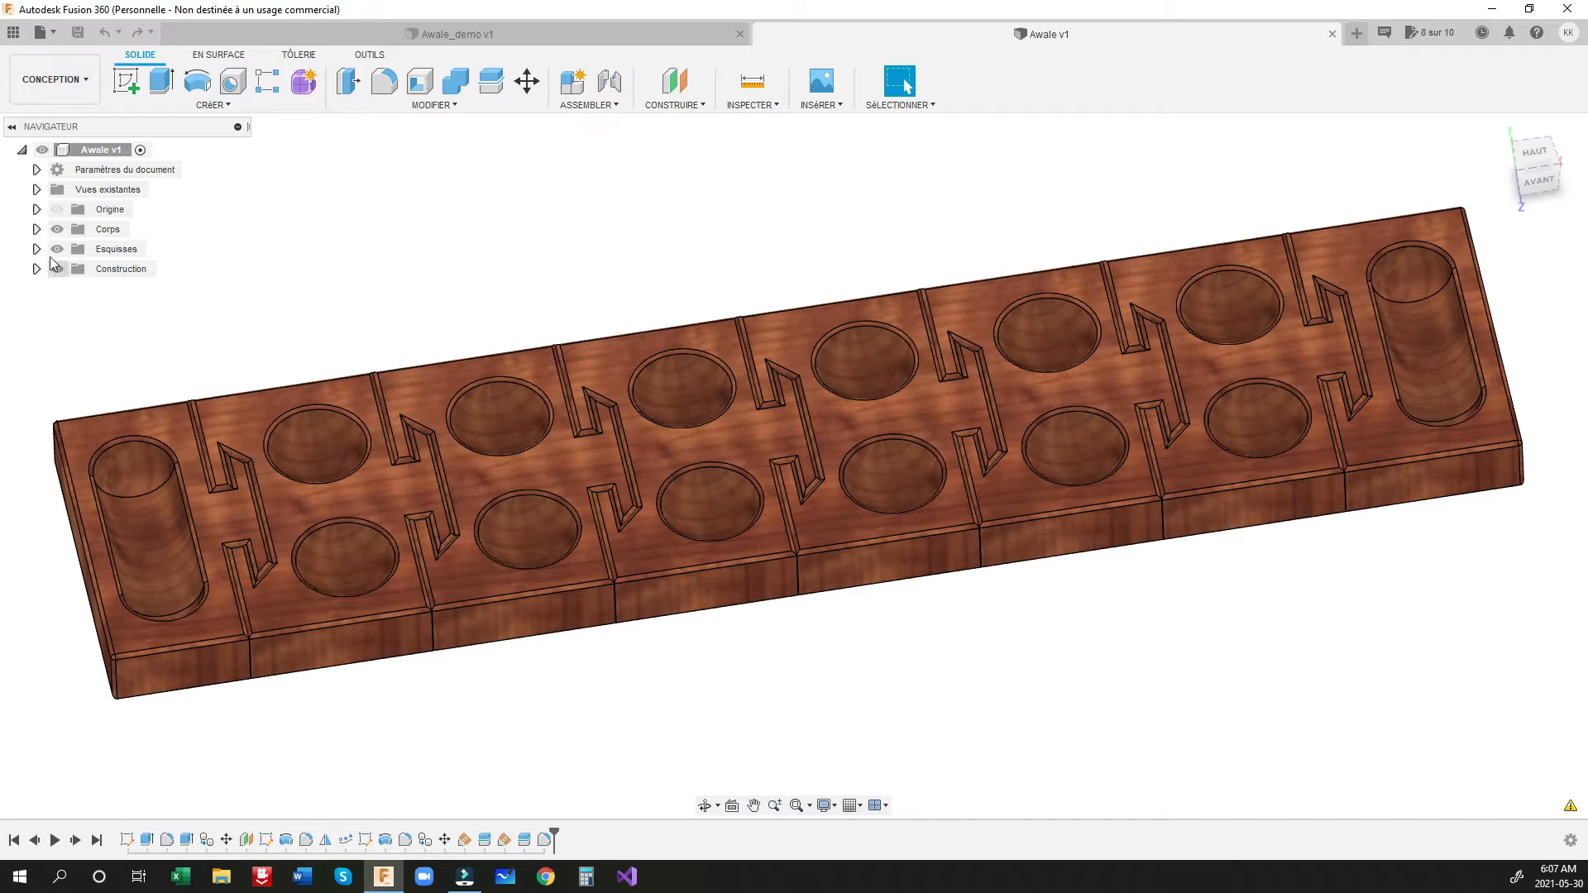
Step: Hide the milieu (1) body to examine the interlocking shapes of its neighbours, and show it again
left_click(37, 229)
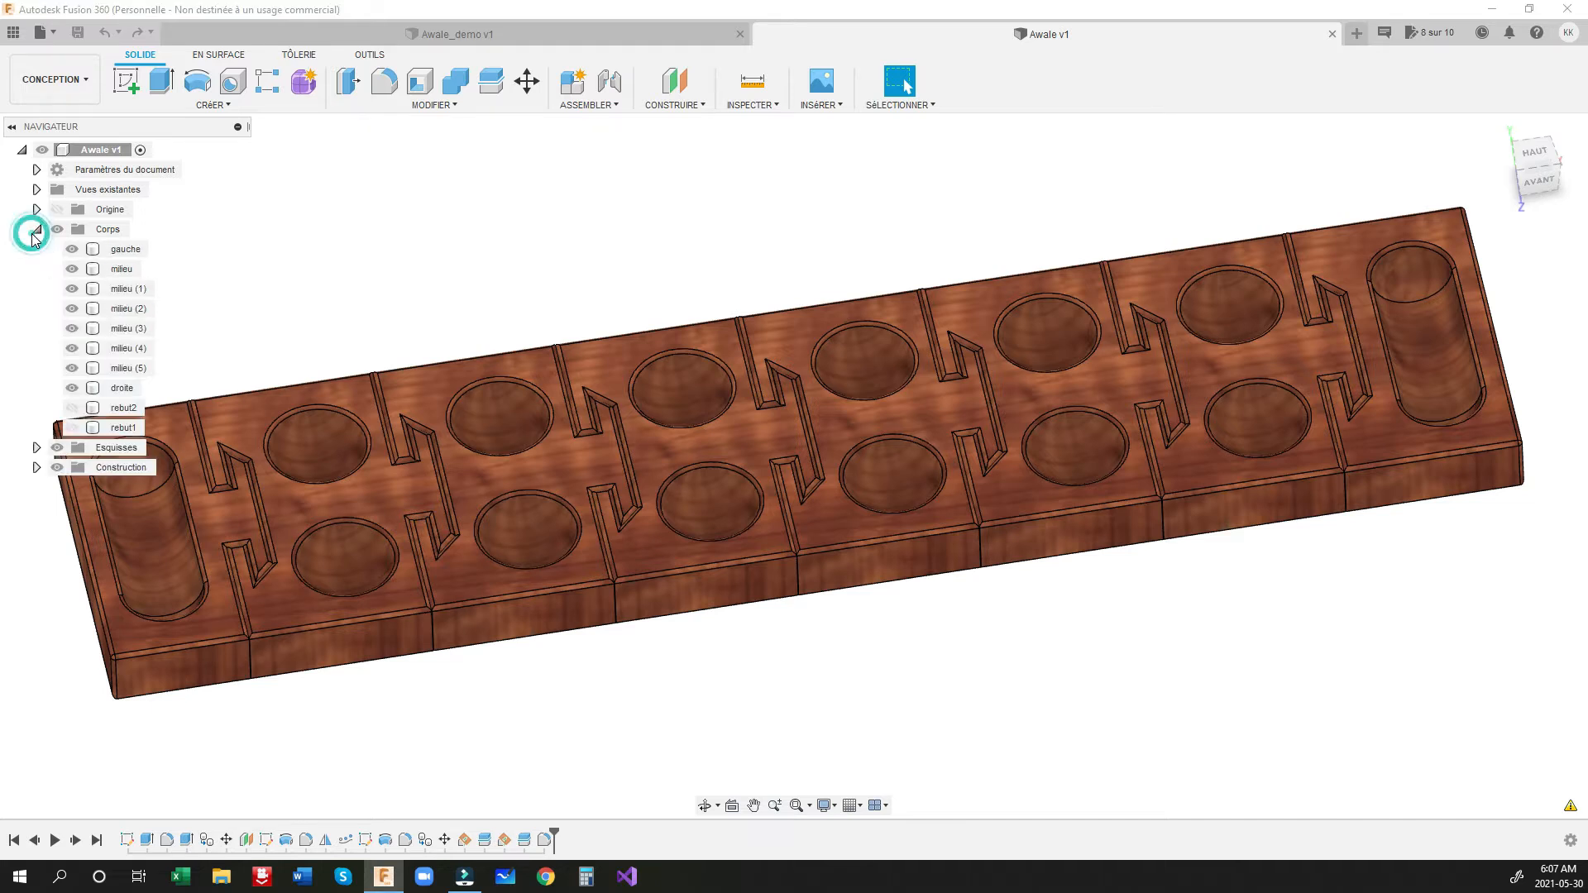
left_click(72, 289)
left_click(129, 308)
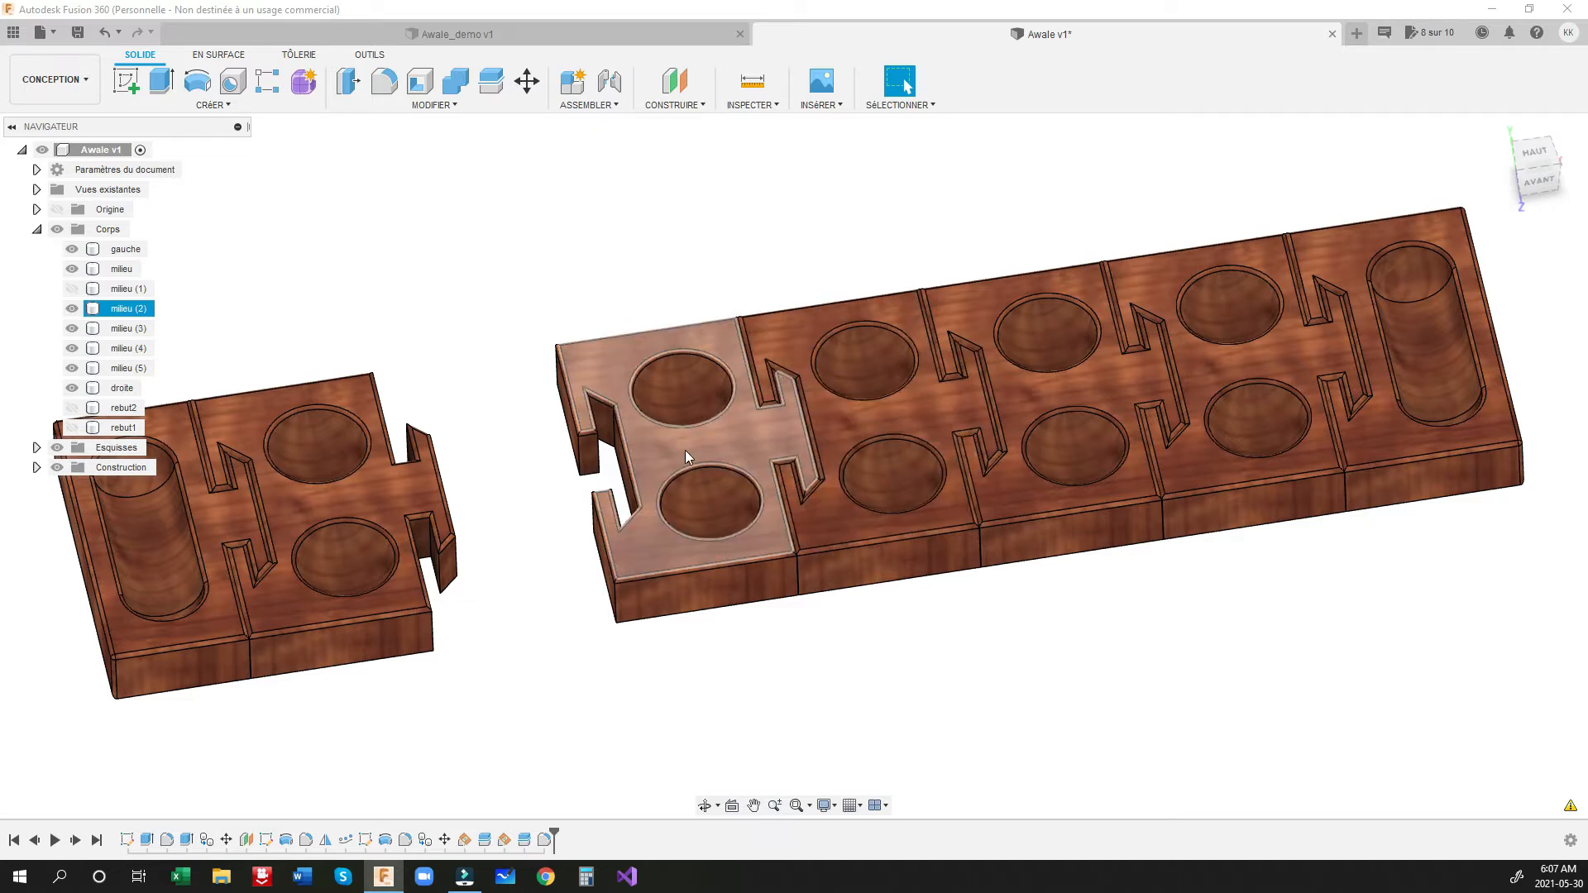
key("Escape")
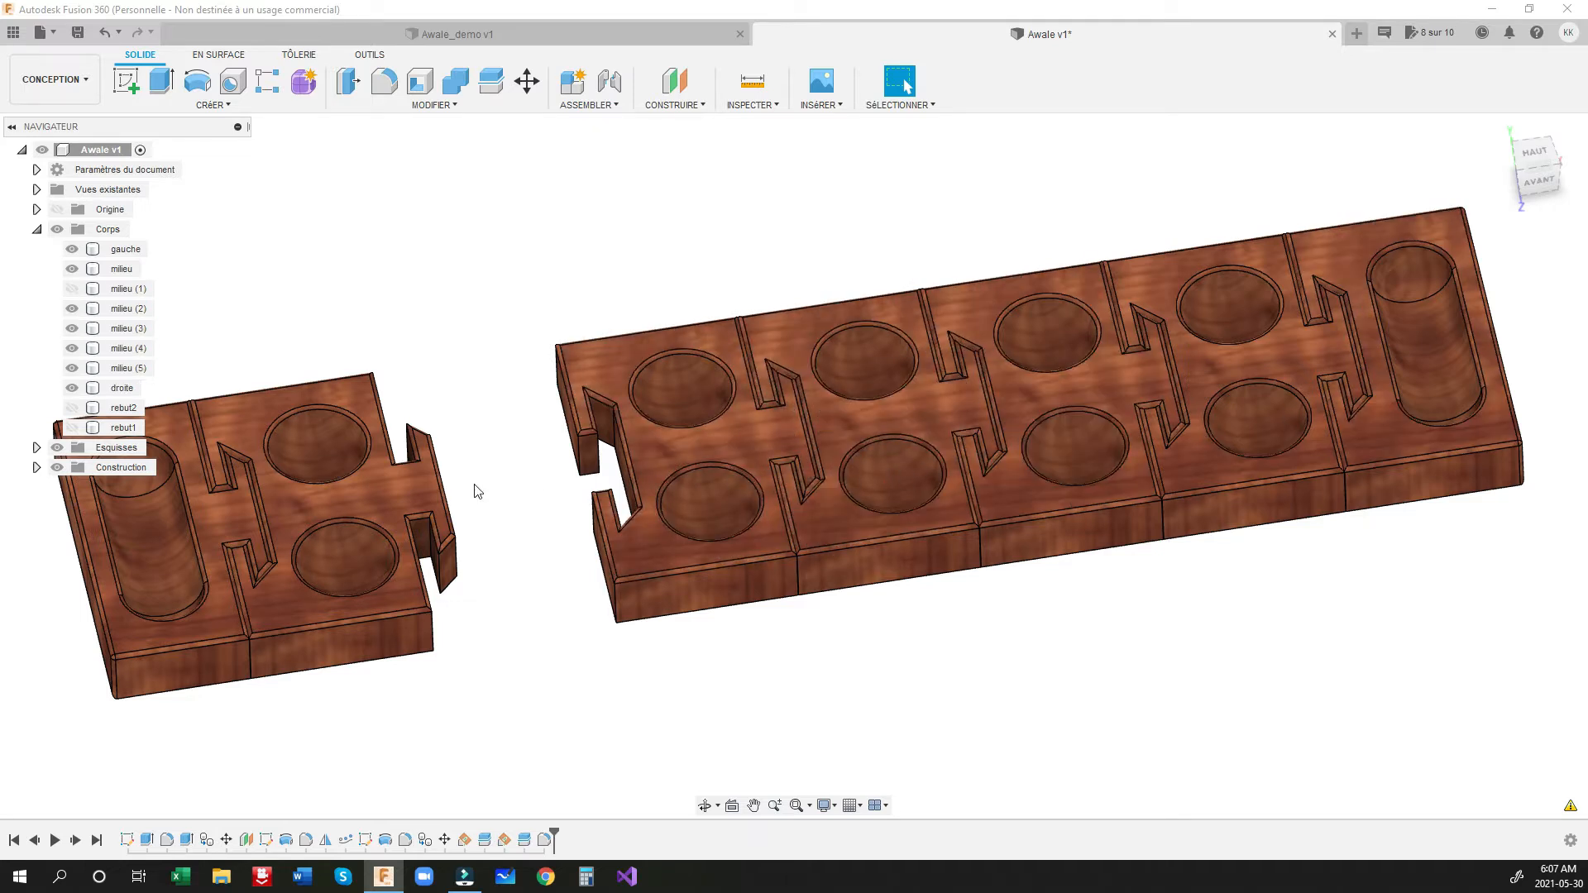
left_click(72, 289)
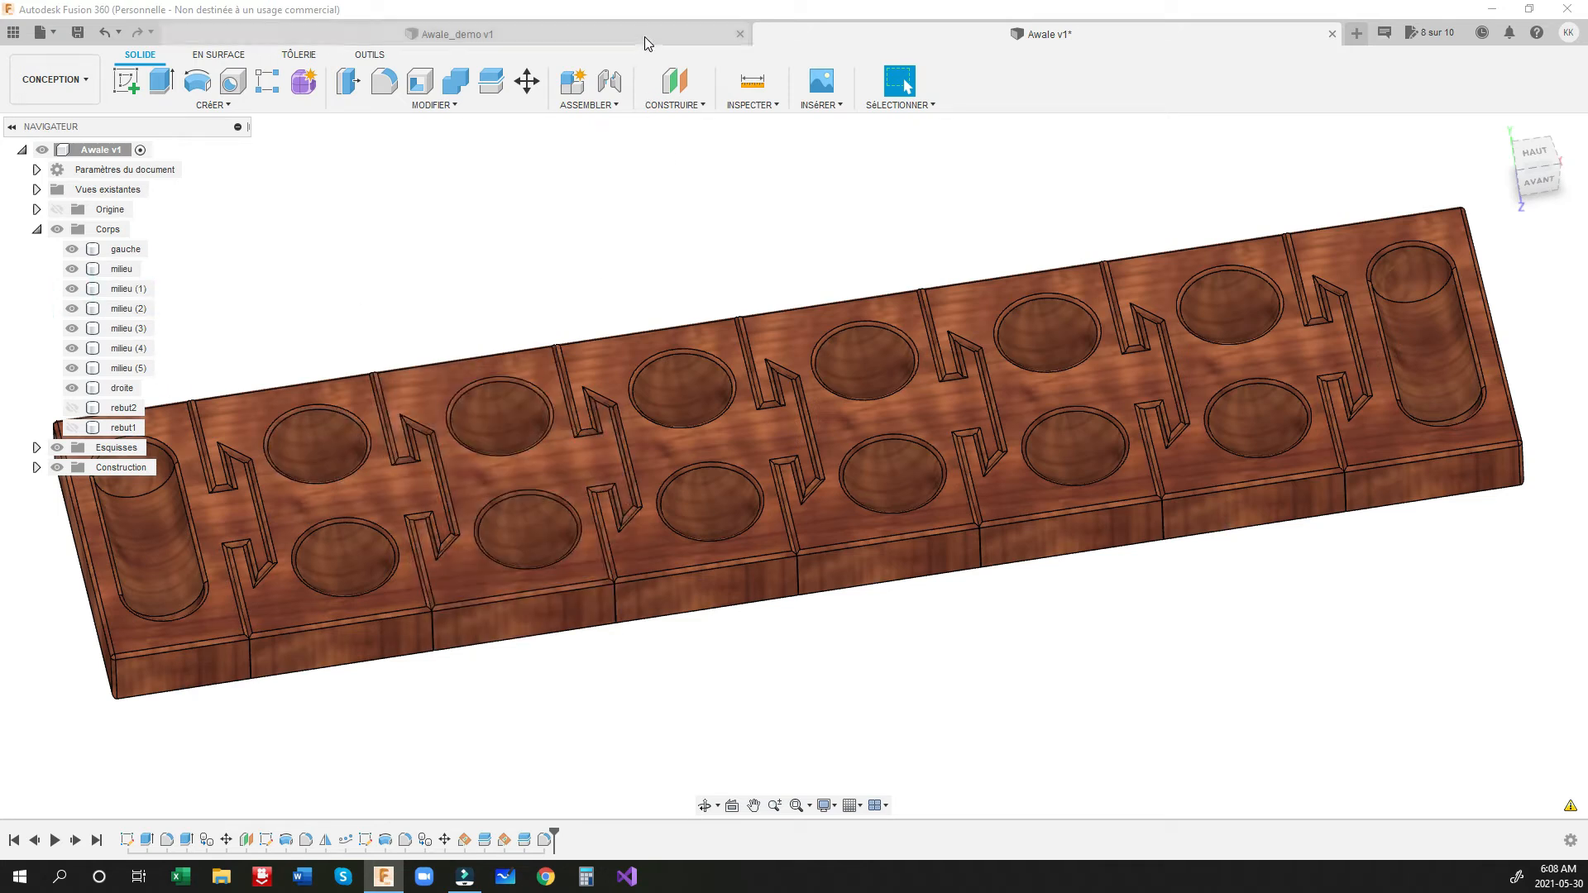
left_click(700, 327)
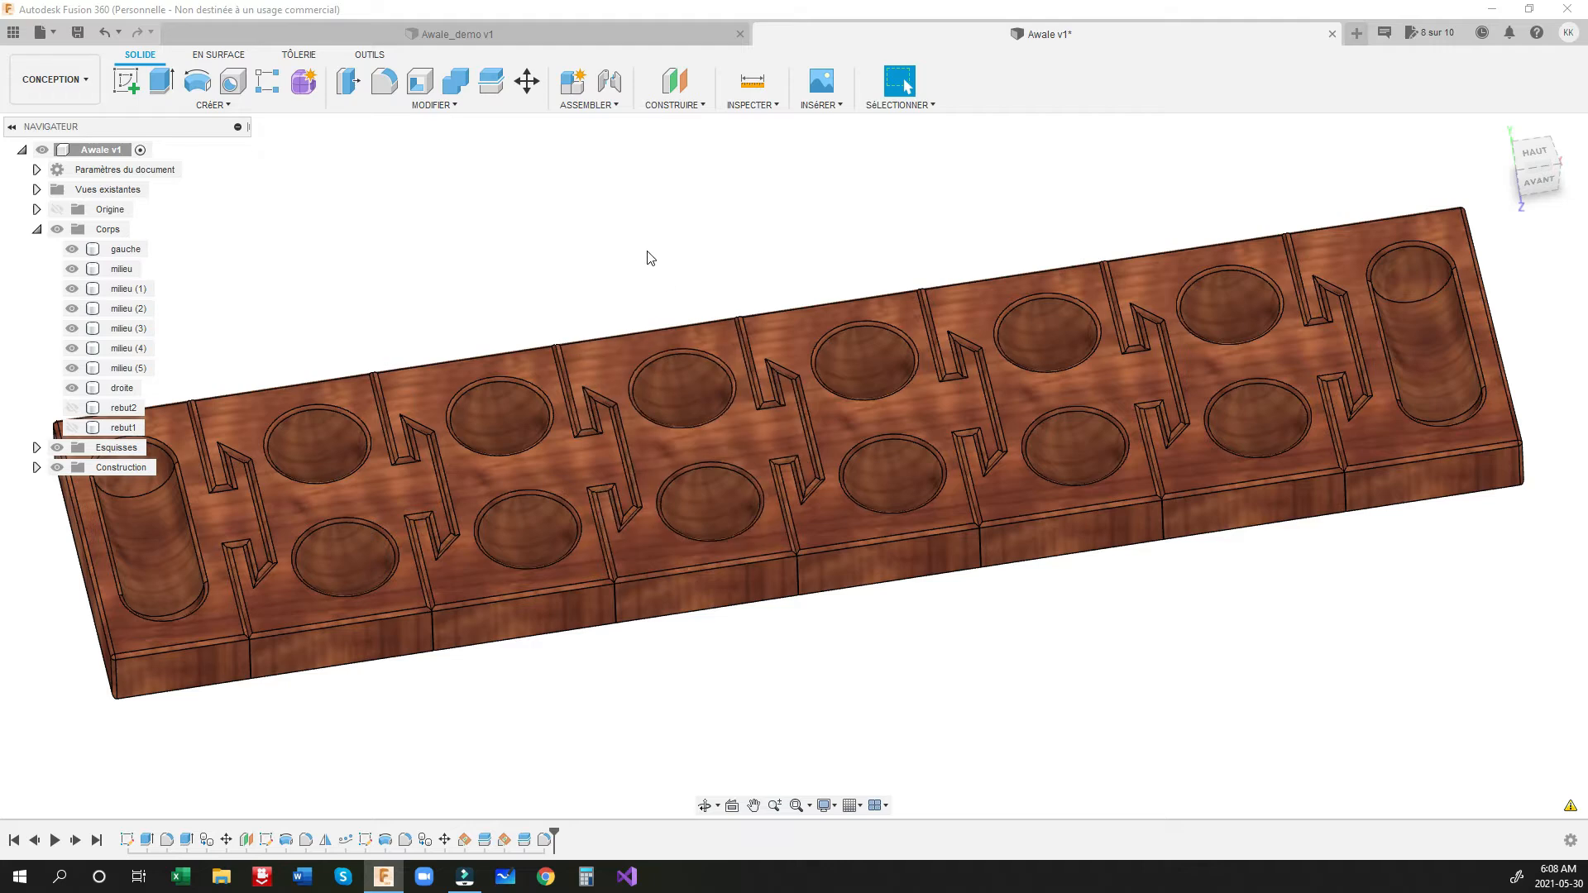
Step: Switch to the Awale_demo design and start a sketch on the horizontal XZ plane, seen from above
left_click(564, 33)
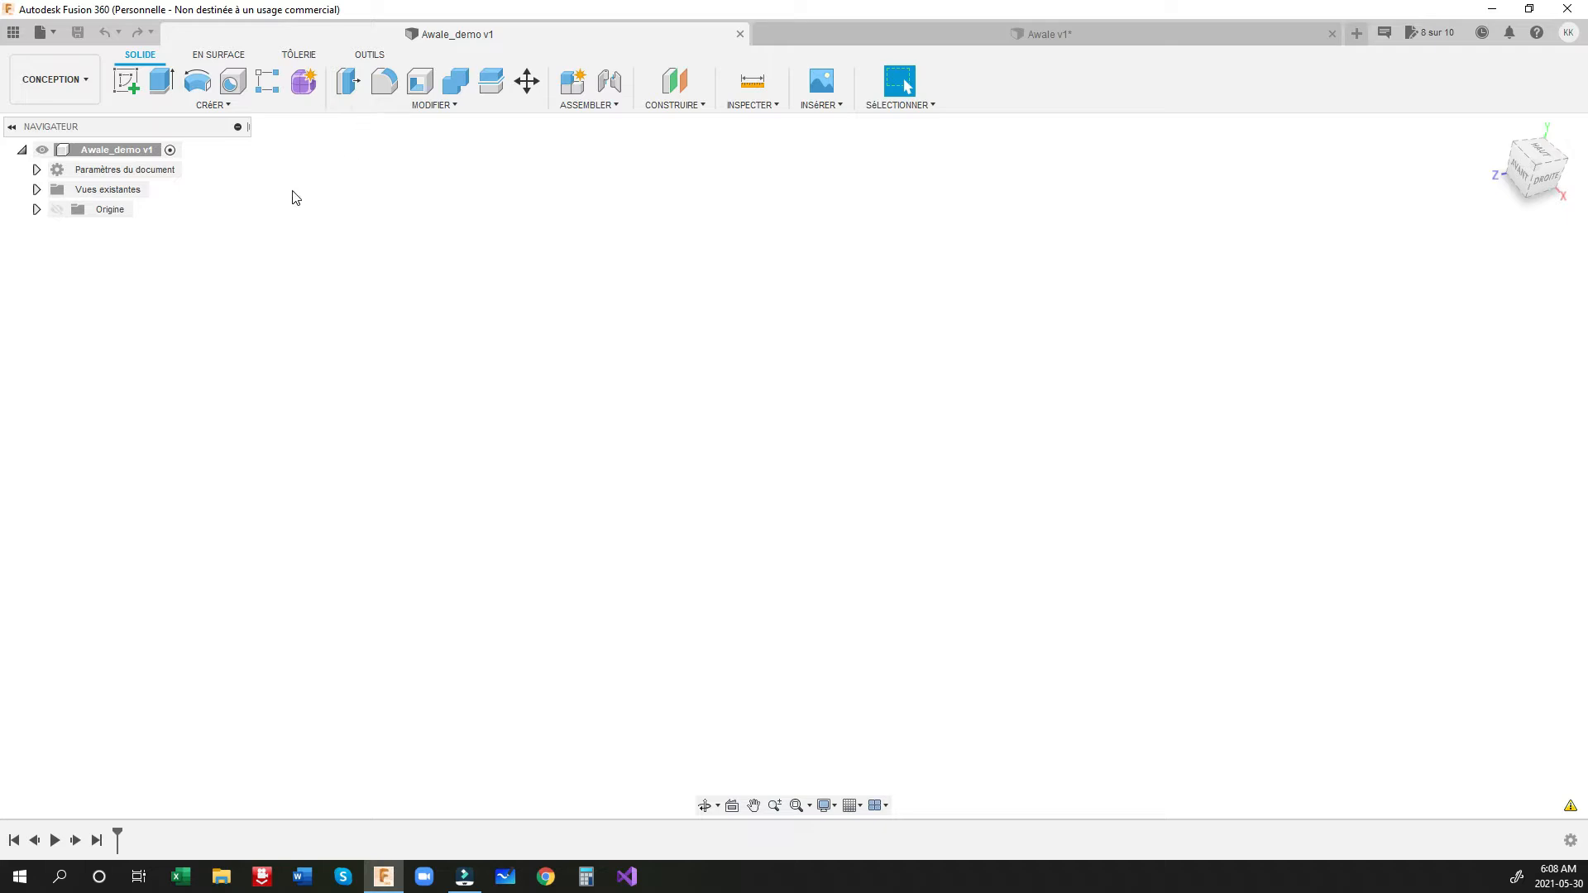
left_click(1538, 150)
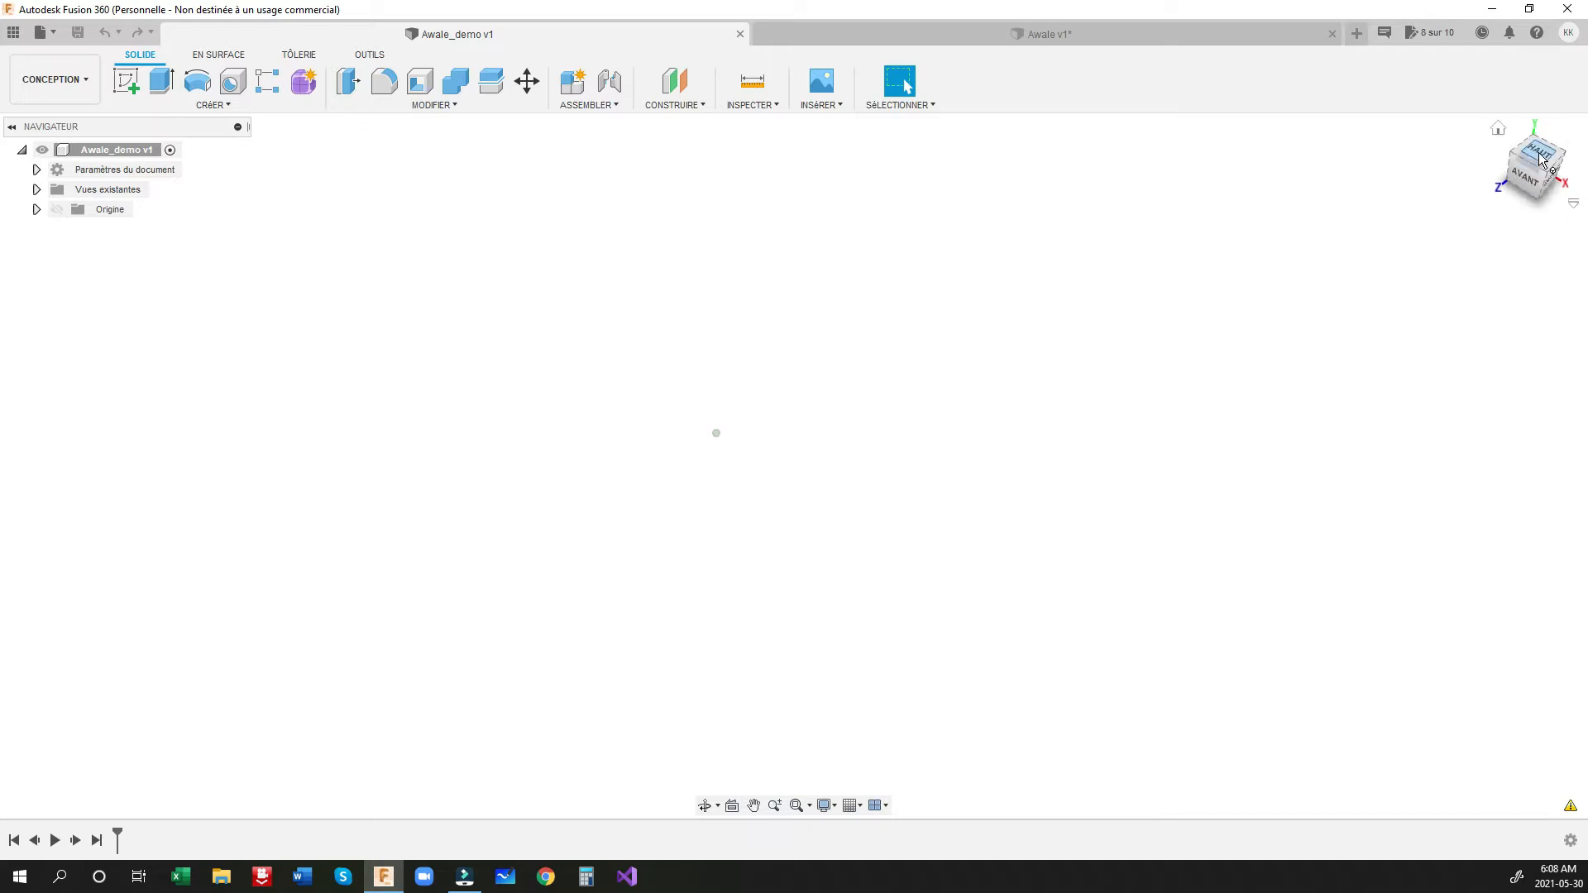
left_click(127, 84)
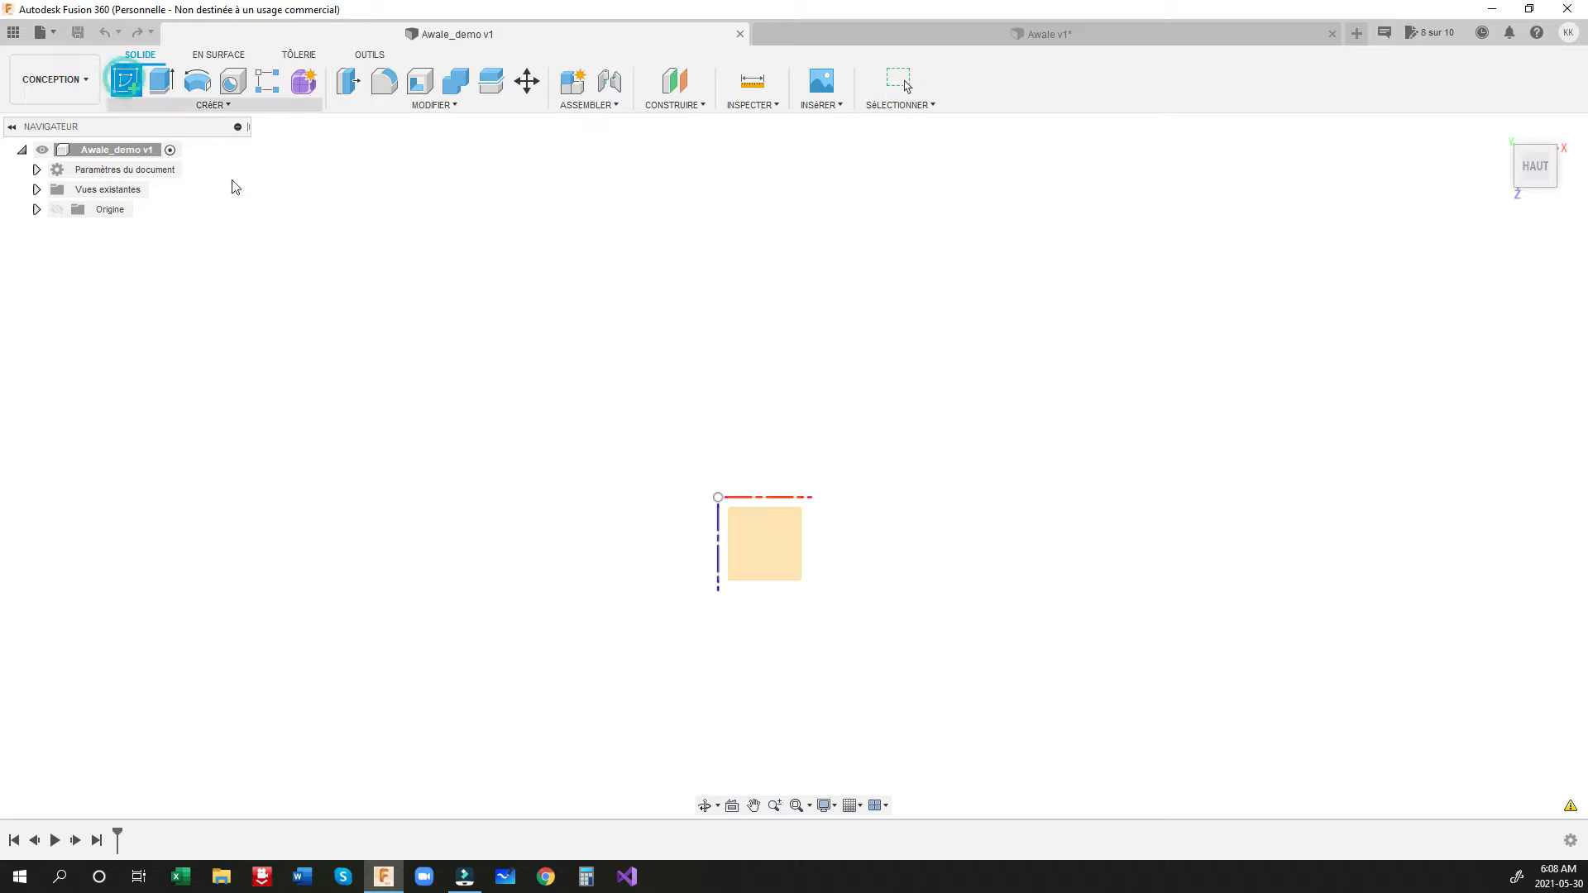
left_click(759, 554)
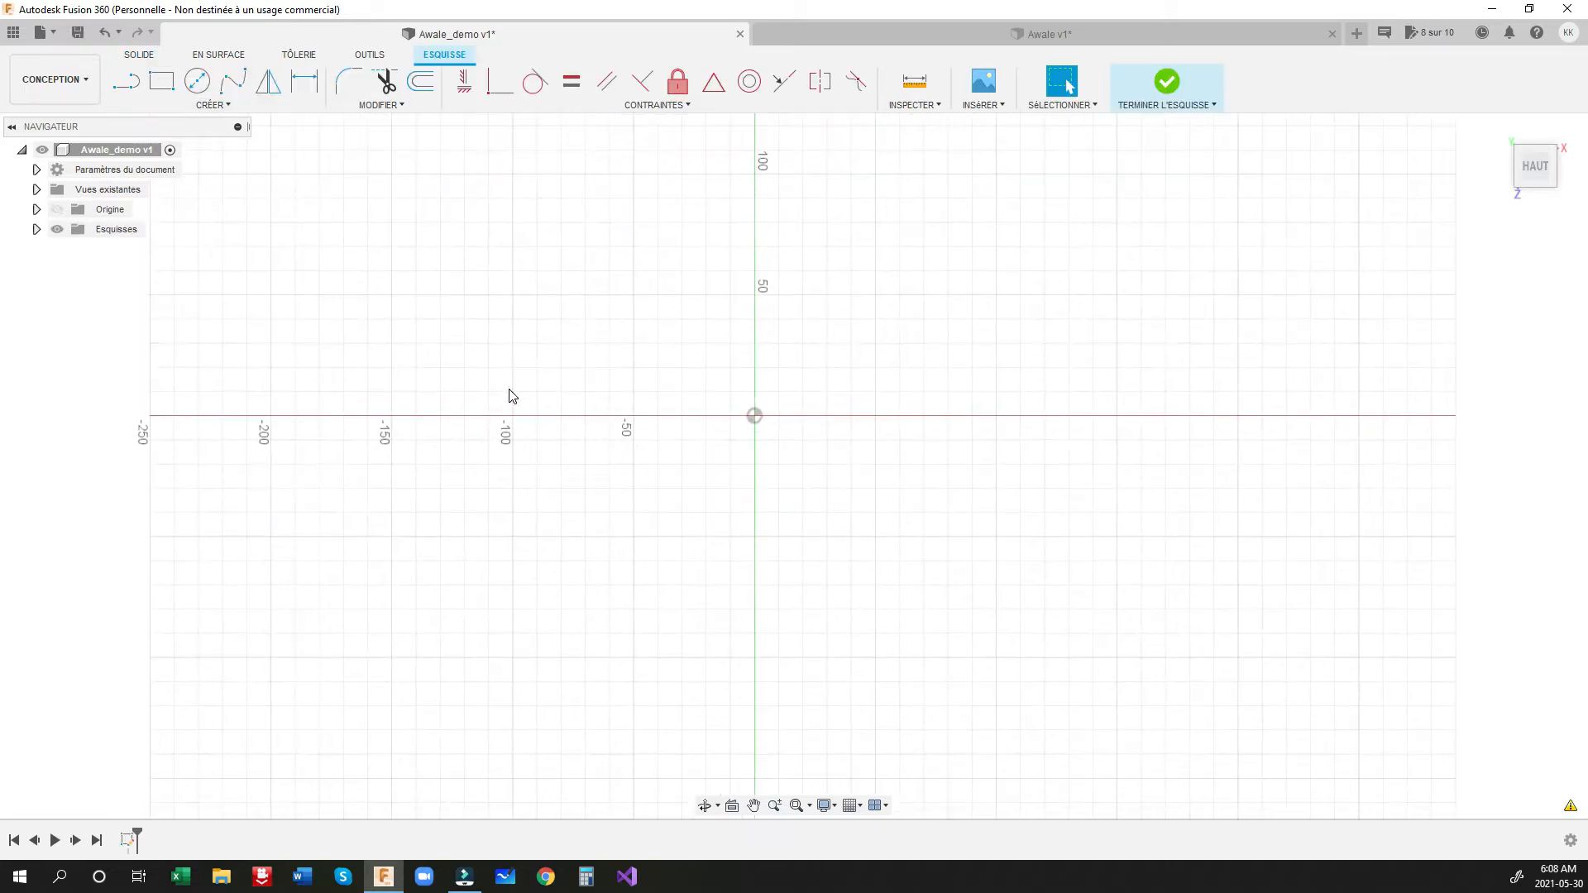
Step: Sketch a center rectangle on the origin, 110 mm wide and 160 mm high
left_click(217, 105)
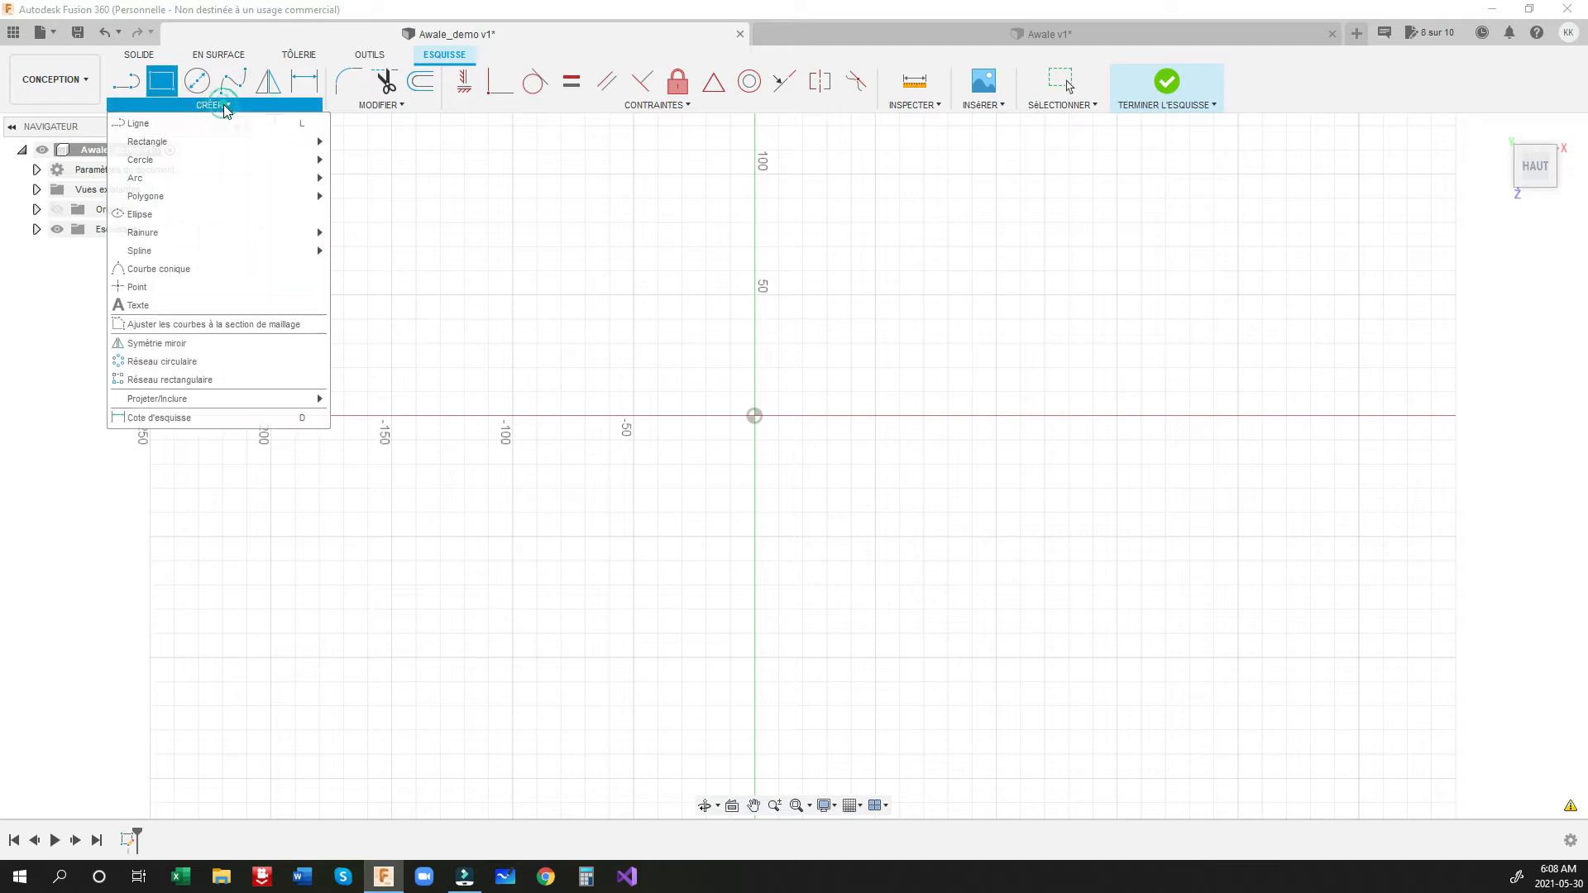
mouse_move(259, 149)
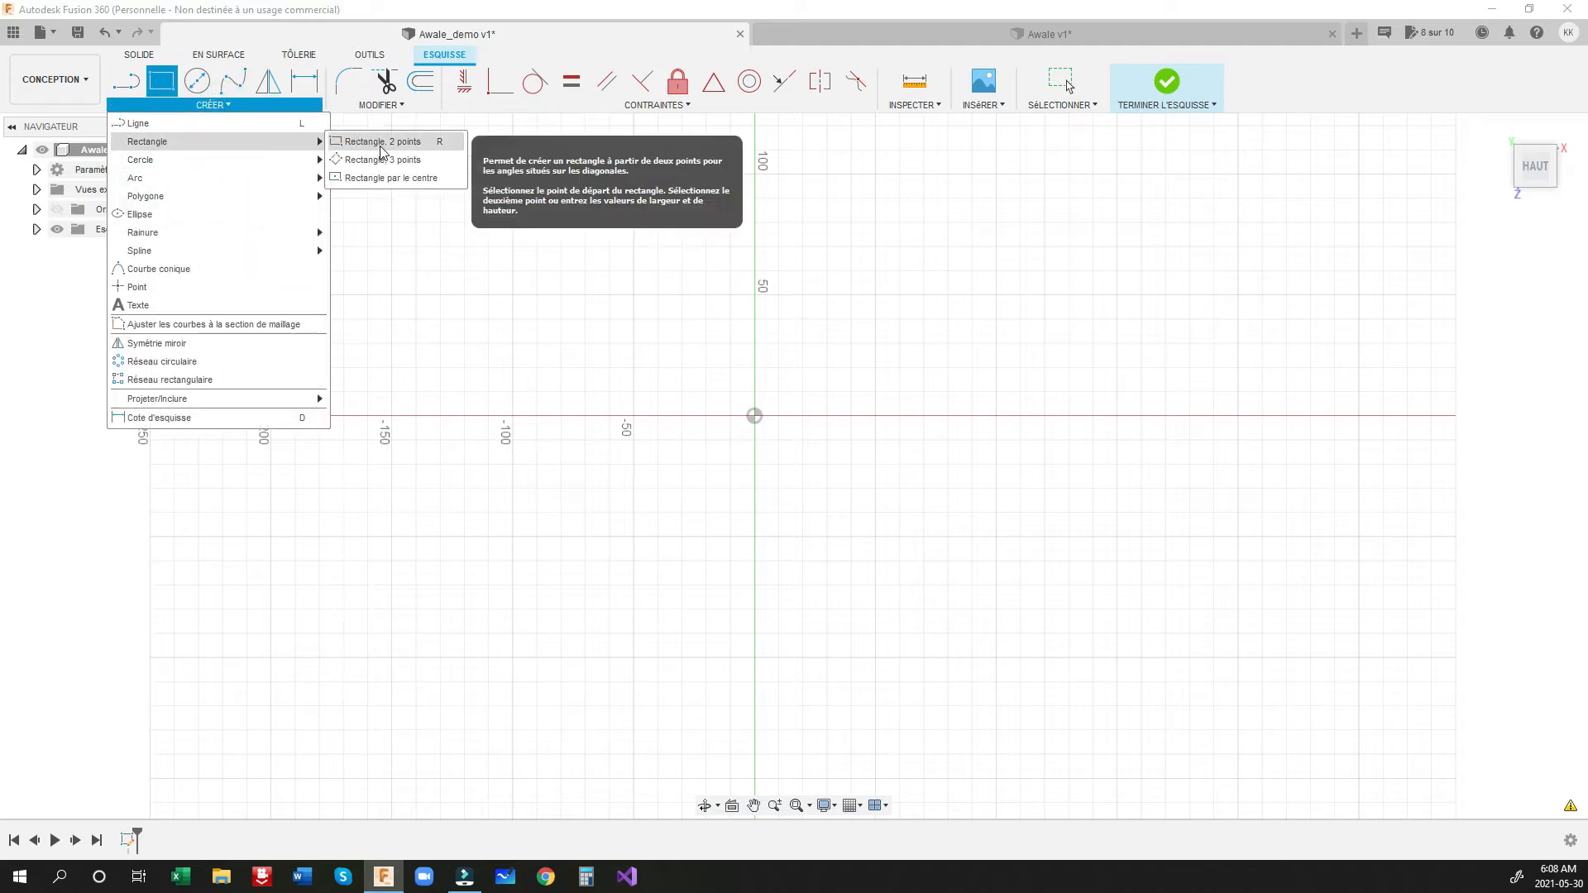
left_click(400, 179)
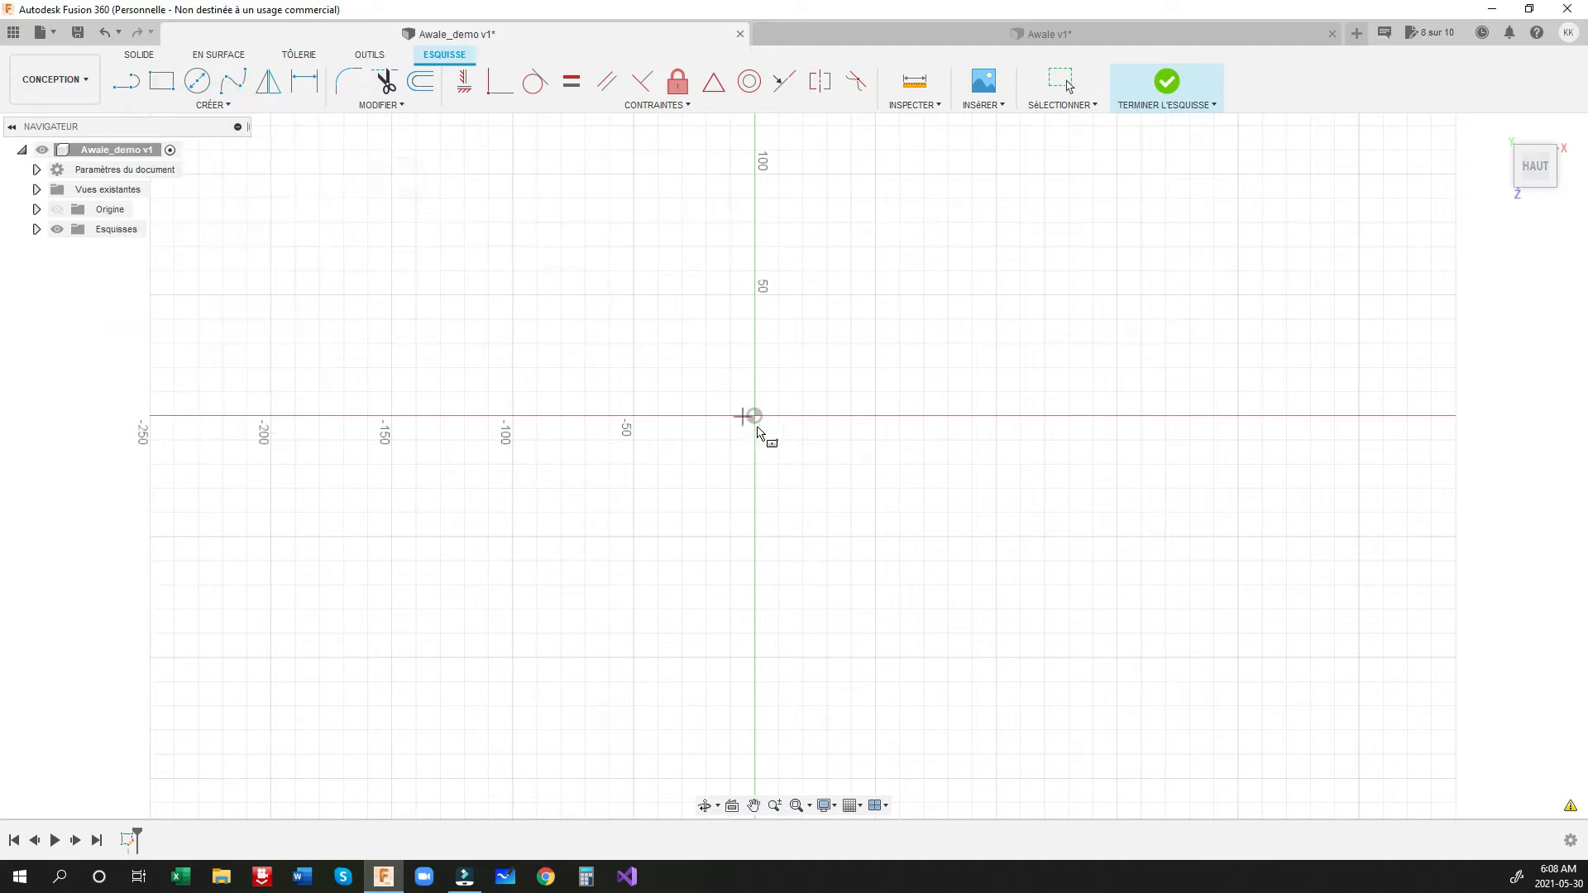
left_click(754, 415)
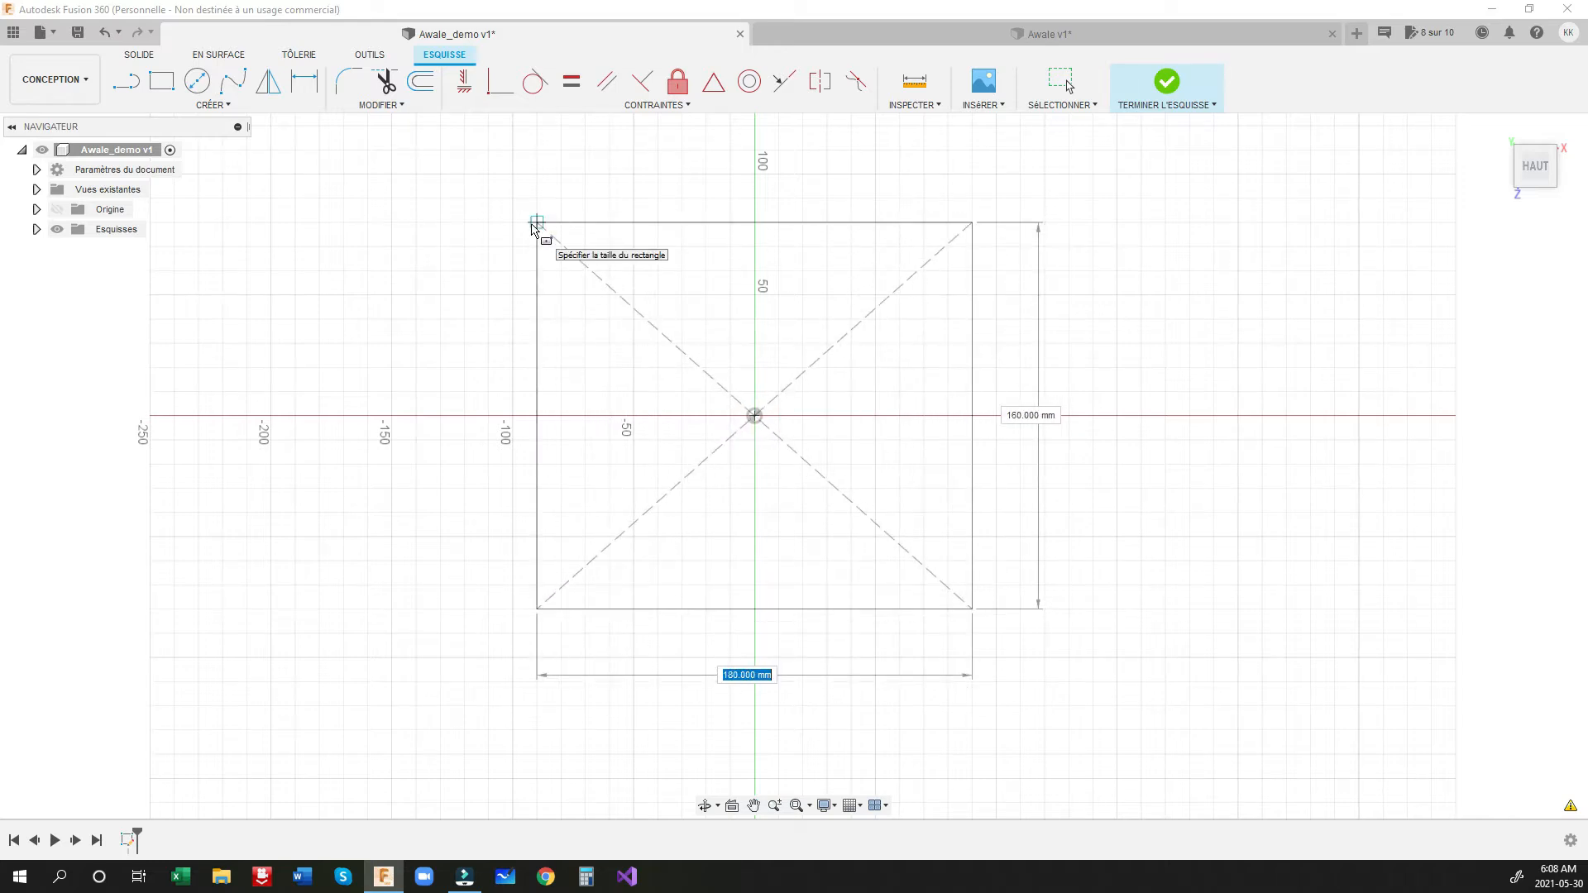
type("110")
key("Tab")
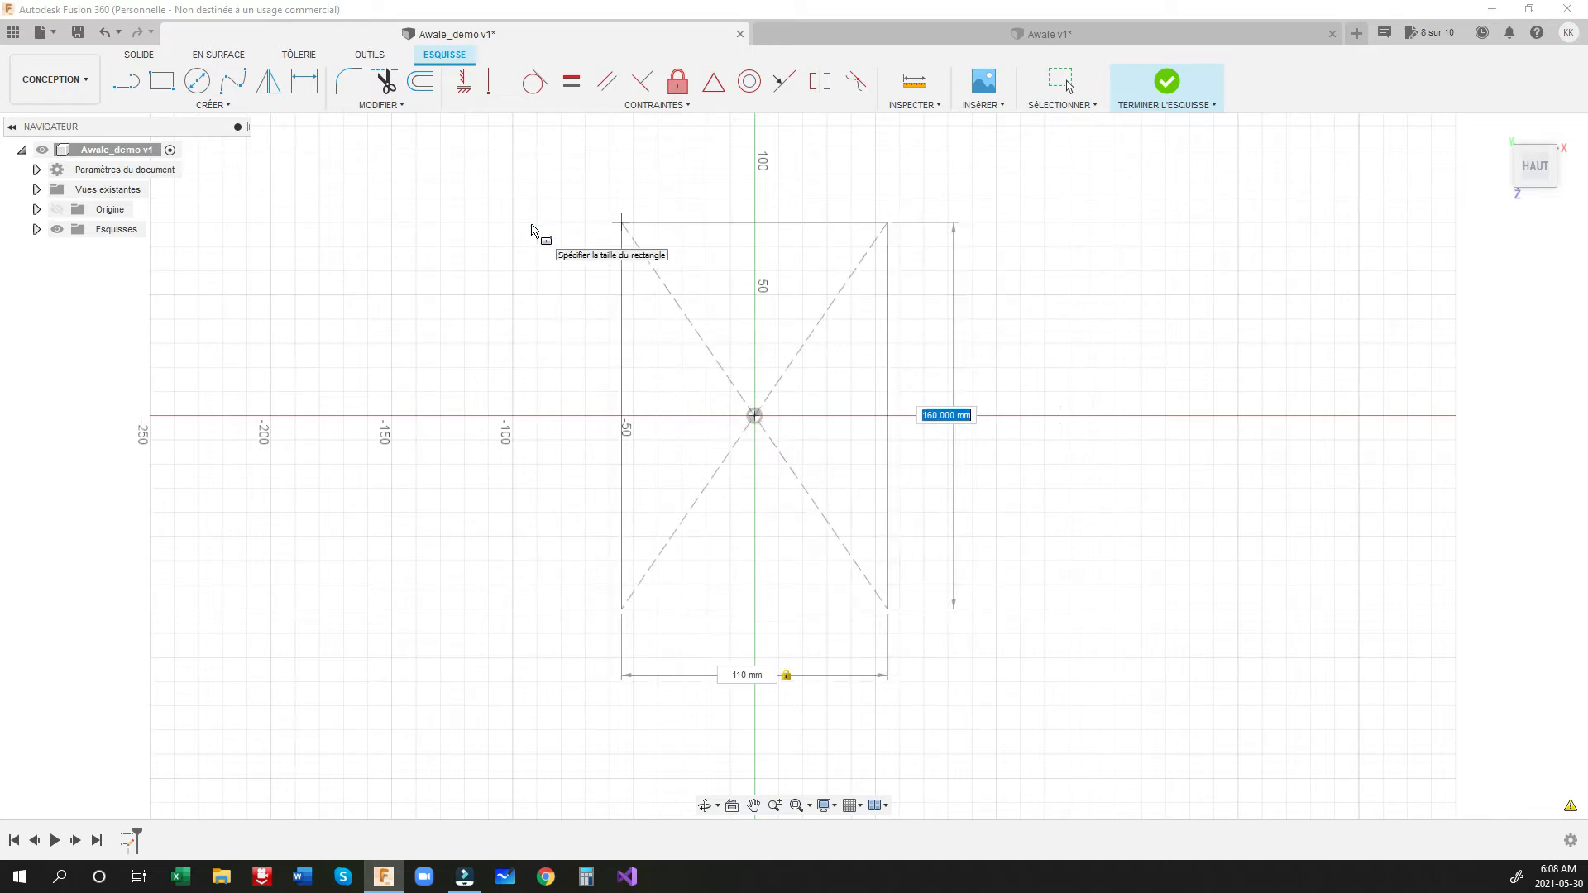
key("Tab")
key("Return")
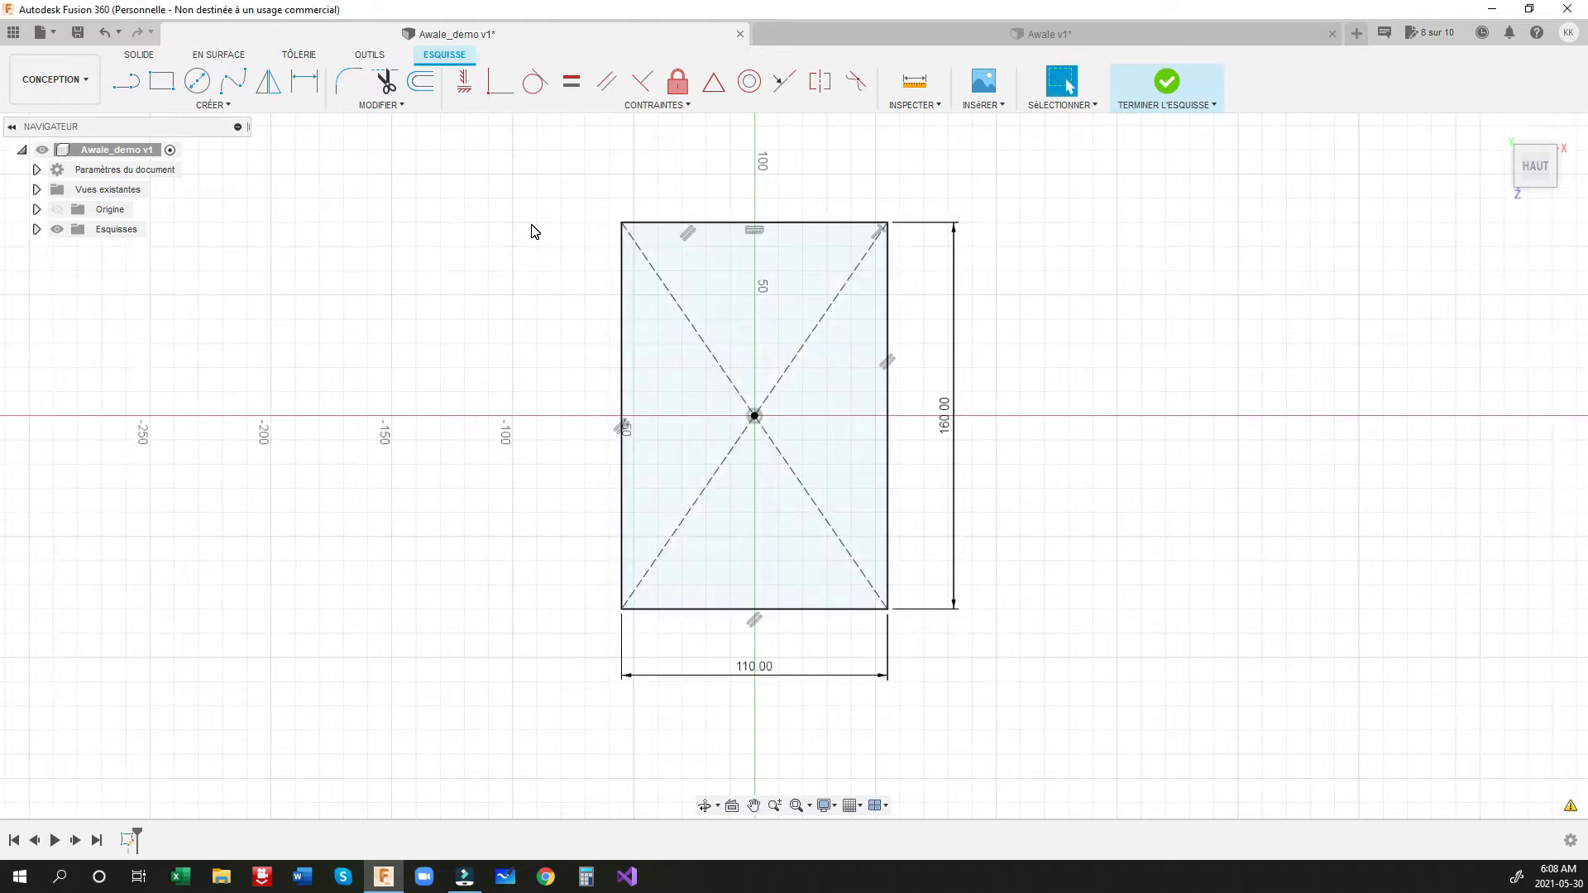
Step: Draw a vertical line from the rectangle's upper edge to its lower edge, about 25 mm inside the right edge
left_click(127, 79)
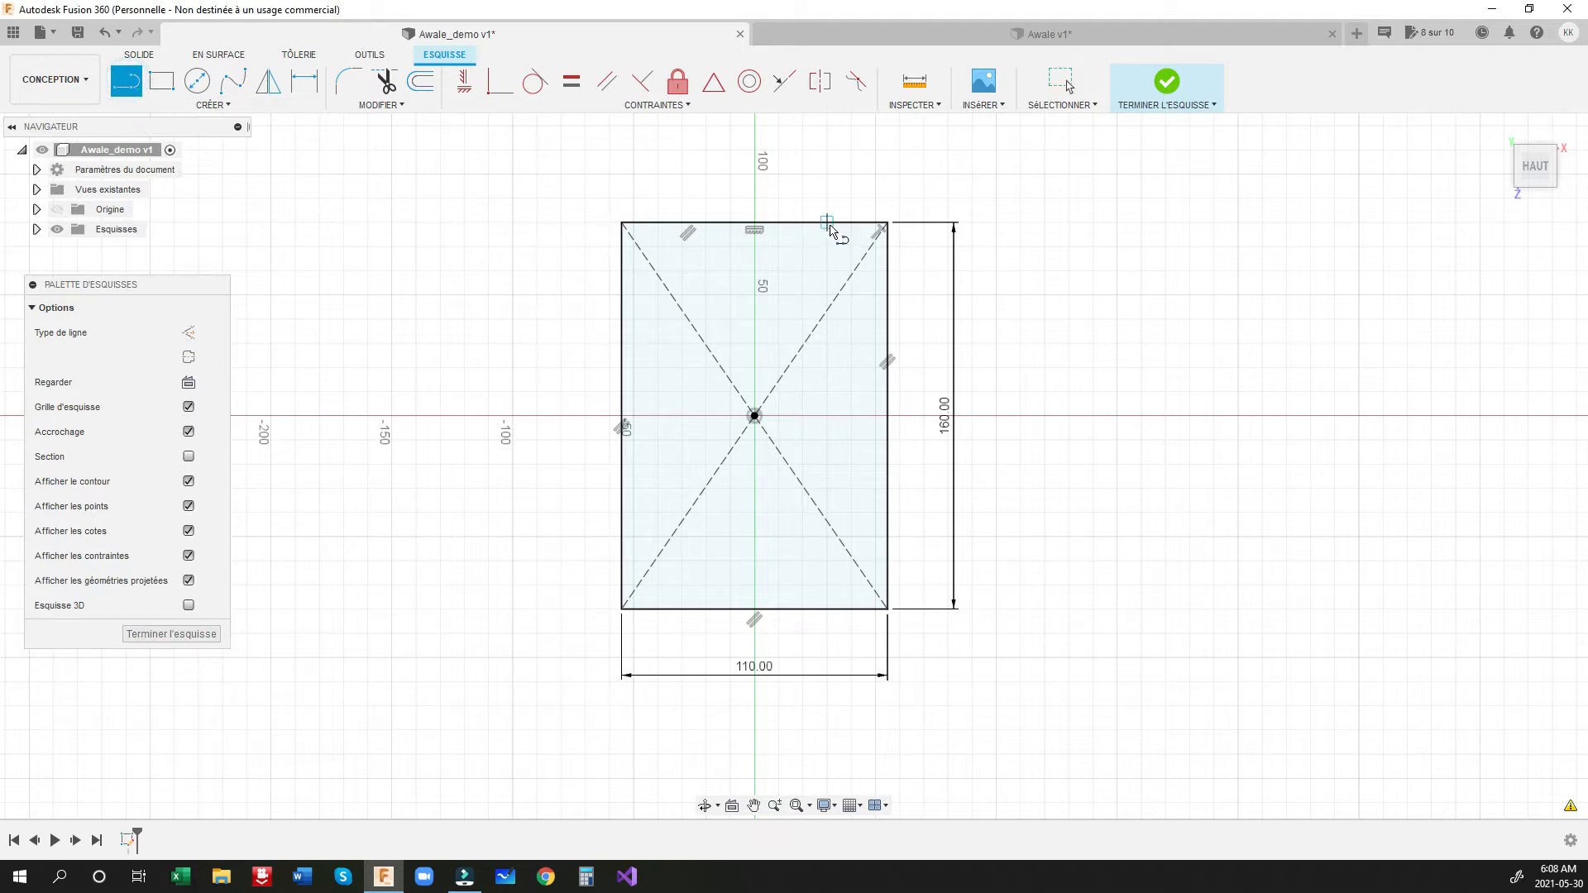
left_click(827, 221)
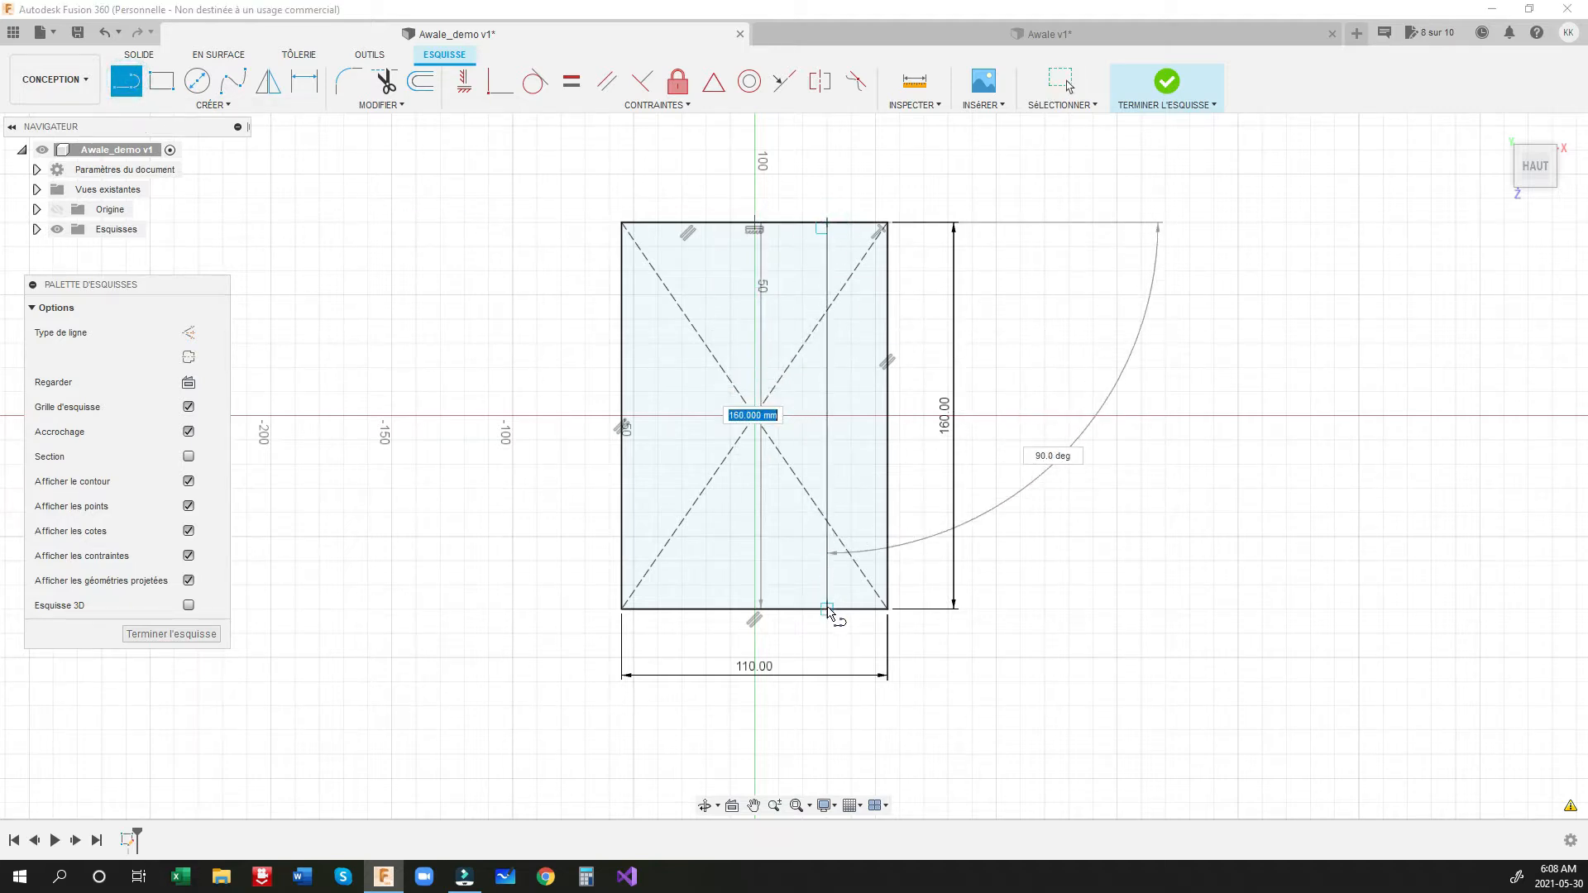
left_click(827, 609)
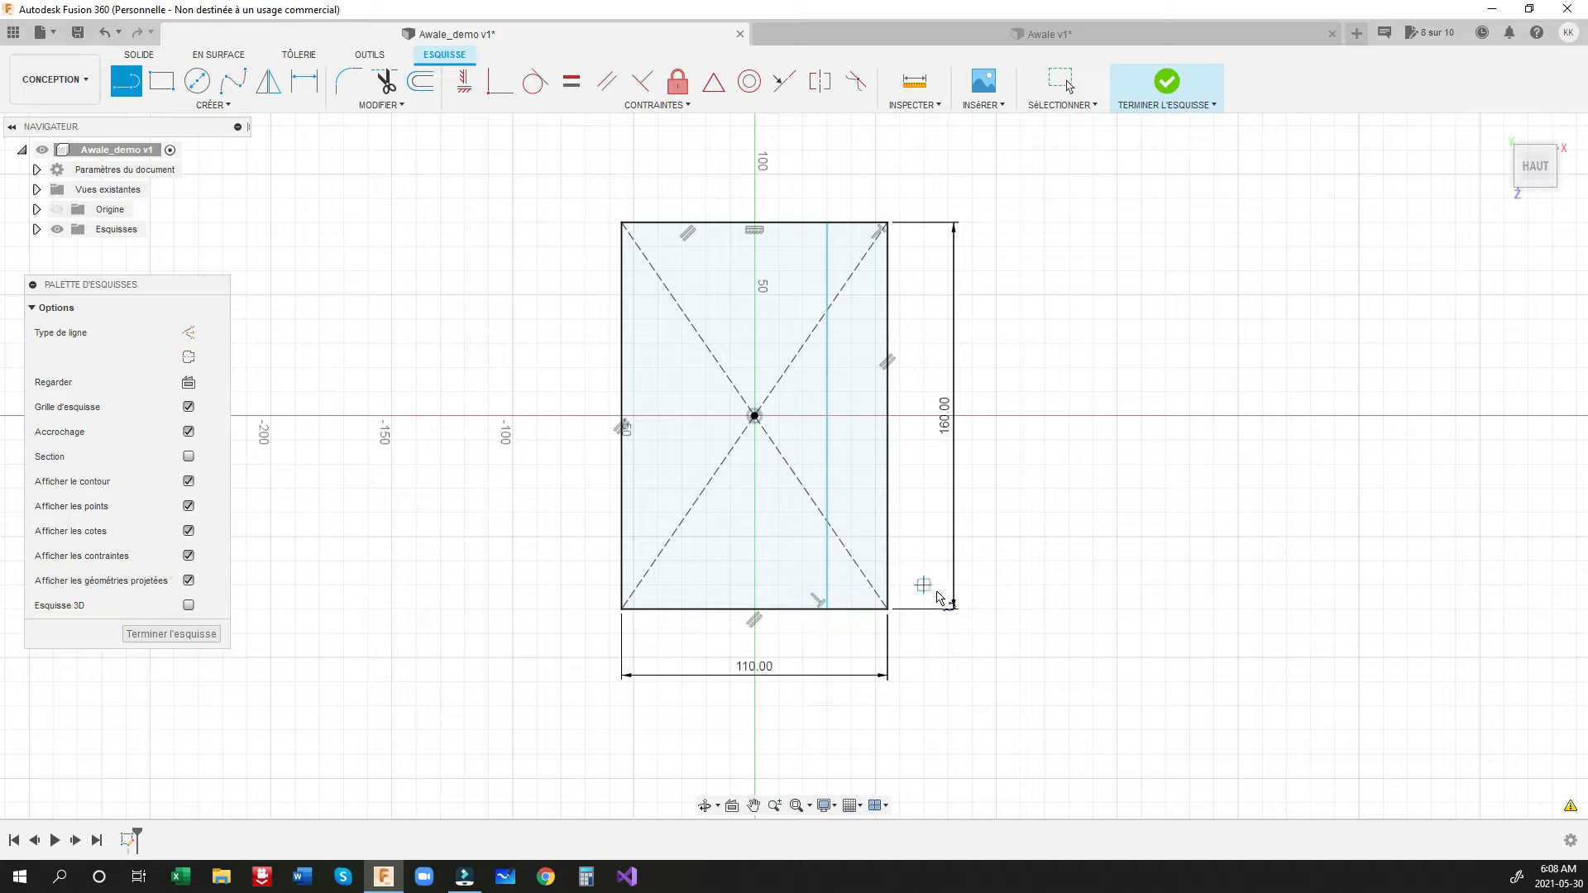
Step: Dimension the distance between the vertical line and the rectangle's right edge at 20 mm
key("d")
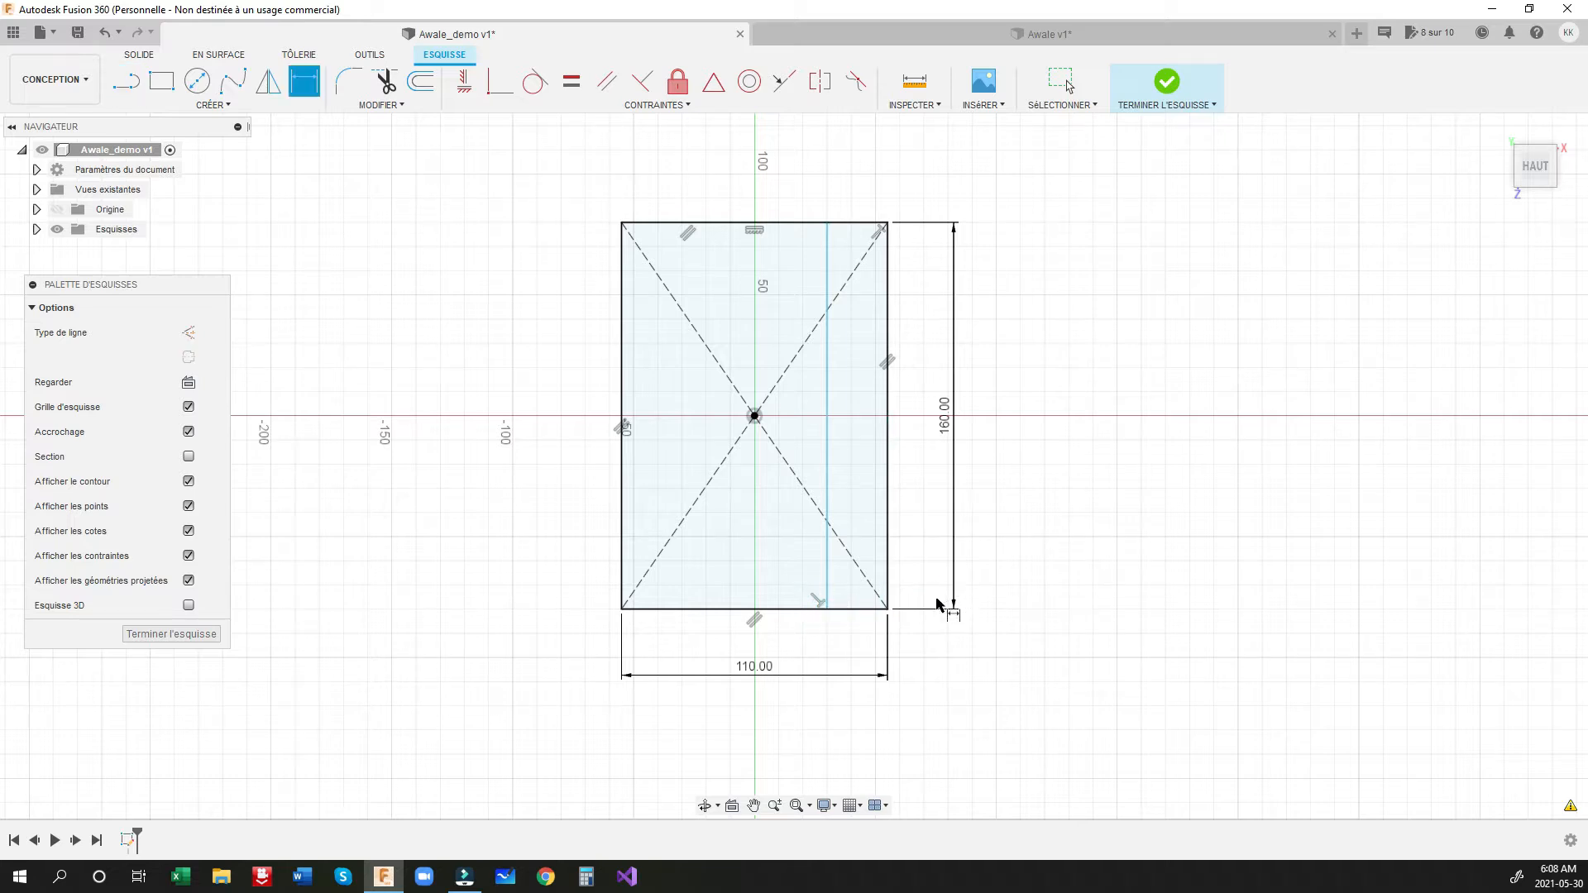
left_click(828, 599)
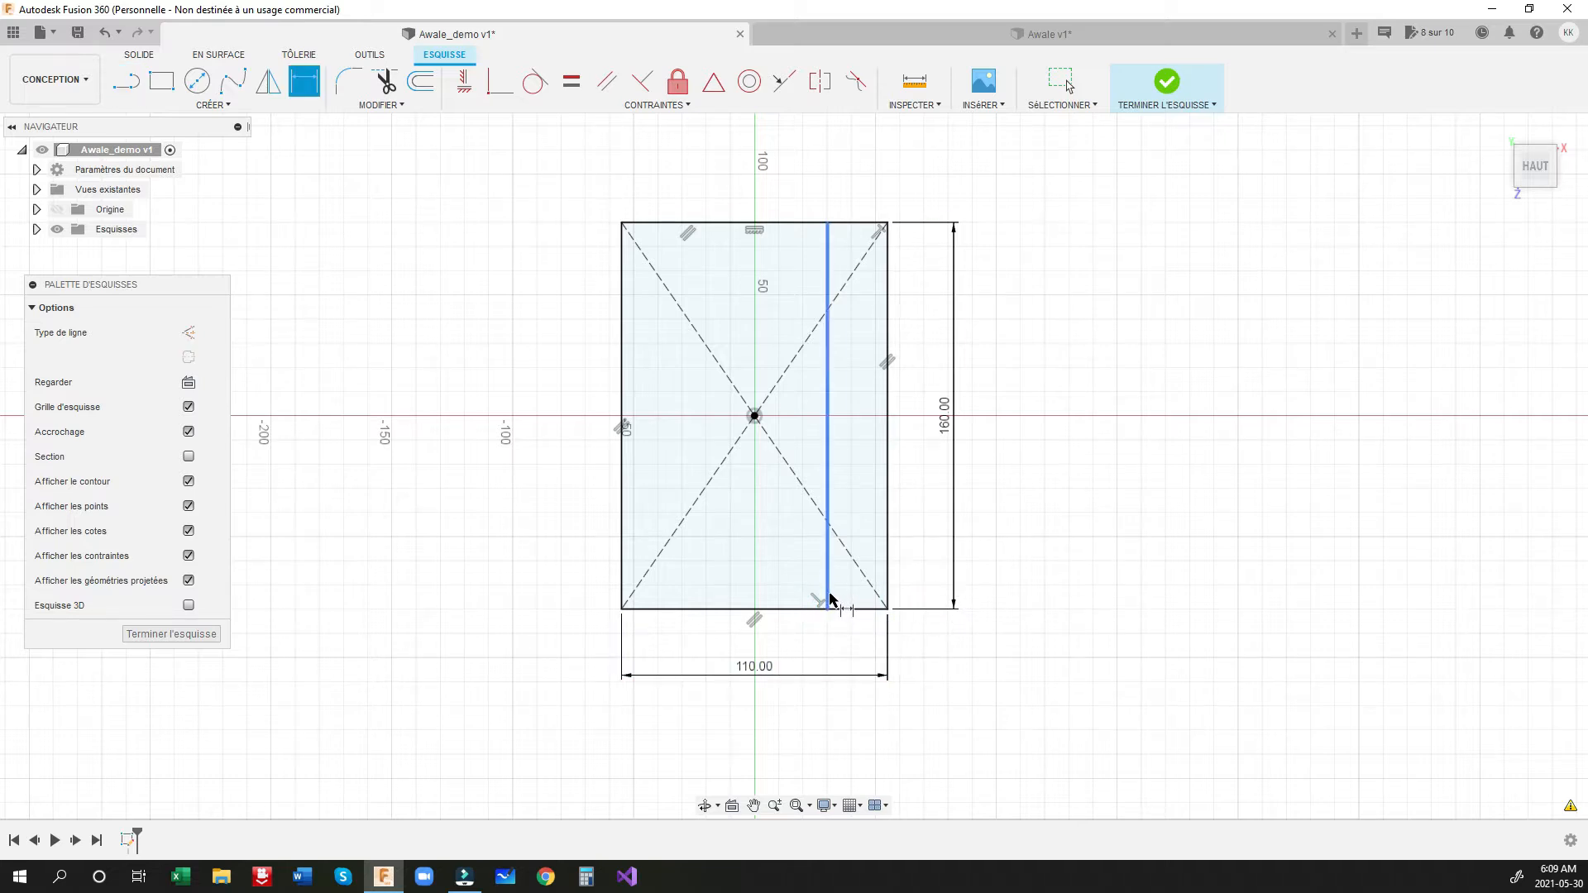
left_click(888, 588)
left_click(855, 648)
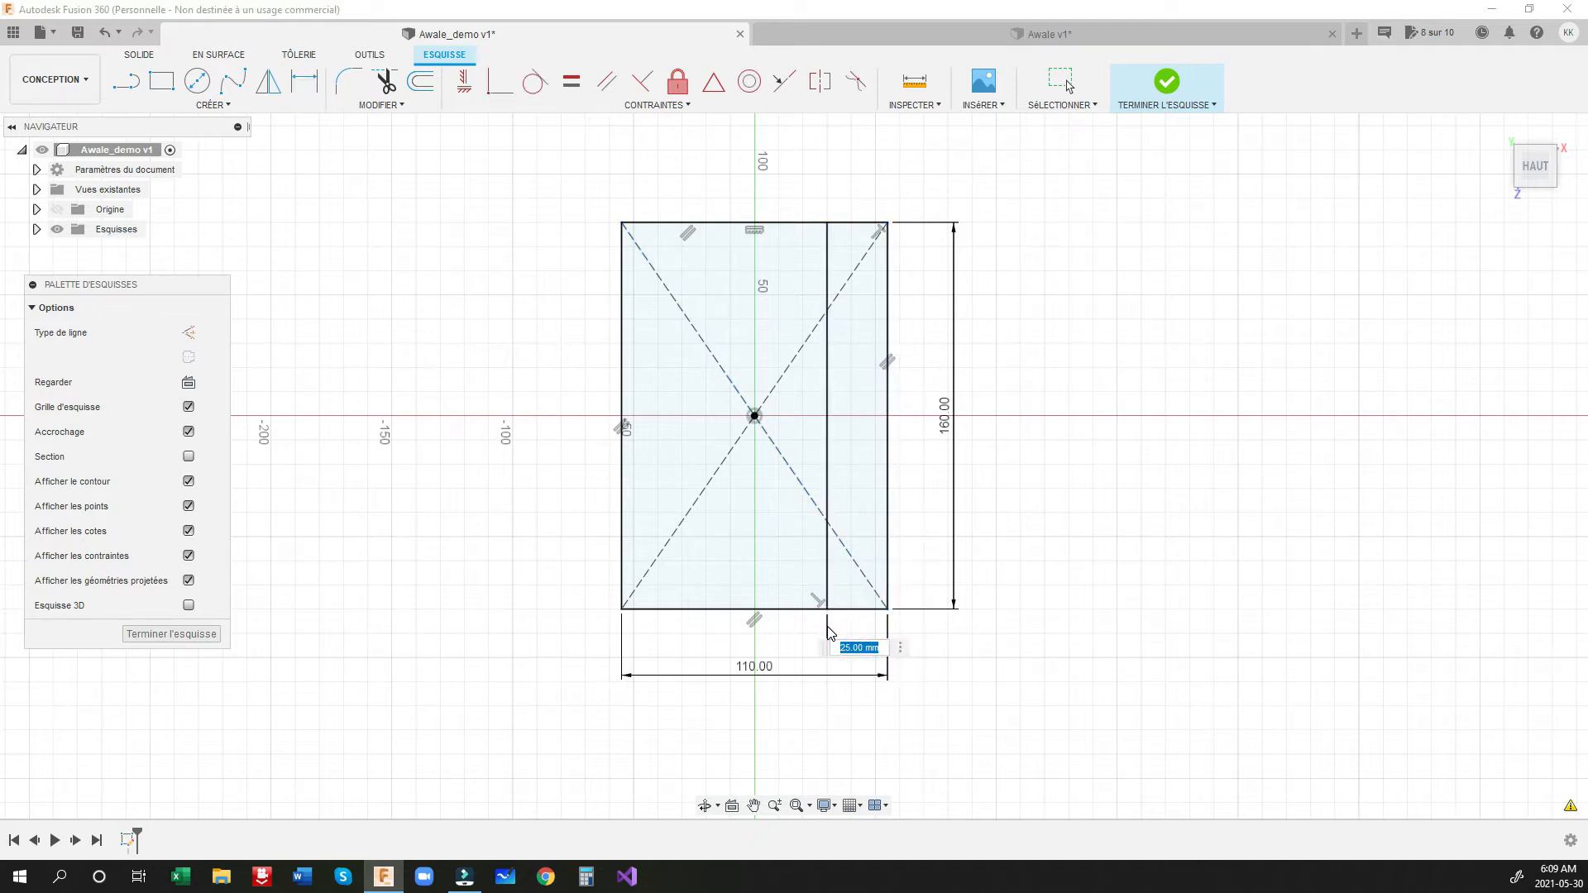
key("Return")
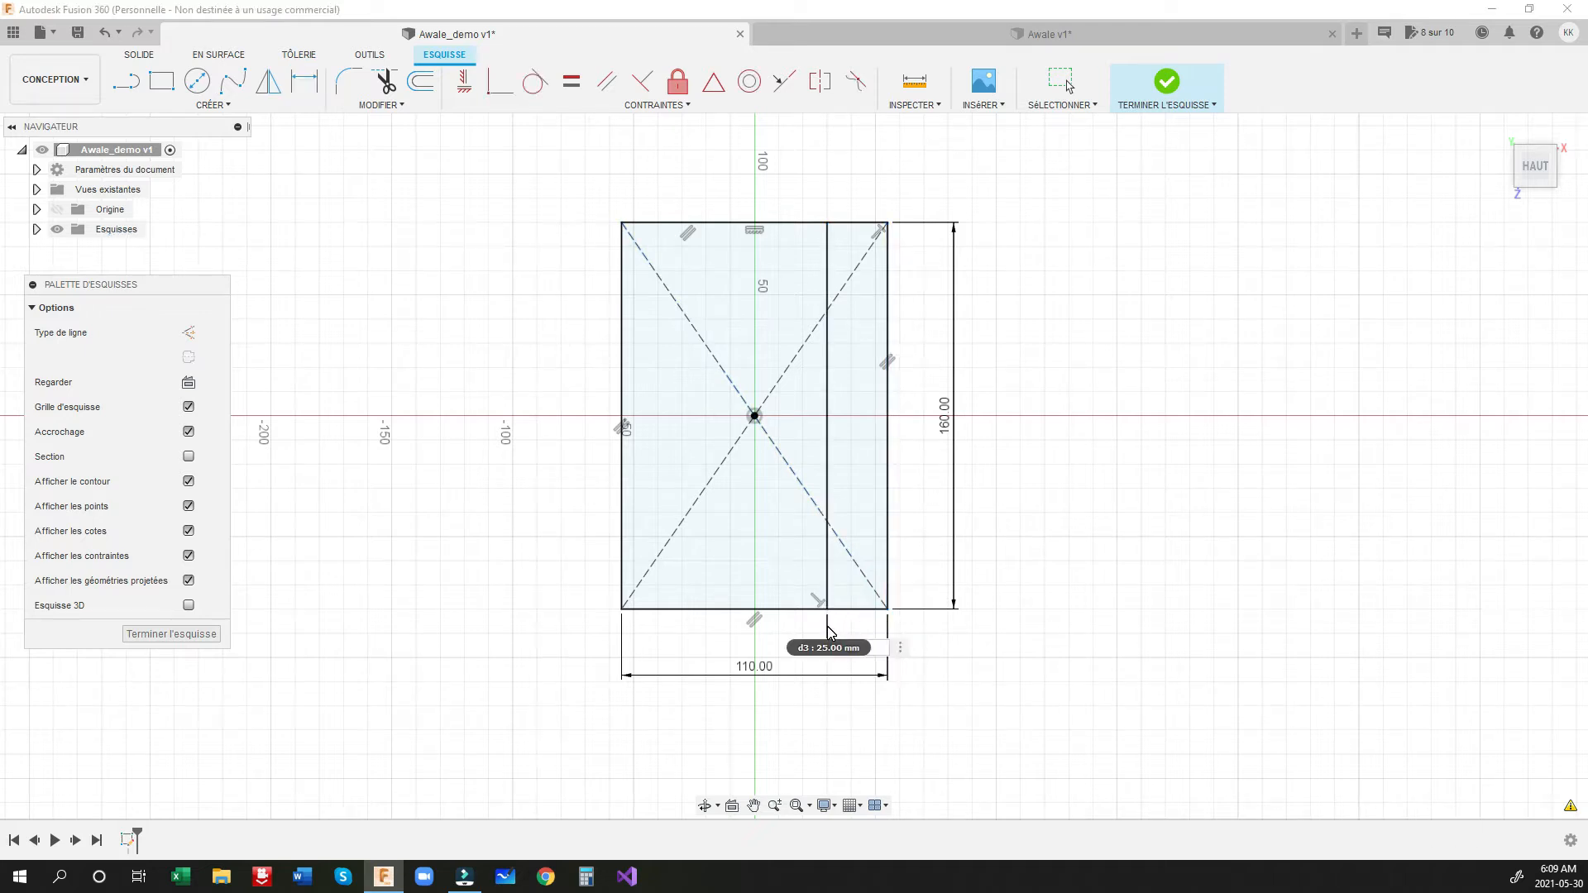
type("20")
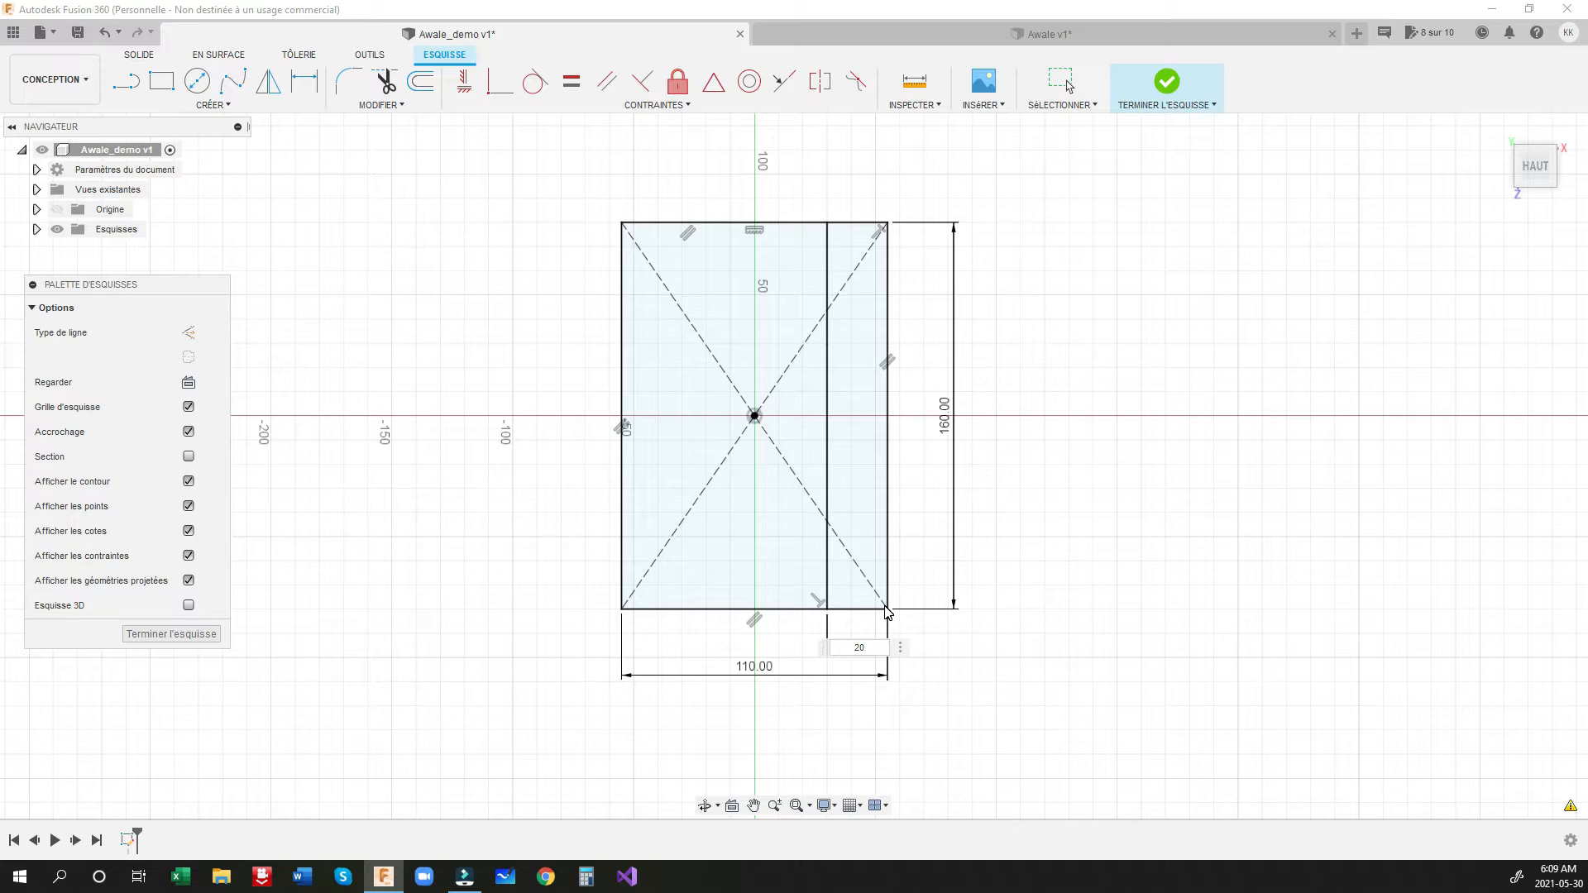
key("Return")
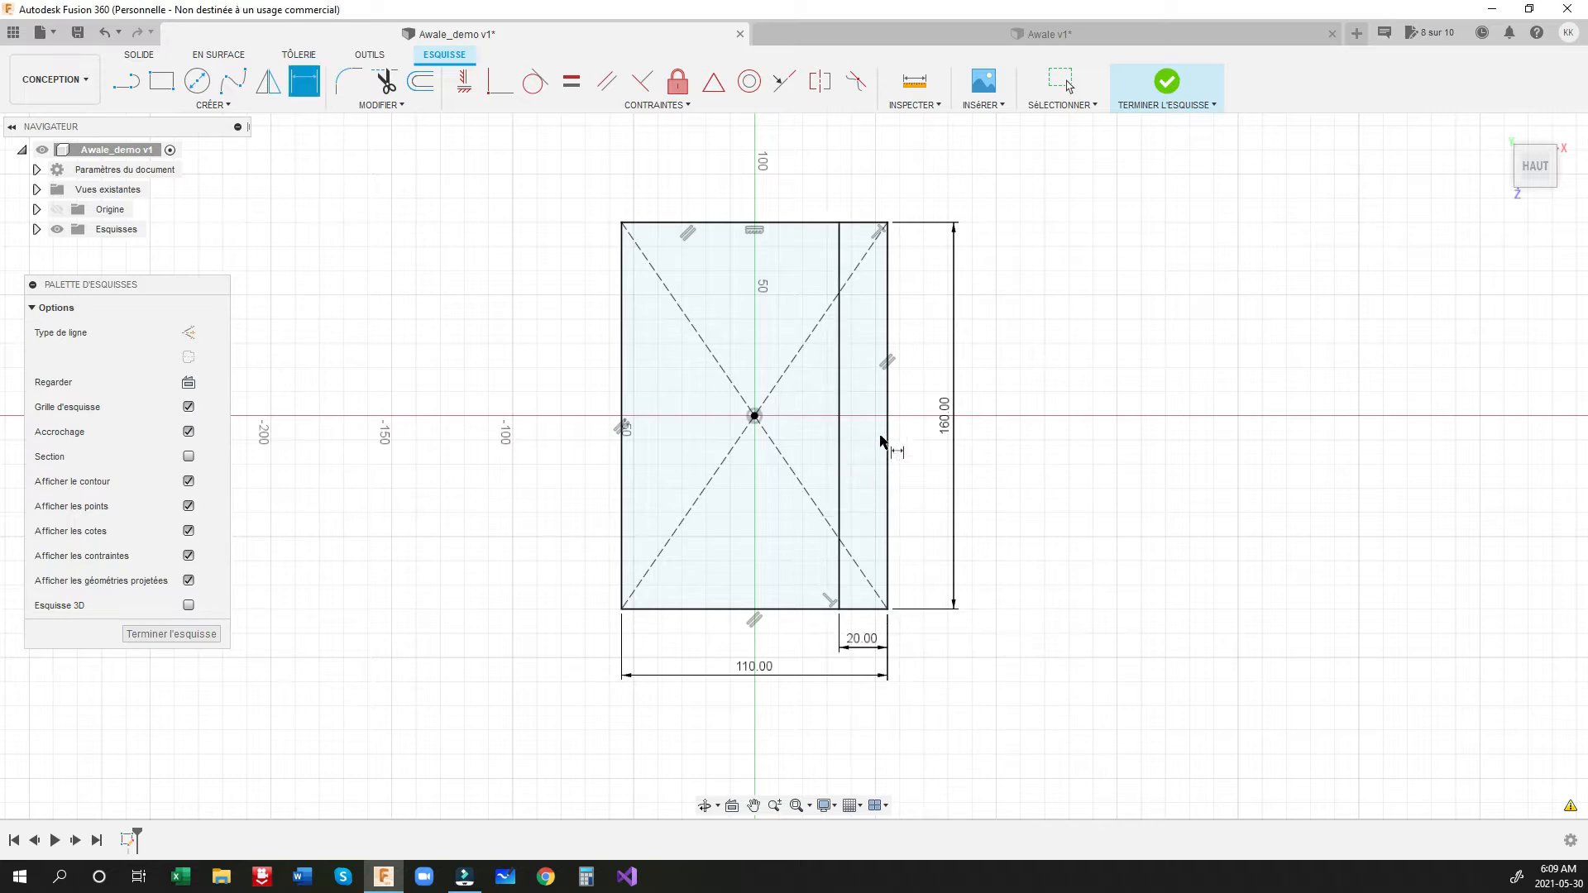
Step: Set the sketch line type to construction
left_click(188, 332)
left_click(124, 79)
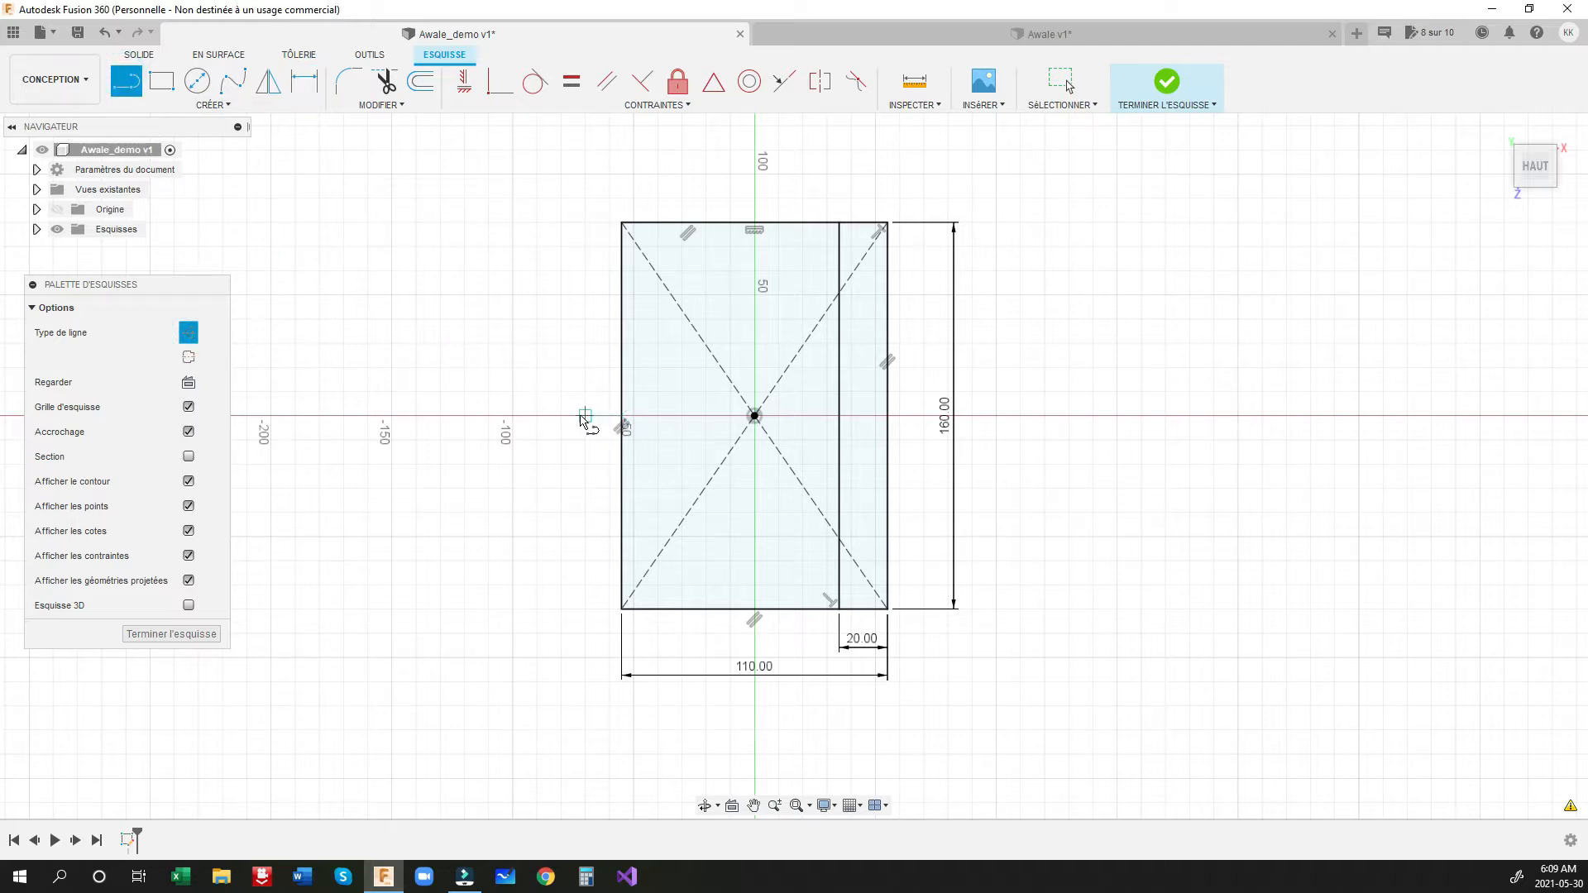
left_click(585, 415)
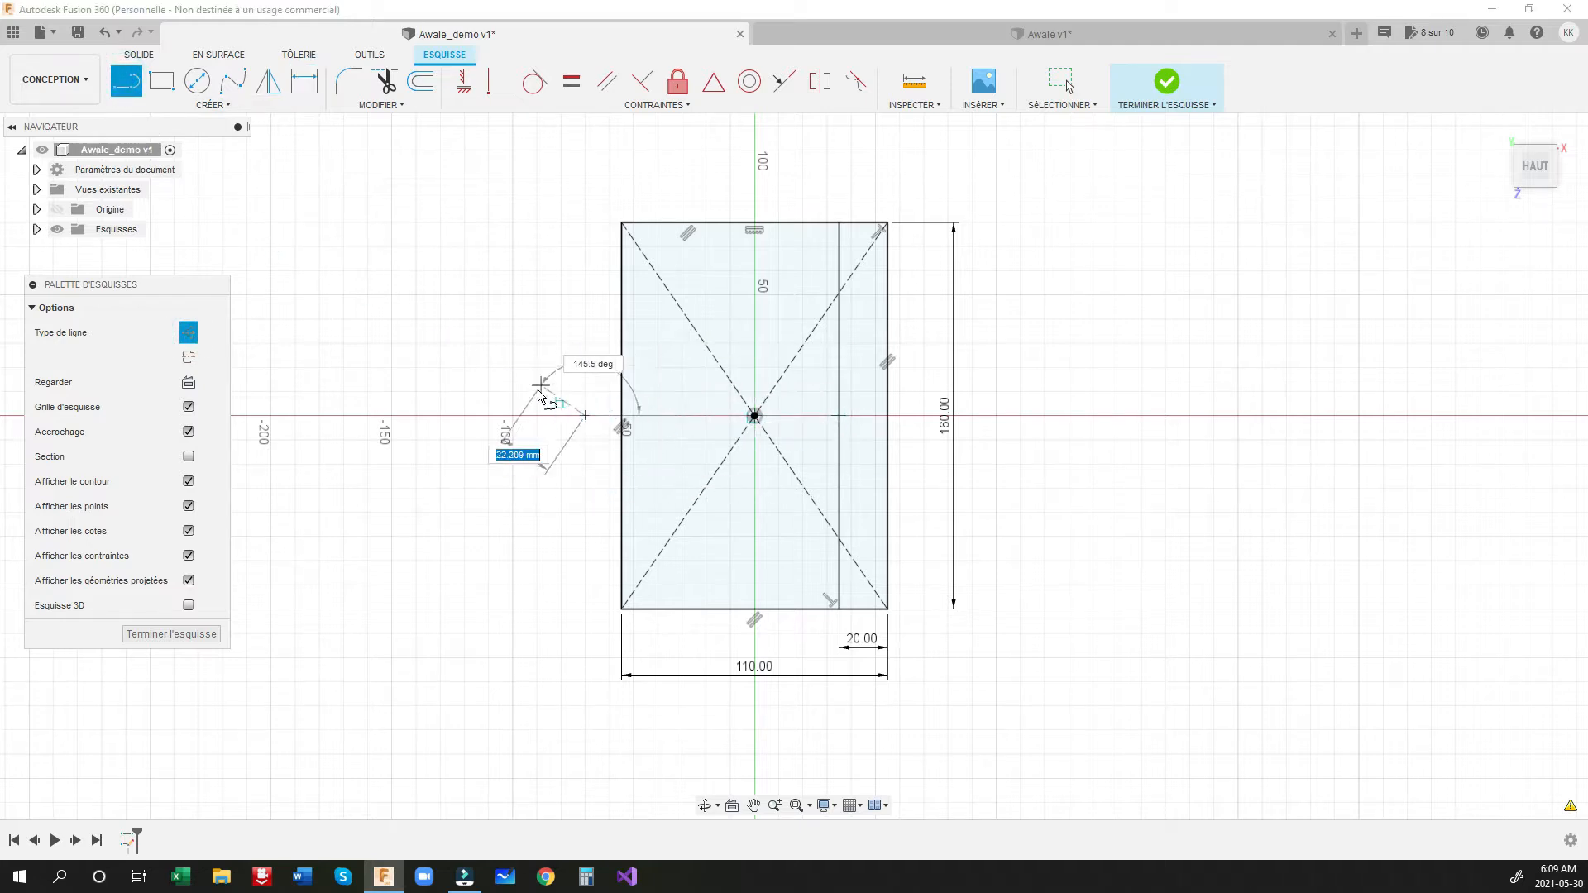
key("Escape")
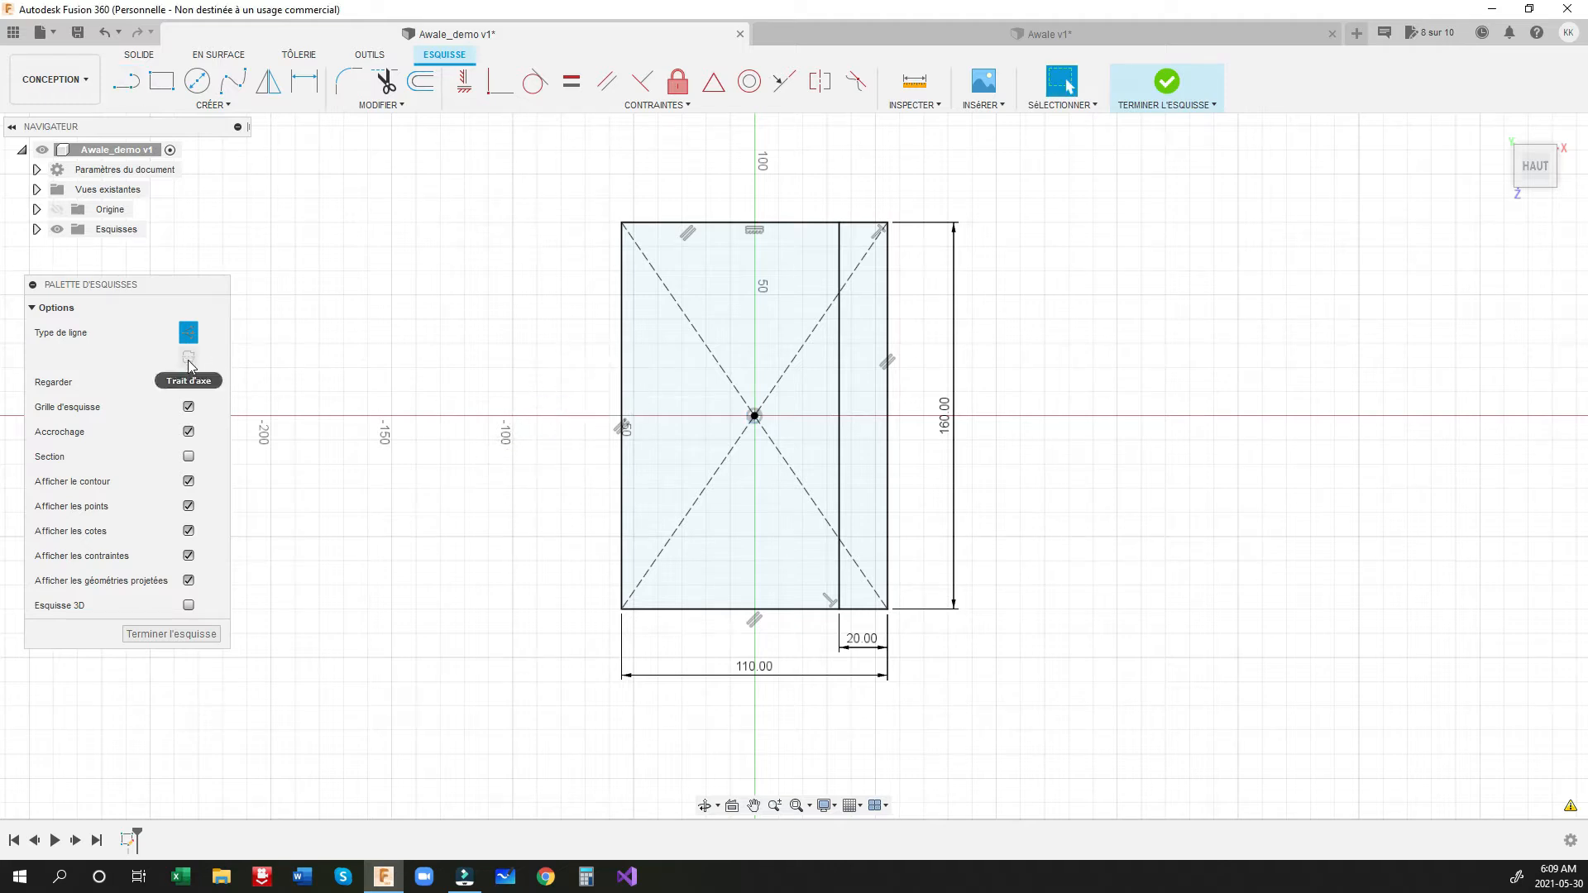
Step: Draw a horizontal construction line about 20 mm above the origin, extending past both sides of the rectangle
left_click(126, 83)
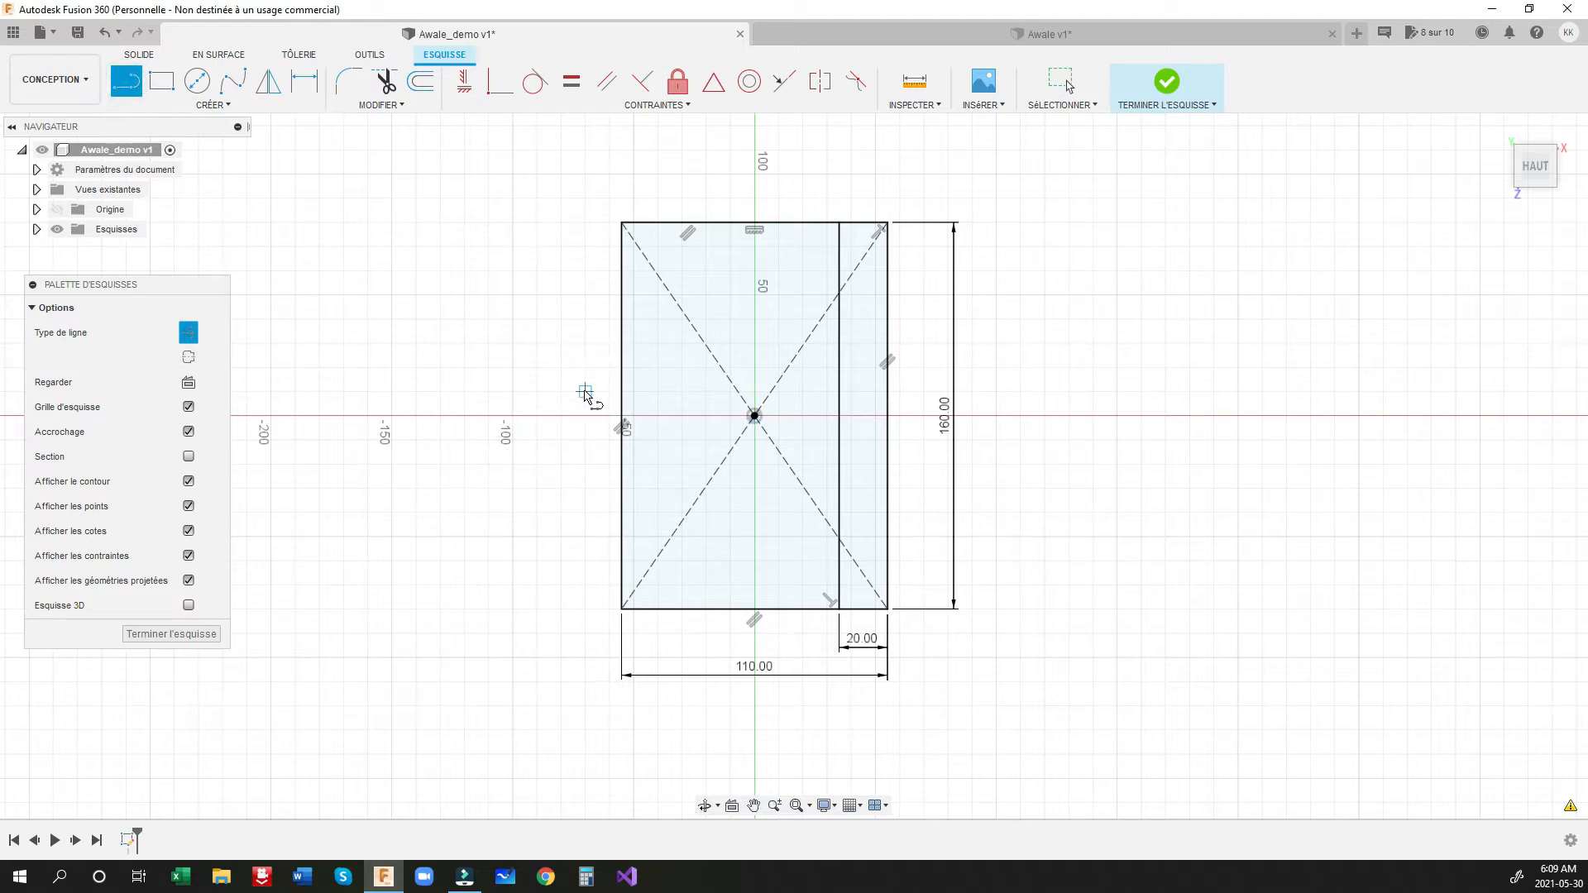
left_click(584, 367)
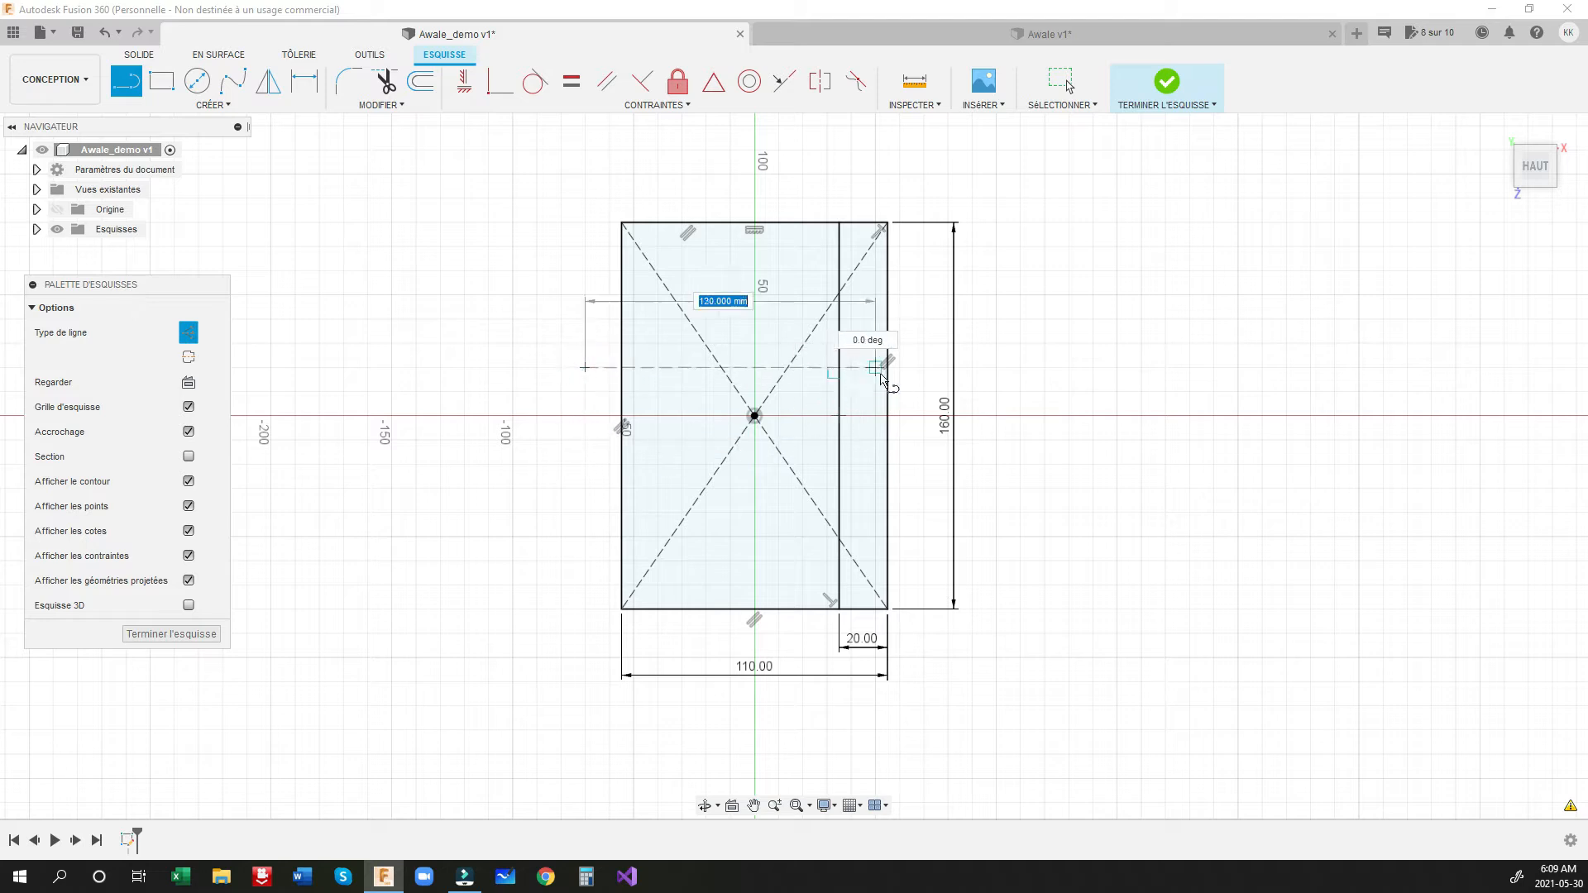
left_click(923, 368)
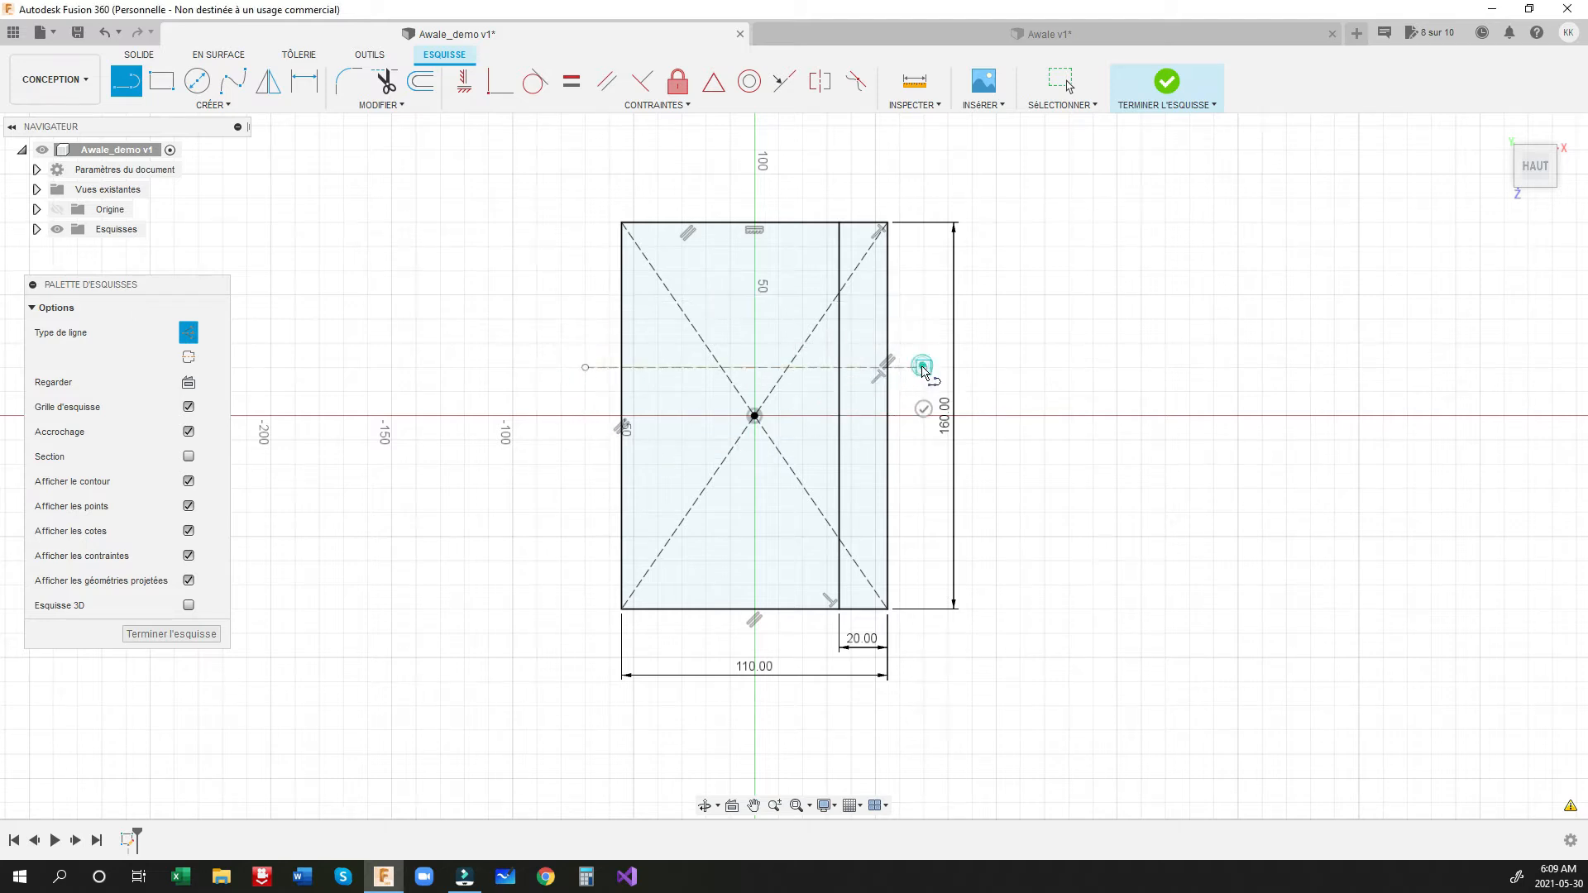
key("Escape")
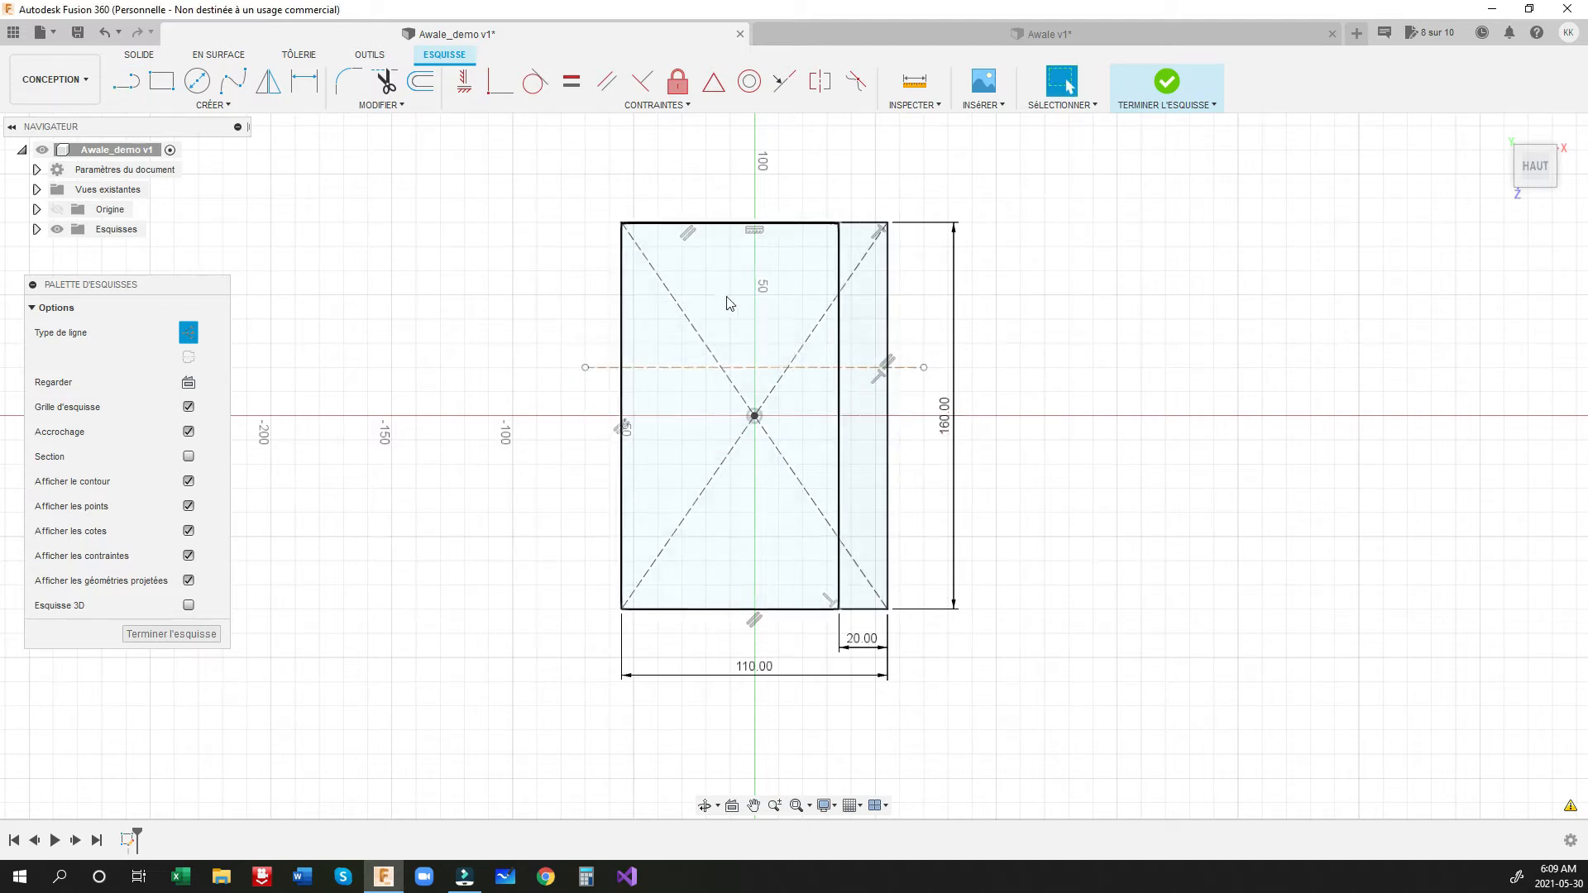
Step: Draw a vertical construction line about 20 mm left of the origin, extending past the rectangle's upper and lower edges
left_click(127, 80)
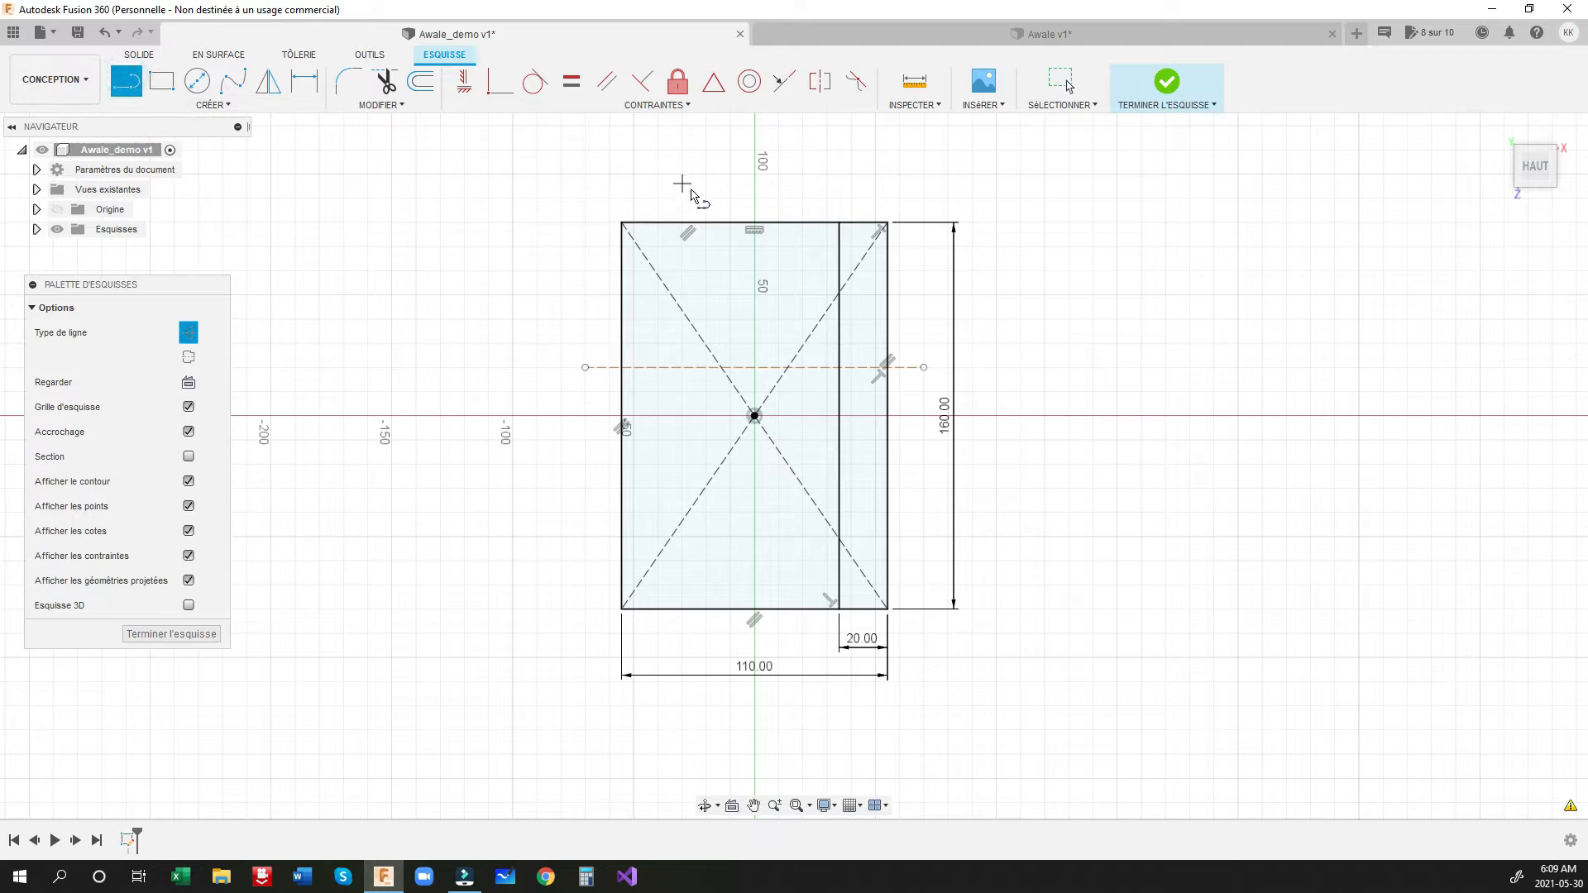
left_click(705, 198)
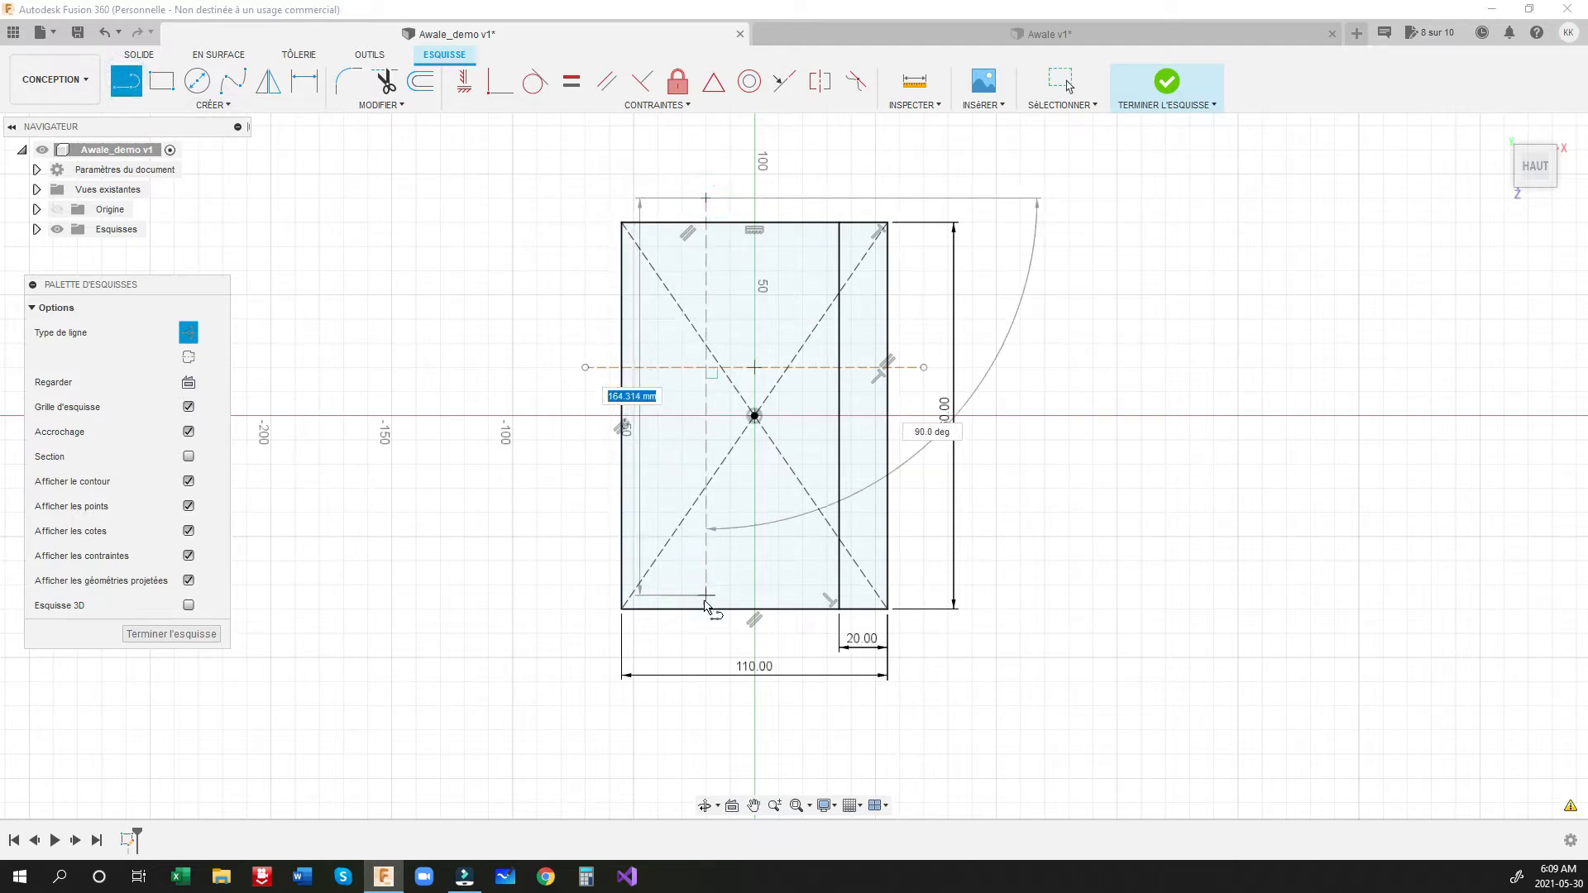
left_click(705, 635)
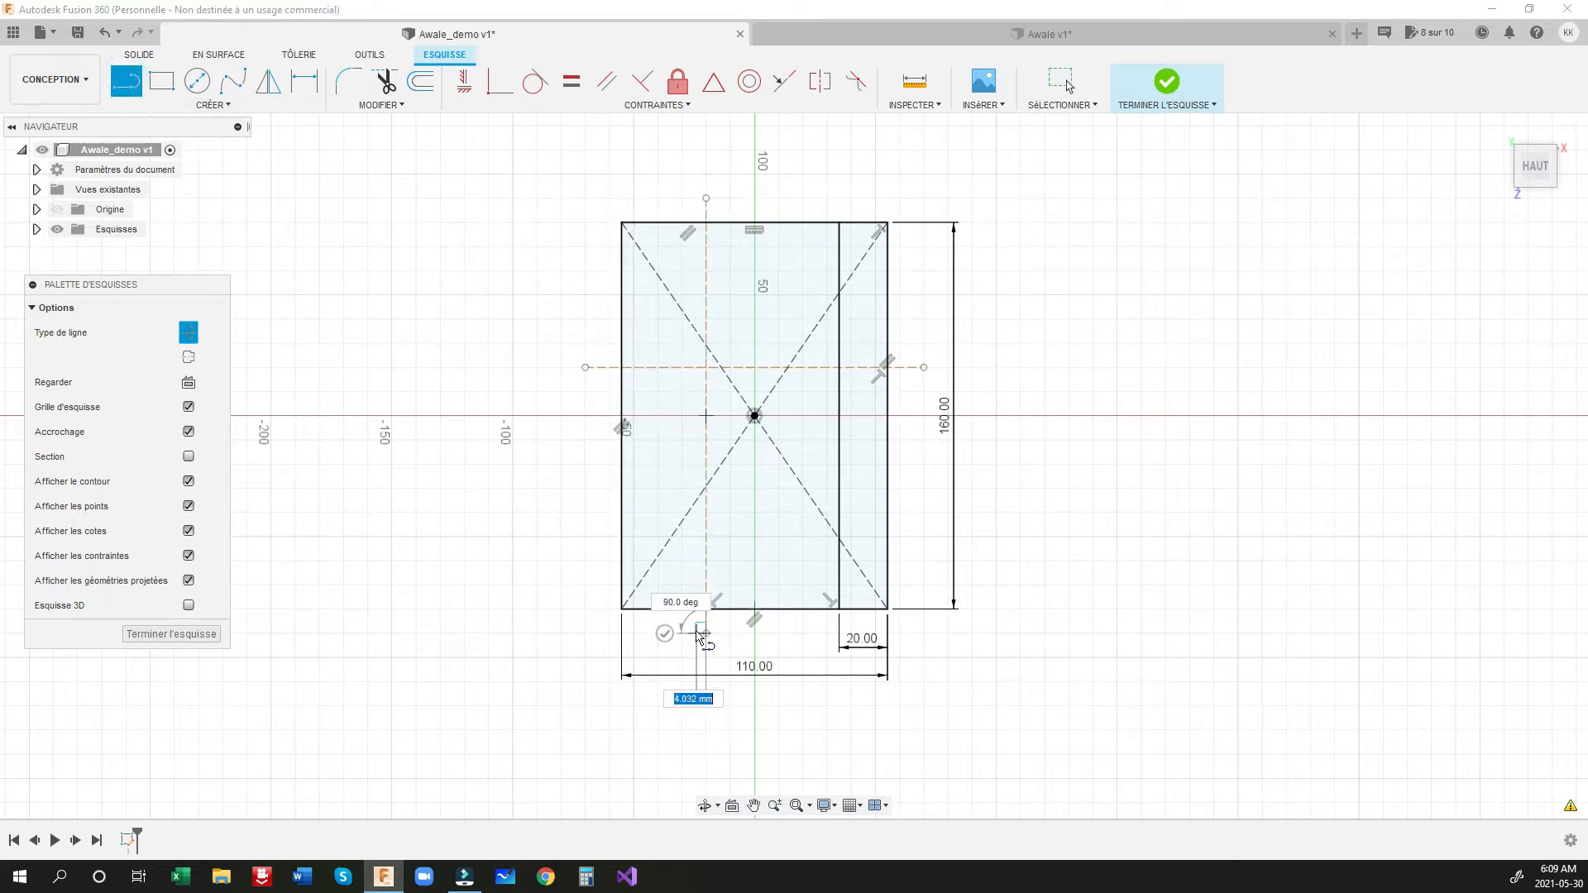
key("Escape")
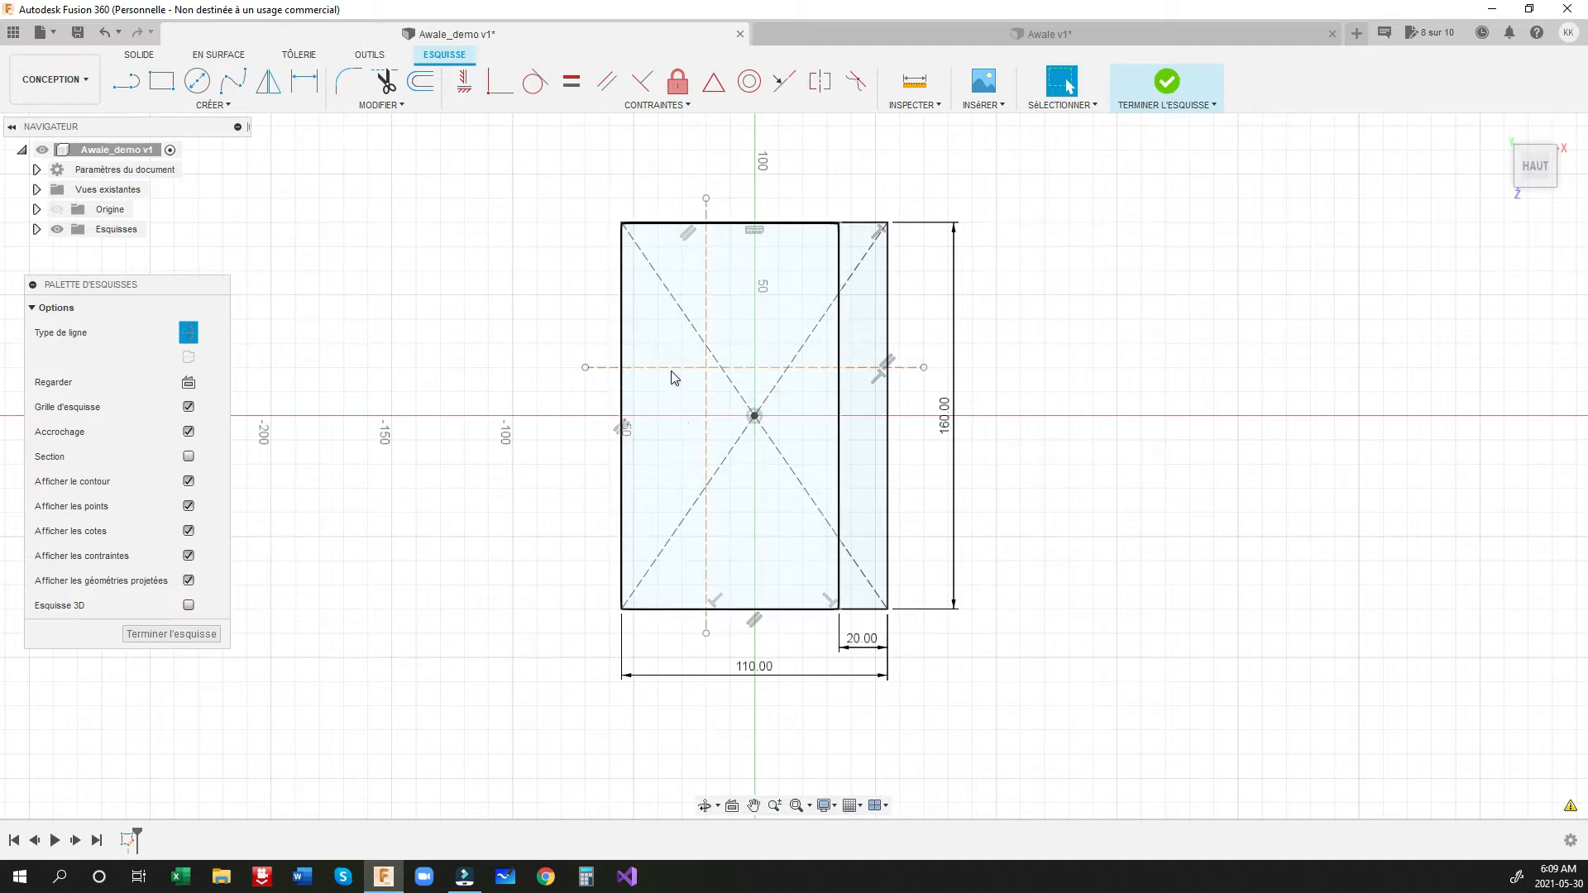
Step: Constrain the rectangle's upper and lower edges to be symmetric about the horizontal construction line
left_click(820, 81)
left_click(778, 231)
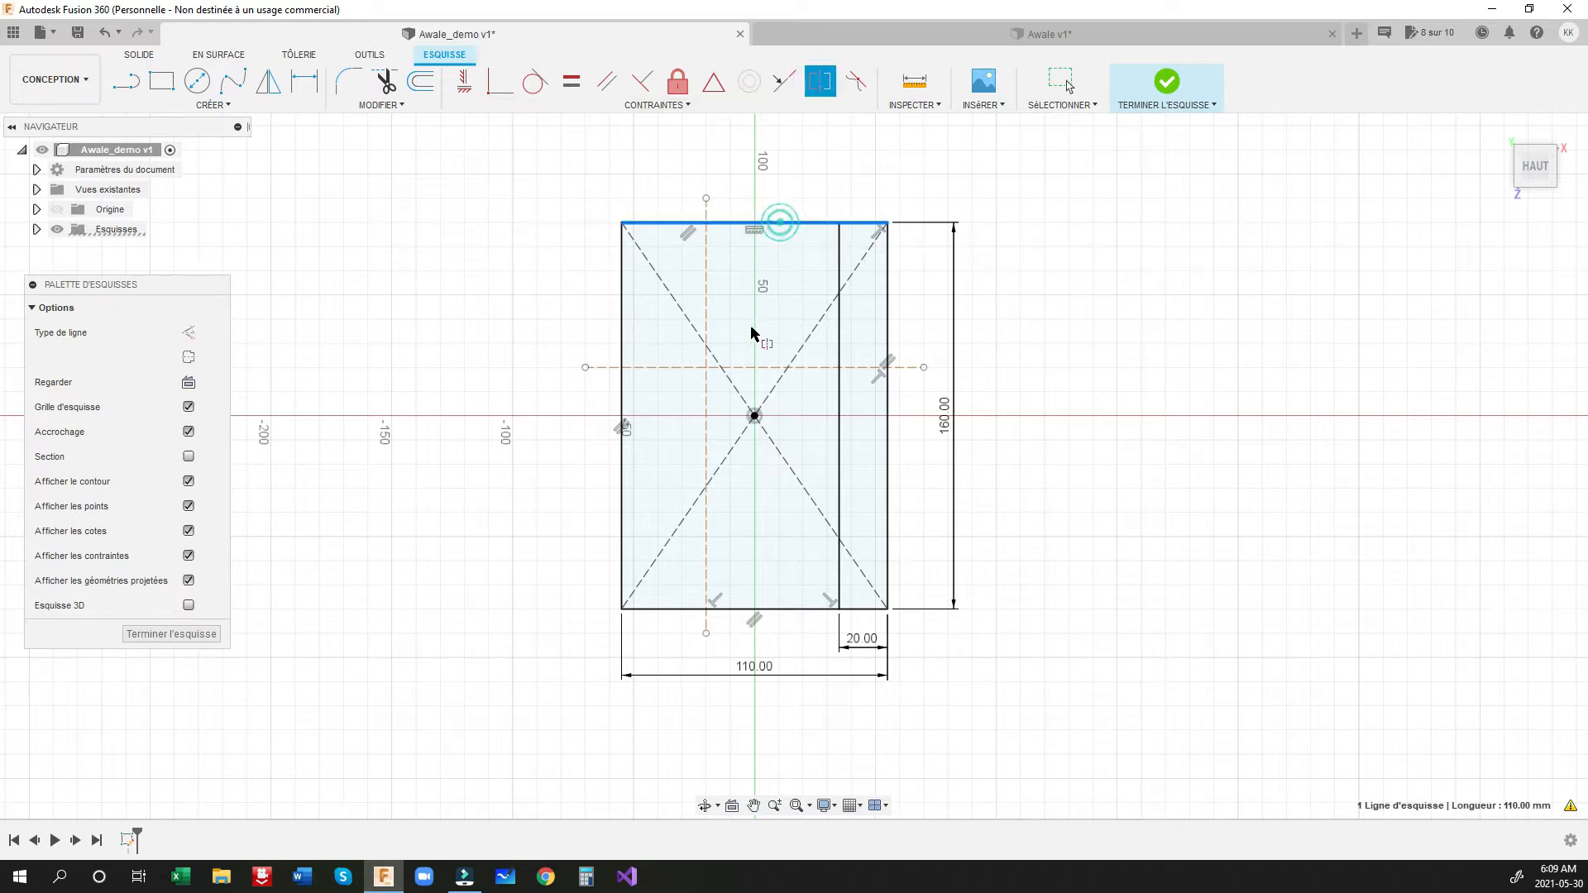
left_click(790, 610)
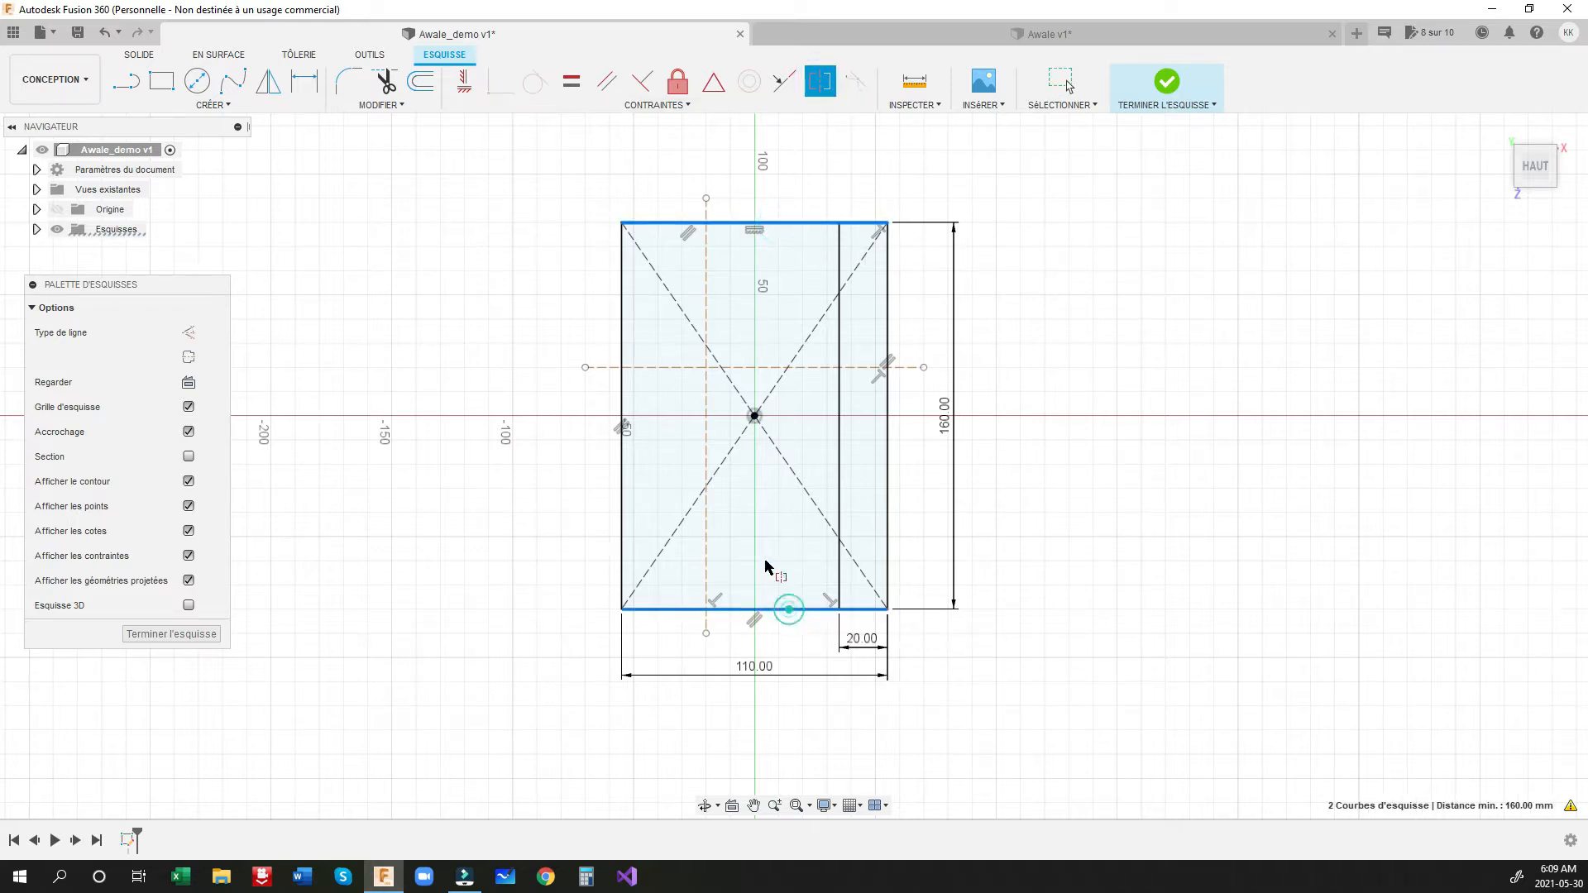
left_click(667, 367)
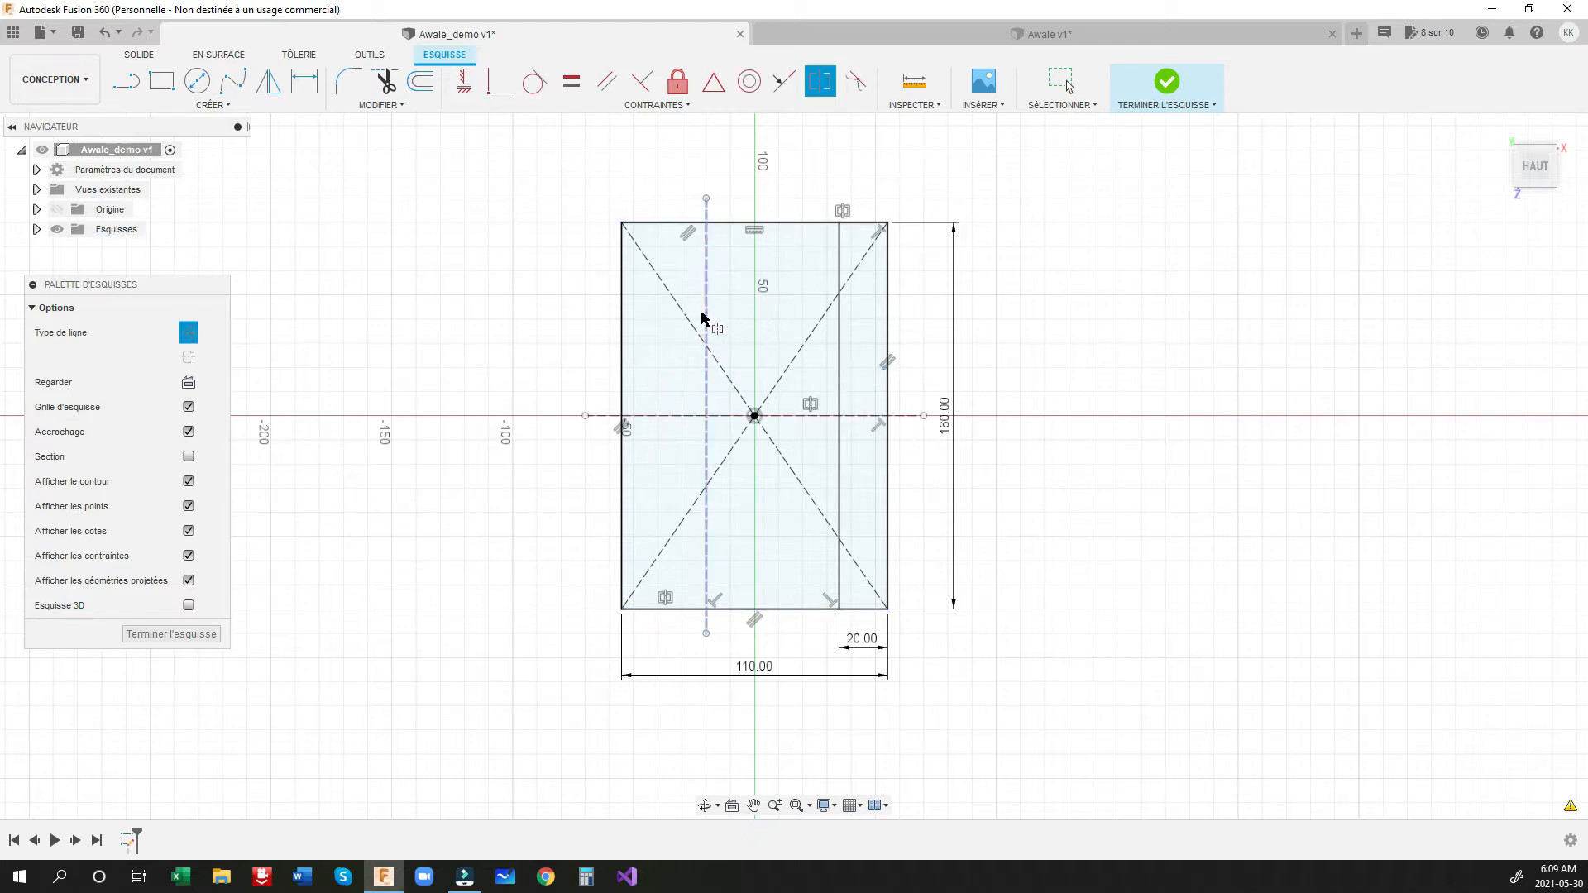
Step: Constrain the rectangle's outer left and right edges to be symmetric about the vertical construction line
left_click(623, 372)
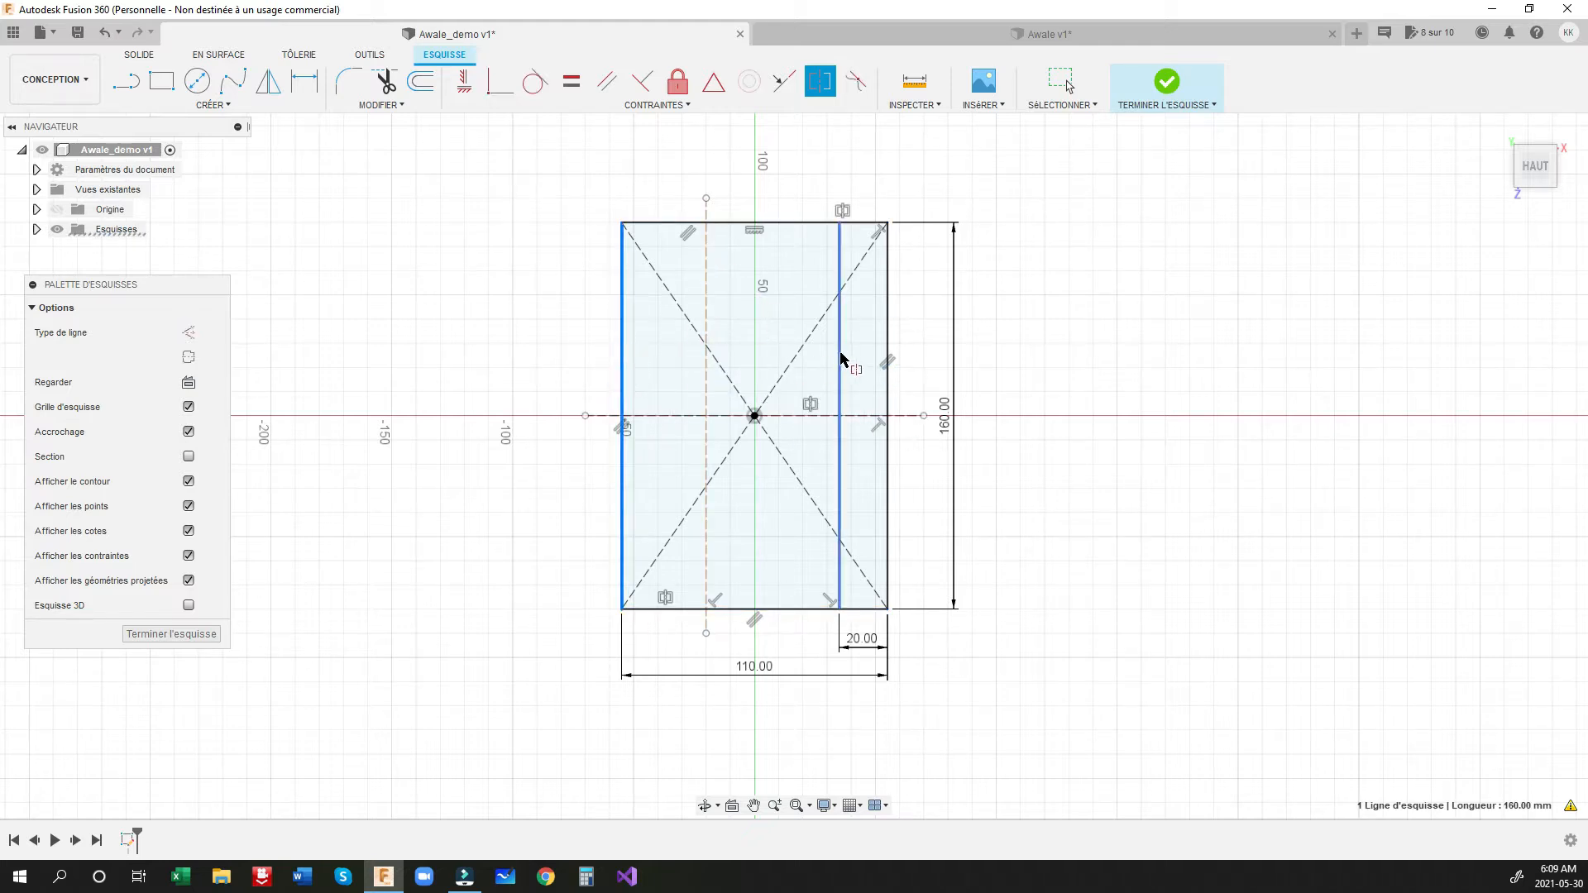
left_click(887, 340)
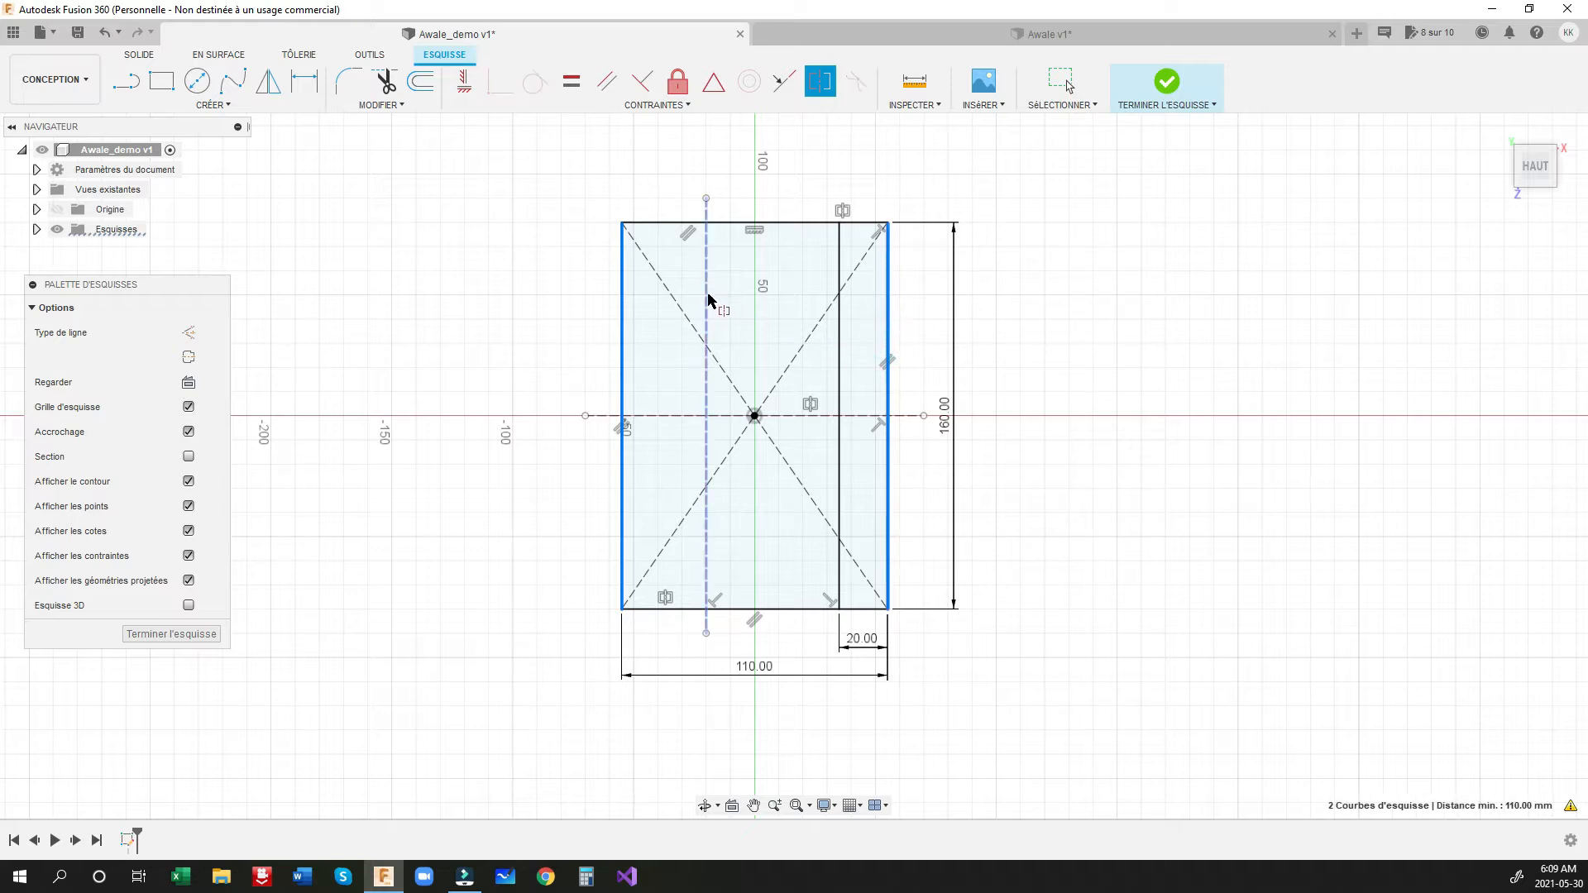
left_click(707, 296)
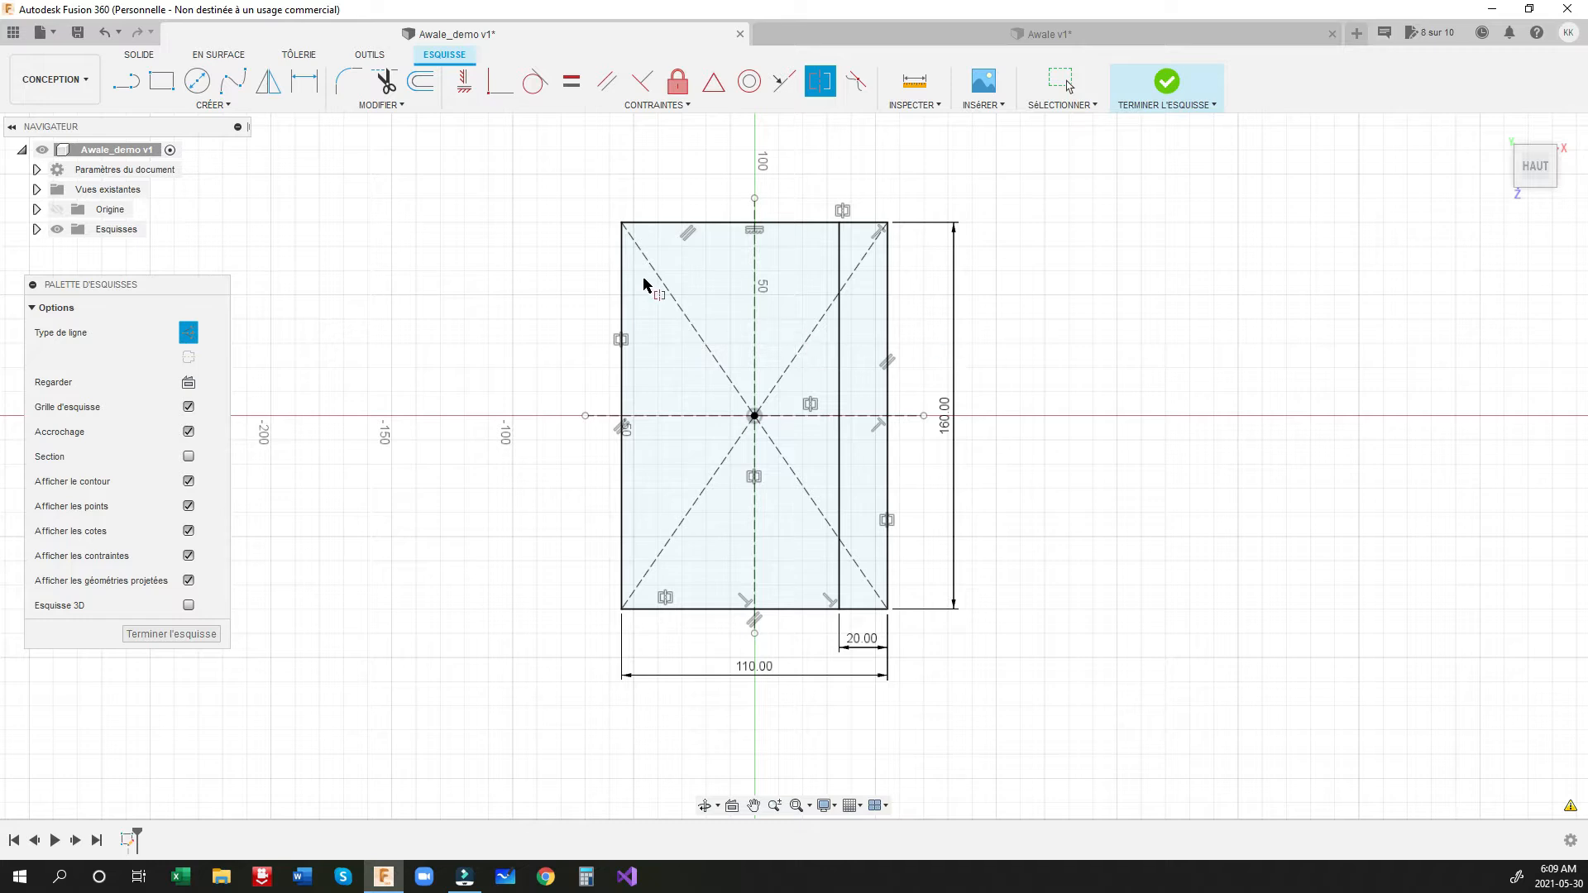
Step: Draw normal connected lines above the horizontal axis from the inner vertical line: 5 mm across, about 21 mm up, about 18 mm slanting to the right edge
left_click(189, 333)
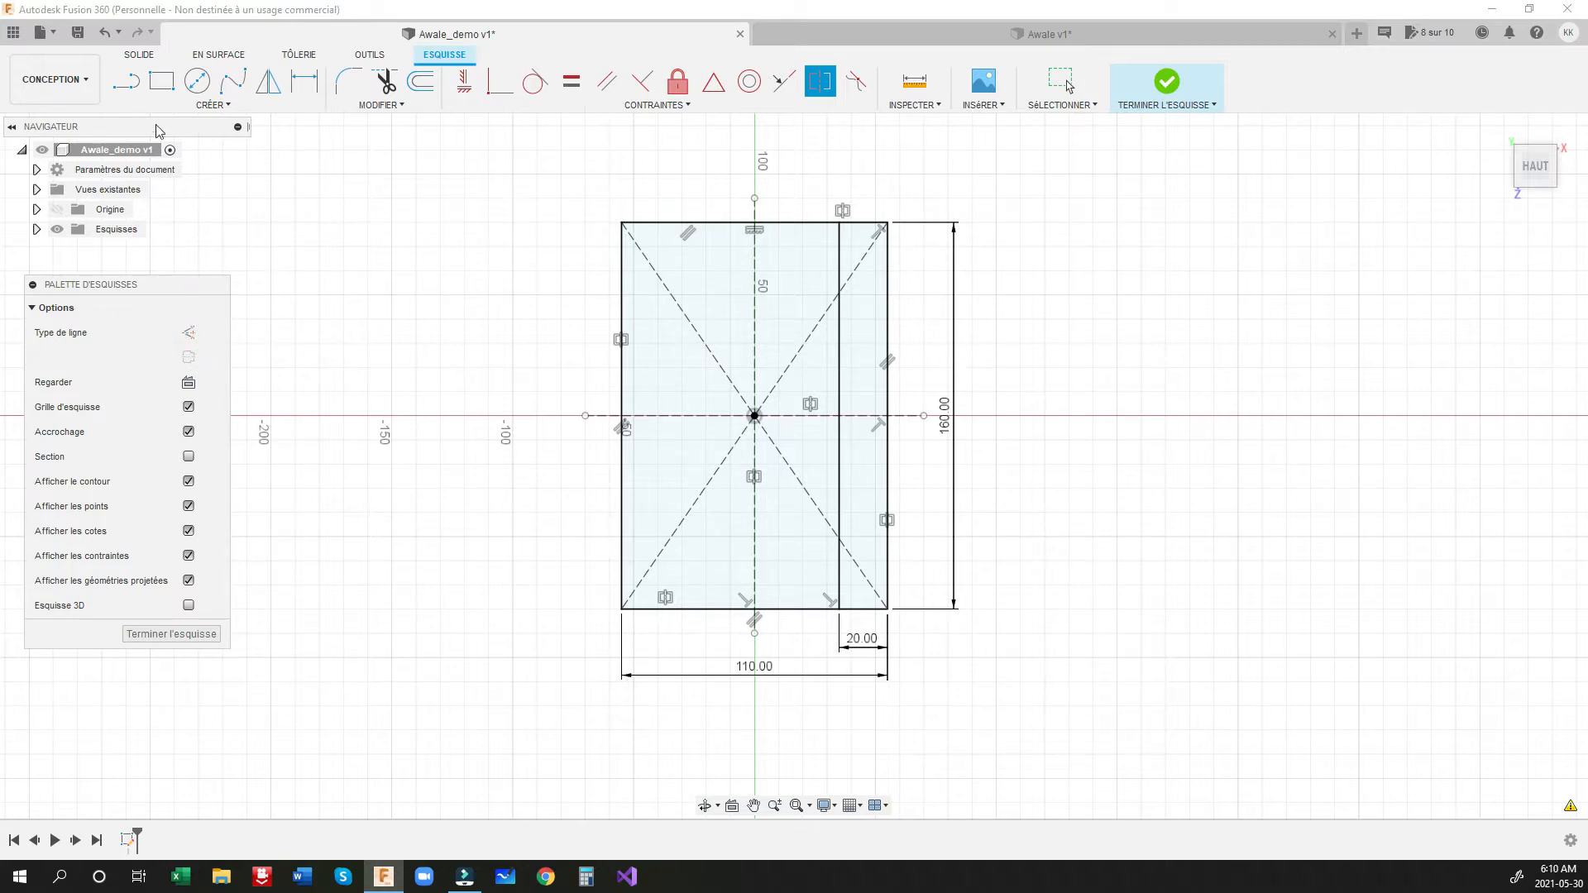
left_click(126, 80)
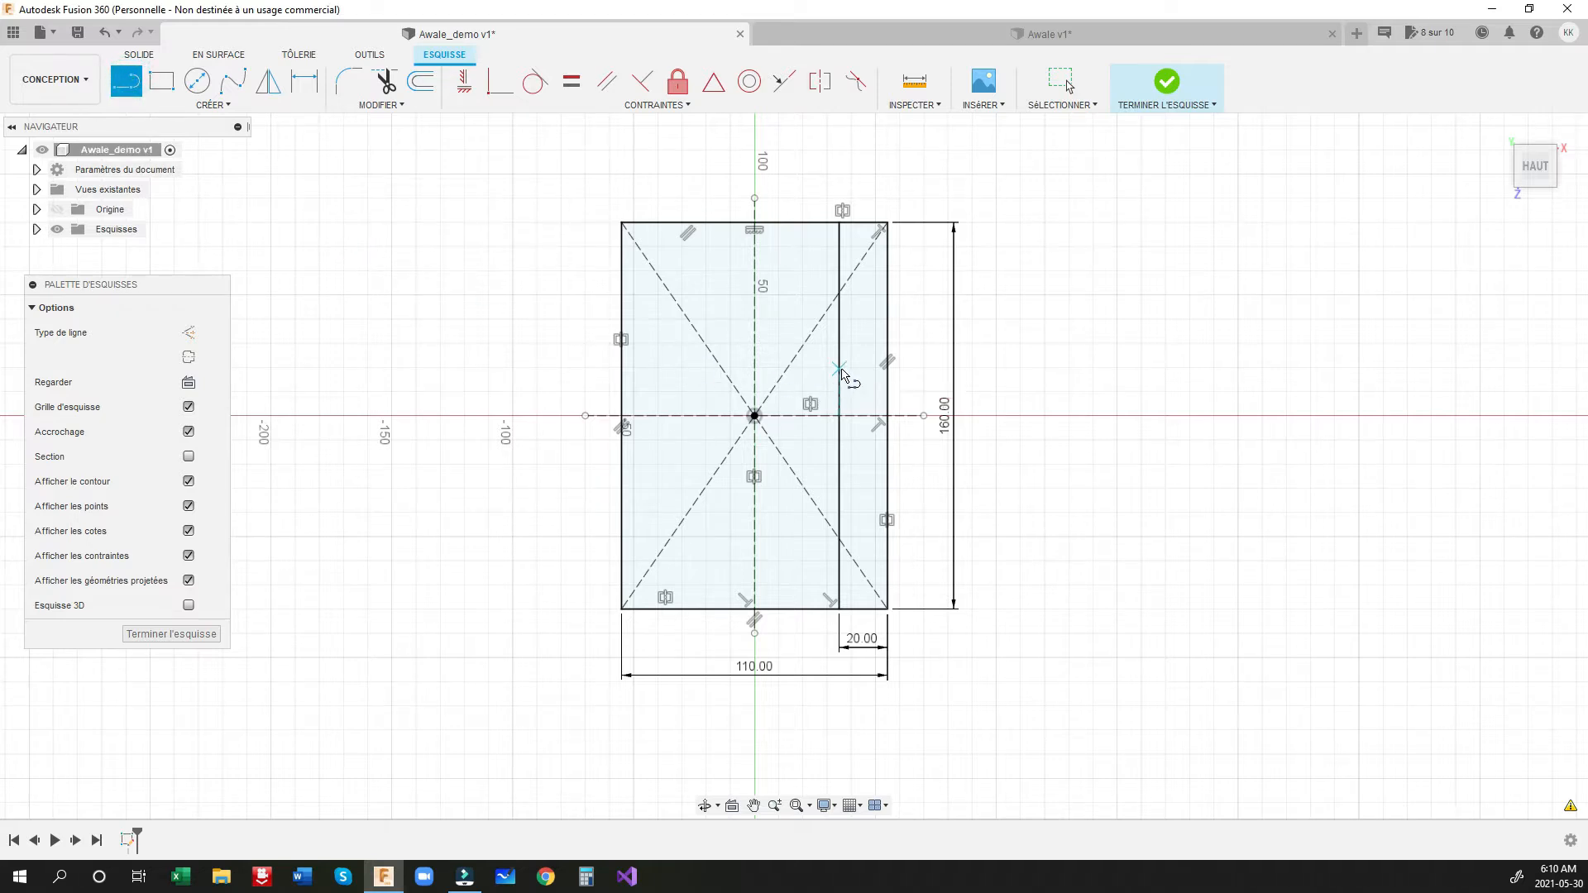
left_click(841, 371)
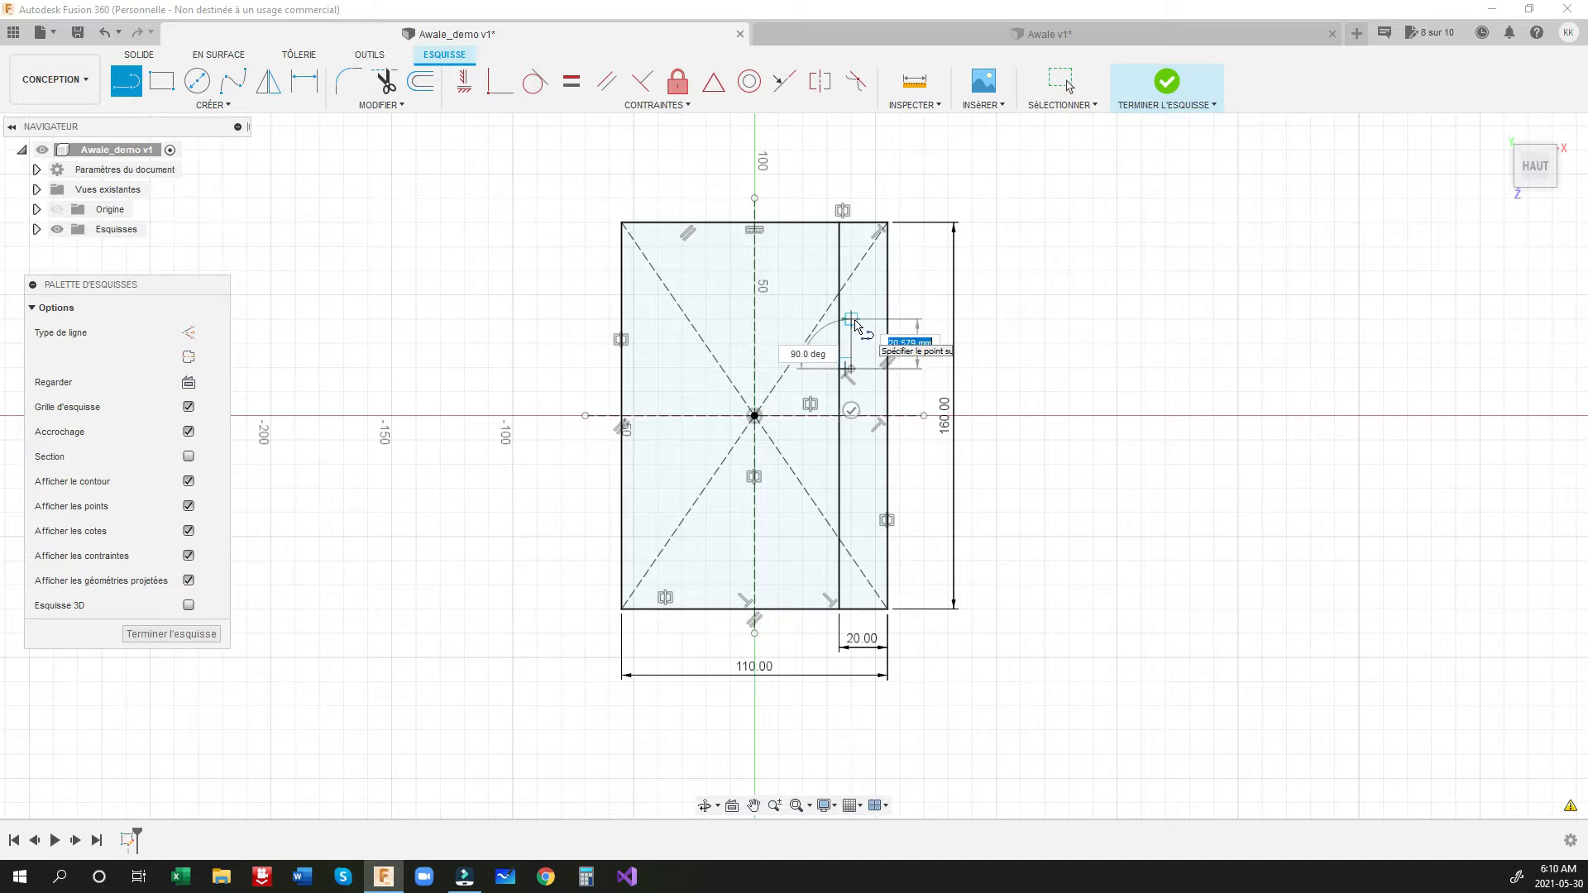
left_click(851, 320)
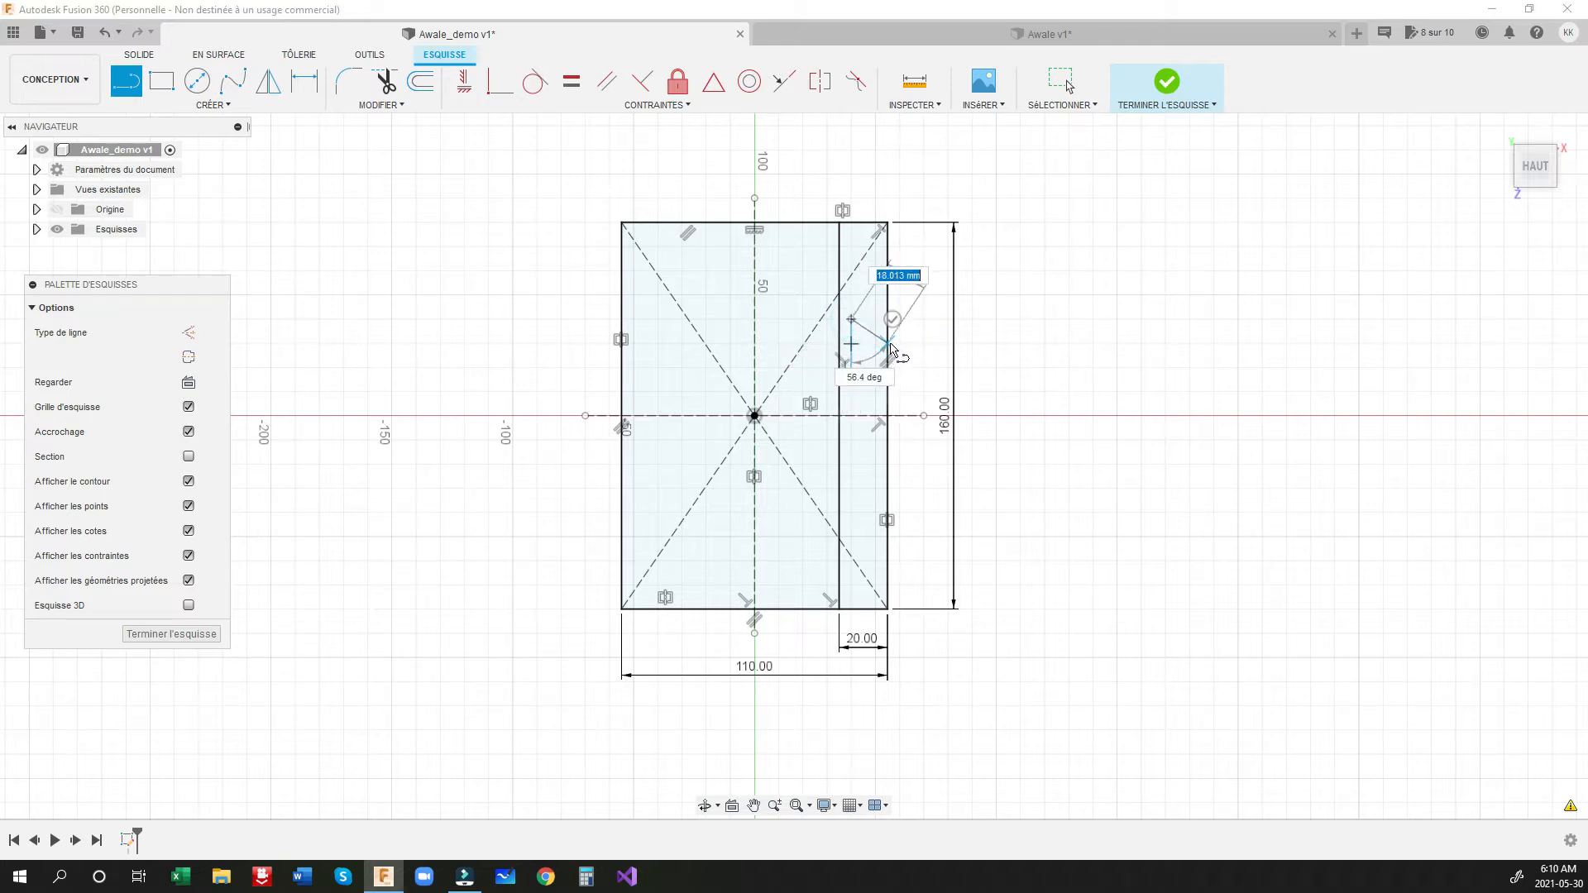
double_click(887, 344)
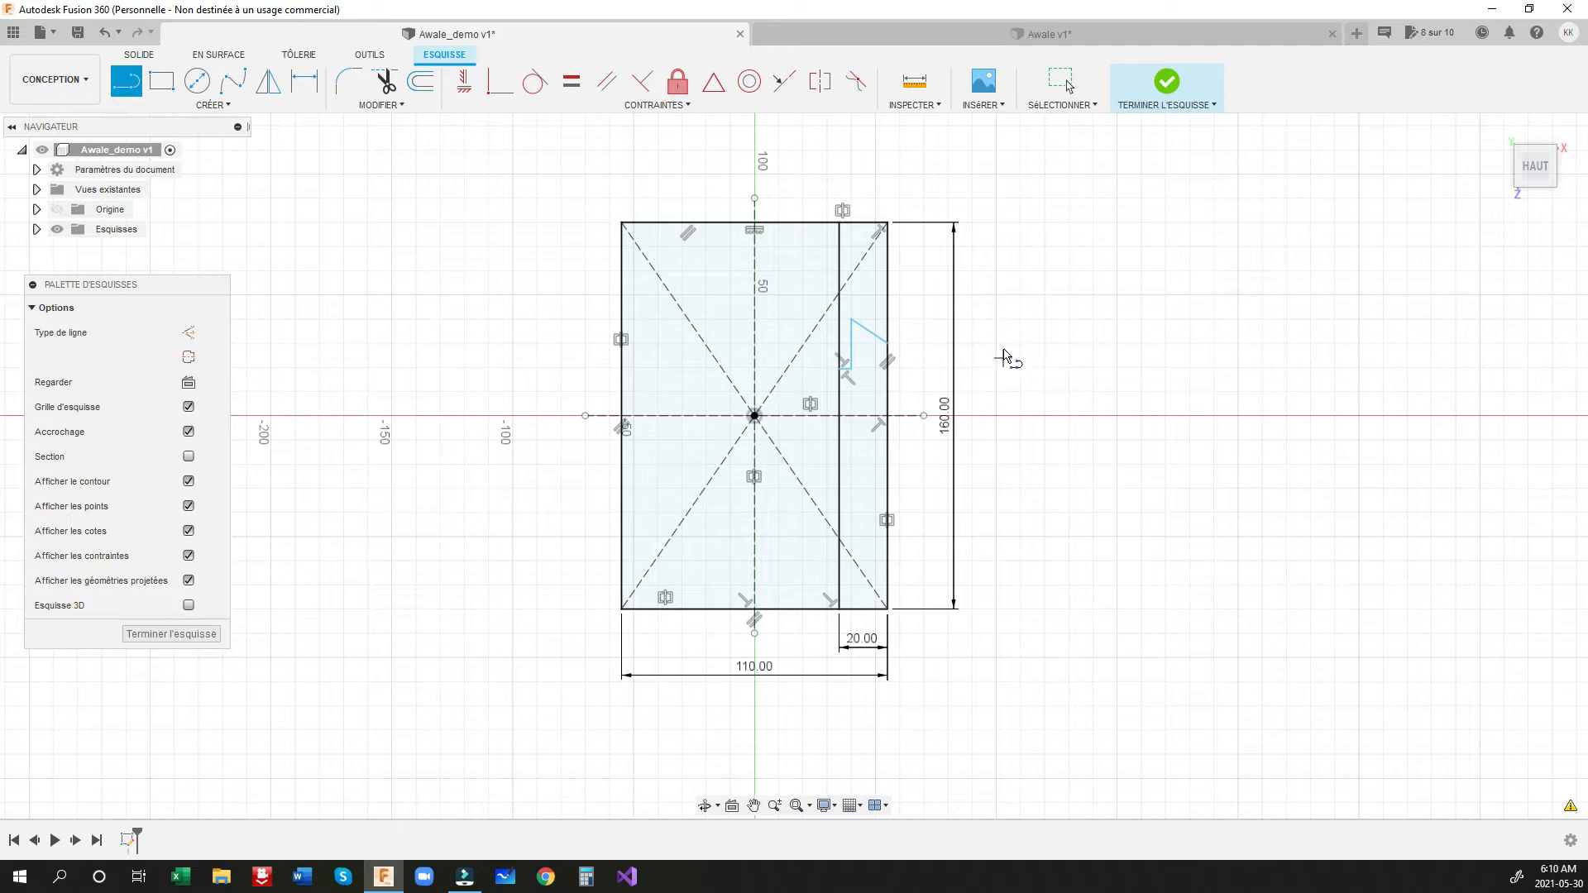
Step: Dimension the short horizontal segment of the new profile at 10 mm
key("d")
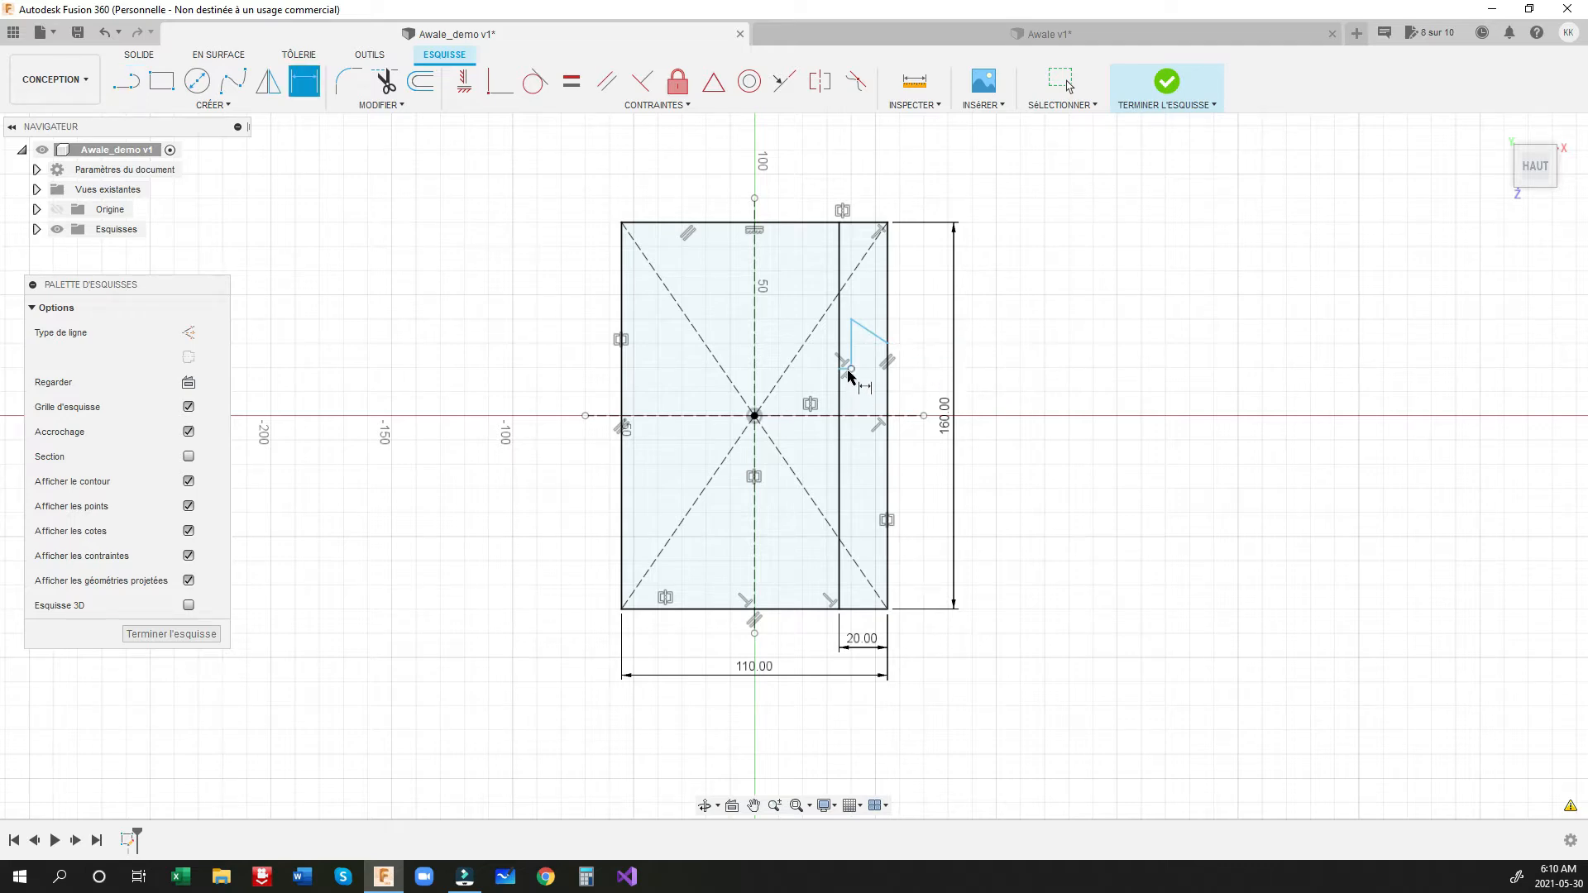
scroll(852, 376, "up", 5)
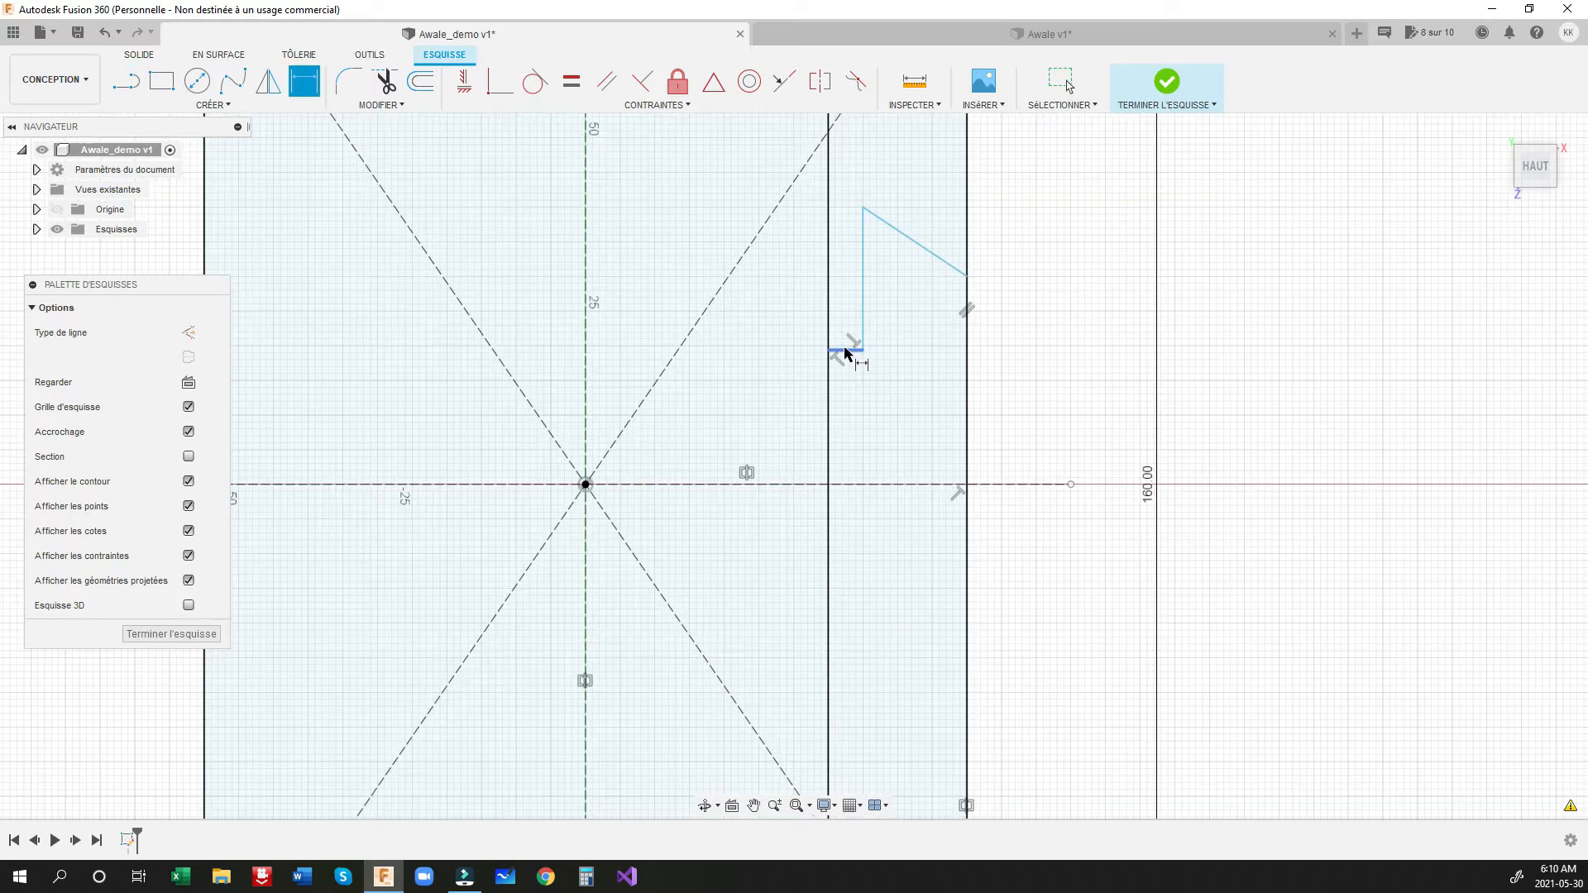
left_click(847, 351)
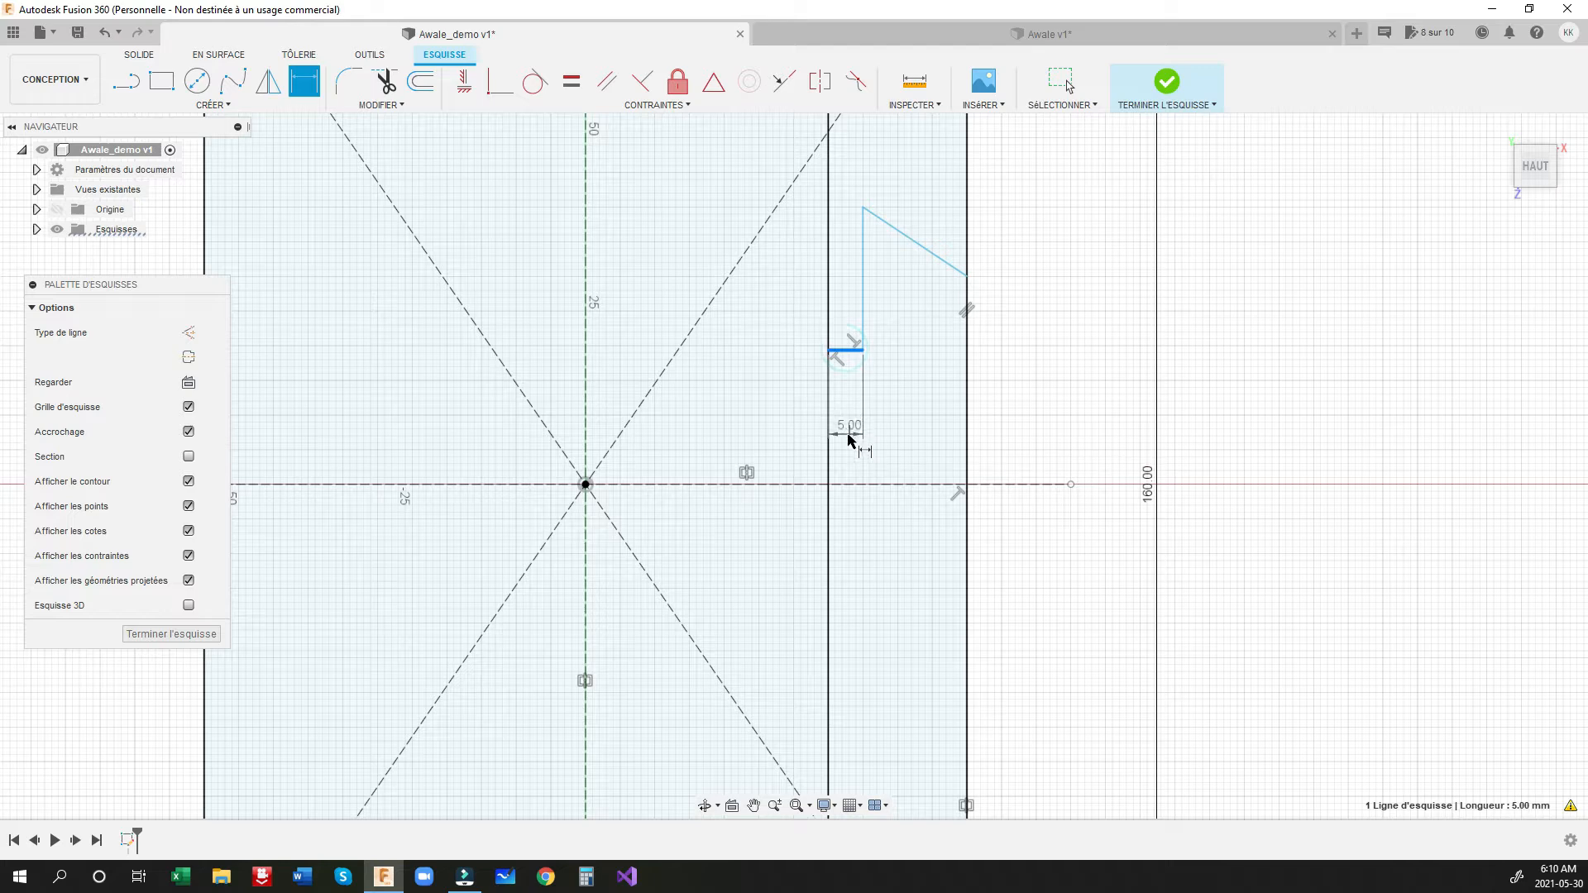
left_click(849, 437)
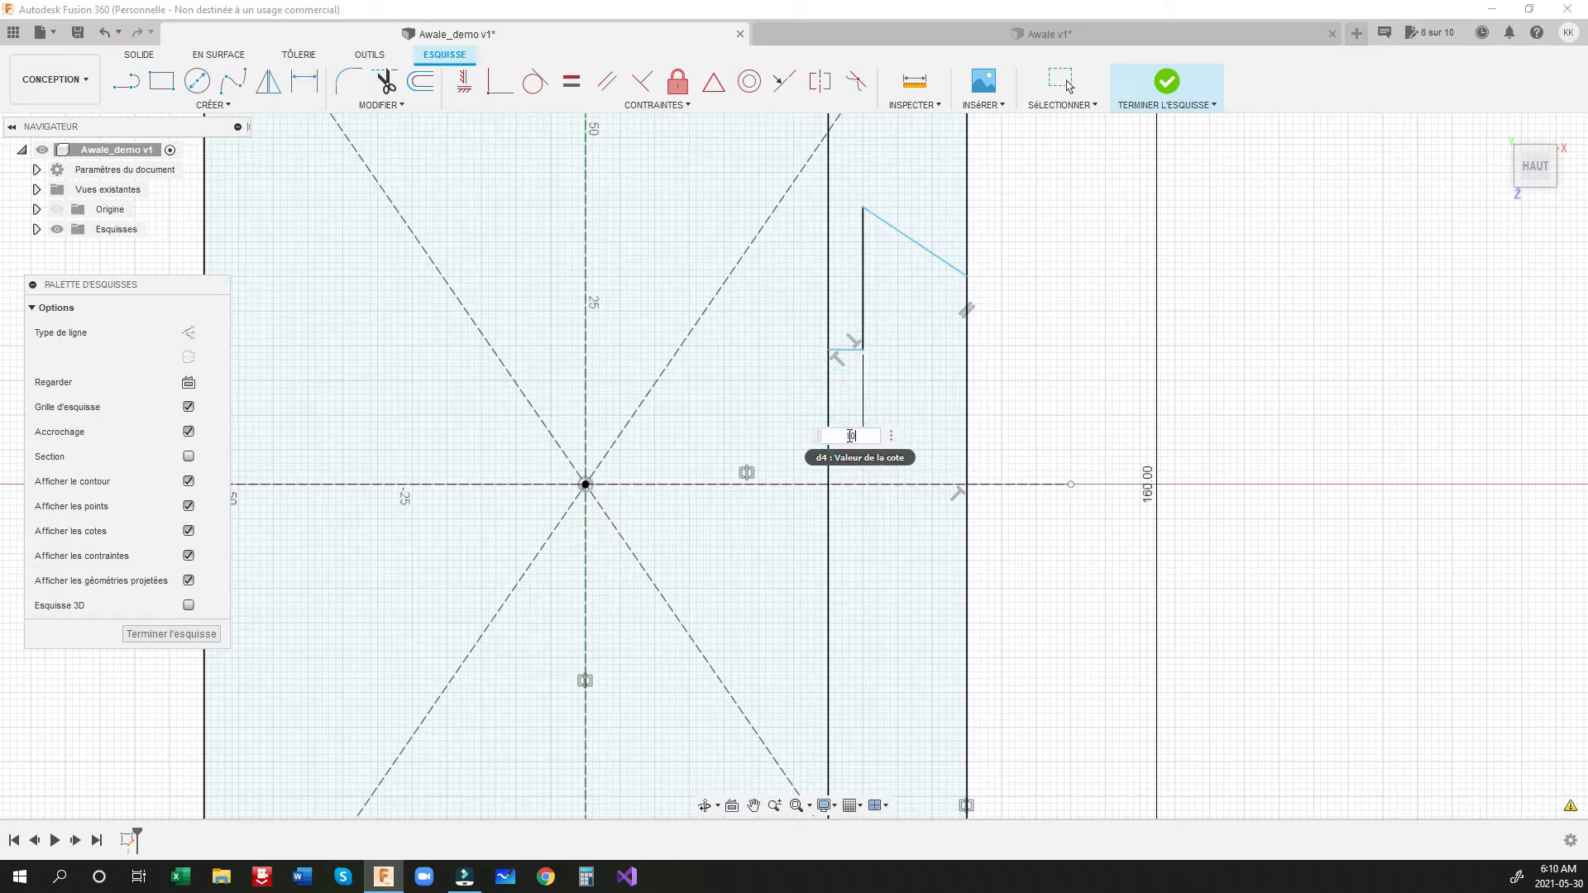
type("10")
key("Return")
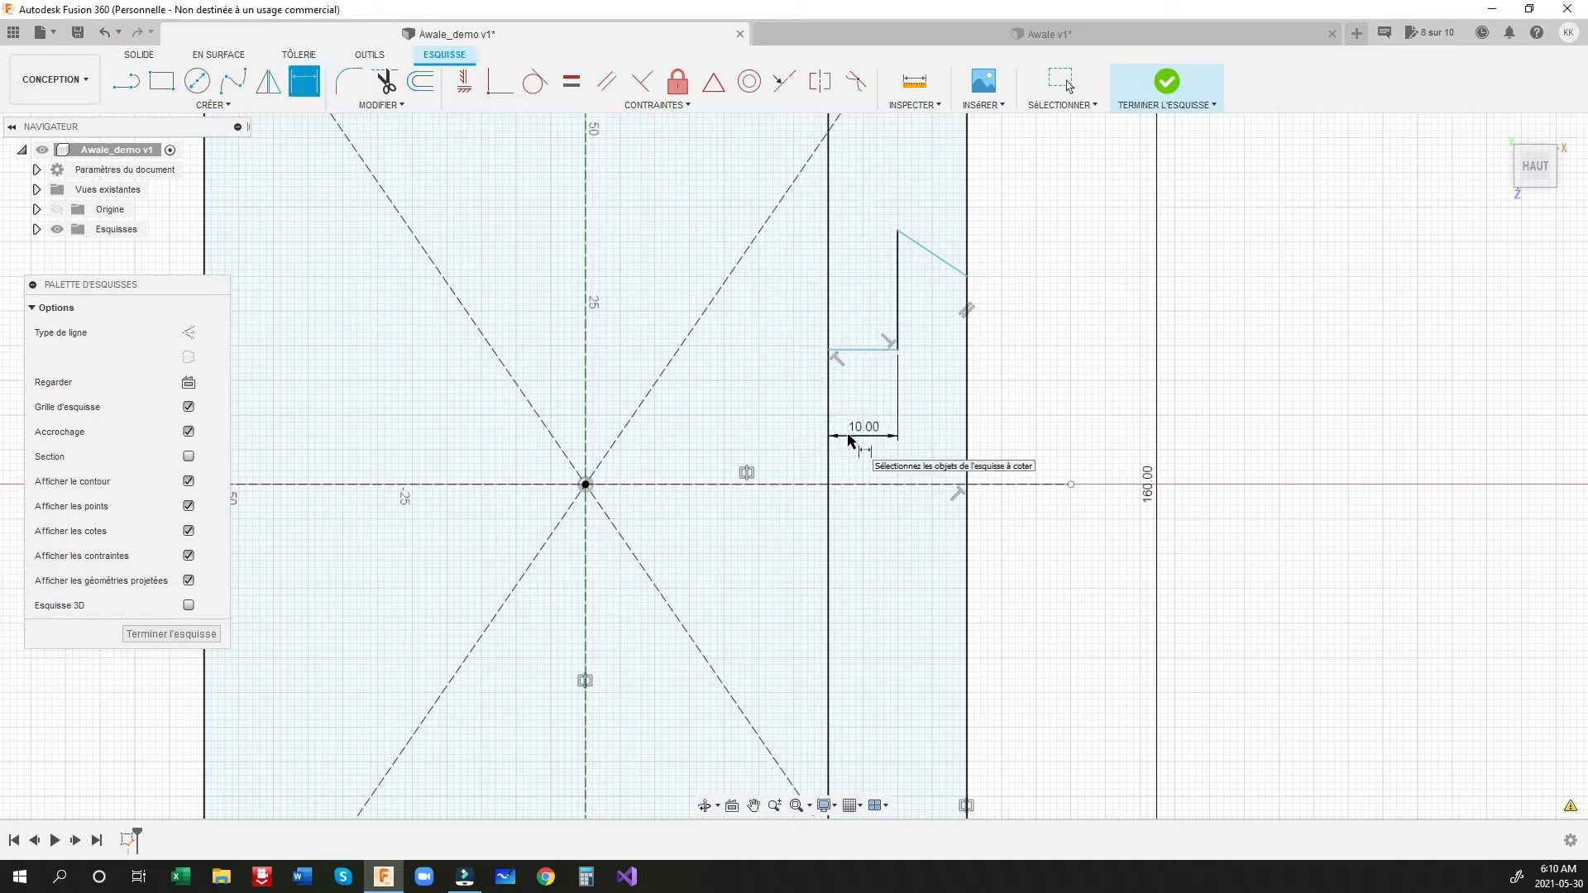
Step: Dimension the vertical segment of the profile at 25 mm
left_click(899, 316)
left_click(779, 289)
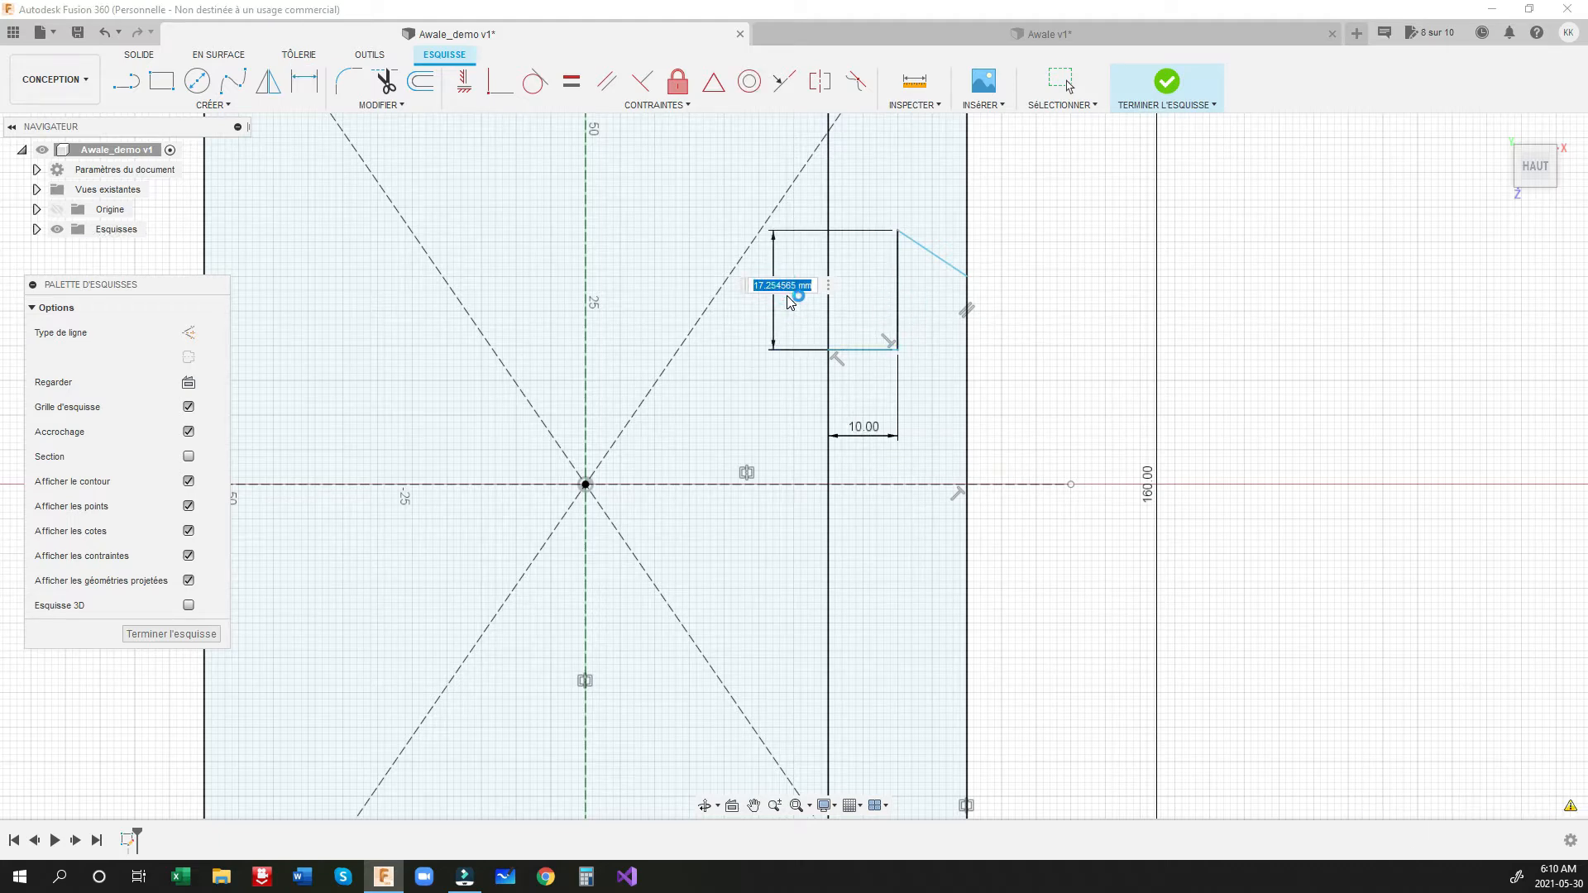
type("25")
key("Return")
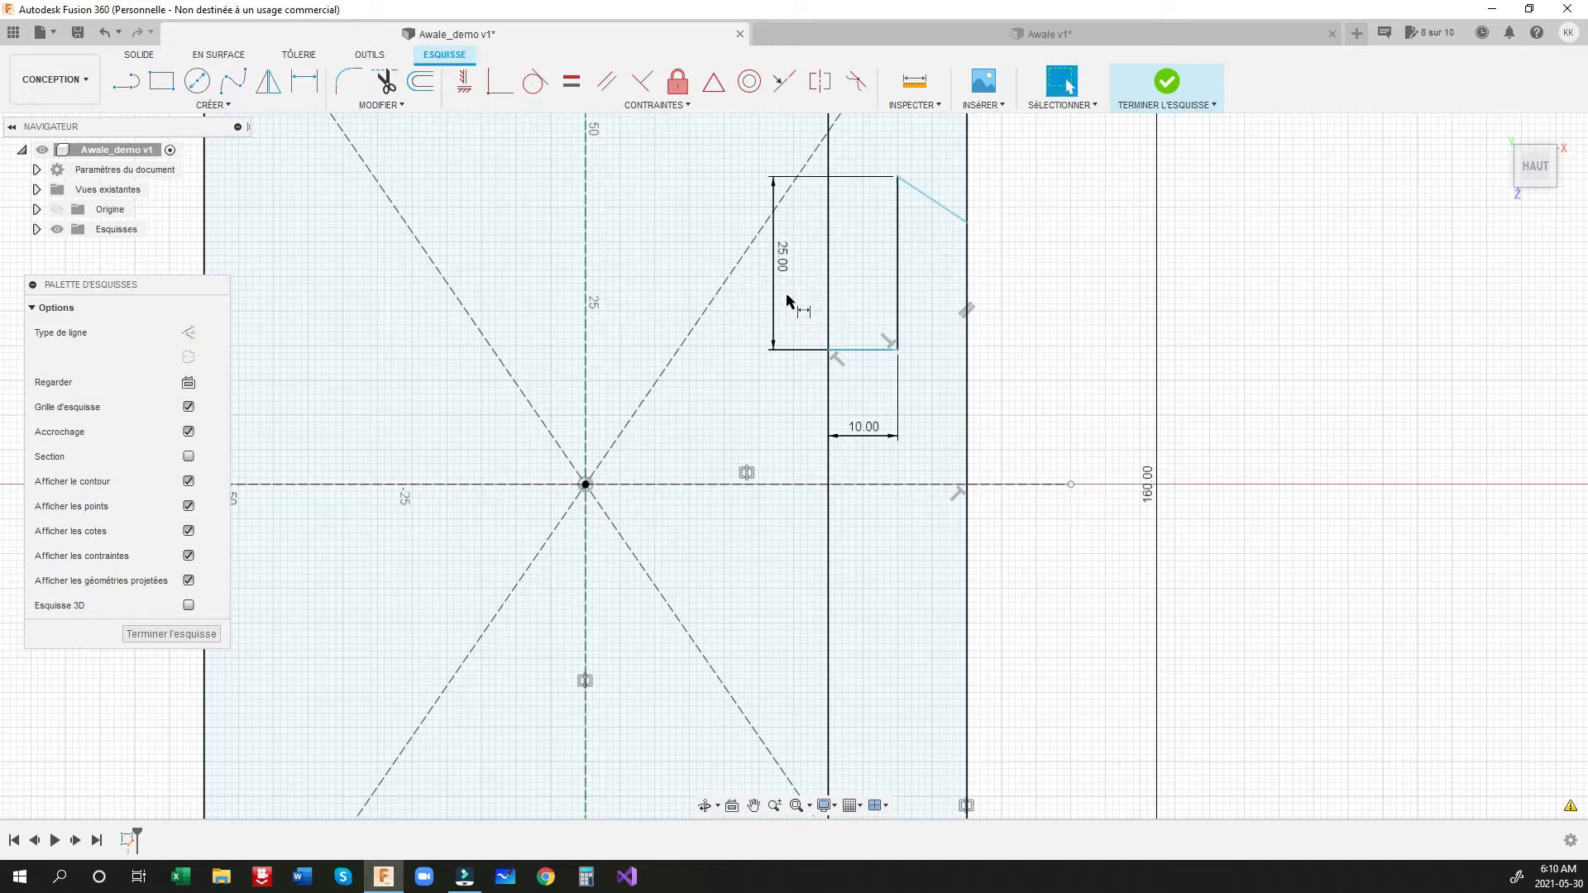
Step: Set the angle between the profile's vertical and slanted segments to 45 degrees
left_click(897, 239)
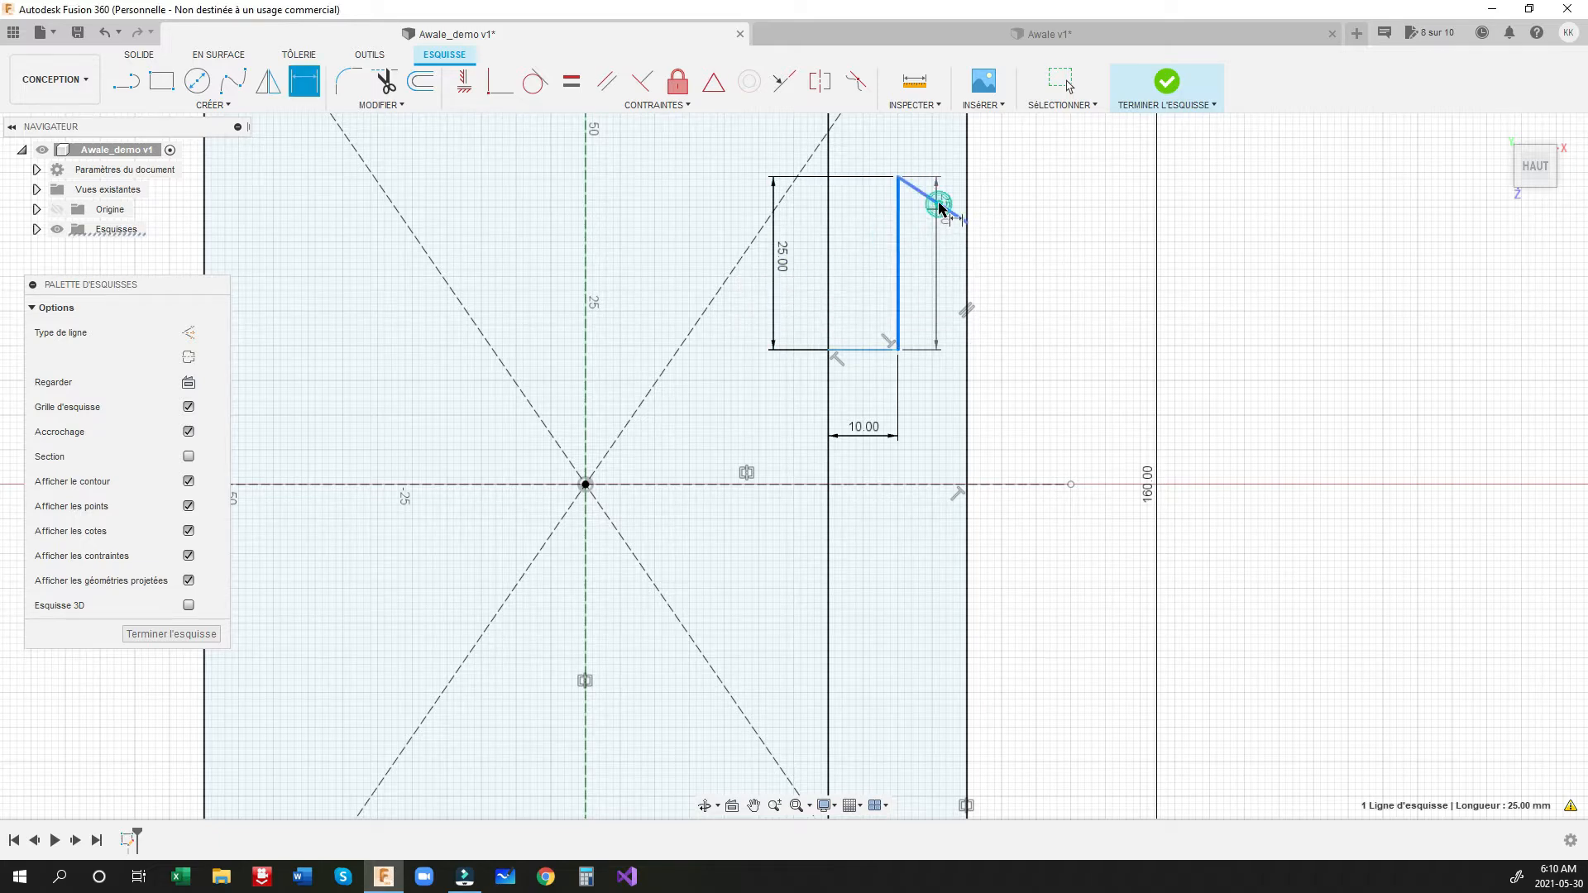
left_click(940, 206)
left_click(997, 327)
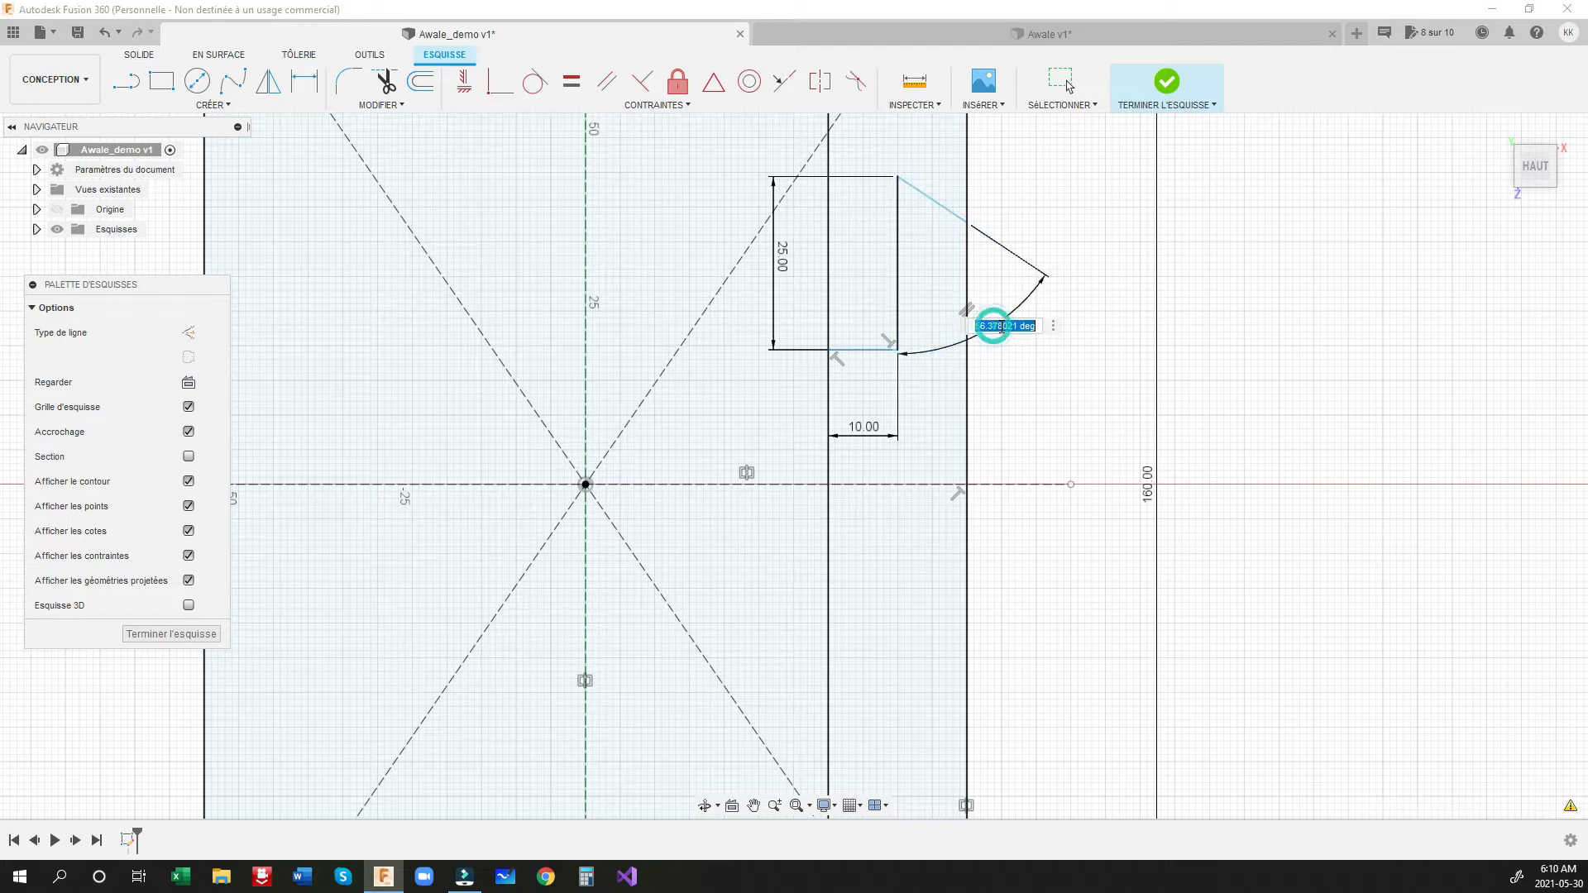
type("45")
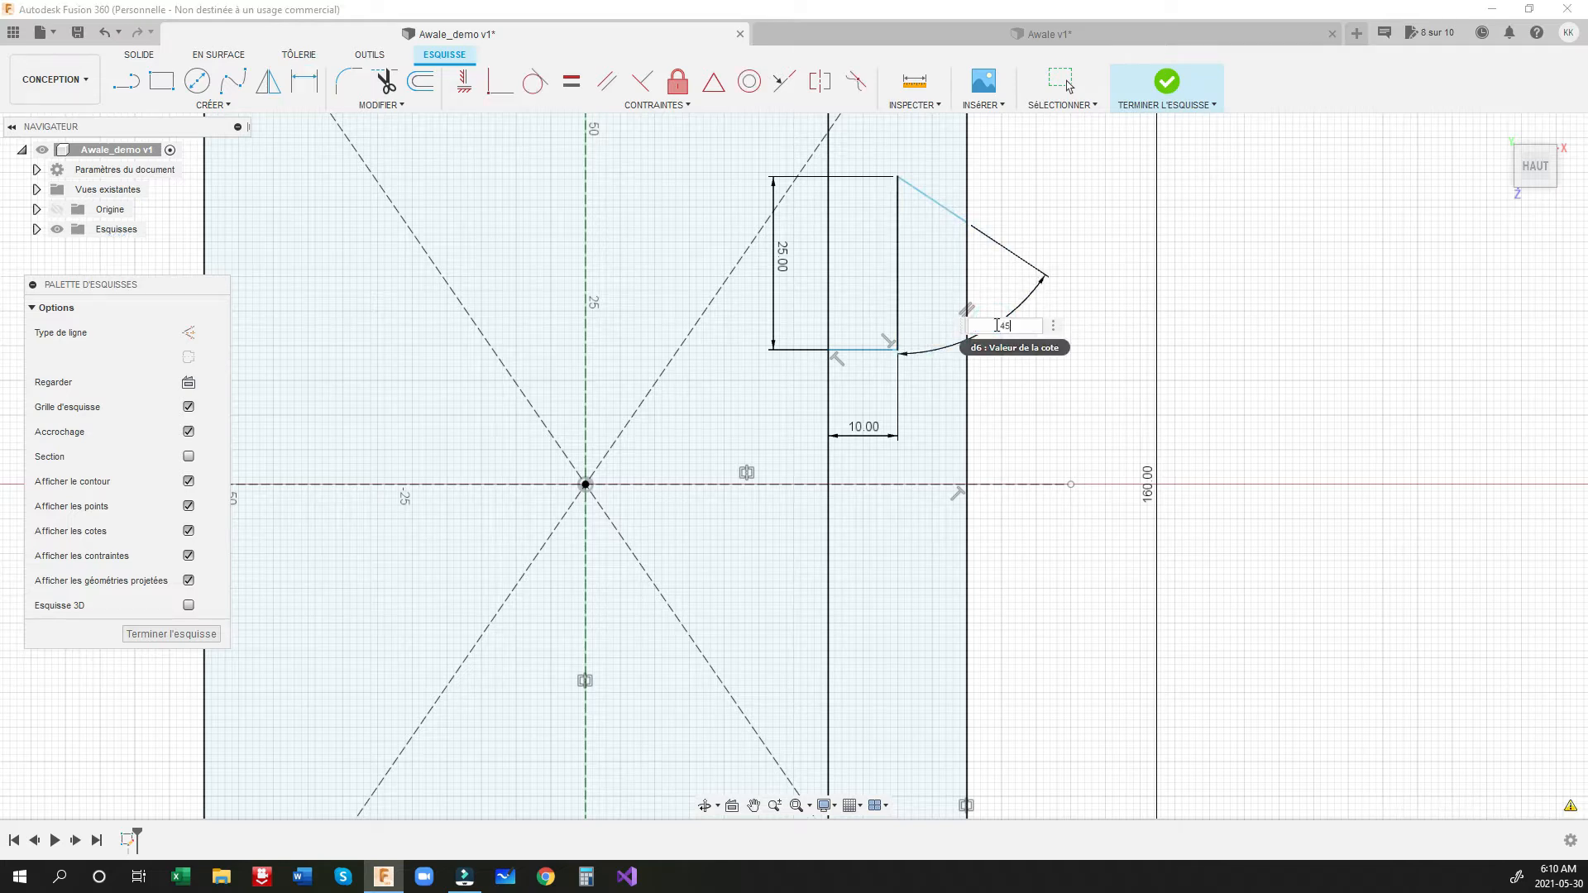
key("Return")
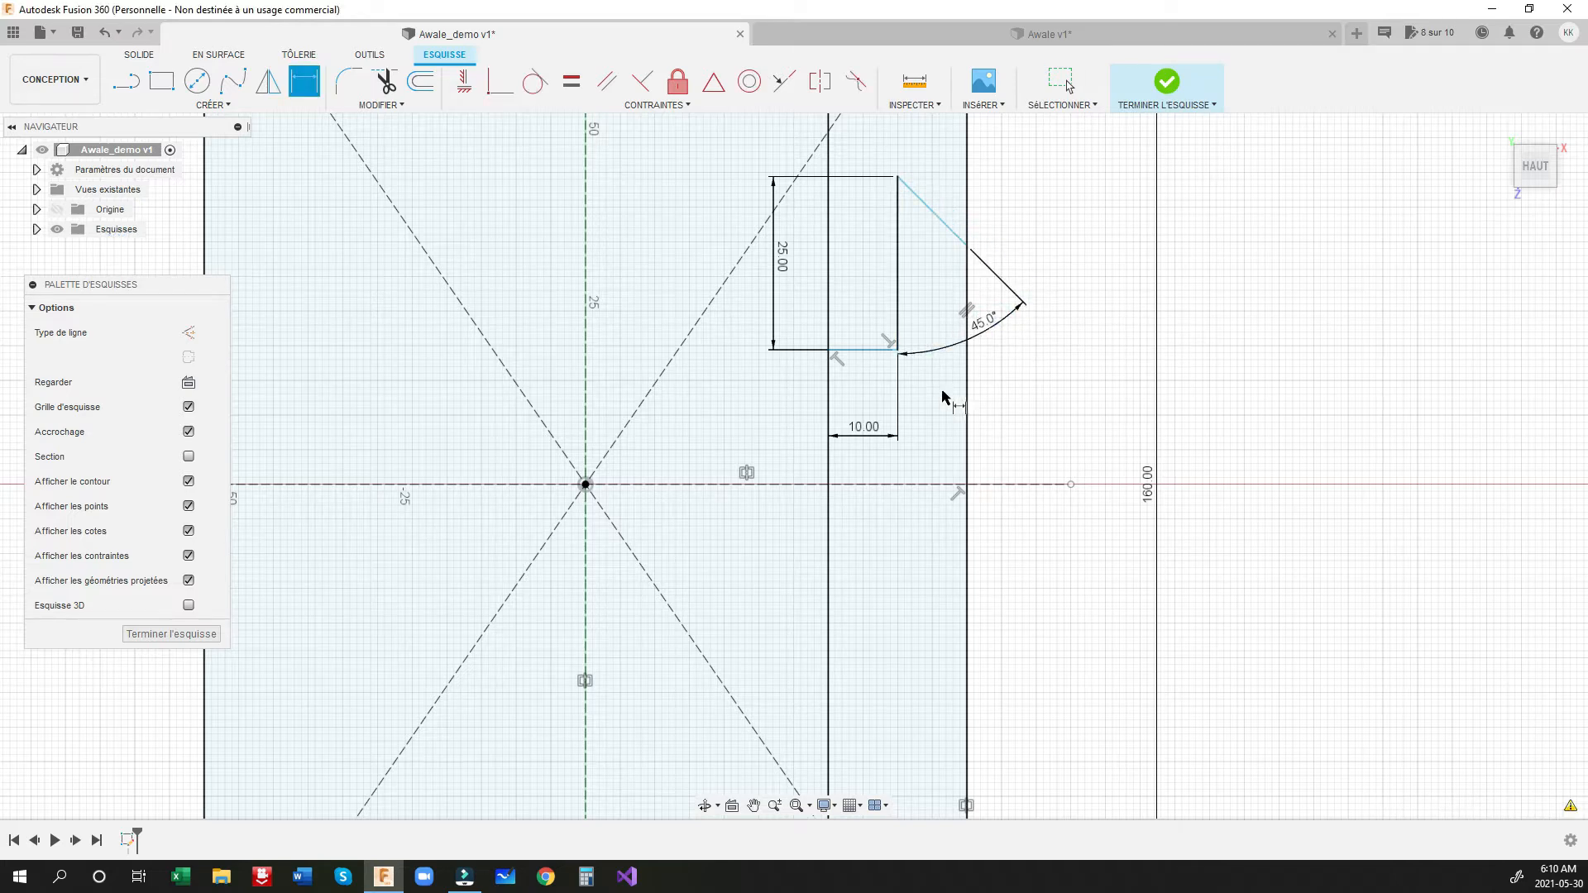
Step: Mirror the three profile segments about the horizontal construction line
scroll(803, 450, "down", 1)
scroll(798, 418, "down", 2)
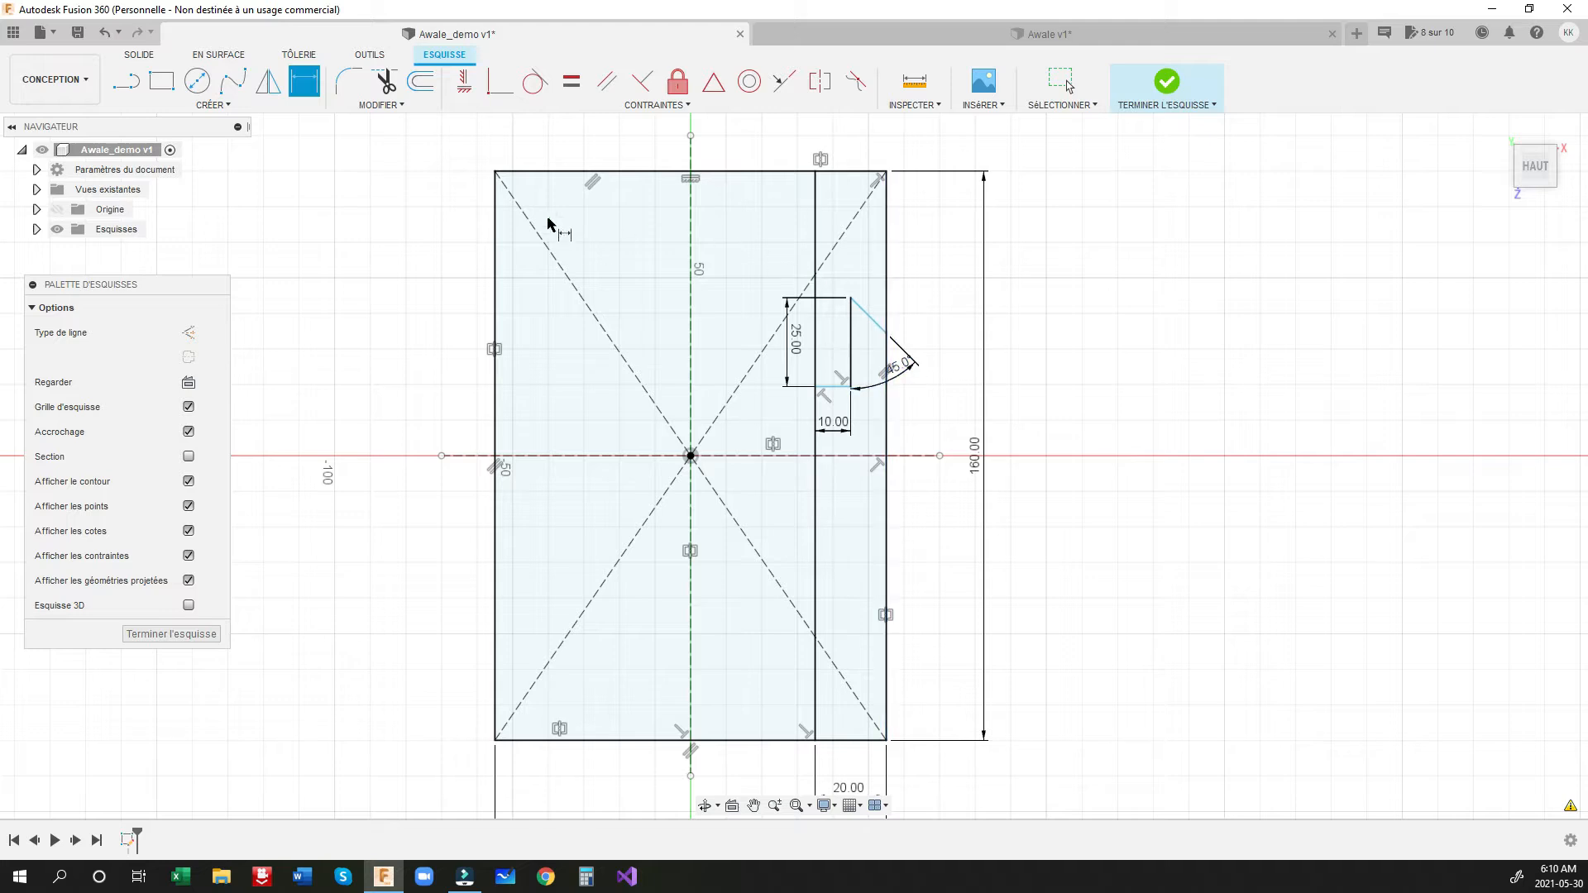
left_click(225, 105)
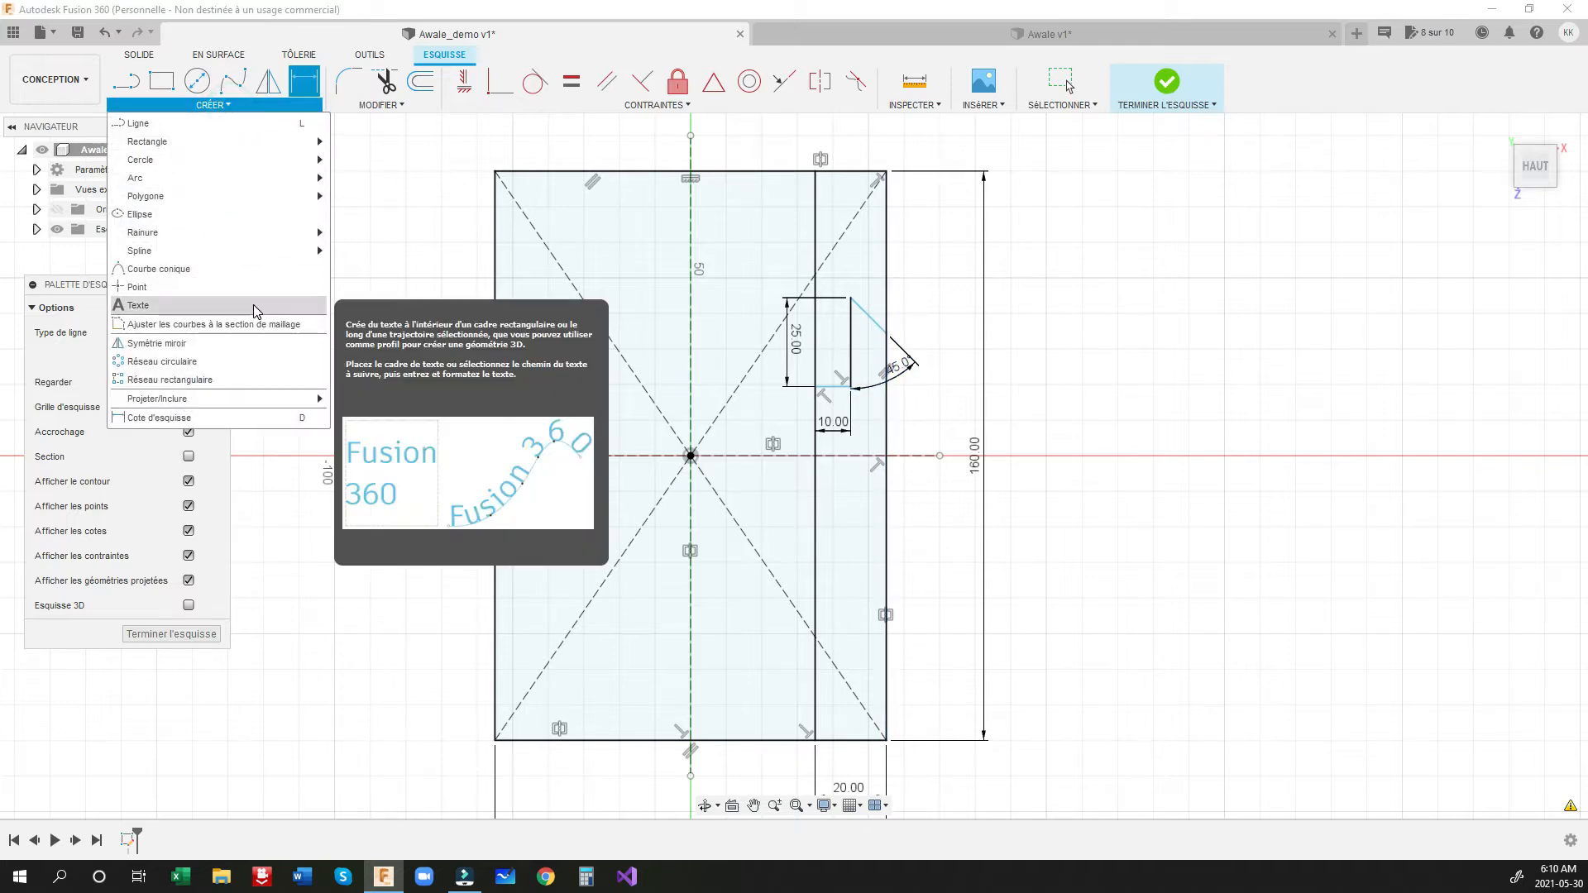
left_click(224, 344)
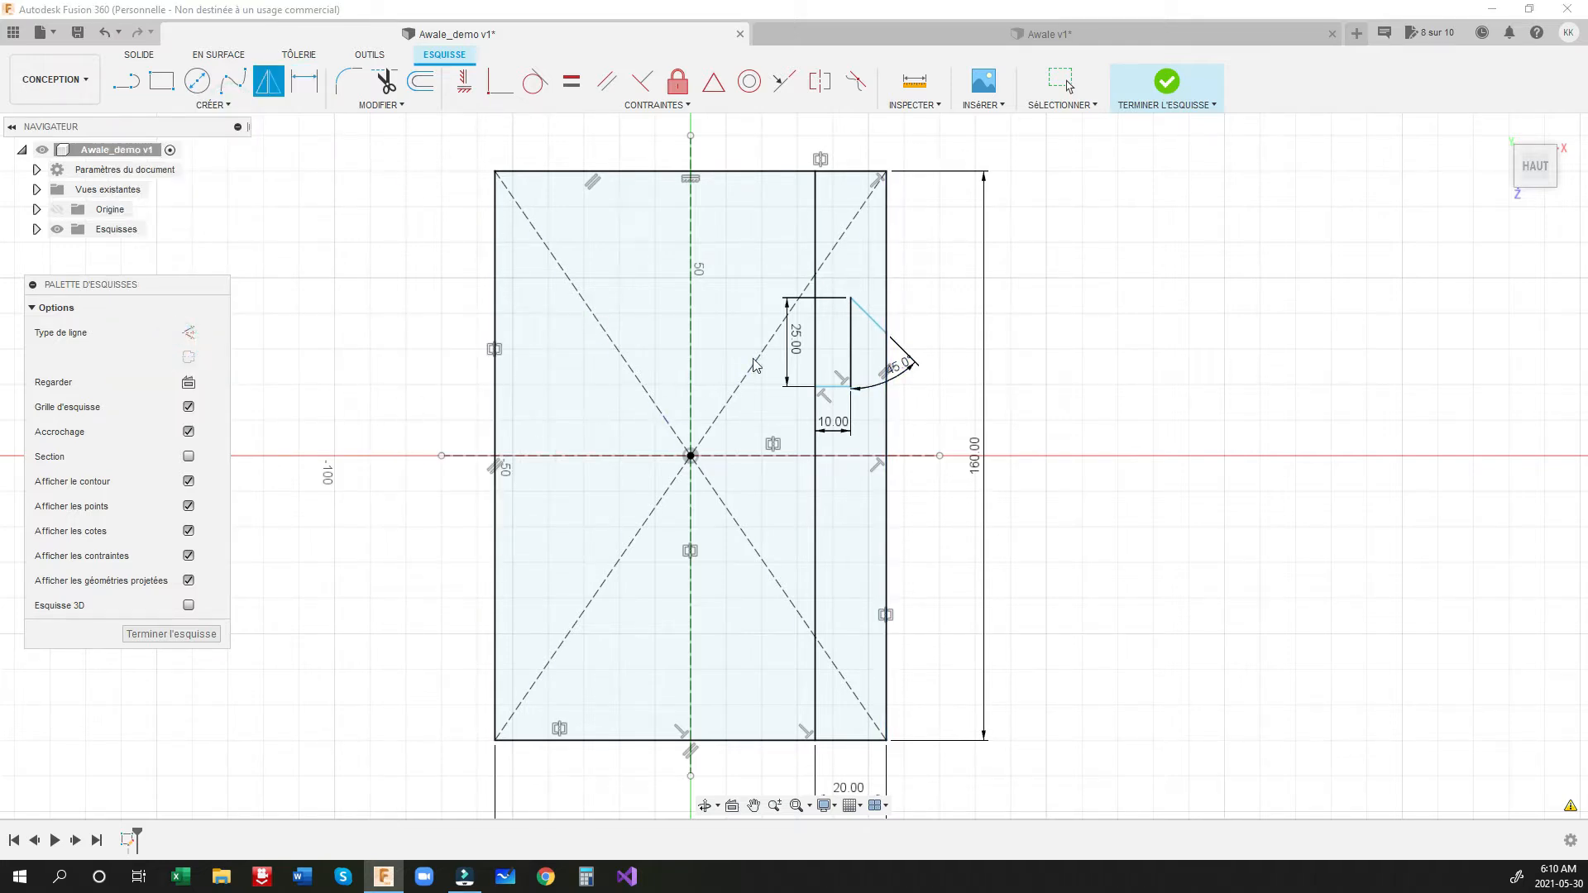
left_click_drag(881, 330, 839, 392)
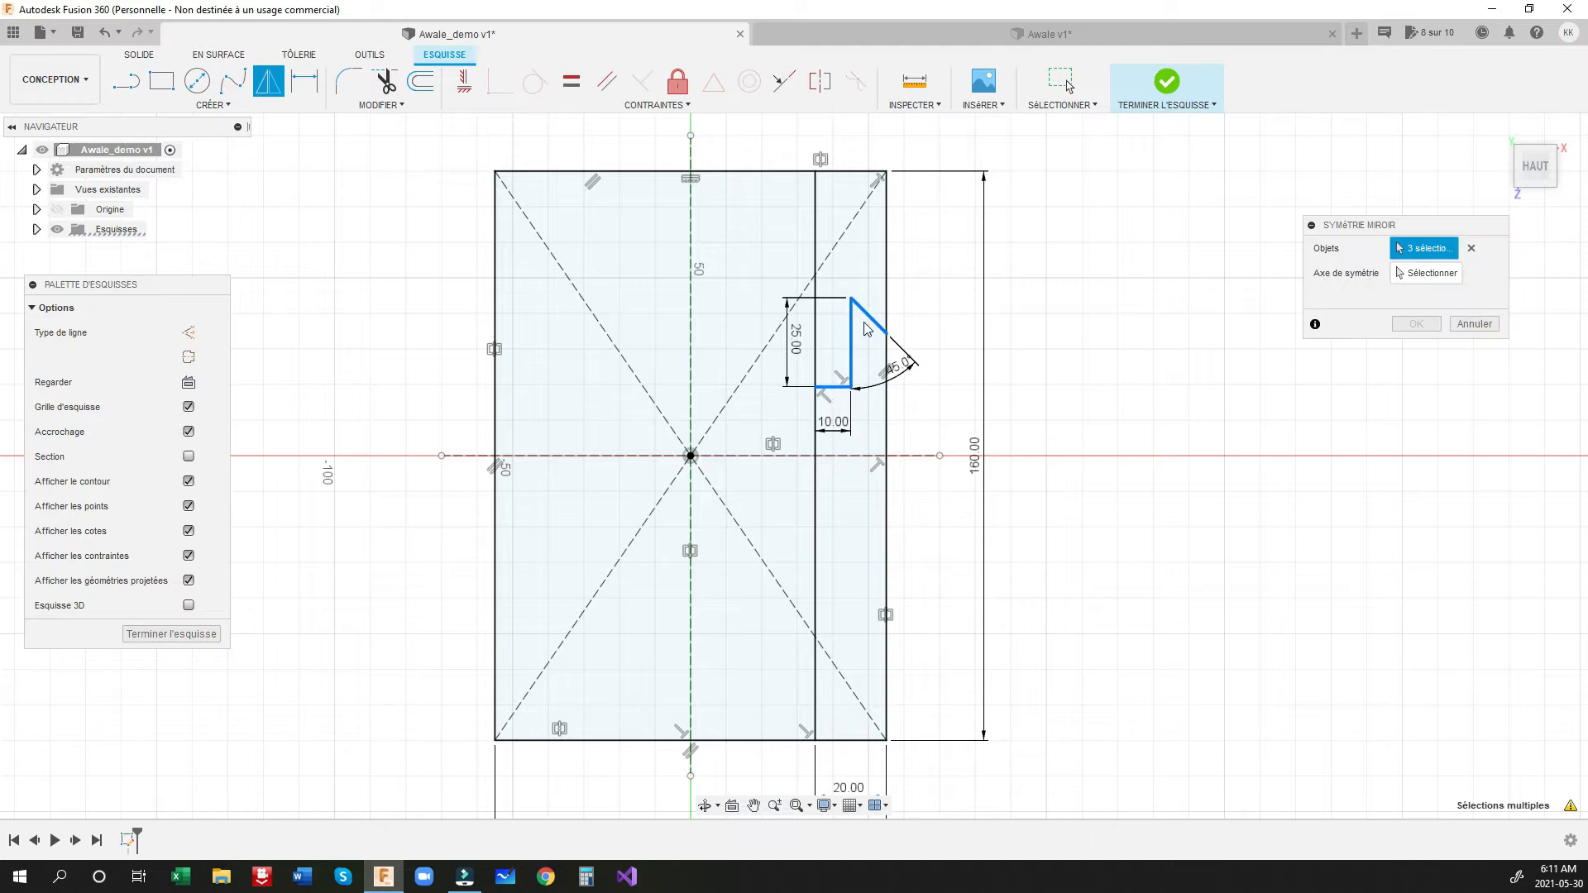
left_click(1424, 273)
left_click(920, 456)
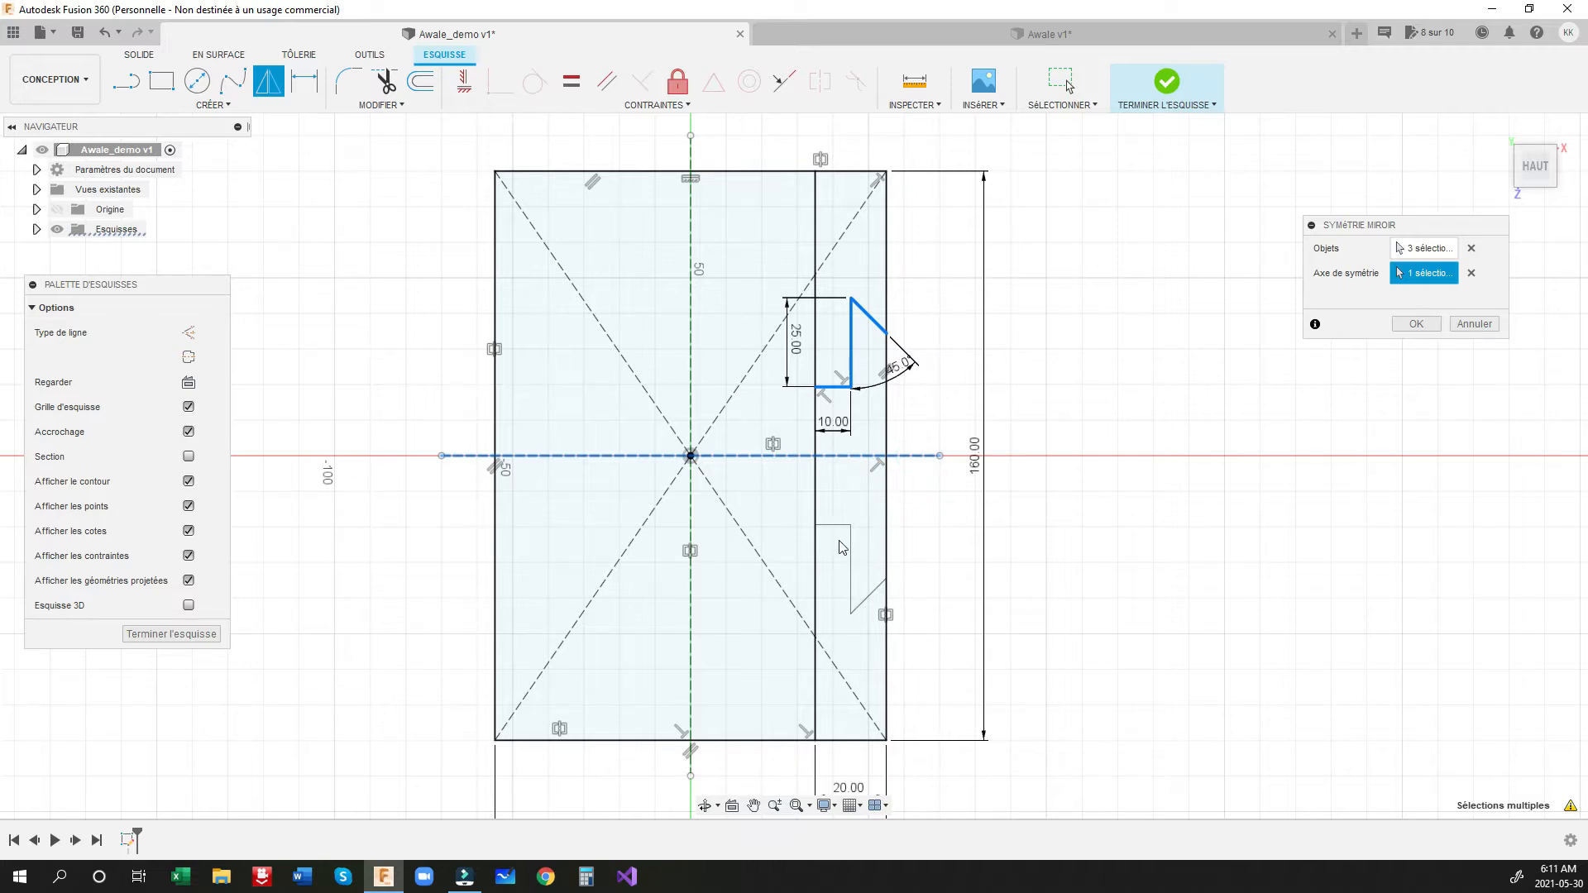
left_click(1418, 324)
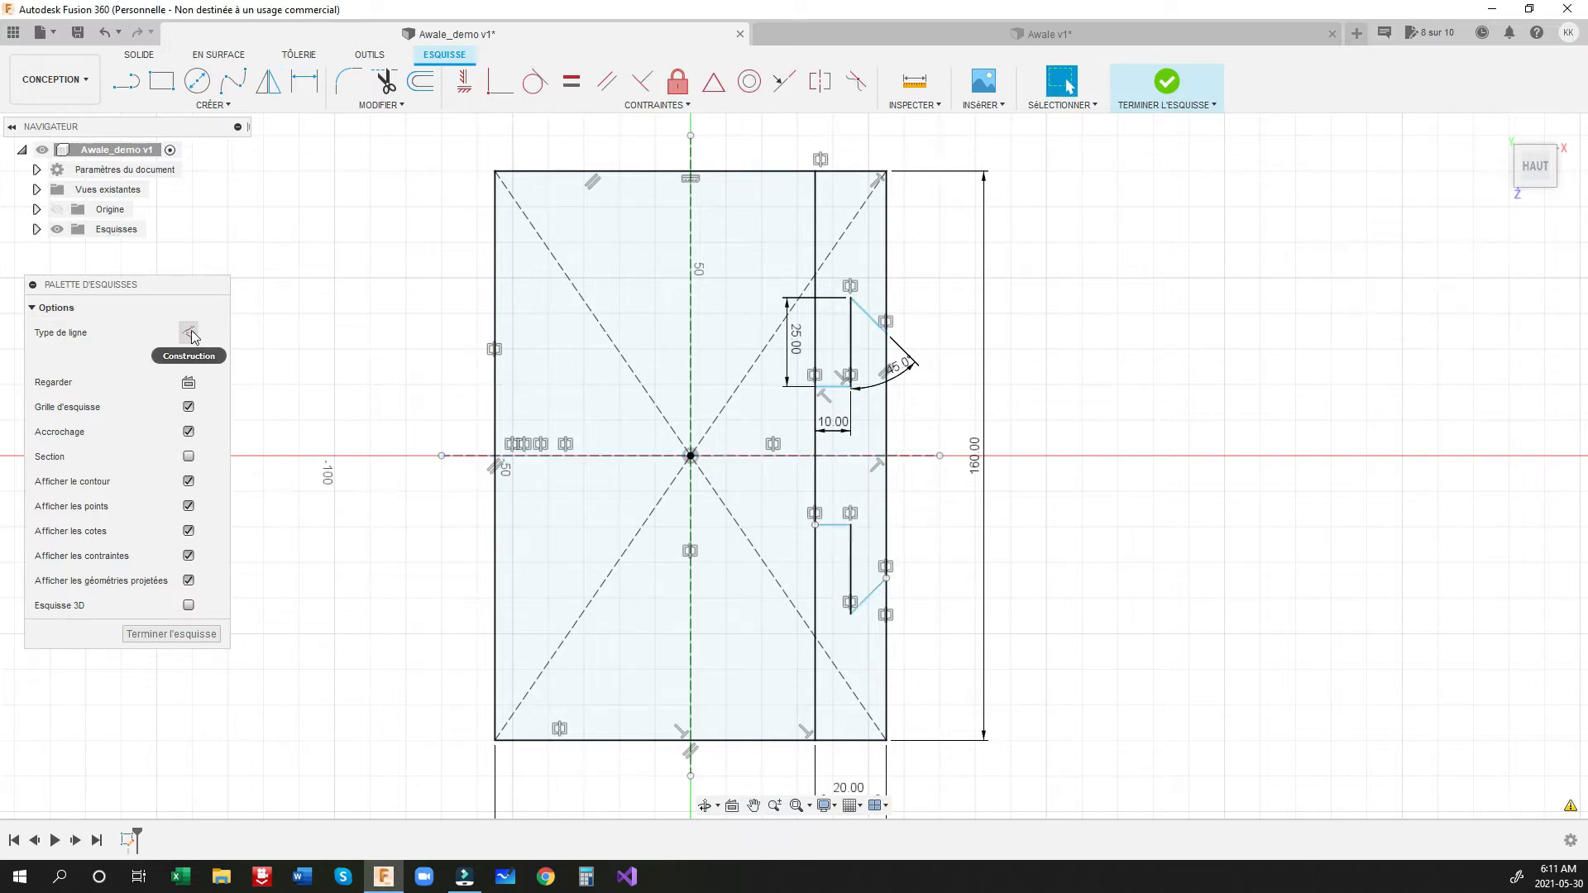
Step: Pattern the six tab profile segments along the horizontal construction line with quantity 2 and distance -90 mm
left_click(189, 331)
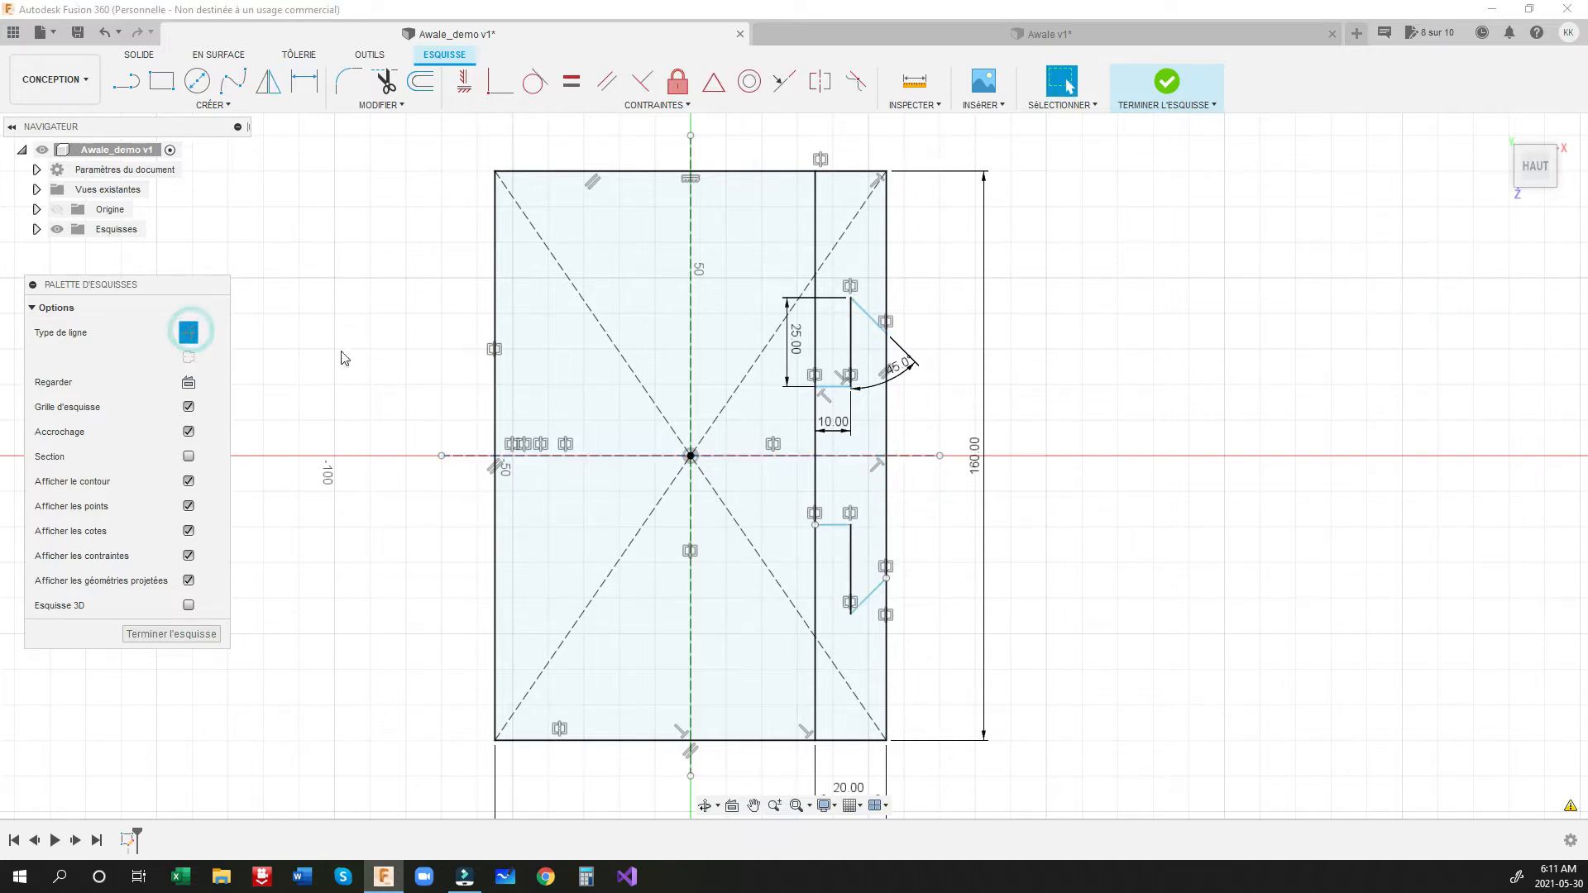
left_click(217, 106)
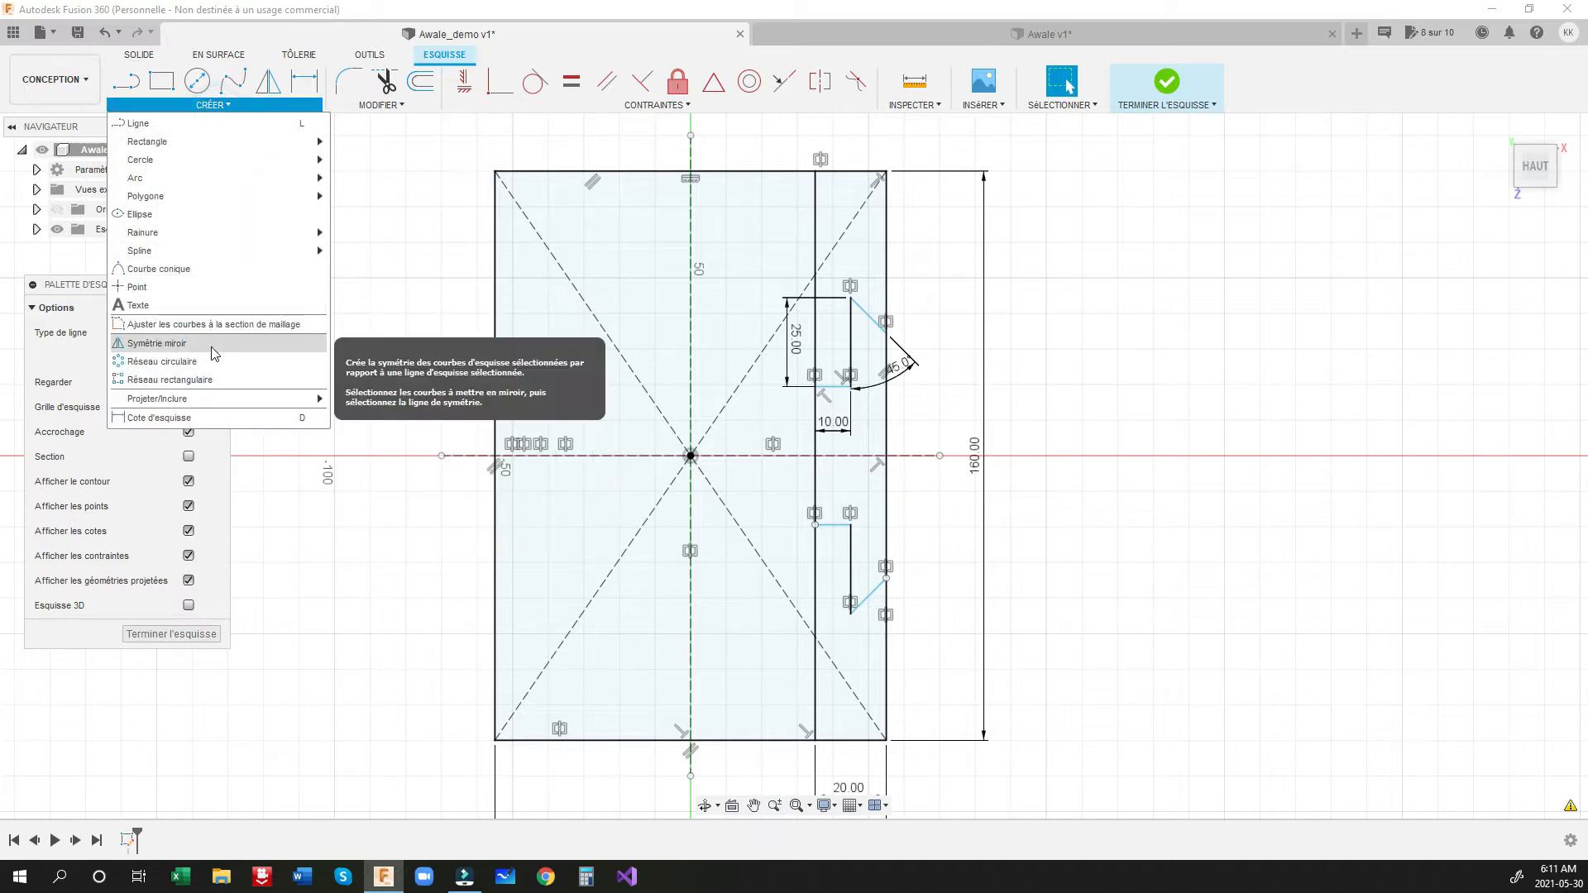
left_click(183, 382)
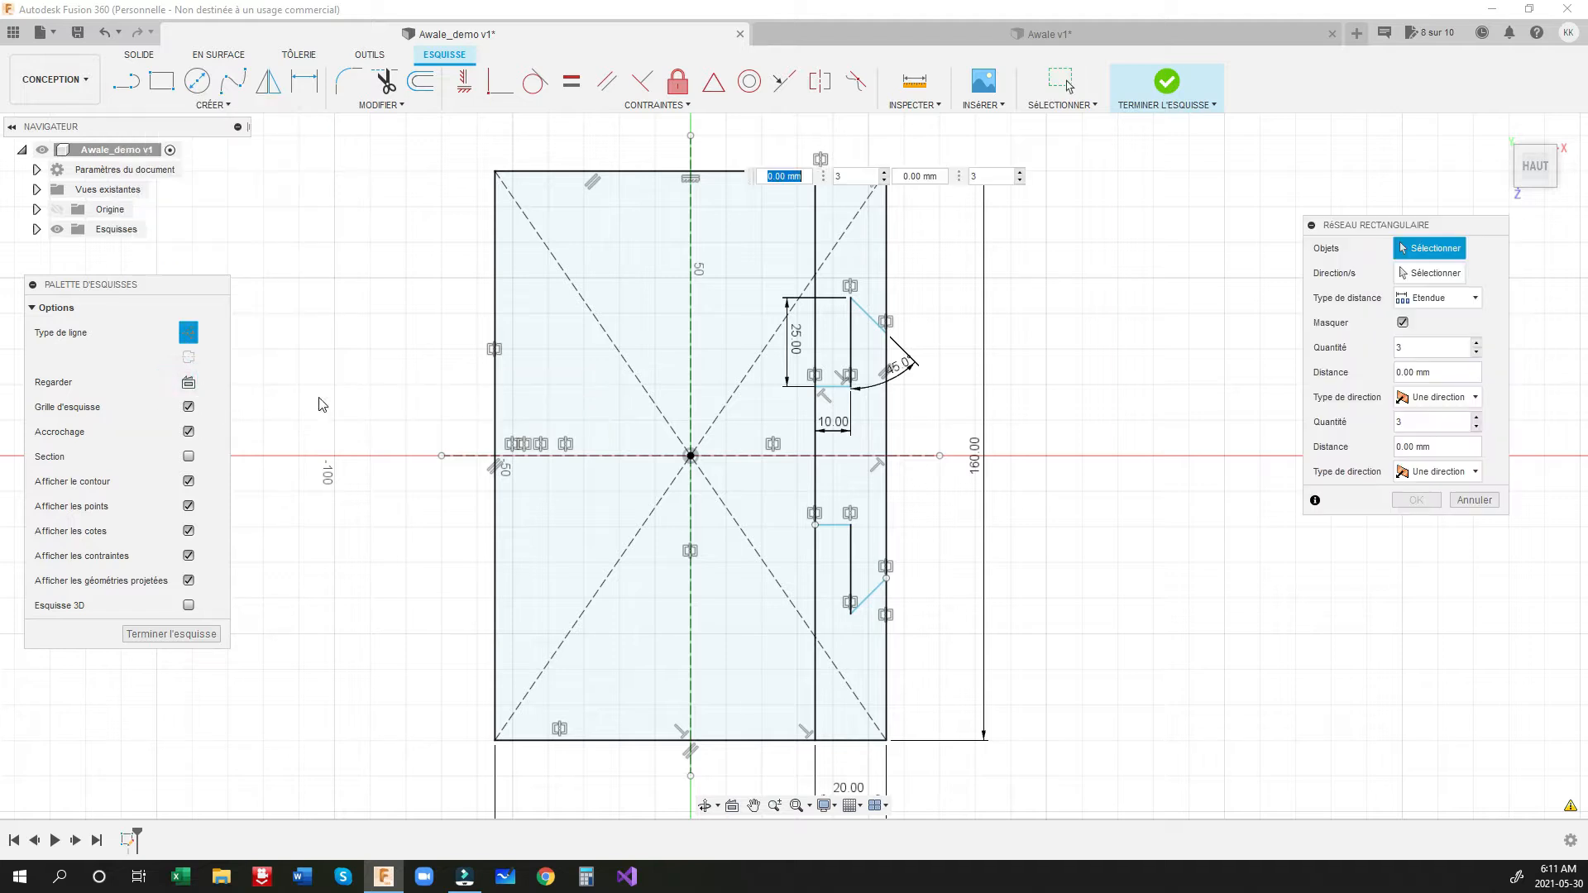
left_click(873, 320)
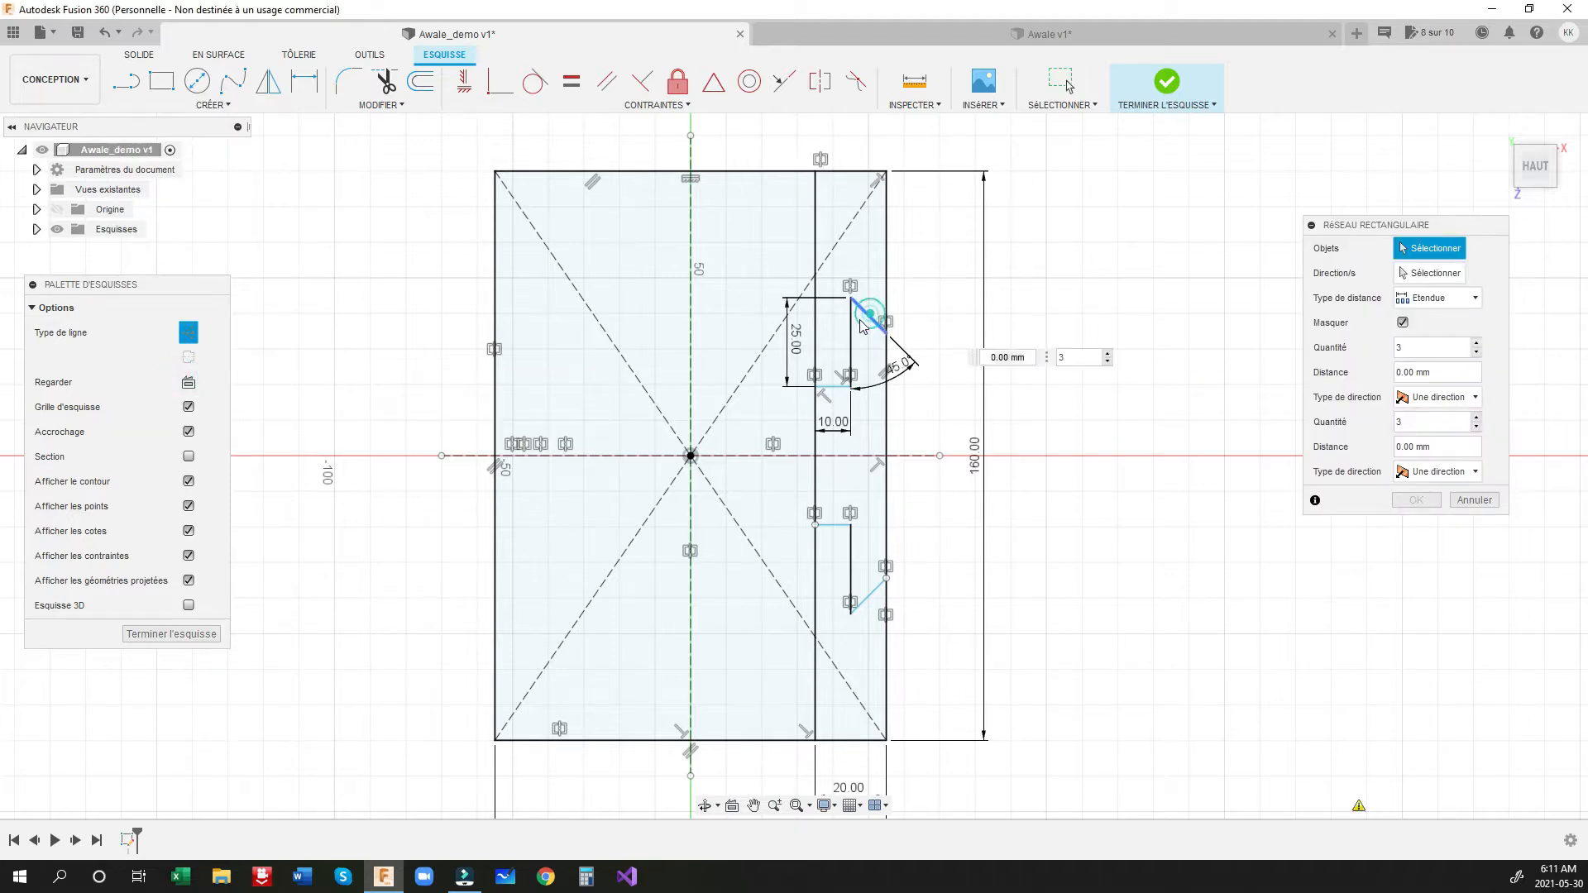
left_click(851, 356)
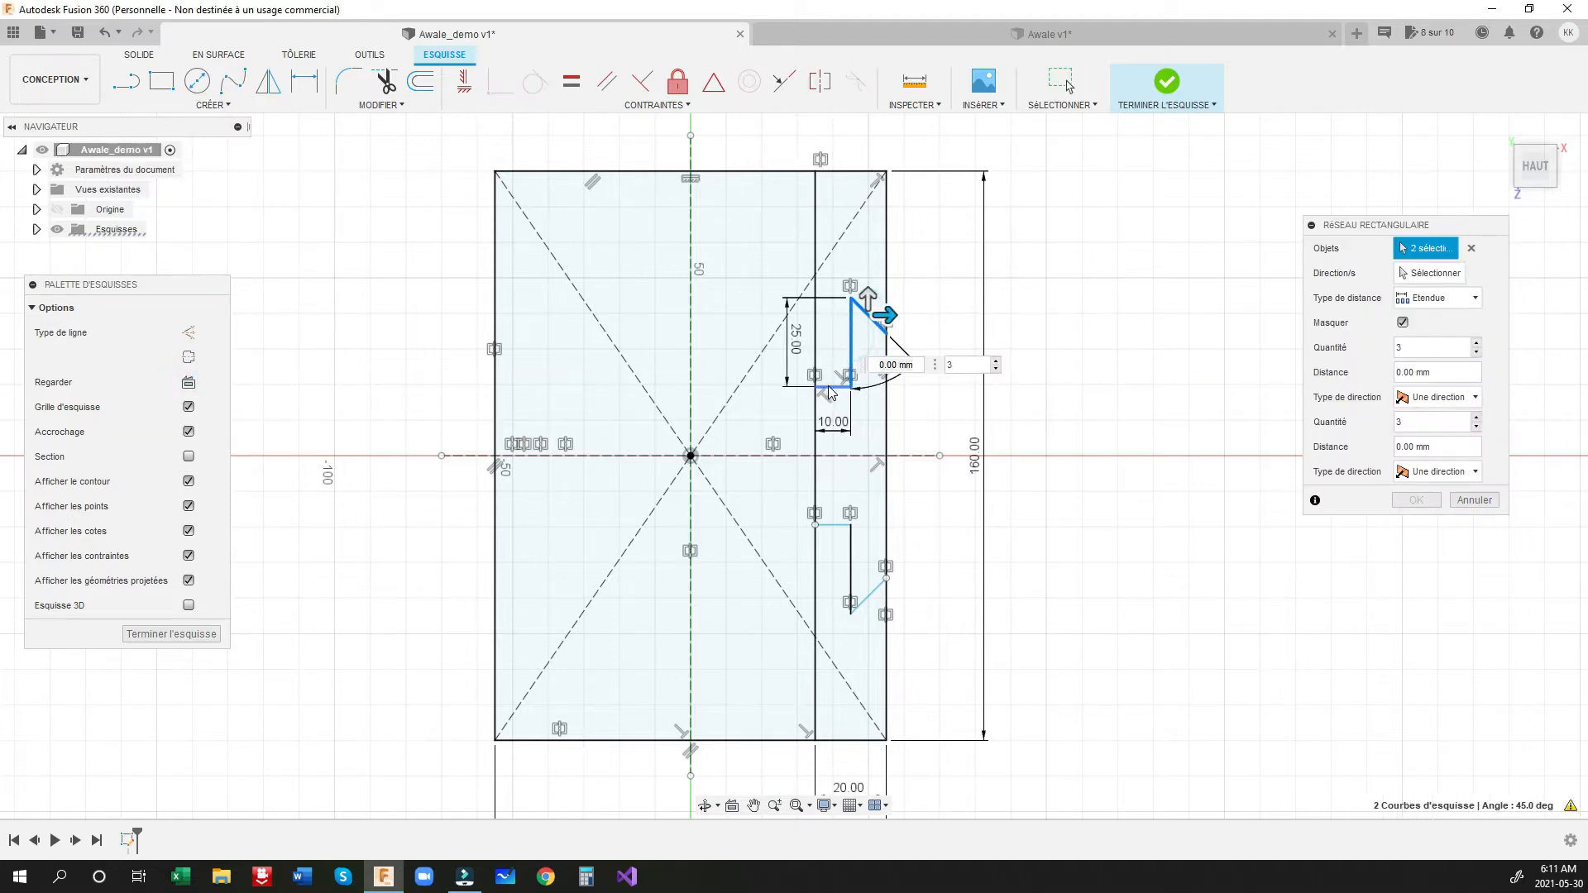
left_click(829, 388)
left_click(837, 525)
left_click(850, 550)
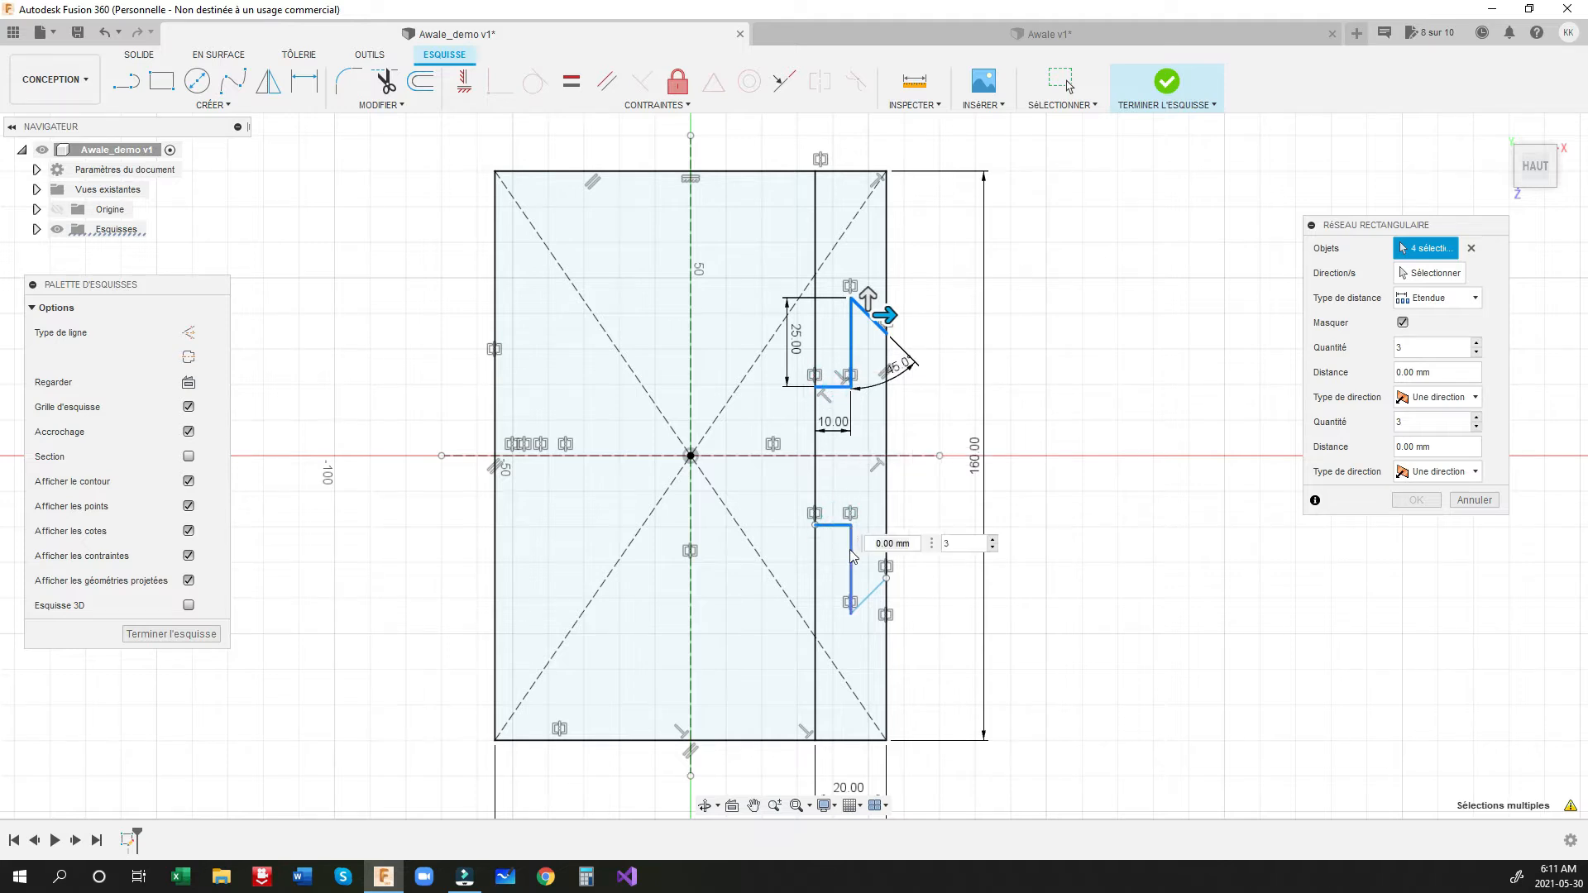
left_click(873, 594)
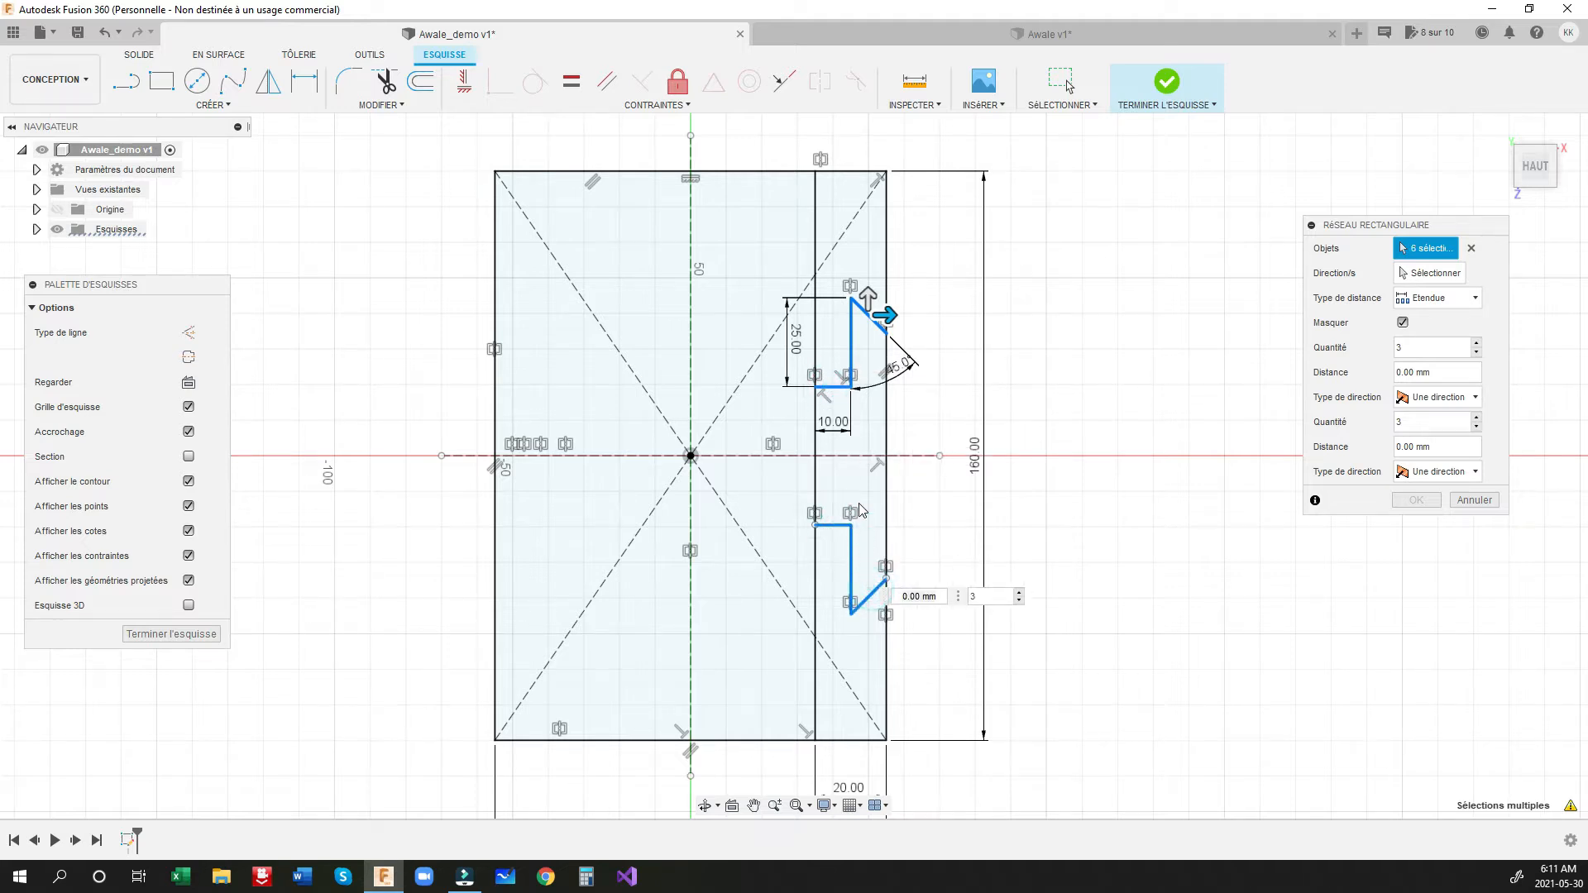
key("Tab")
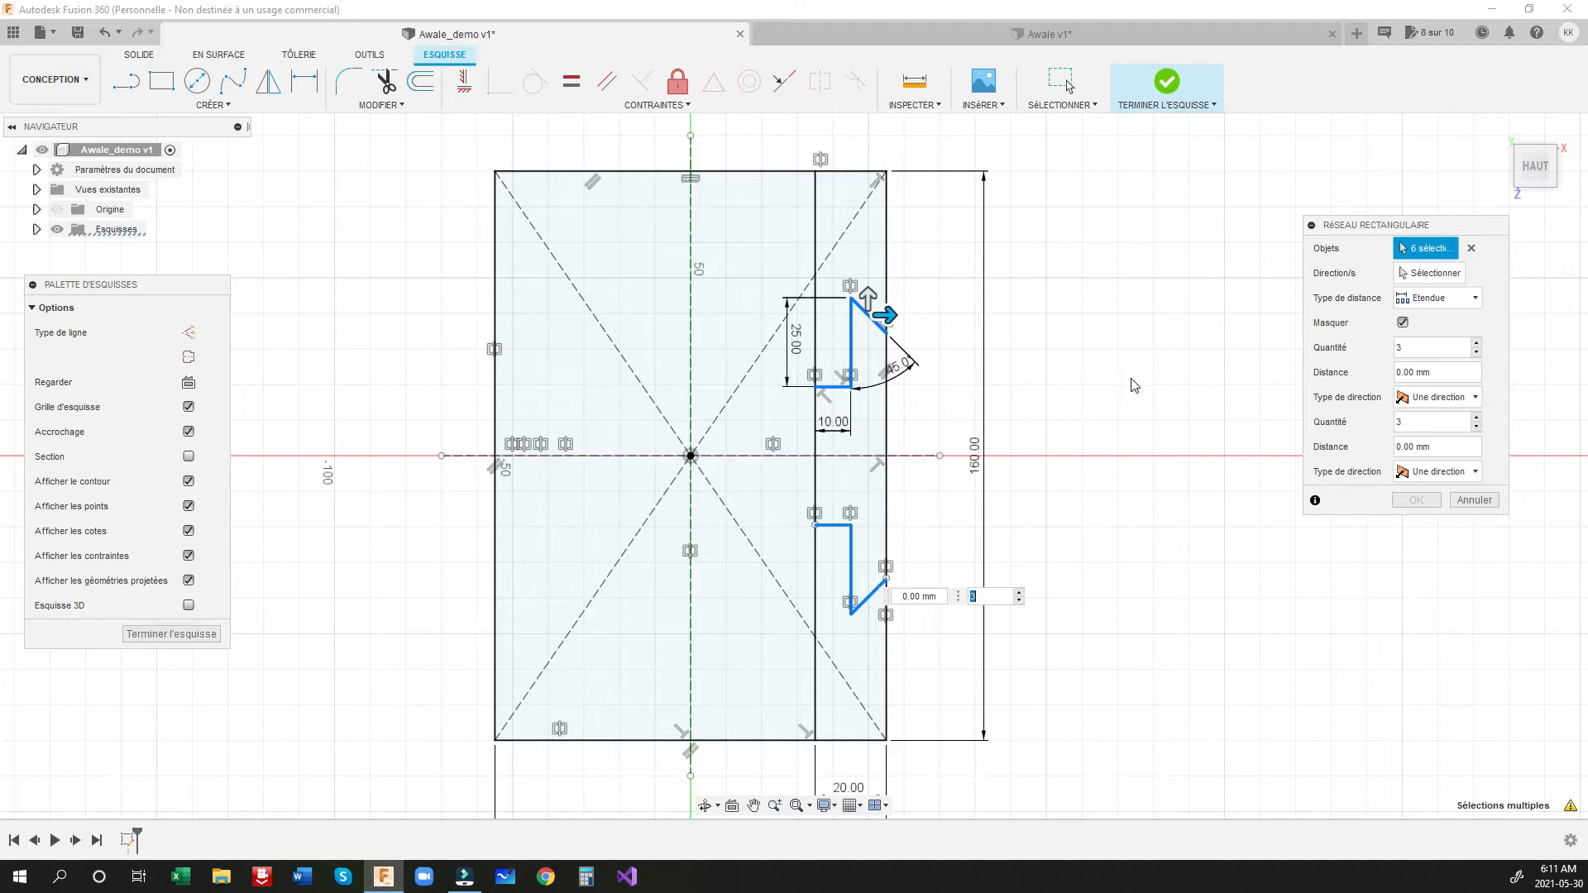
left_click(1431, 272)
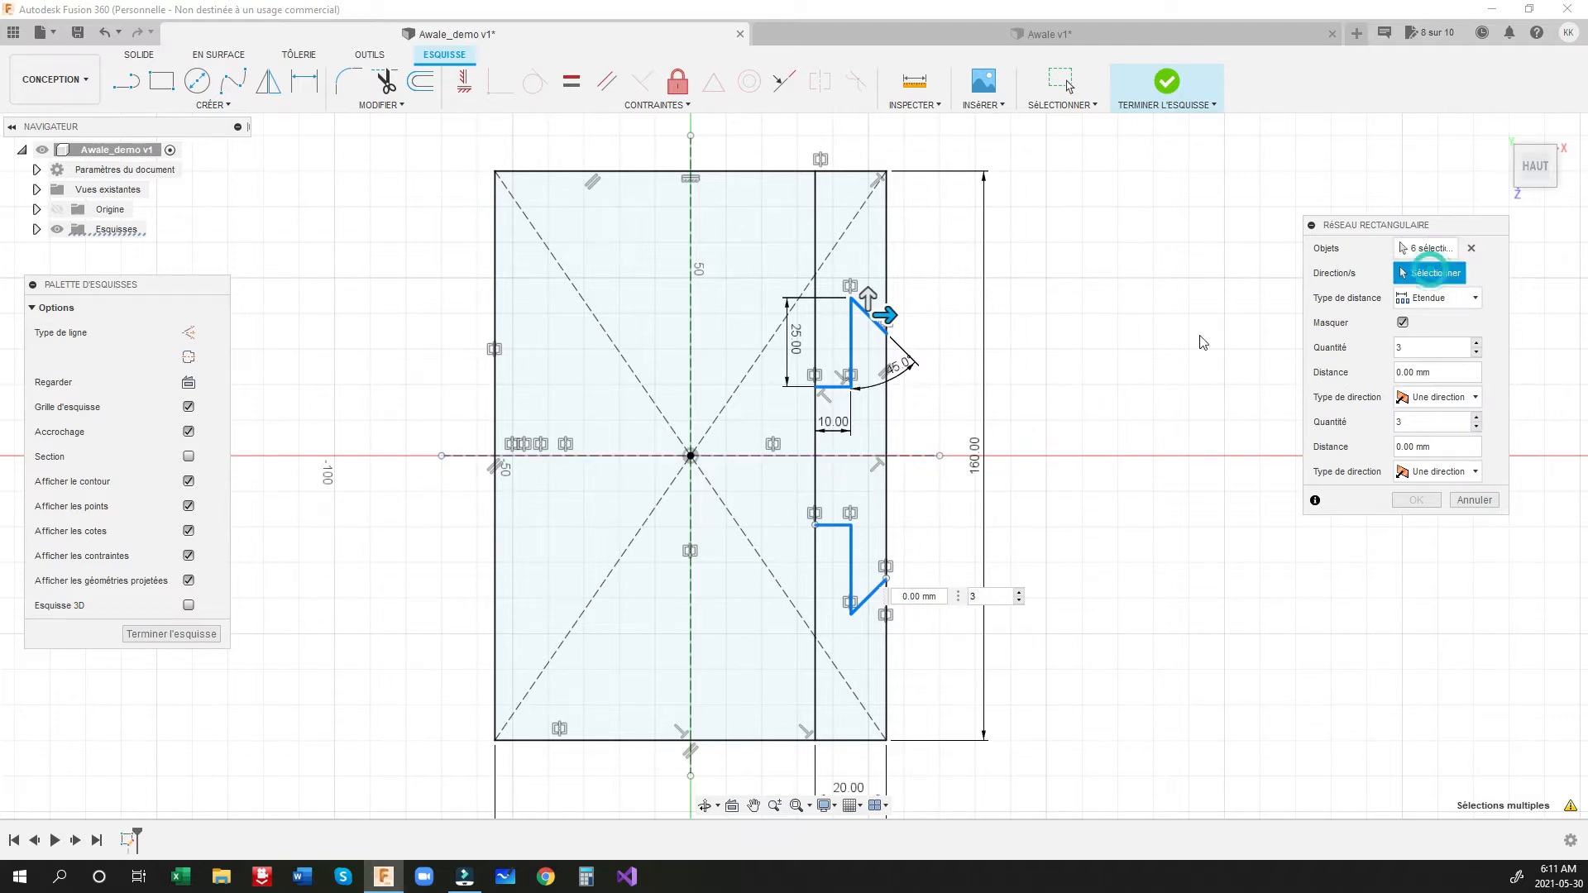
left_click(777, 463)
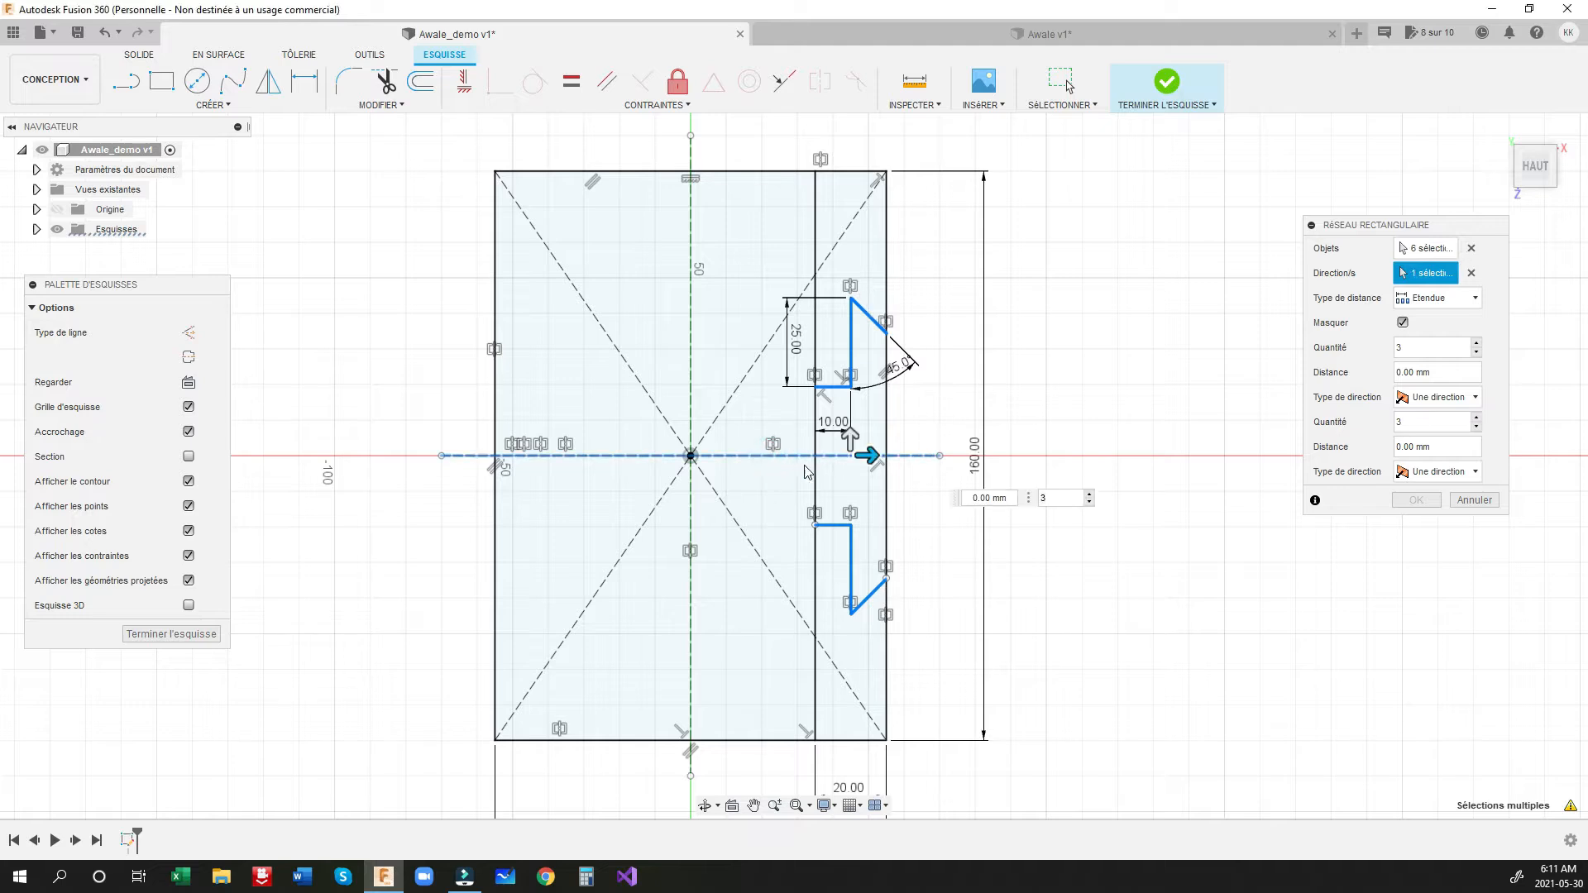
left_click_drag(866, 456, 512, 457)
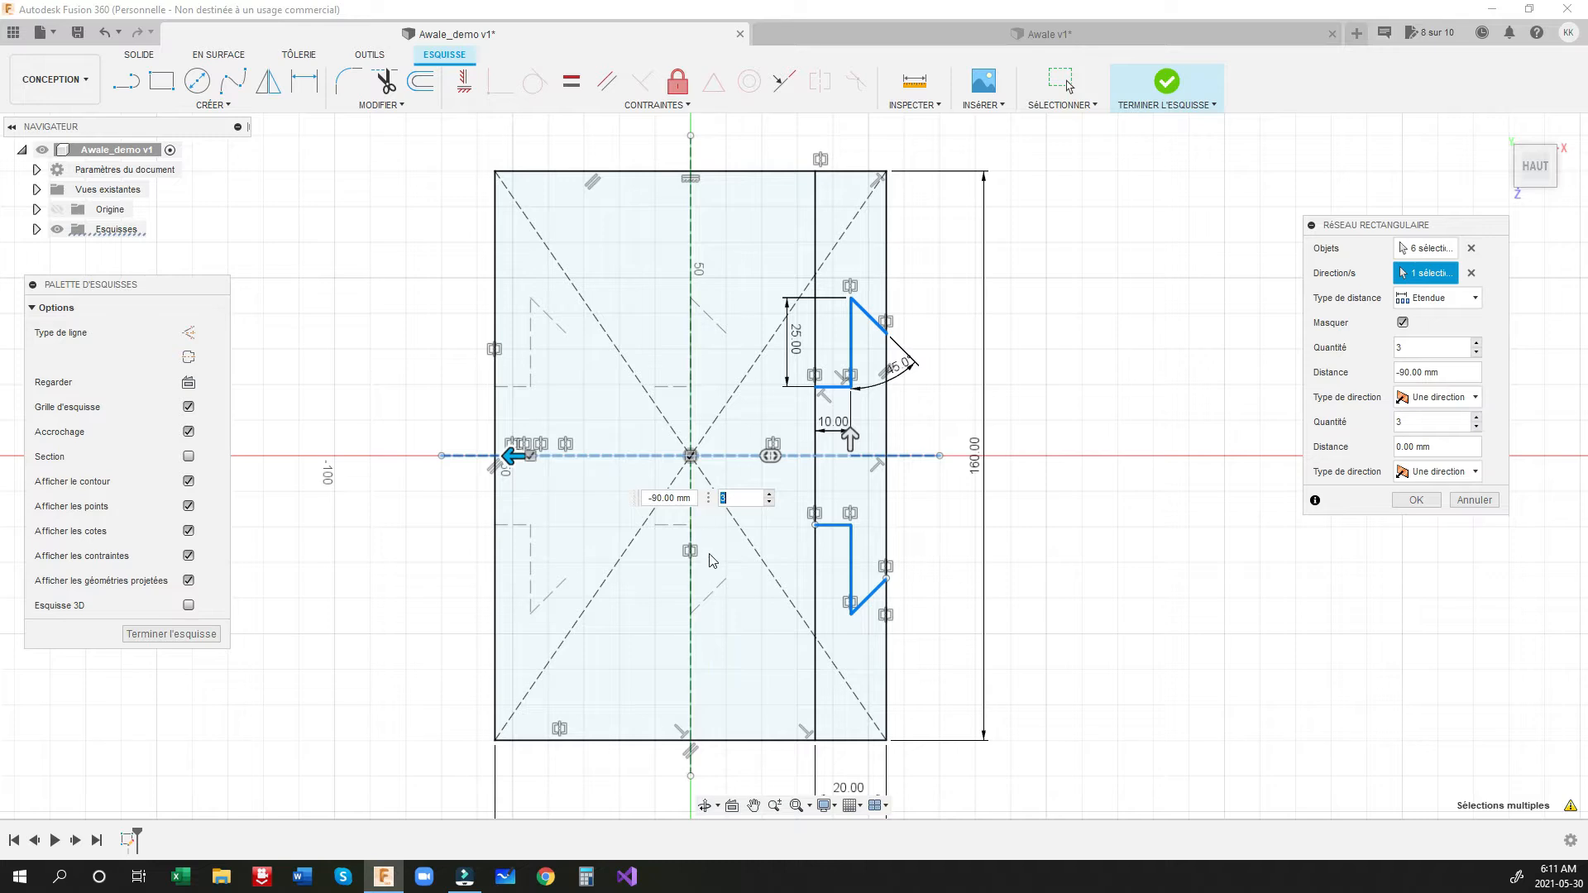
type("2")
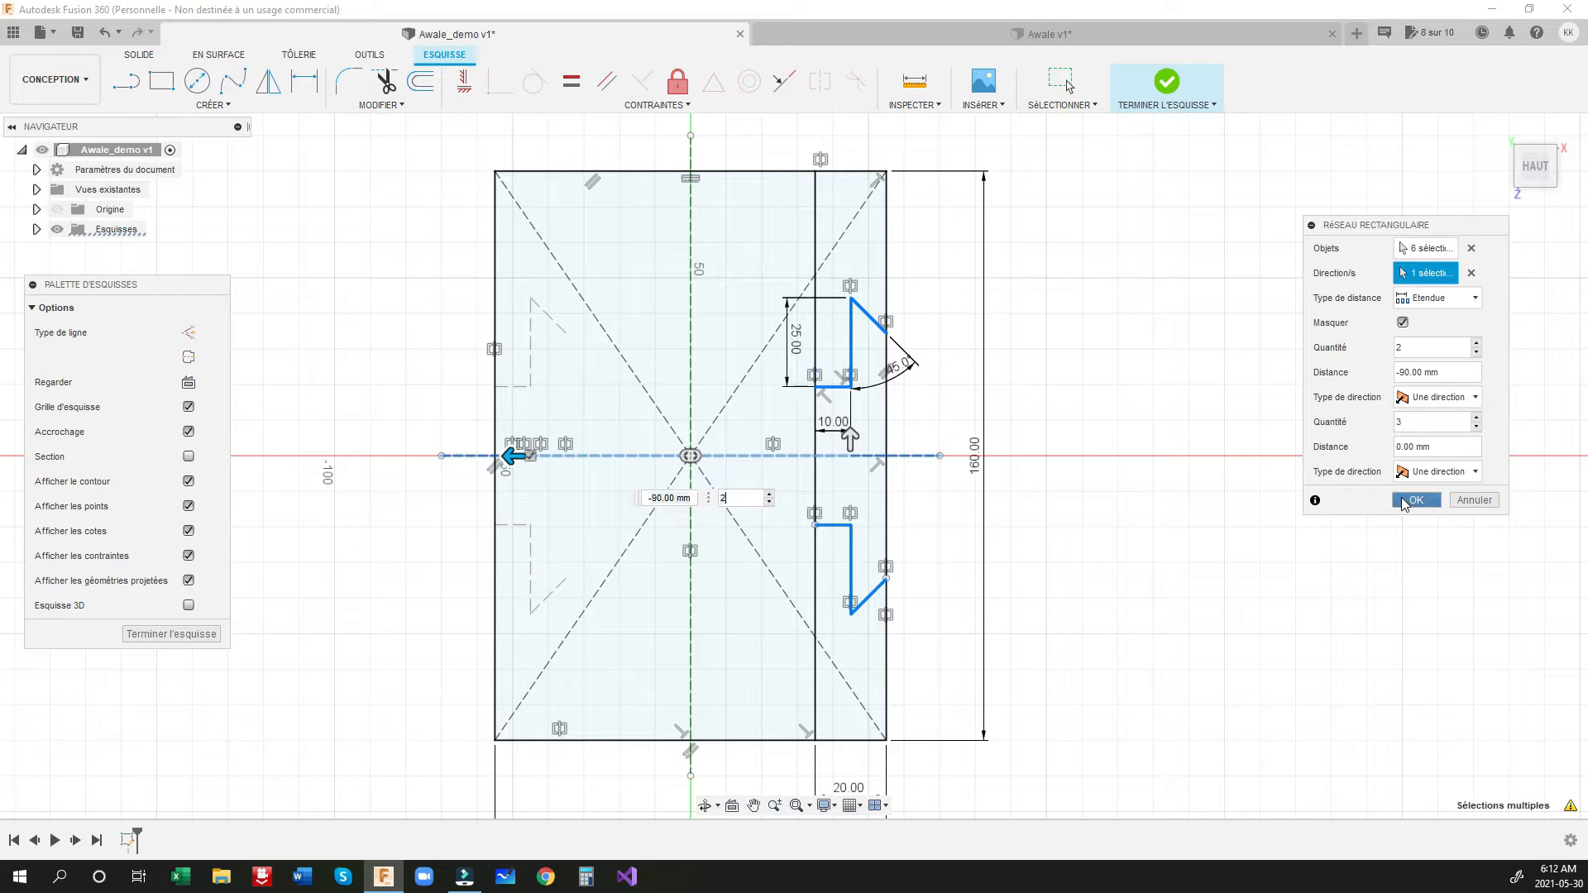
key("Return")
Step: Convert the six patterned profile segments on the base's left side to construction lines
scroll(602, 390, "up", 3)
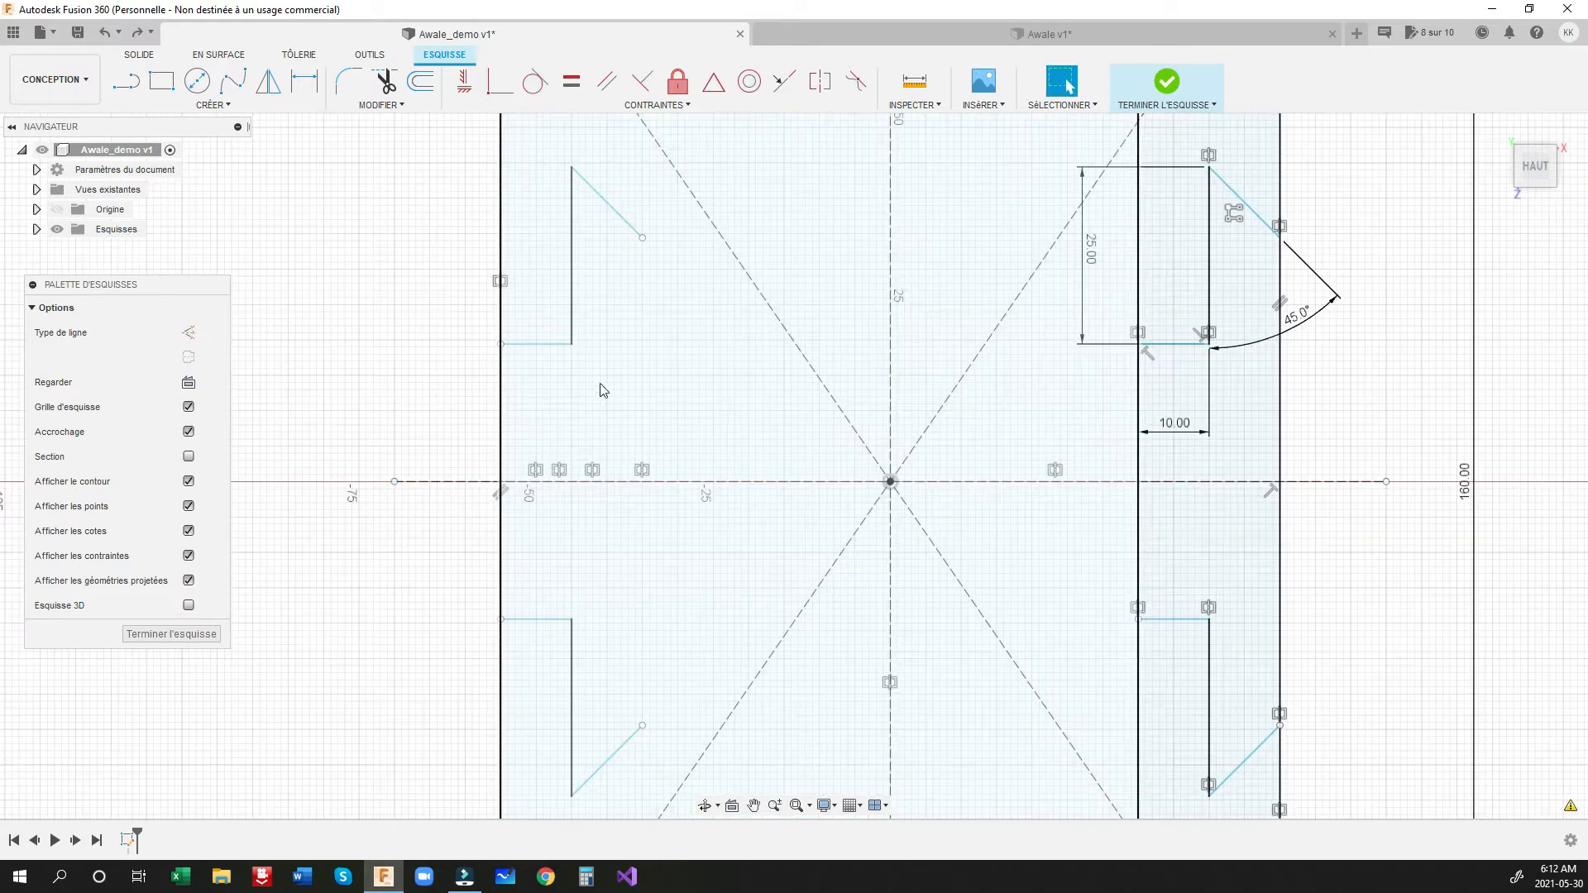
left_click(621, 217)
left_click(570, 259)
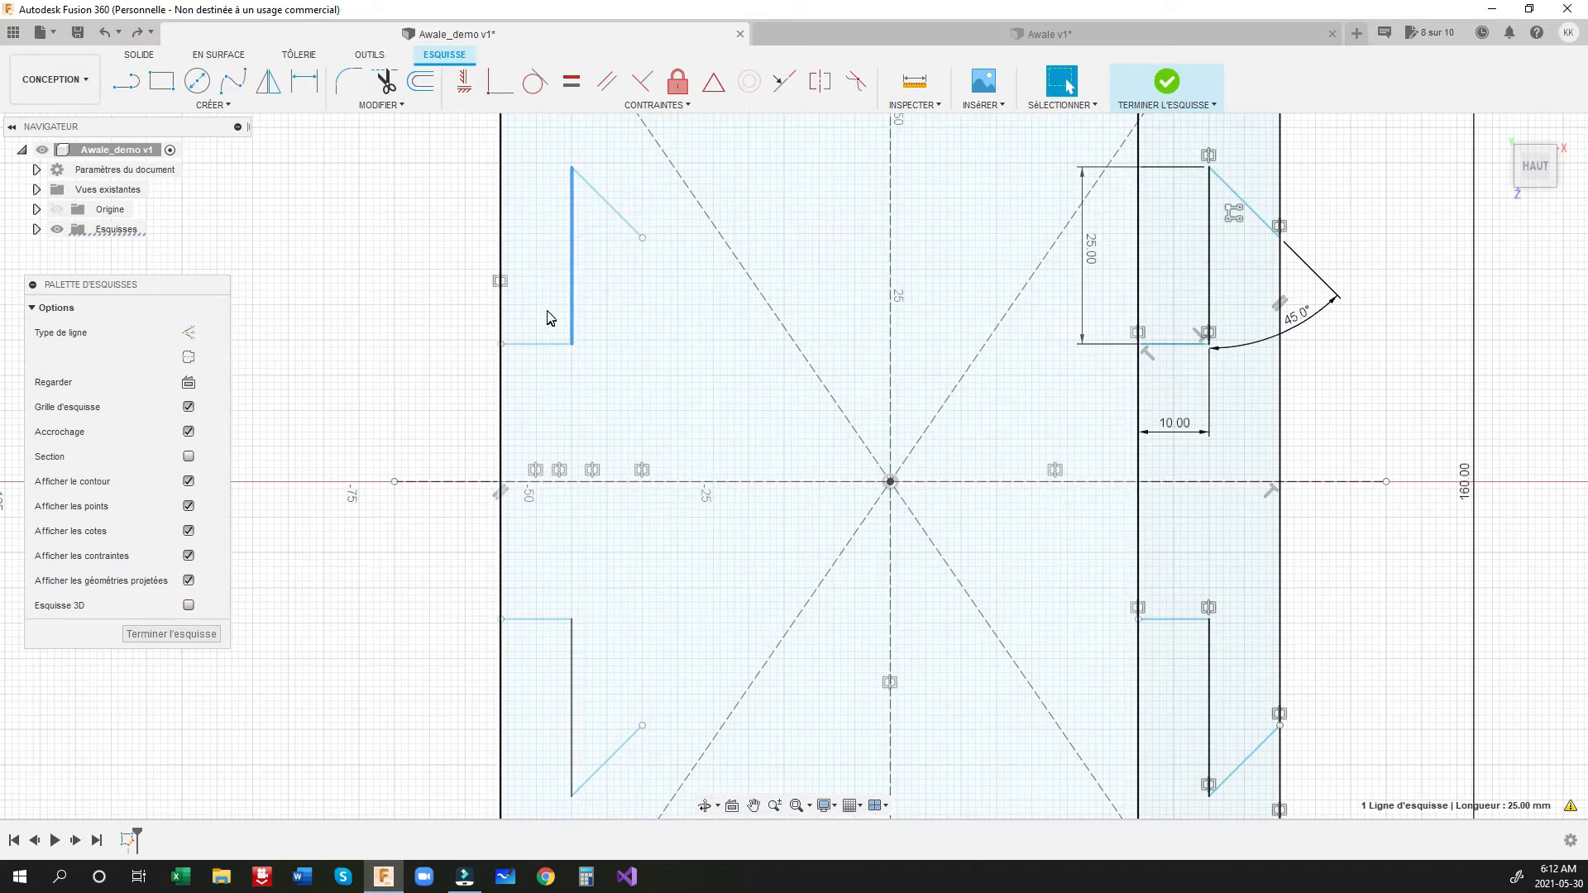
left_click(619, 222, "shift")
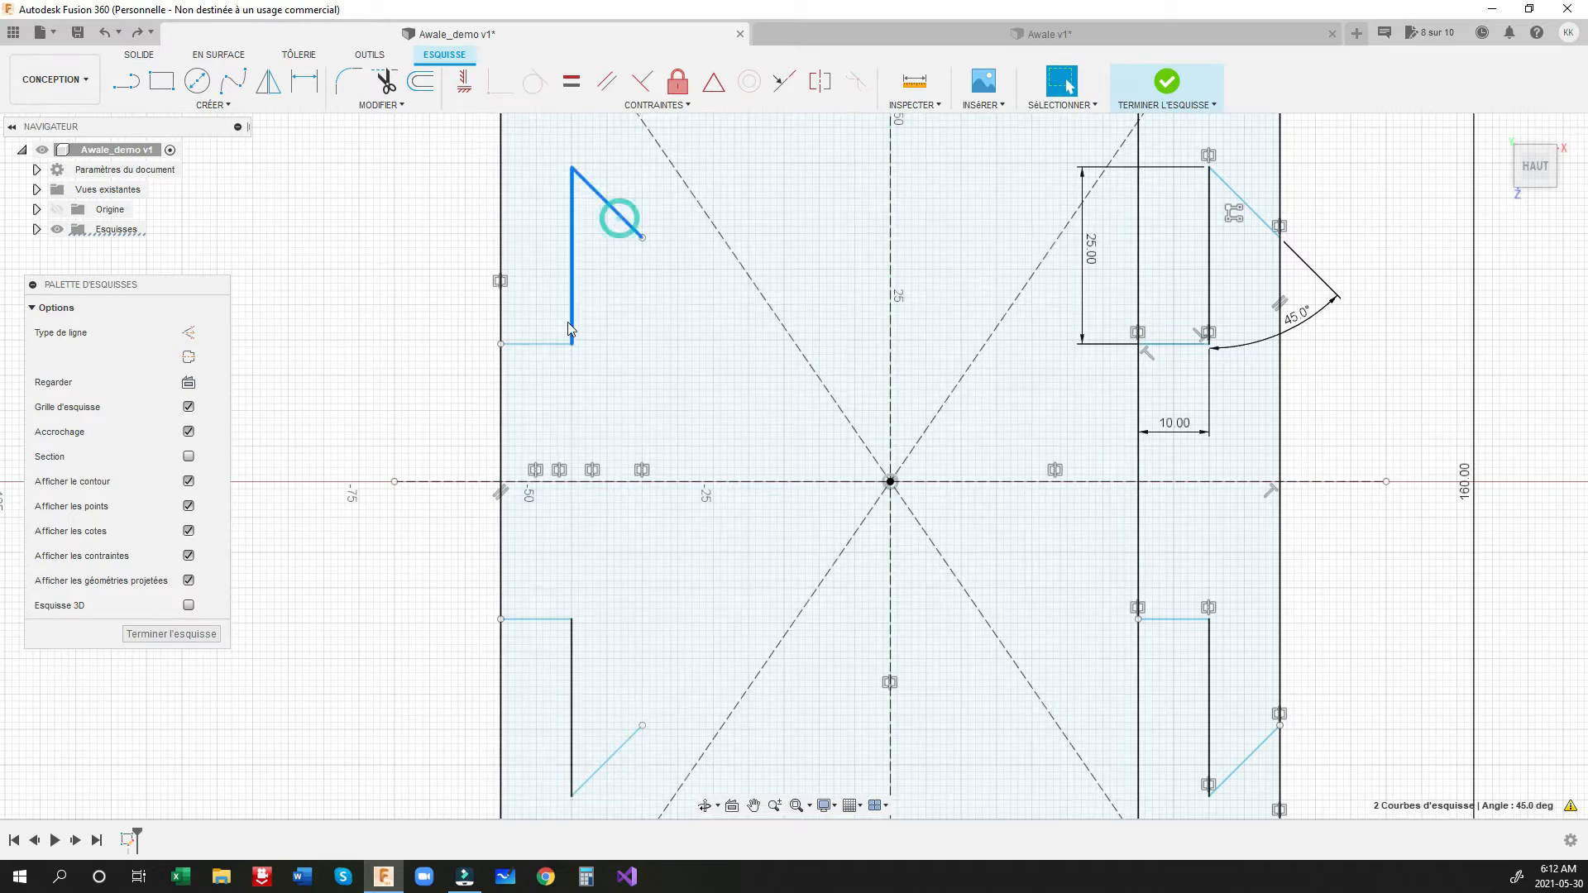
left_click(542, 345, "shift")
left_click(549, 620, "shift")
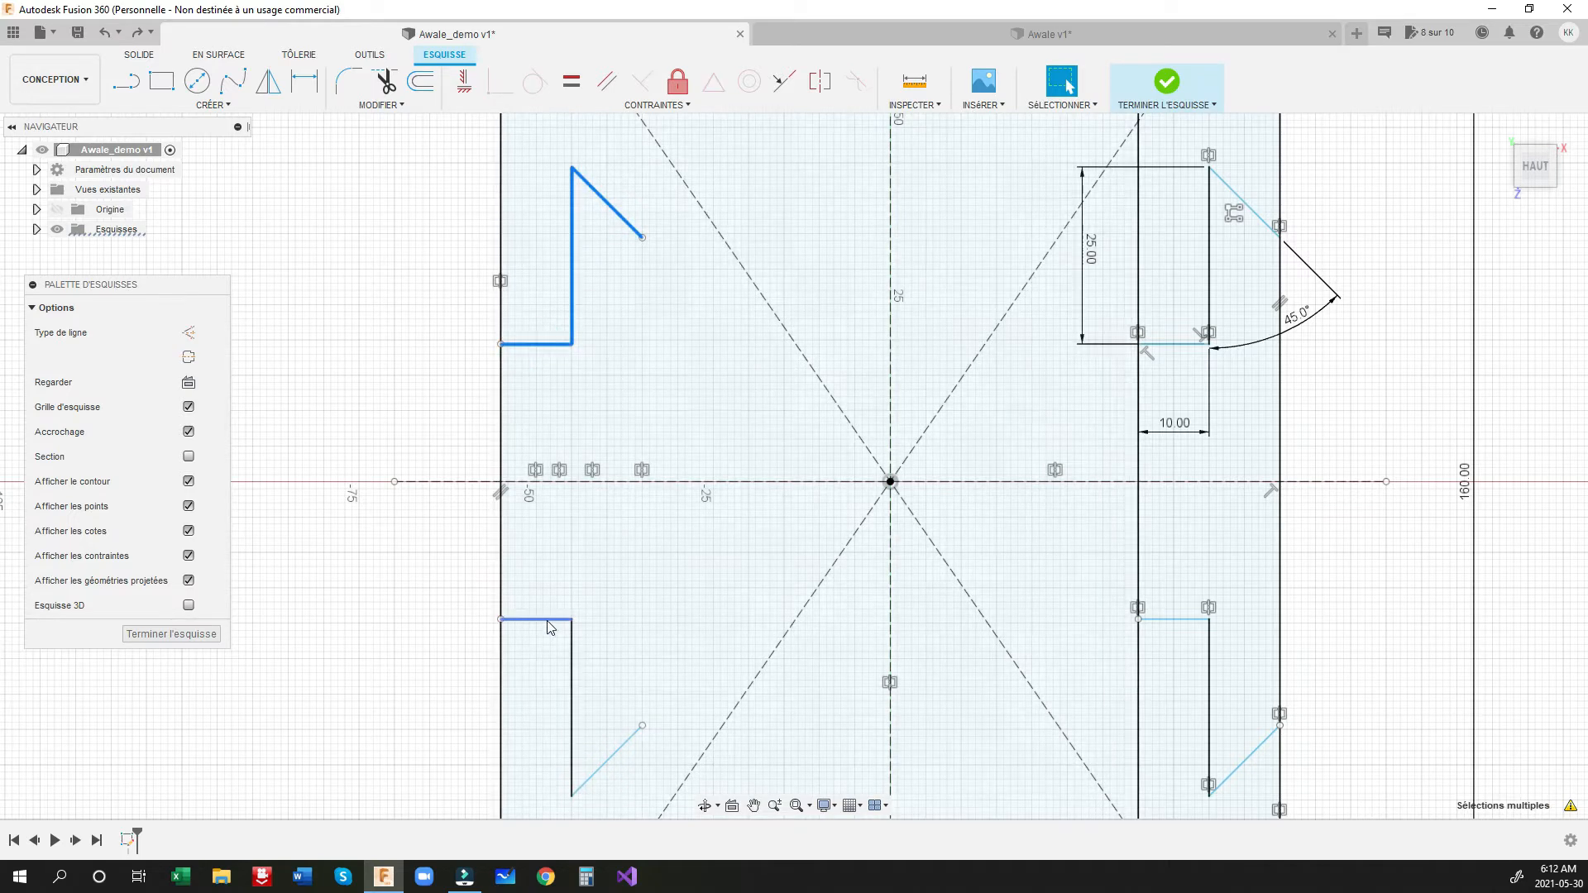
left_click(572, 662, "shift")
left_click(616, 759, "shift")
key("x")
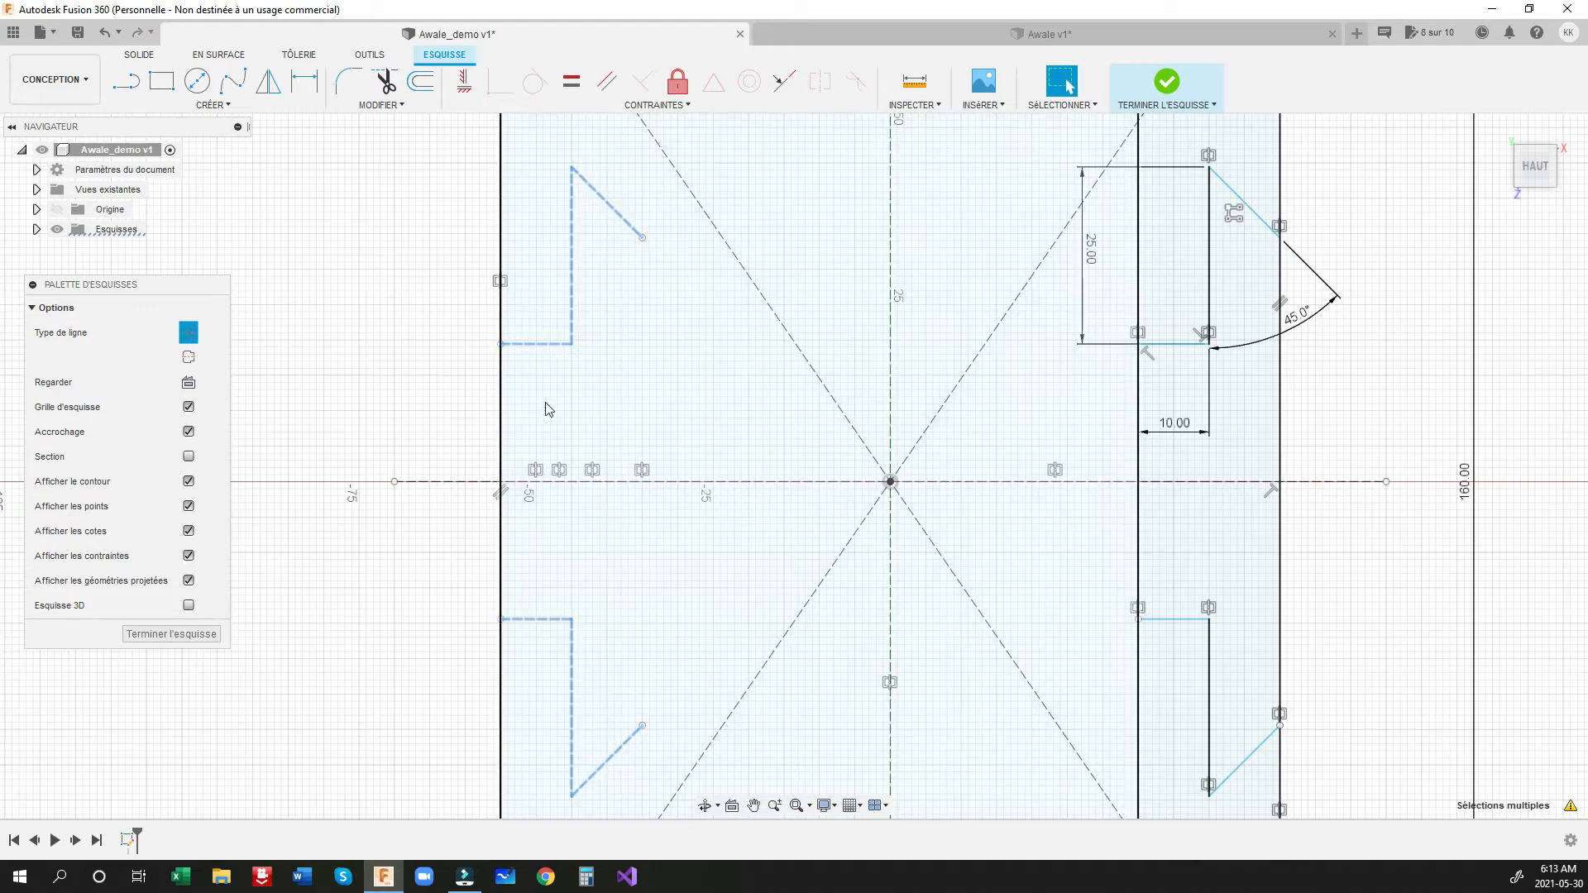
left_click(359, 402)
Step: Offset the upper construction profile chain on the base's left side by -0.2 mm
scroll(383, 383, "down", 3)
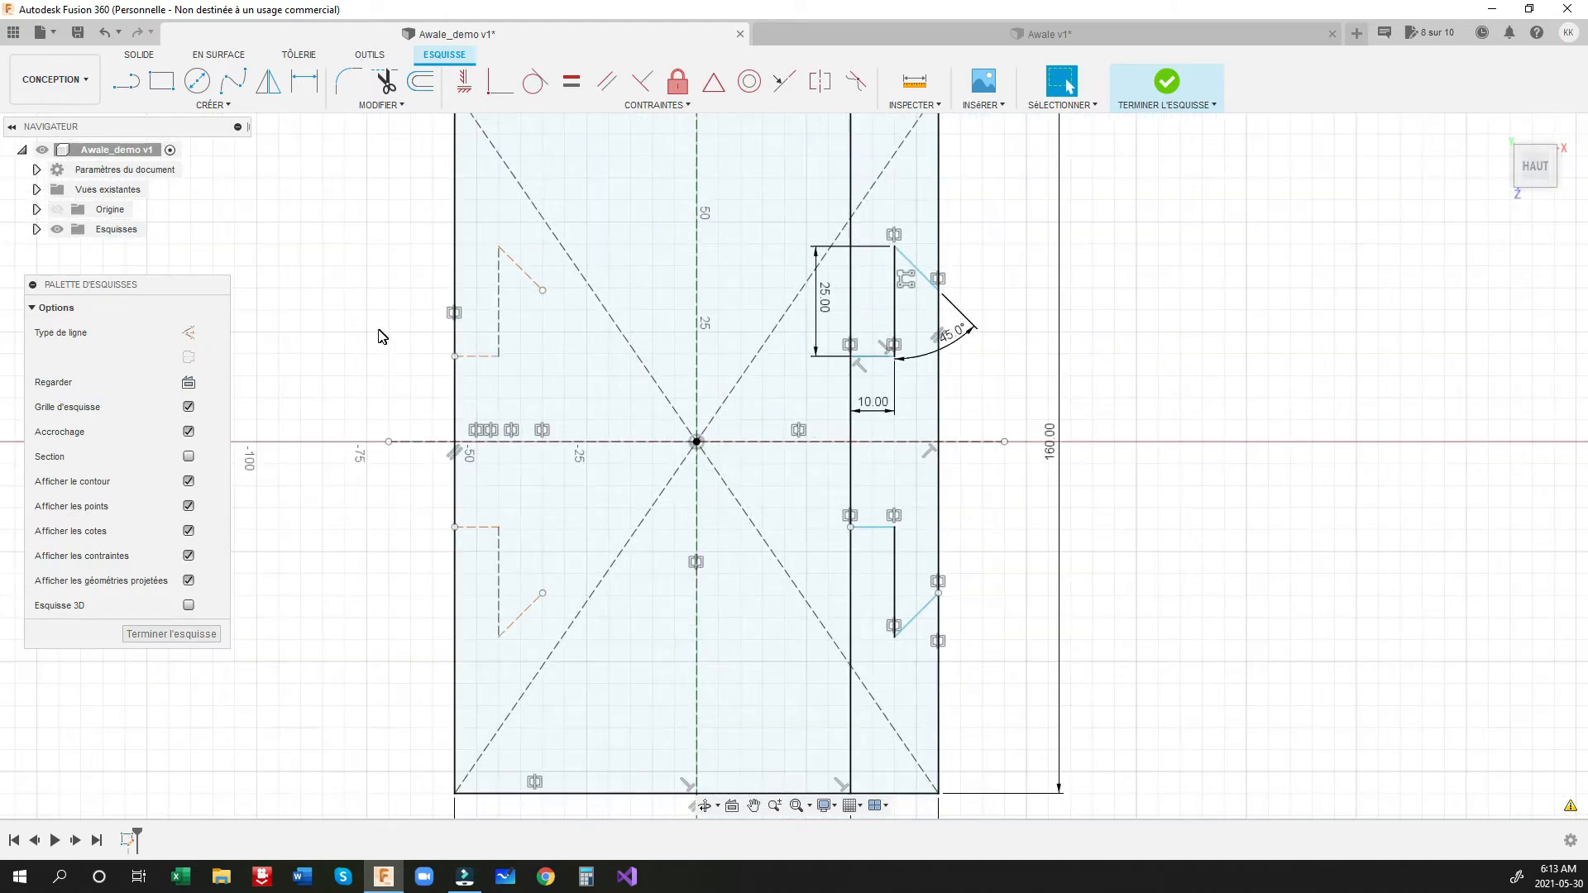
scroll(347, 587, "up", 1)
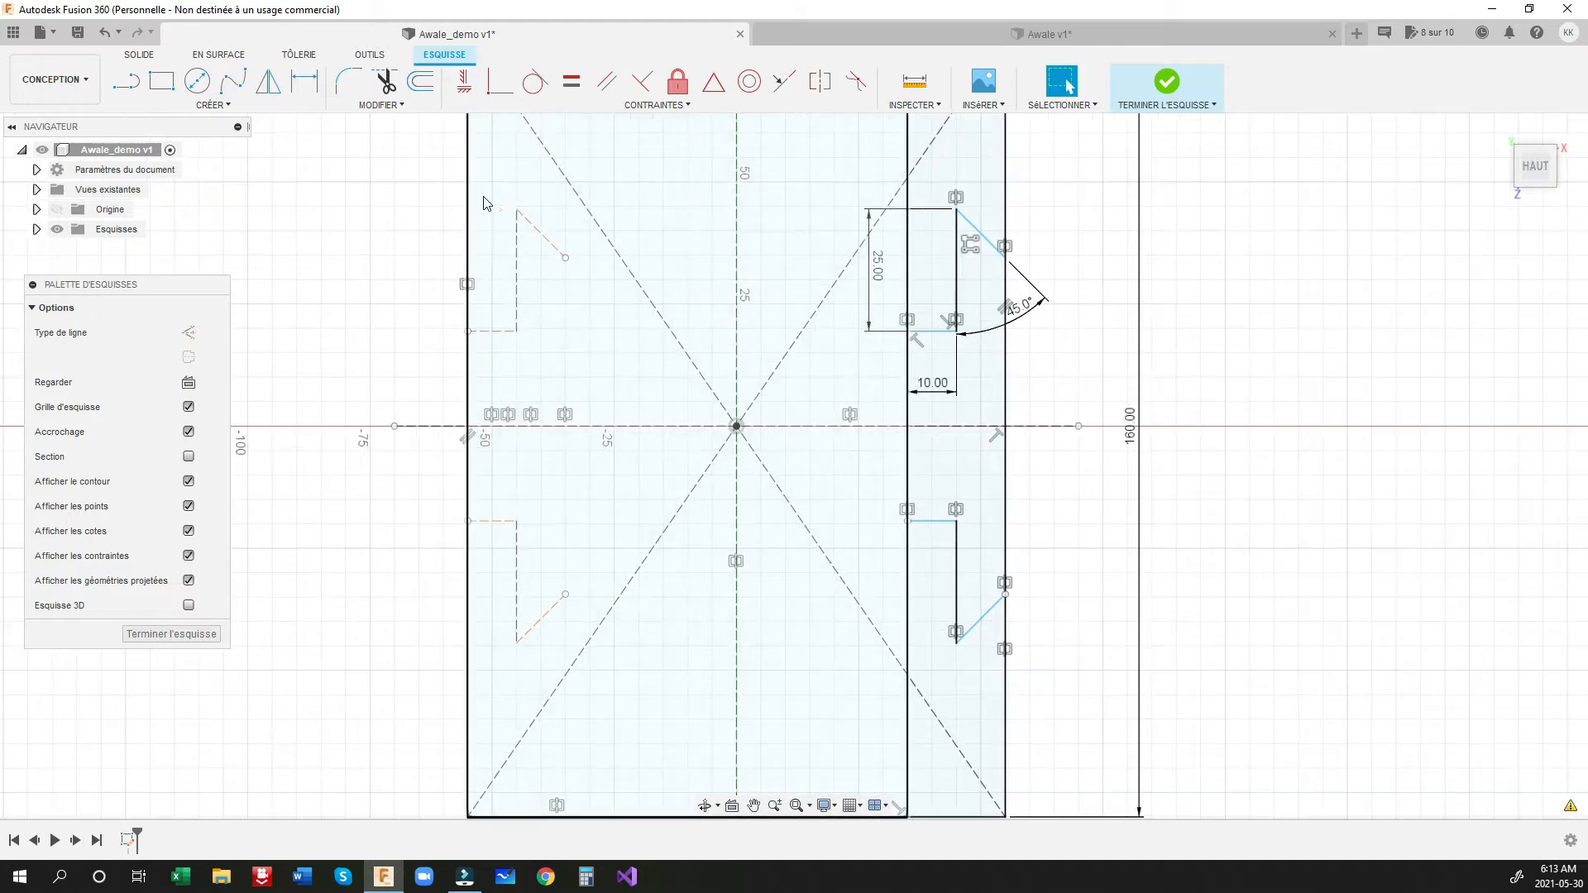
left_click(421, 82)
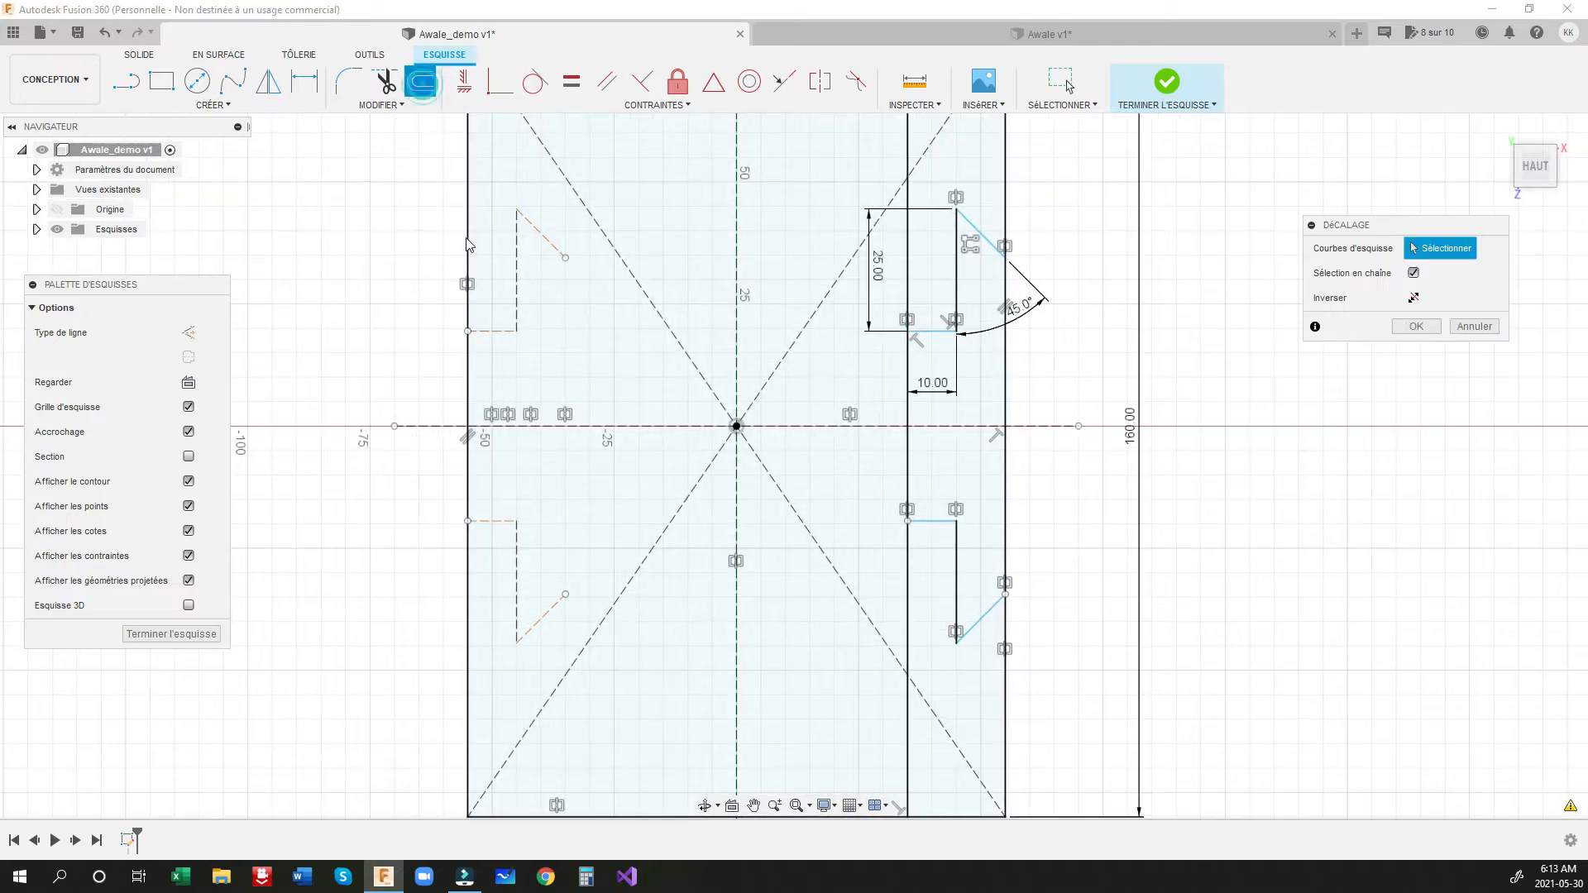
left_click(515, 274)
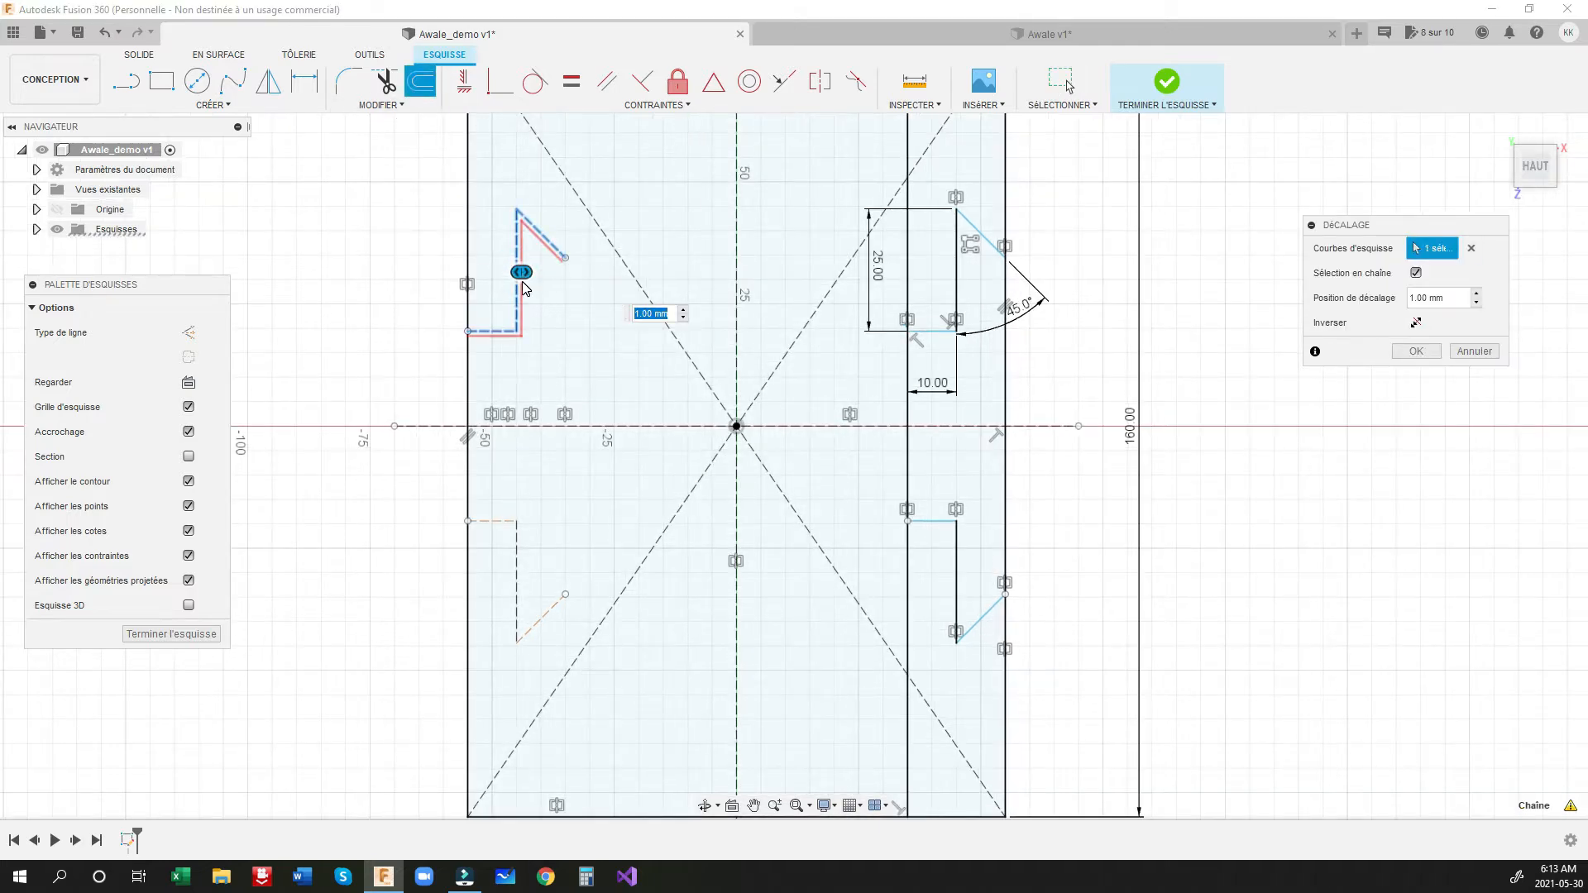
left_click_drag(520, 274, 506, 273)
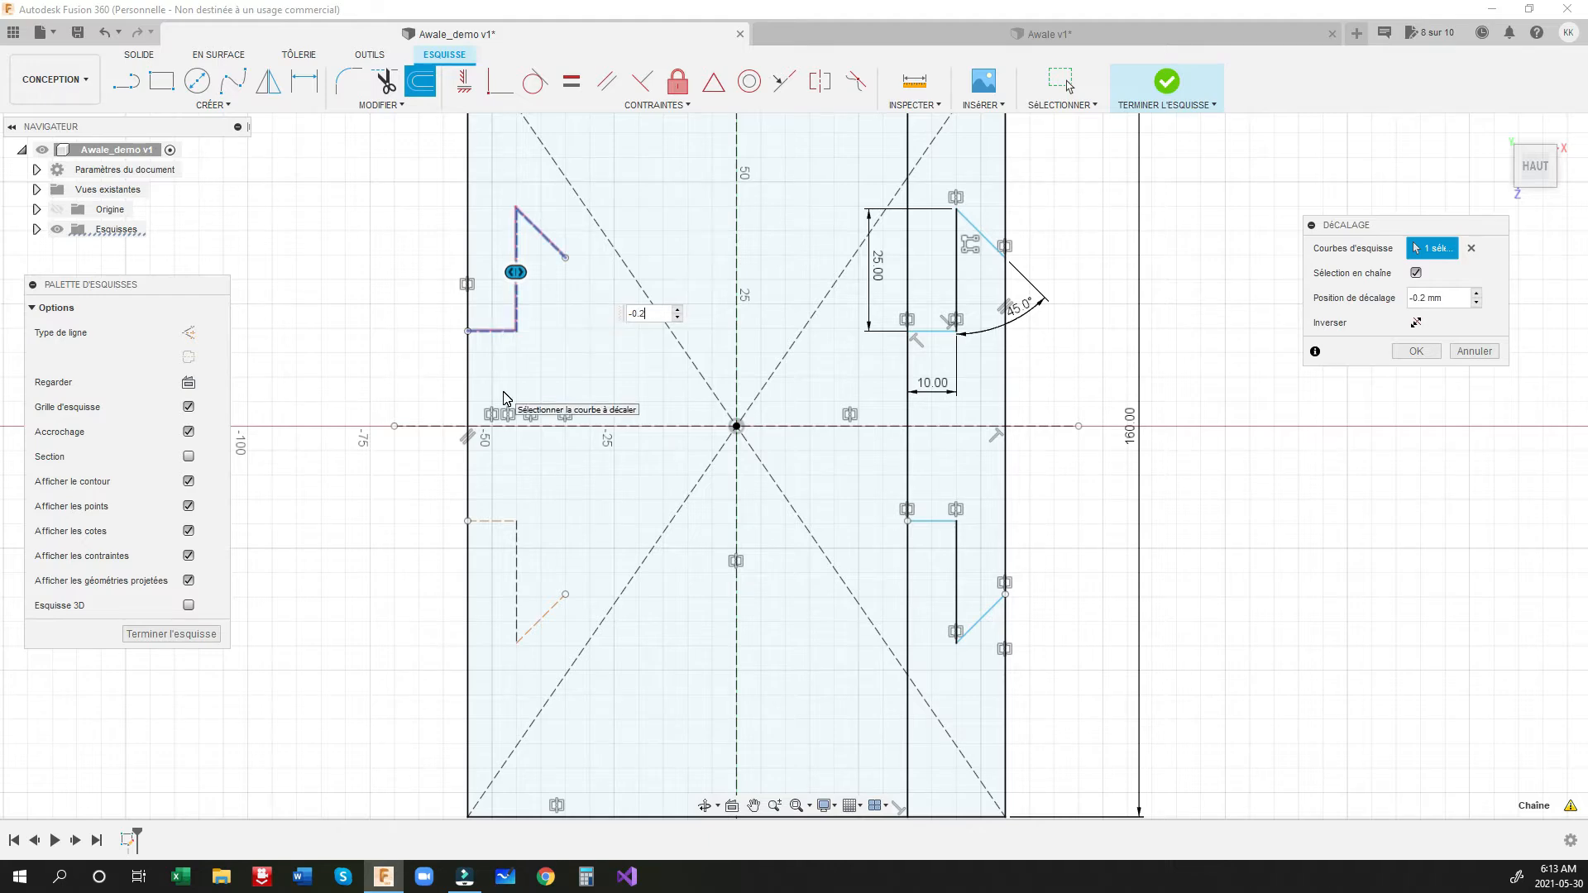
key("Return")
scroll(530, 322, "up", 8)
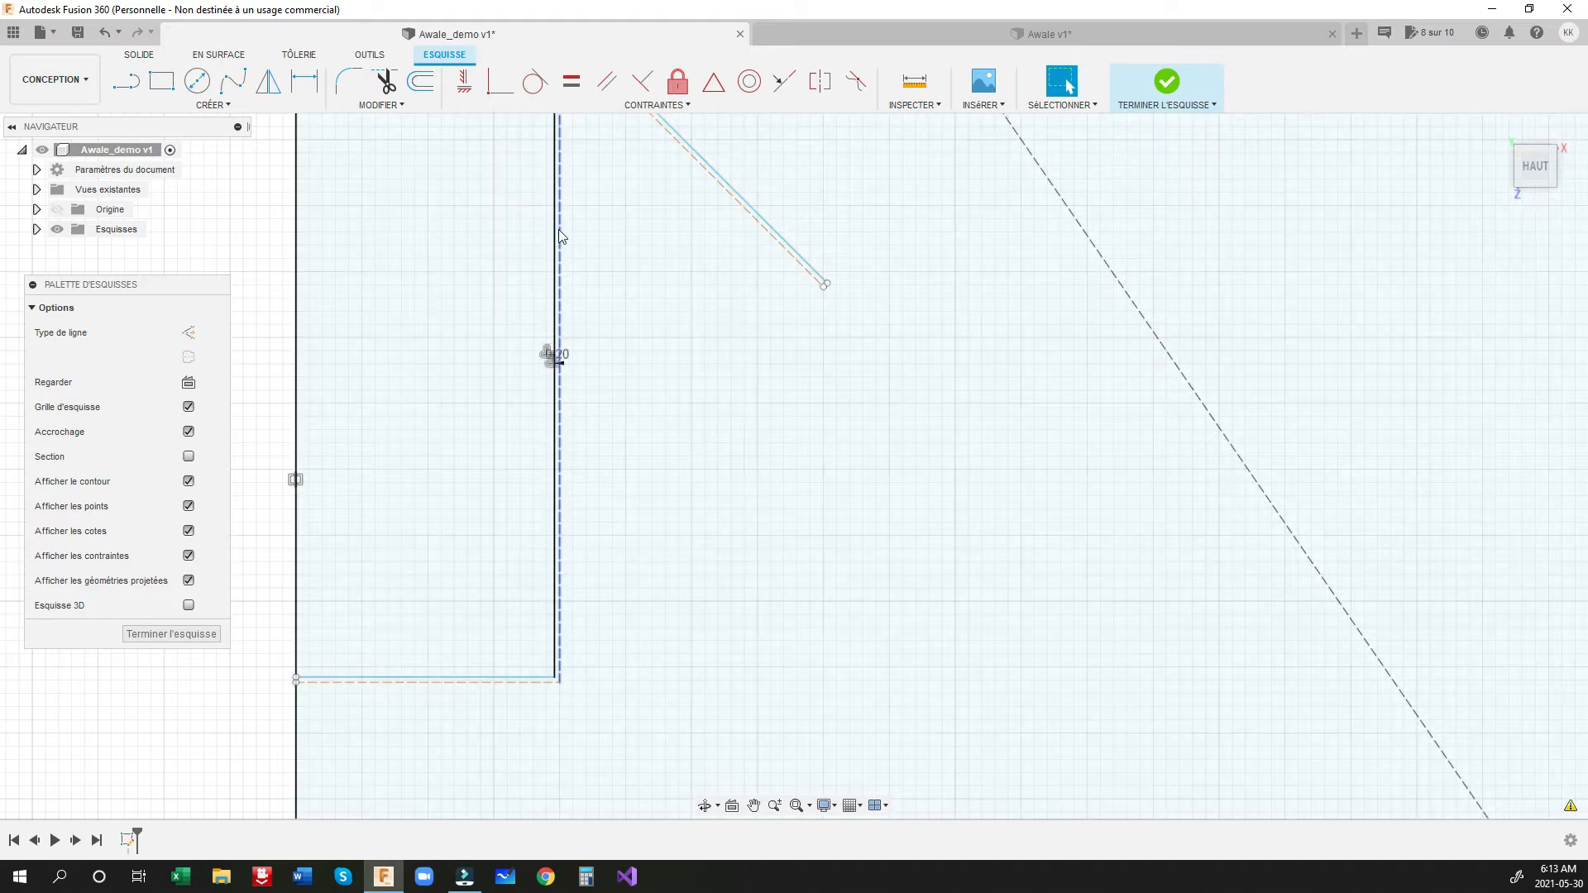
scroll(608, 377, "down", 8)
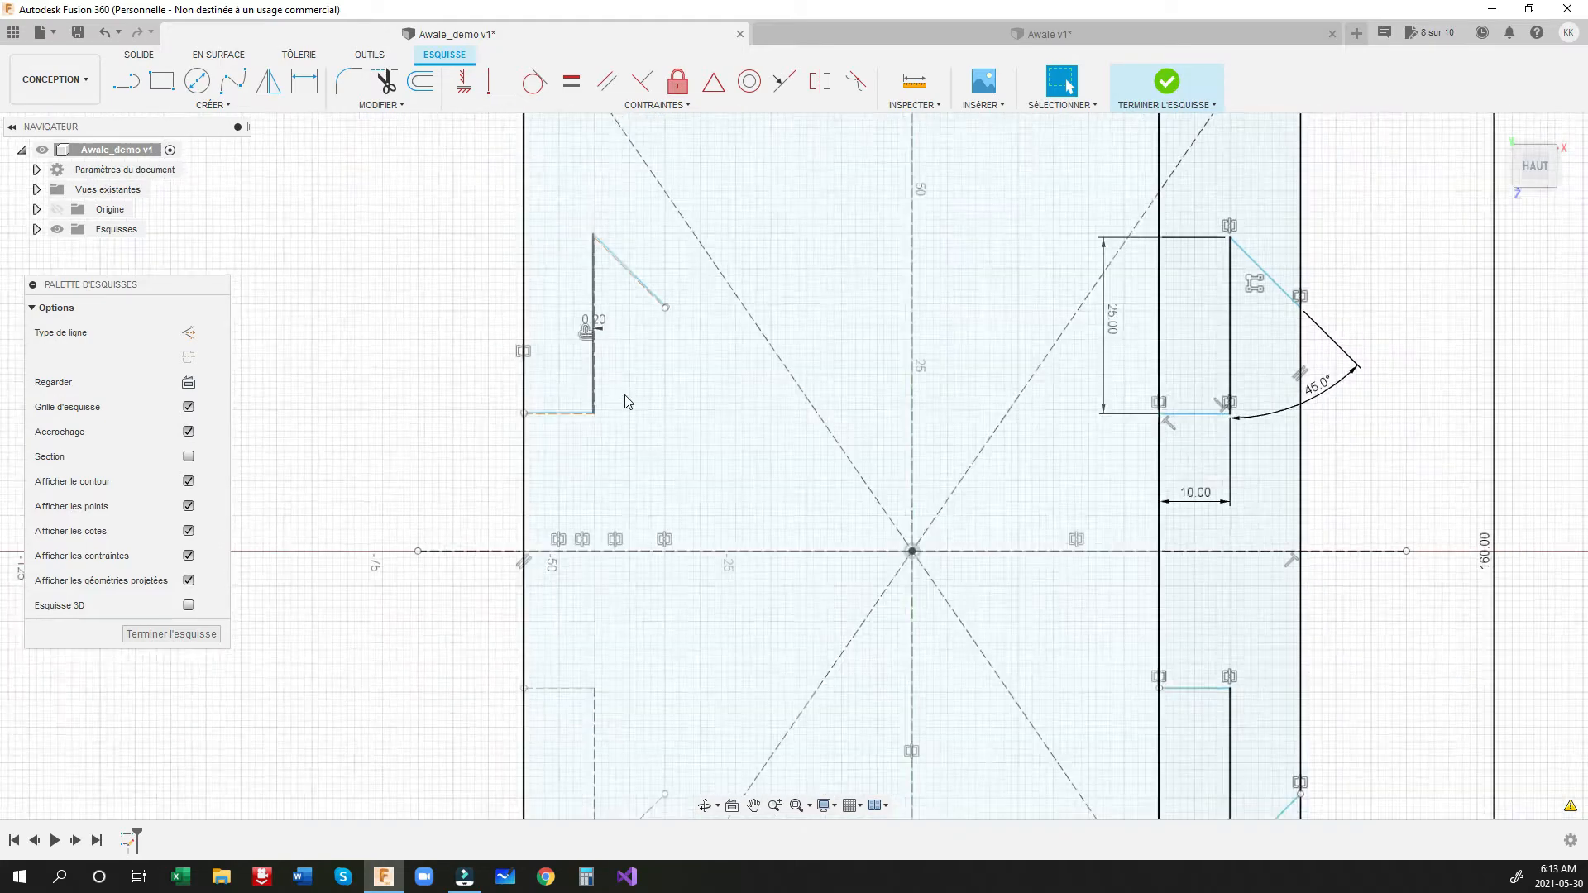
Step: Offset the lower construction profile chain on the base's left side by 0.2 mm
scroll(620, 748, "up", 3)
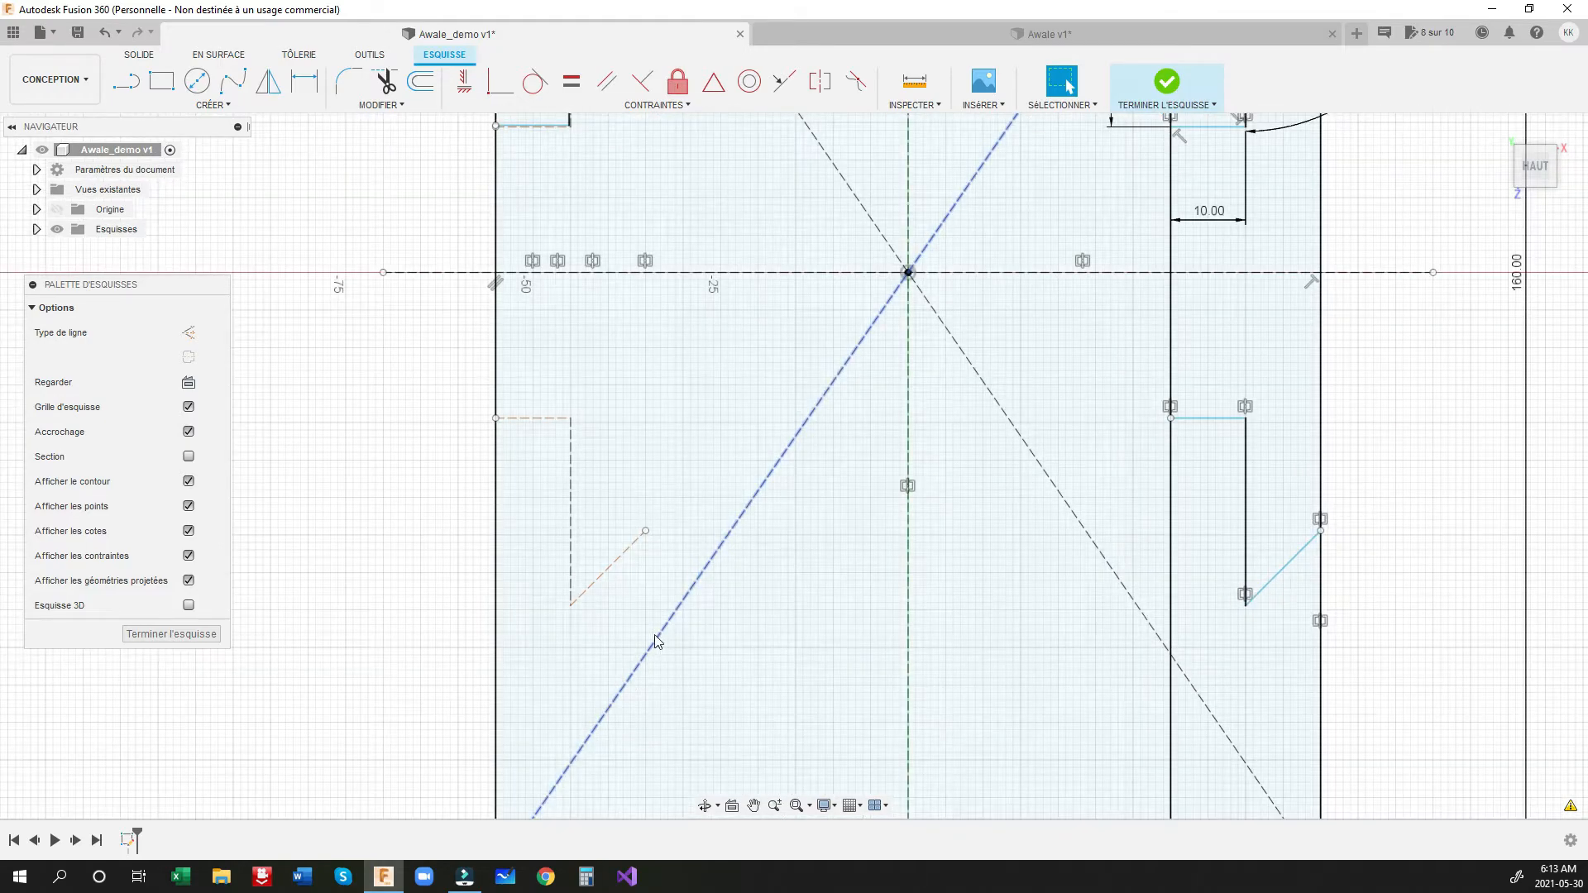
scroll(614, 609, "up", 1)
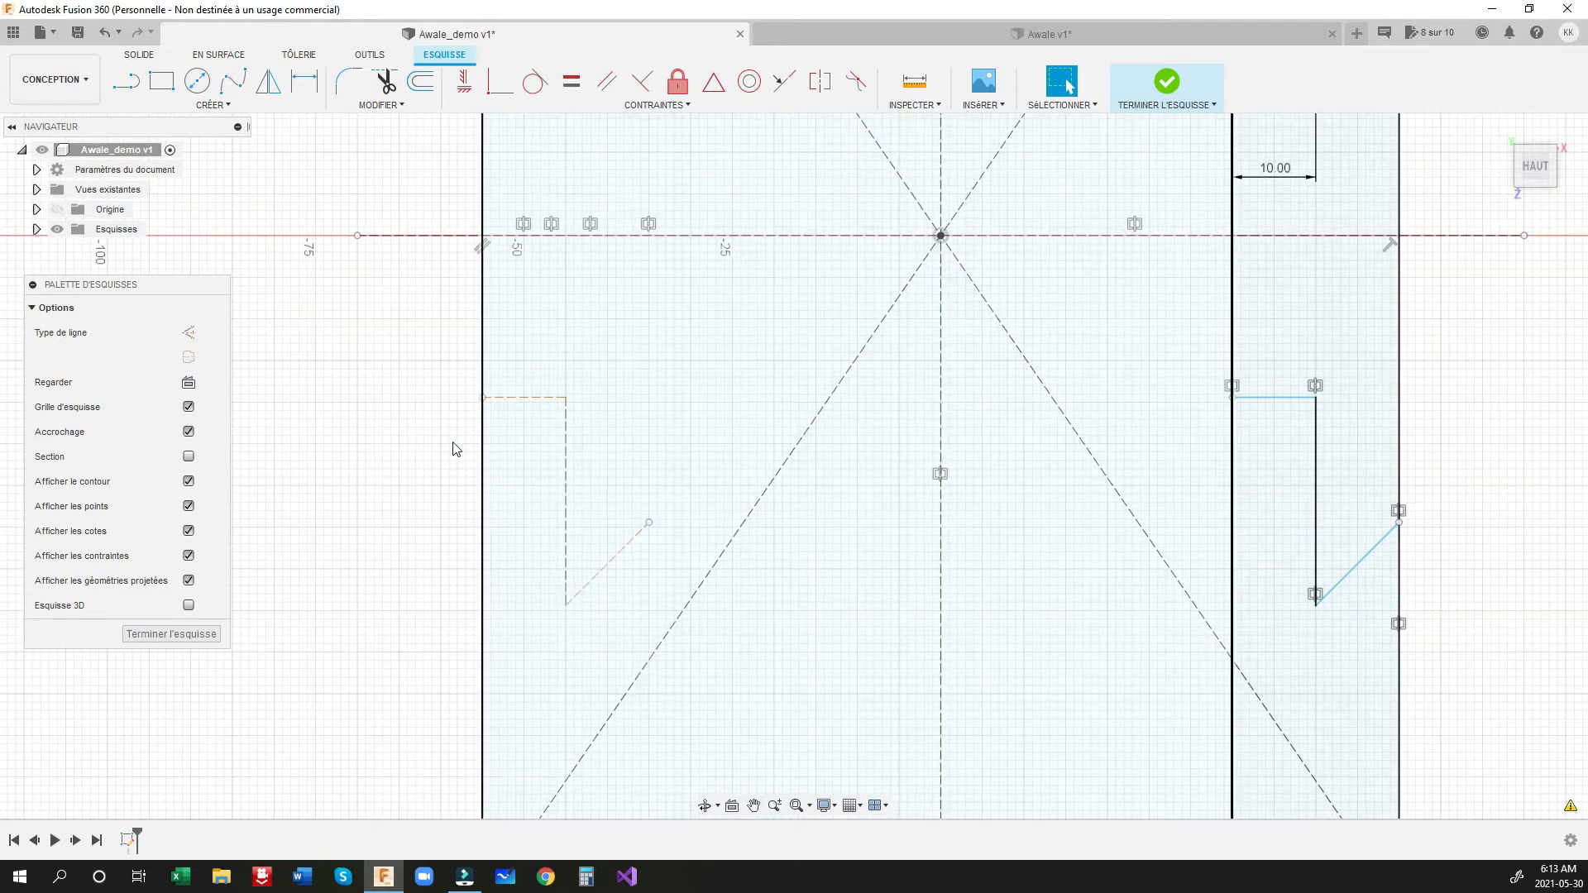
left_click(420, 80)
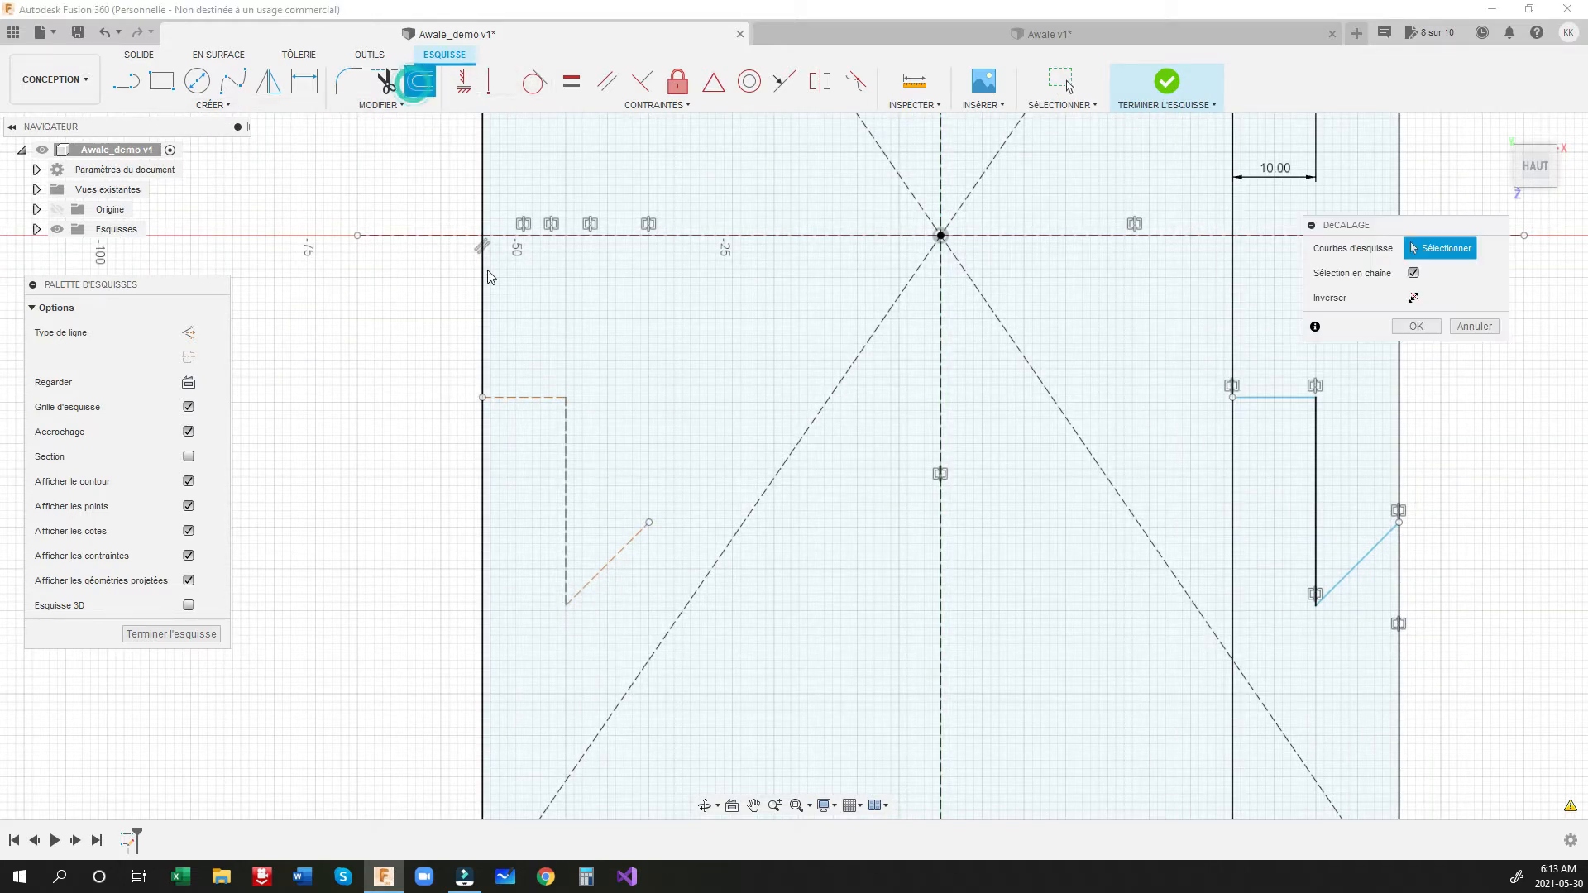
left_click(566, 477)
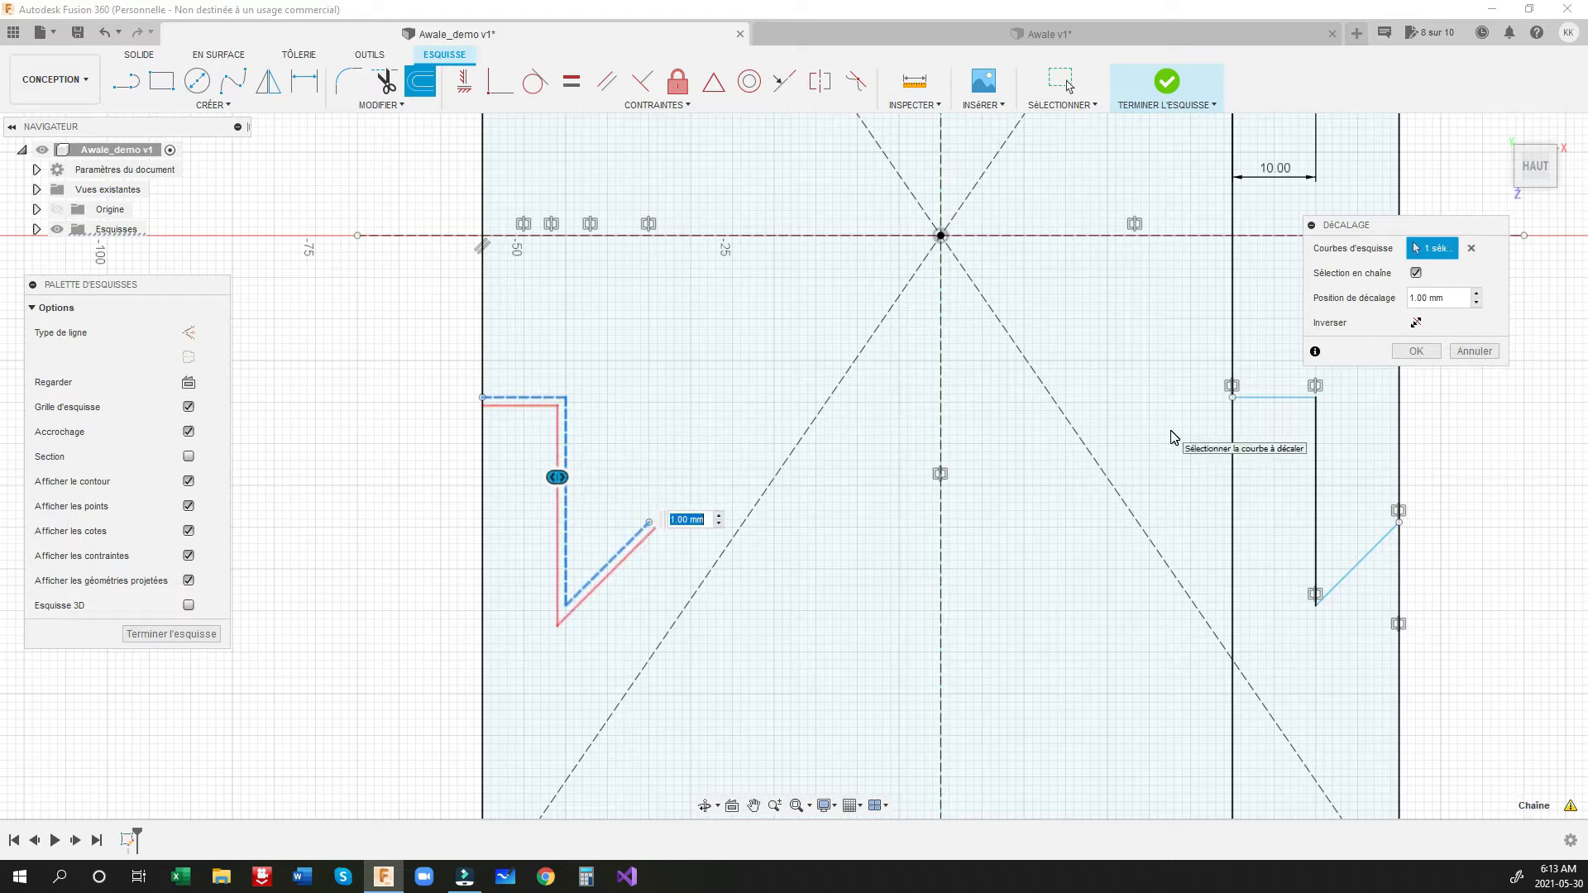
type("0")
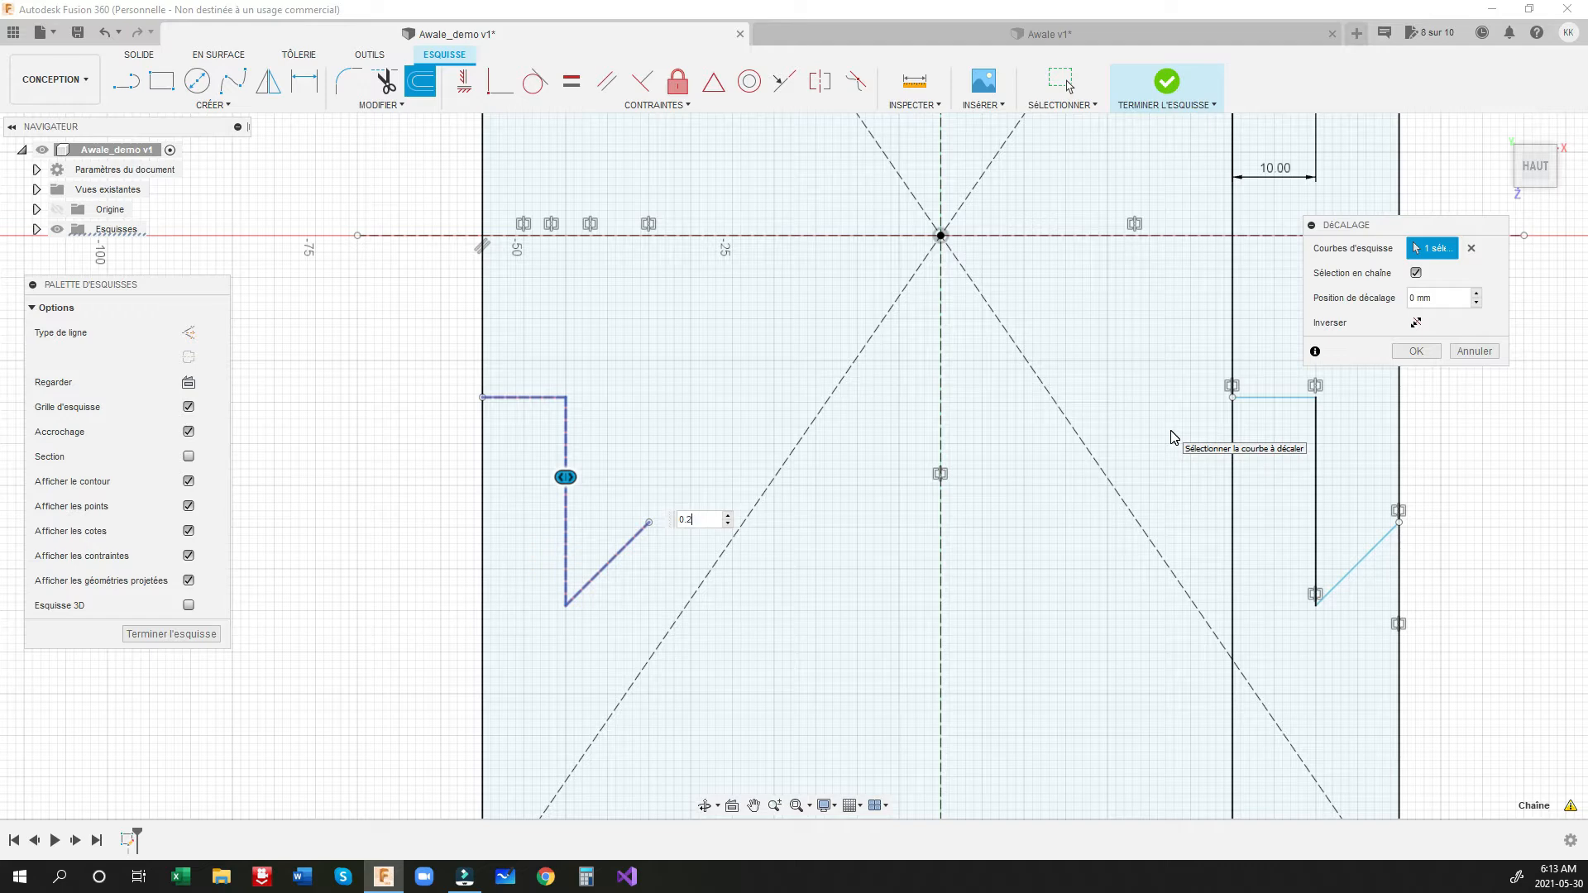
type(".2")
key("Return")
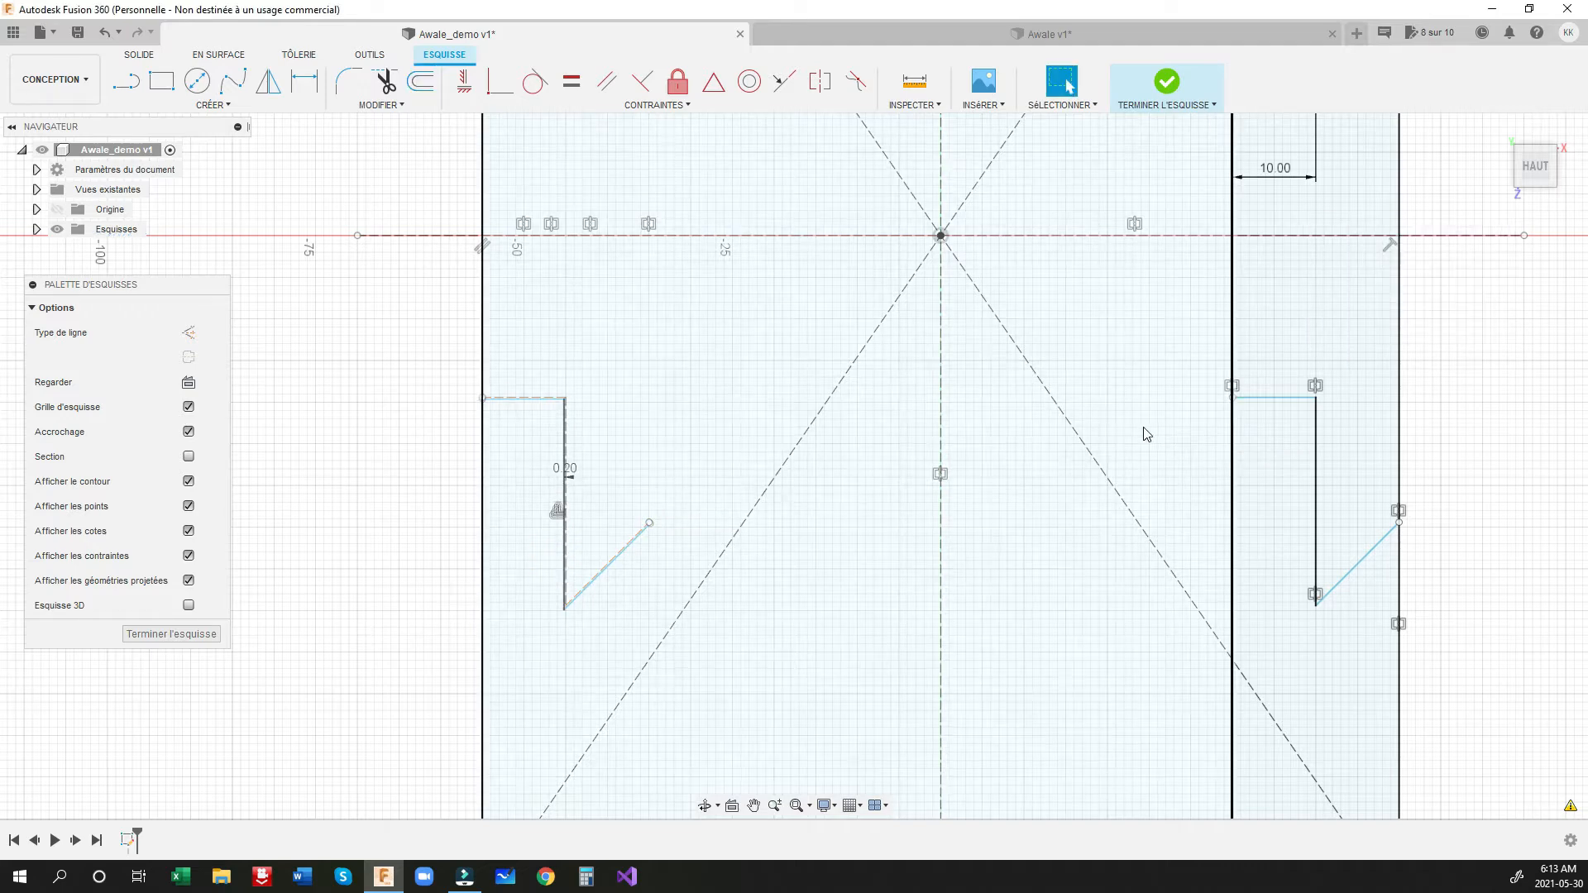
Step: Draw a vertical line joining the inner endpoints of the upper and lower offset profiles to close the slot on the base's left side
middle_click_drag(404, 116, 312, 356)
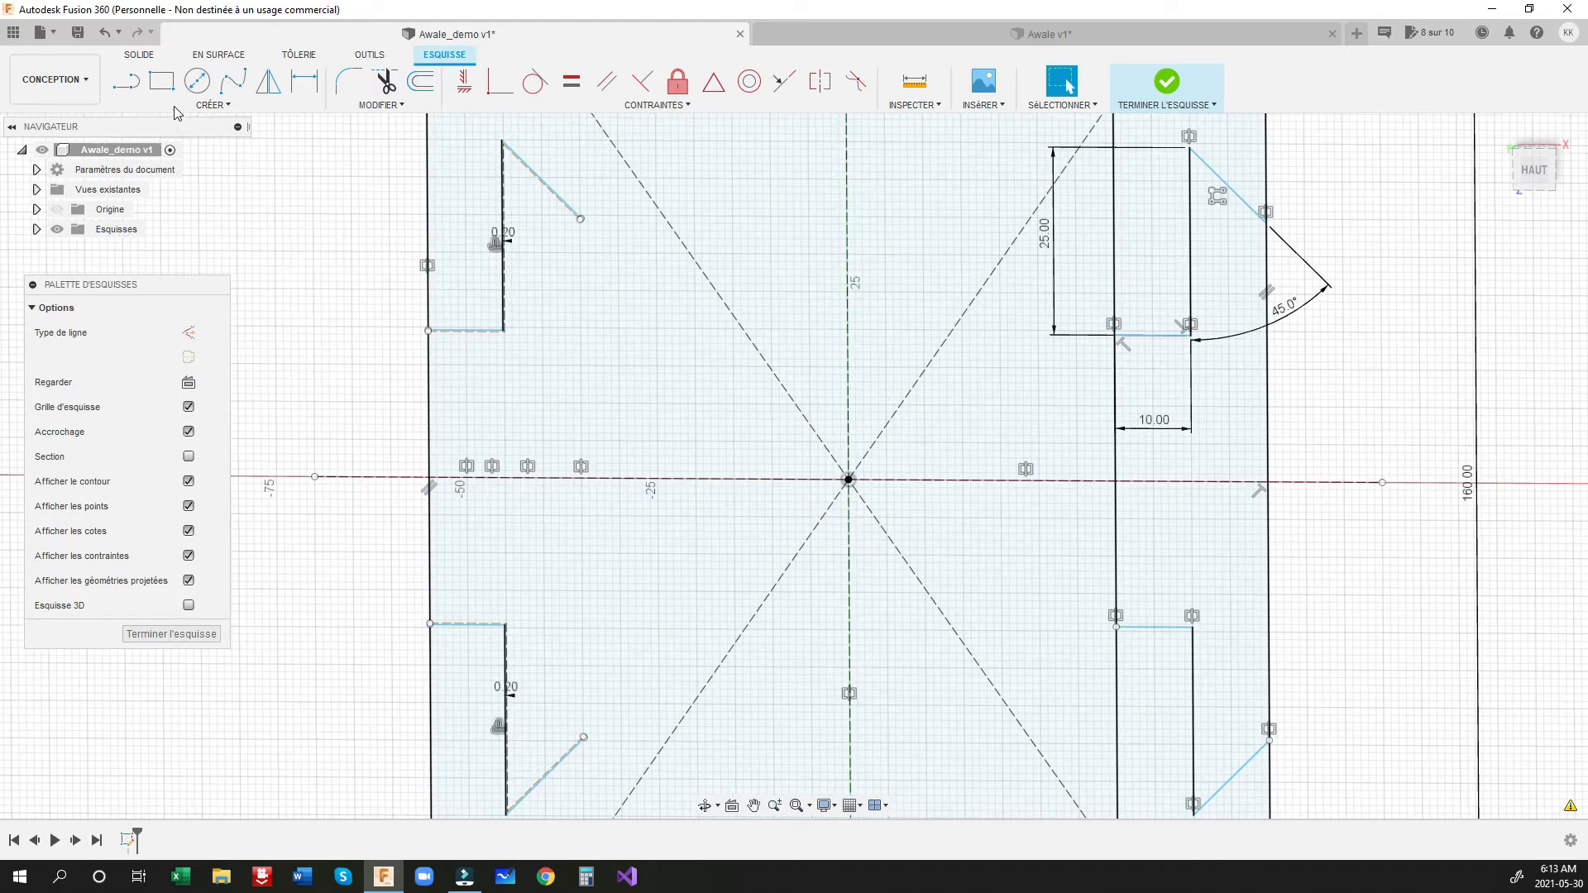
left_click(125, 81)
scroll(585, 263, "up", 1)
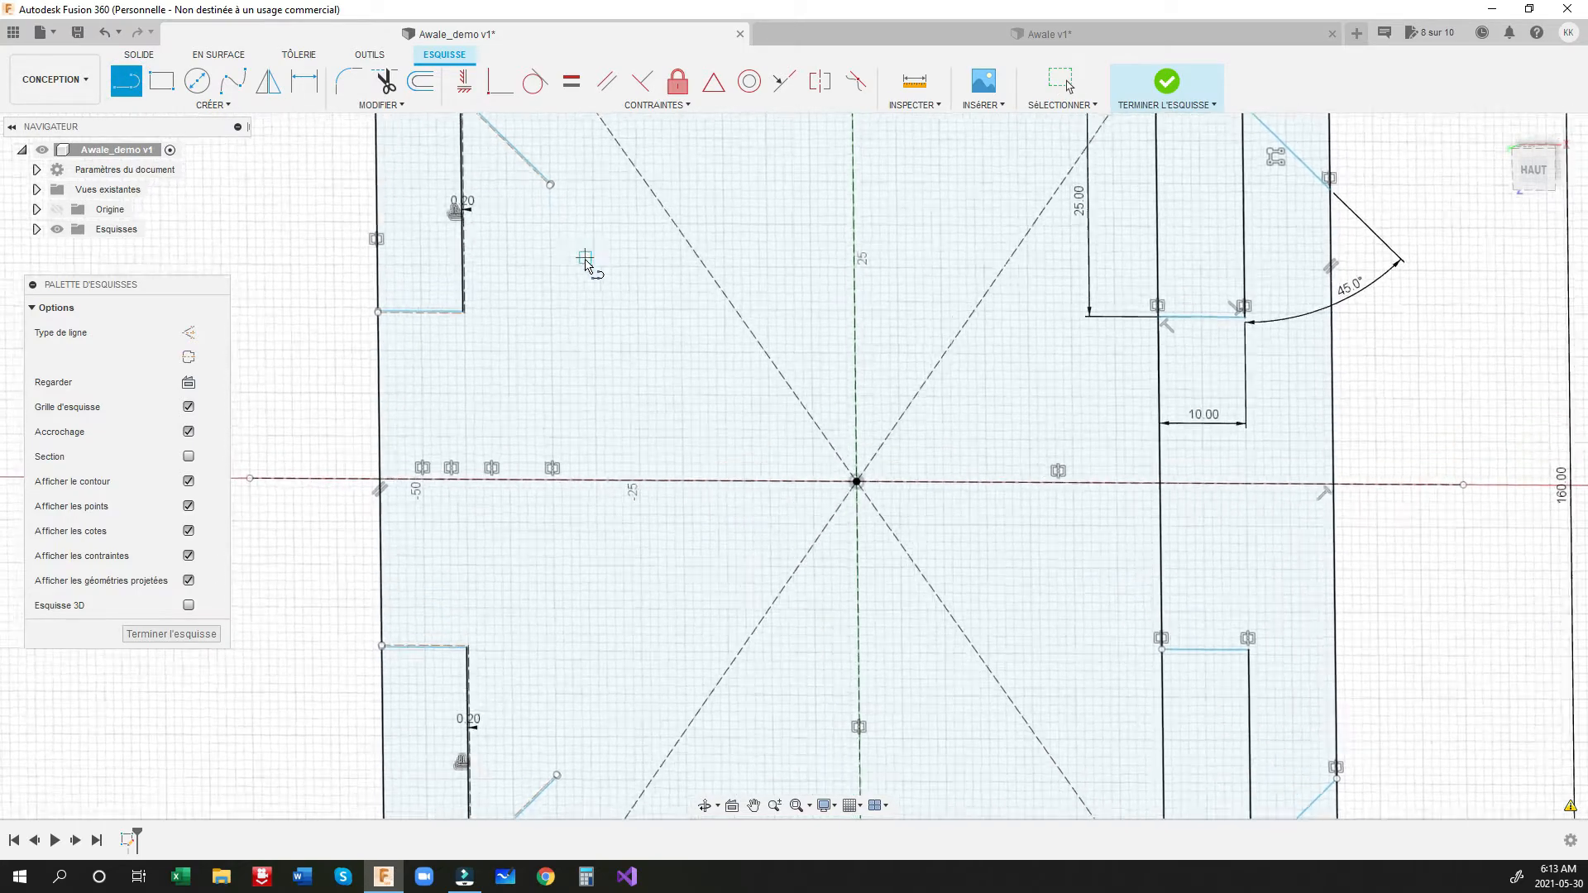
scroll(585, 263, "up", 1)
mouse_move(510, 245)
middle_mouse_down()
mouse_move(613, 231)
mouse_move(667, 368)
middle_mouse_up()
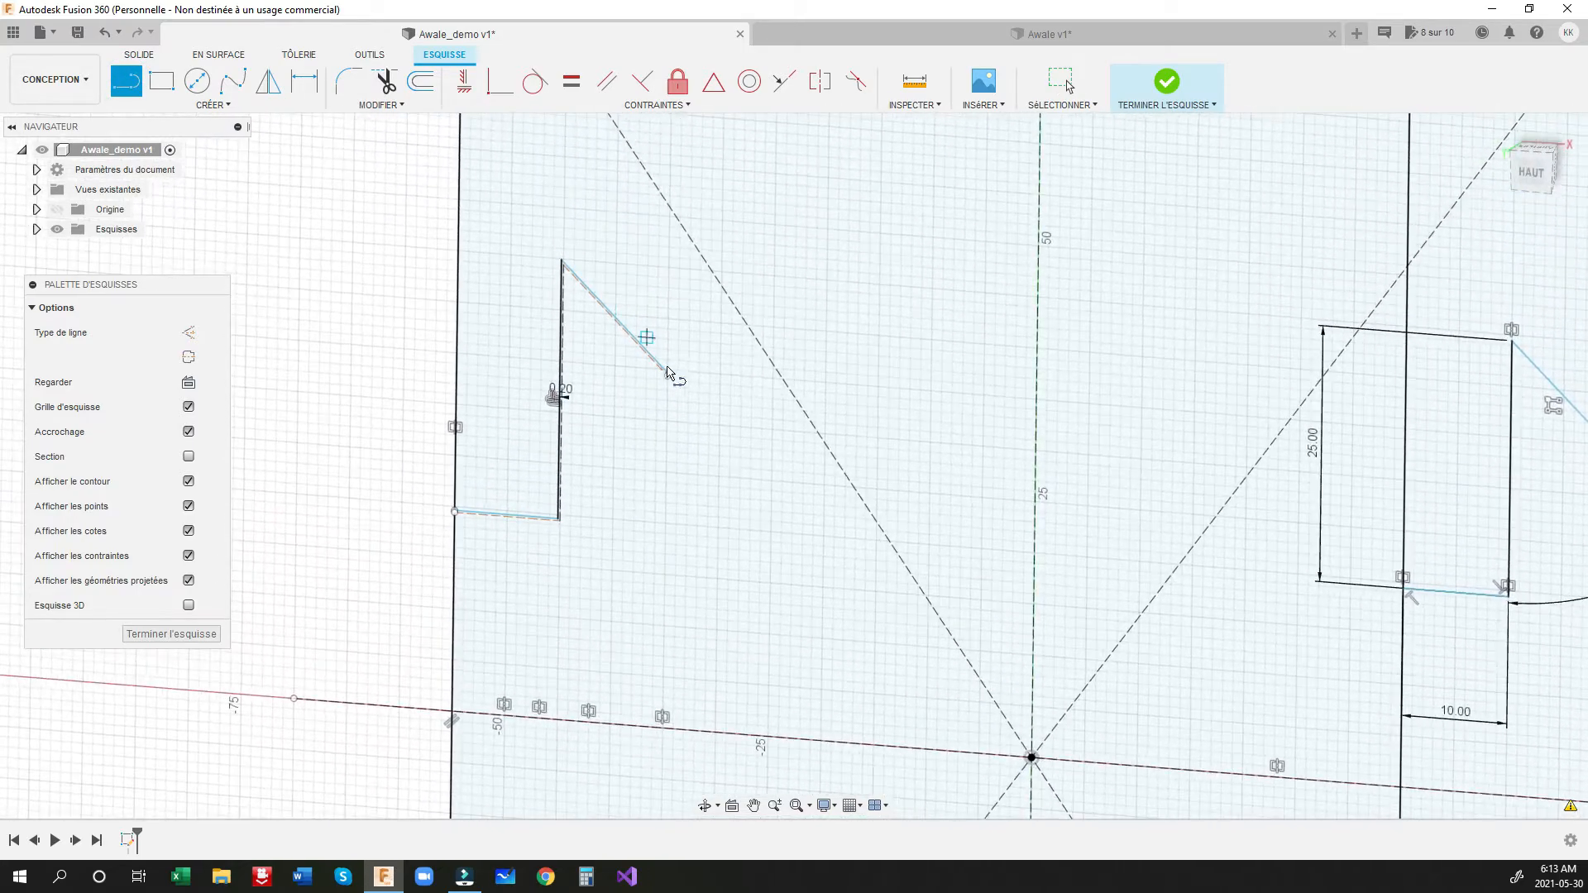
scroll(668, 372, "up", 5)
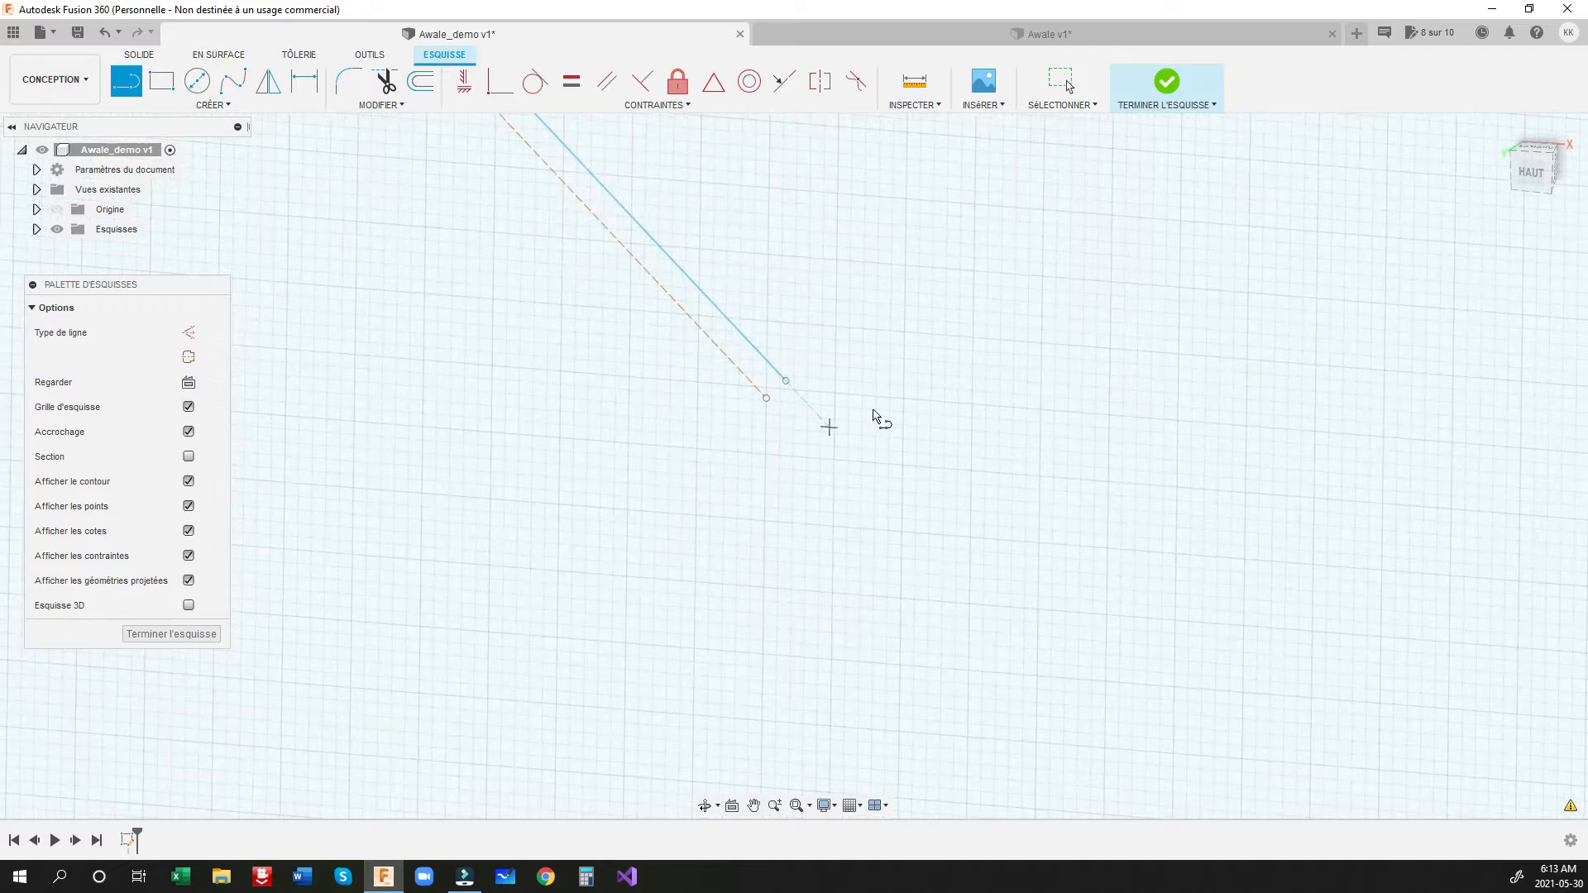
left_click(786, 382)
scroll(780, 631, "up", 1)
scroll(738, 523, "down", 10)
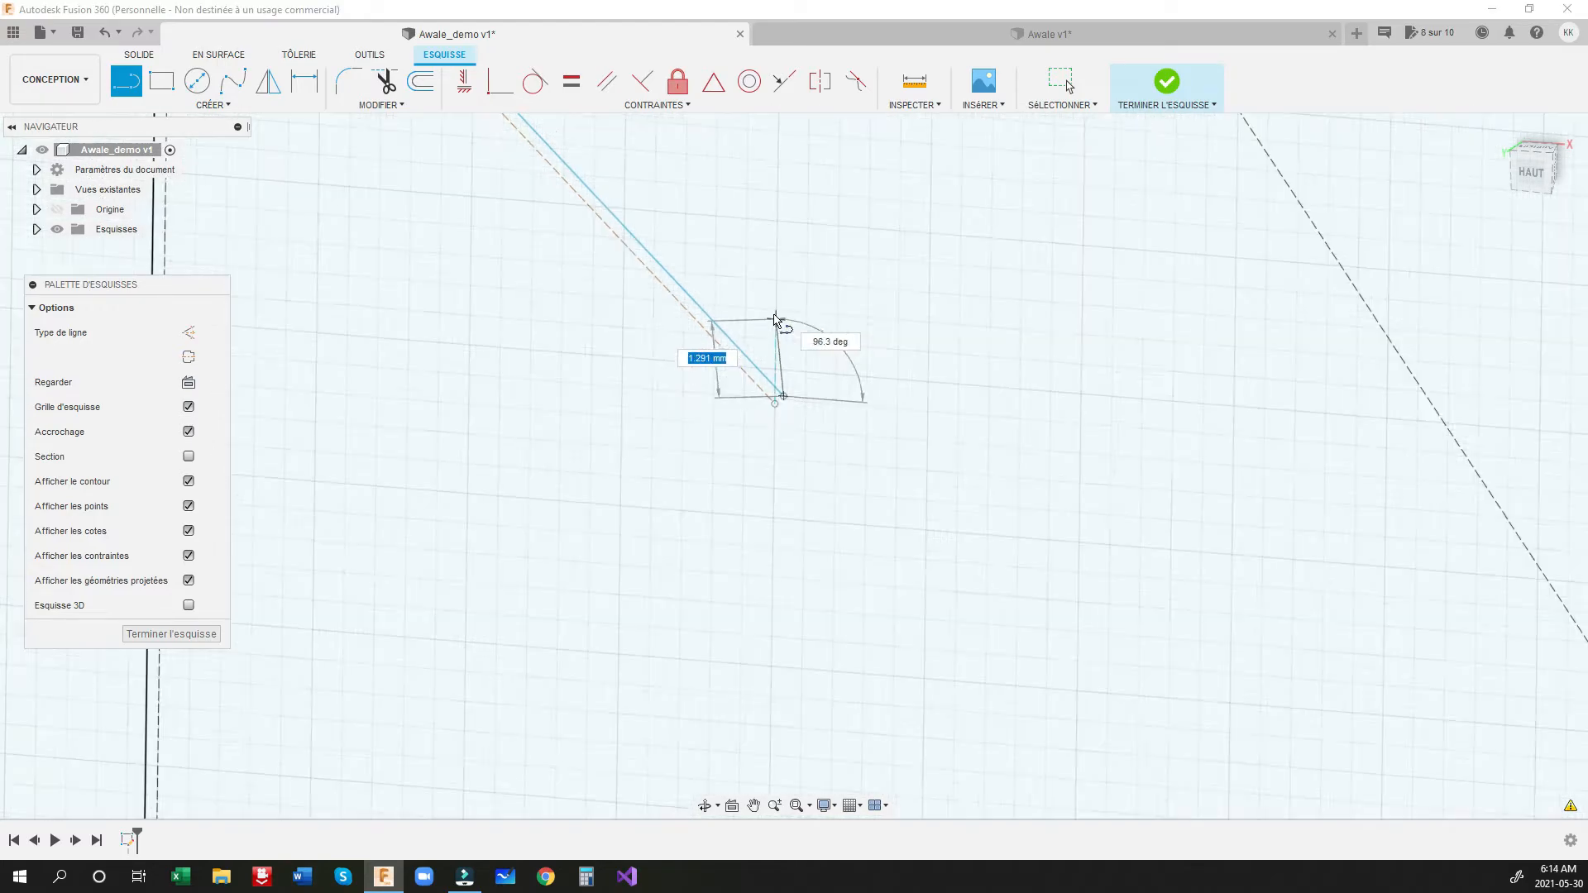
scroll(792, 482, "up", 10)
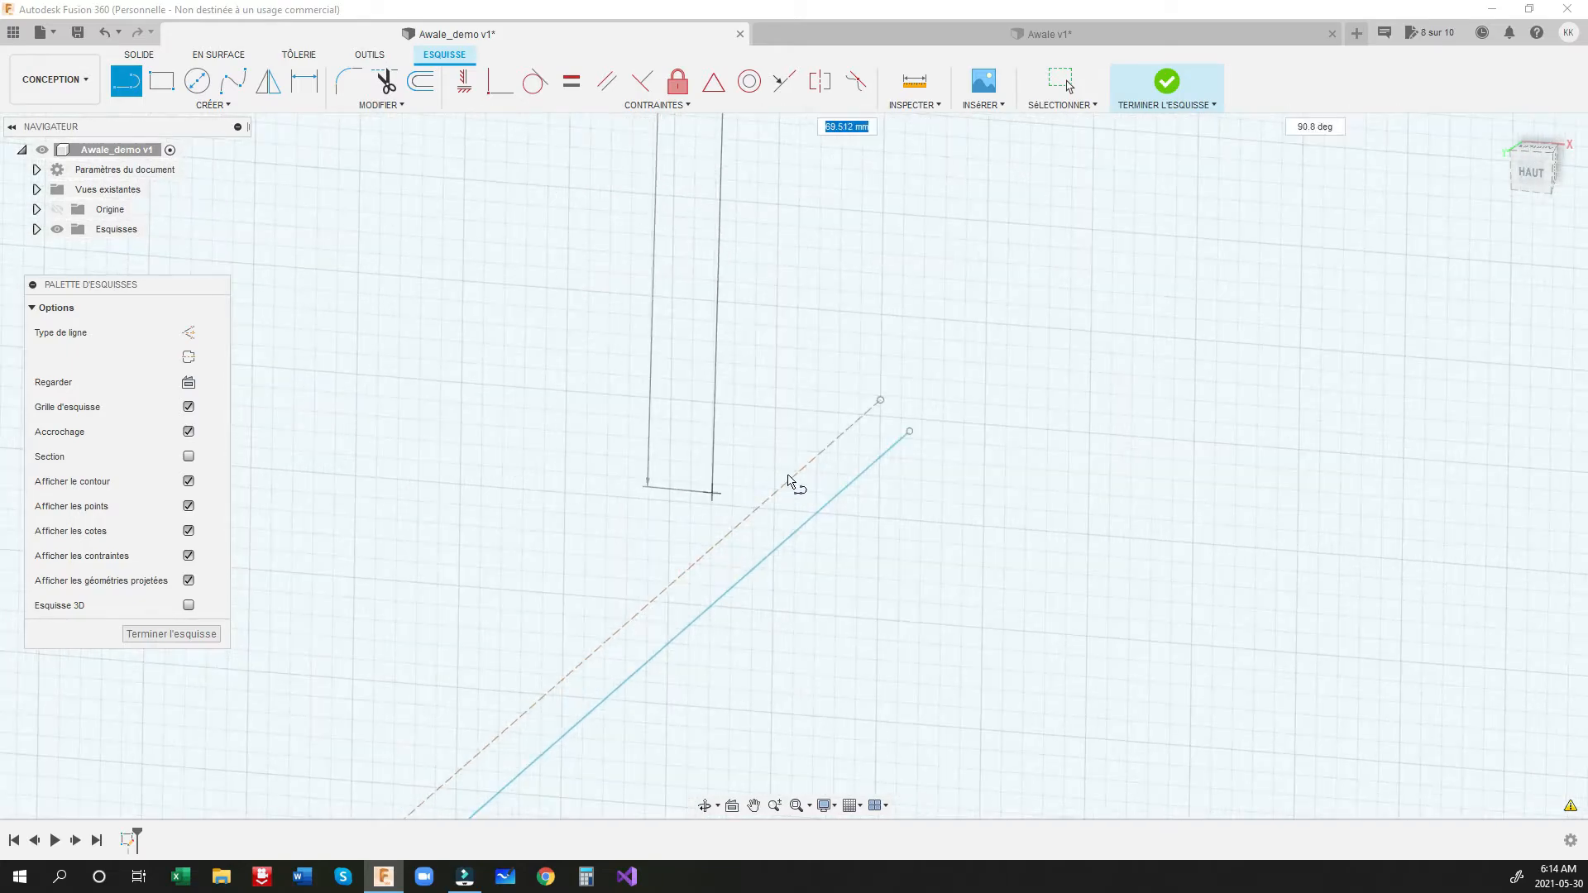
left_click(912, 435)
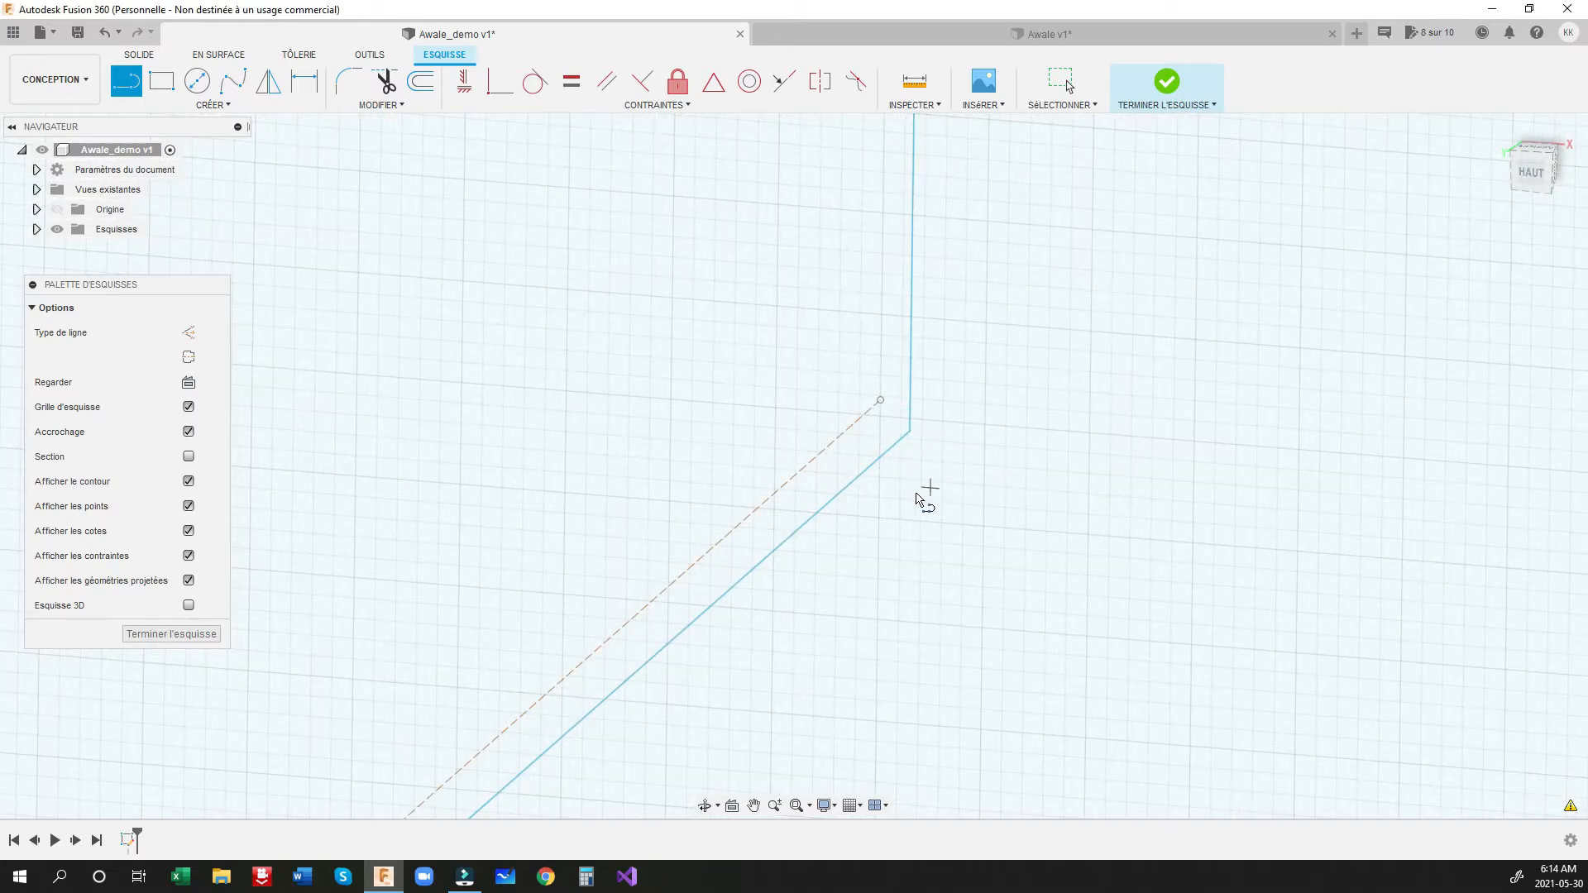
scroll(851, 372, "down", 5)
scroll(659, 295, "down", 8)
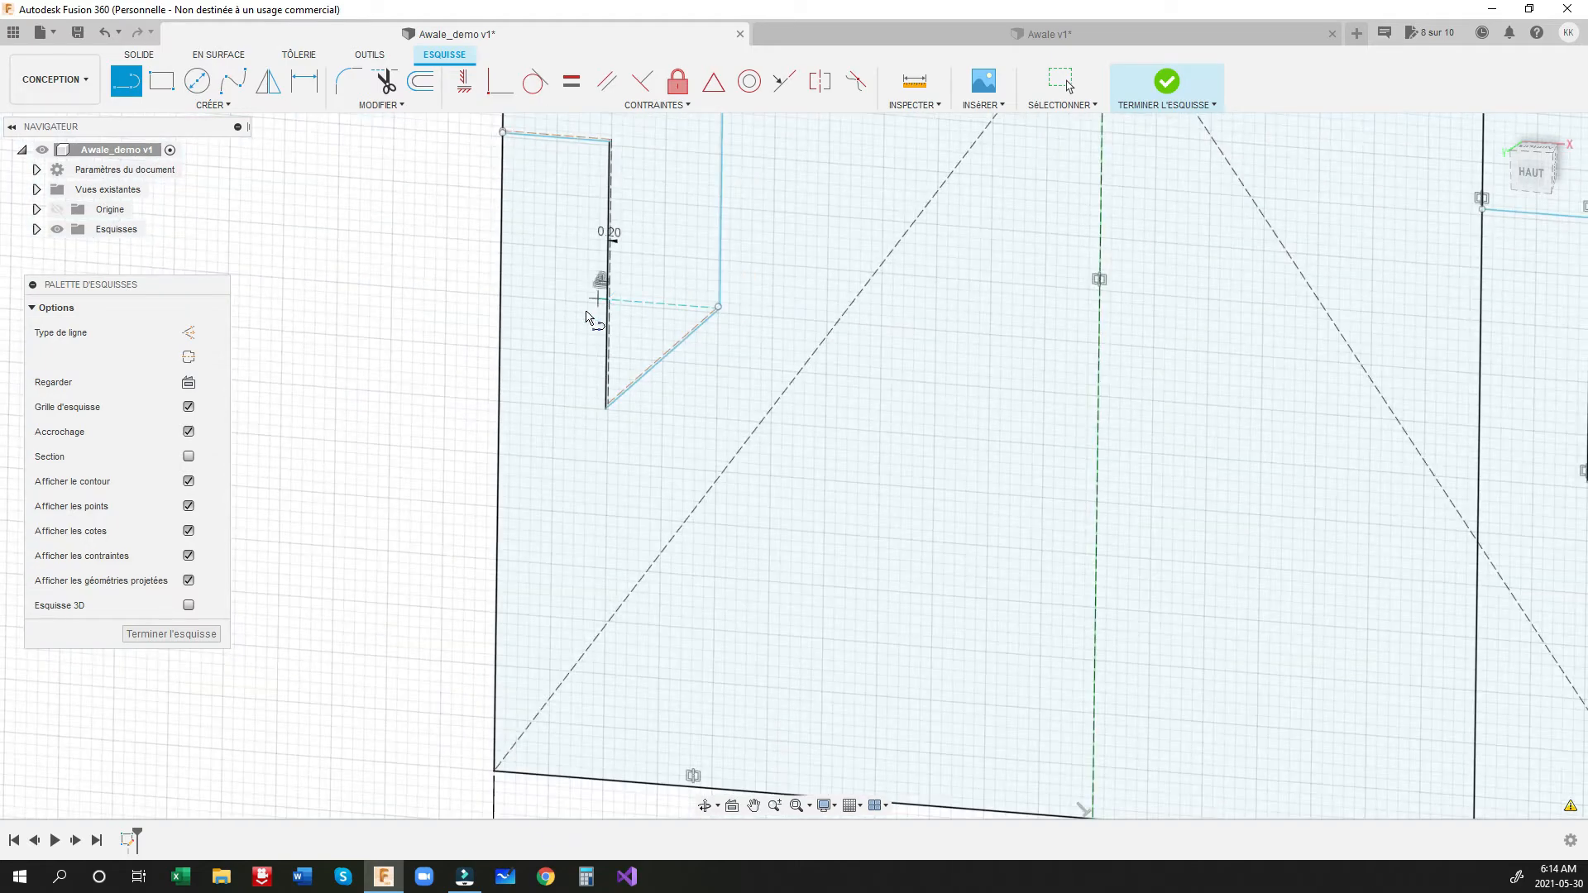
scroll(673, 551, "down", 3)
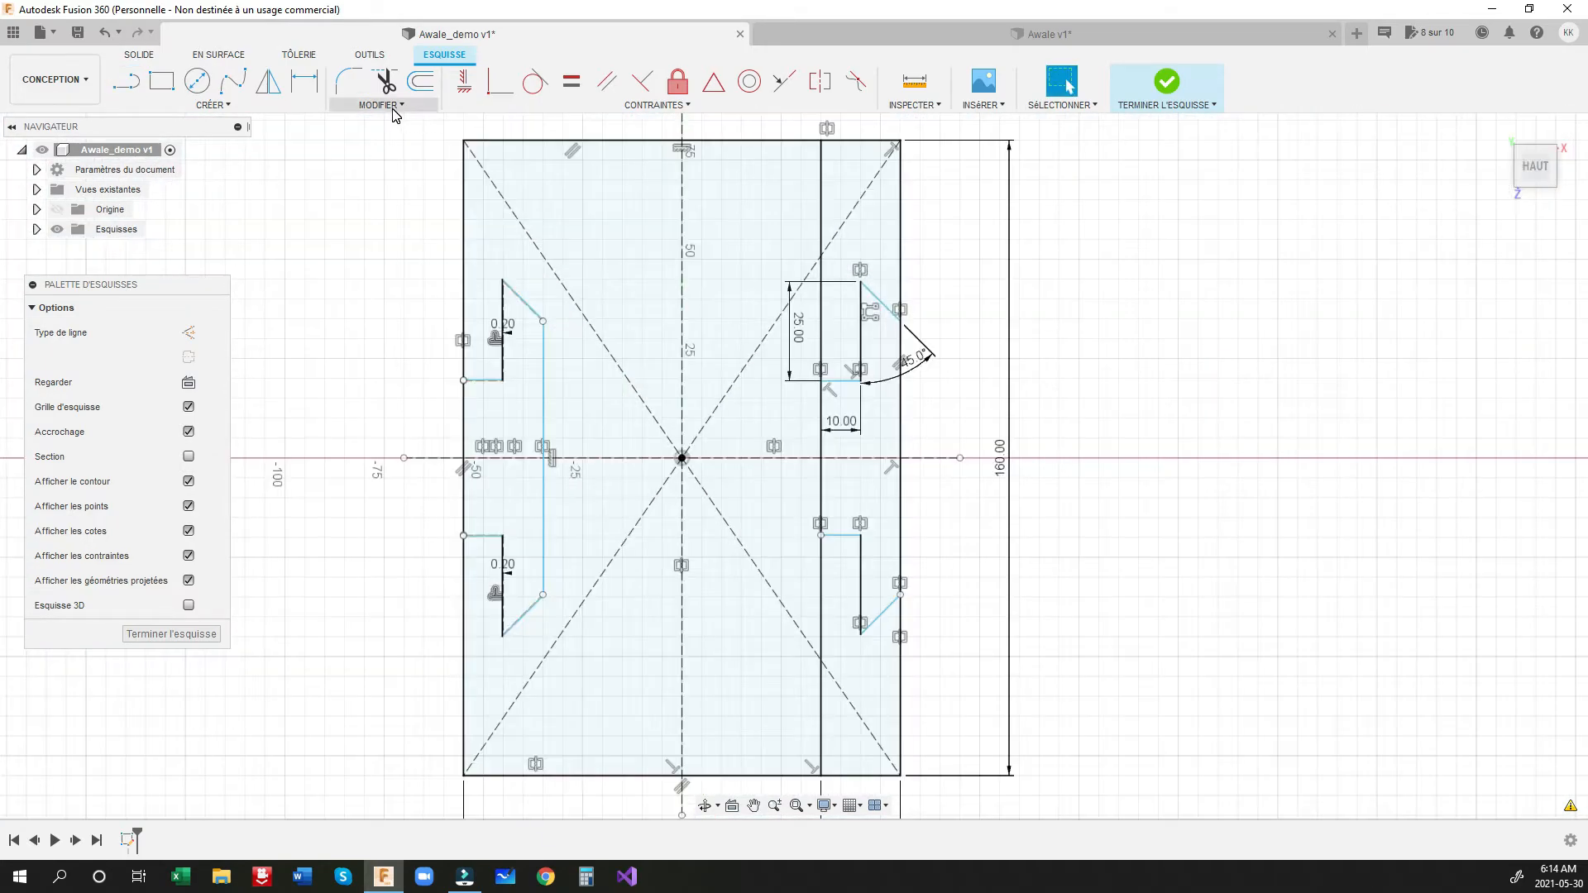
Step: Break the base rectangle's outer edges where they meet the vertical tab line and the tab's corners on the right side
left_click(392, 108)
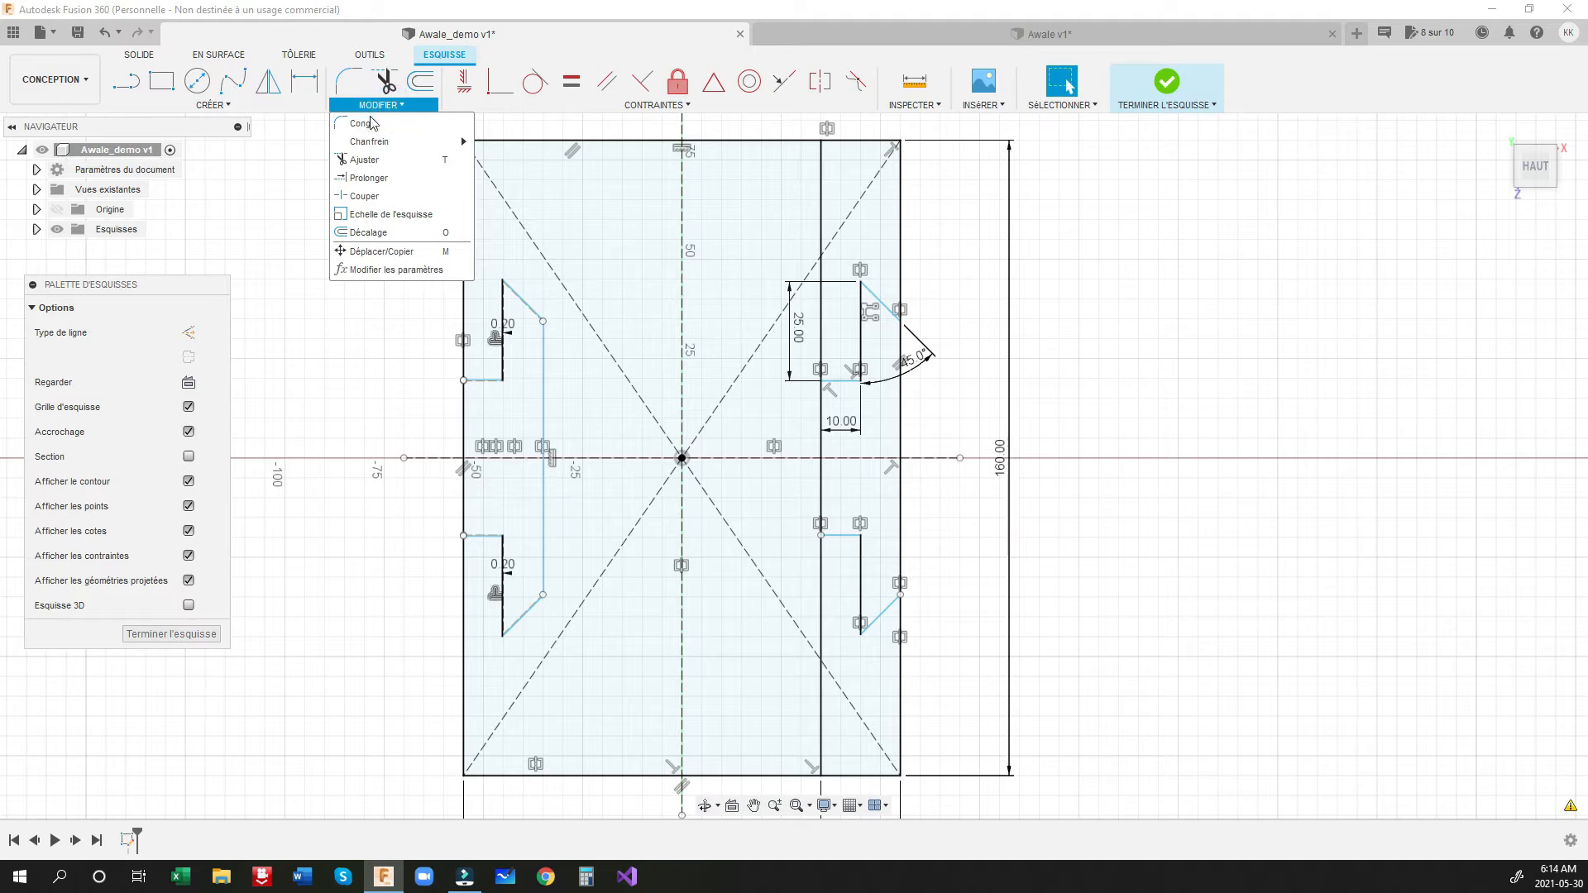
left_click(368, 196)
left_click(743, 340)
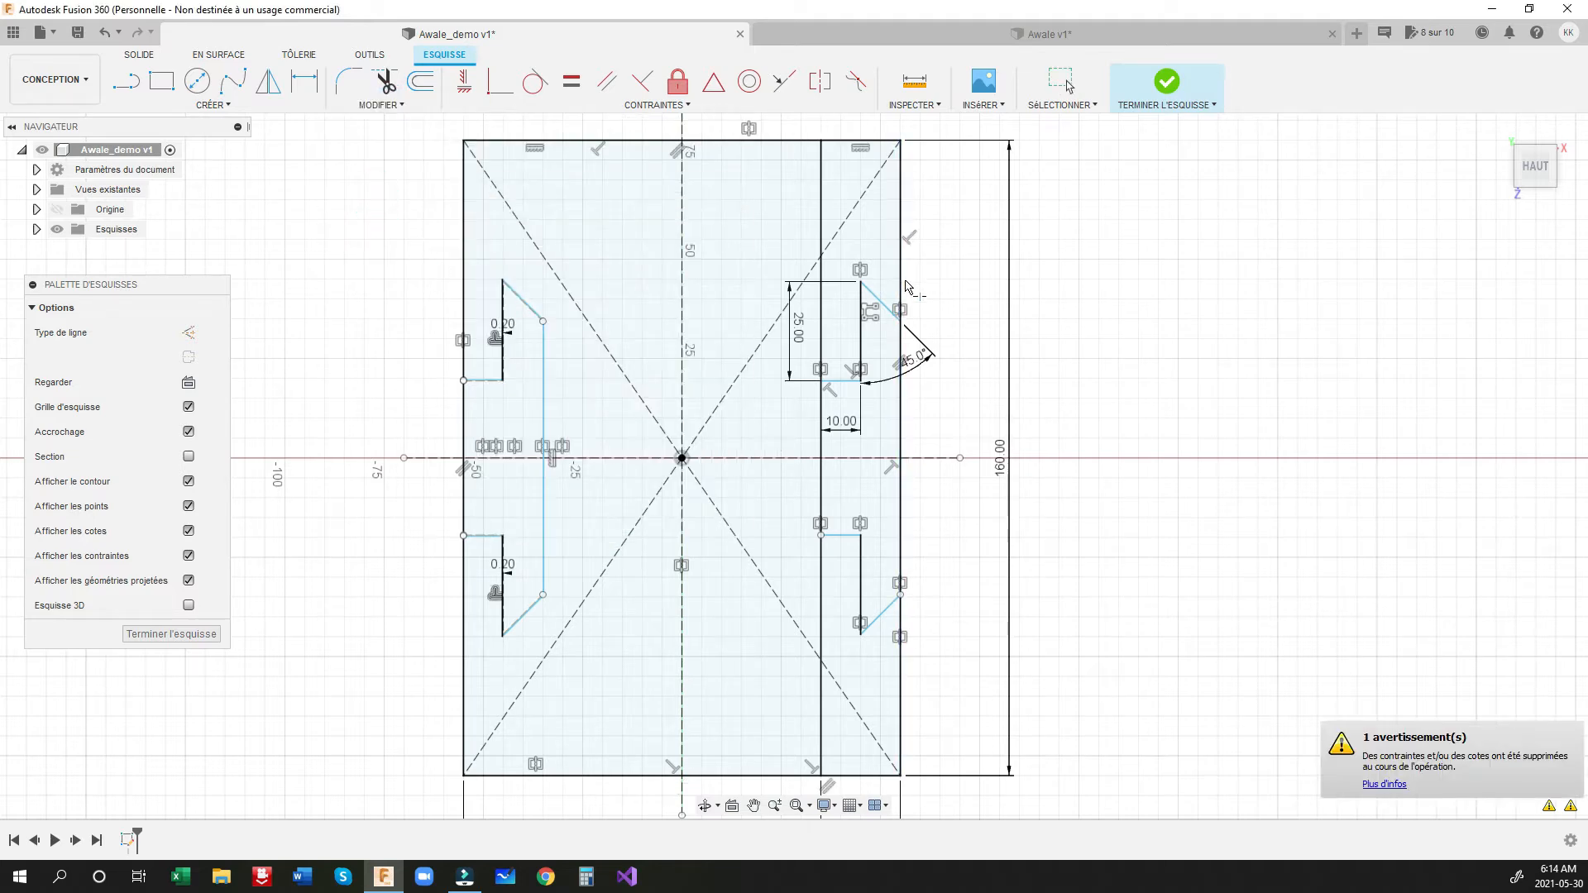
left_click(902, 290)
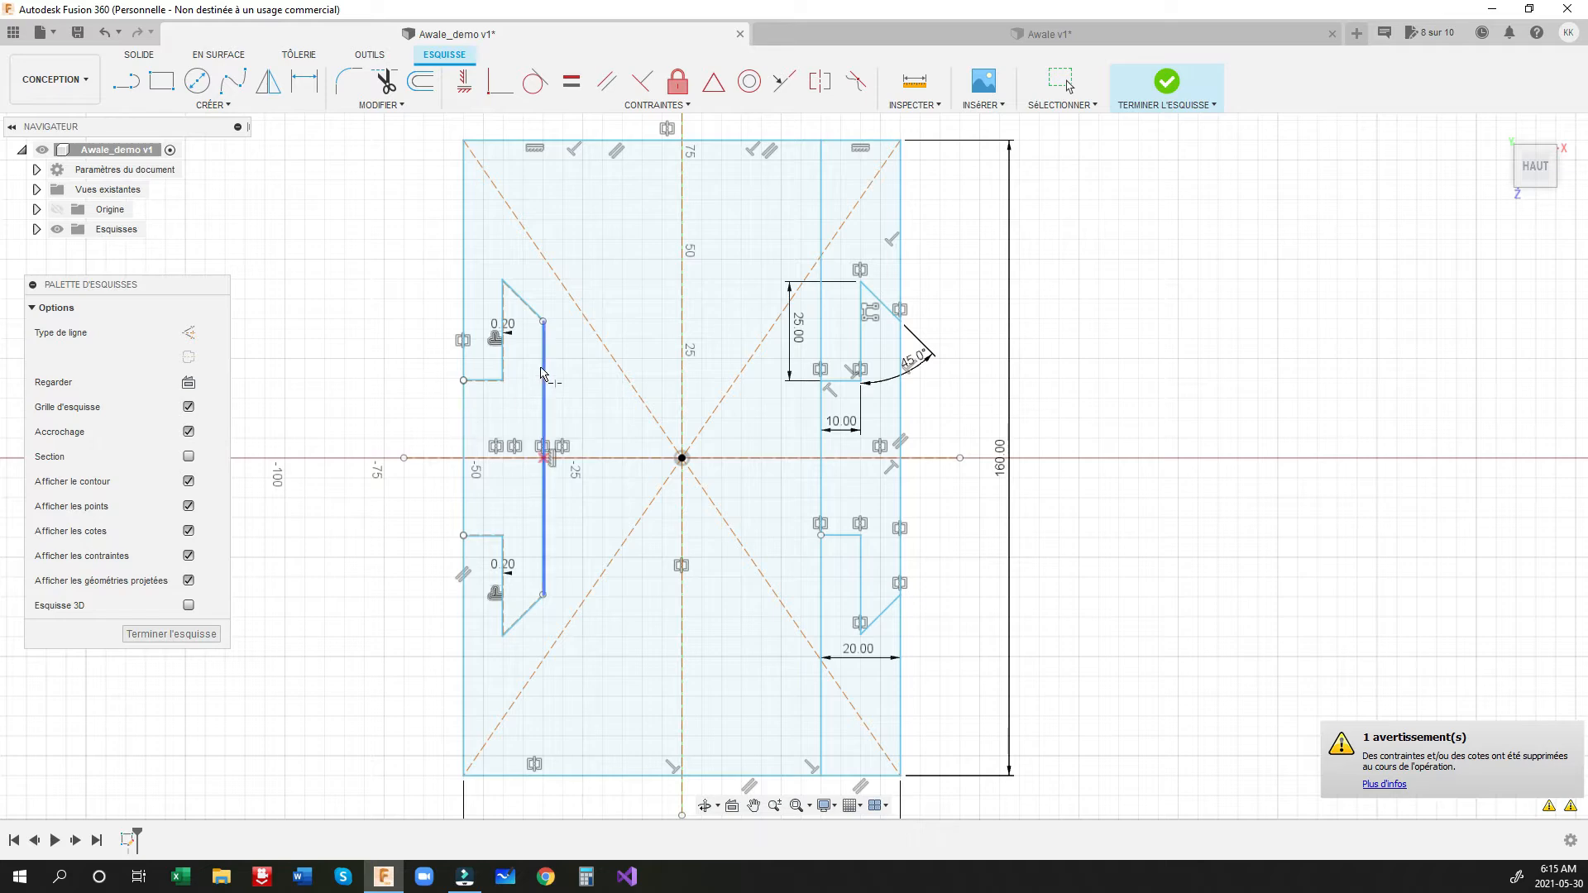
key("Escape")
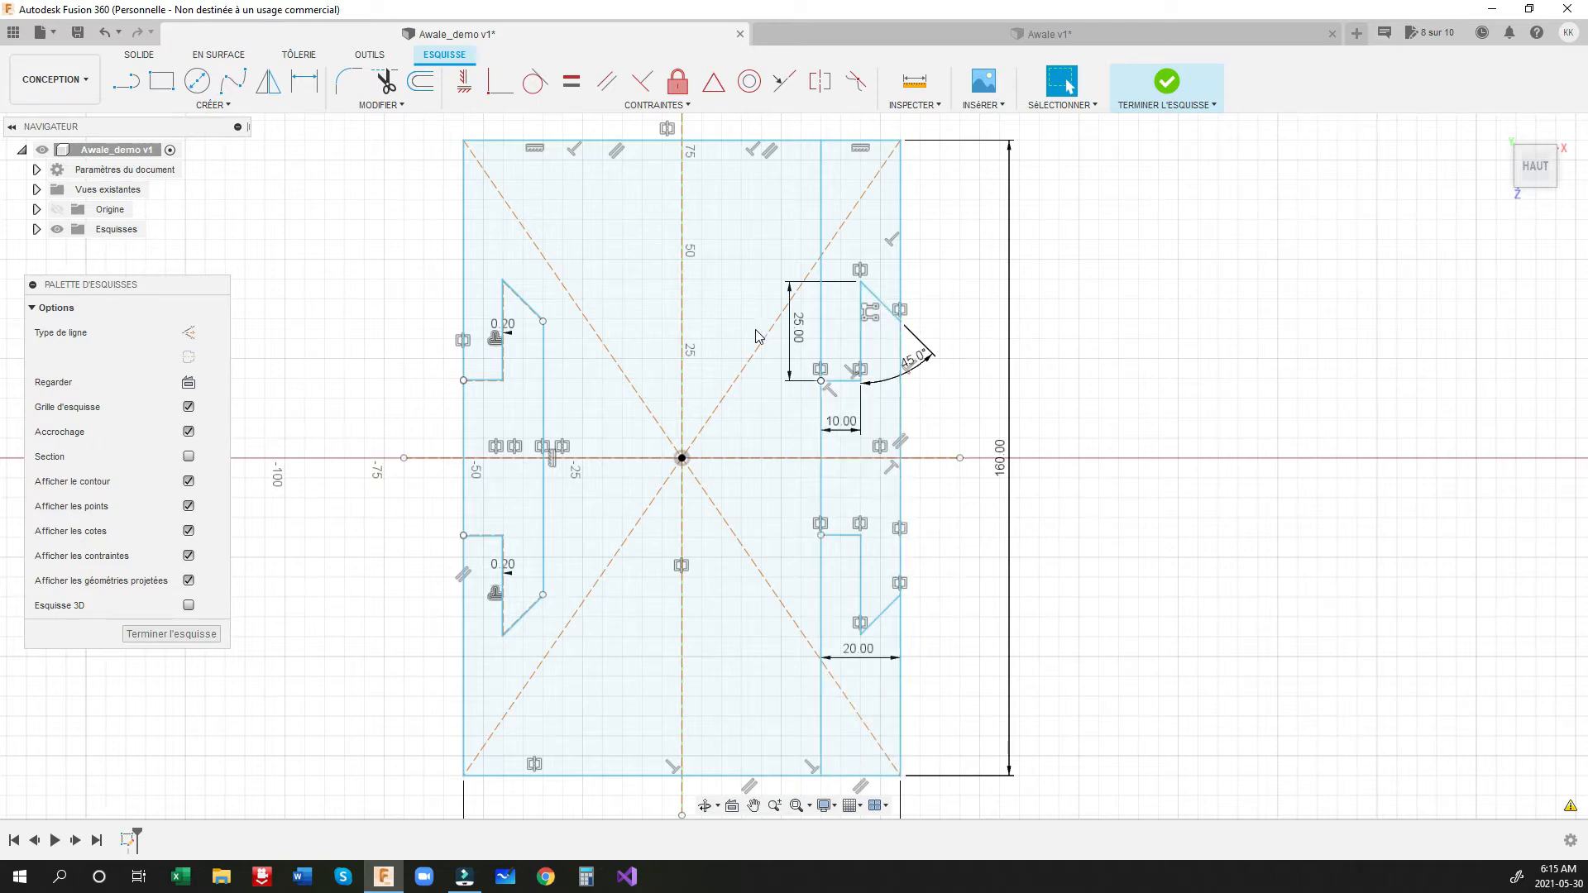
Step: Convert the top, bottom and right outline segments around the tab to construction lines, keeping the tab's own outer edge solid
left_click(879, 142)
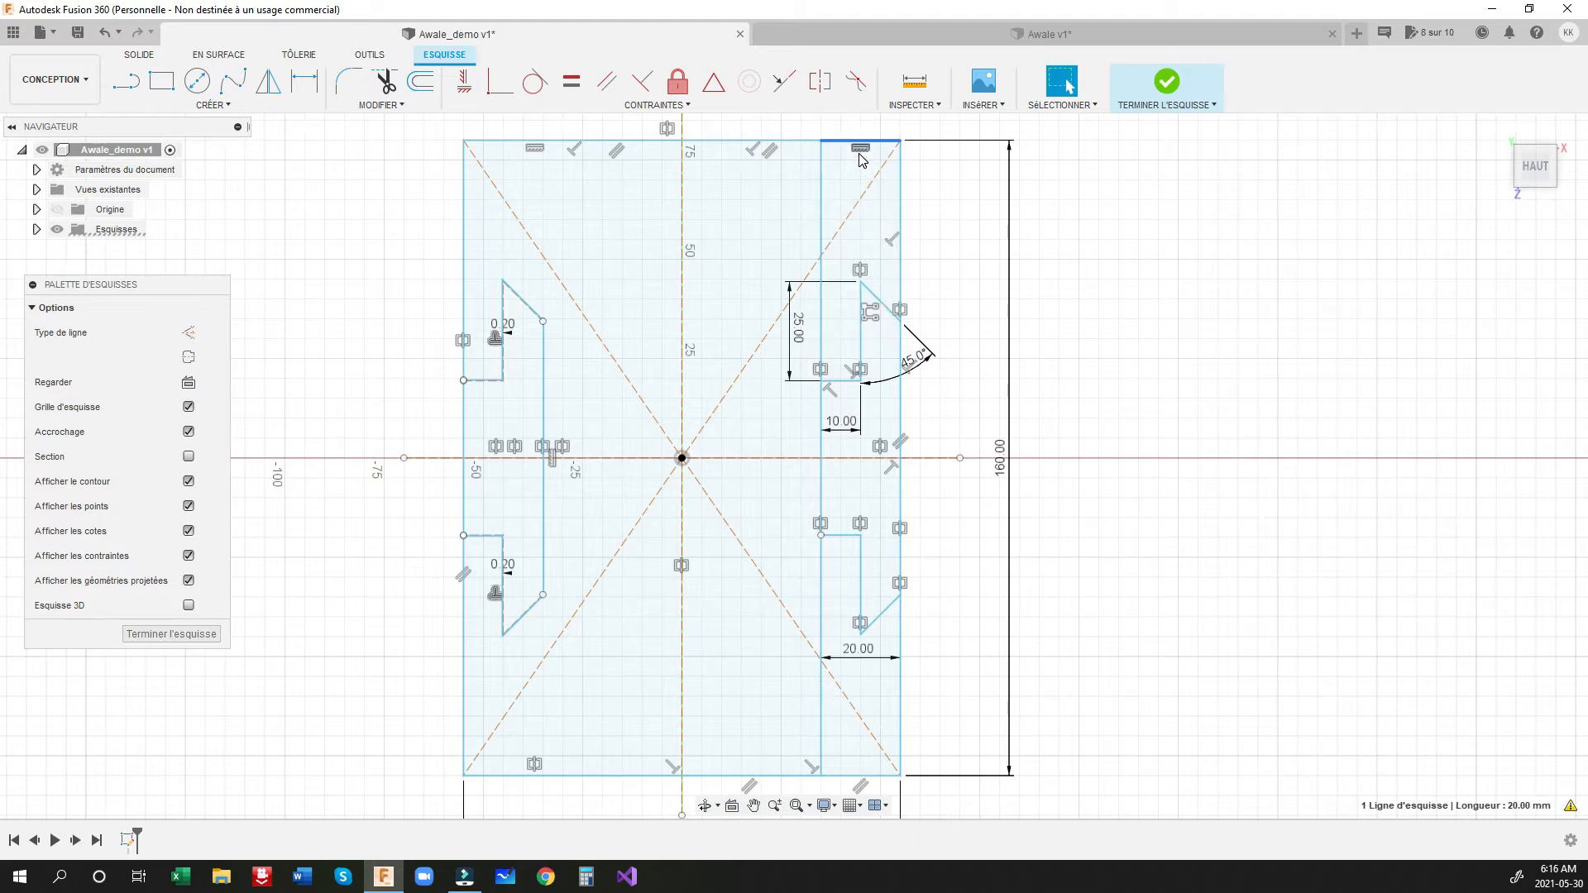
key("x")
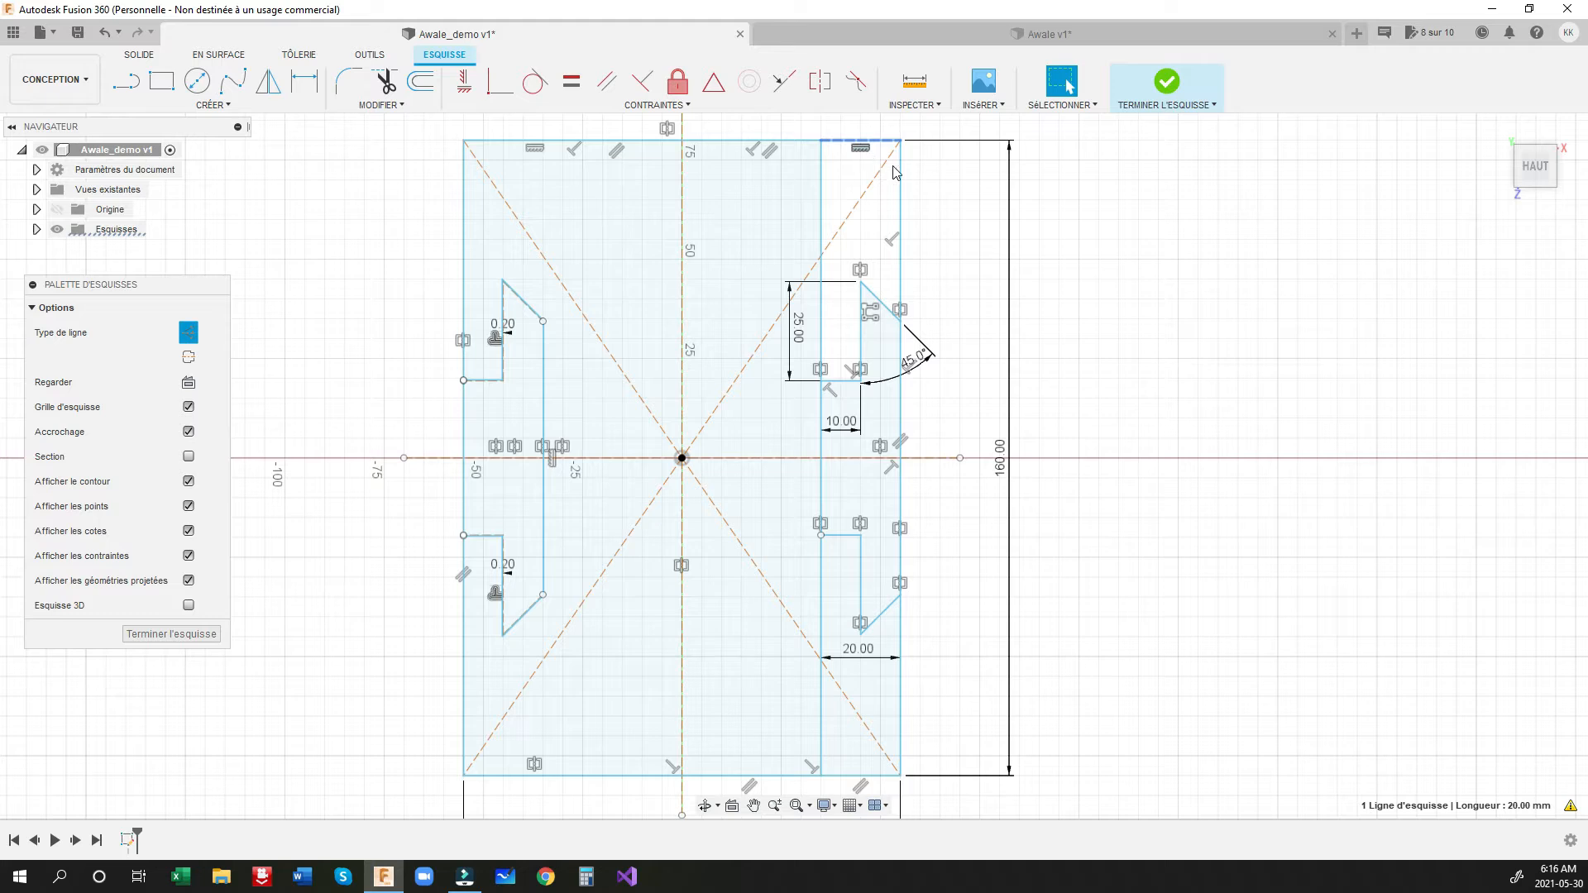
left_click(902, 217)
key("x")
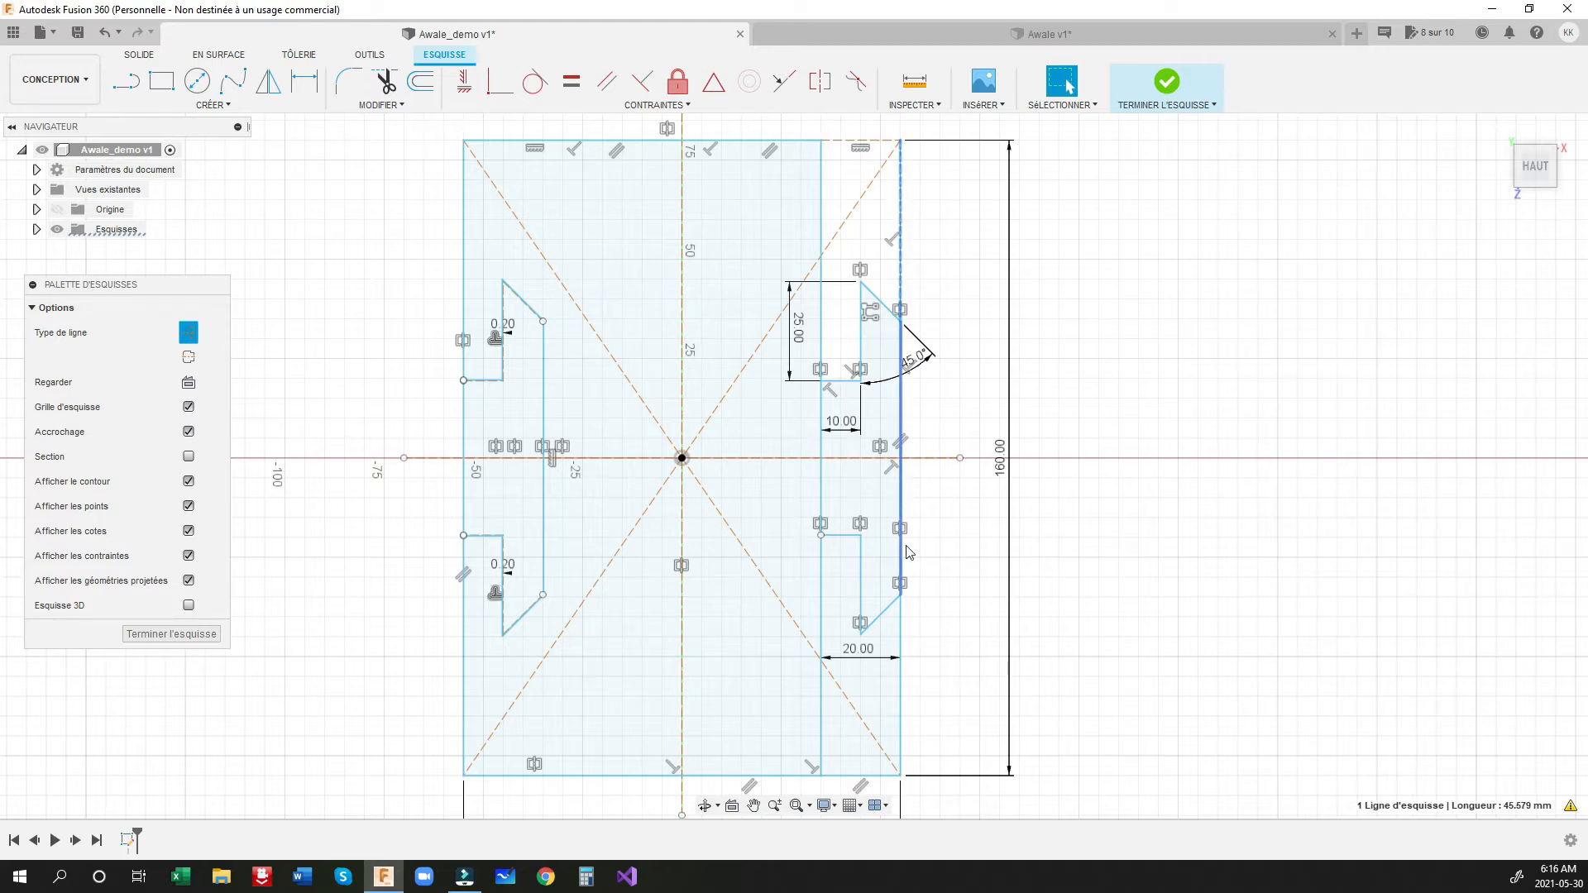
left_click(901, 695)
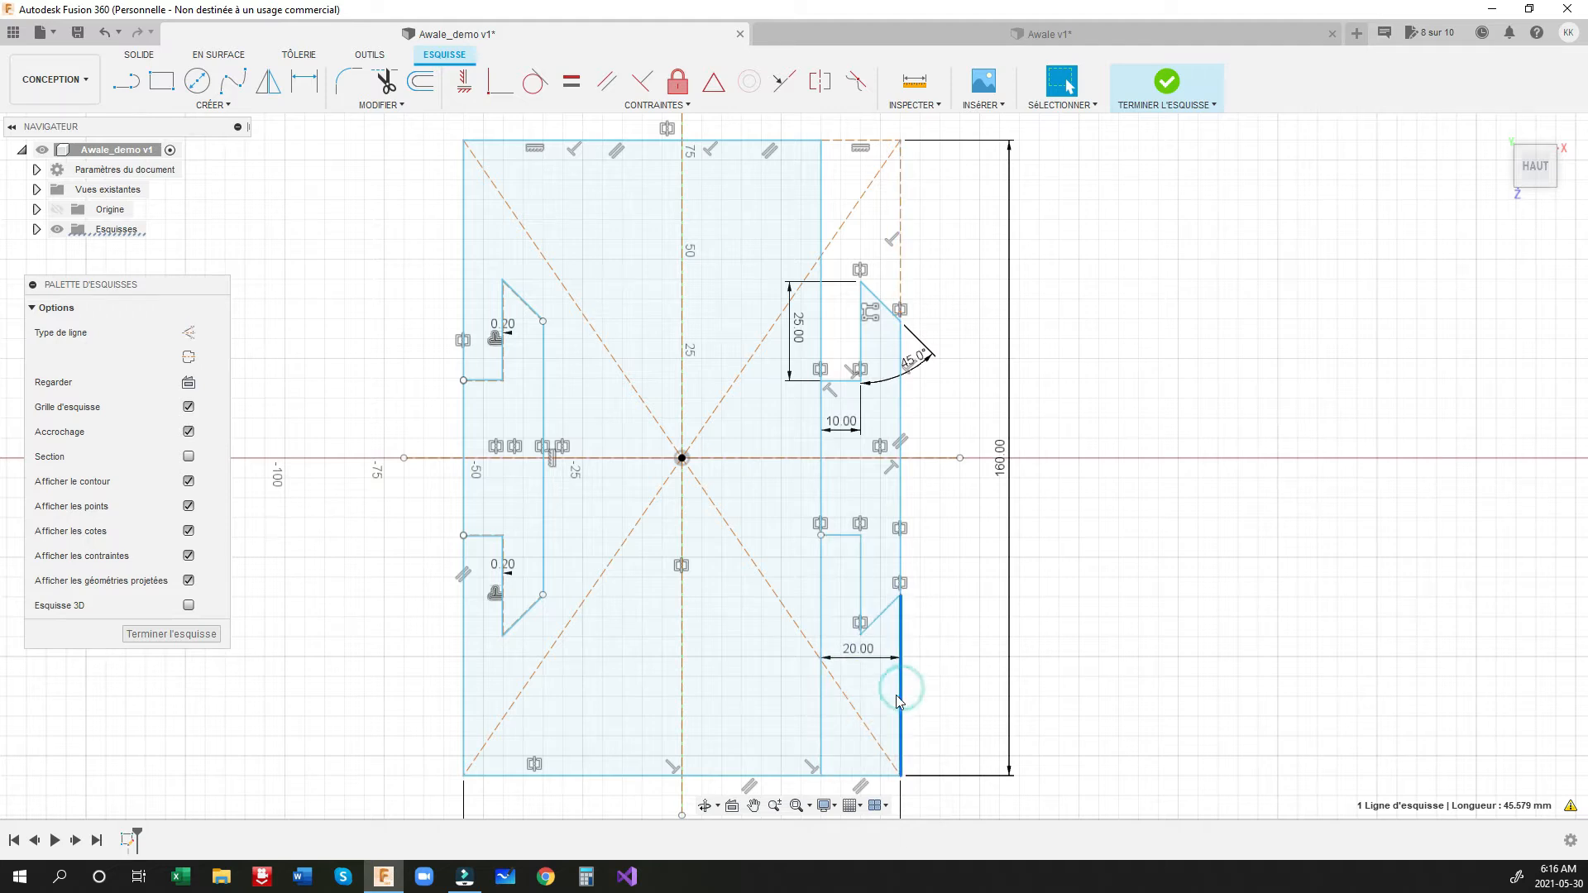
key("x")
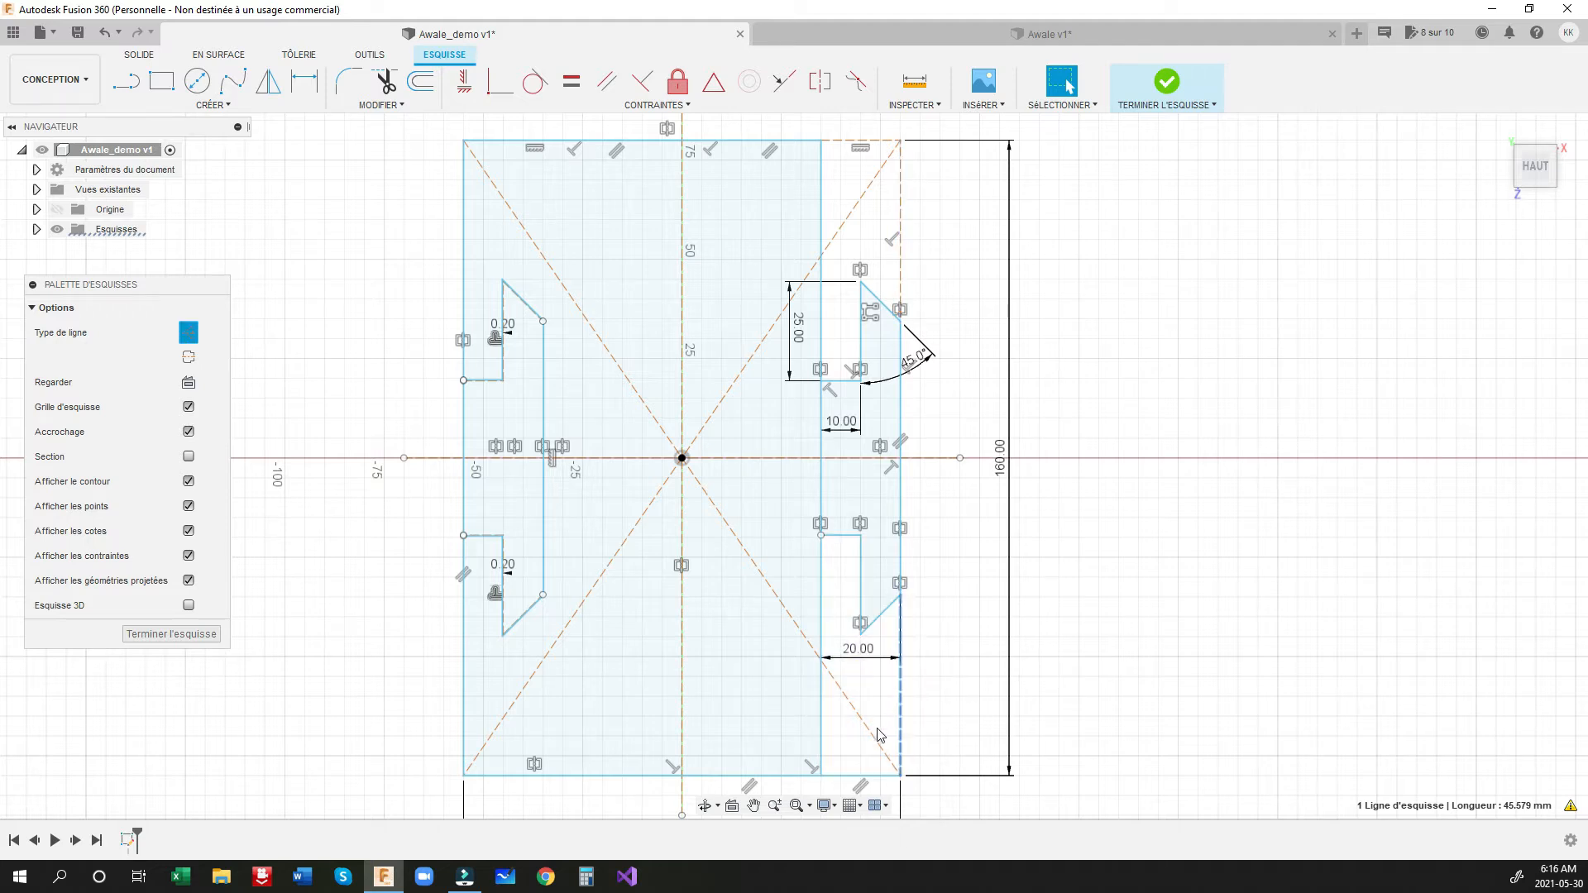
left_click(856, 776)
key("x")
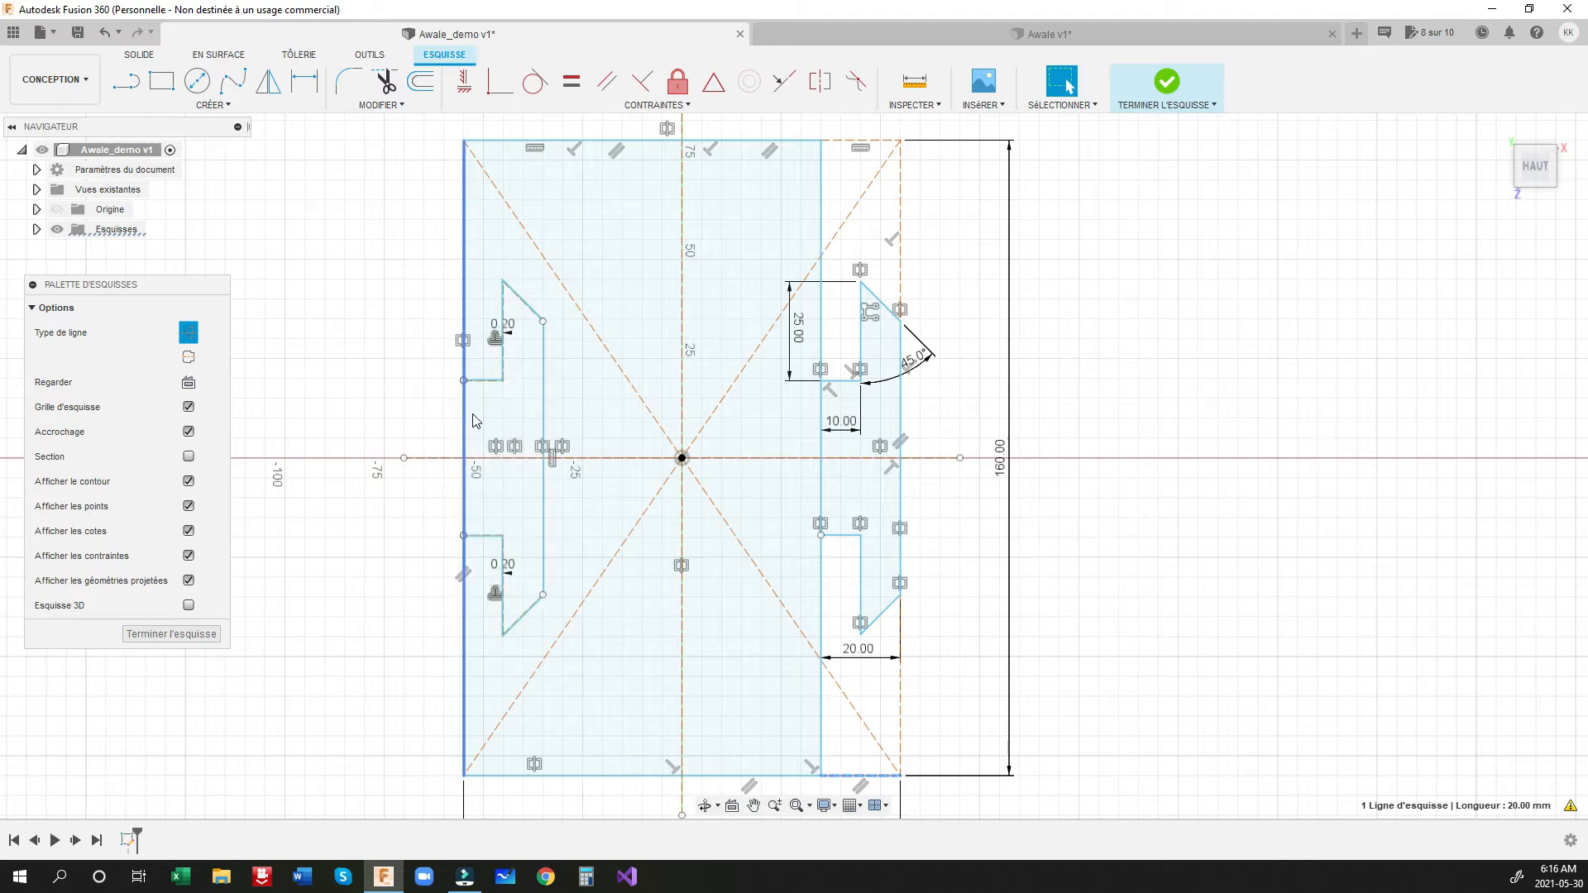
Step: Trim both portions of the base's left edge between the upper and lower slot profiles to open the slot
left_click(383, 112)
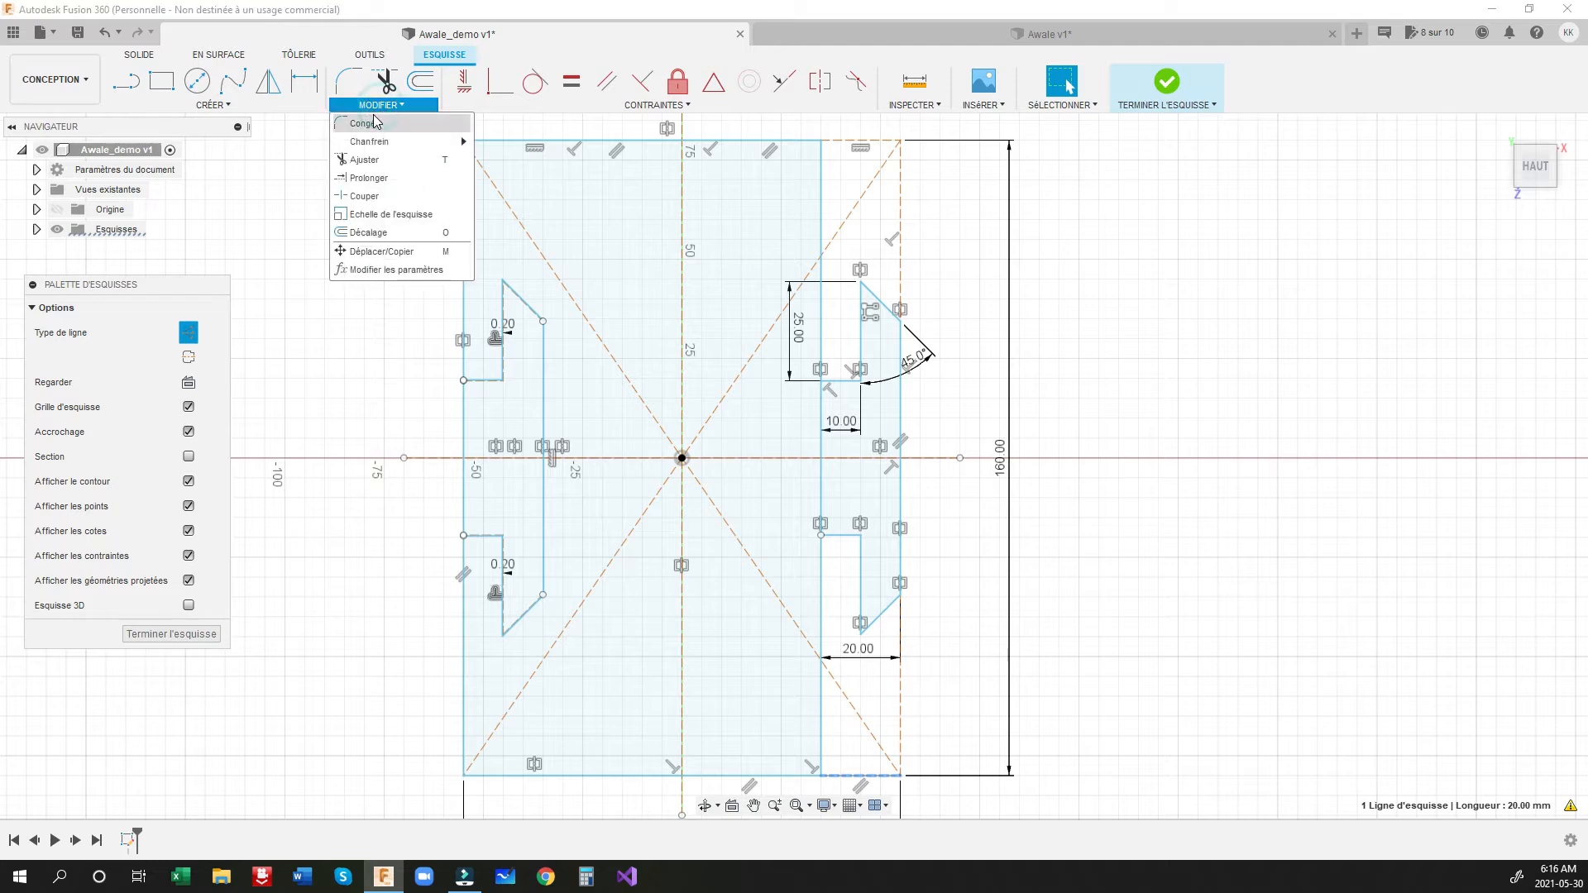
left_click(386, 80)
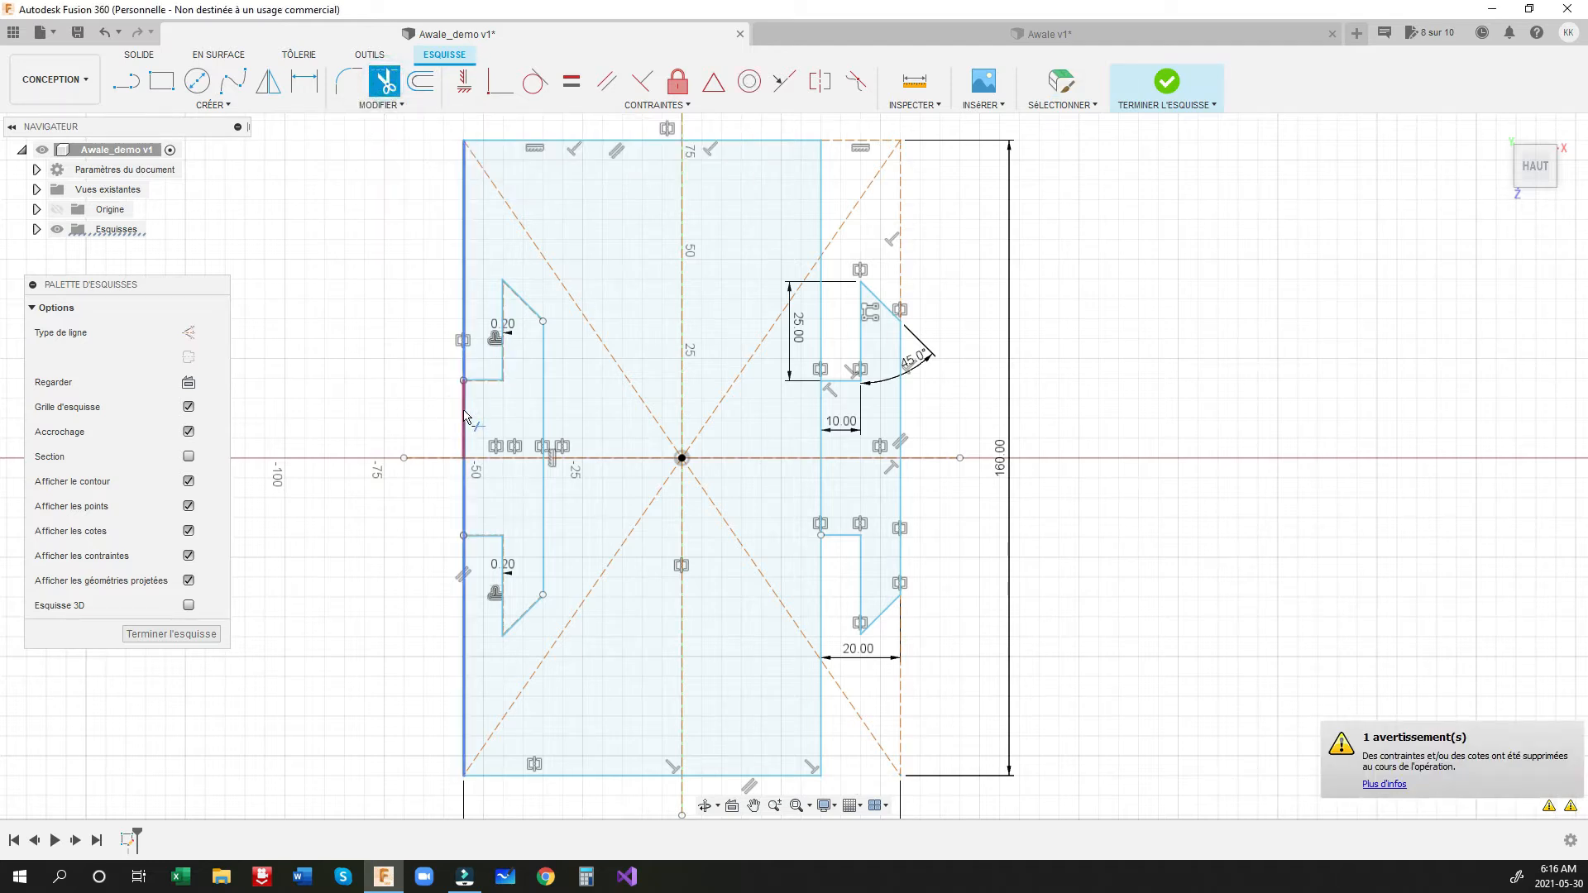
left_click(463, 420)
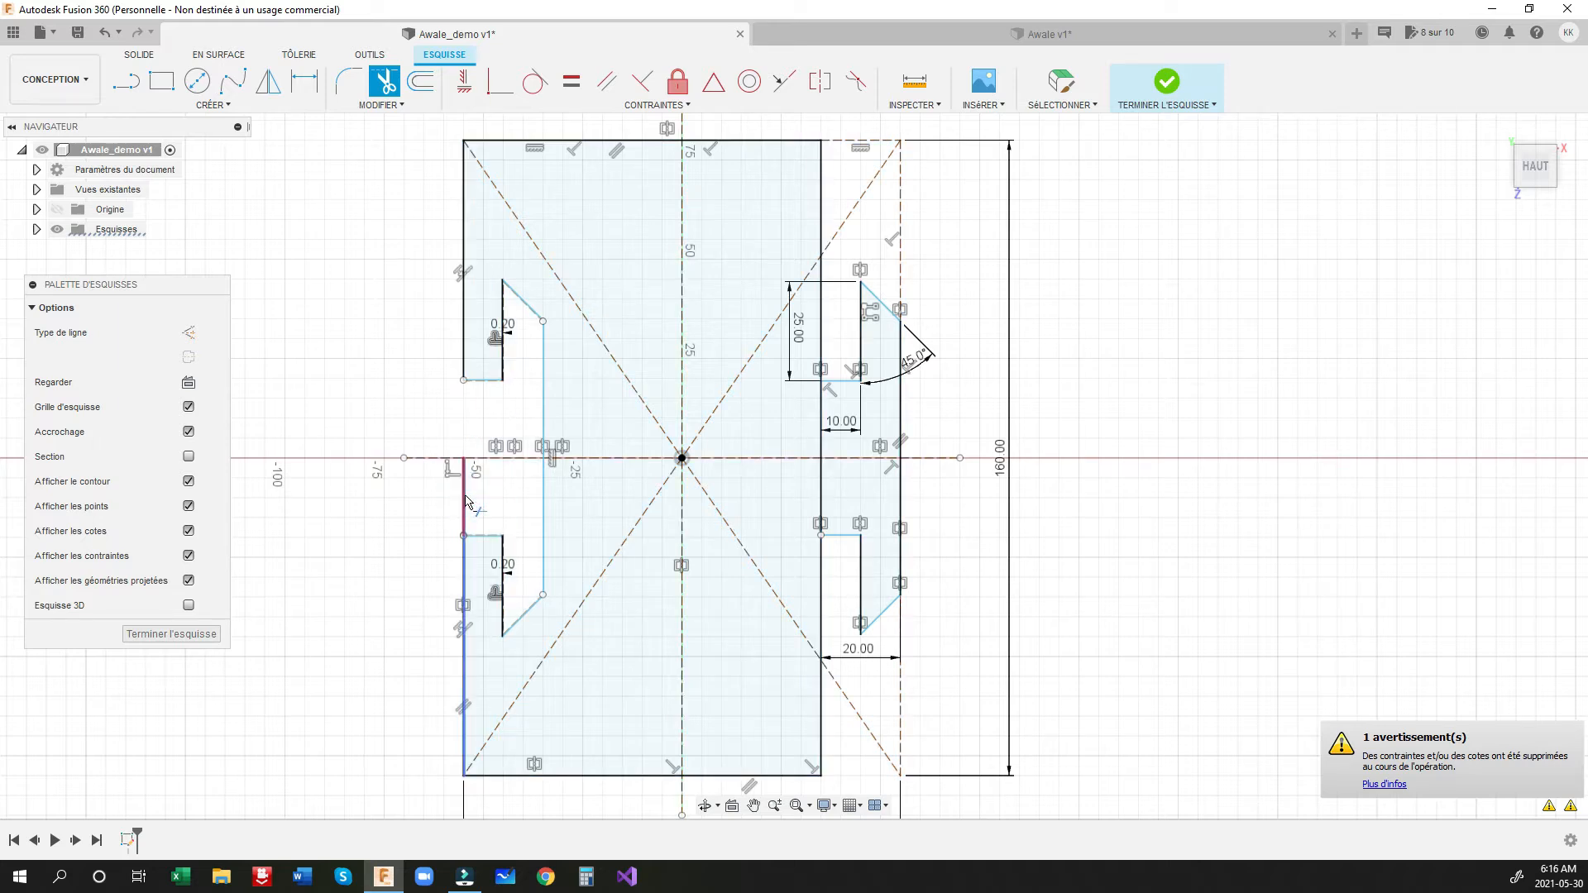
left_click(465, 501)
scroll(473, 503, "down", 2)
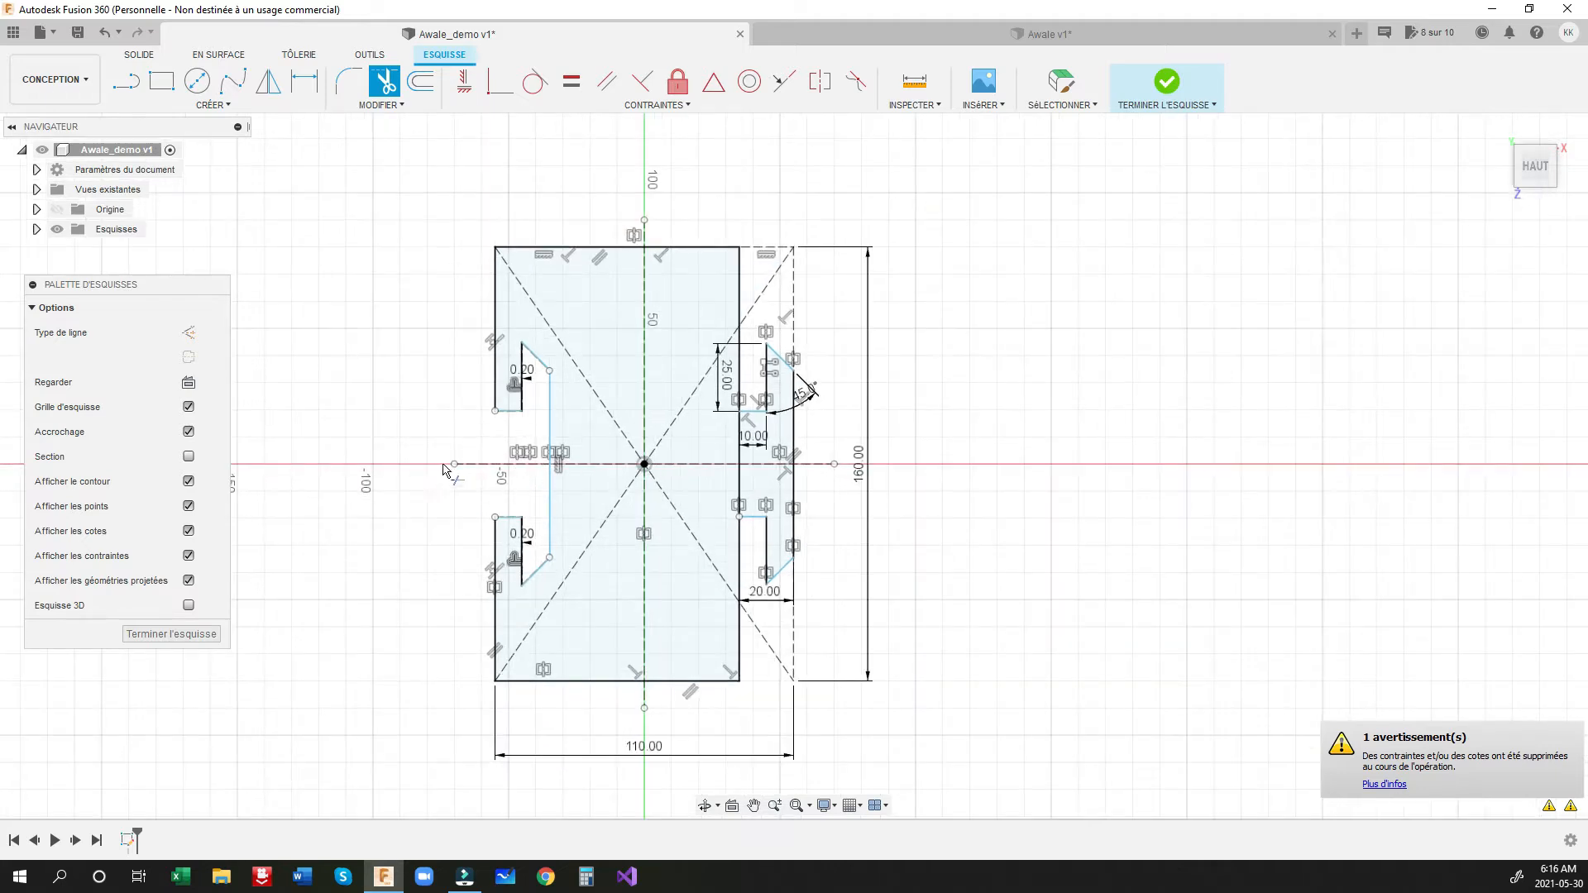
scroll(488, 467, "down", 3)
scroll(495, 437, "up", 3)
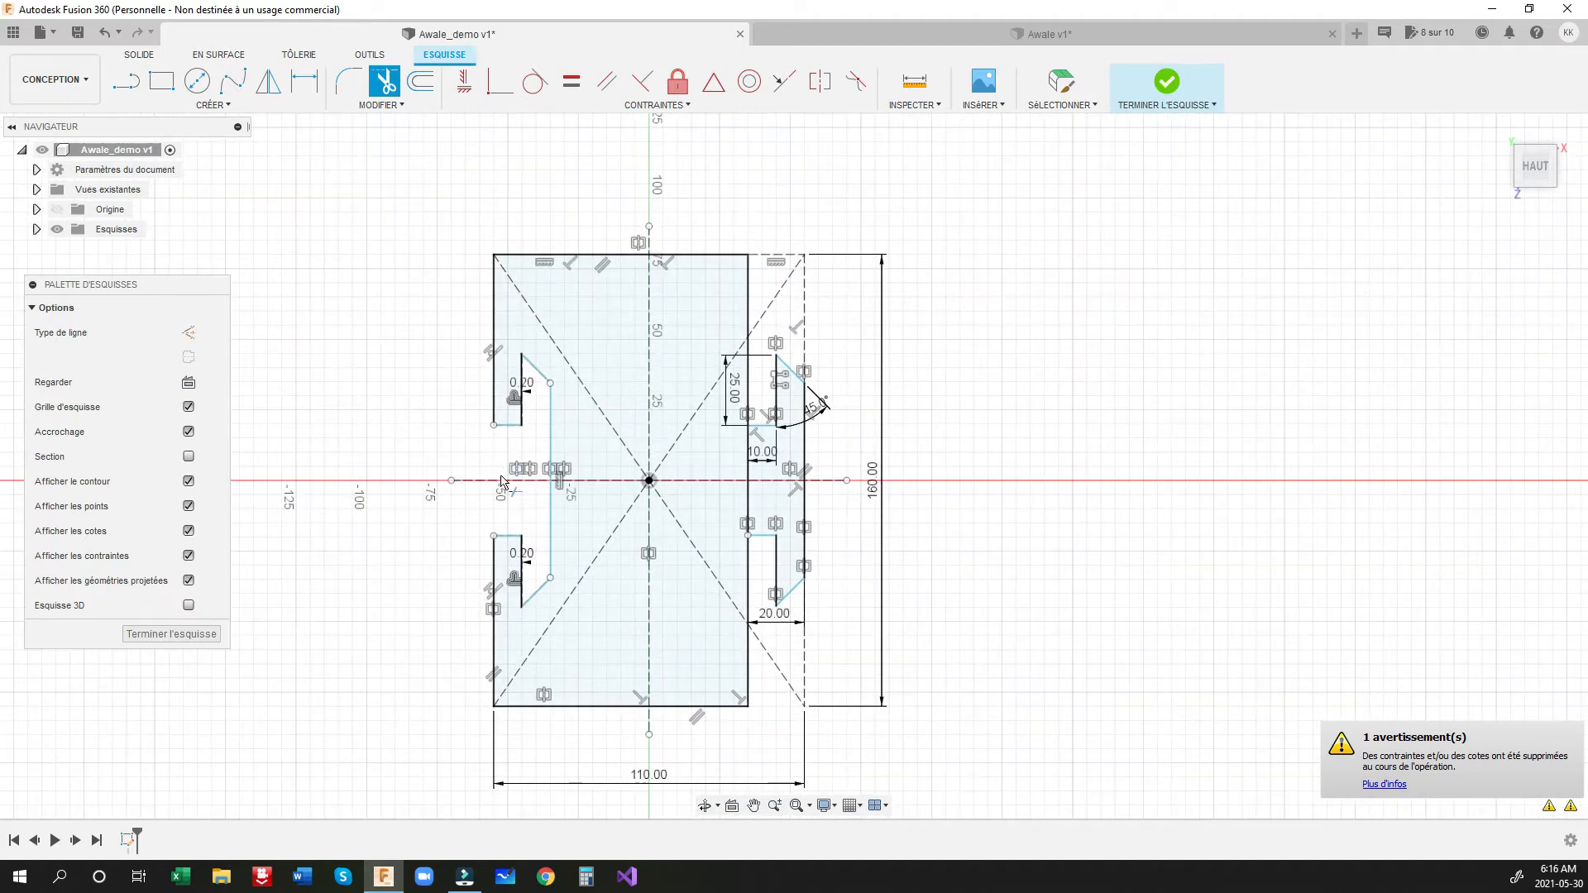
Step: Trim both portions of the vertical line between the tab's two horizontal edges to join the tab to the base
scroll(530, 513, "up", 2)
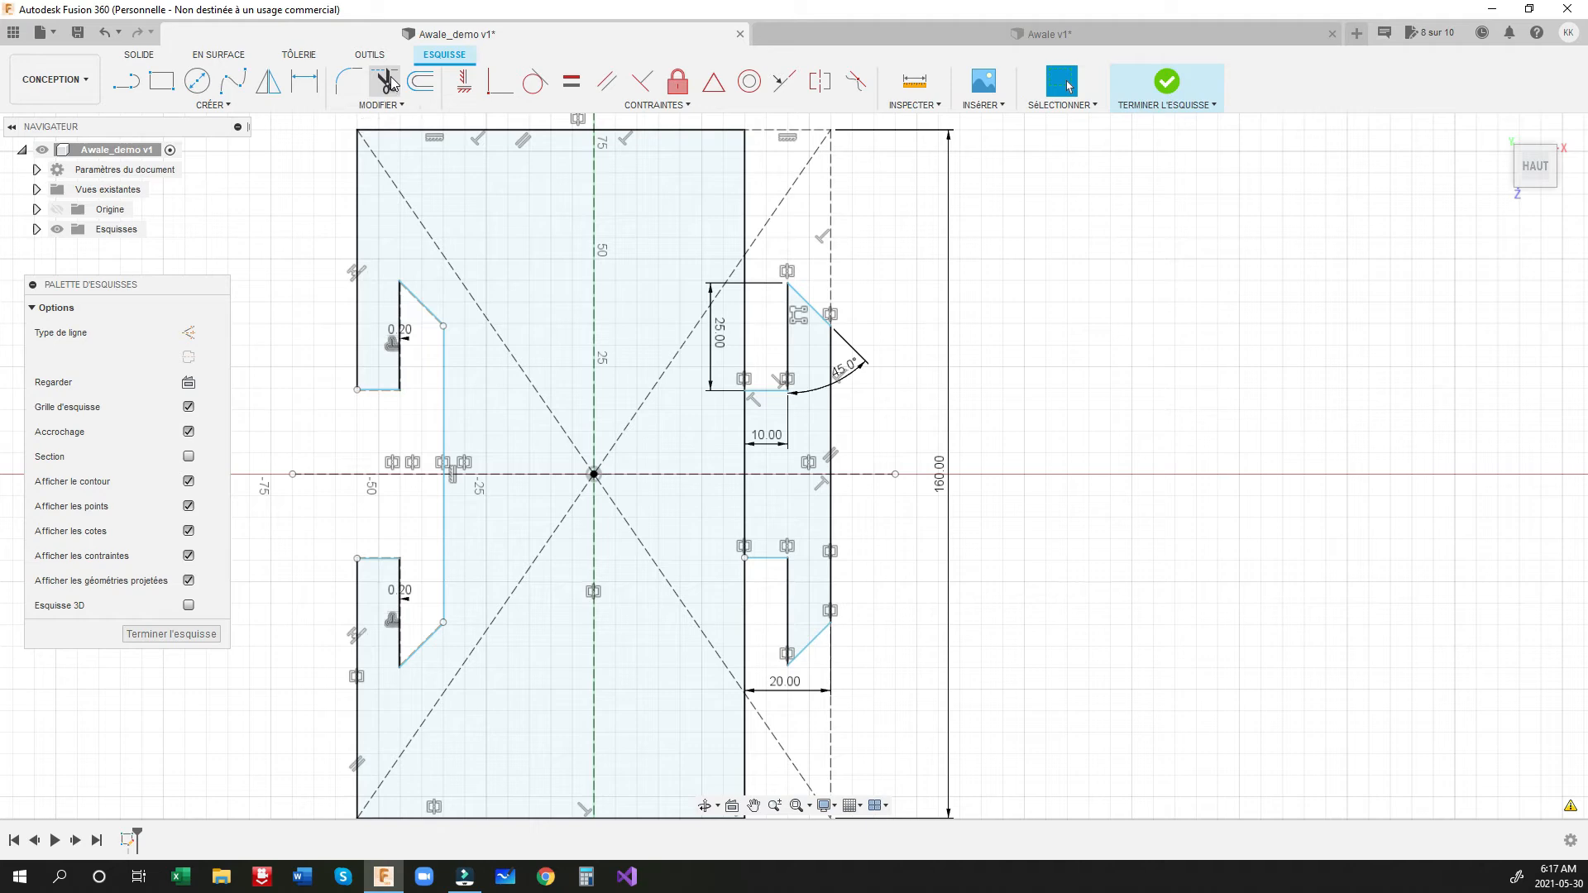
left_click(742, 406)
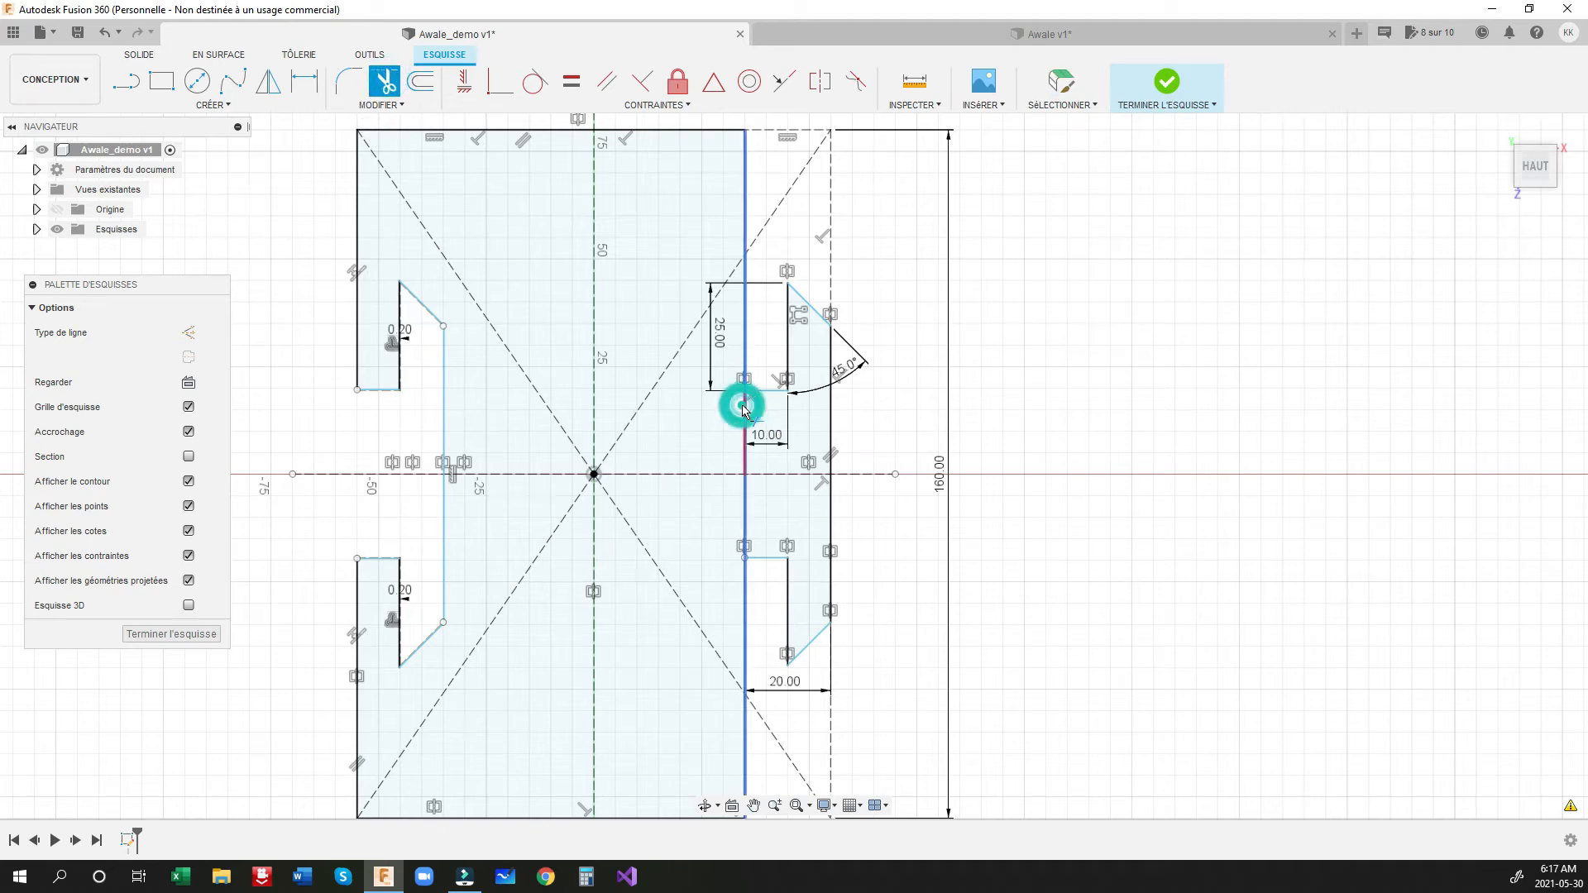
left_click(745, 517)
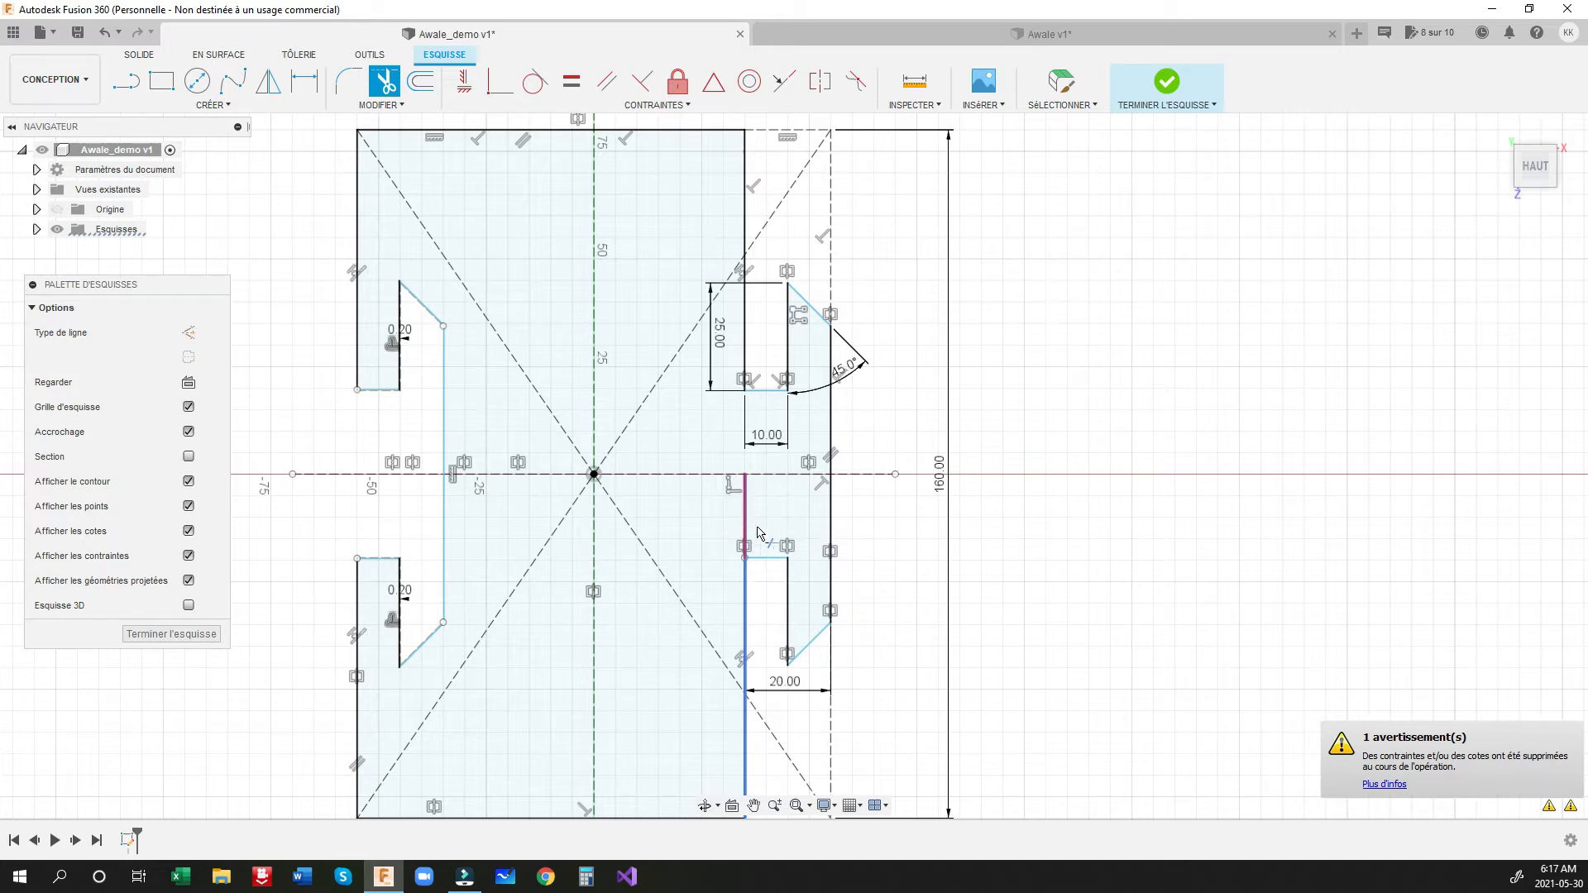
scroll(789, 250, "down", 1)
key("Escape")
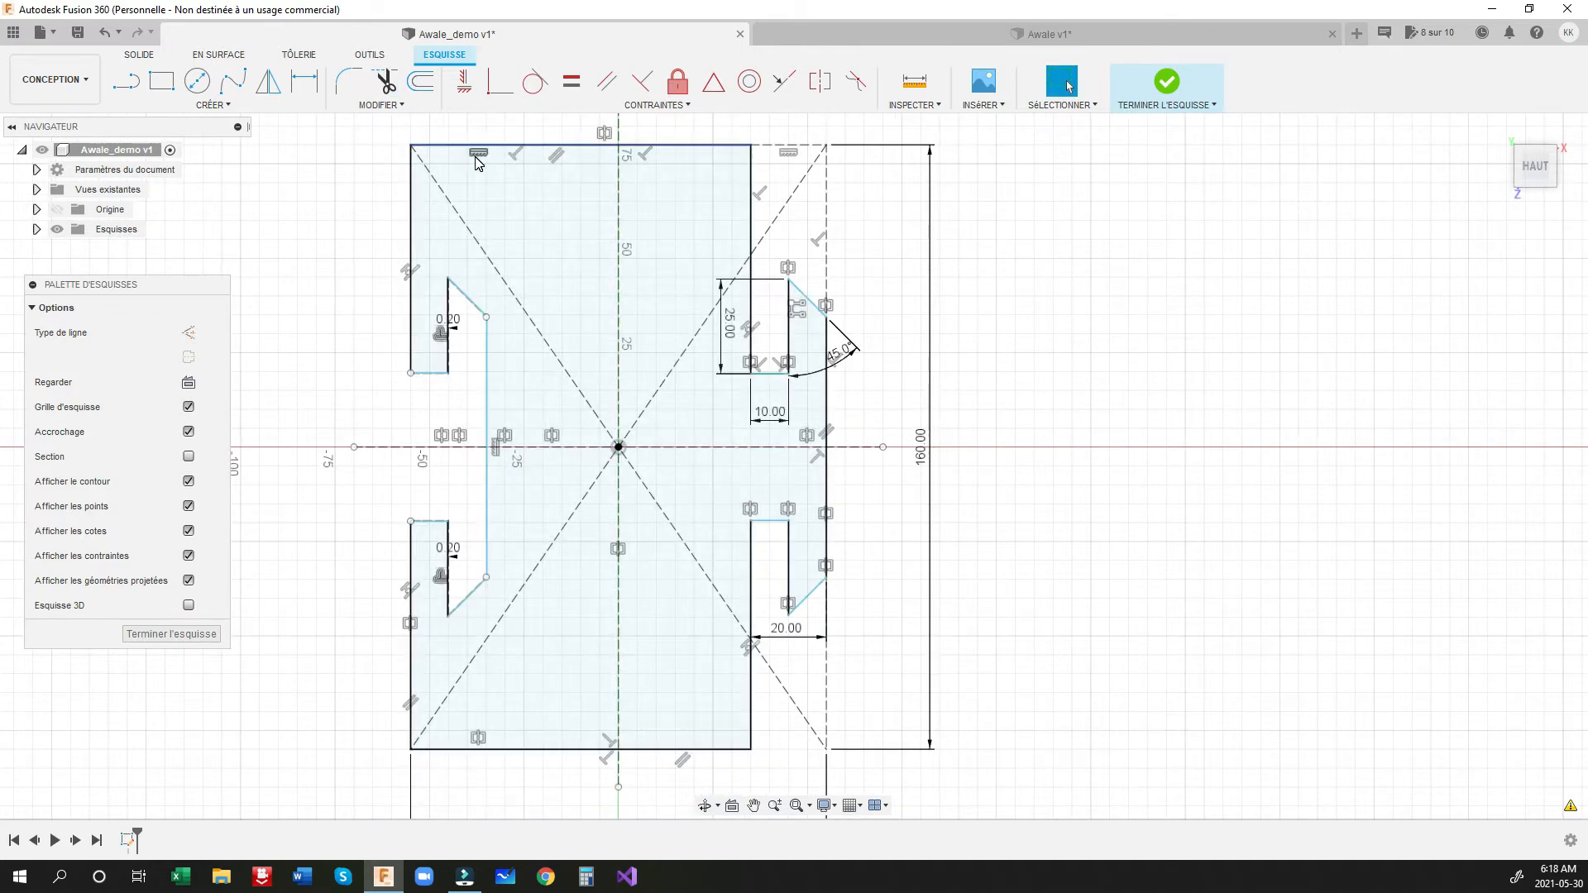
Step: Fillet the upper-left corner of the base outline with a 5 mm radius
left_click(374, 106)
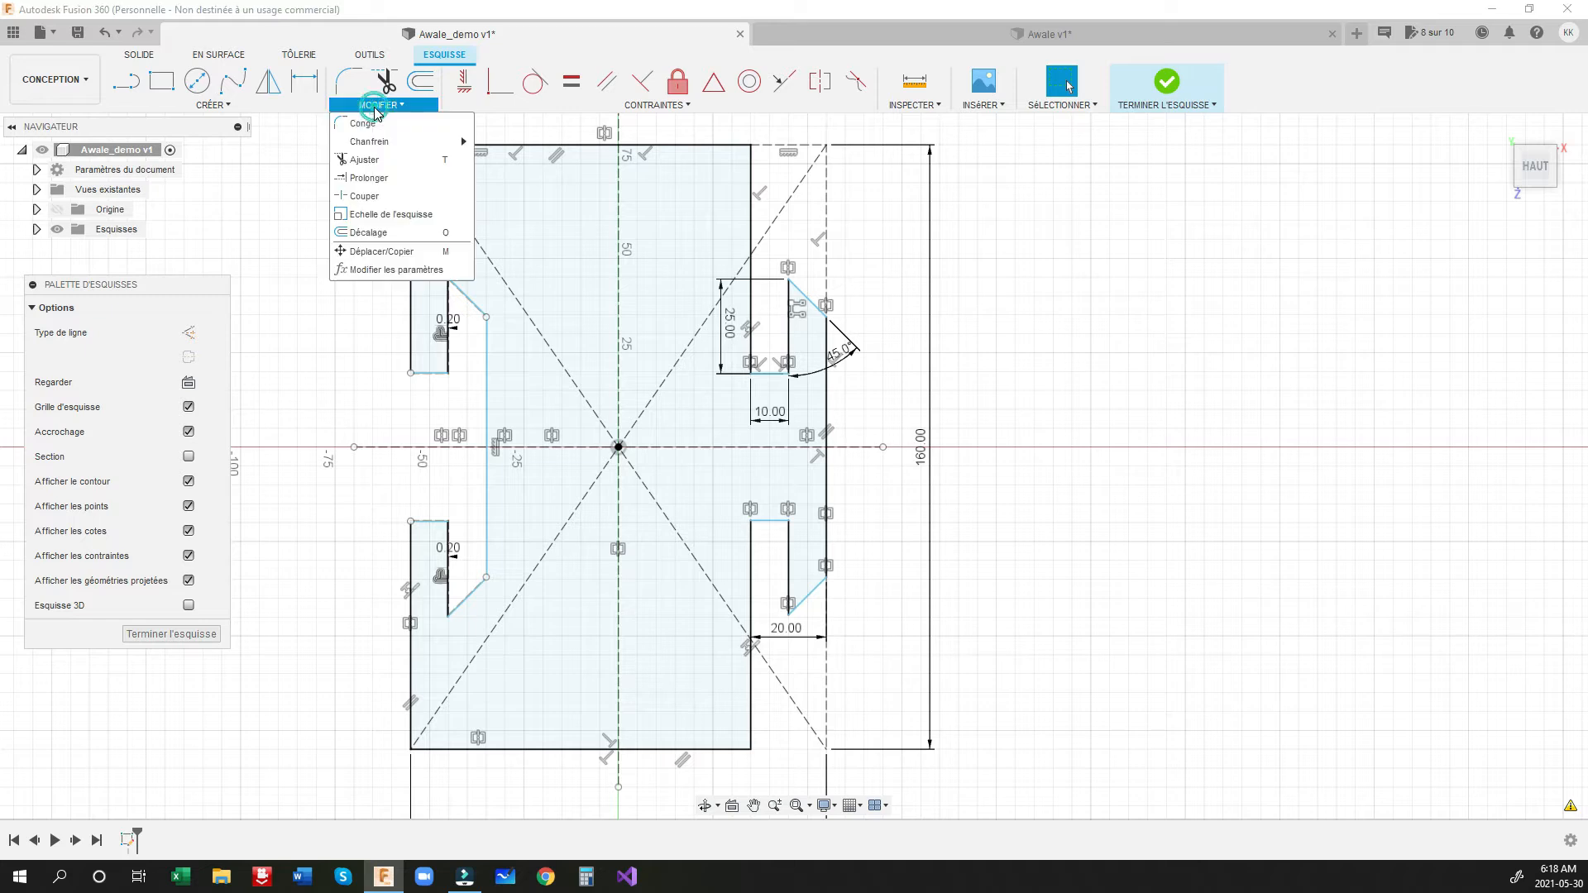
left_click(369, 132)
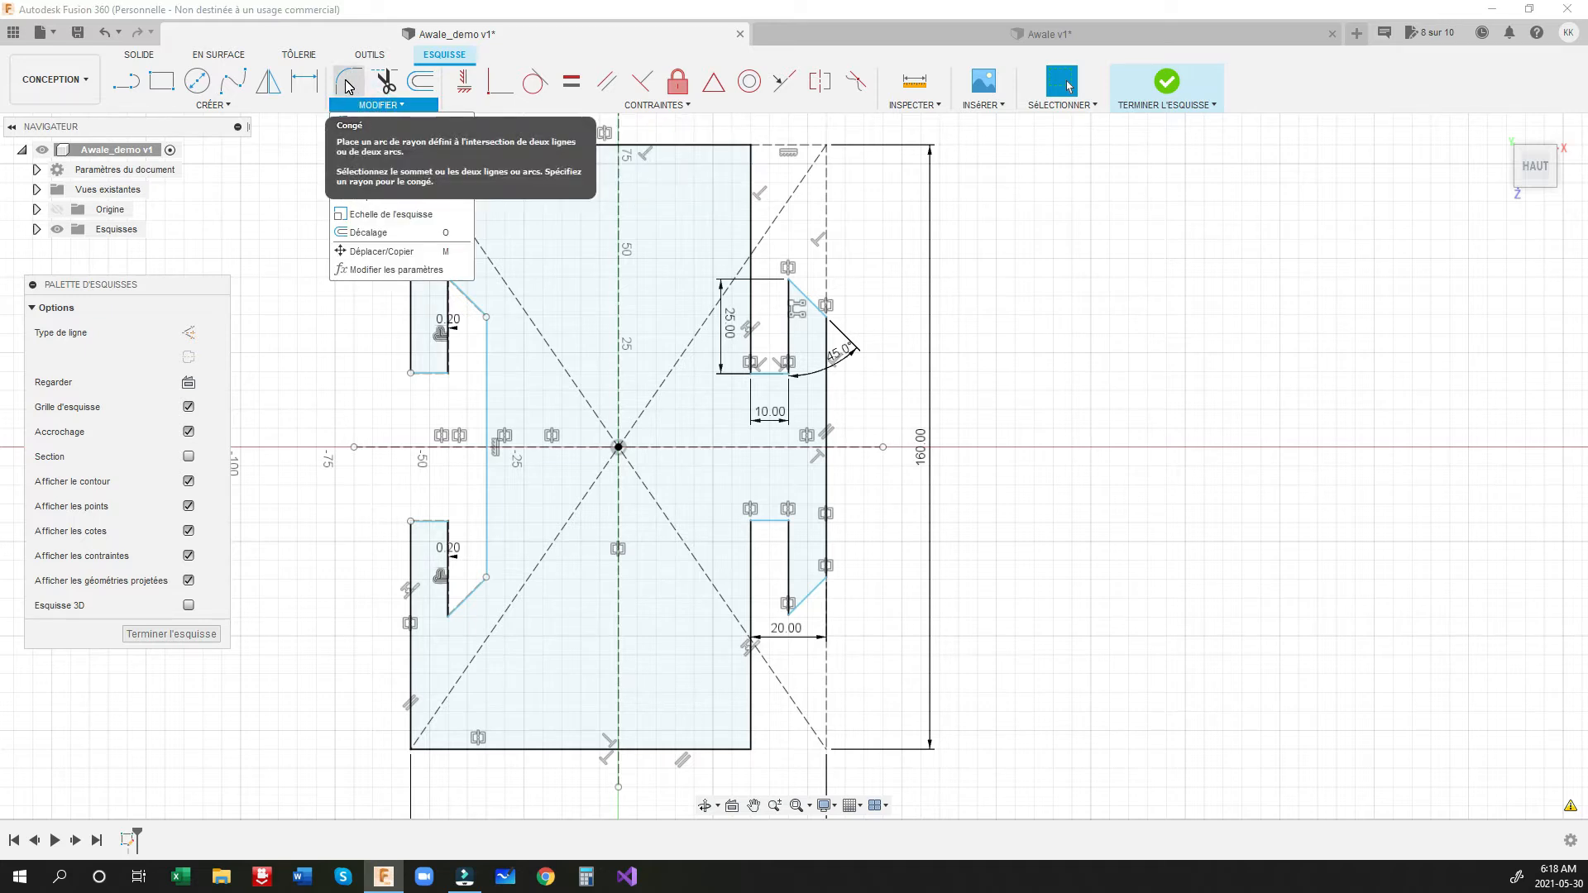
left_click(348, 85)
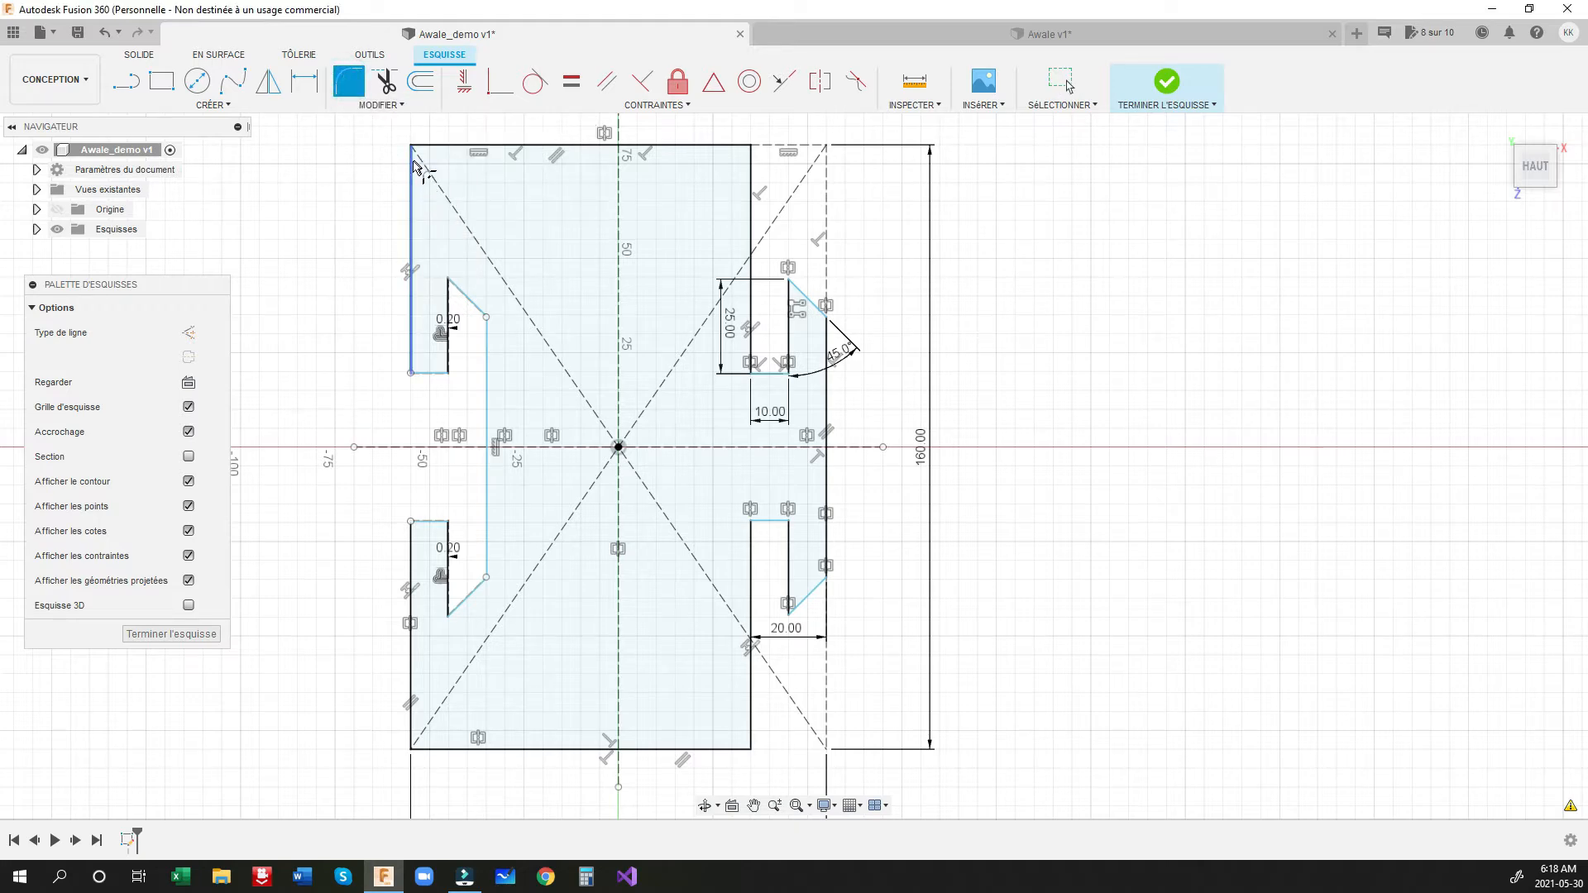
left_click(412, 162)
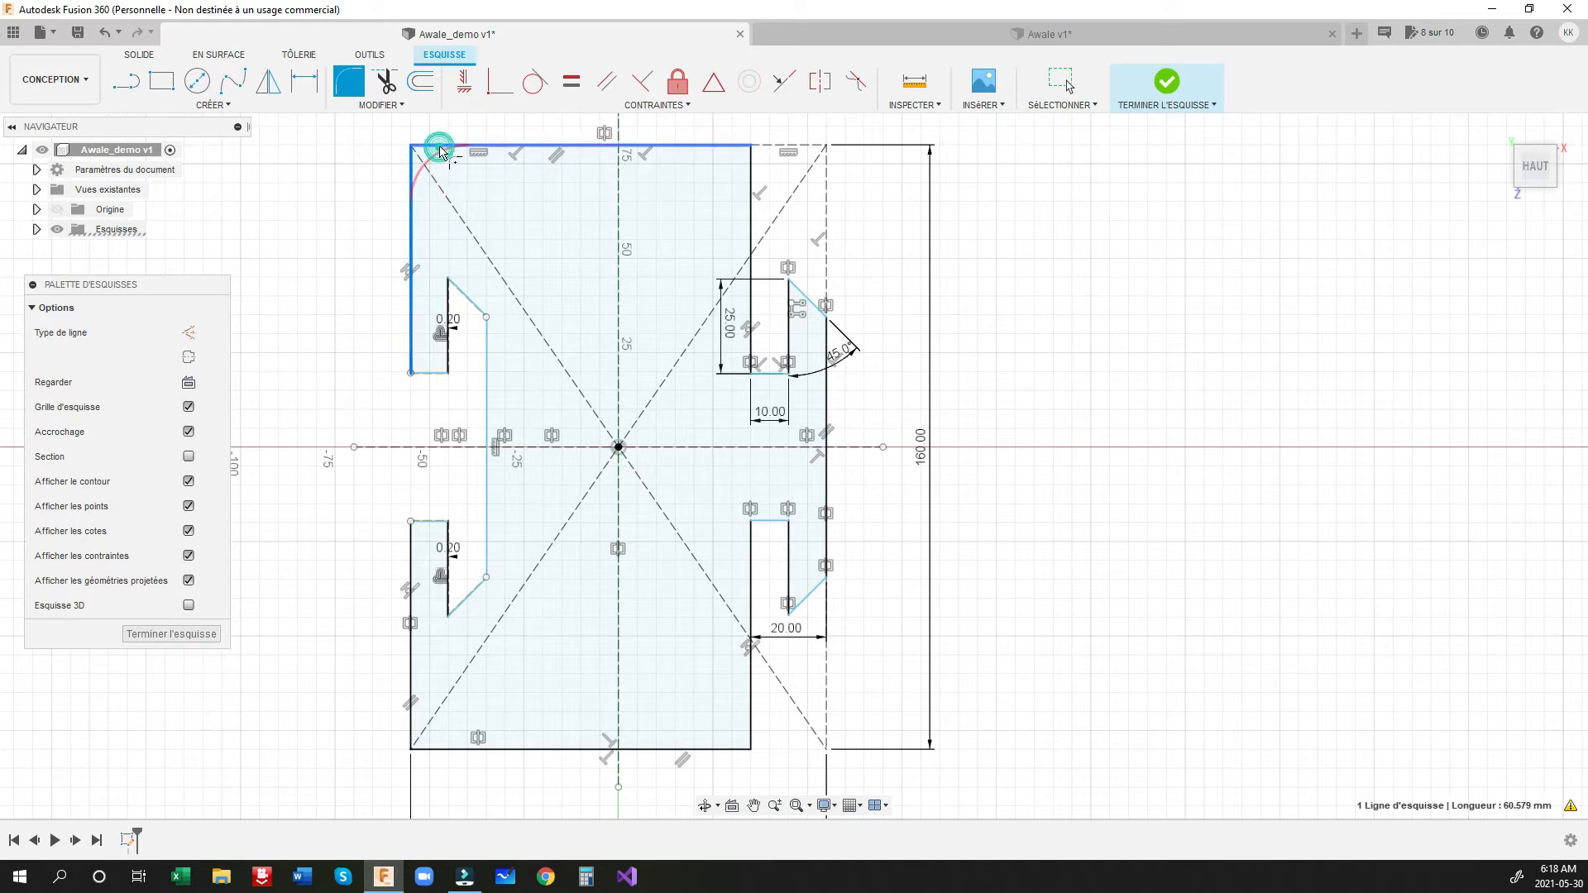
left_click(534, 199)
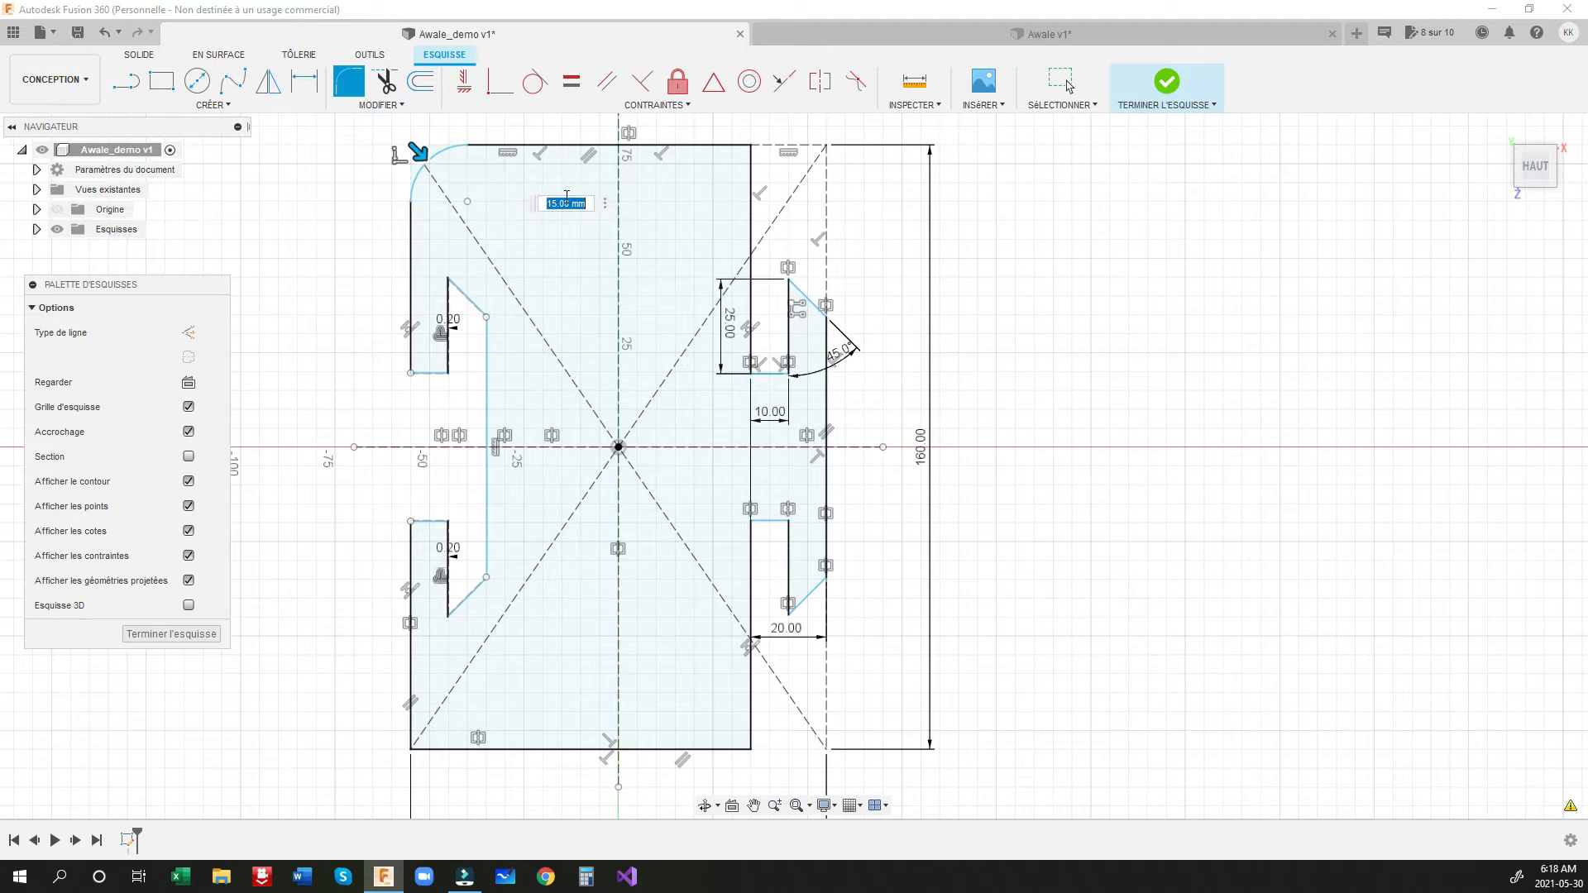
type("5")
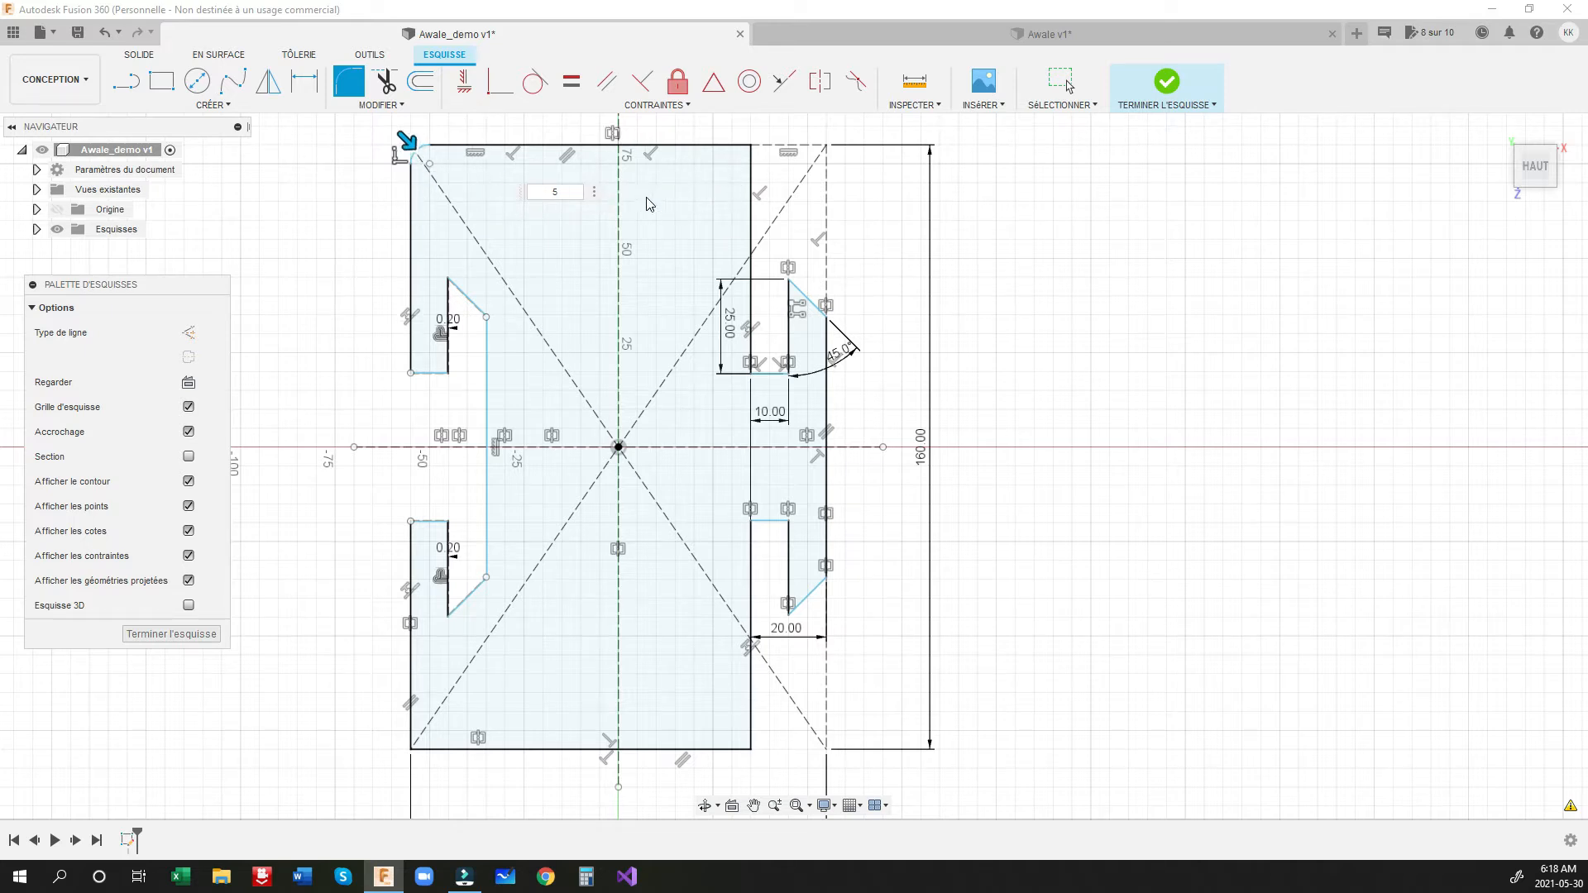
key("Return")
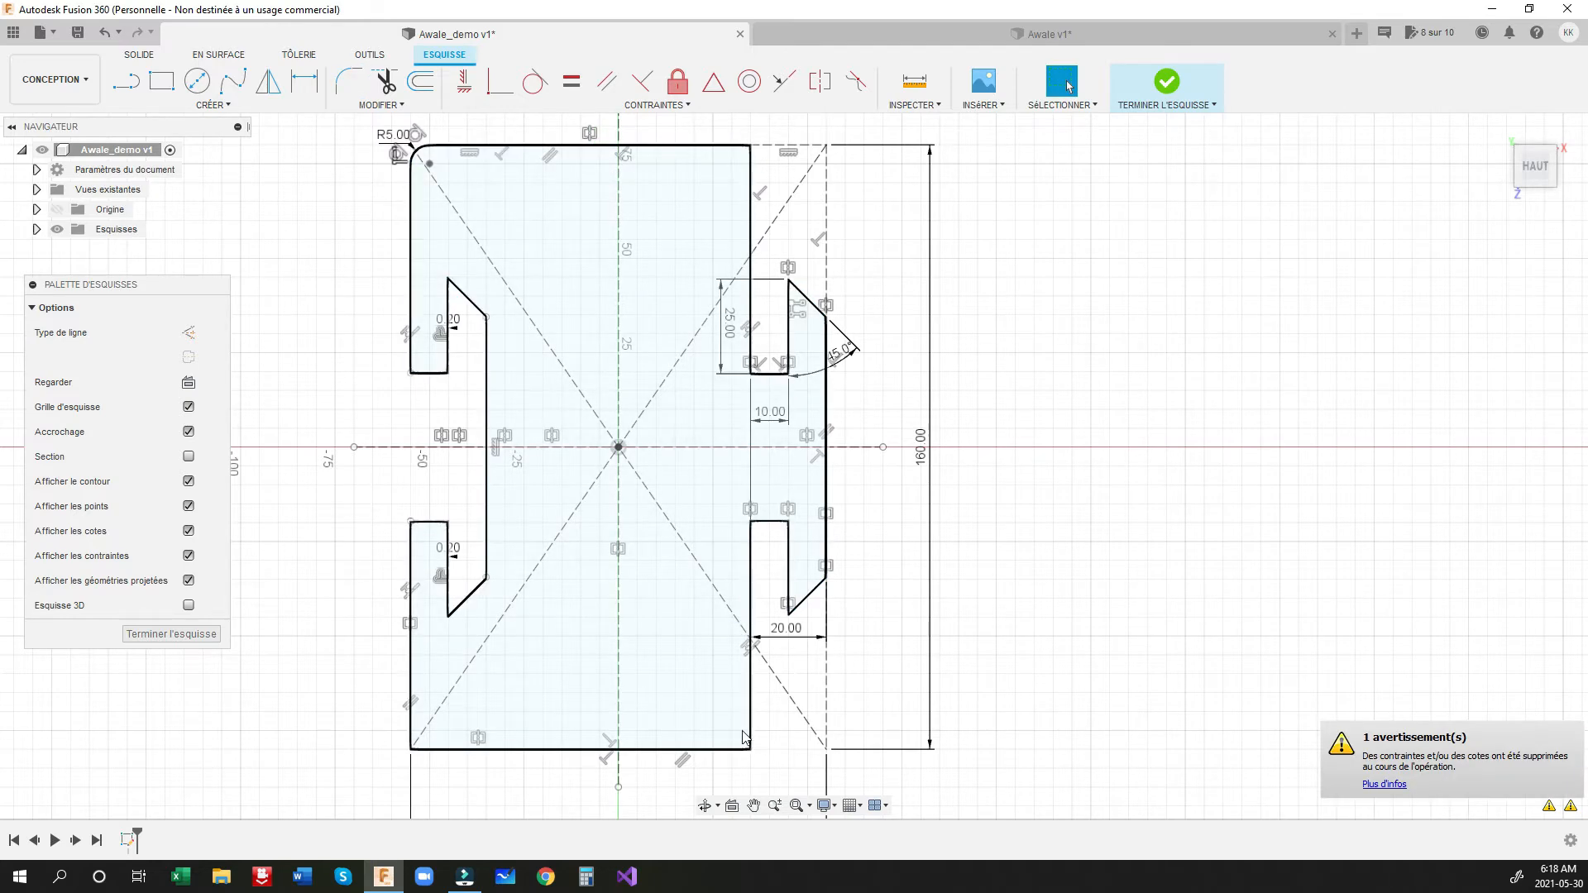
Step: Fillet the upper-right, lower-left and lower-right corners of the base outline with a 5 mm radius each
left_click(348, 80)
left_click(749, 148)
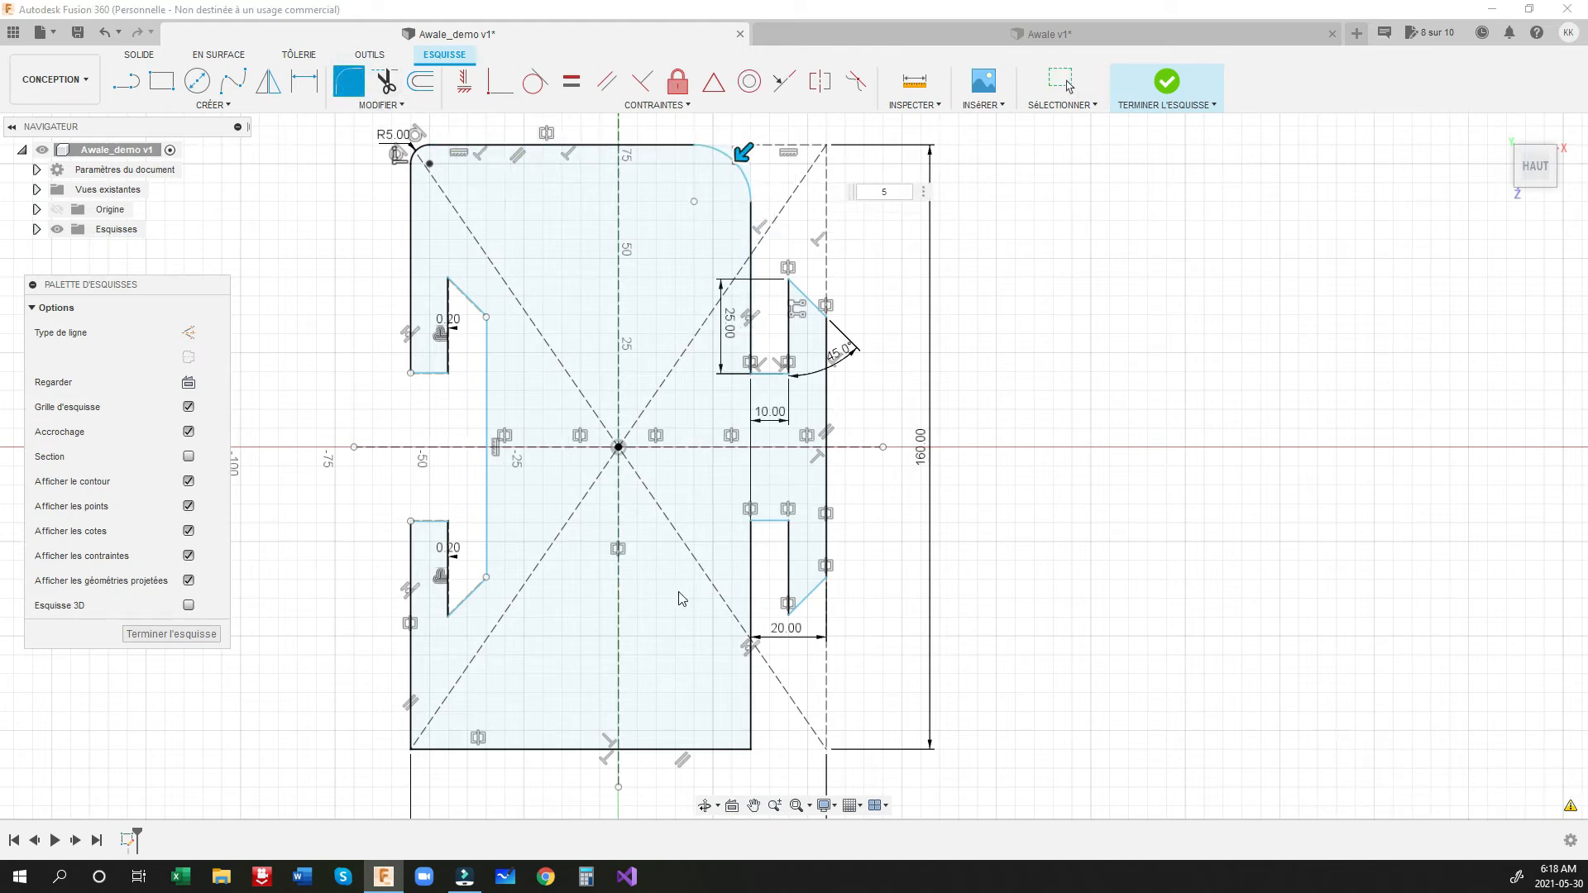
key("Return")
key("f")
left_click(413, 722)
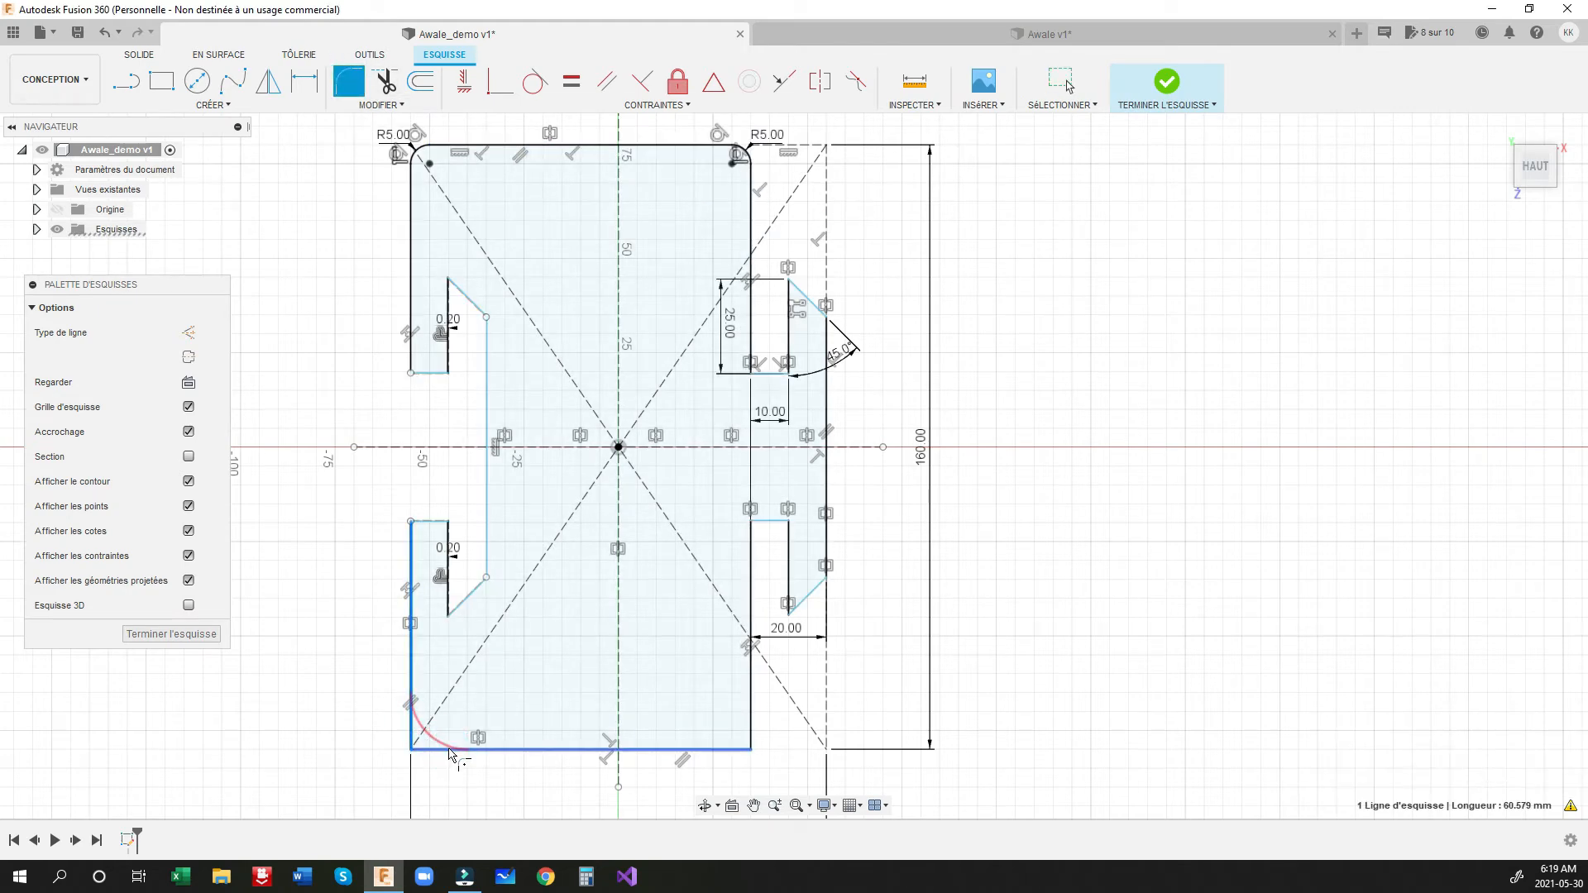
left_click(448, 749)
type("5")
key("Return")
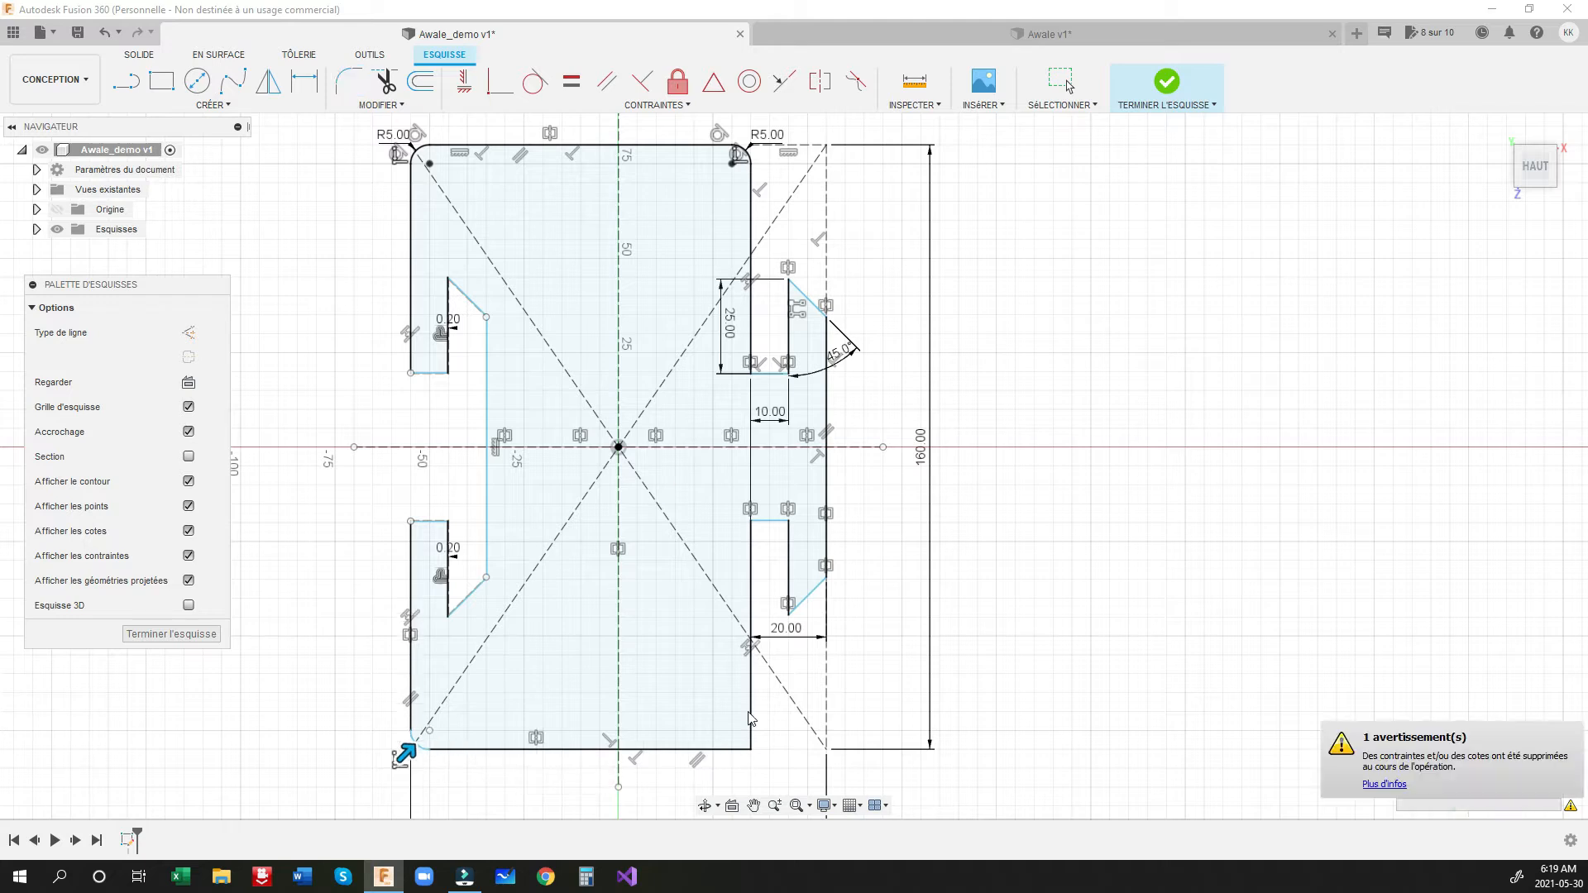
left_click(349, 80)
left_click(716, 749)
left_click(749, 720)
key("Return")
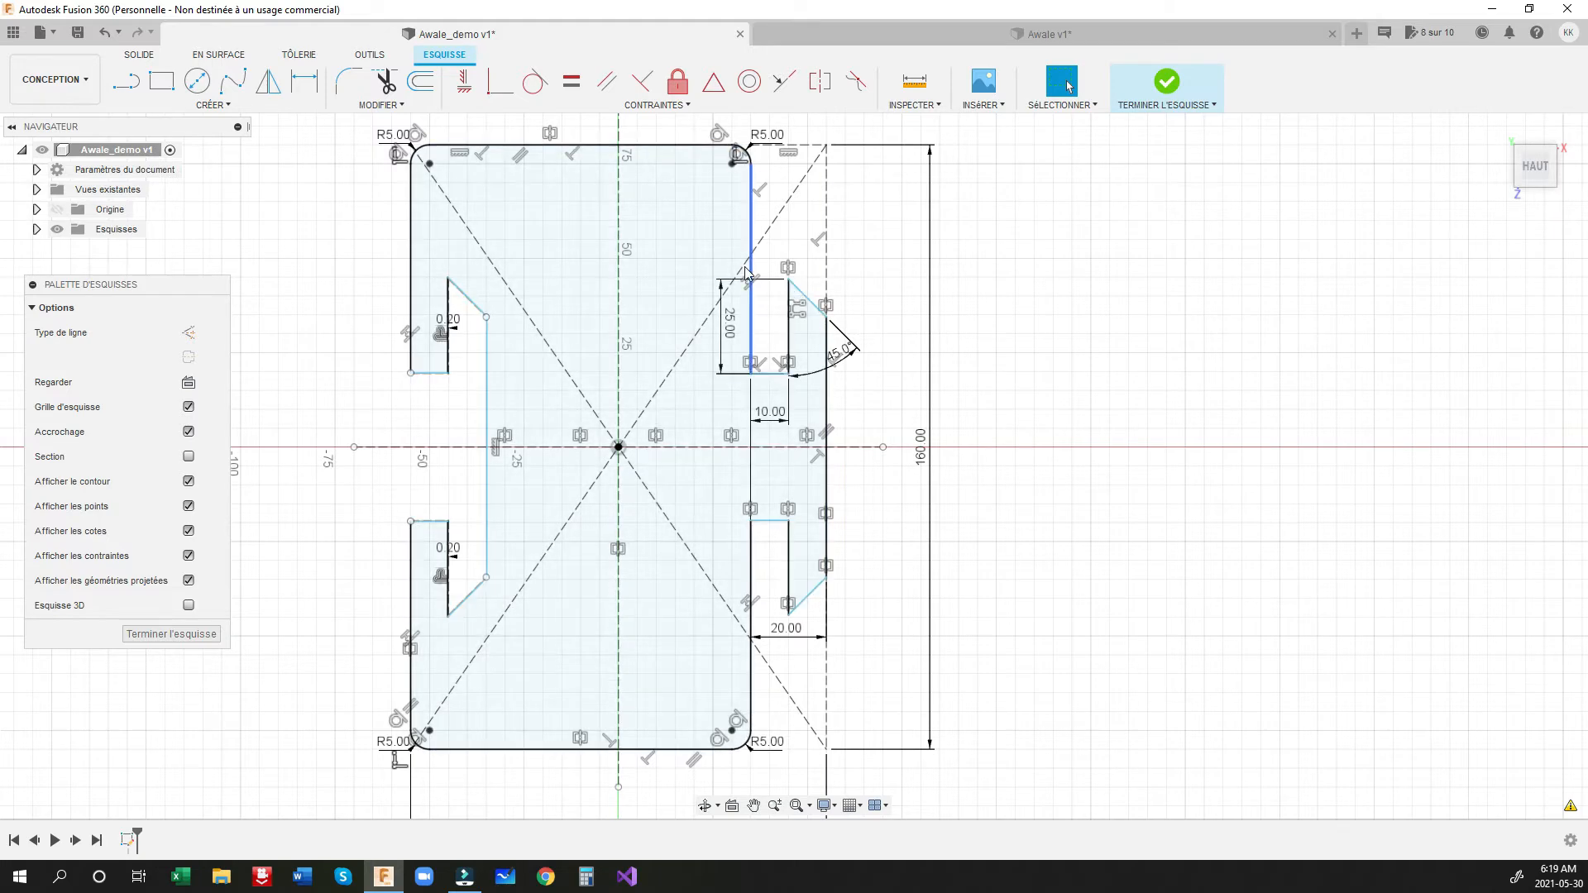
Step: Finish the sketch and extrude the base profile 30 mm upward as a new body
left_click(1168, 91)
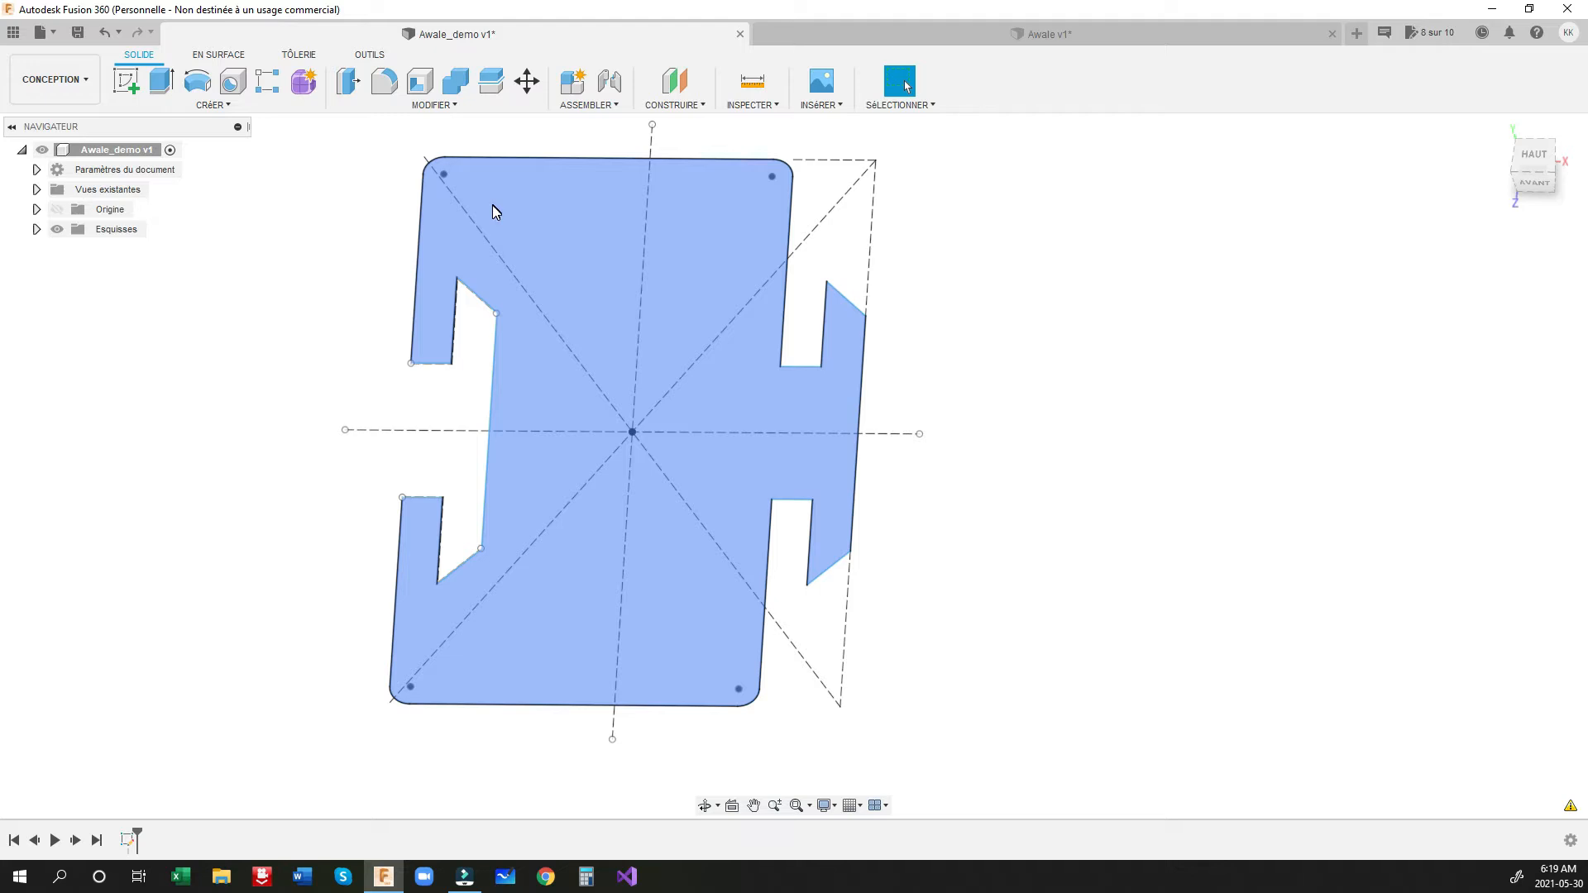
mouse_move(493, 205)
middle_mouse_down("shift")
mouse_move(528, 286)
mouse_move(666, 331)
middle_mouse_up("shift")
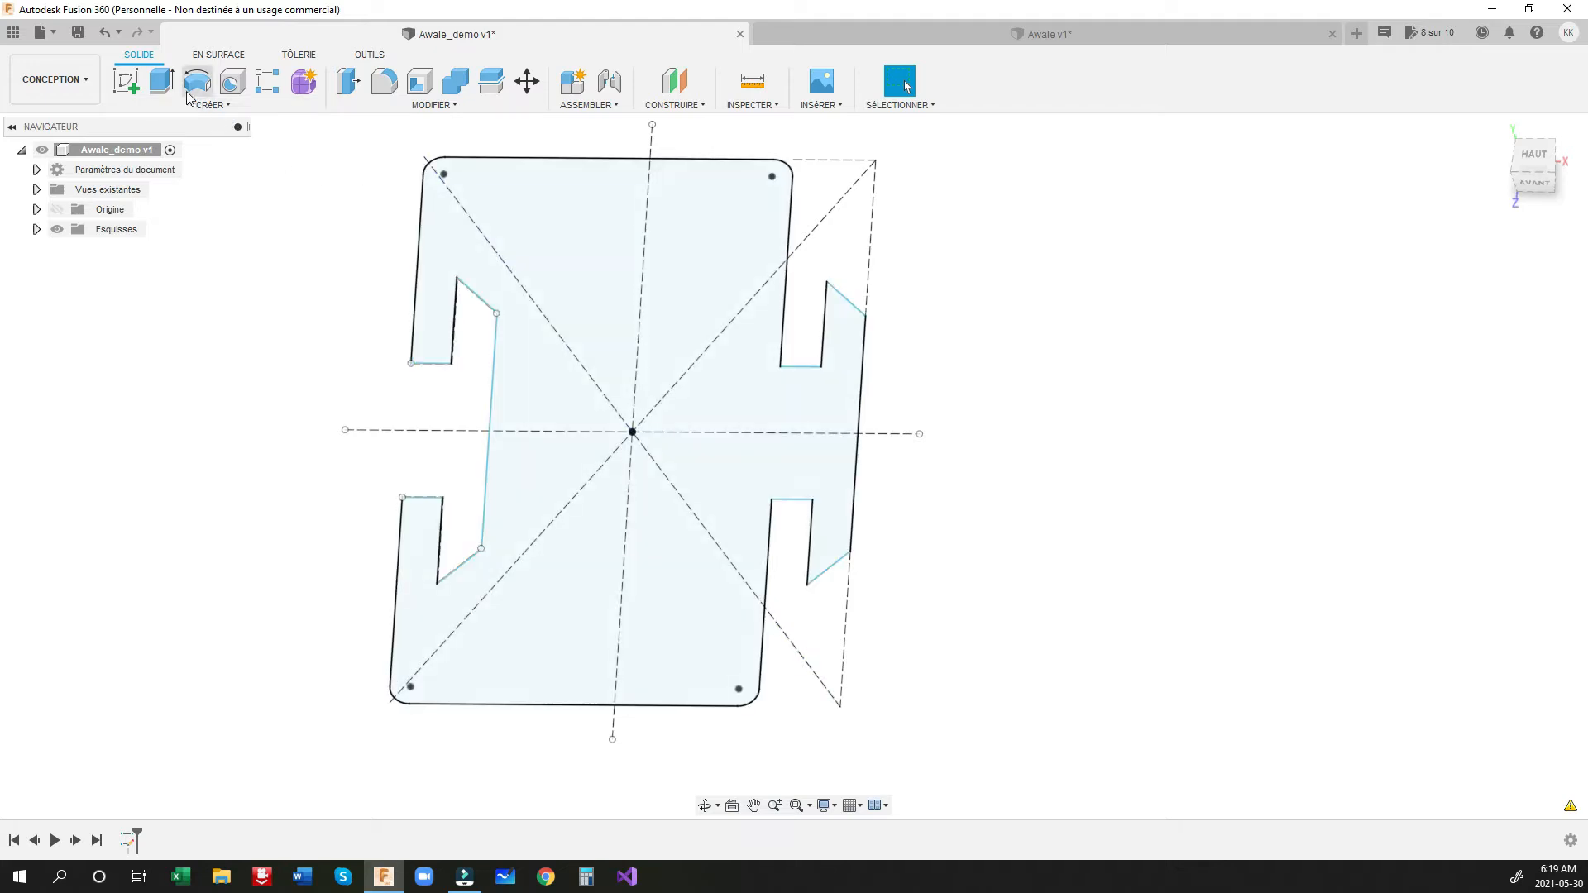
left_click(162, 80)
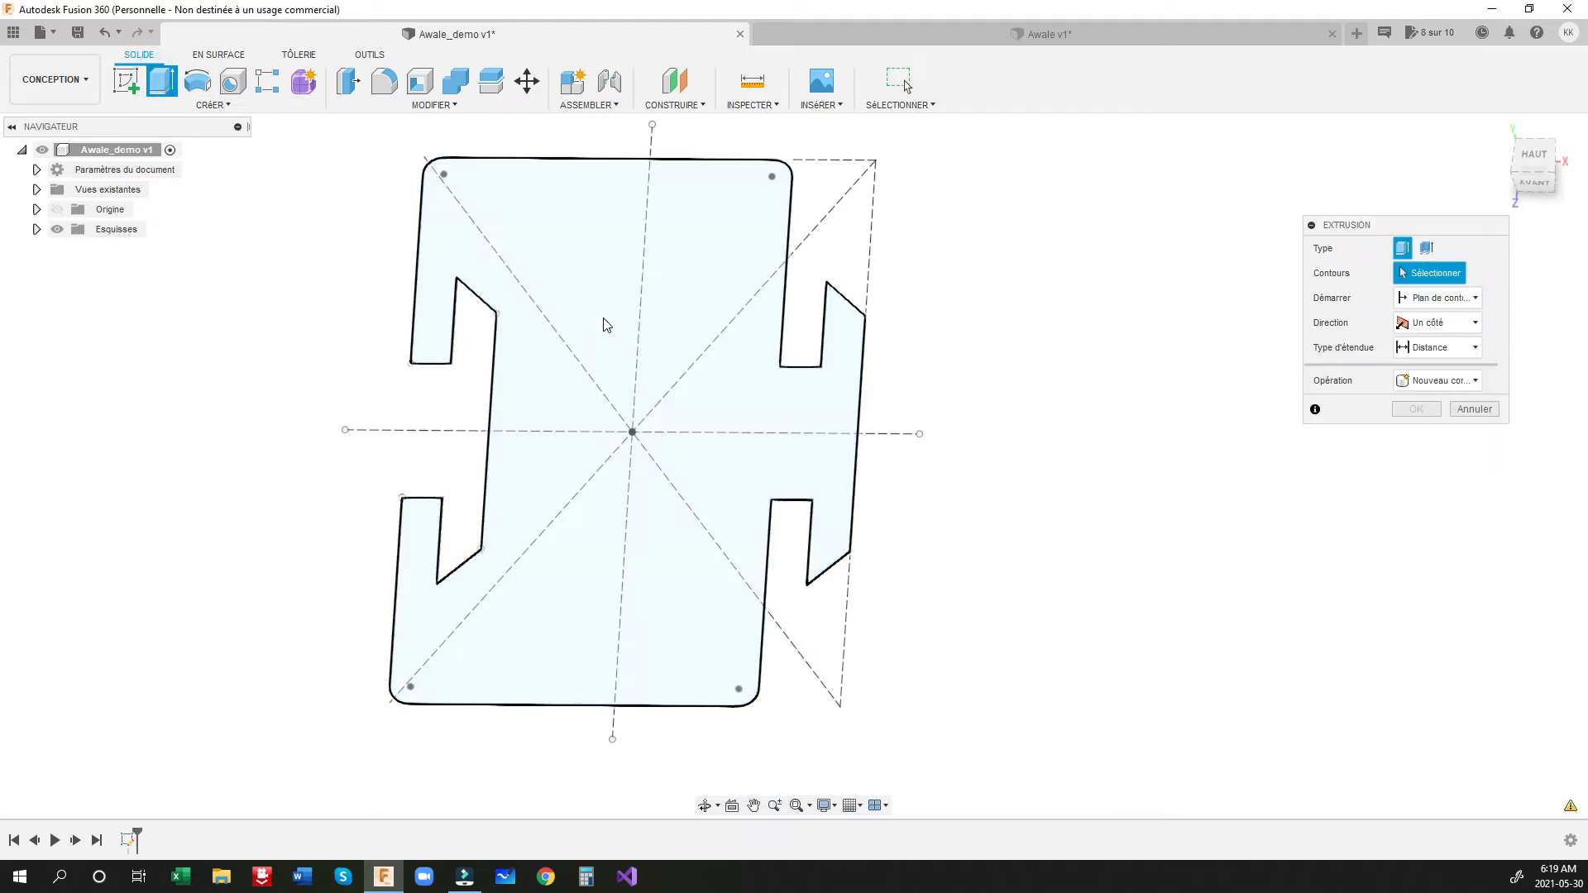
left_click(599, 316)
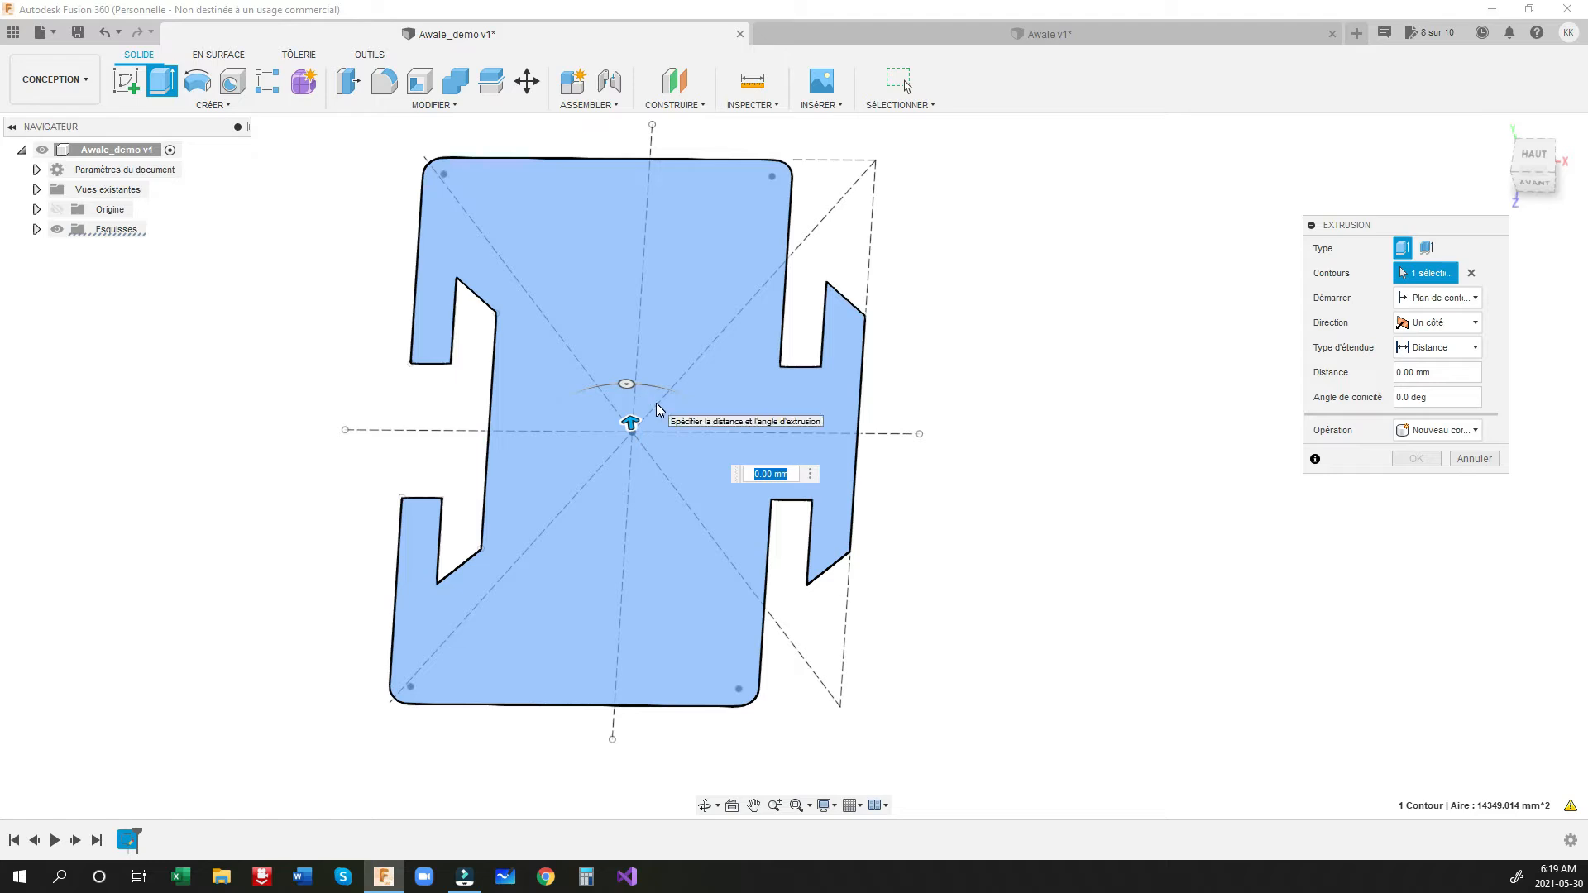
type("30")
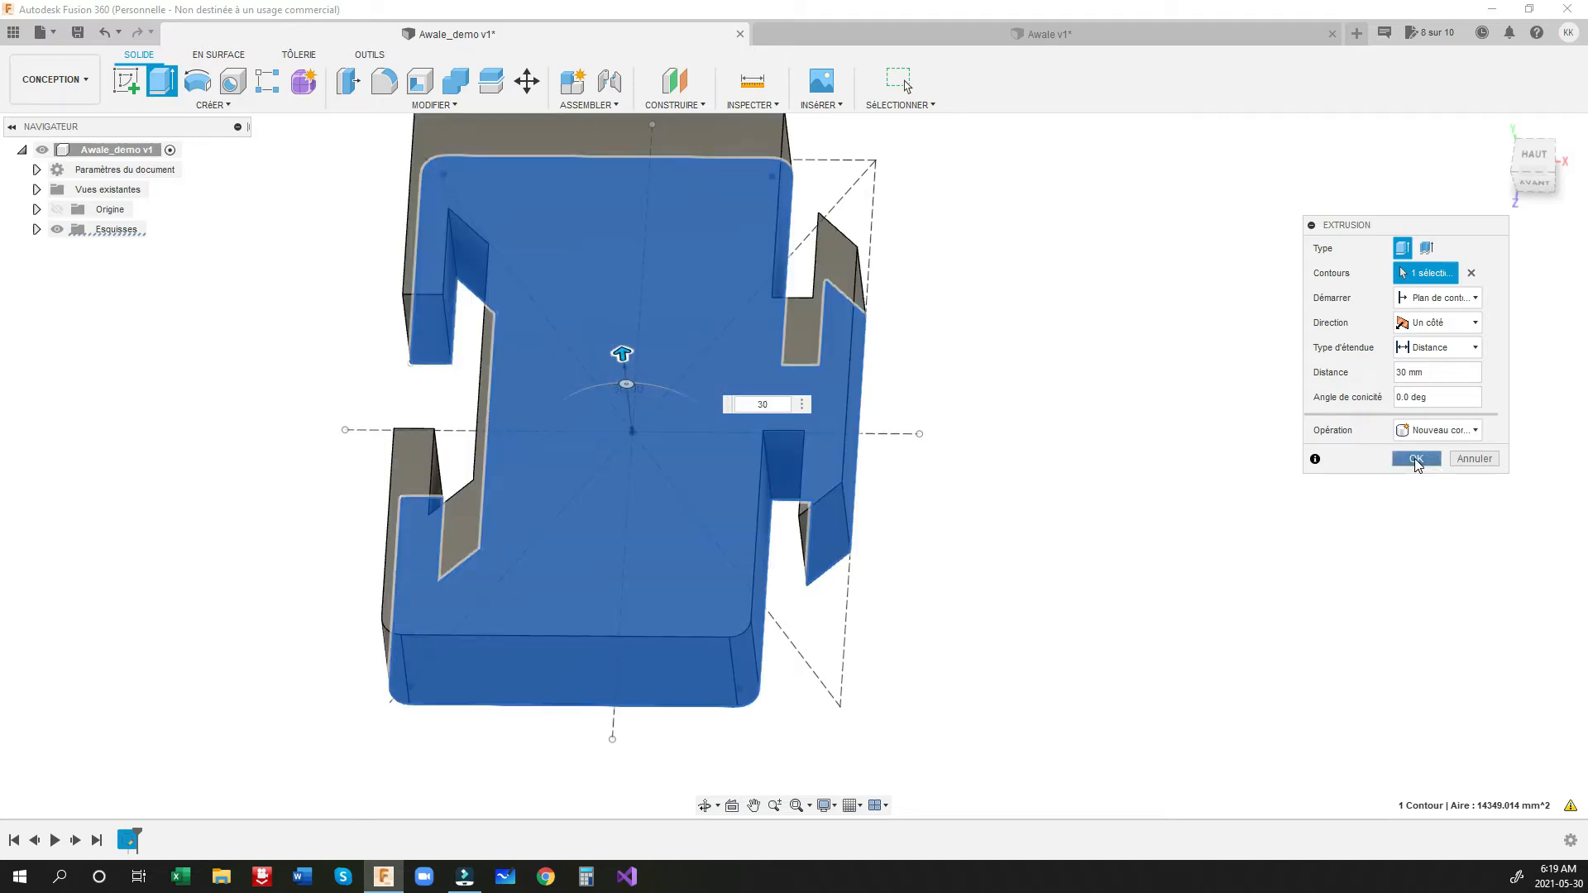
left_click(1416, 461)
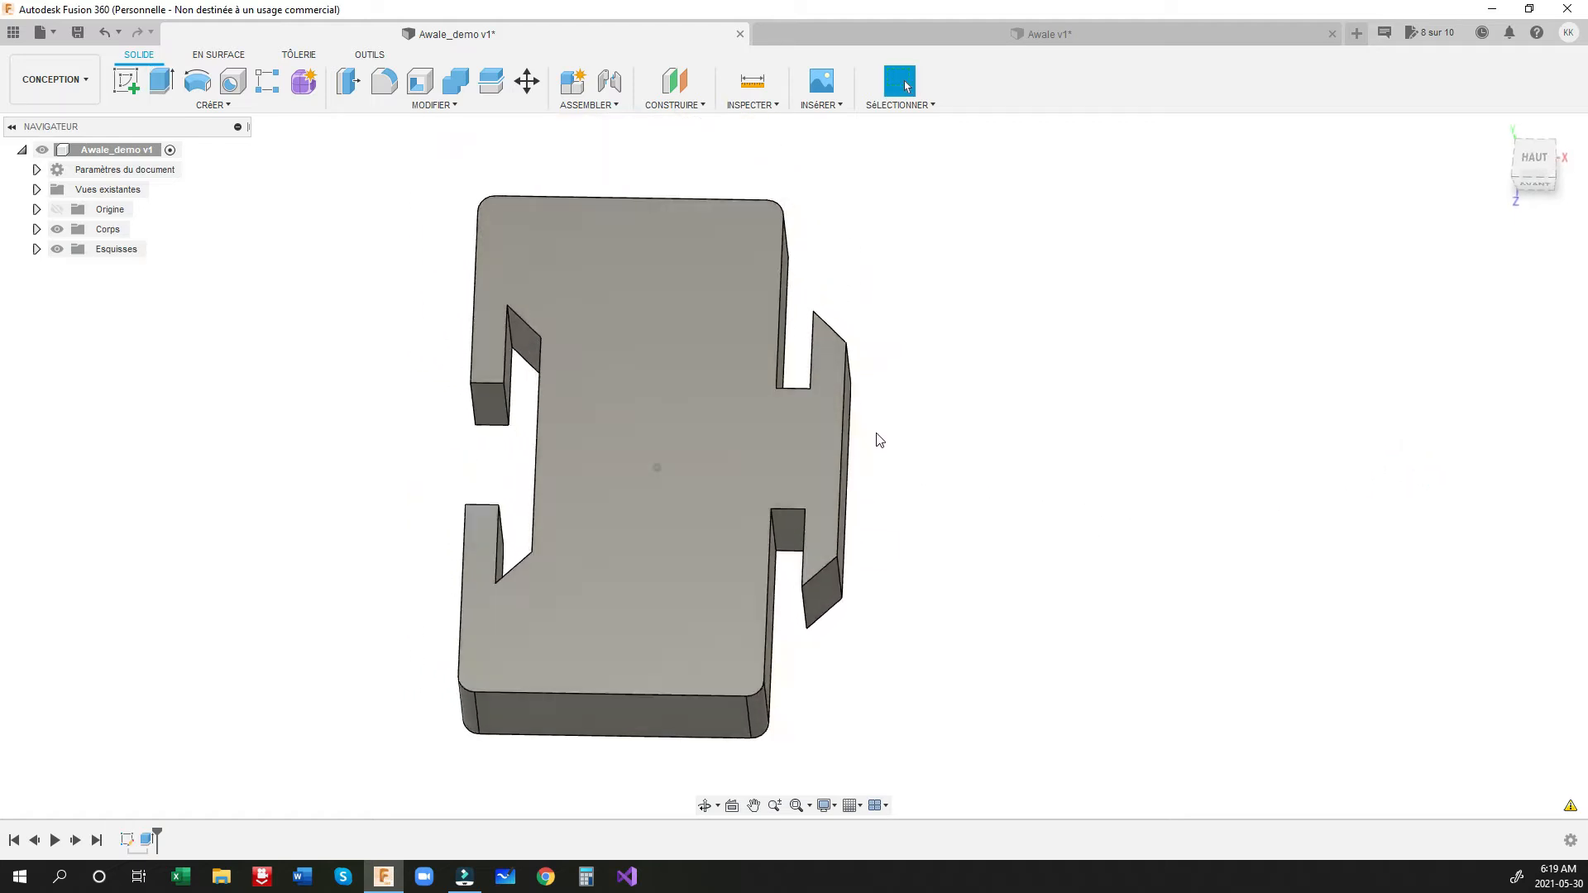
Step: Make a second body by copying Corps1 and pasting it into the design
middle_click_drag(879, 440, 761, 377, "shift")
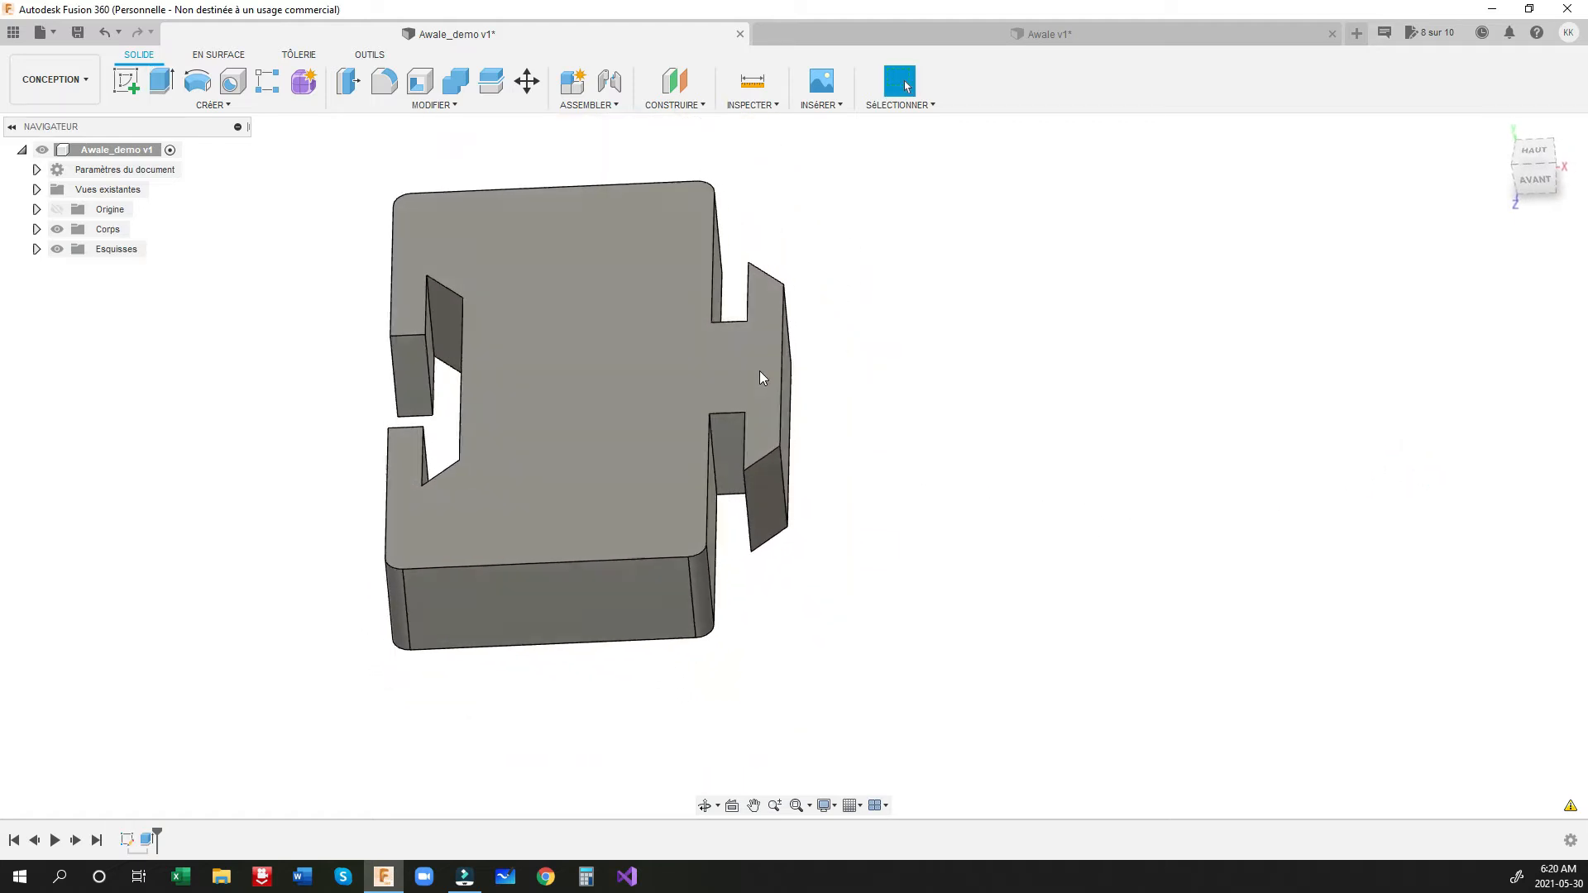
left_click(36, 229)
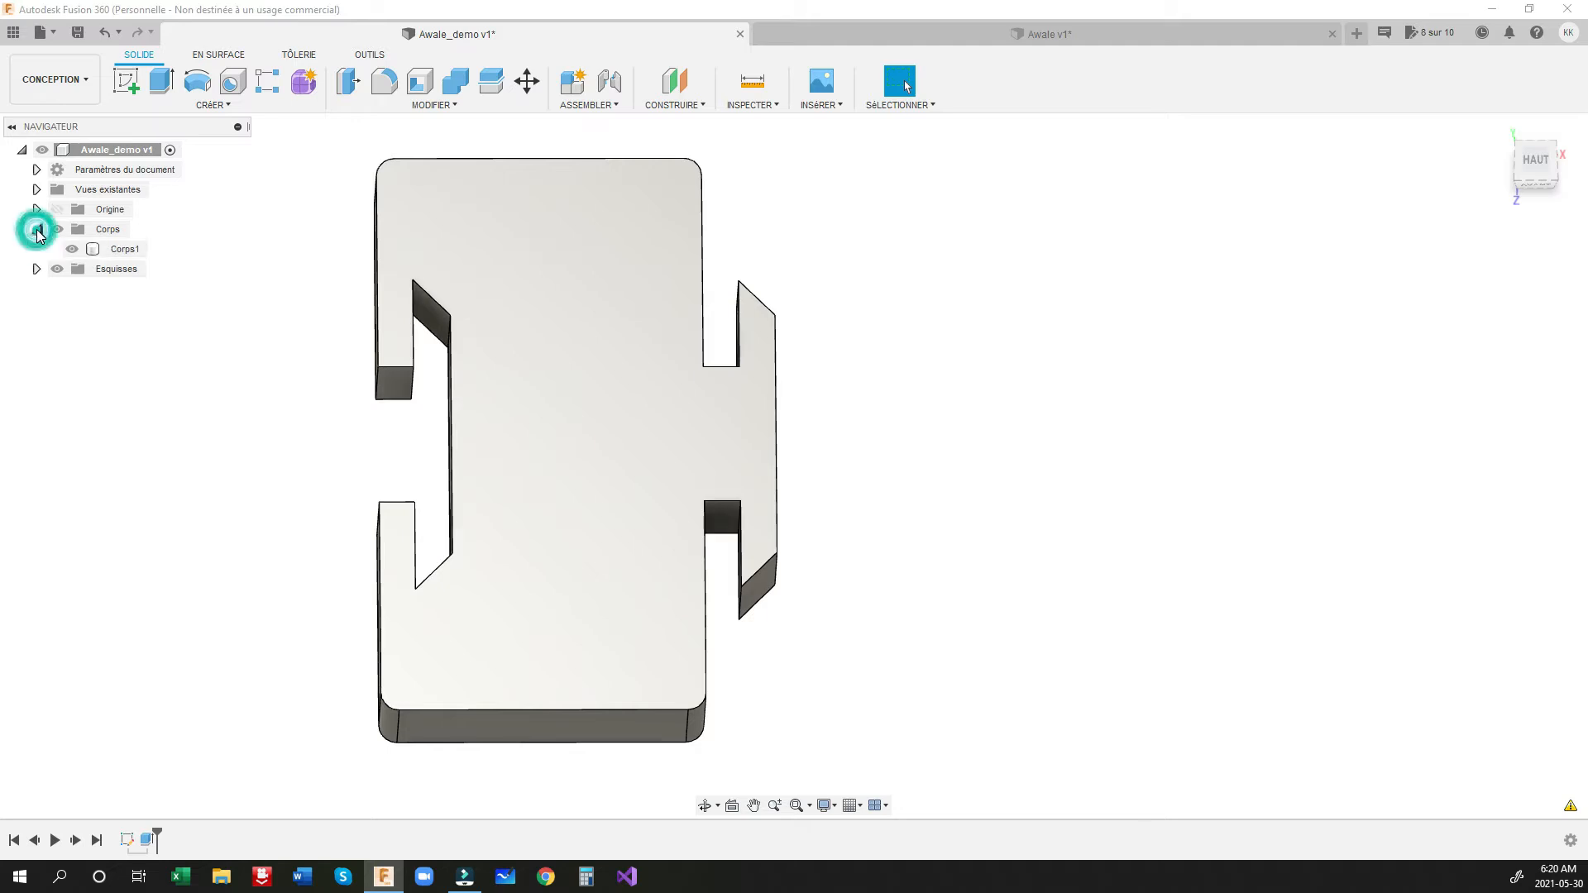
left_click(124, 251)
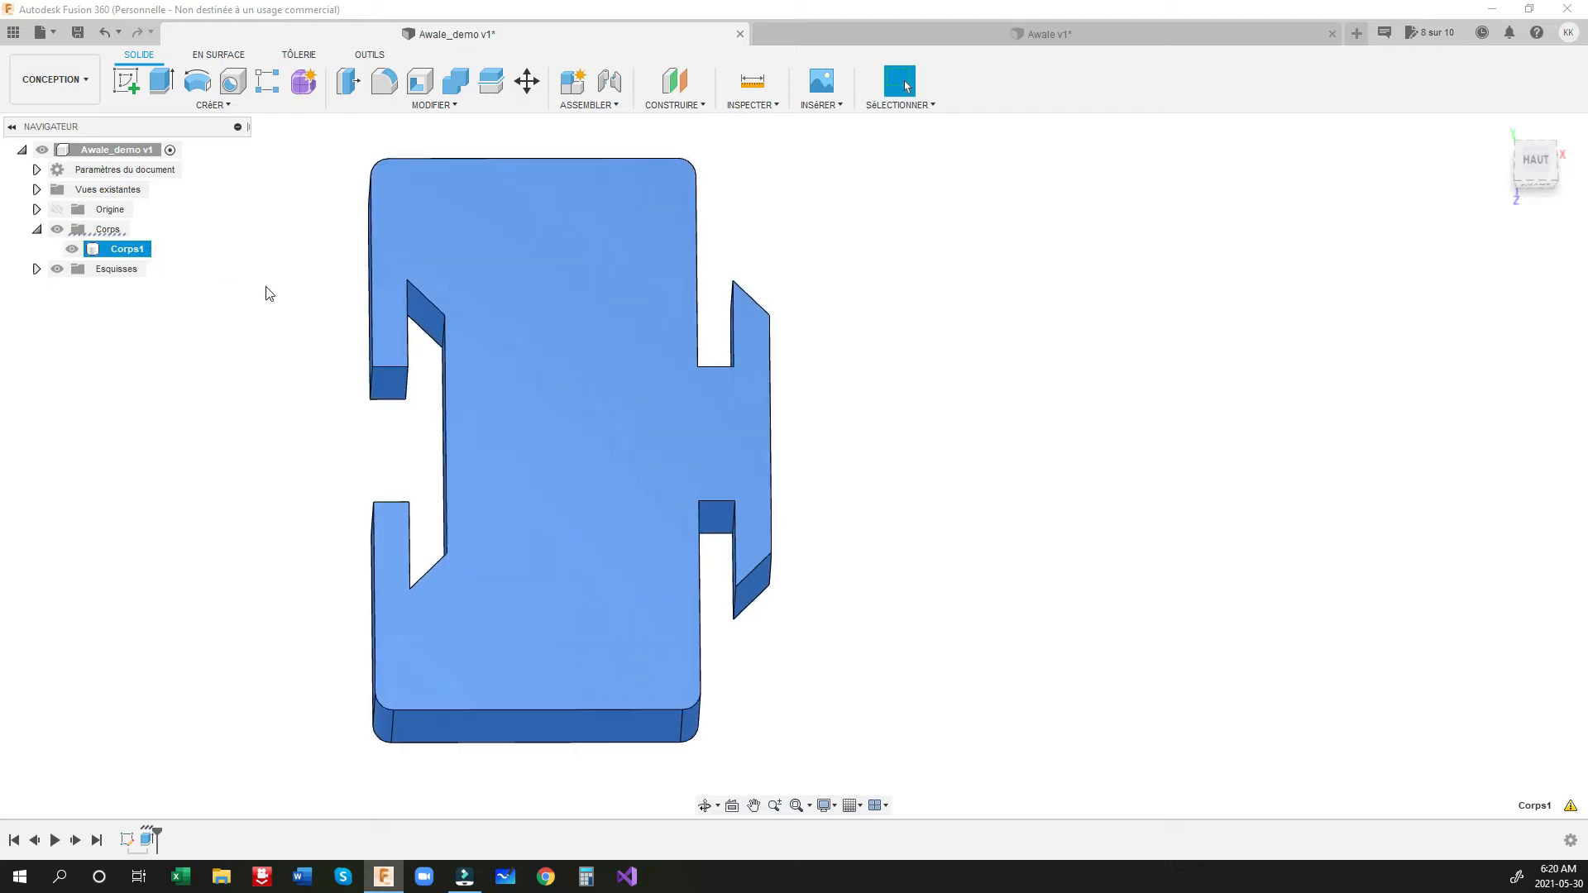
right_click(124, 250)
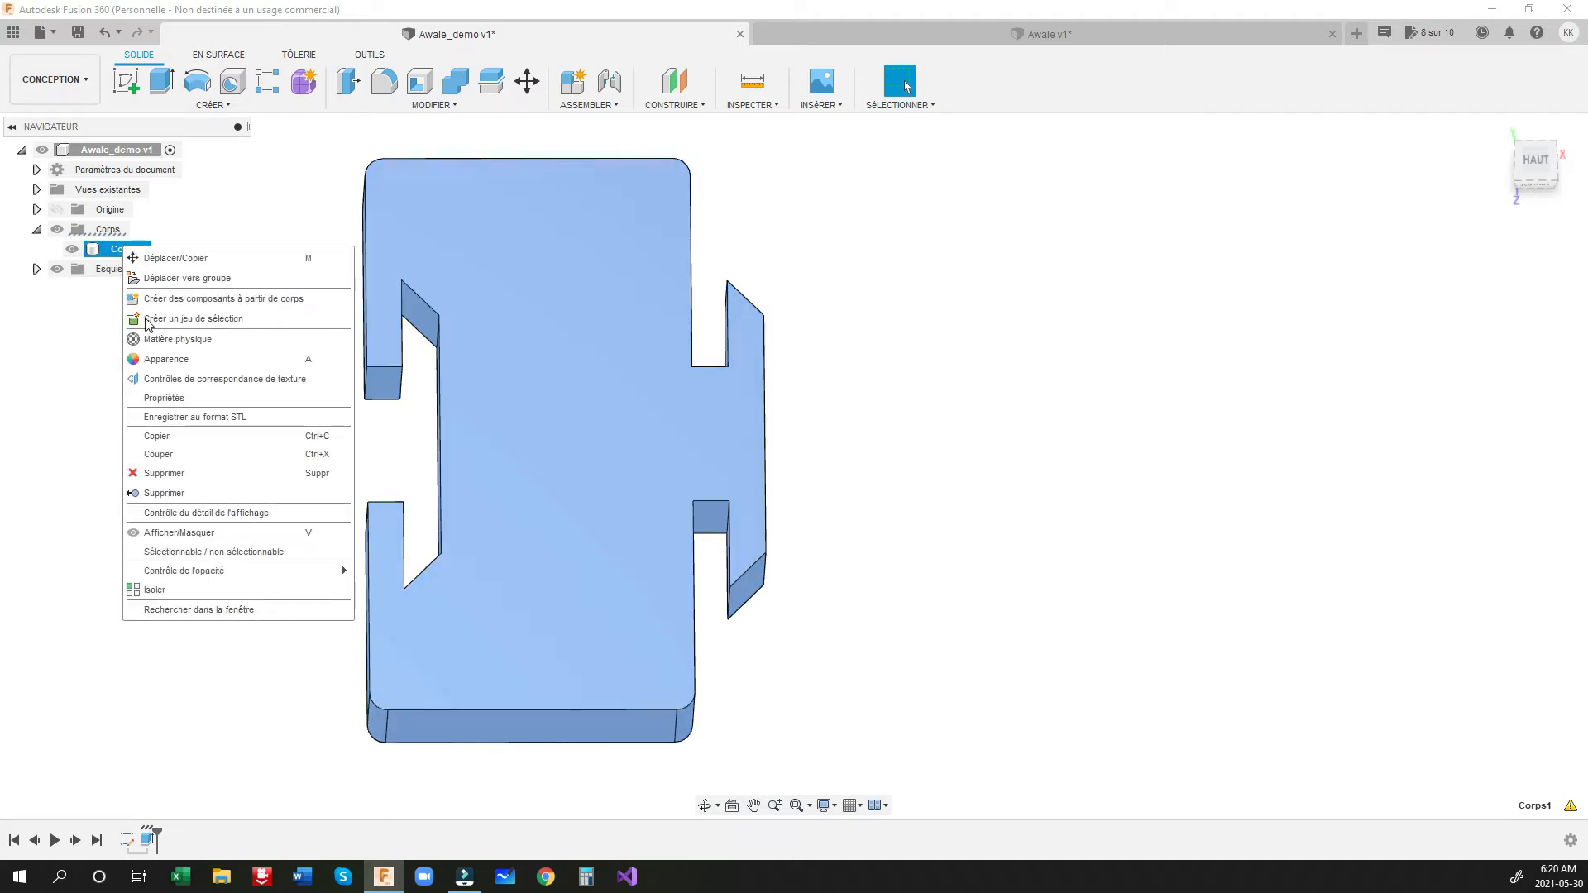
left_click(157, 436)
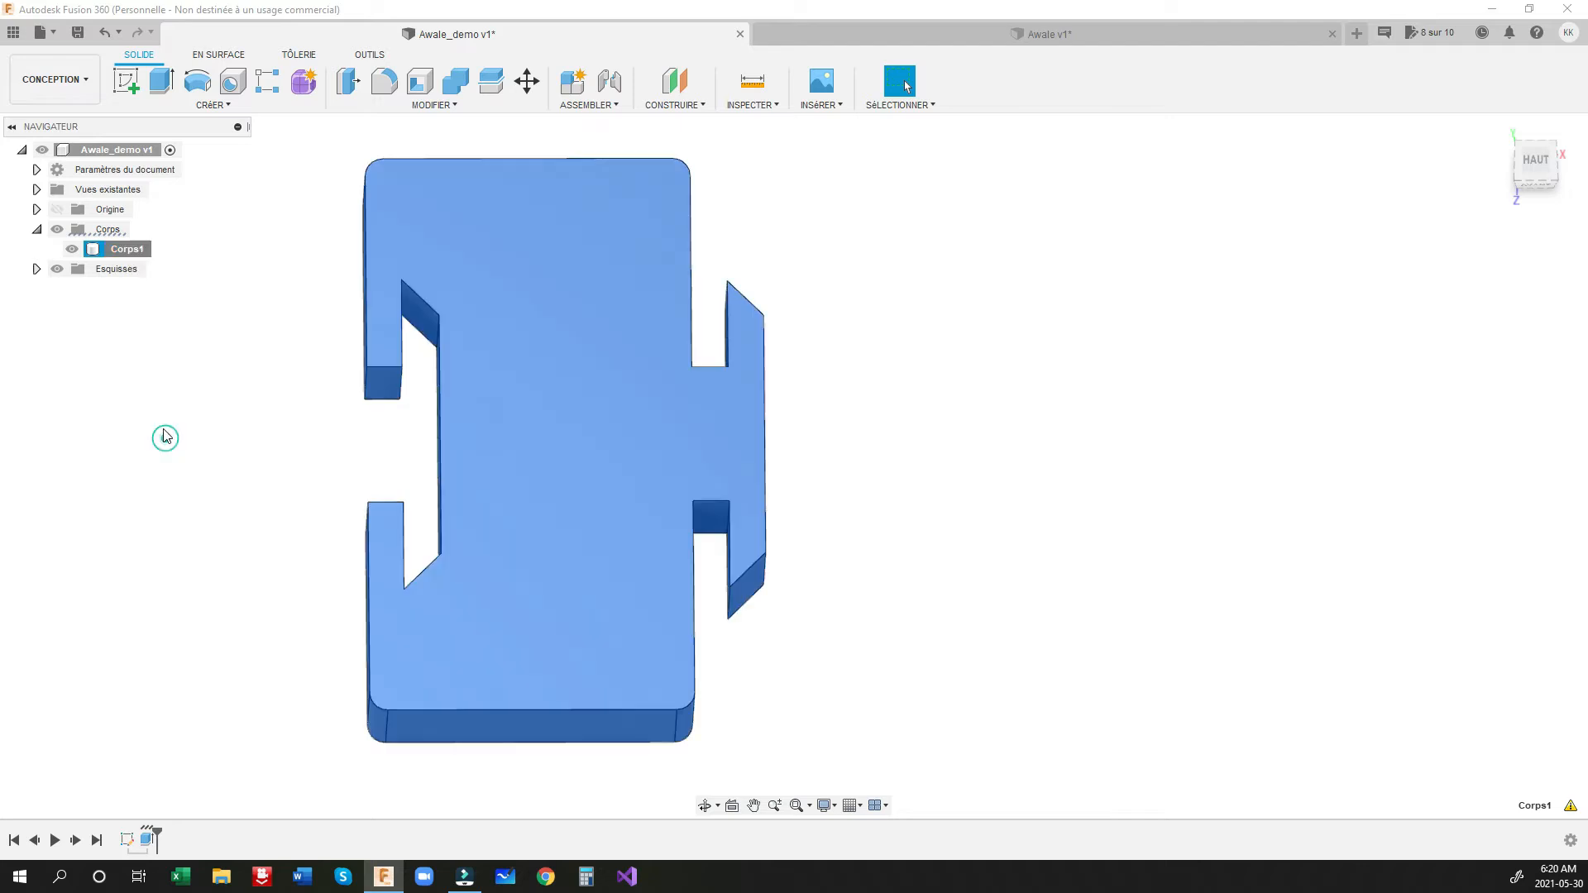
right_click(137, 252)
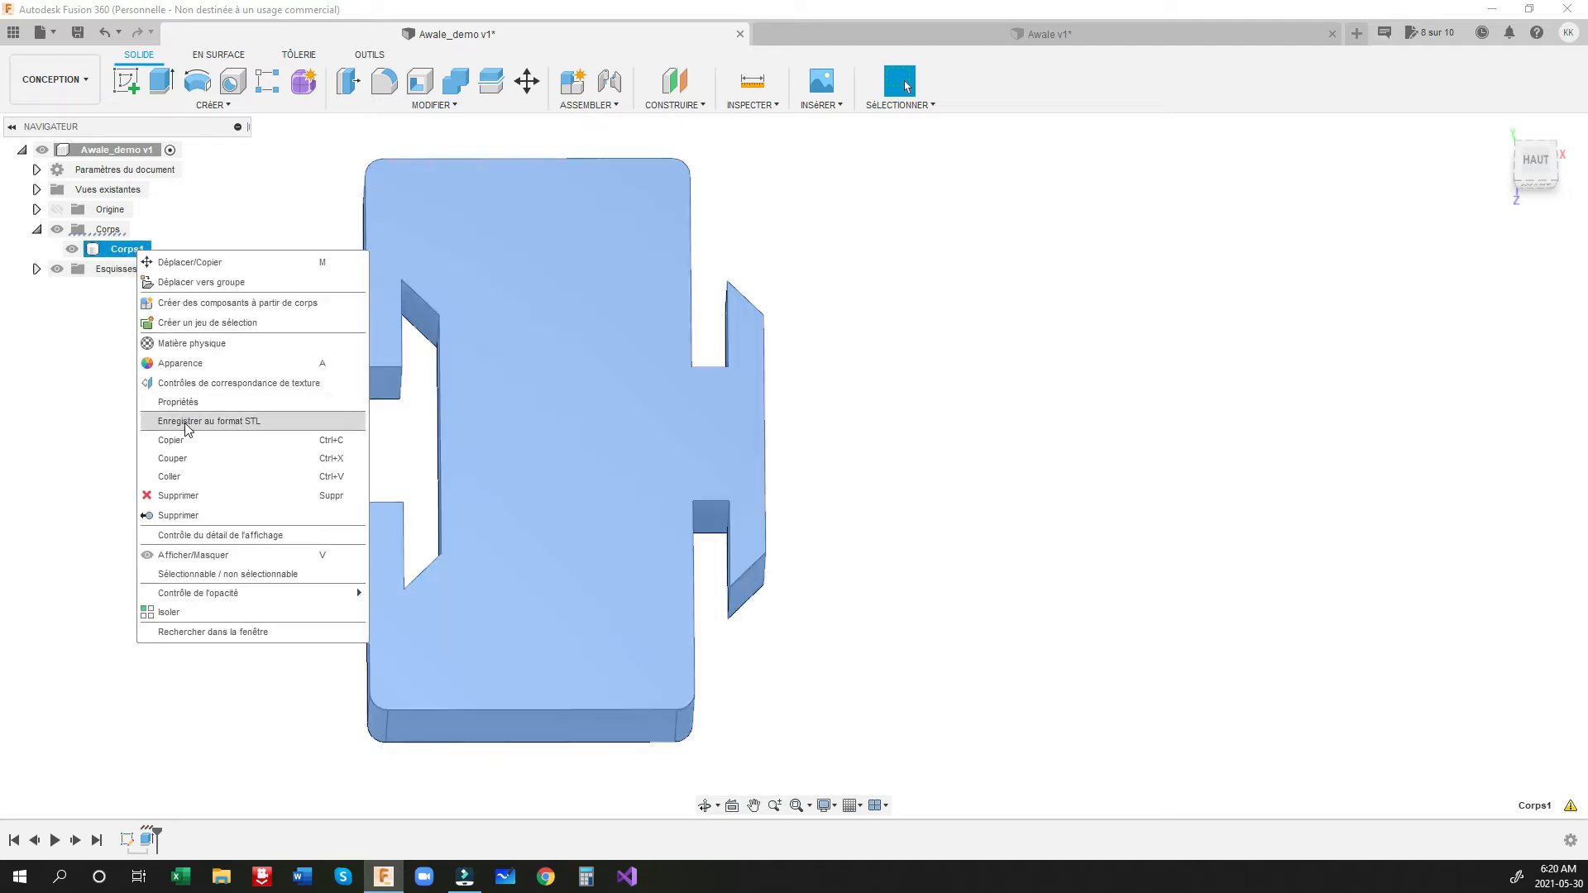
left_click(180, 477)
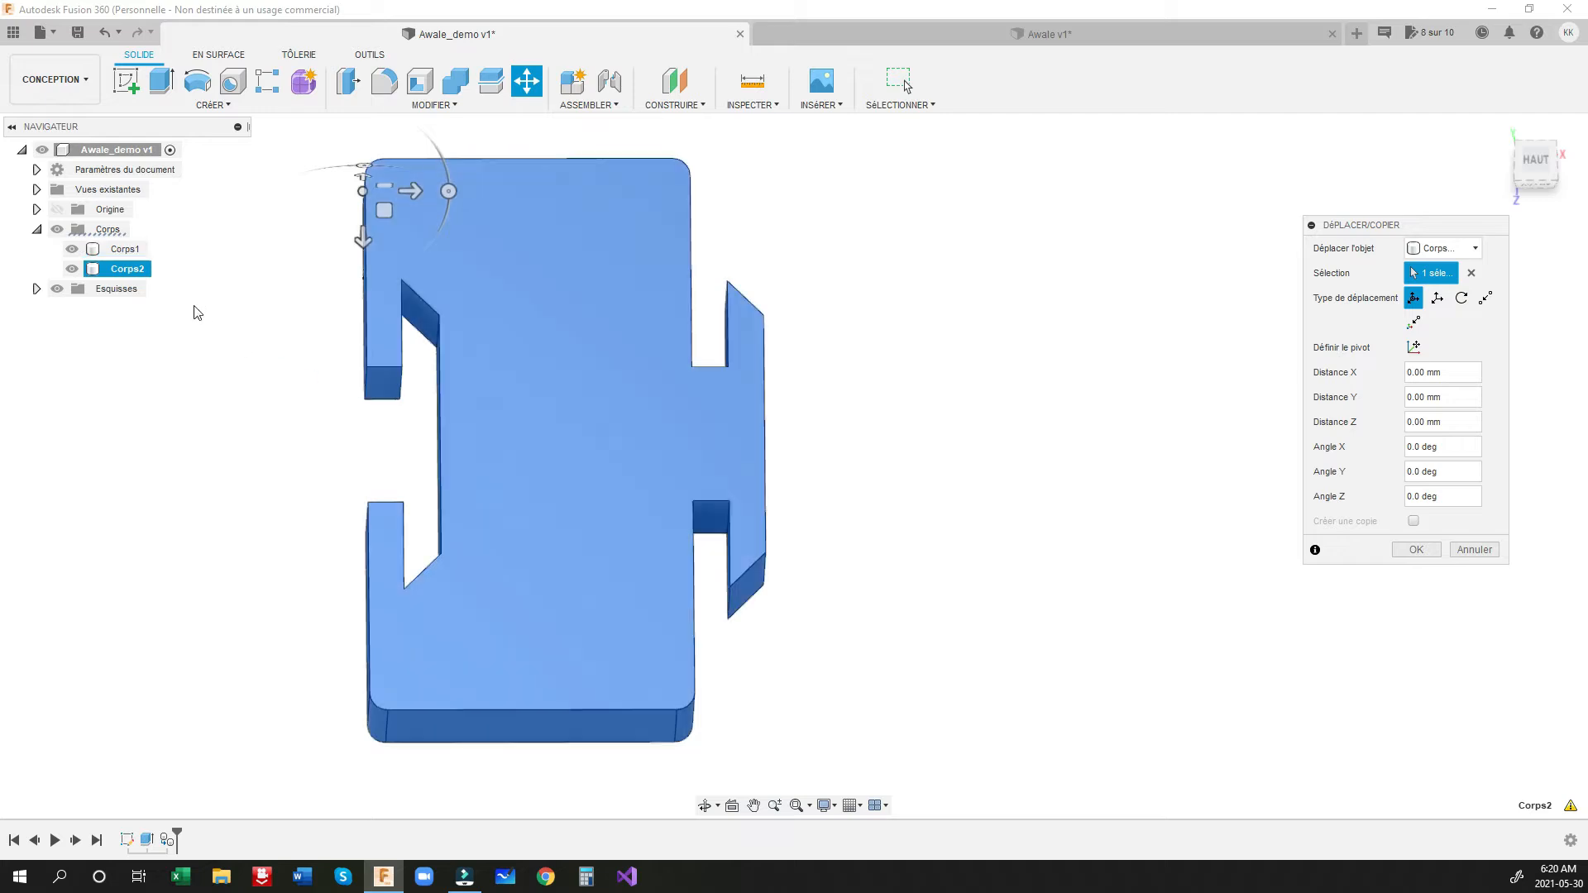
Step: Move the pasted body 90 mm along X so its slot interlocks with the first section's tab
left_click(429, 221)
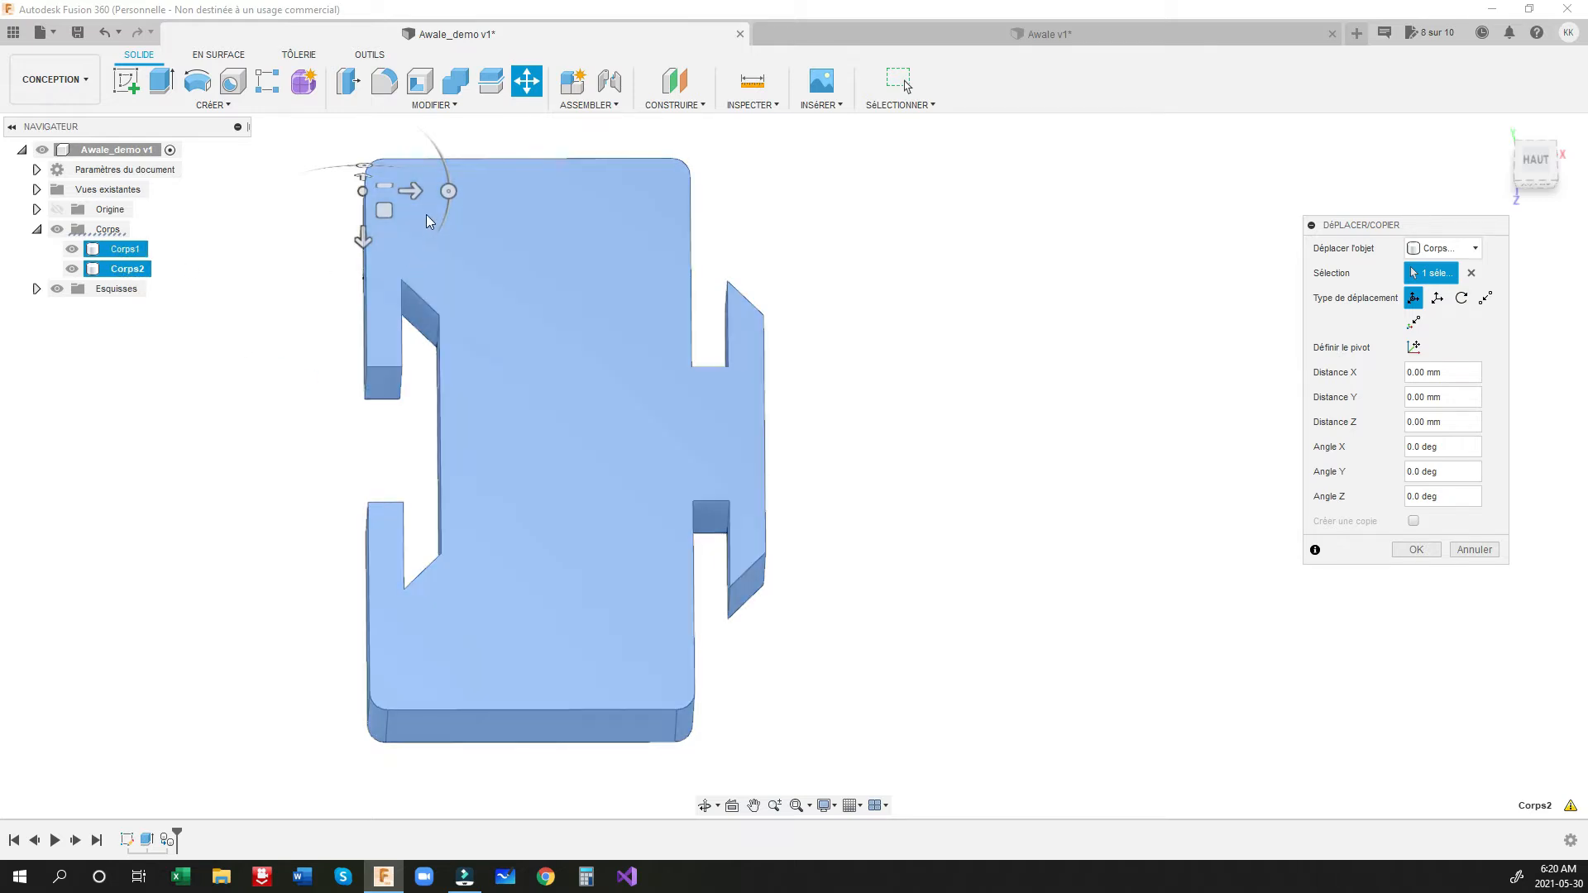
left_click(429, 221)
left_click_drag(409, 190, 723, 240)
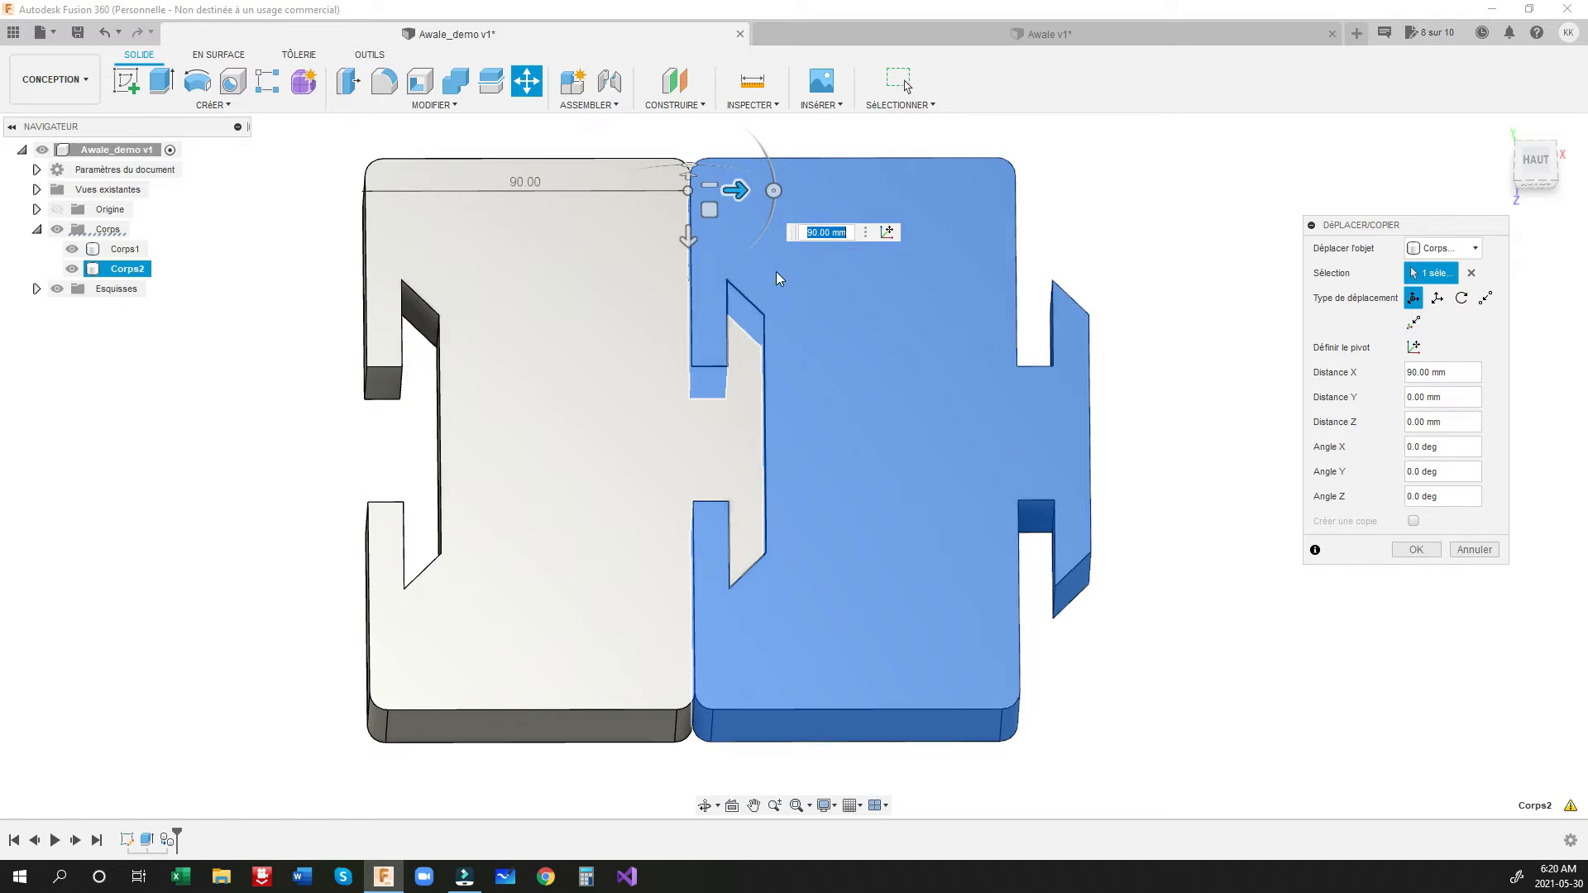
left_click(1416, 549)
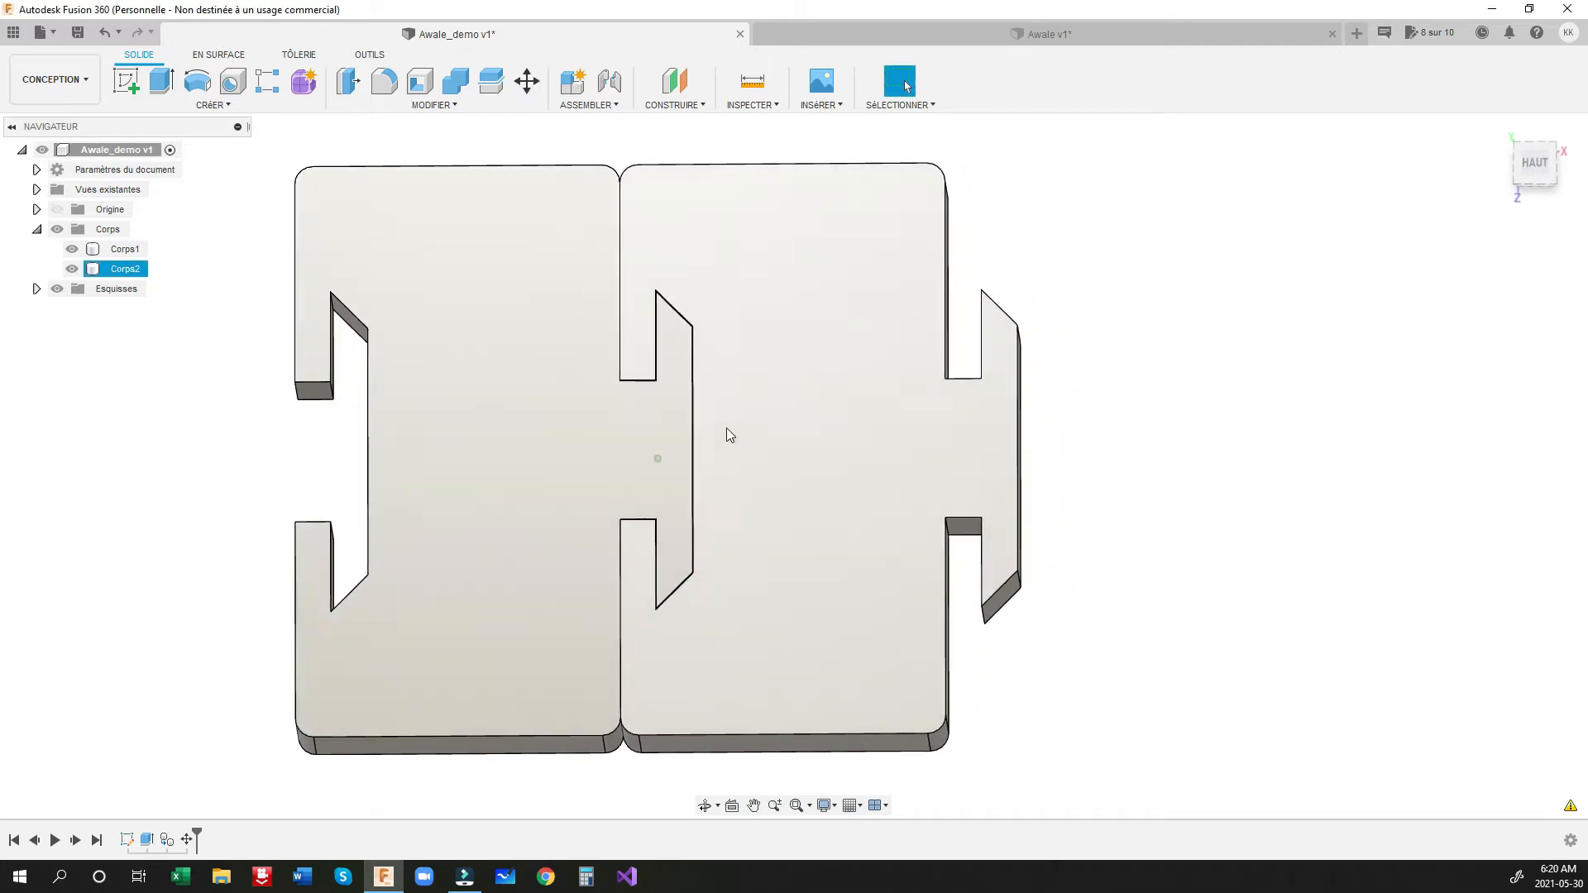
Step: Rename the original body as Gauche and the copied body as Milieu
double_click(125, 250)
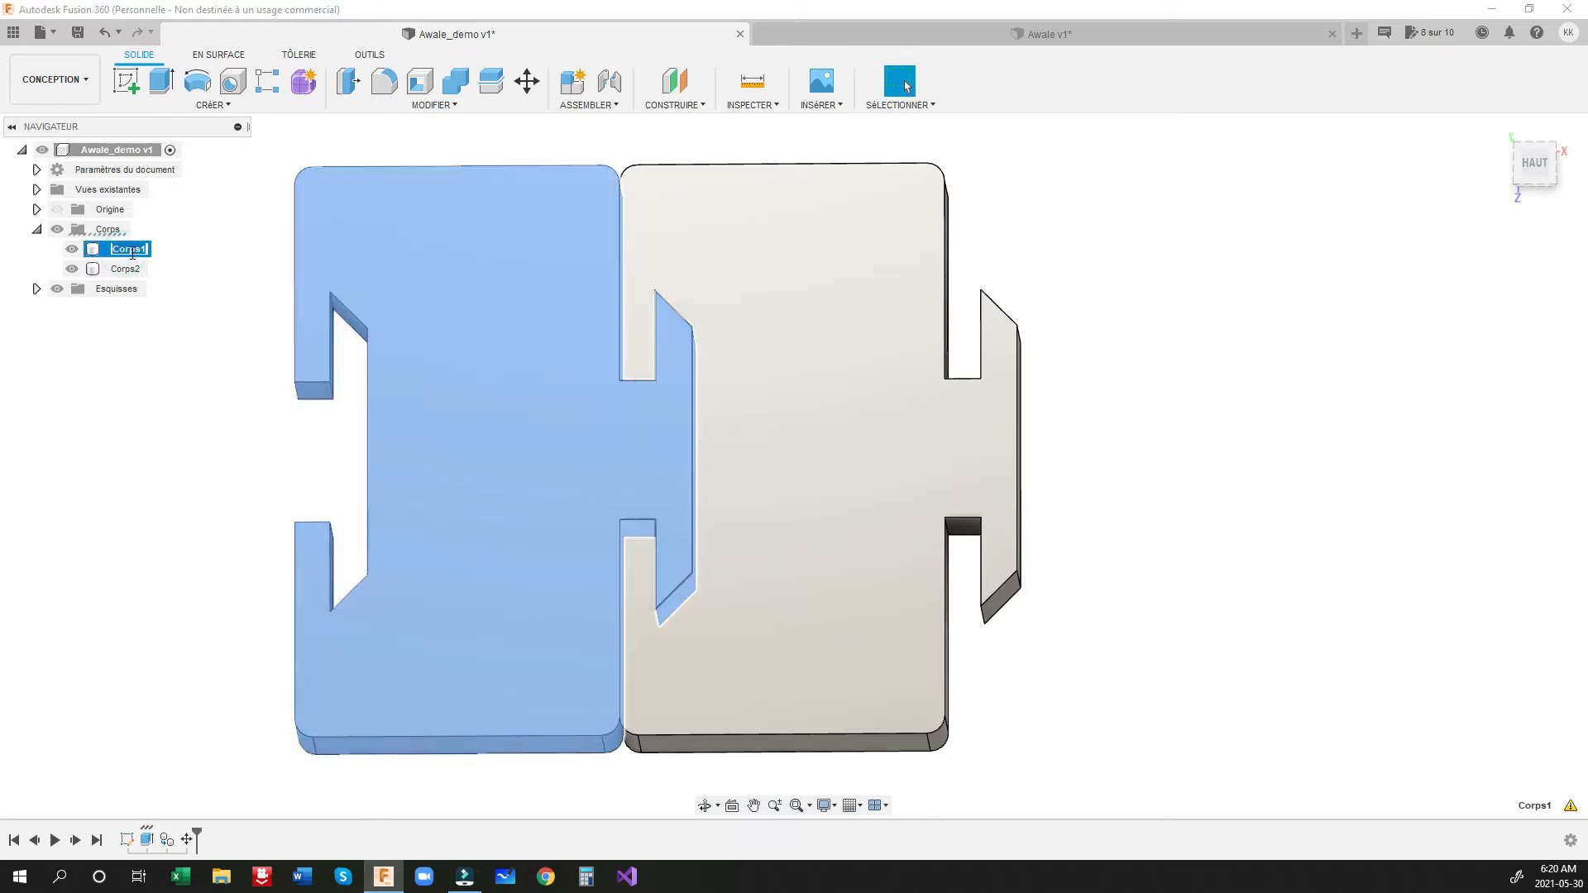
type("Gauche")
key("Return")
double_click(127, 271)
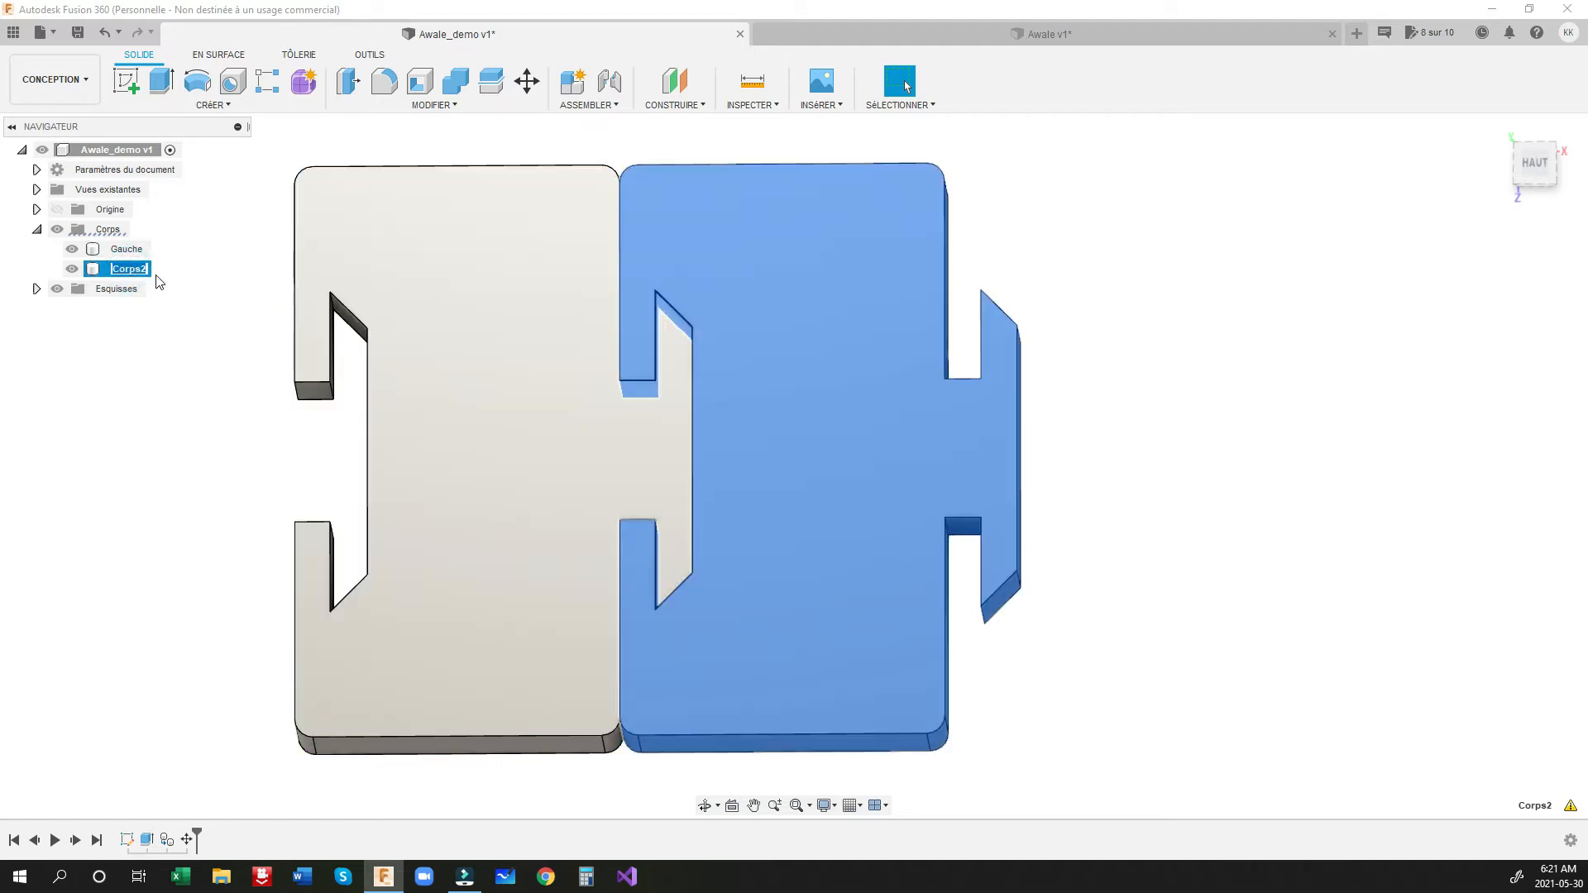
type("Milieu")
key("Escape")
Step: Hide the Gauche body so only Milieu is displayed, and clear the selection
left_click(73, 251, "ctrl")
left_click(72, 250)
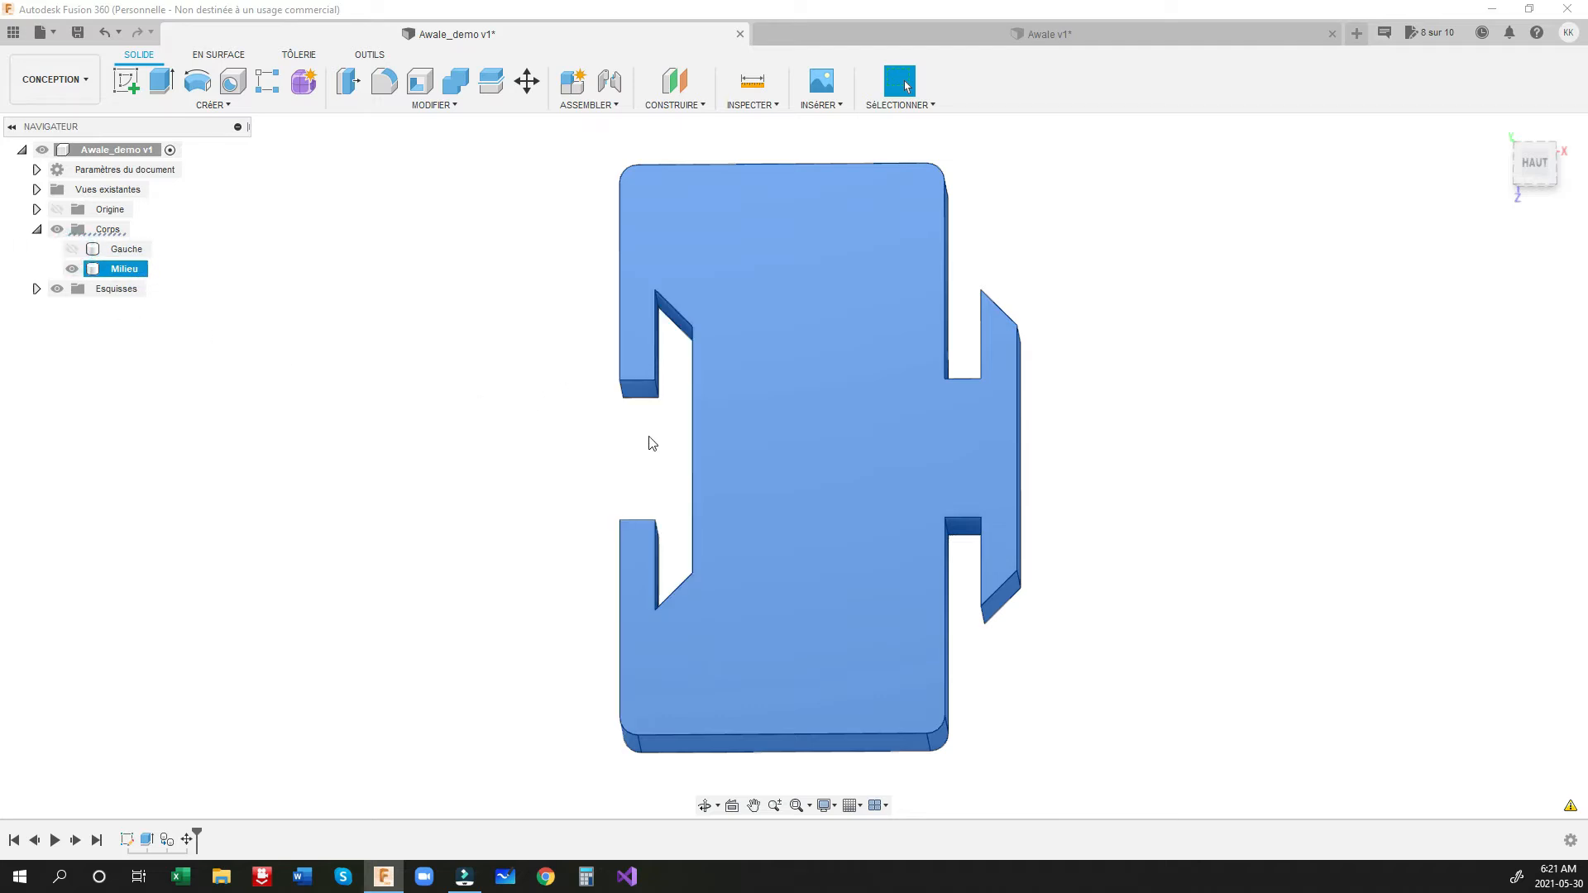
left_click(560, 439)
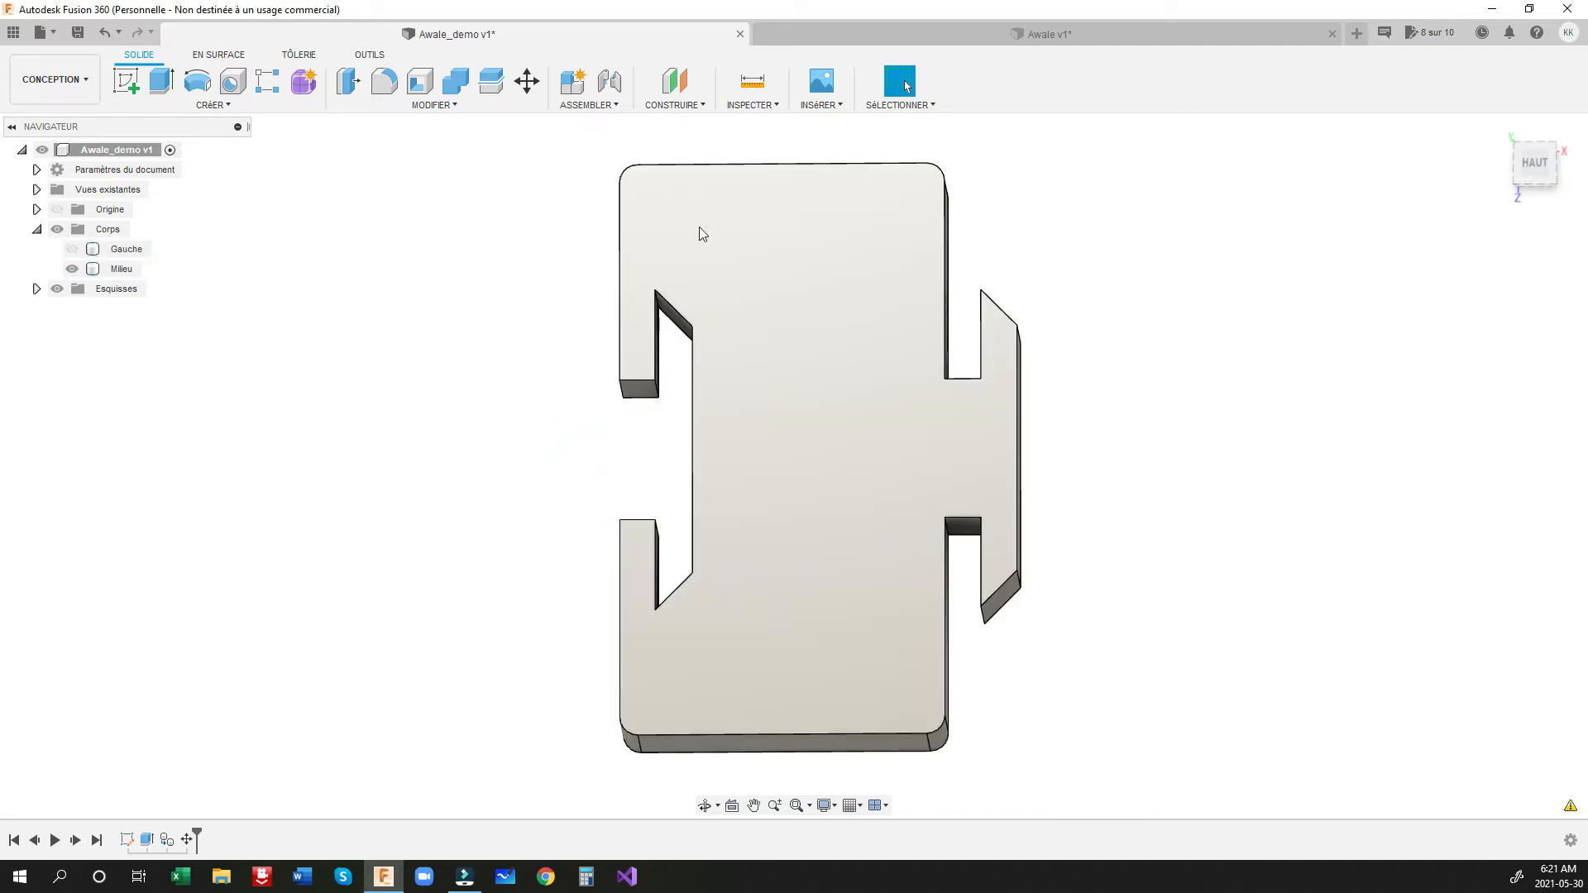
Step: Create a construction plane offset 10 mm from the top face of the Milieu body
left_click(673, 104)
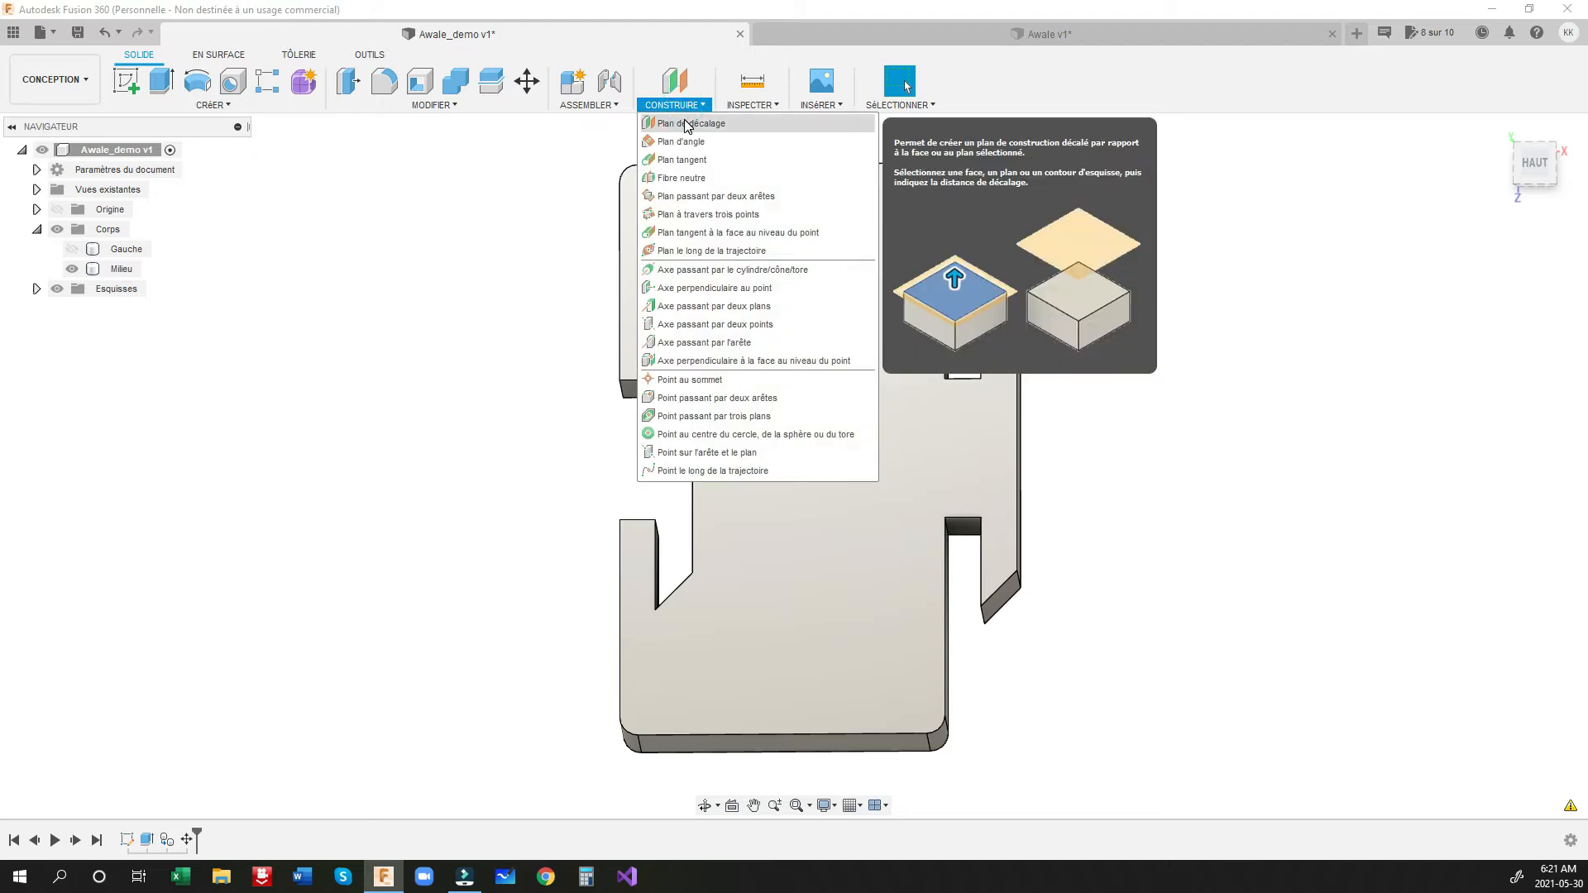
left_click(690, 123)
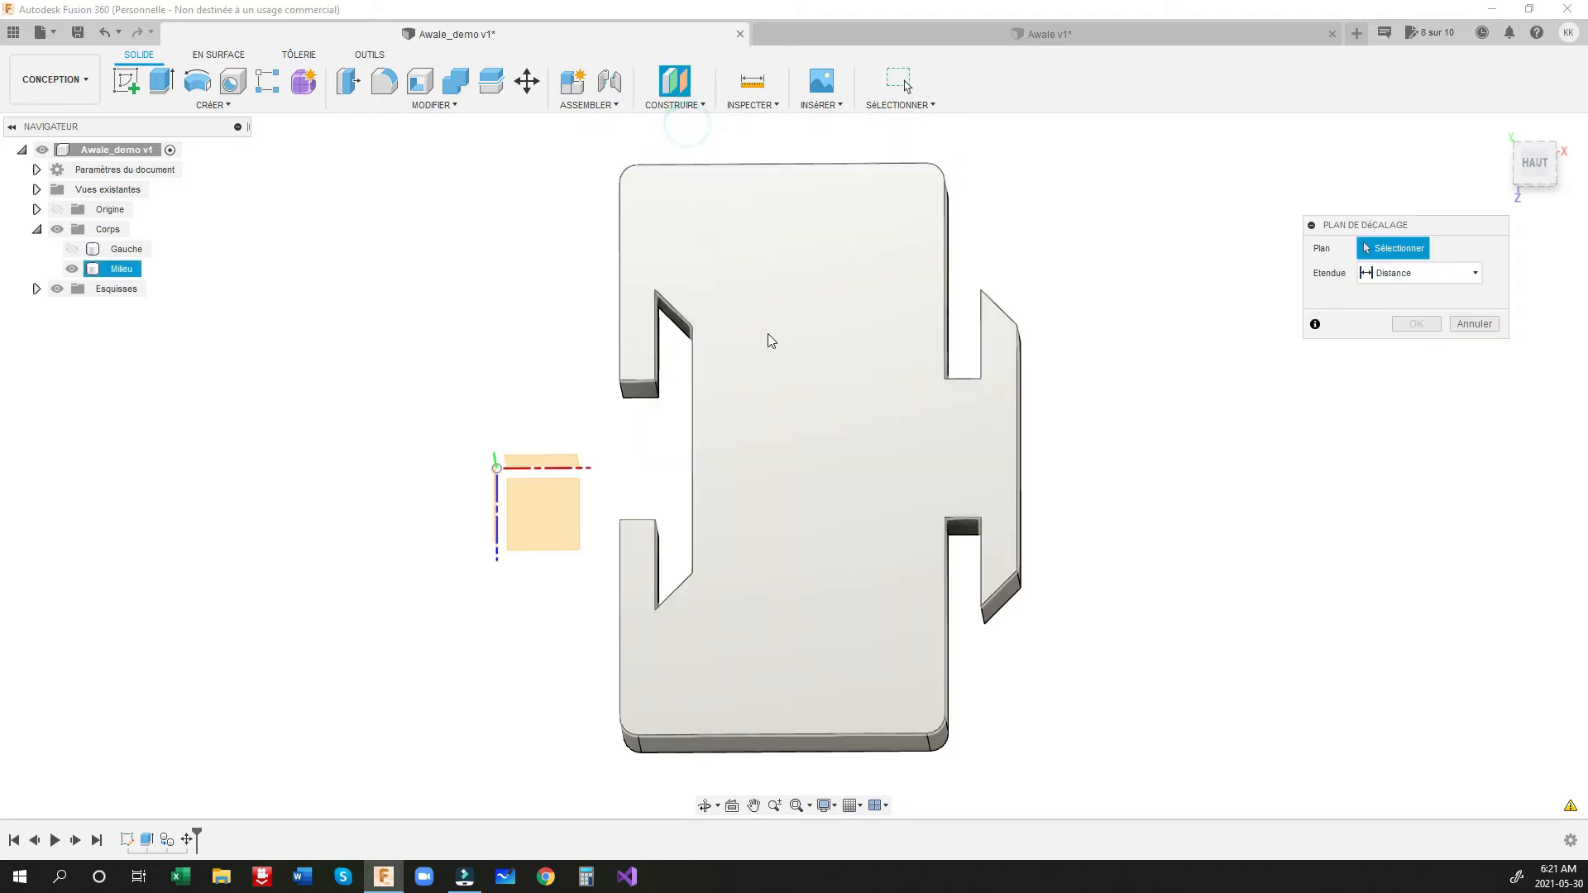
left_click(771, 339)
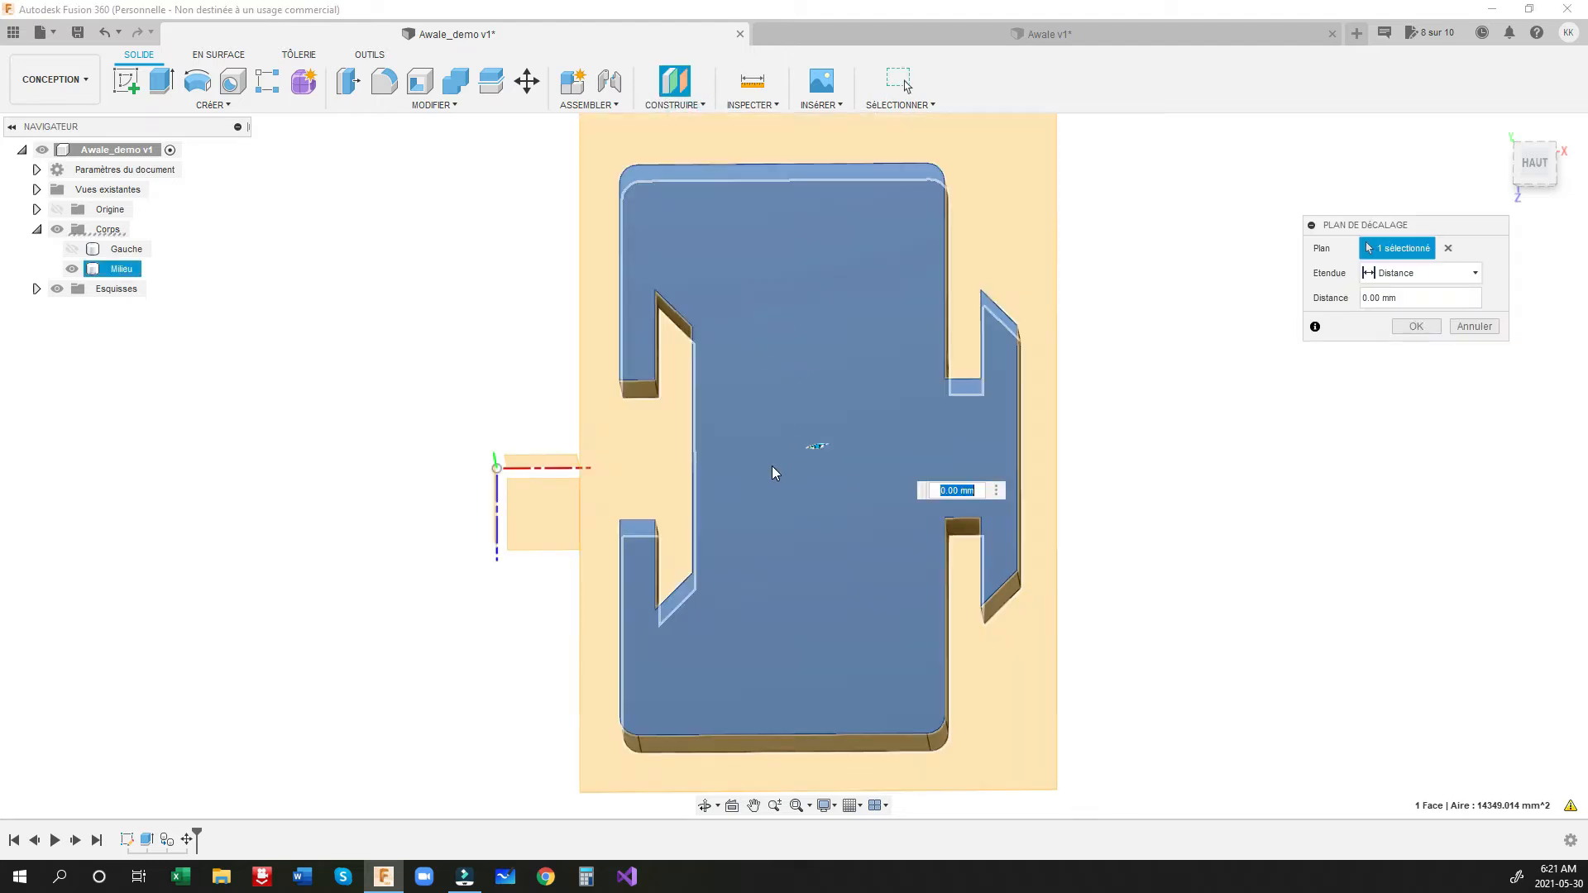
type("10")
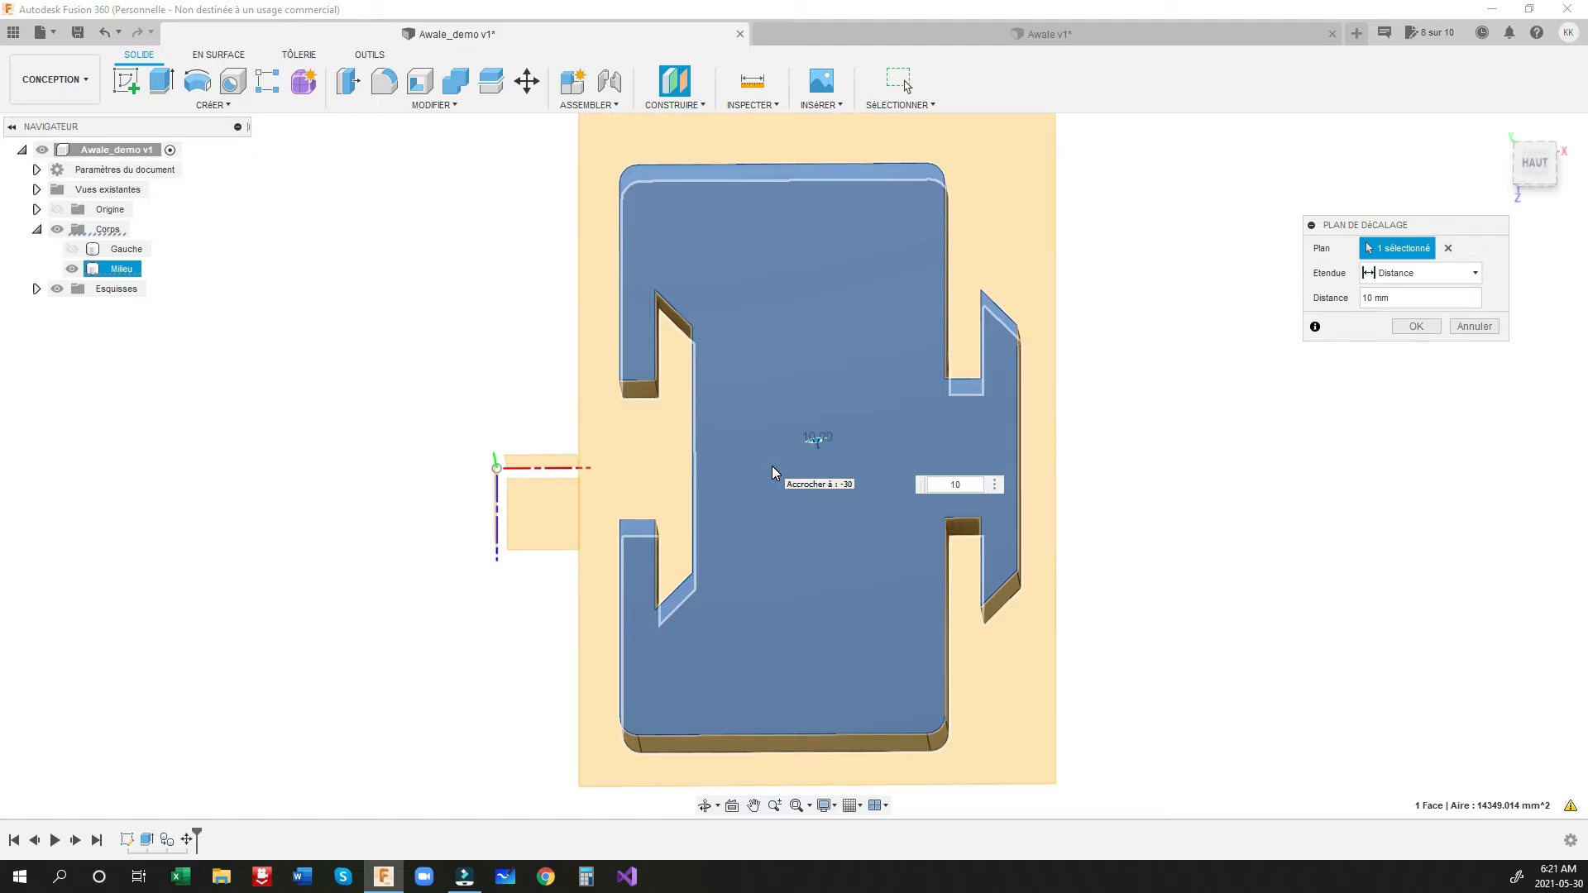
left_click(1415, 327)
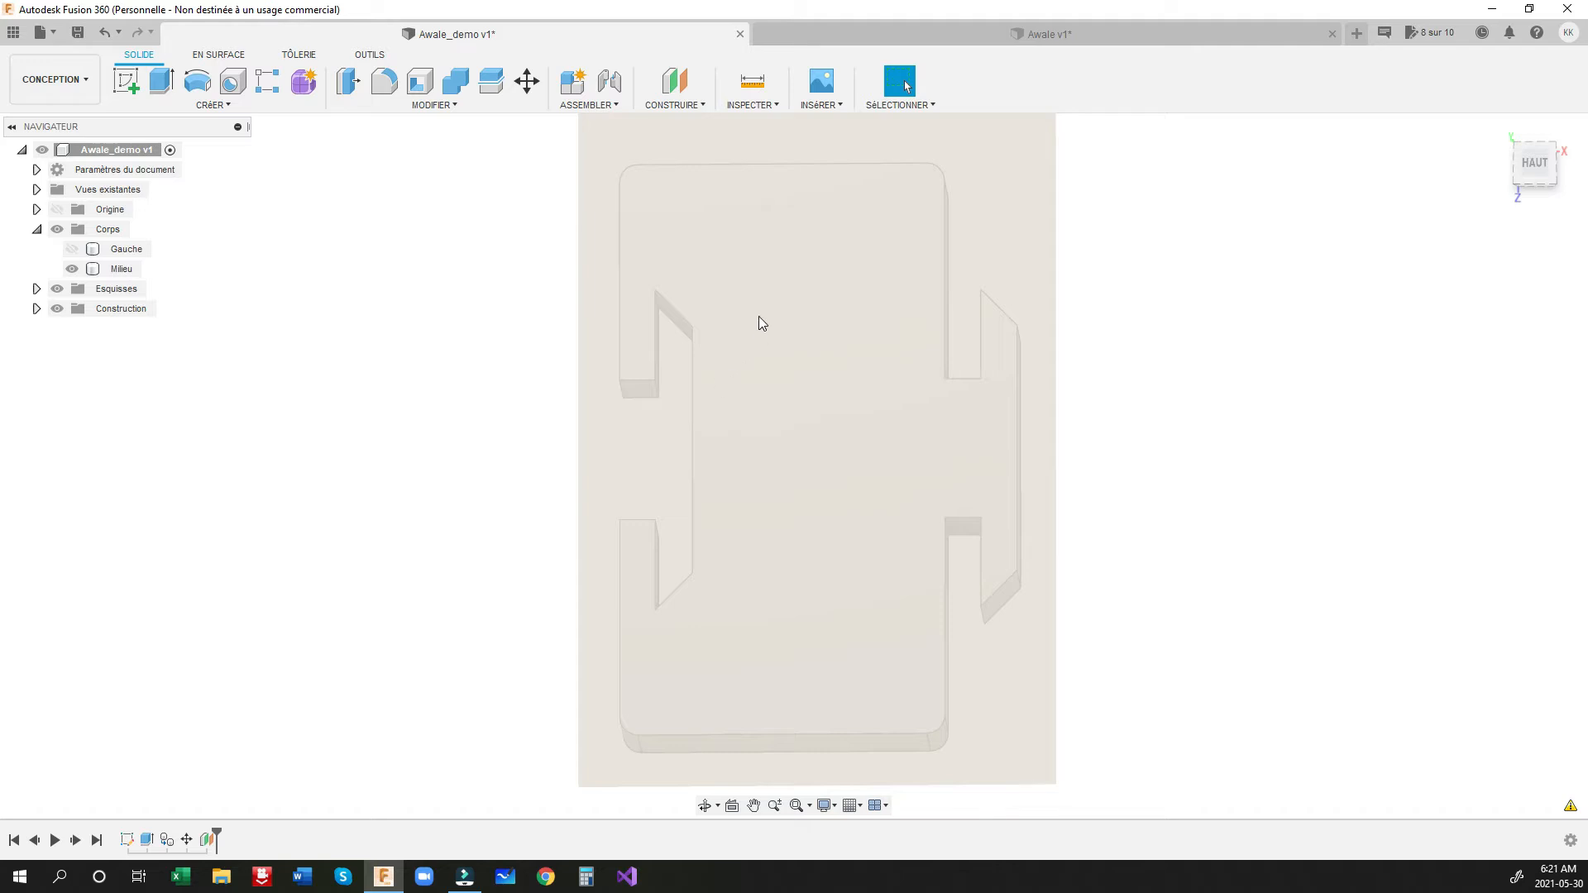
Step: Start a new sketch on the offset plane above the Milieu body
left_click(762, 322)
left_click(125, 80)
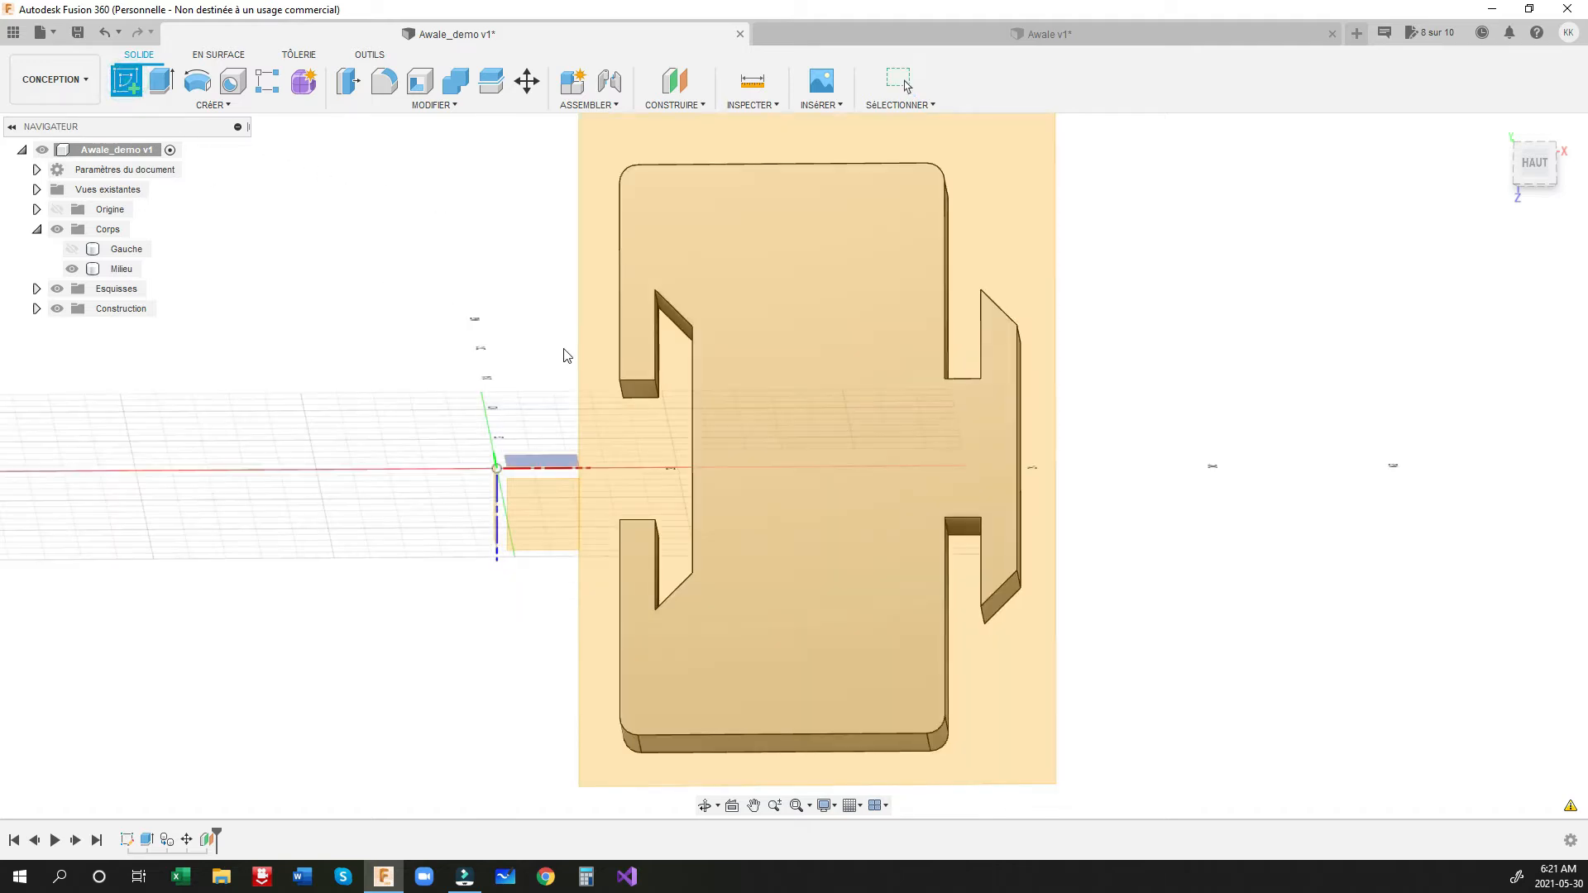
left_click(588, 358)
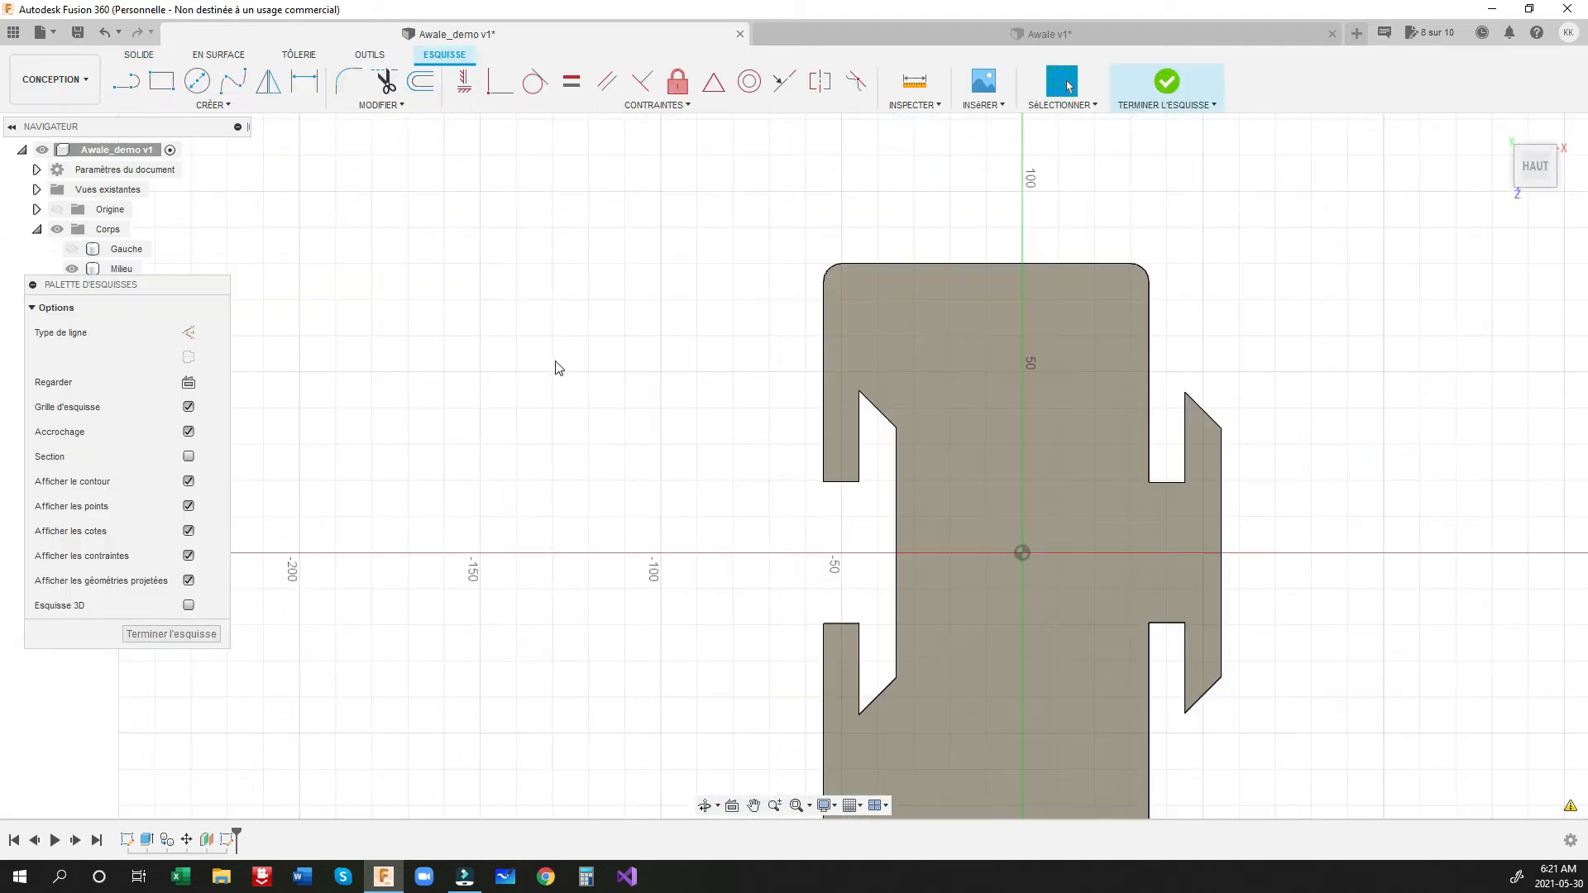
Step: Draw a 400 mm horizontal construction line toward positive X, starting about 10 mm above the origin on the vertical axis
middle_click_drag(549, 342, 166, 328, "shift")
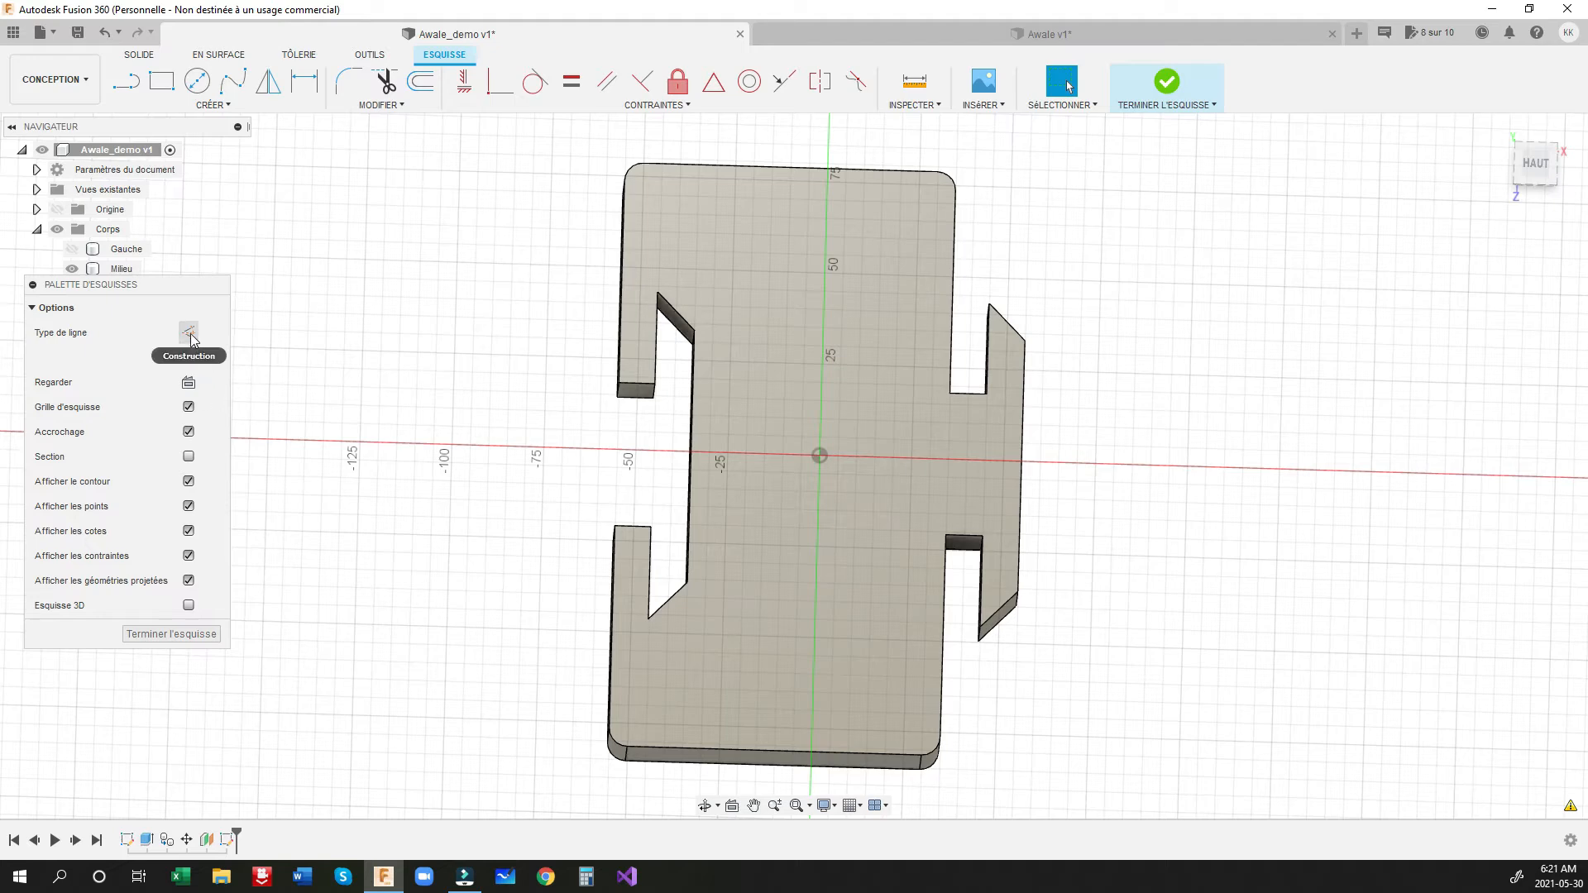
left_click(190, 333)
key("l")
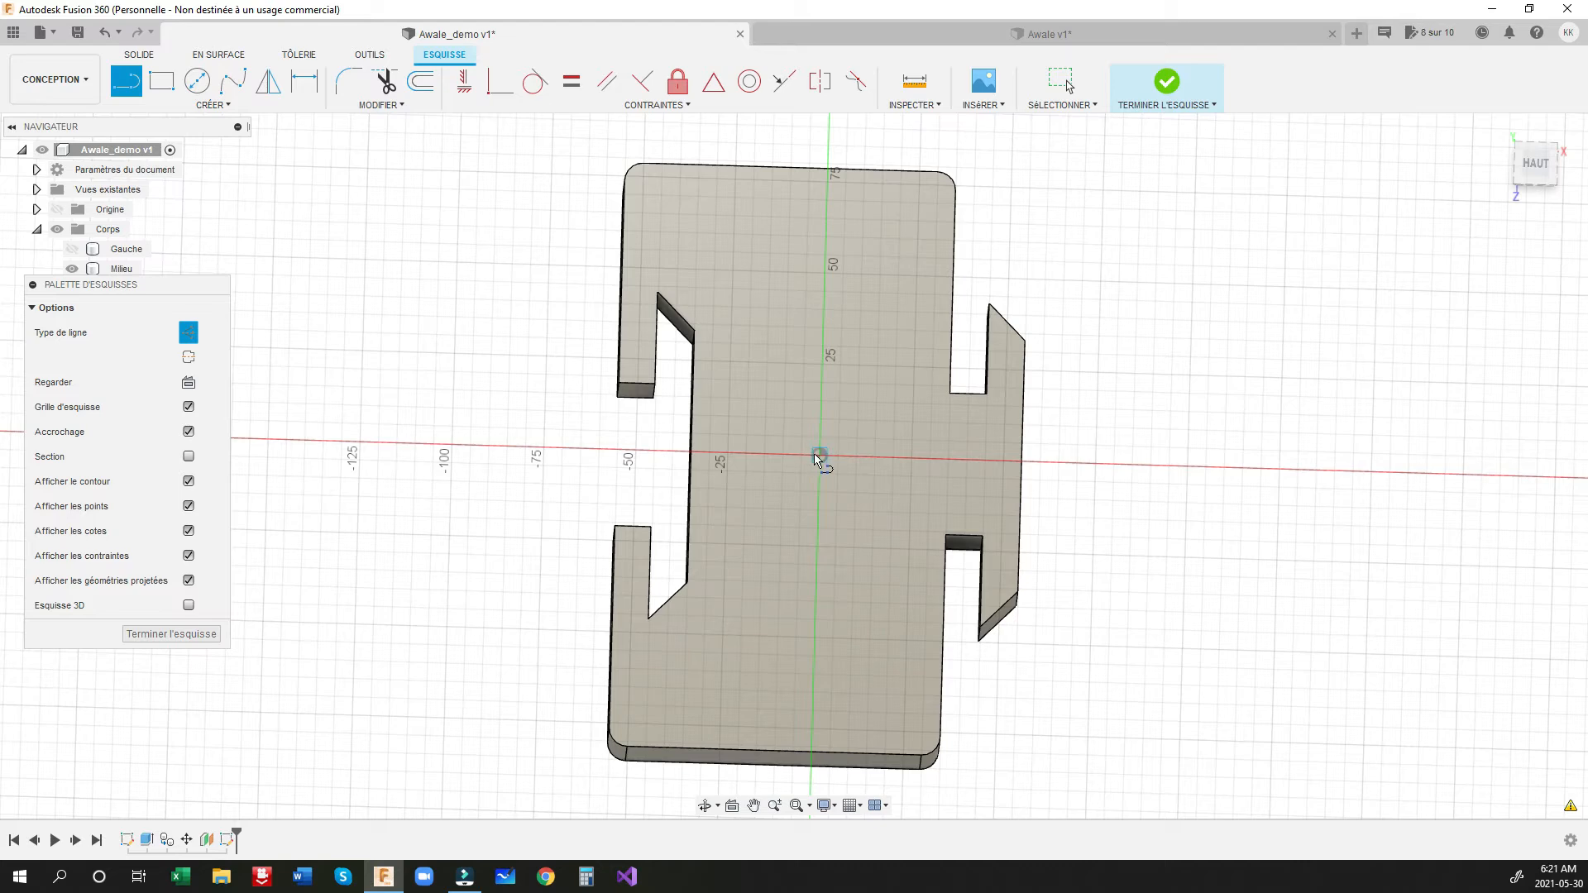
left_click(820, 418)
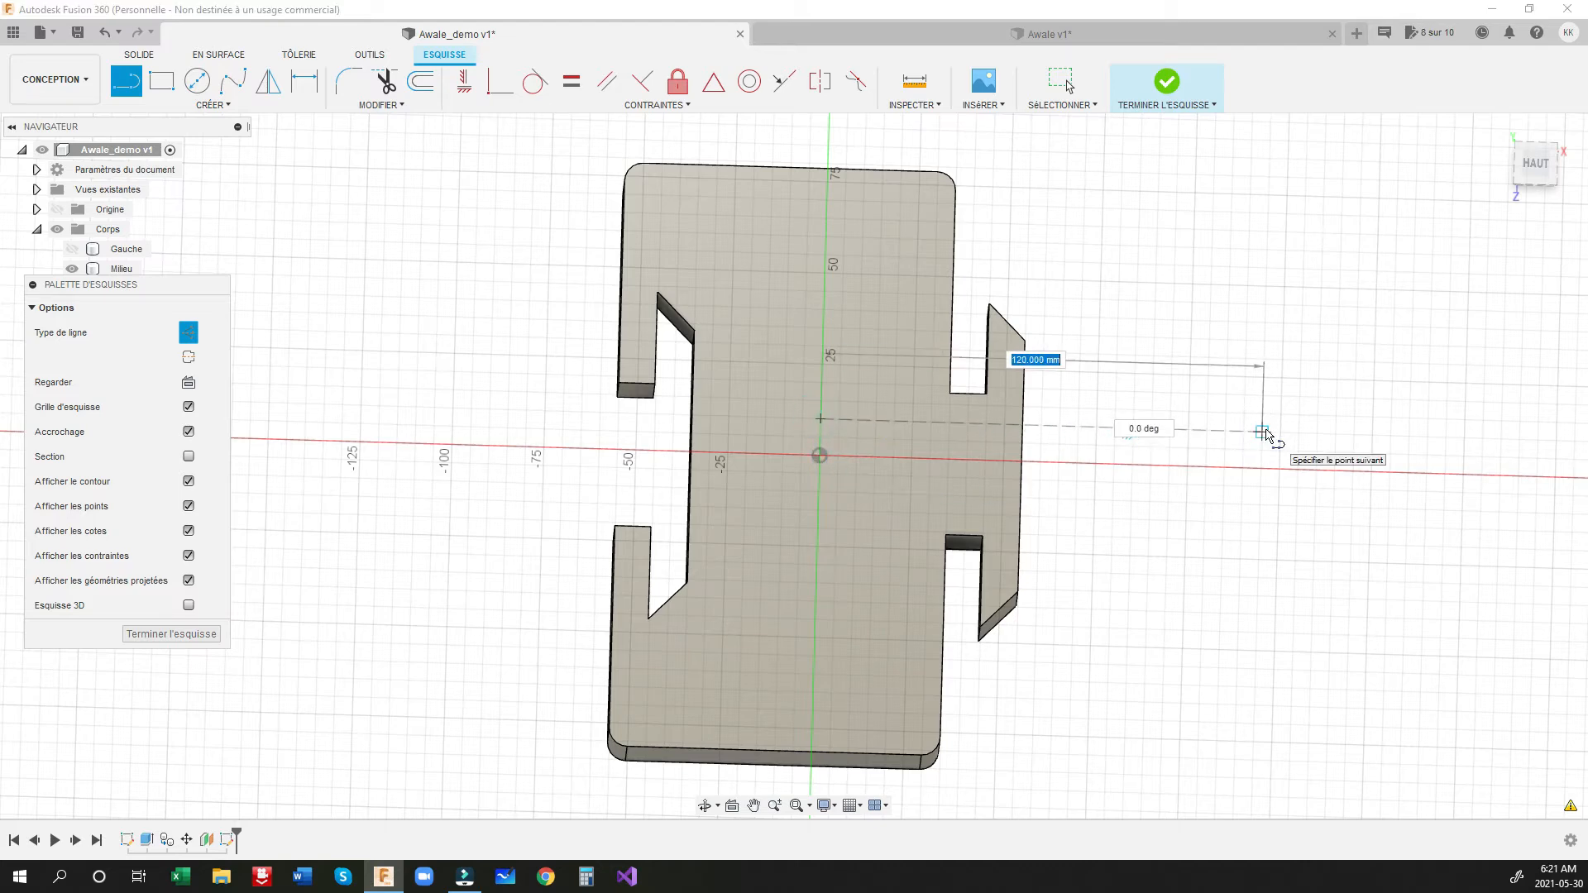
type("400")
key("Return")
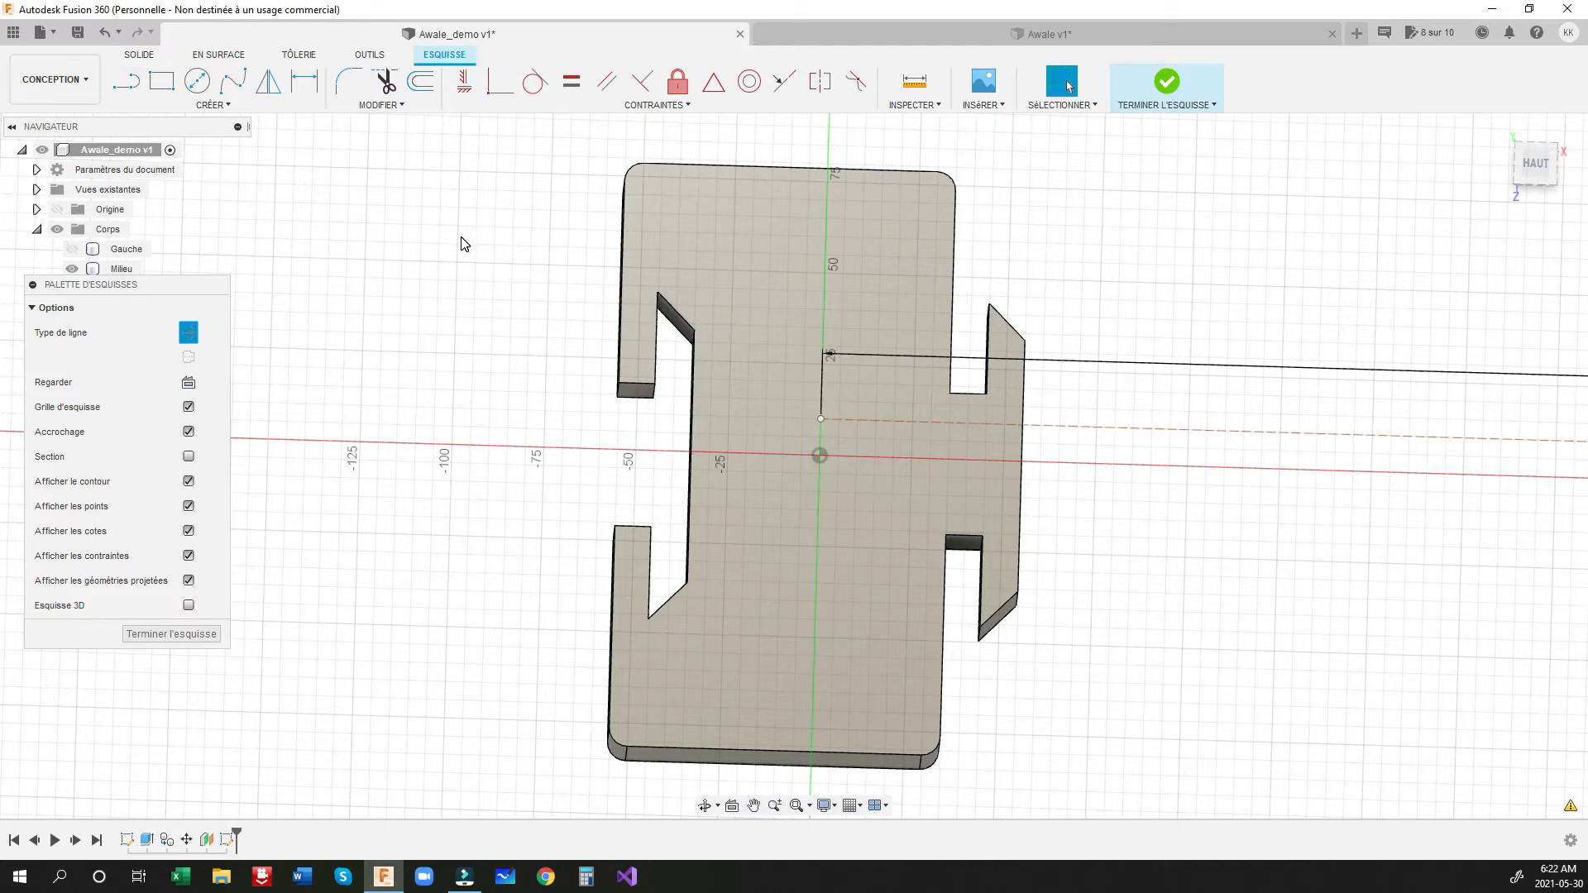
Step: Project the top face outline of the Milieu body into the sketch and hide the body
key("p")
left_click(727, 261)
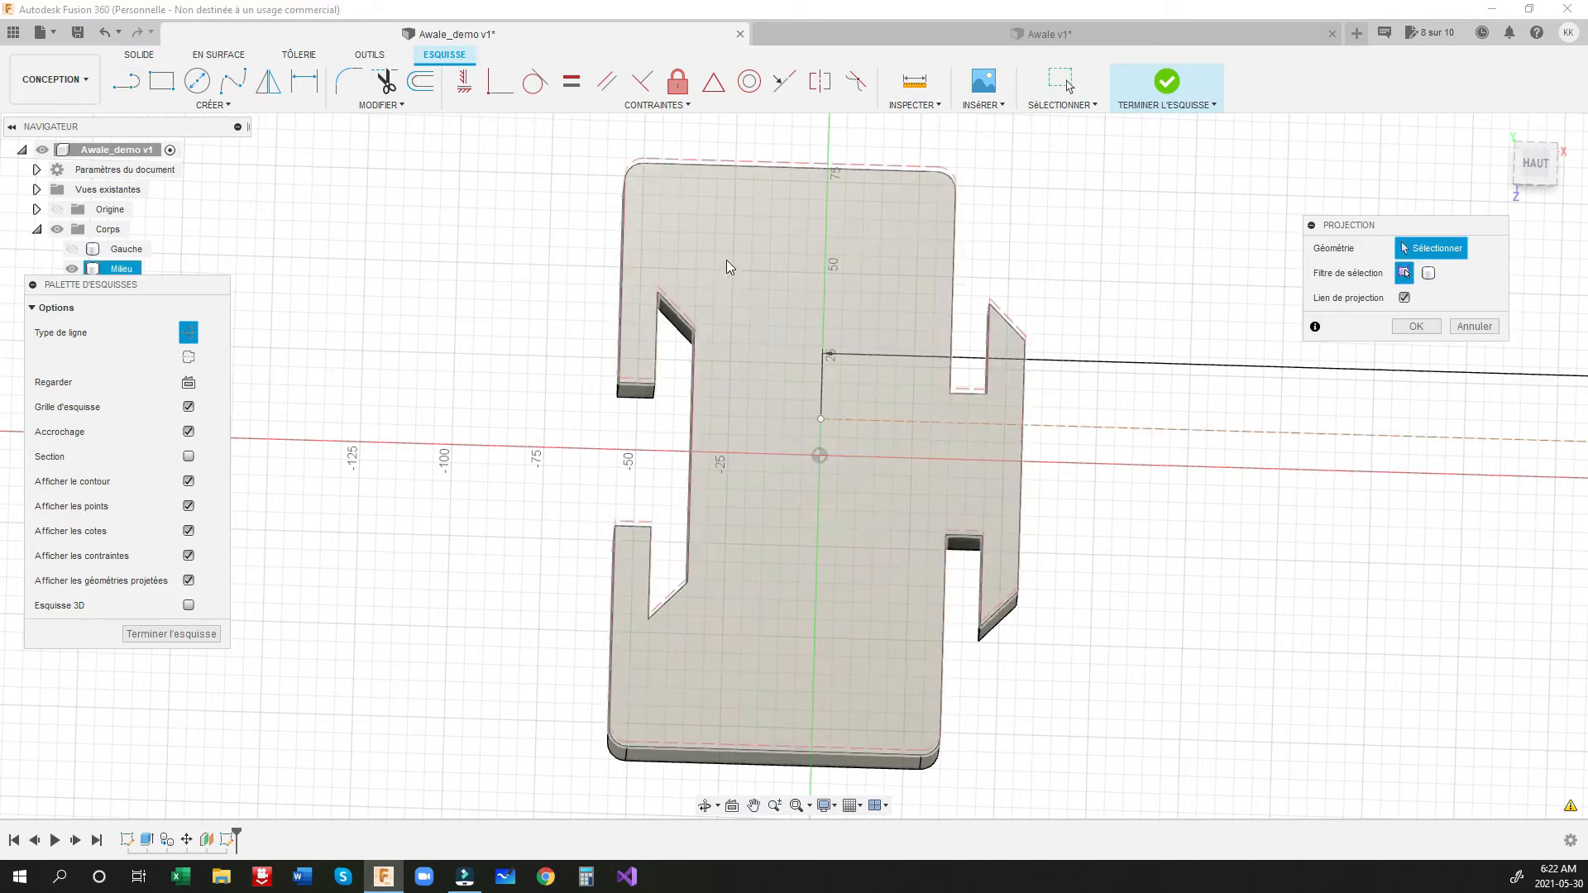
left_click(821, 234)
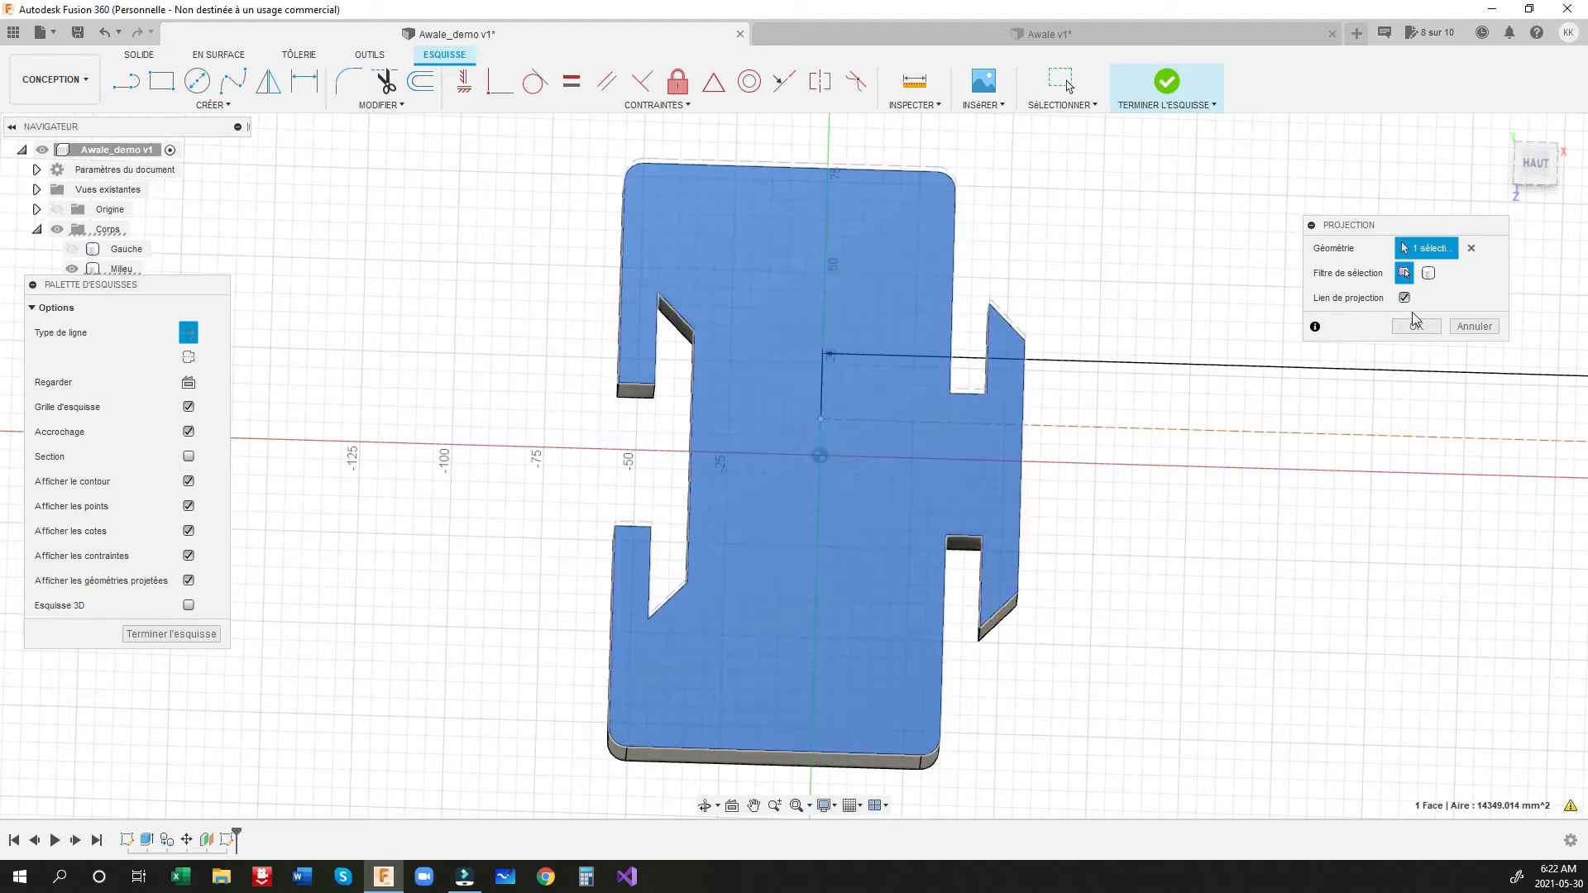
left_click(1416, 326)
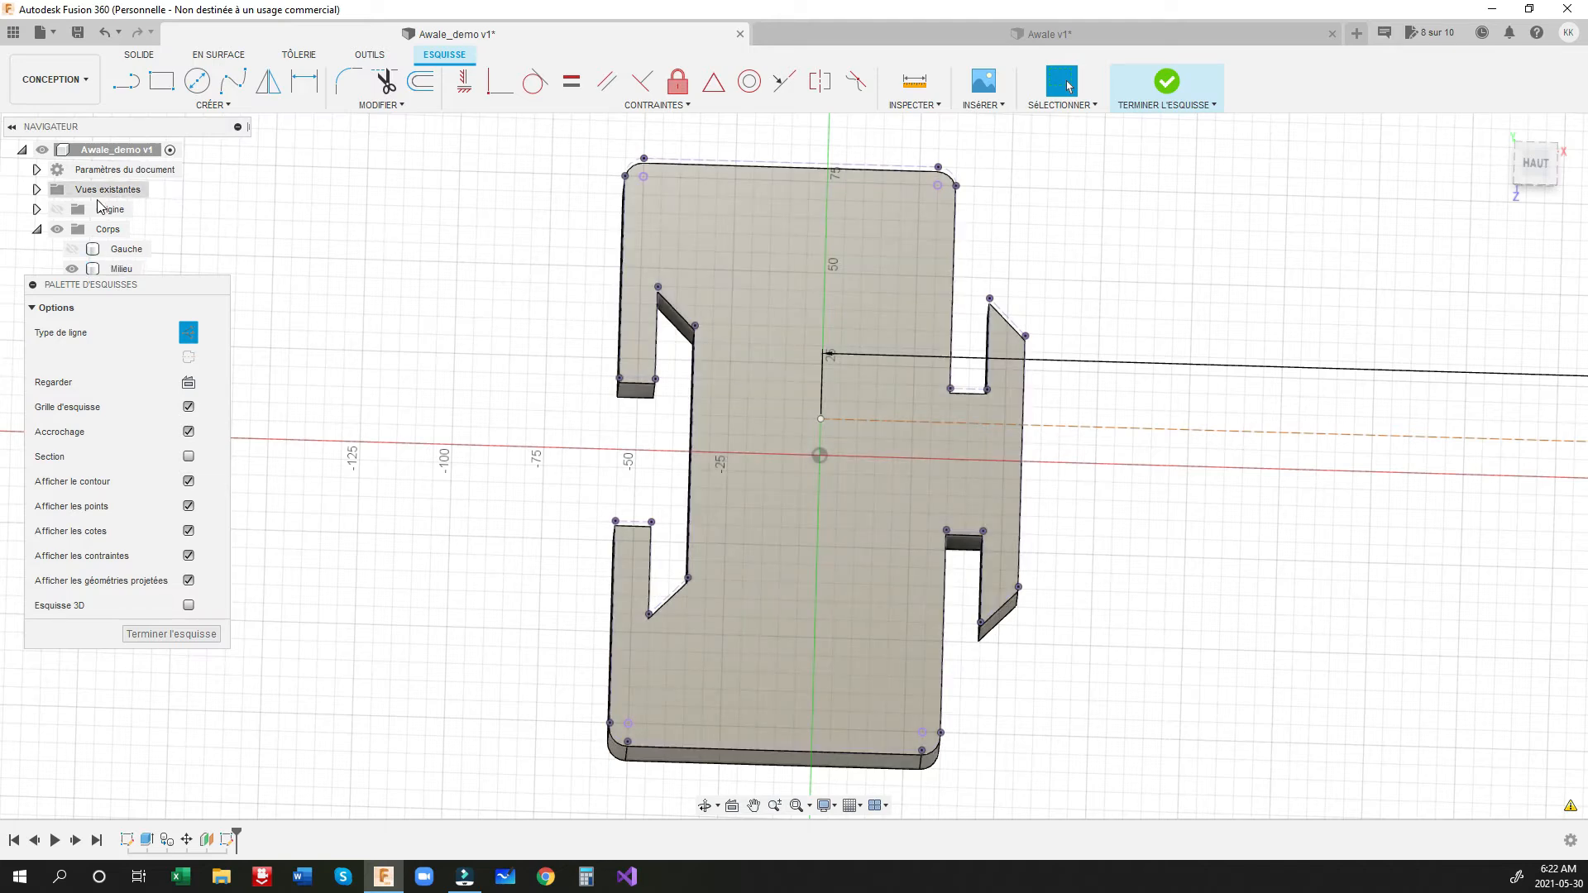
left_click(72, 268)
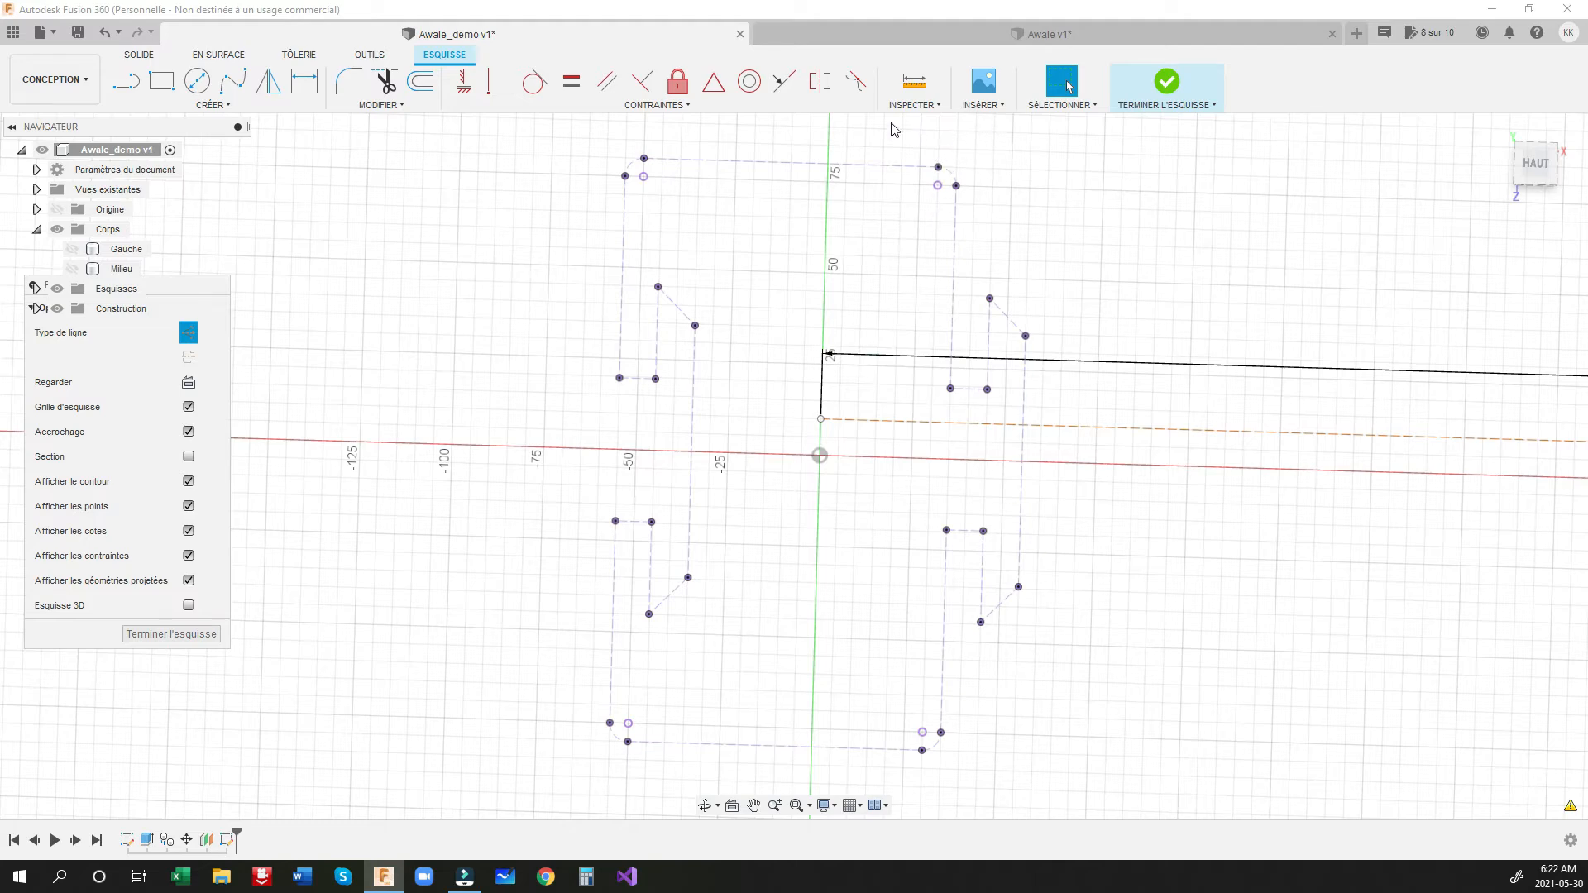
Step: Constrain the upper and lower horizontal edges of the projected outline to be symmetric about the horizontal construction line
left_click(821, 87)
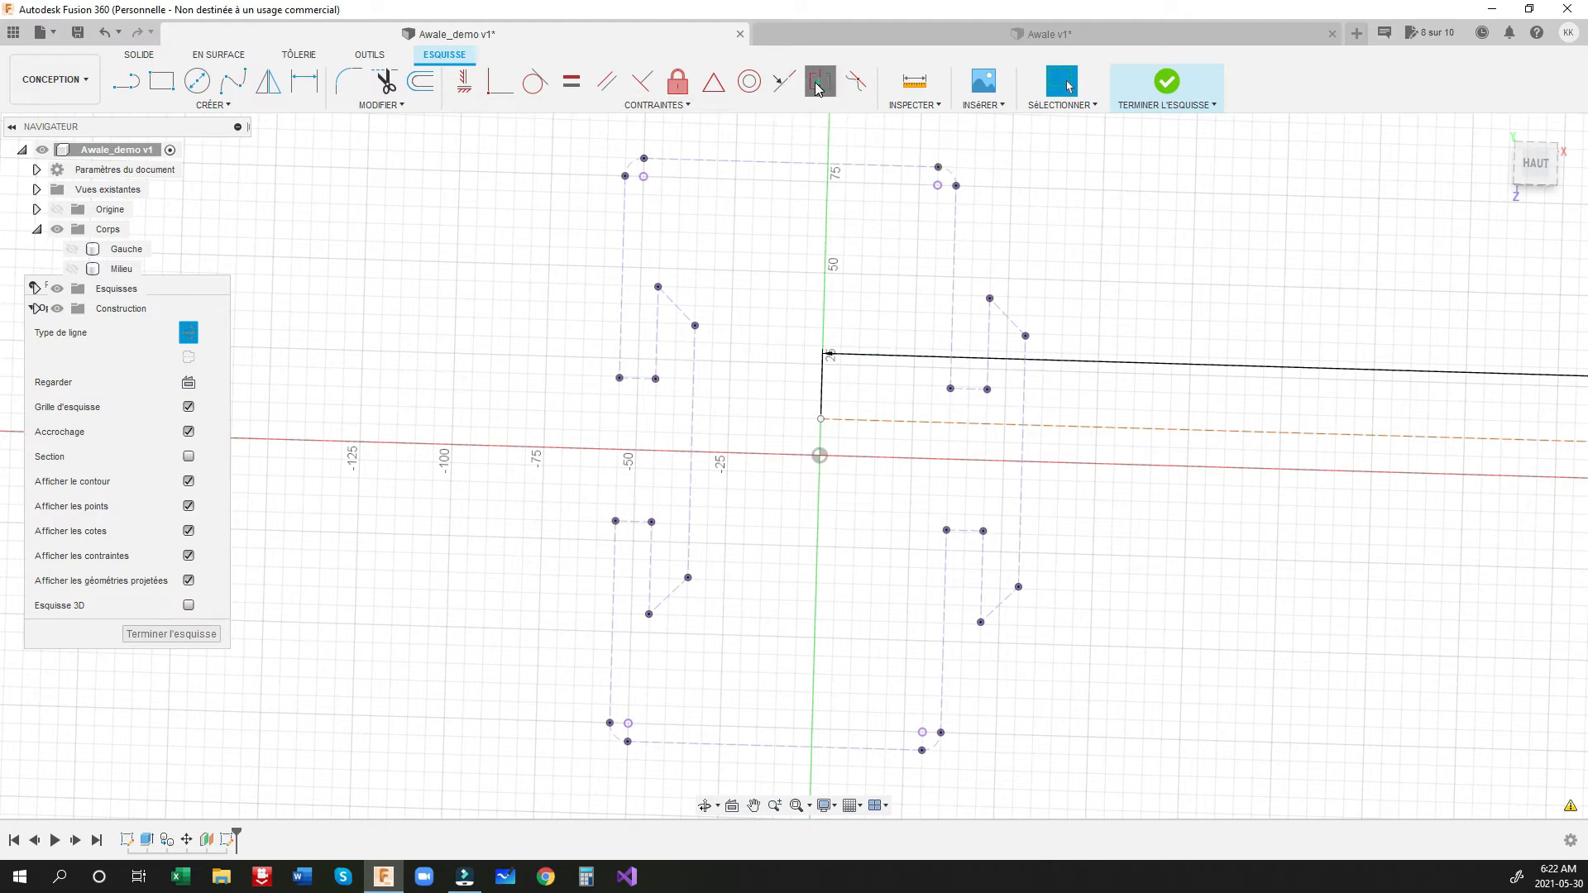
left_click(908, 167)
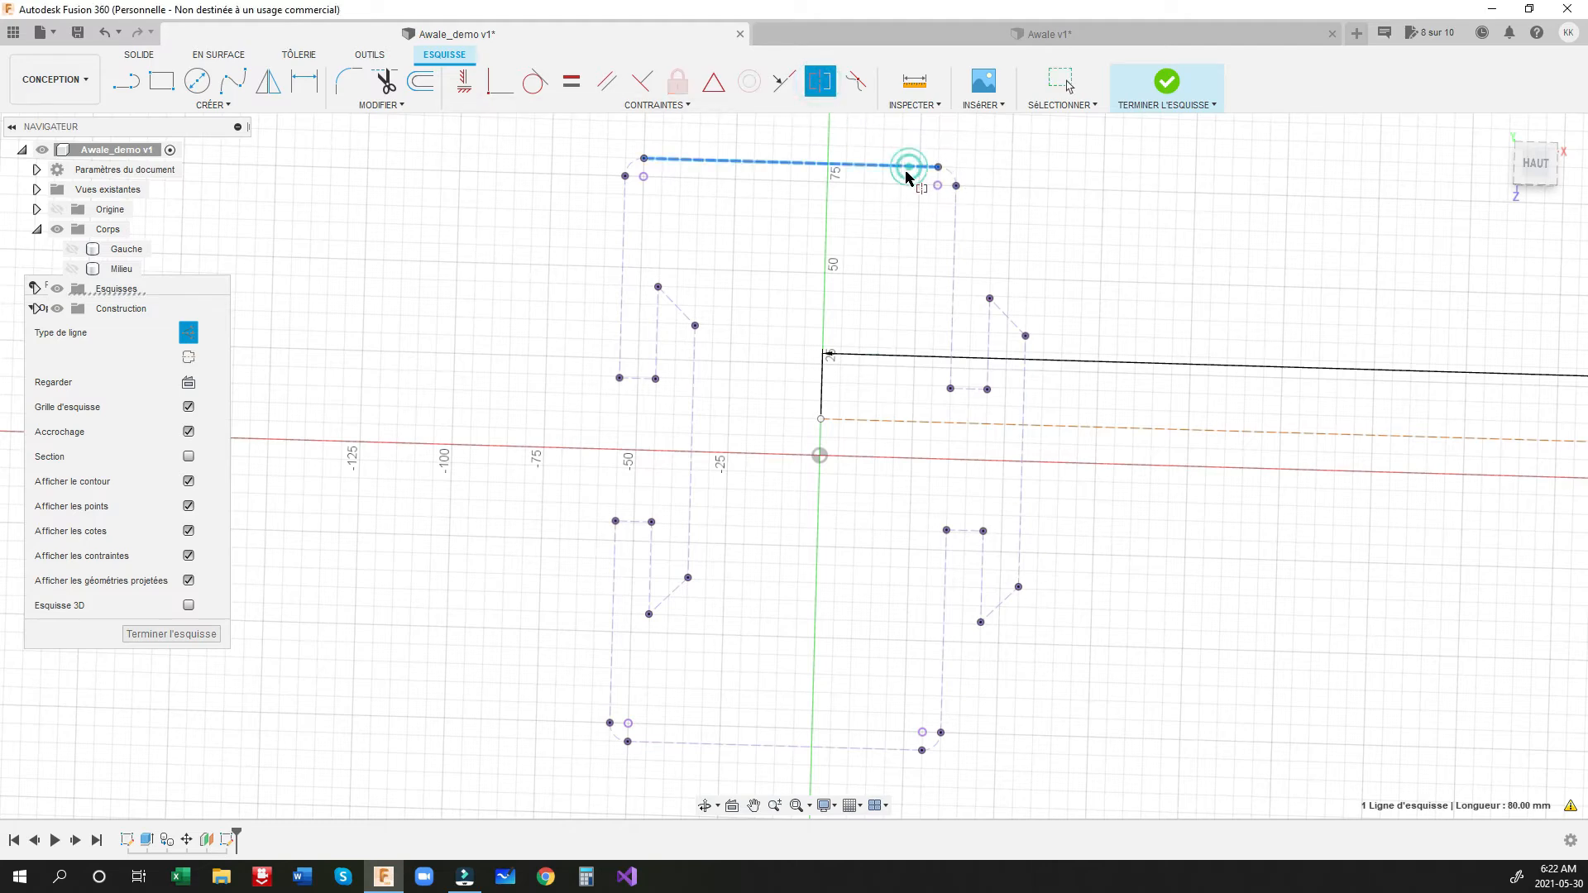
left_click(881, 750)
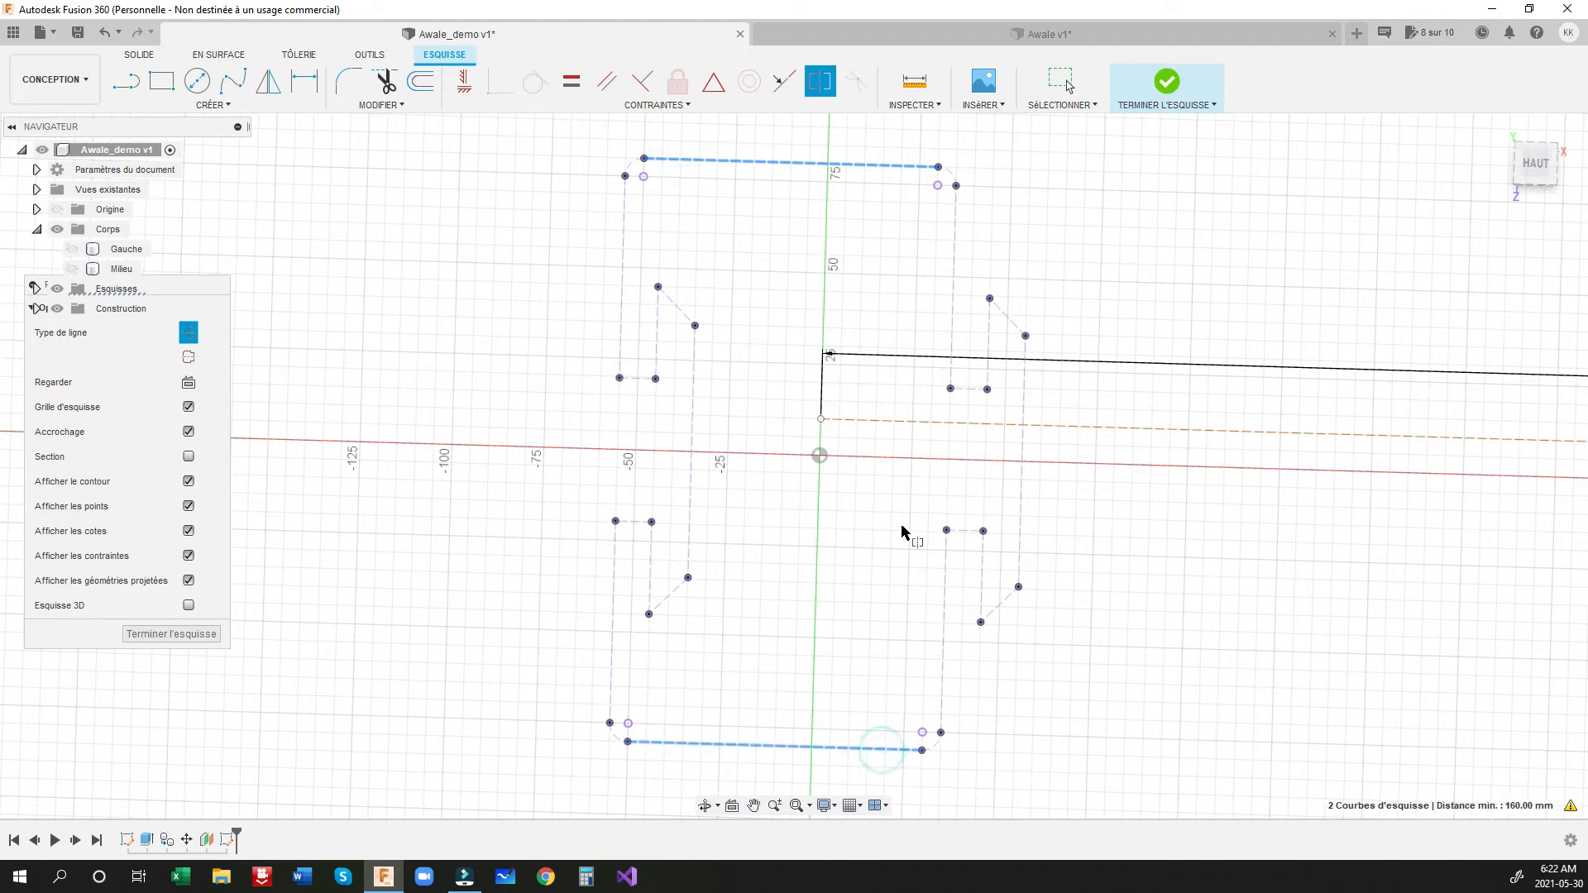
left_click(904, 421)
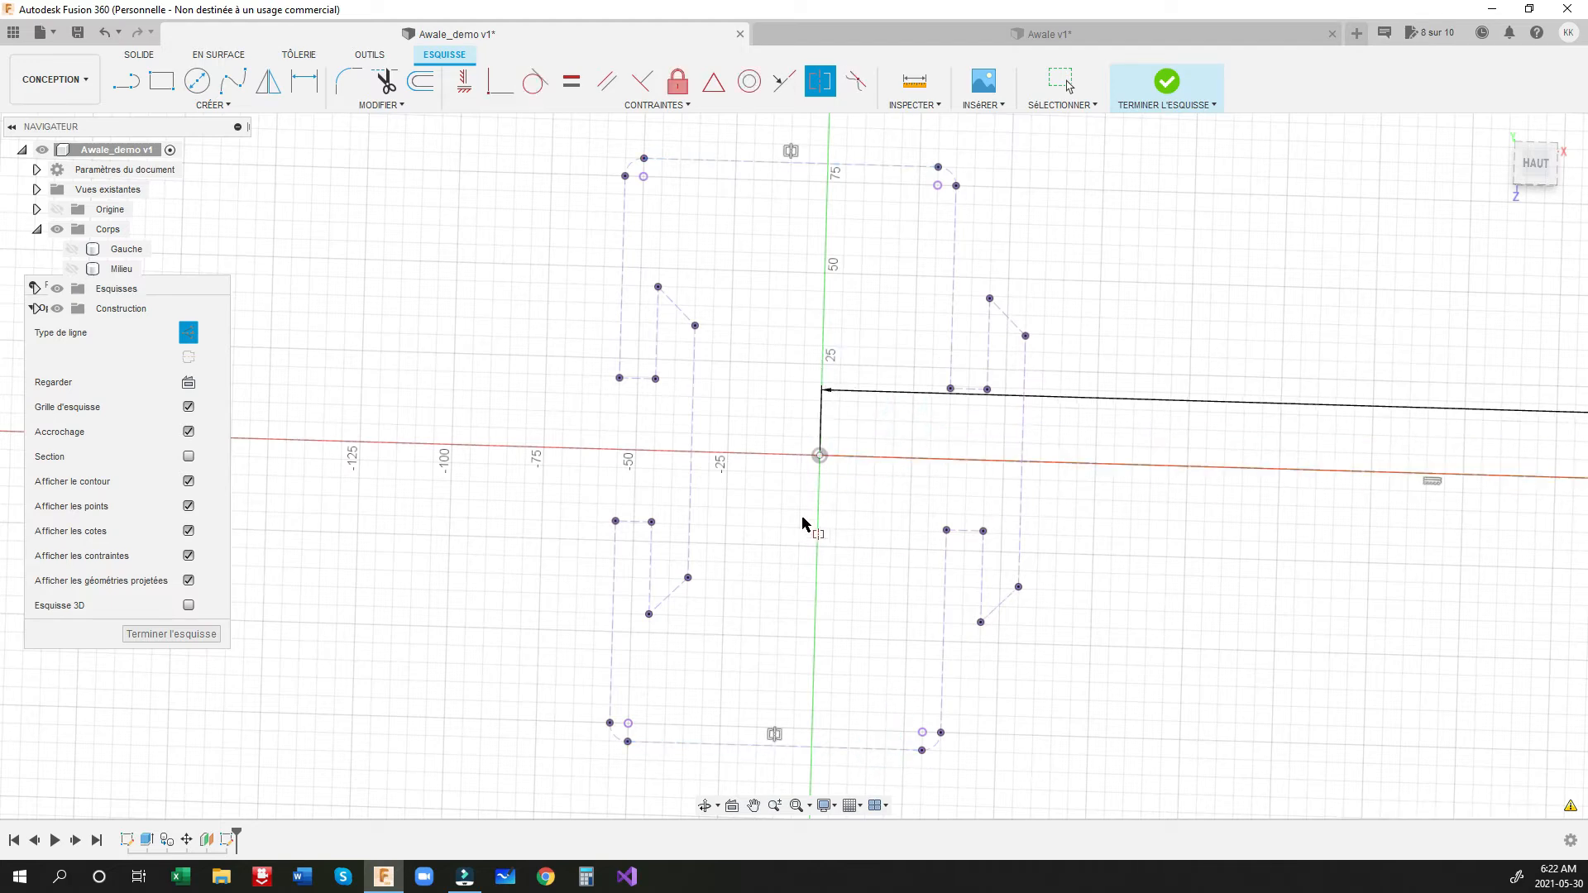
middle_click_drag(870, 473, 822, 471, "shift")
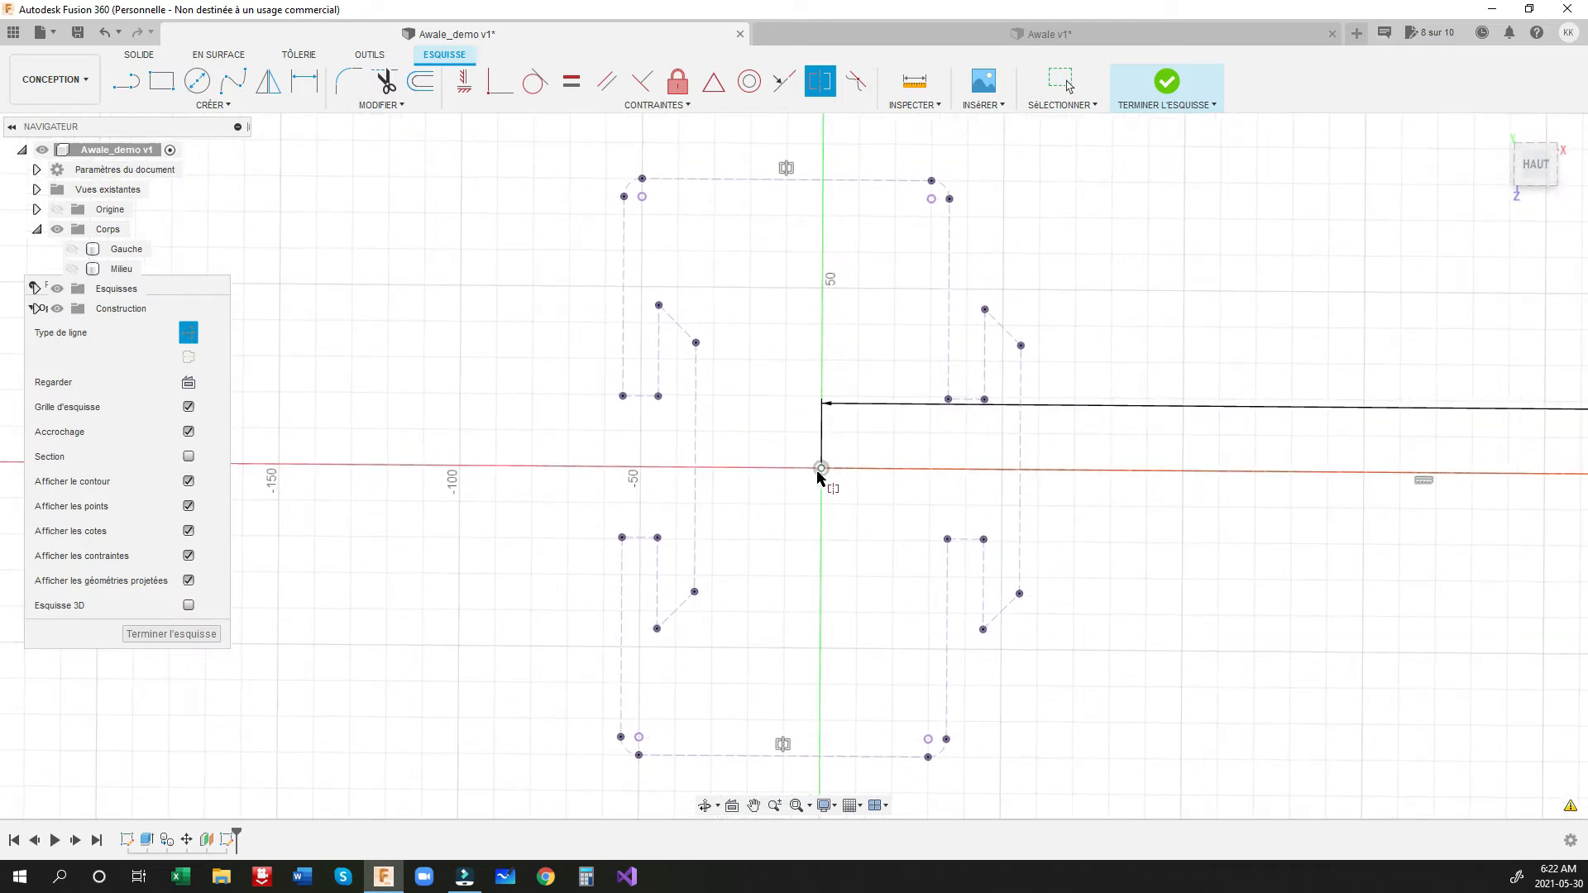
left_click(125, 81)
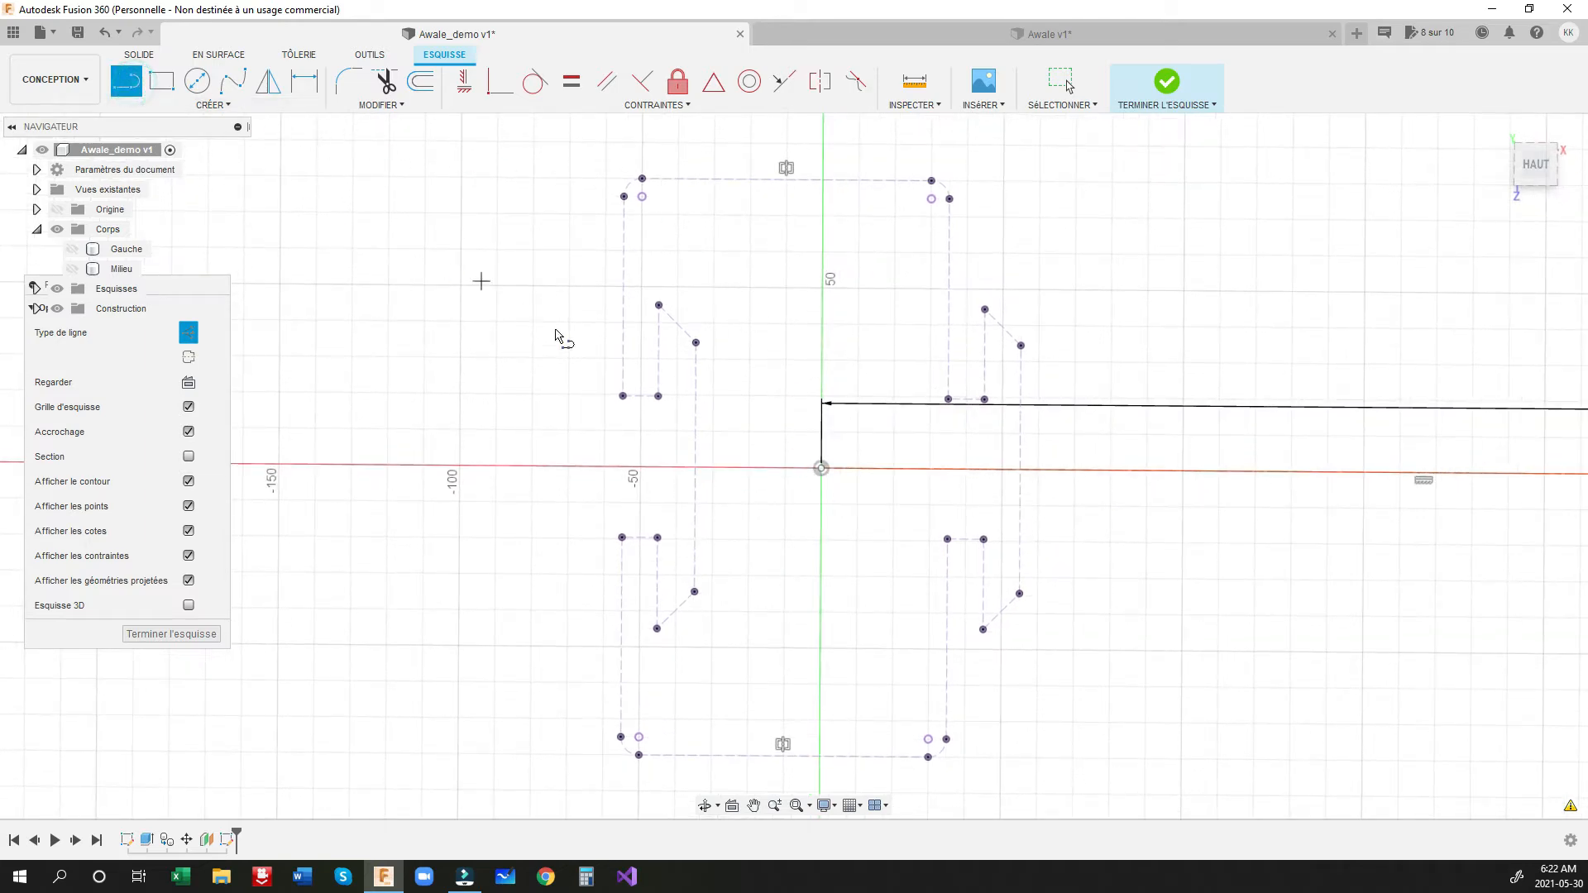
left_click(821, 468)
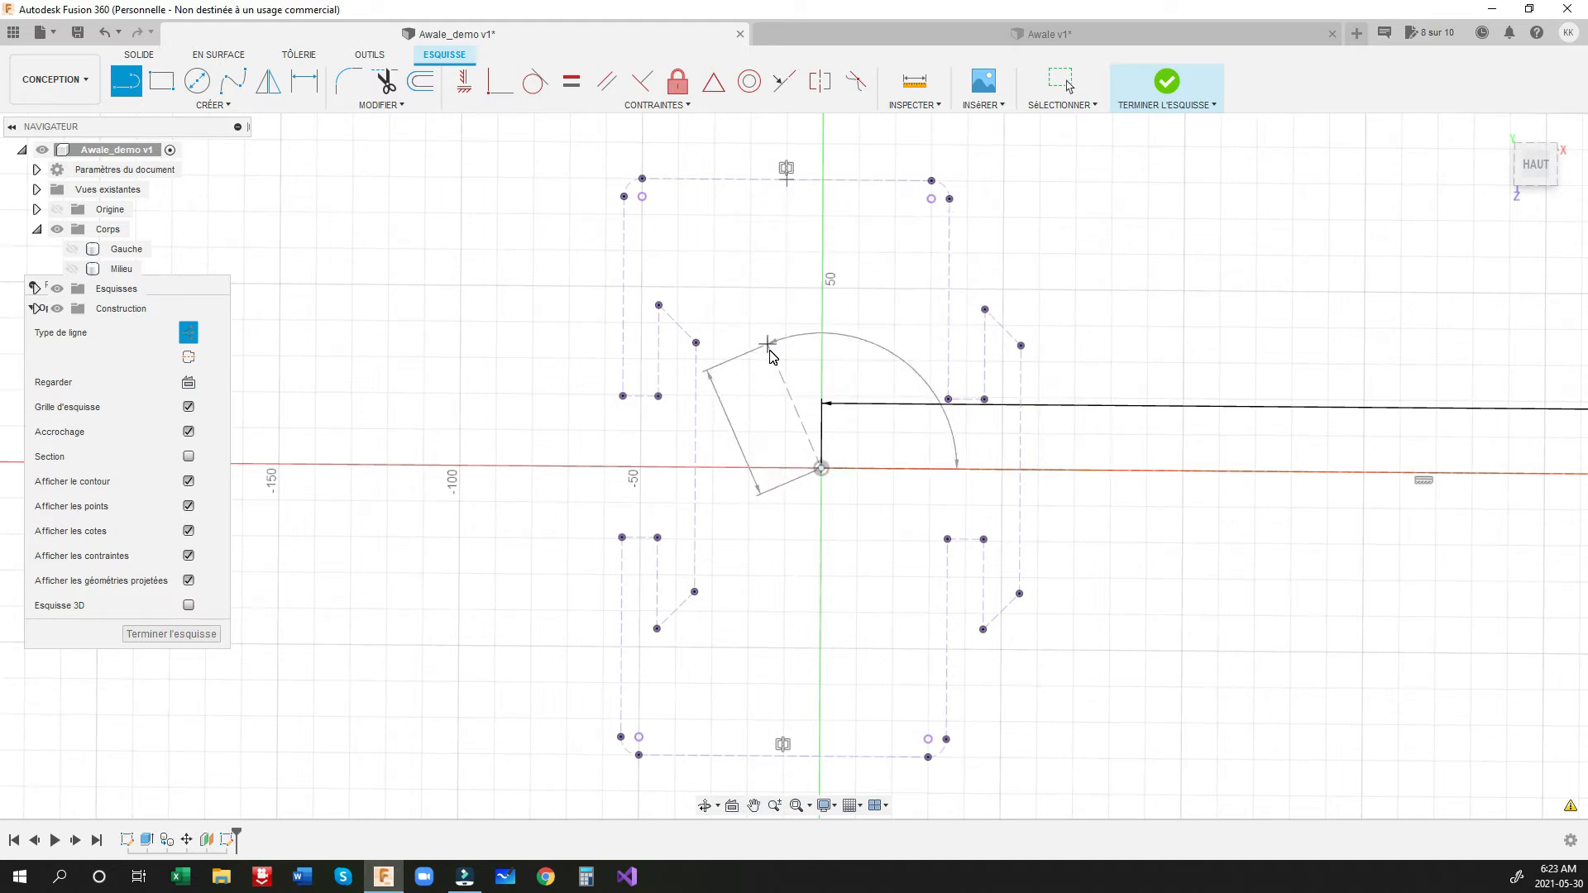
key("Escape")
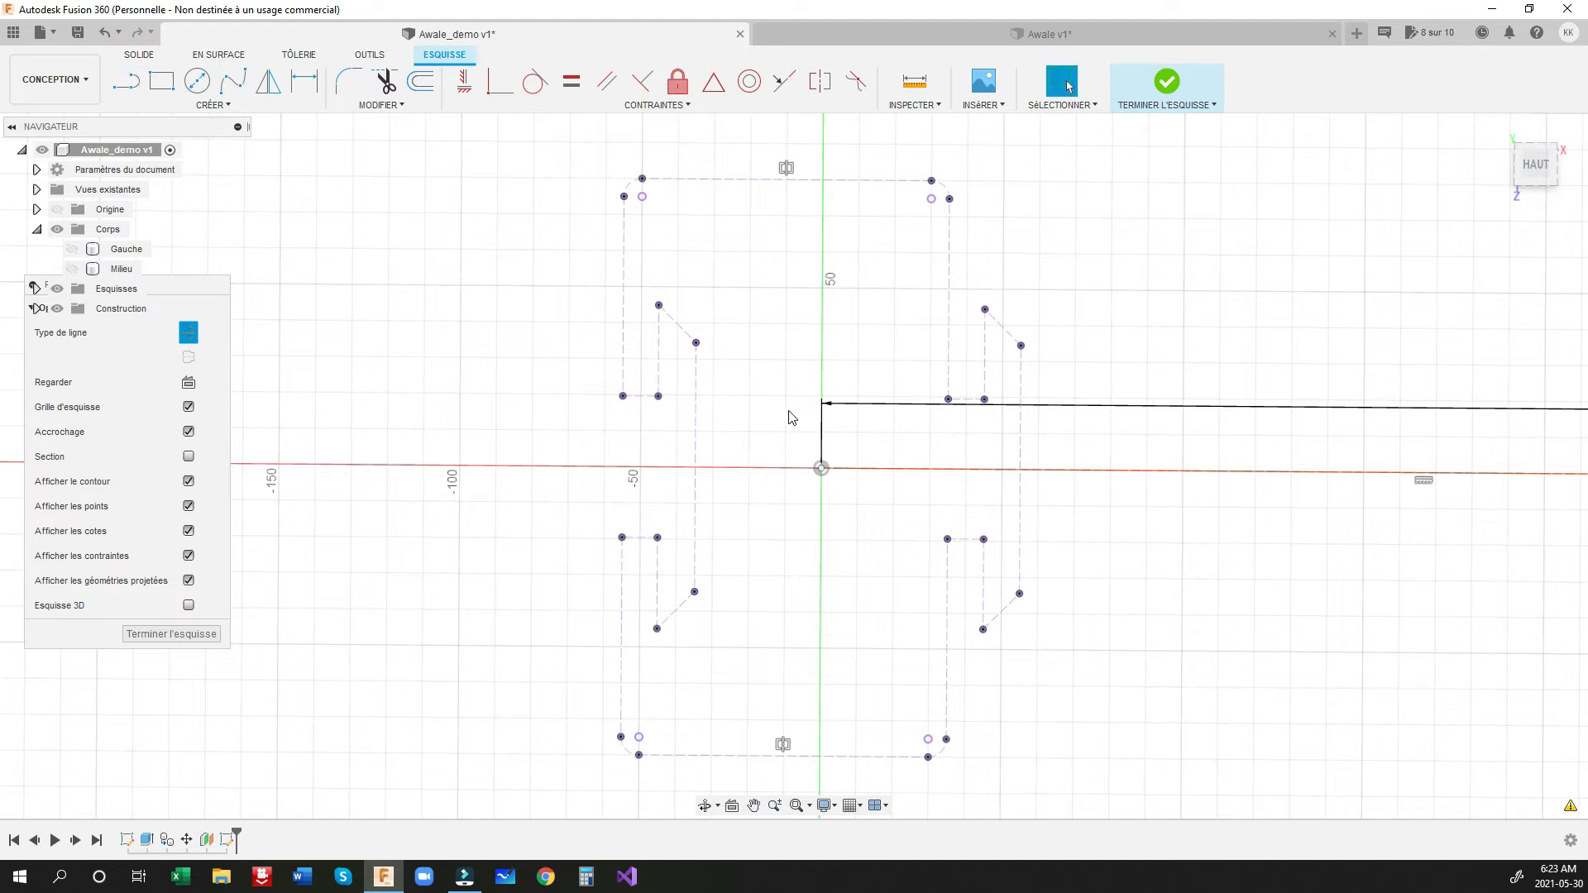
Step: Draw a vertical construction line about 90 mm long upward from the horizontal axis, about 20 mm on the negative X side of the origin
left_click(126, 80)
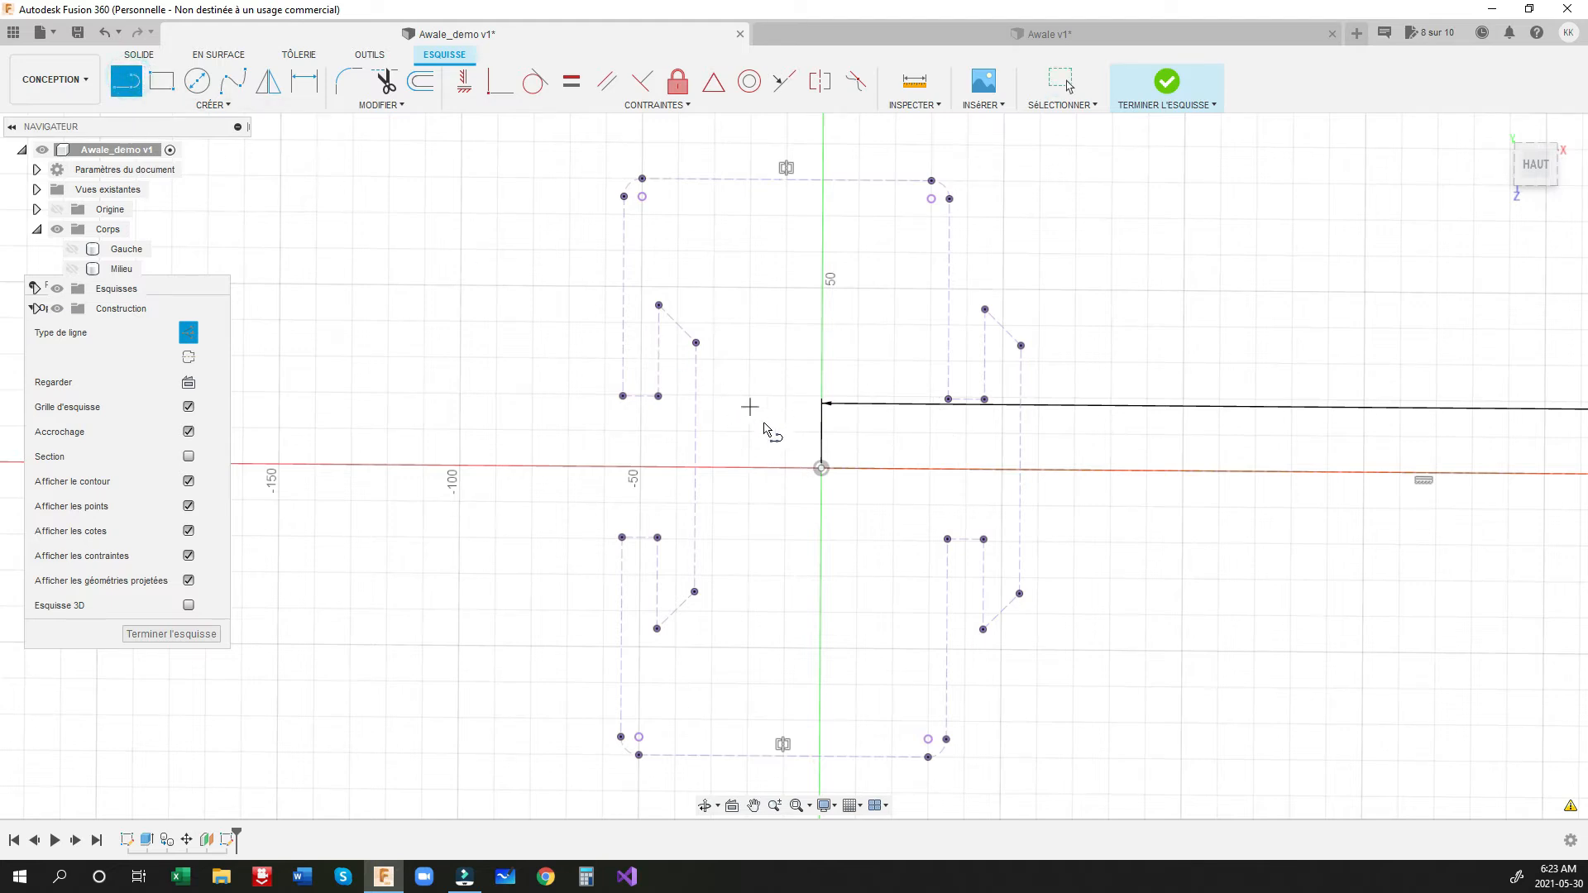
left_click(750, 468)
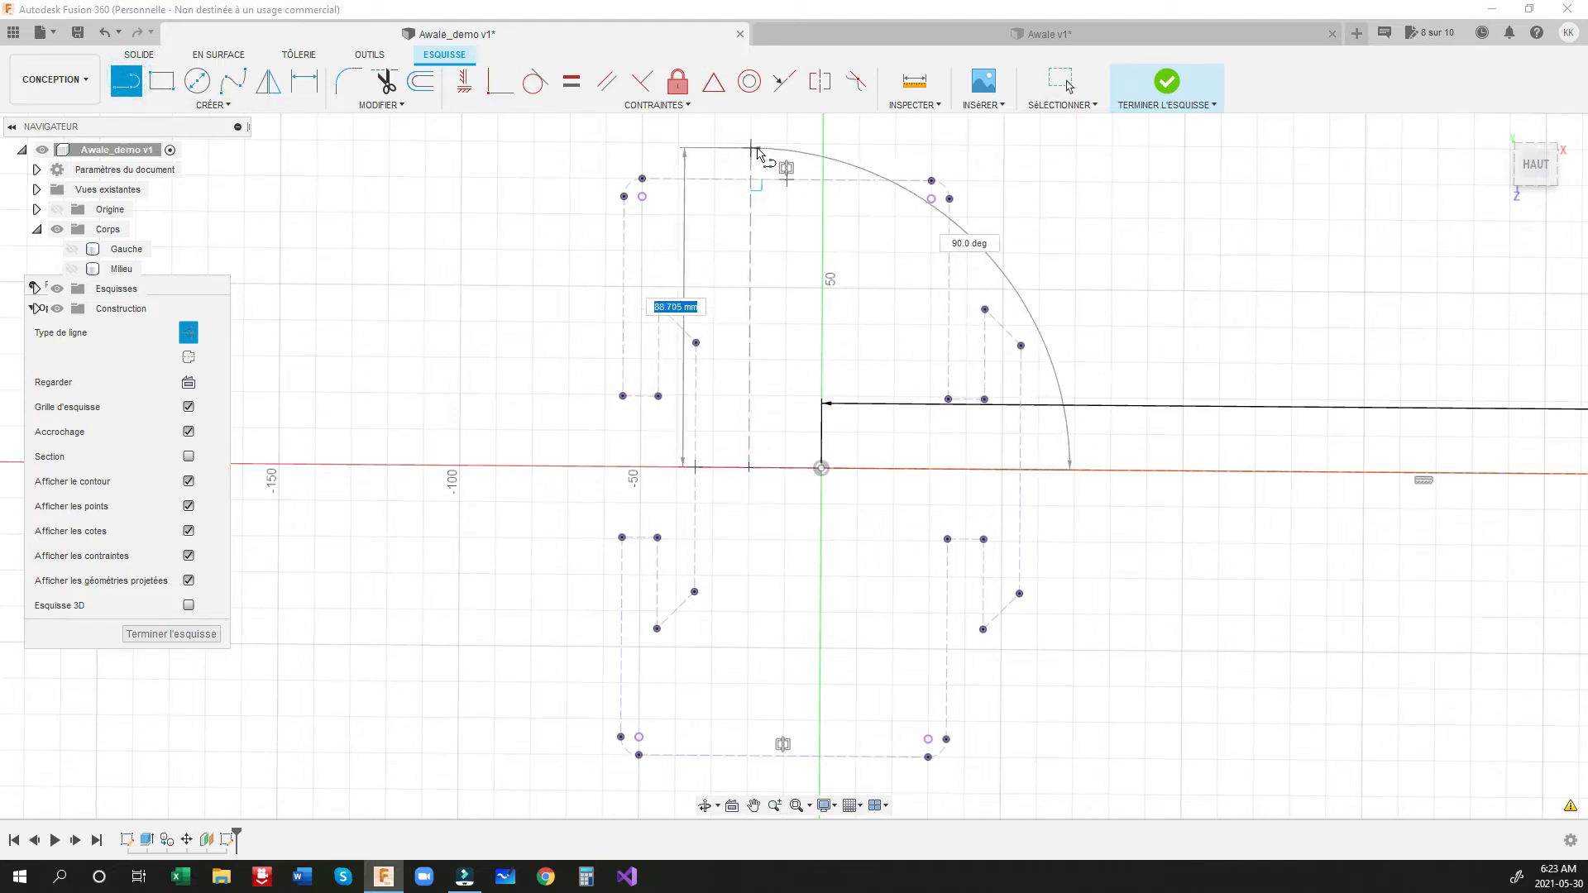
left_click(751, 144)
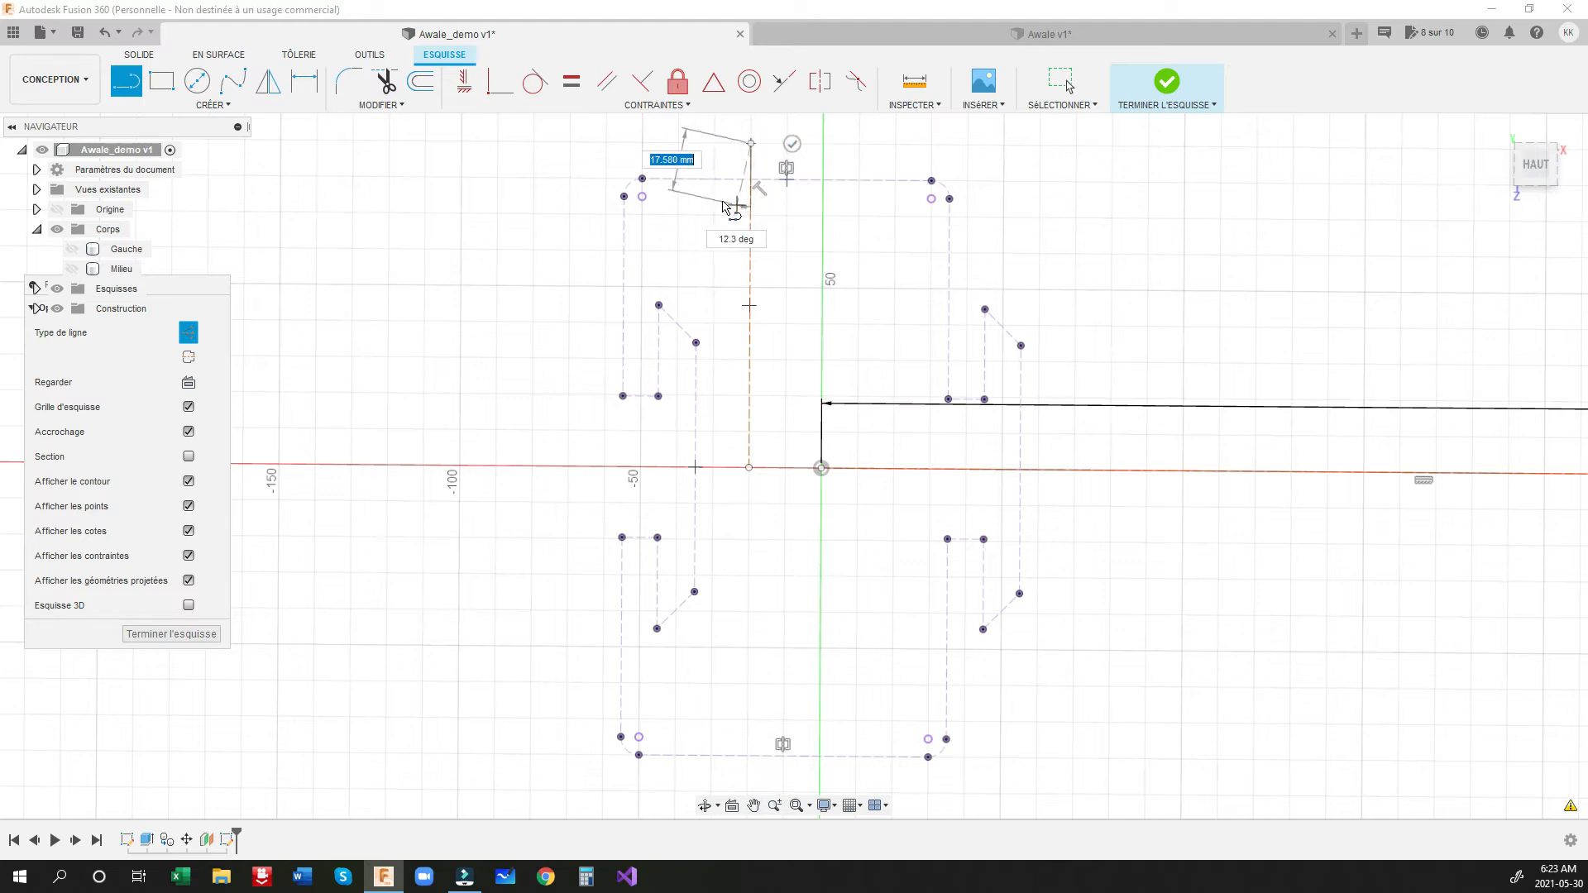
key("Escape")
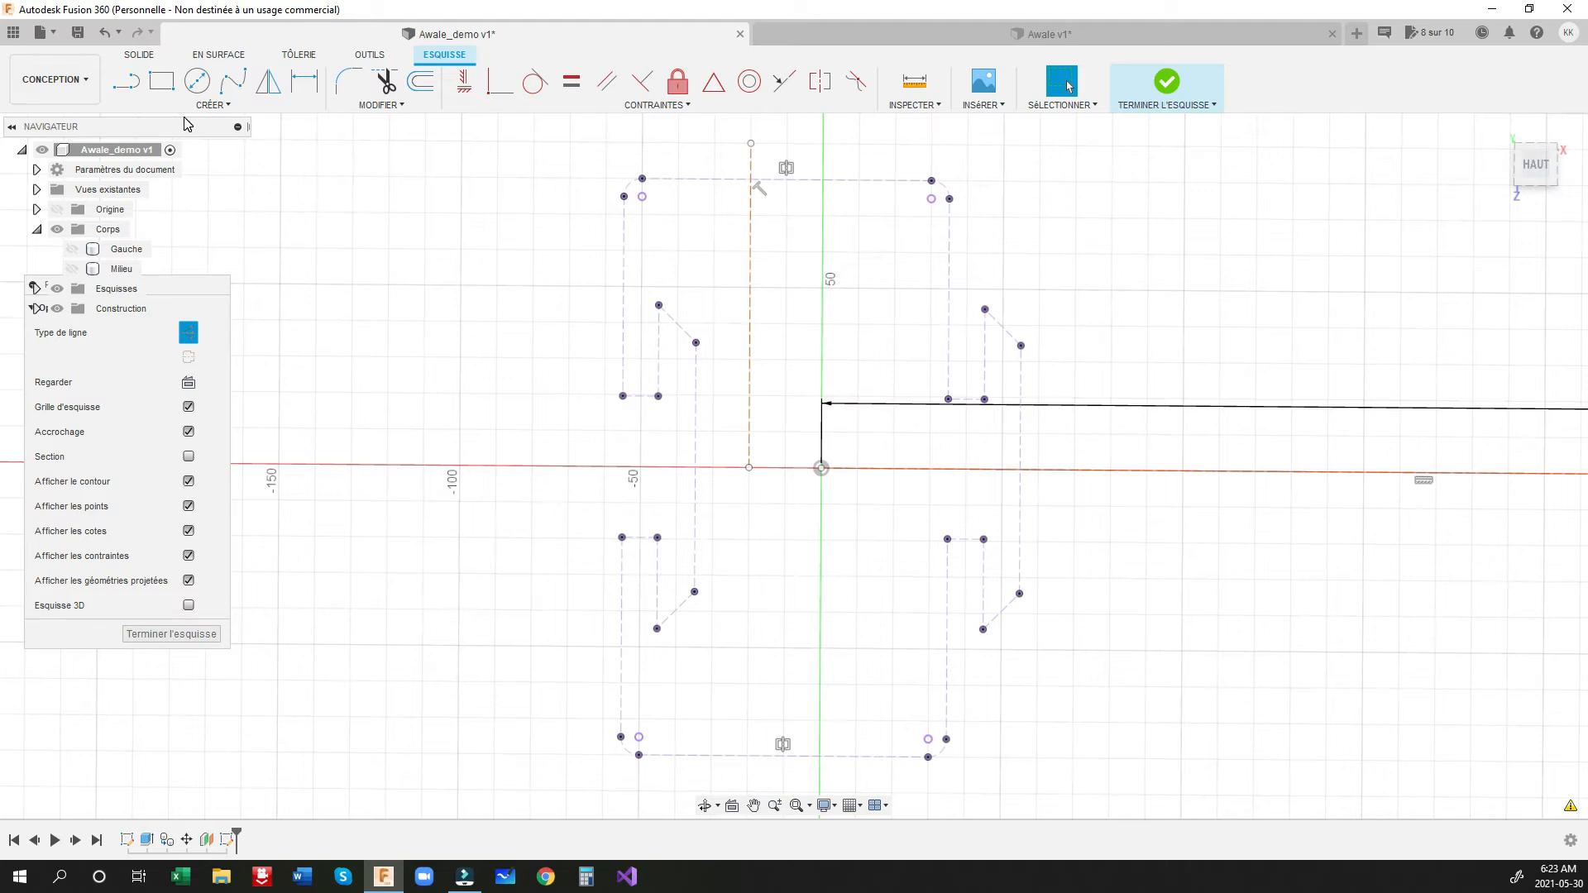
Step: Make the inner vertical edge of the notch side and the opposite upper side edge symmetric about the vertical construction line
left_click(820, 81)
left_click(694, 380)
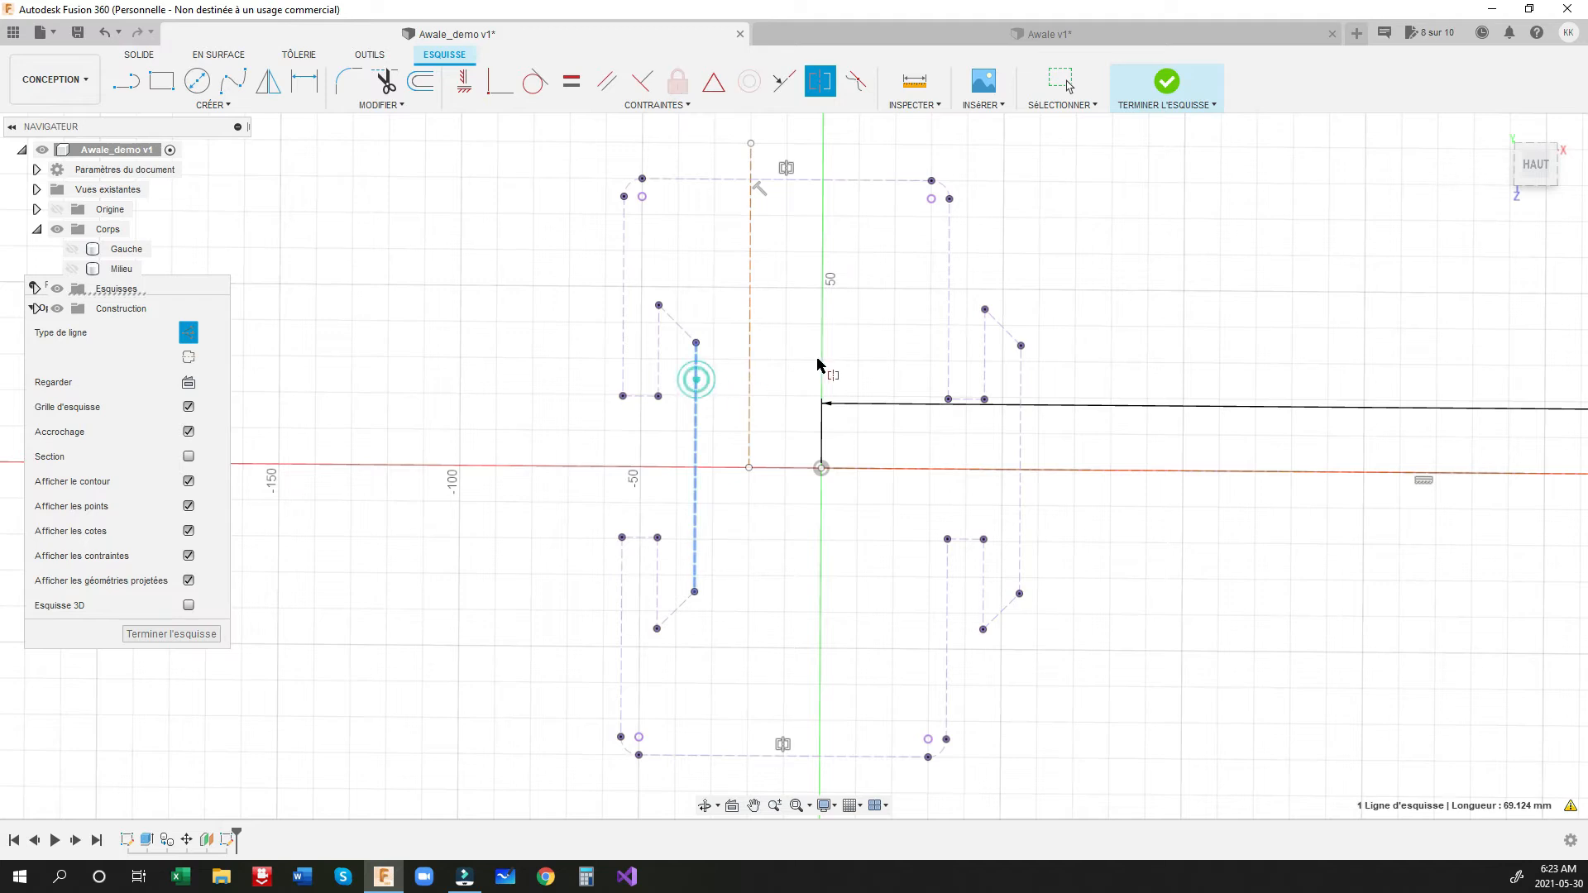
left_click(949, 353)
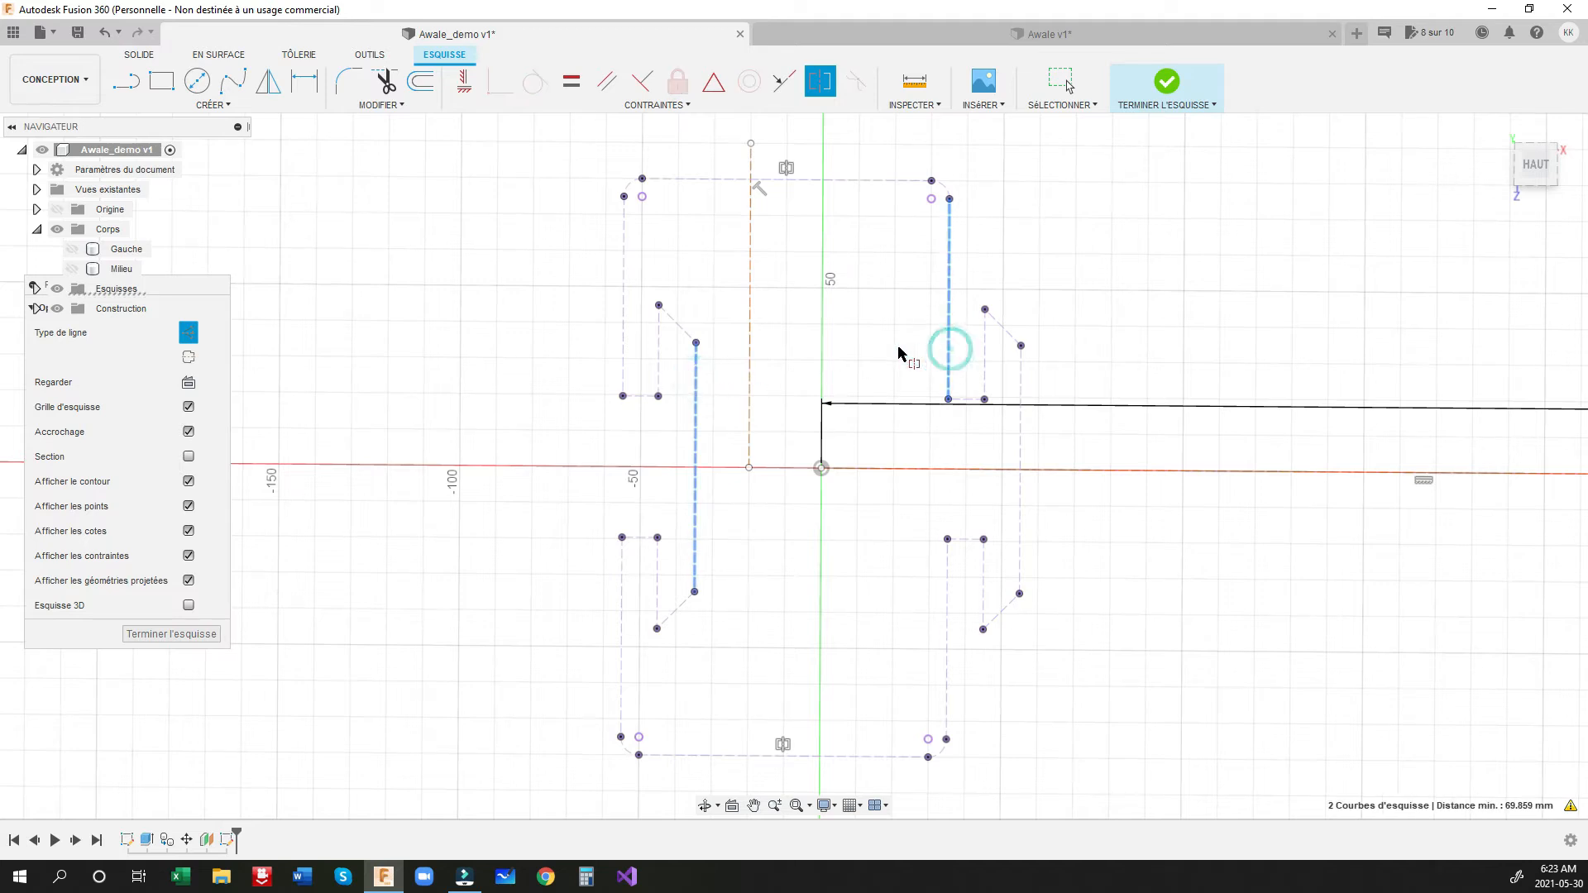
left_click(750, 355)
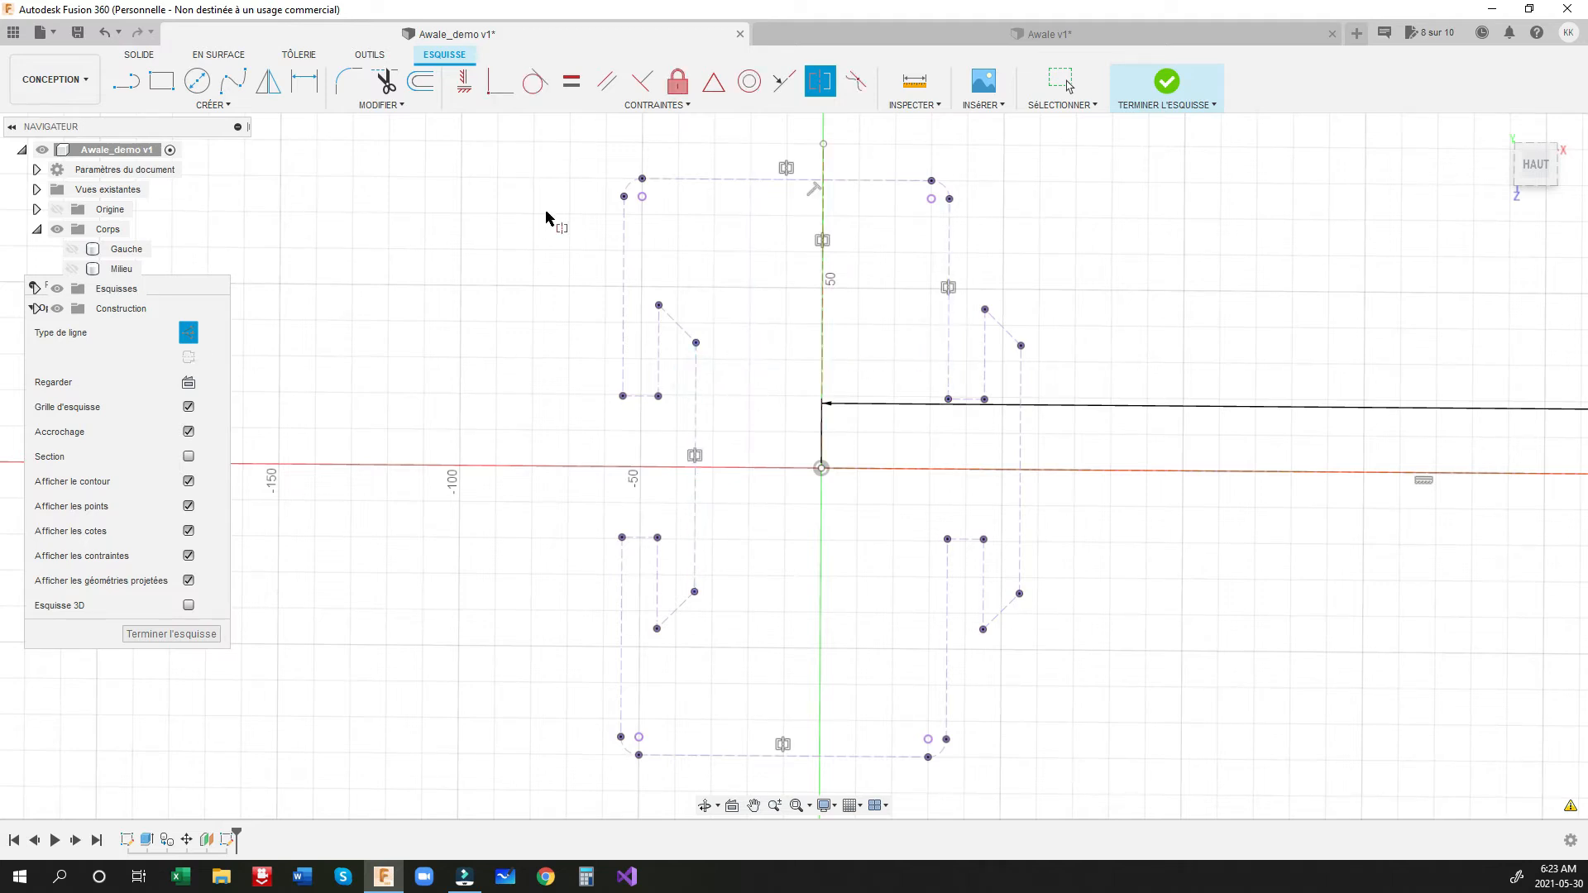
Step: Place a sketch point on the vertical construction line about 30 mm above the horizontal axis
left_click(213, 105)
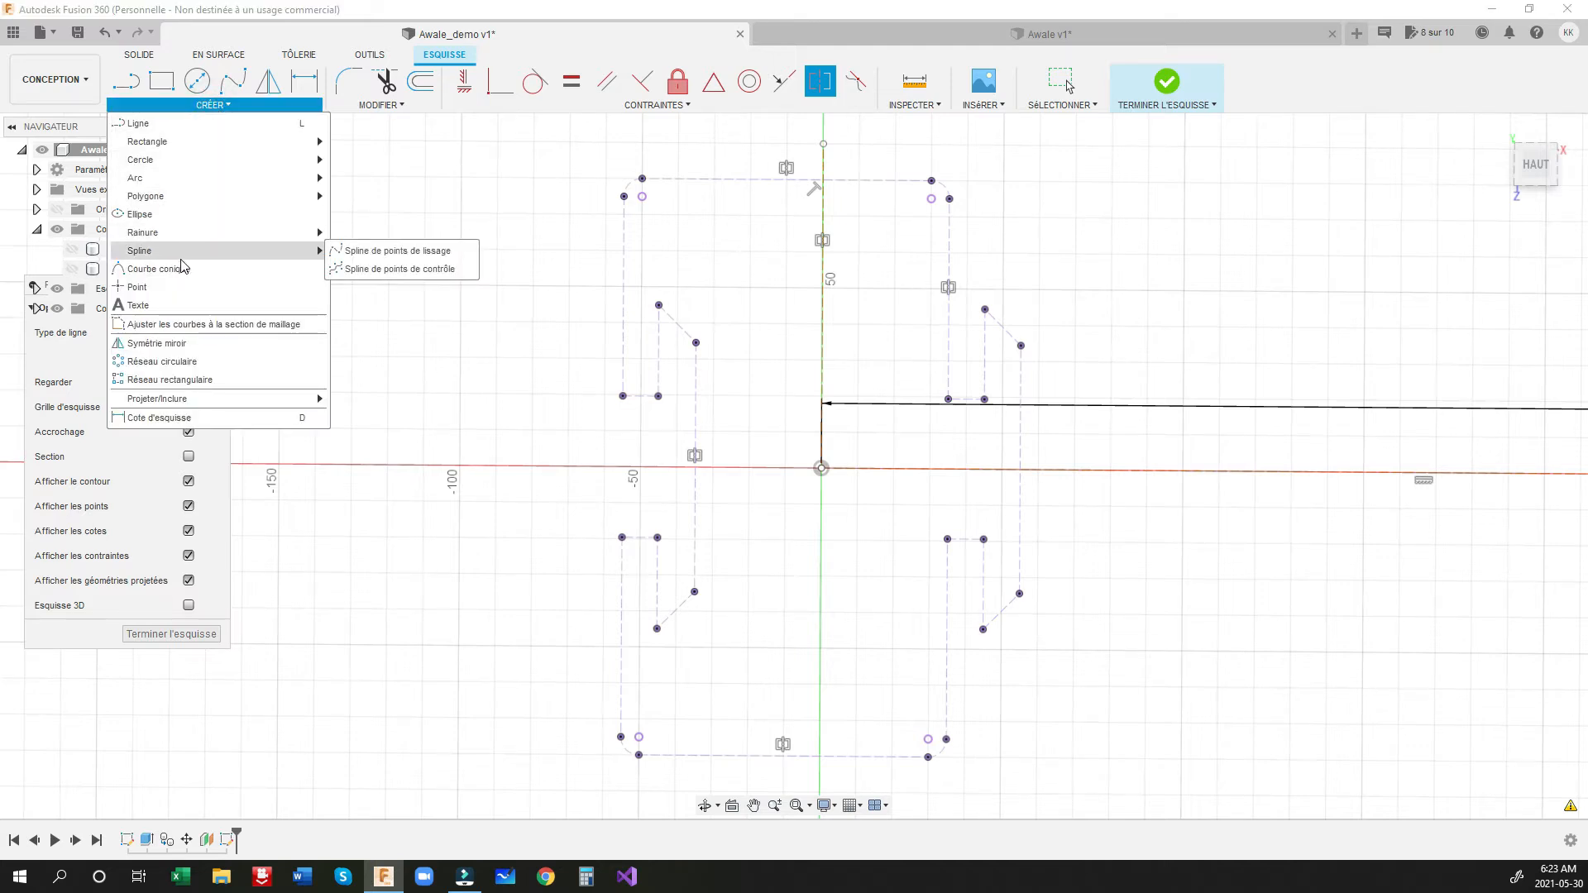
left_click(137, 287)
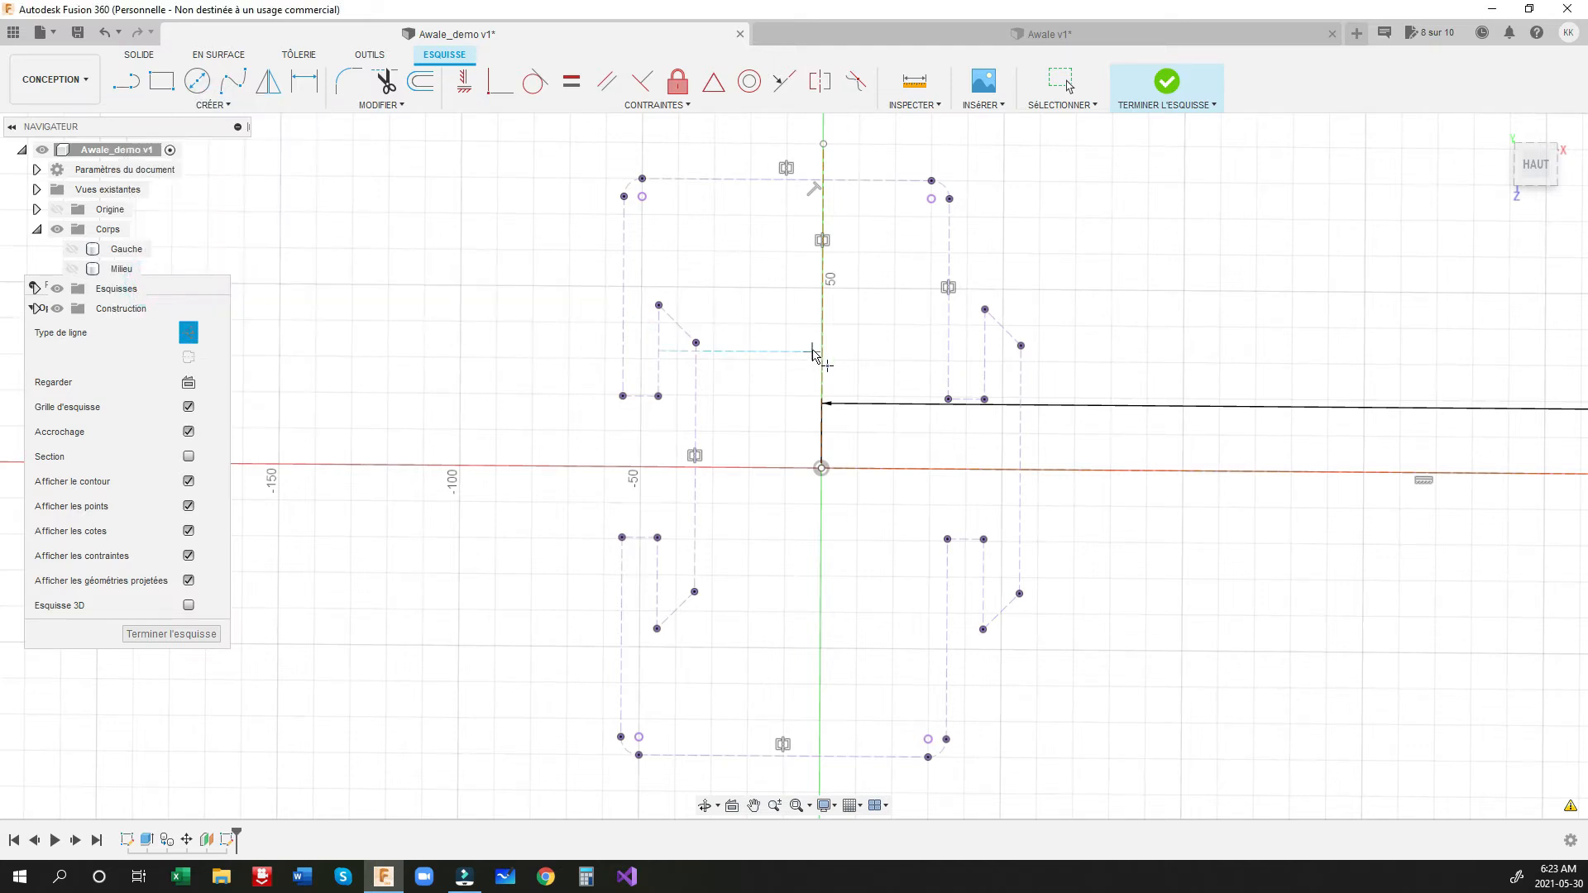
left_click(823, 361)
key("Escape")
Step: Dimension the sketch point at 40 mm from the upper horizontal edge of the projected outline
key("d")
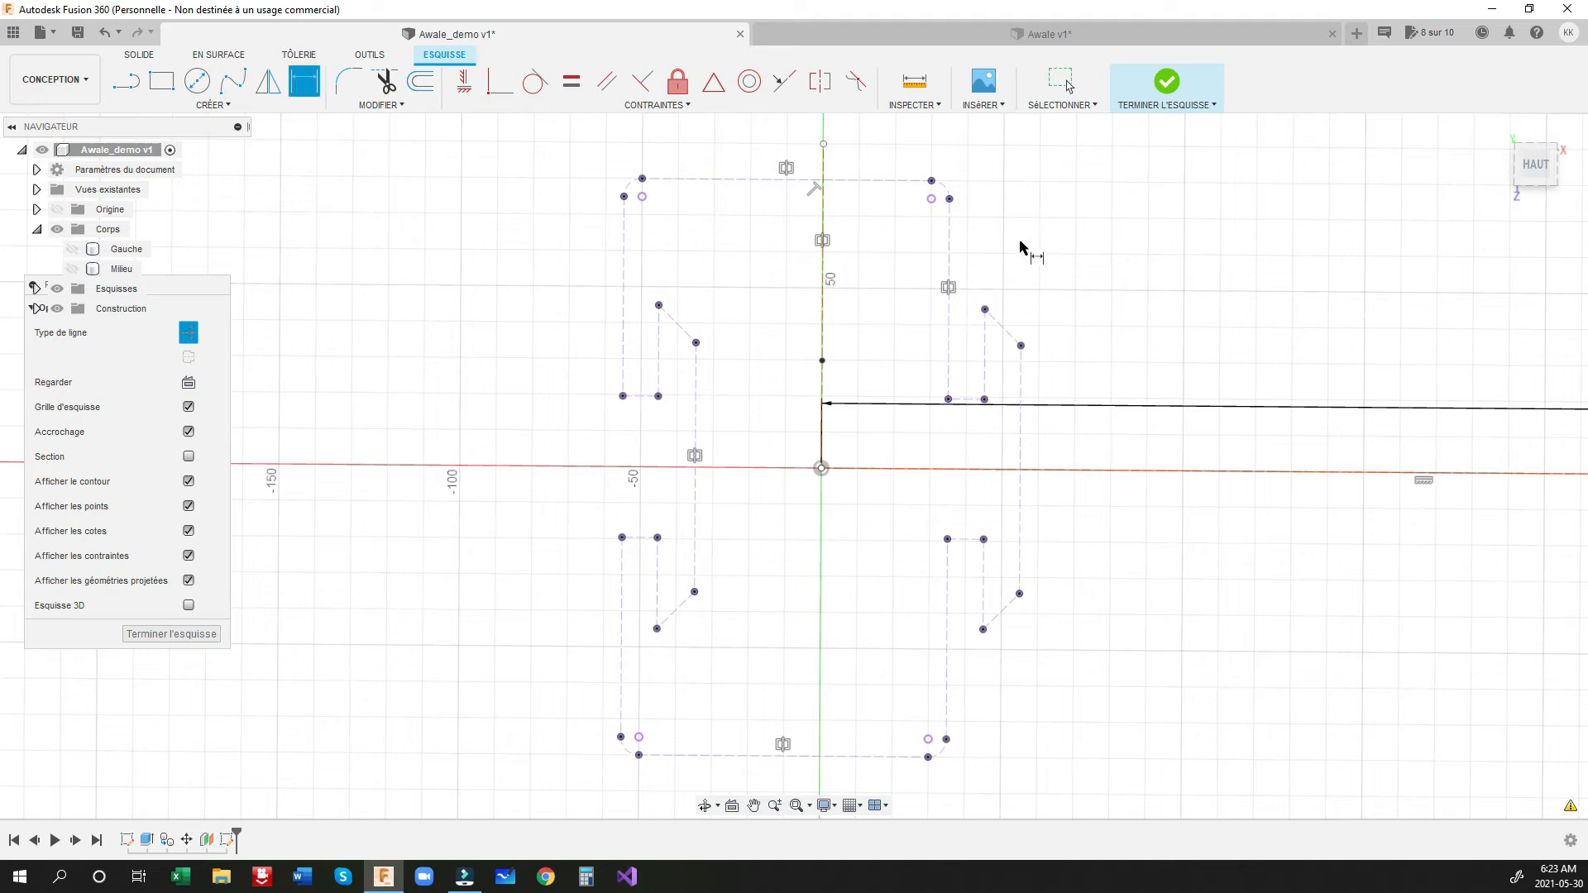
left_click(823, 364)
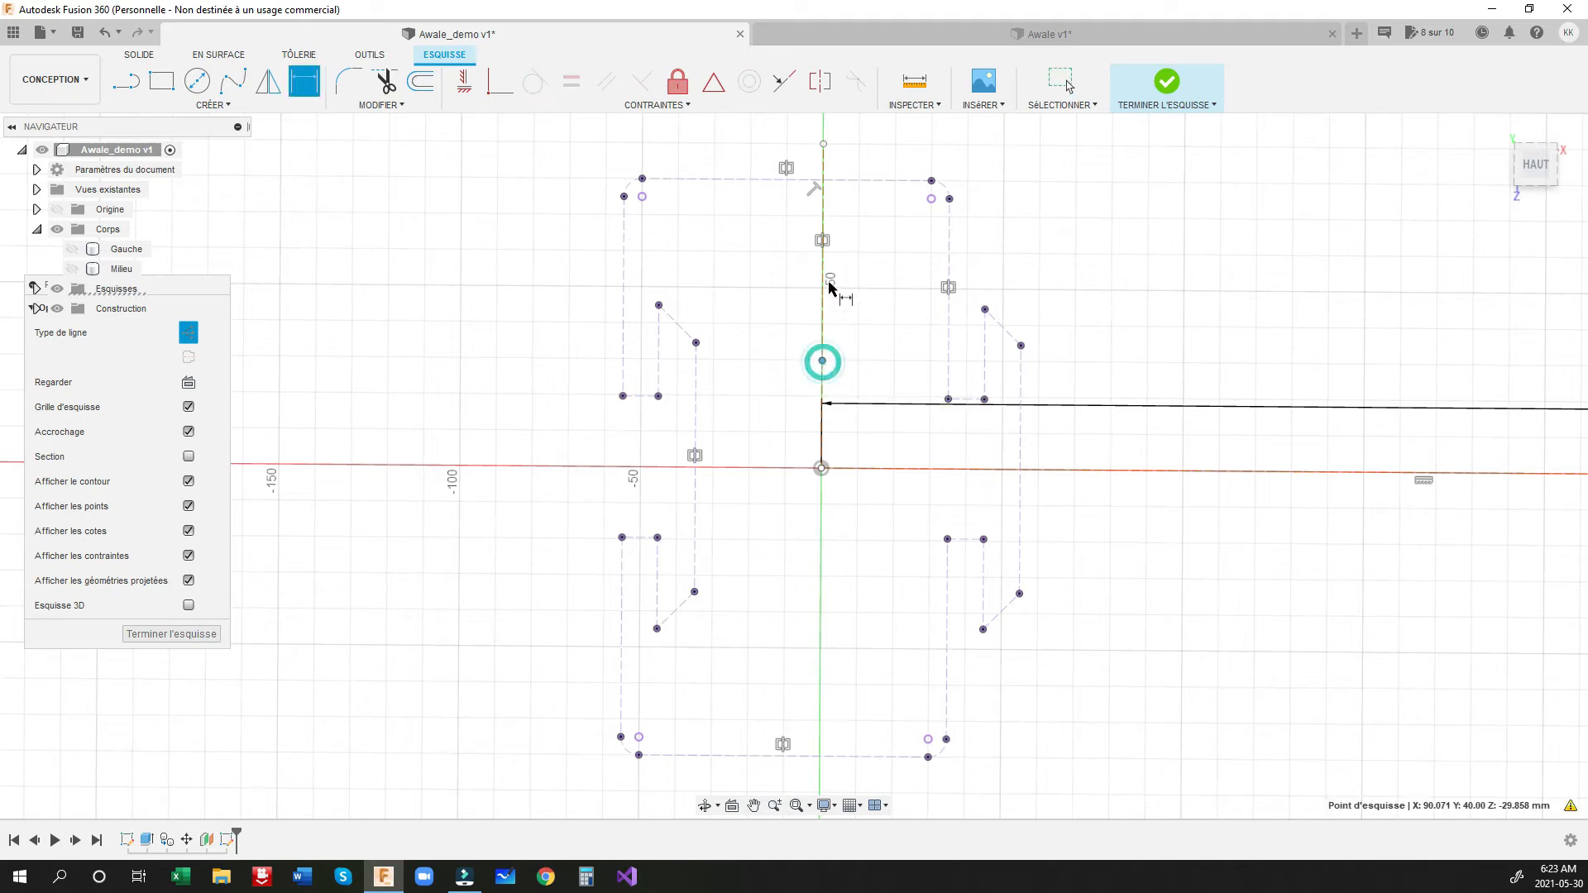
left_click(851, 178)
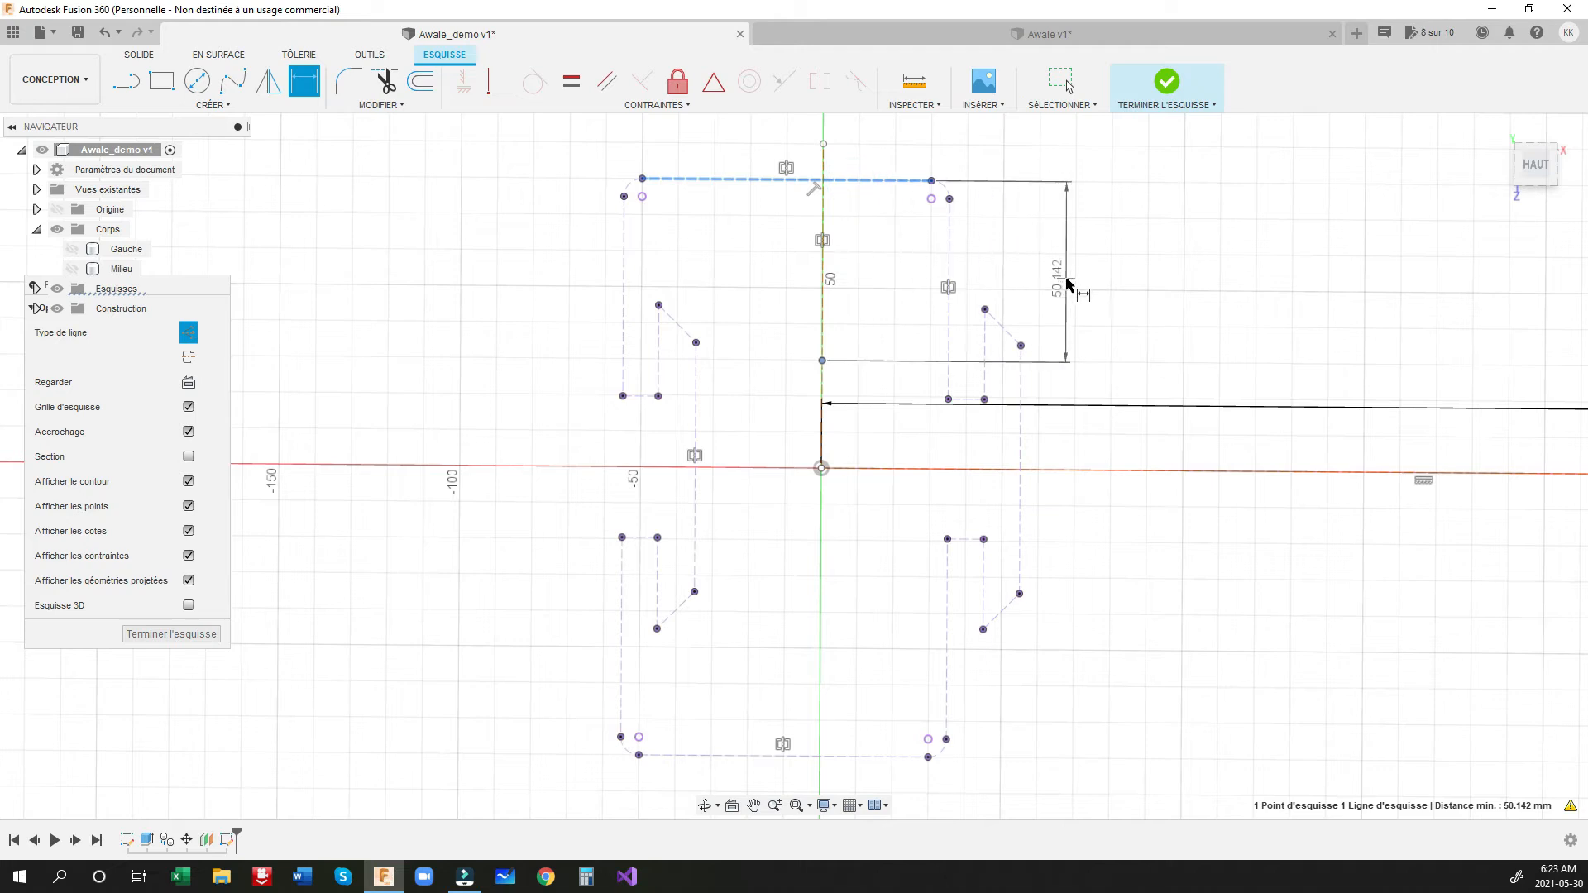
left_click(1070, 278)
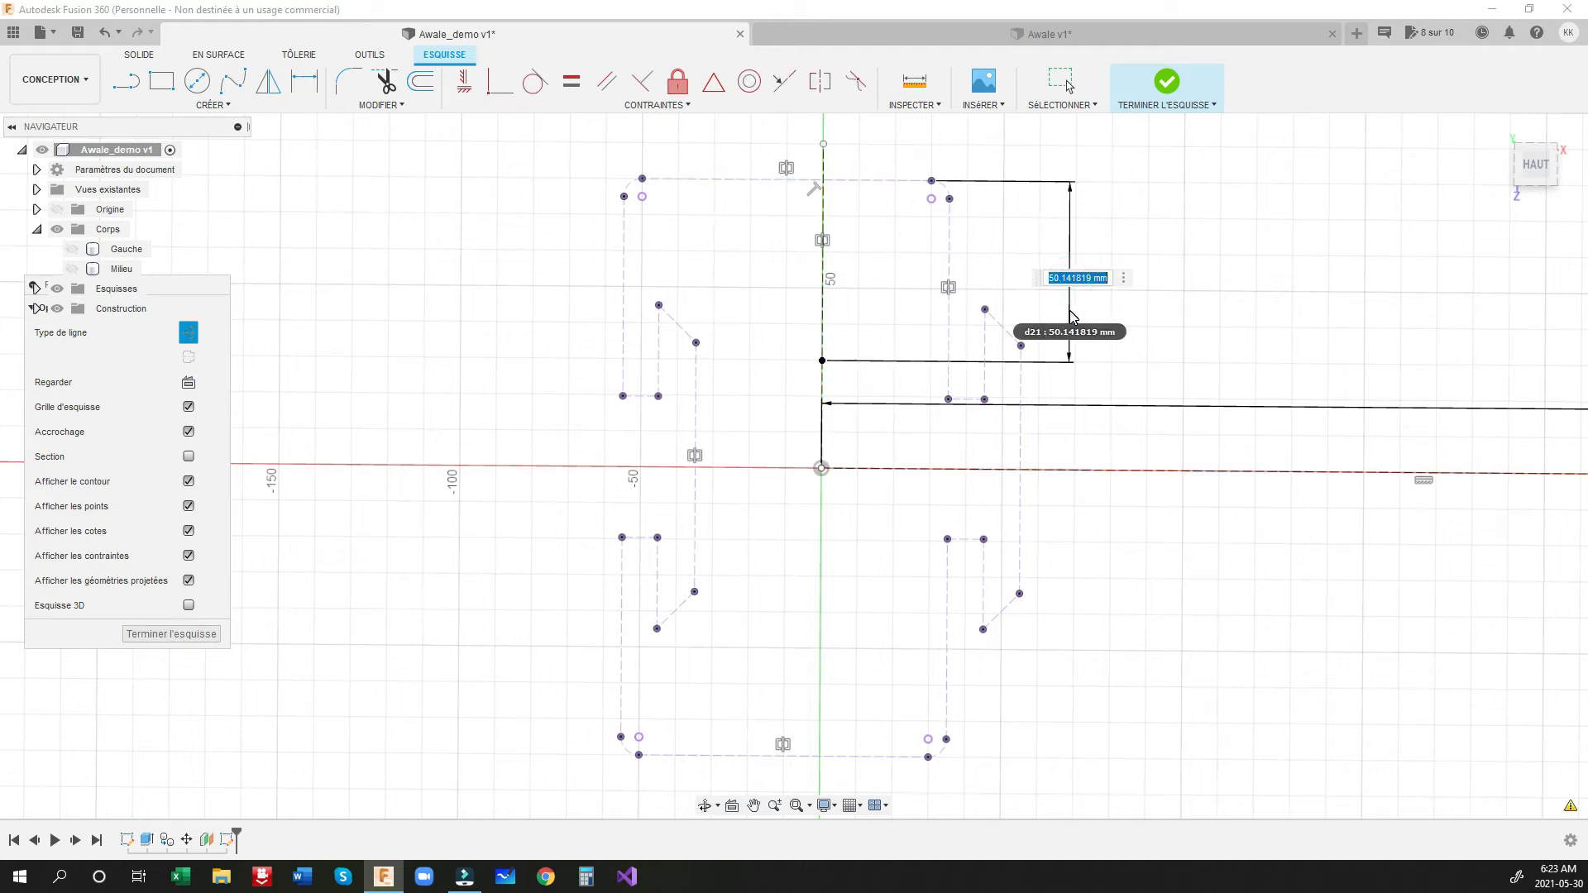
key("Return")
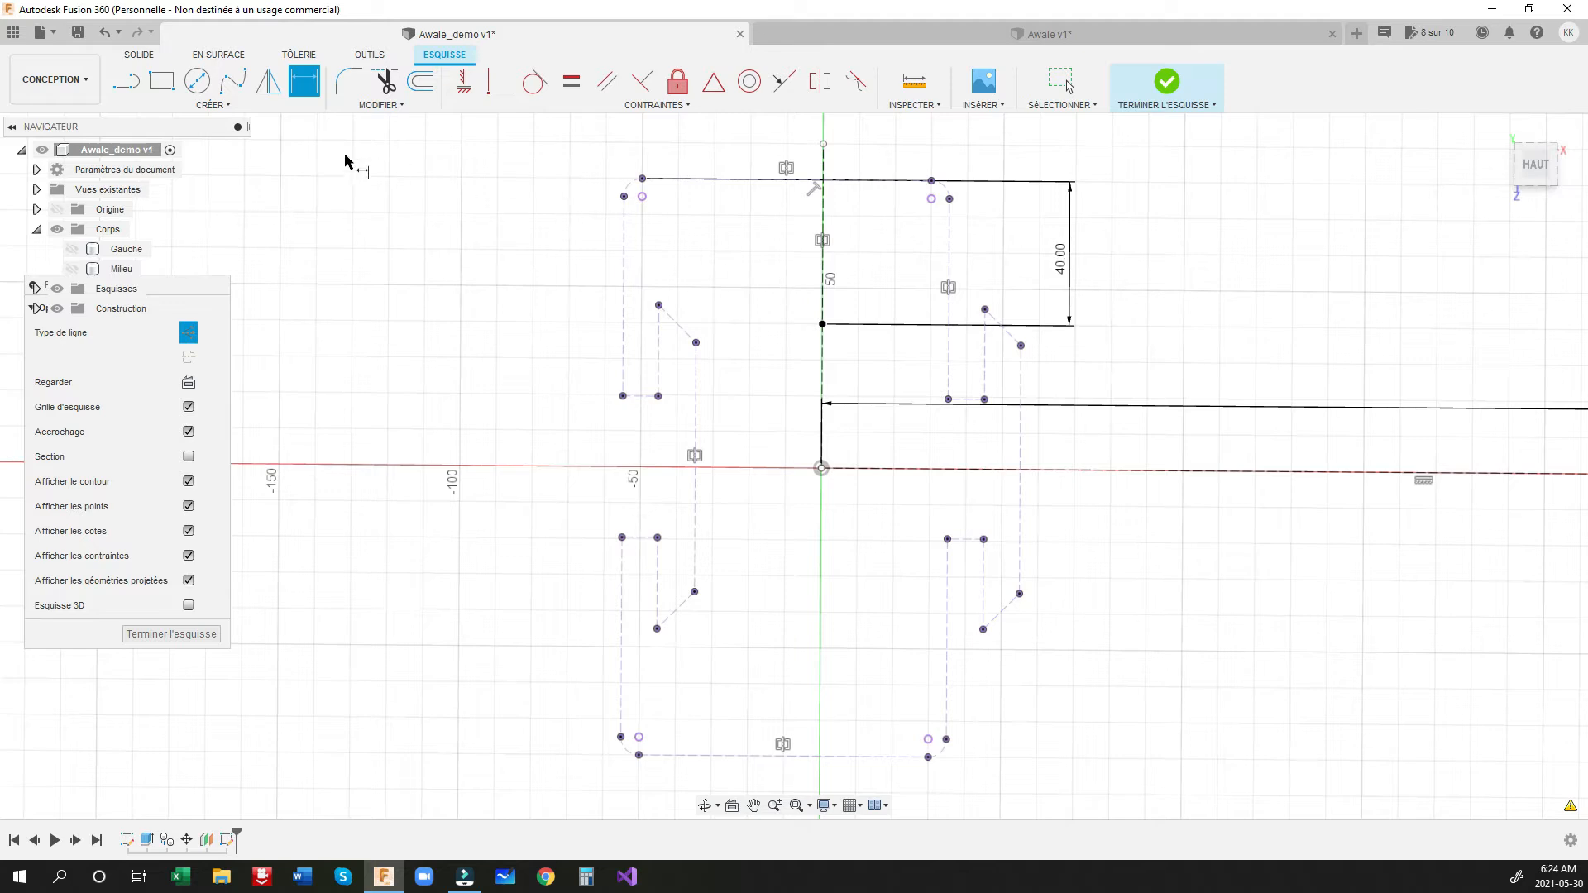
Step: Switch off the construction line type and draw a 50 mm diameter circle centred on the sketch point
left_click(189, 332)
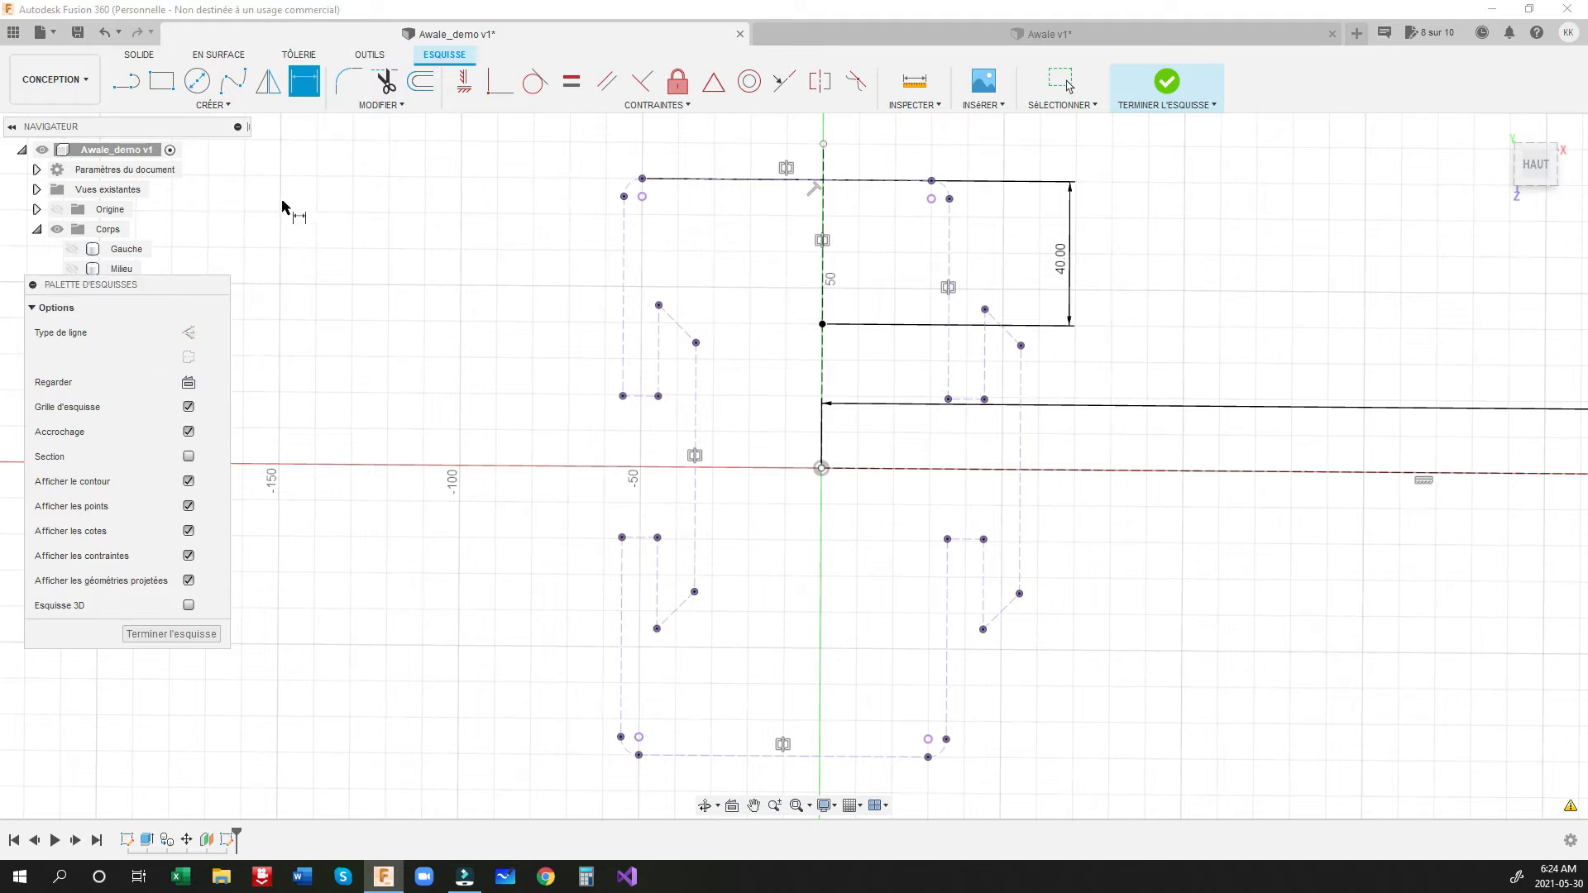
left_click(213, 105)
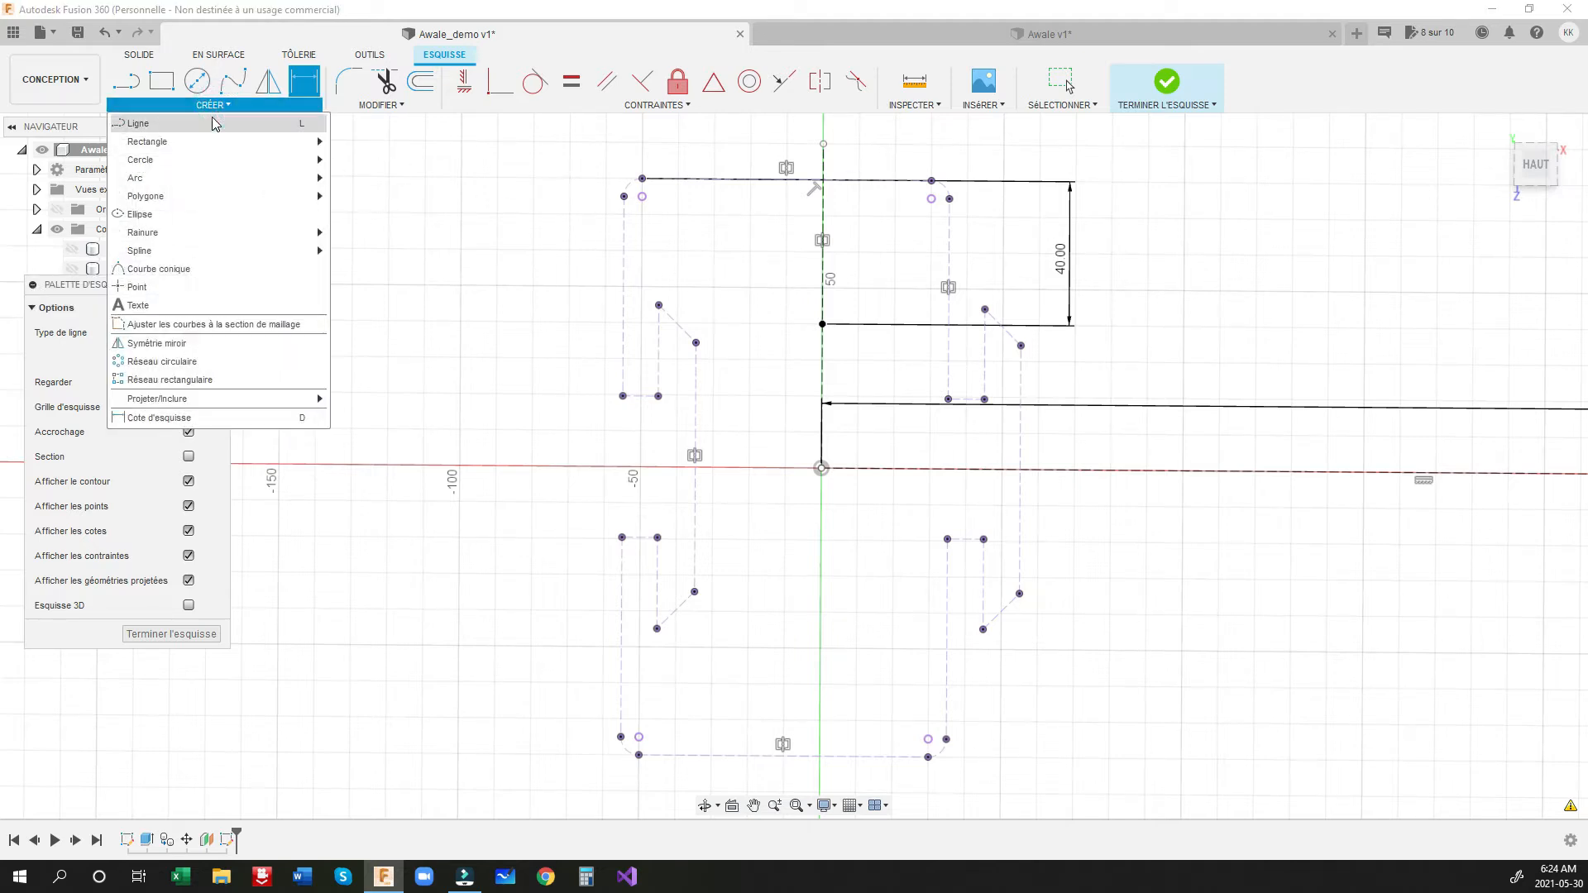
mouse_move(238, 171)
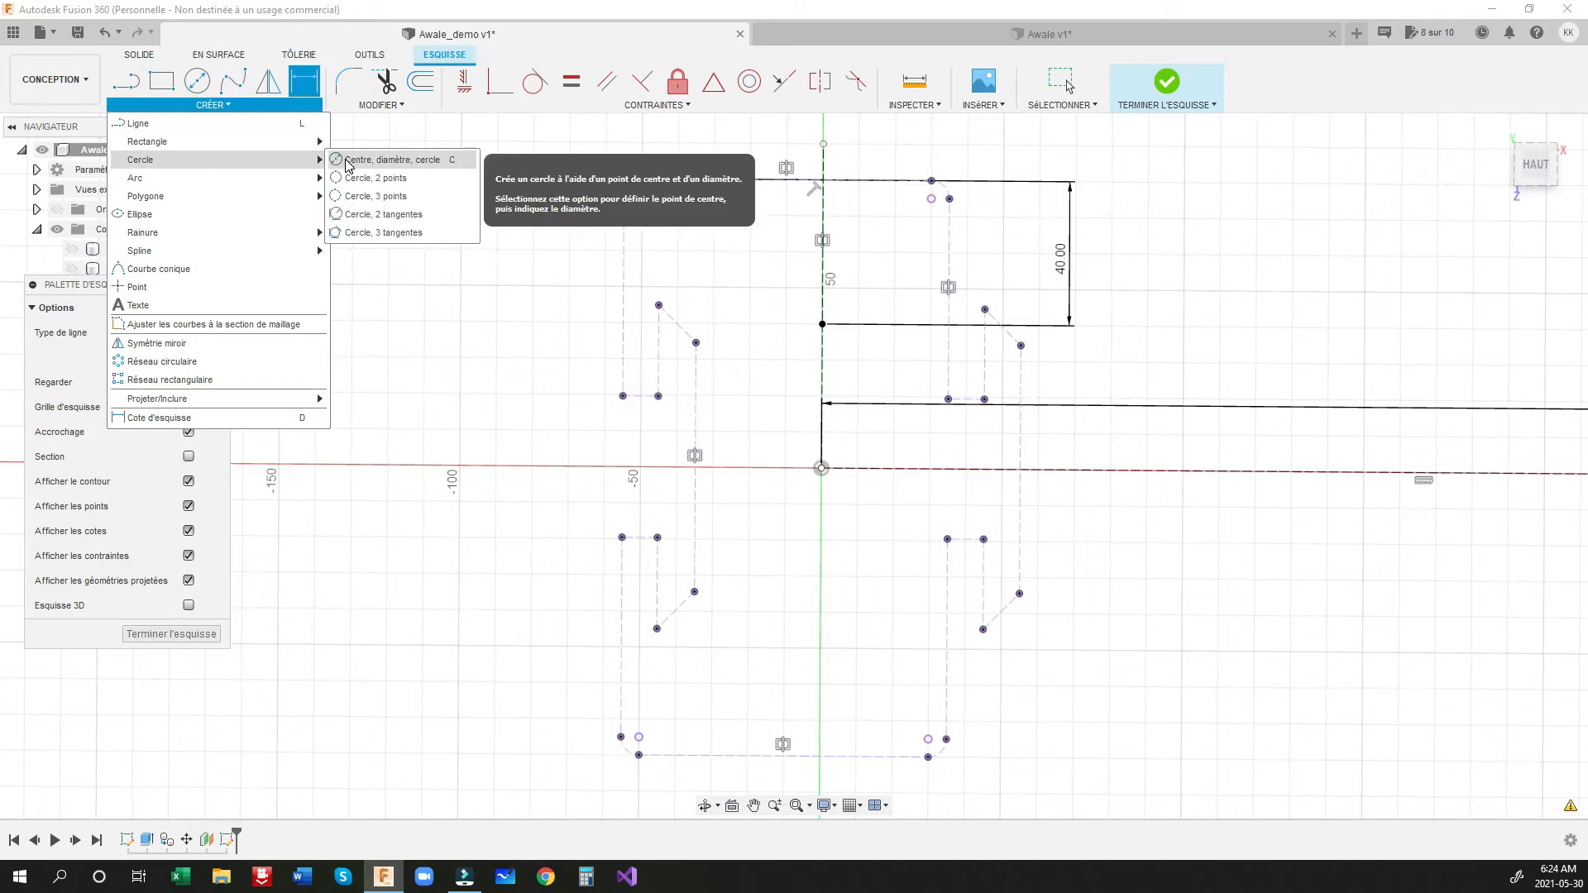
left_click(393, 165)
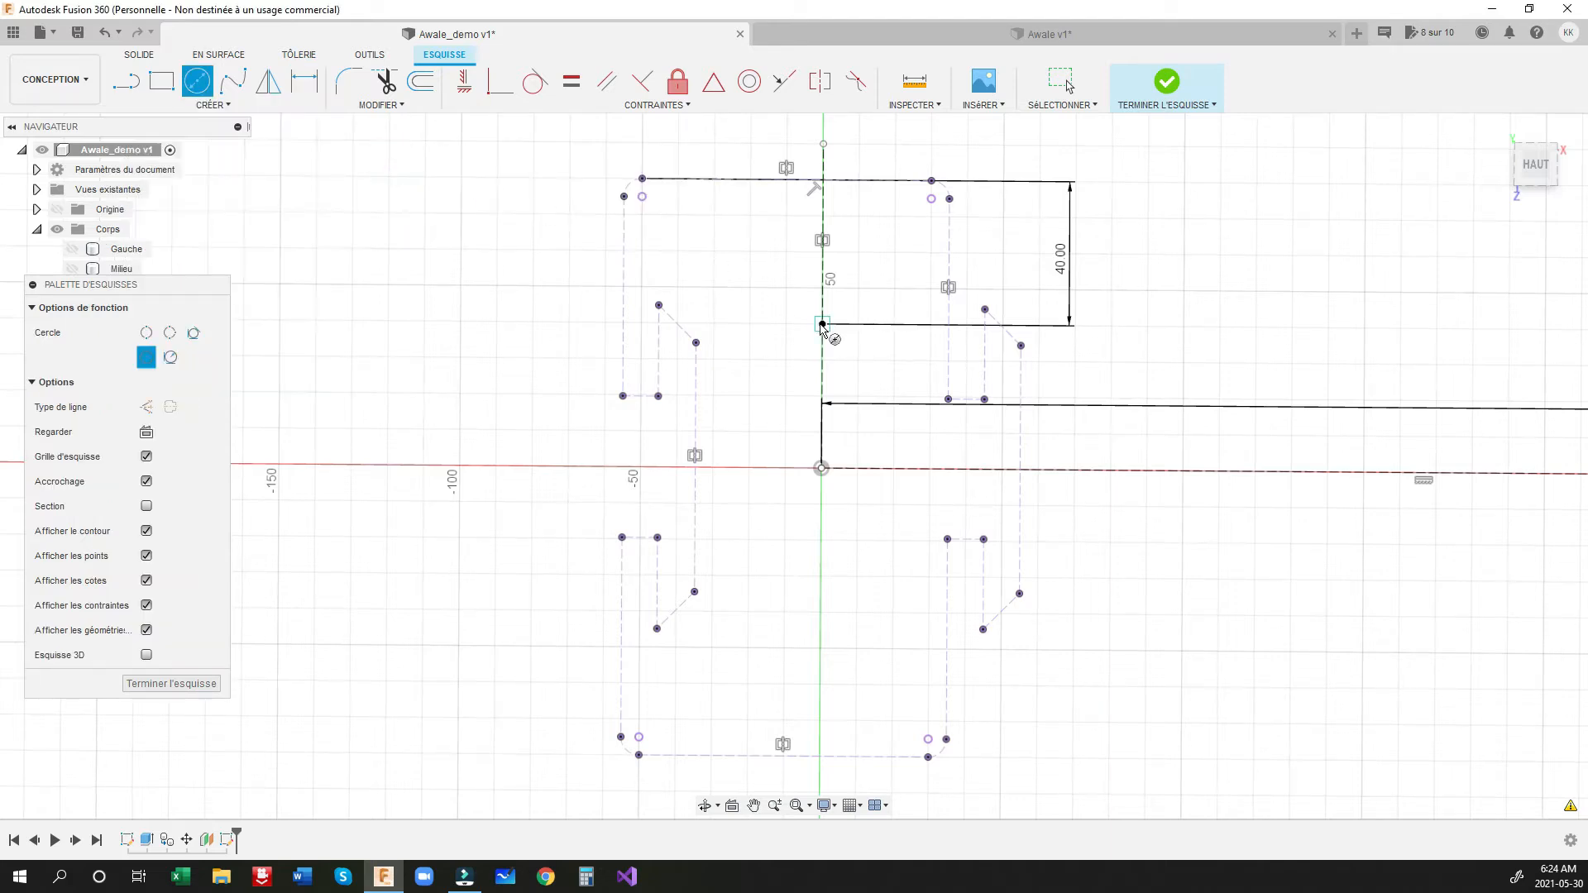
left_click(822, 325)
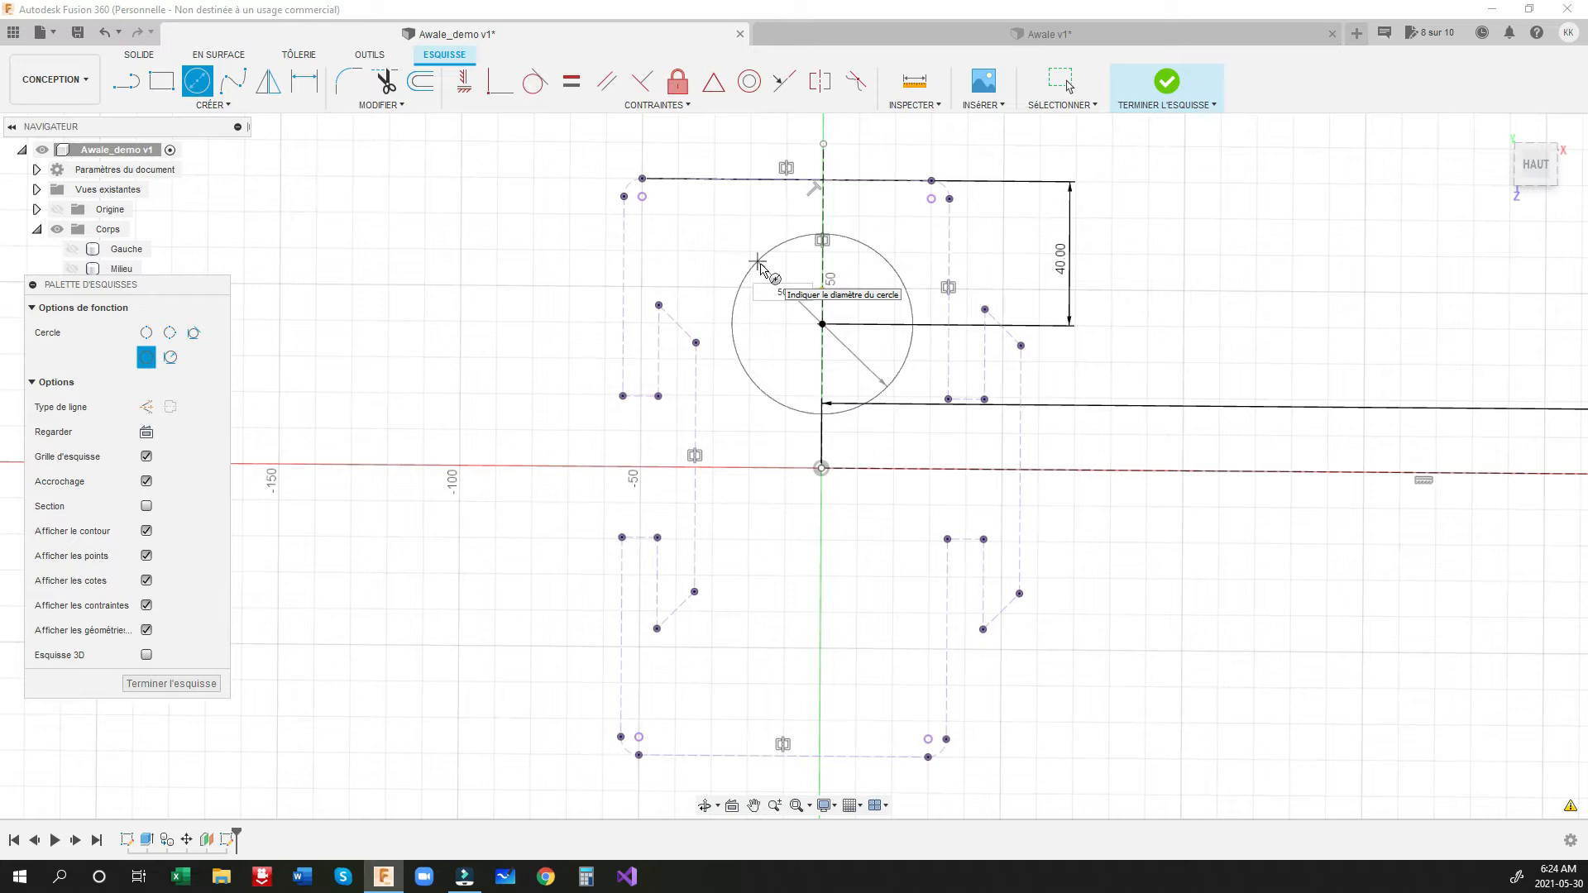
key("Return")
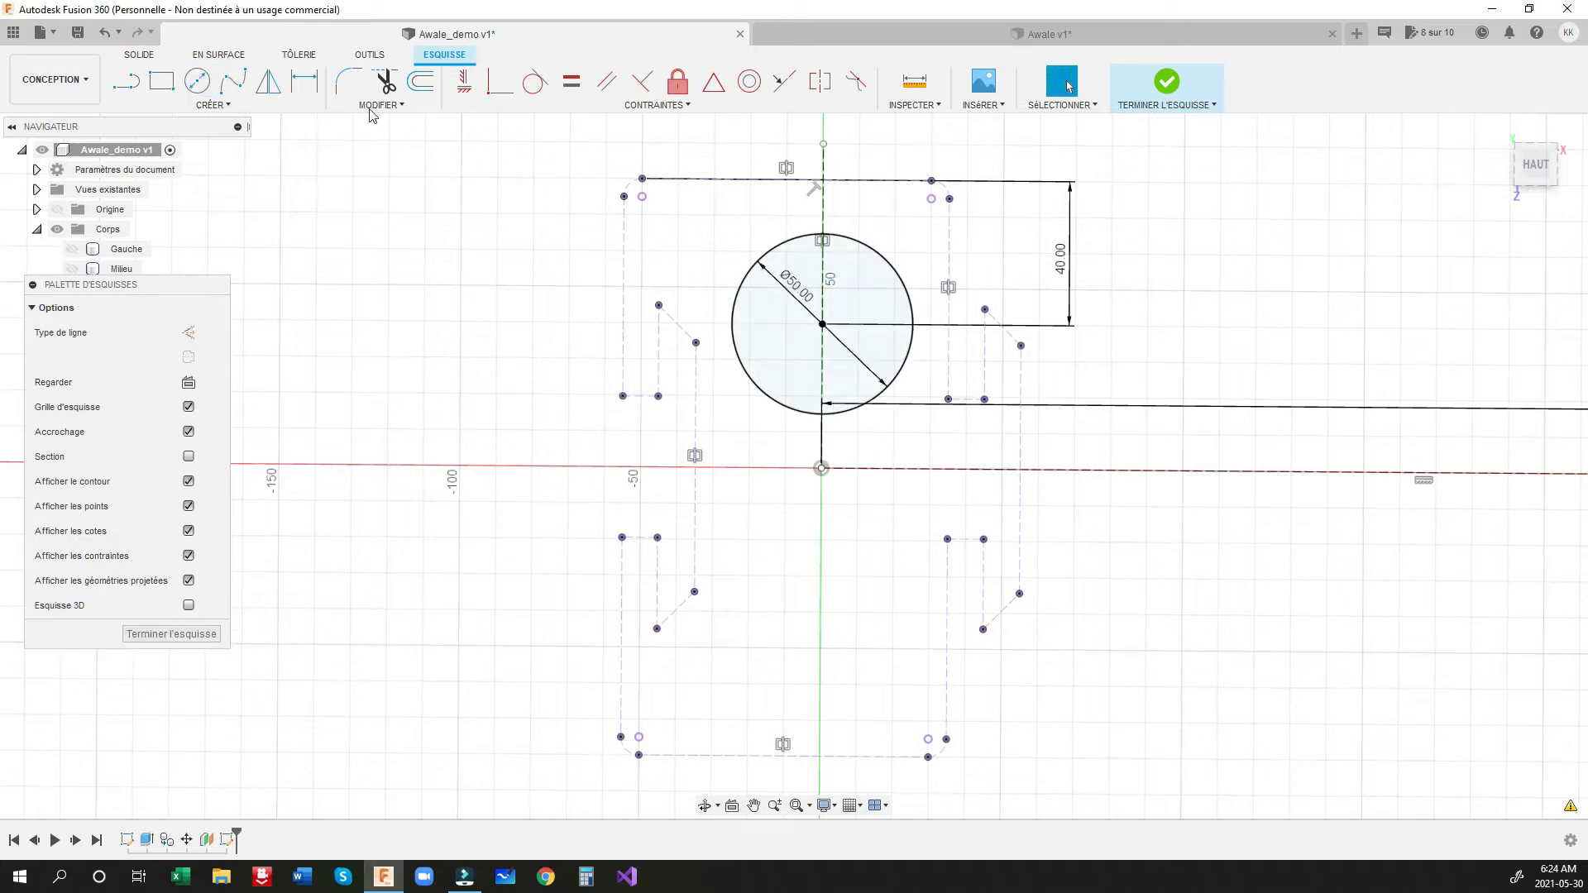
Step: Draw a 50 mm vertical line through the circle's centre, from its uppermost to its lowermost point
left_click(139, 83)
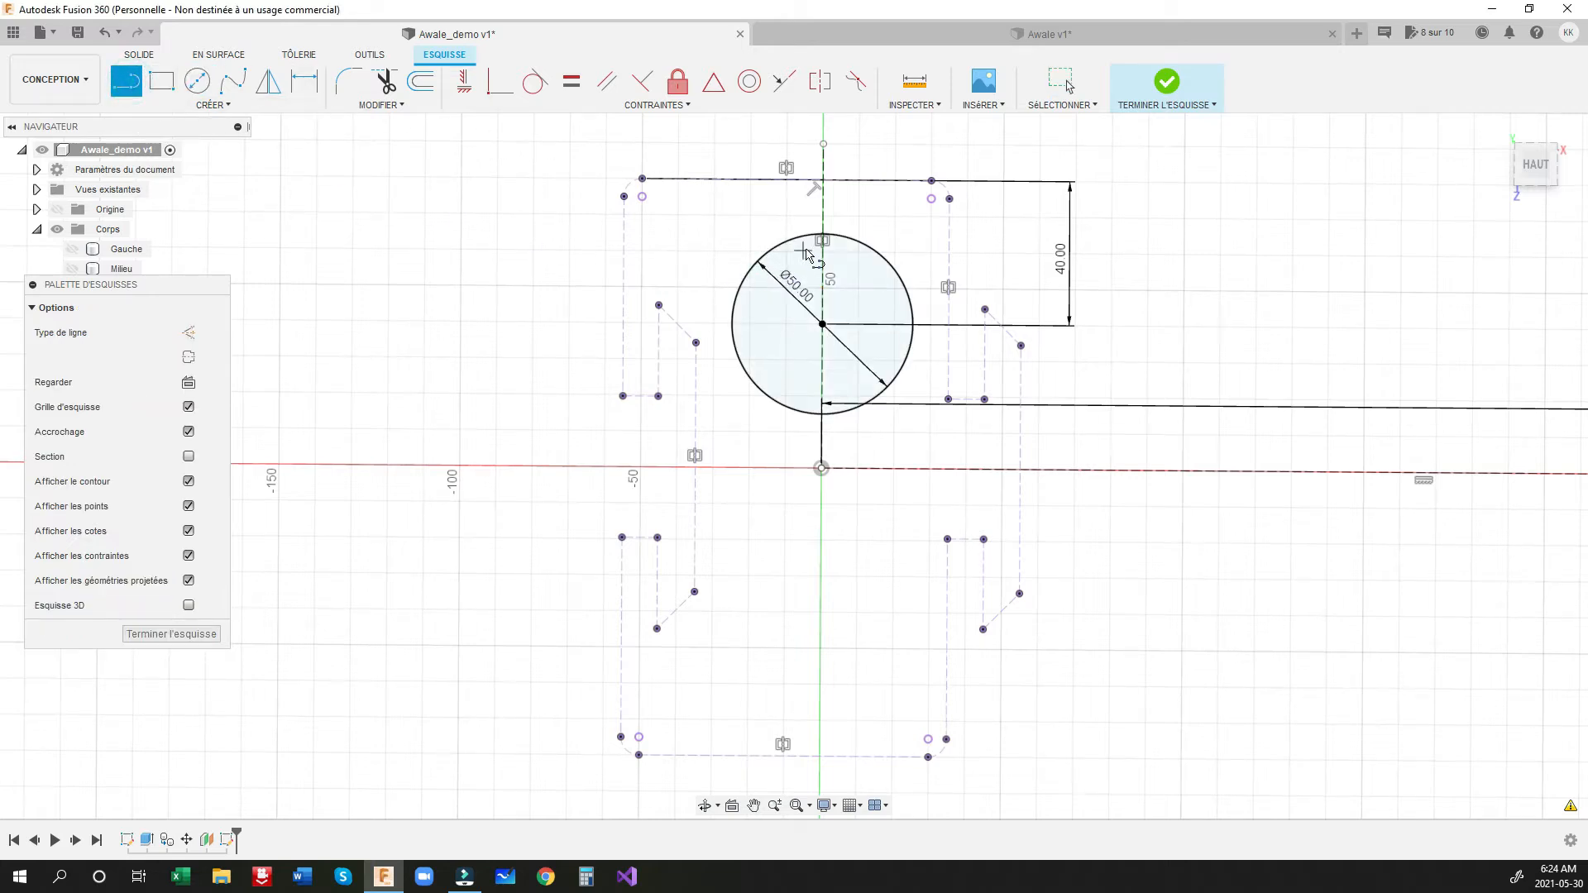
left_click(822, 239)
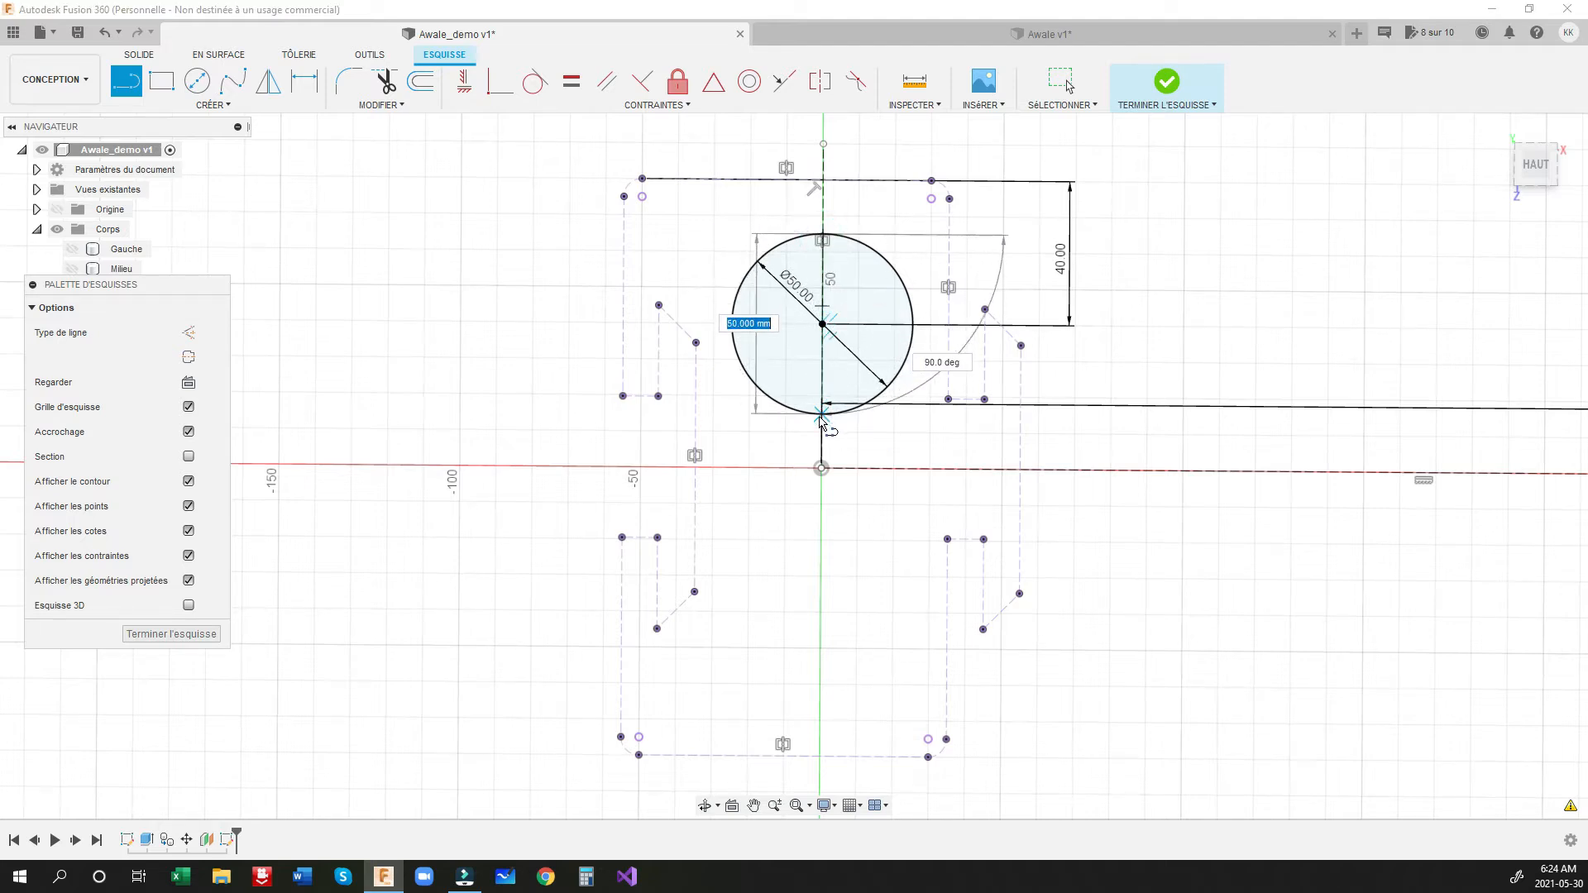
double_click(822, 414)
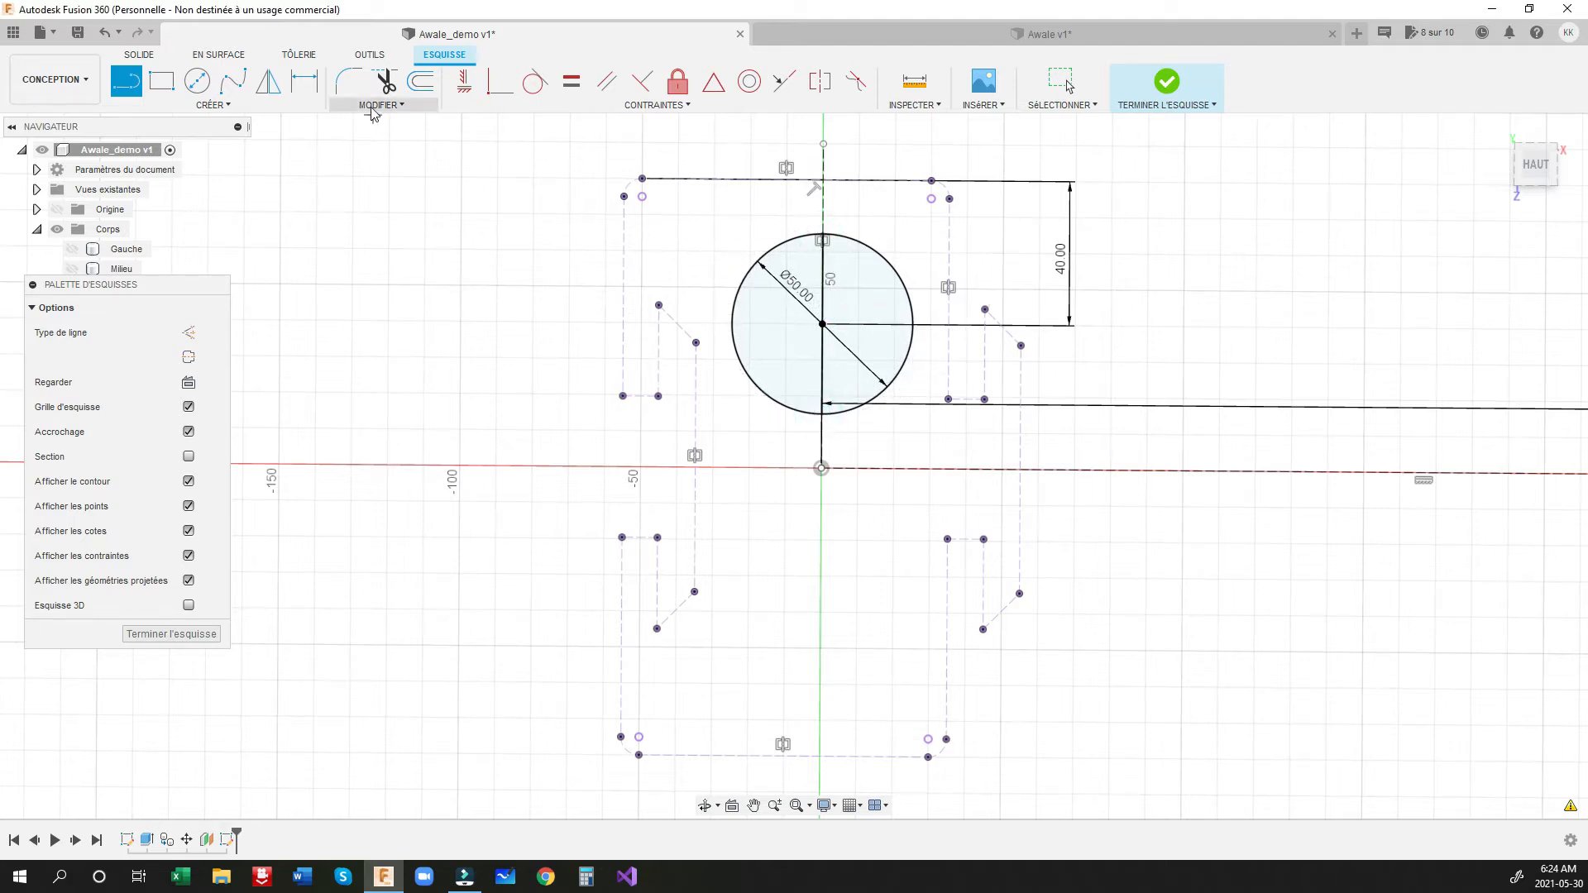
Step: Trim away the half of the circle on the positive X side of its diameter line and finish the sketch
left_click(385, 83)
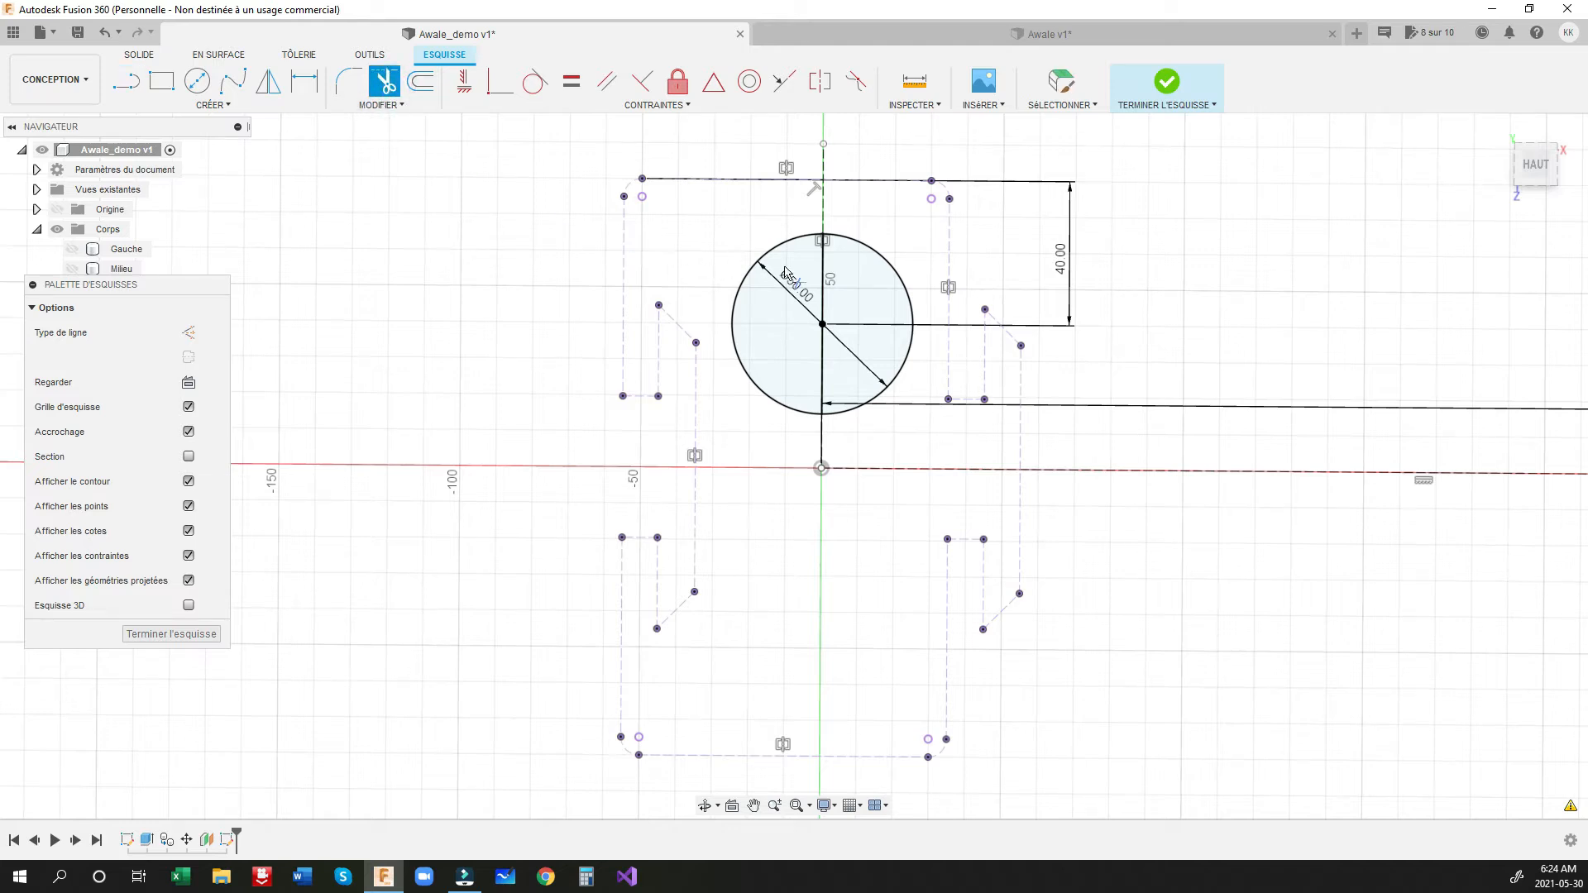
left_click(403, 105)
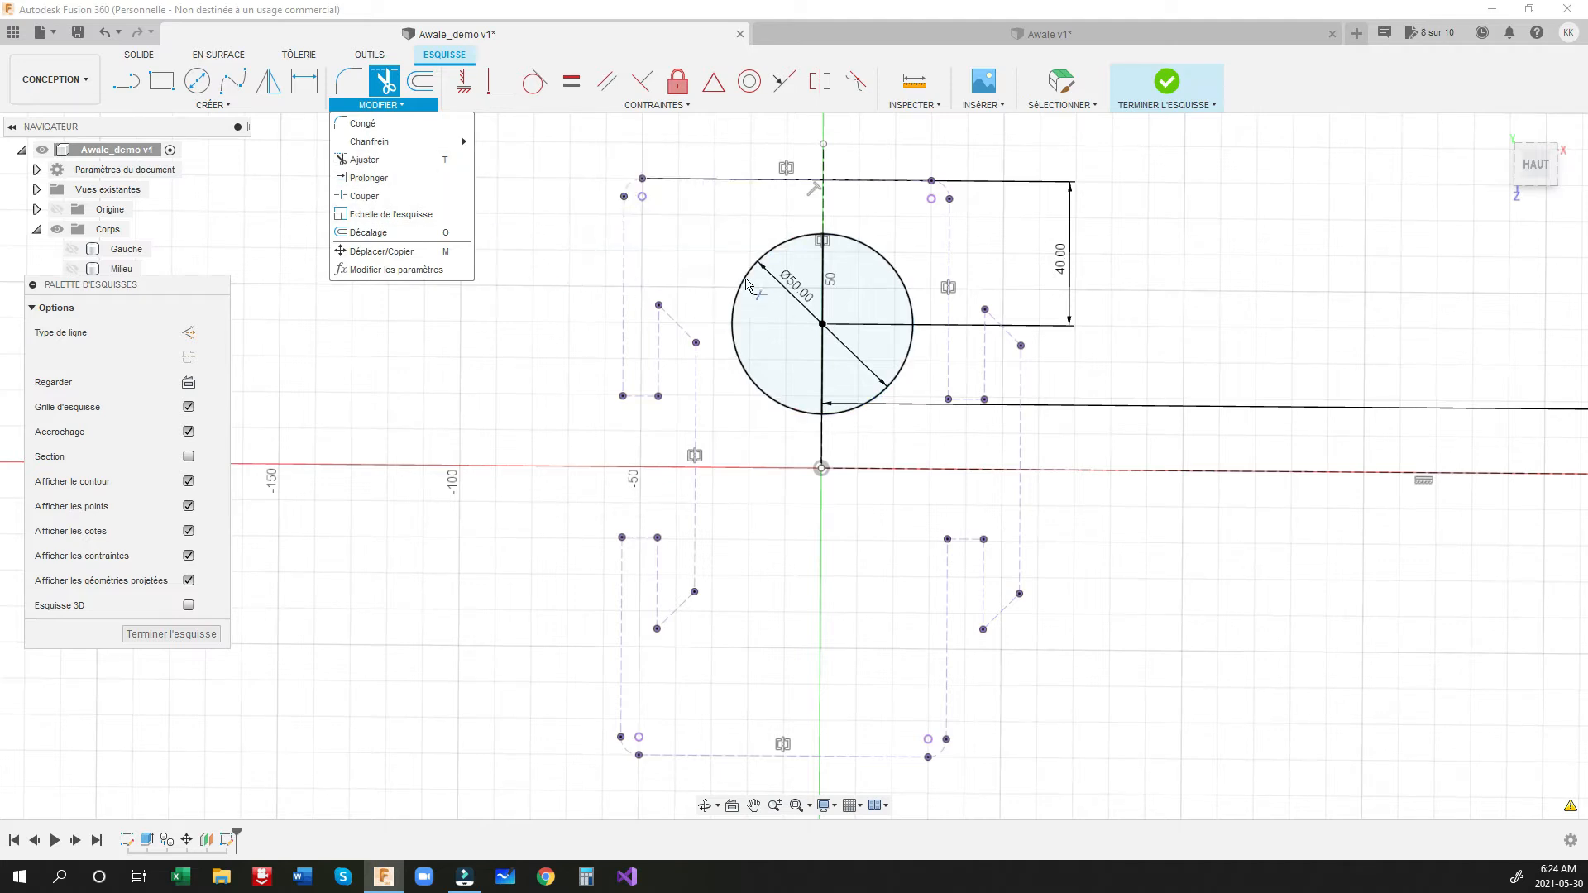
left_click(899, 280)
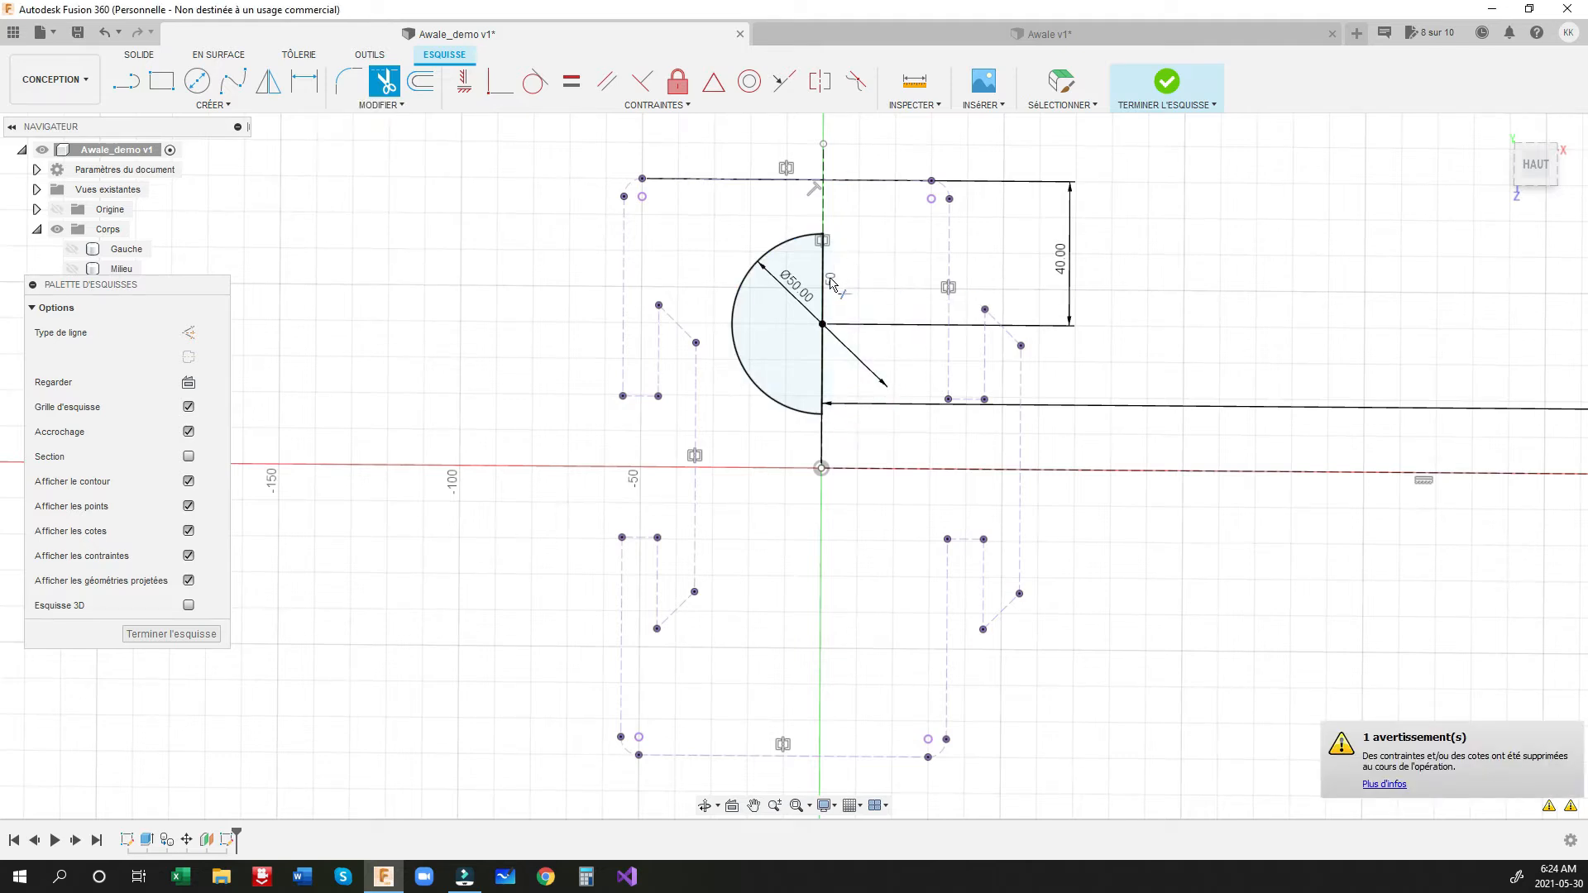
scroll(844, 277, "down", 1)
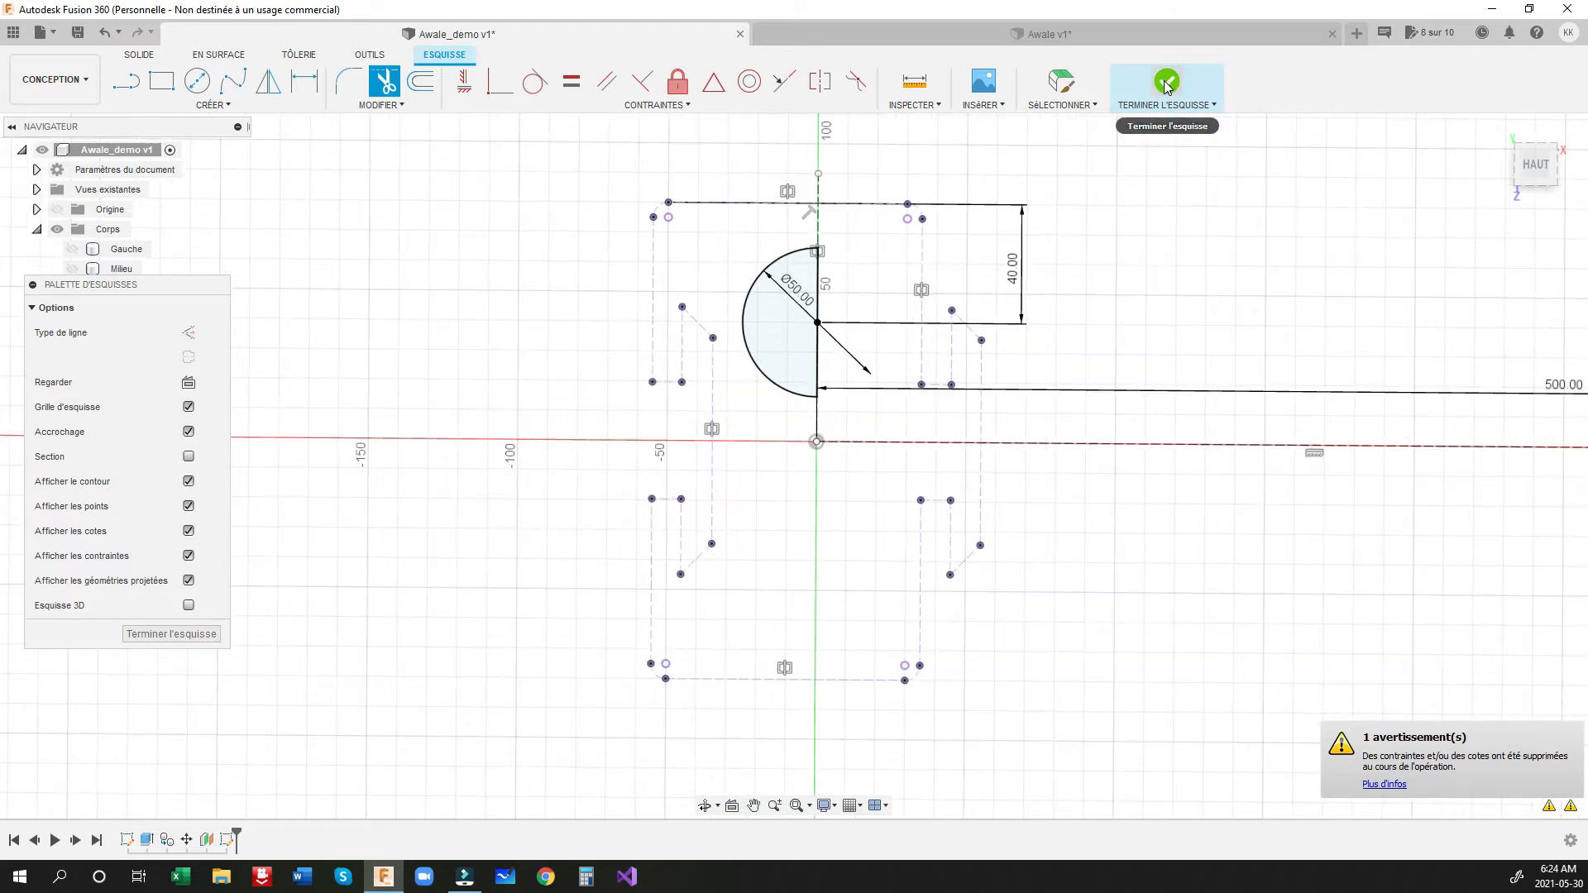
left_click(1166, 83)
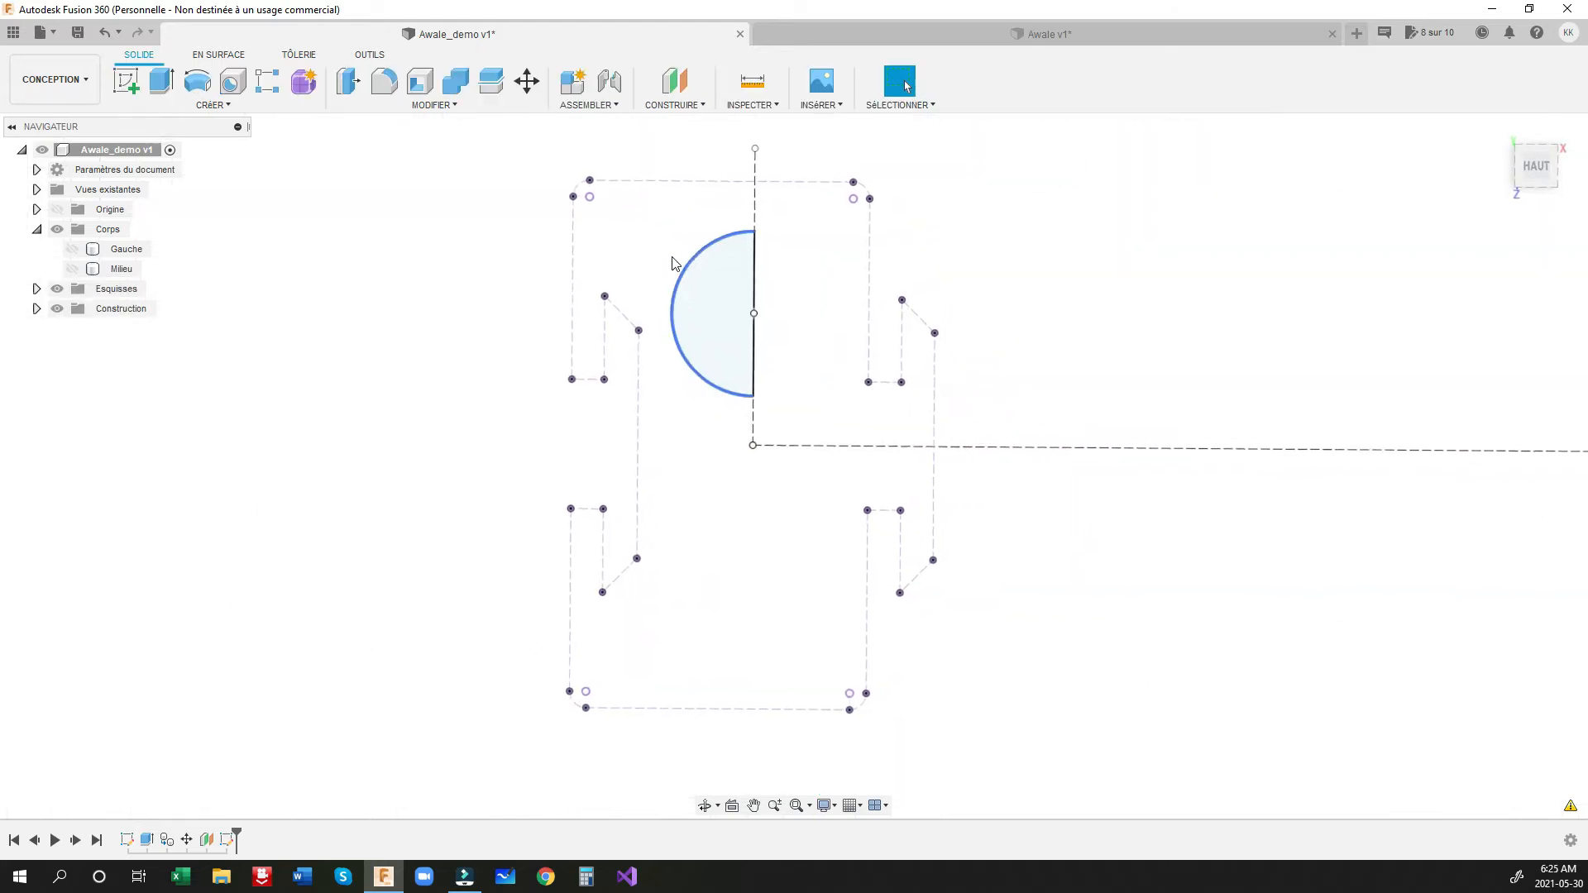
Step: Show the middle section's body and cut it by revolving the half circle 360 degrees about the vertical construction line
left_click(75, 276)
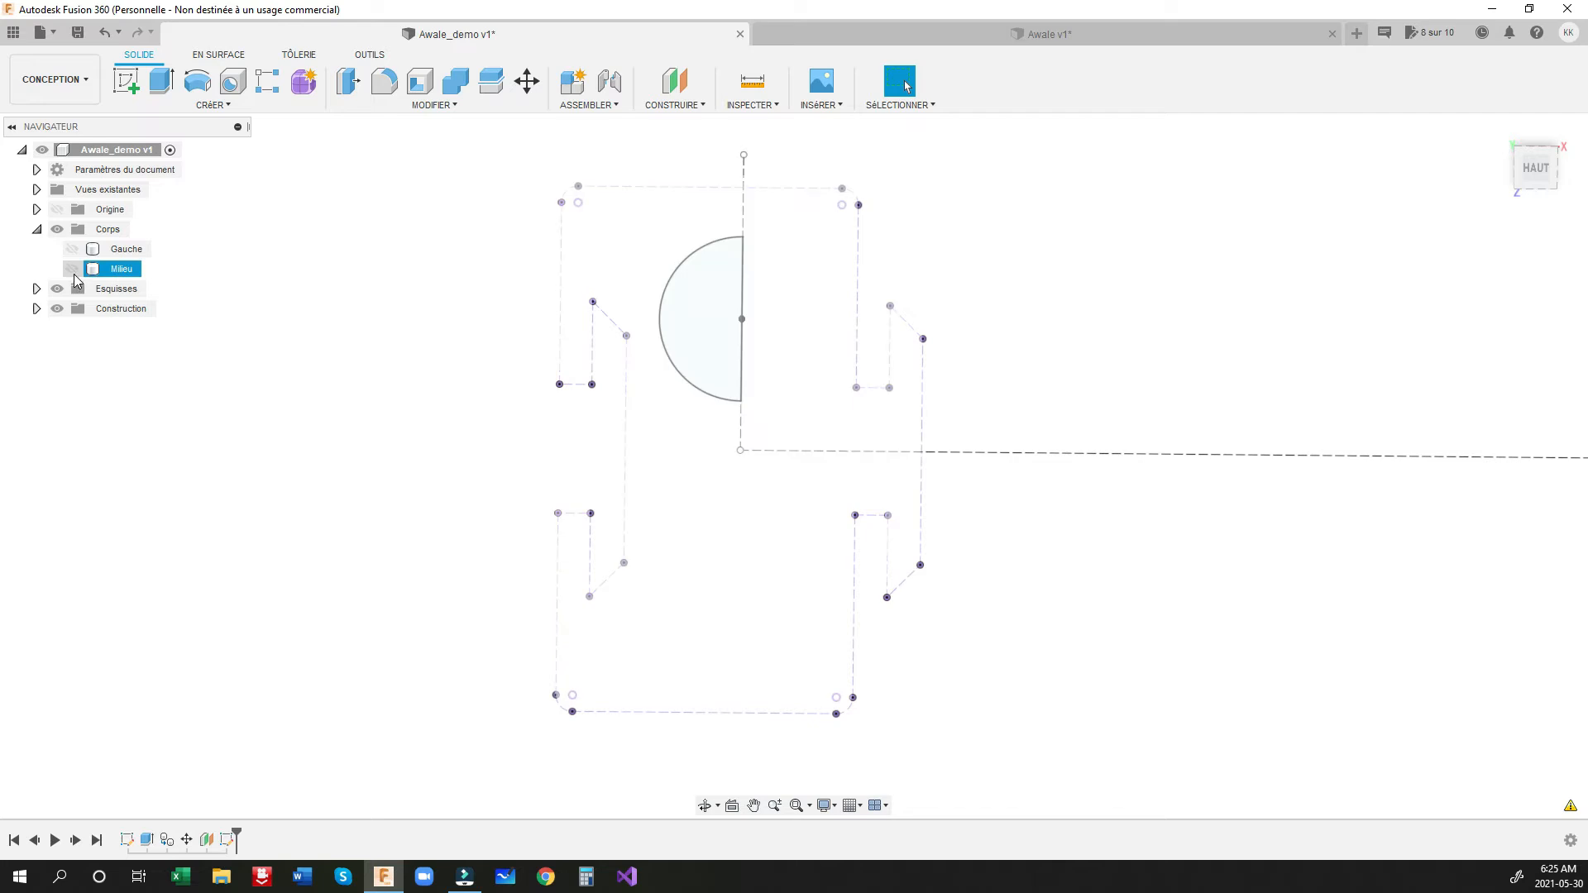
left_click(74, 270)
middle_click_drag(638, 356, 651, 296, "shift")
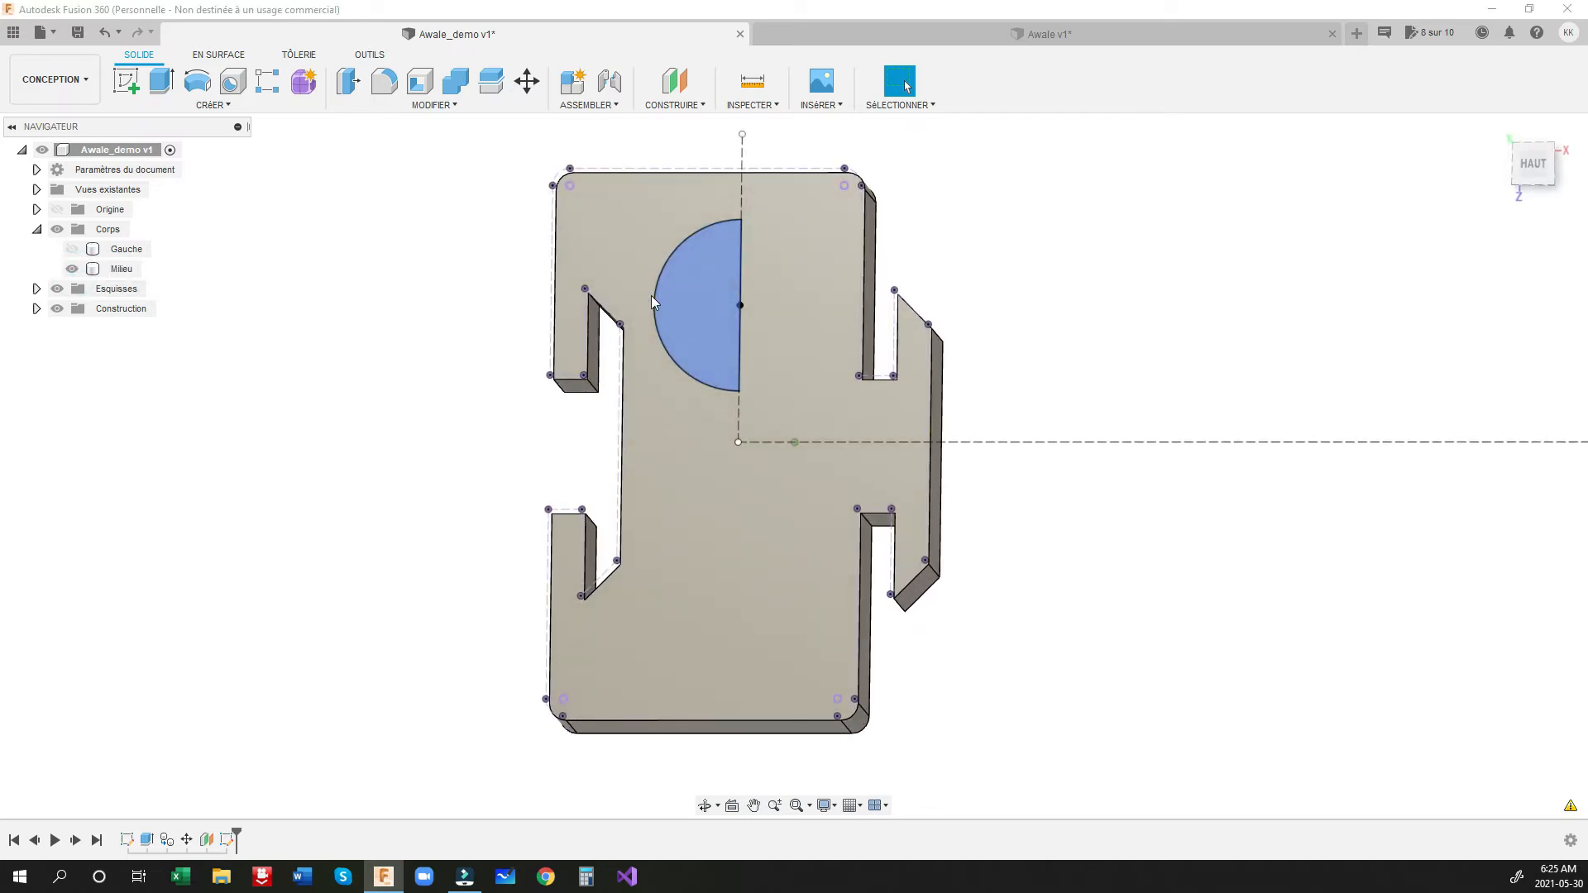
left_click(197, 80)
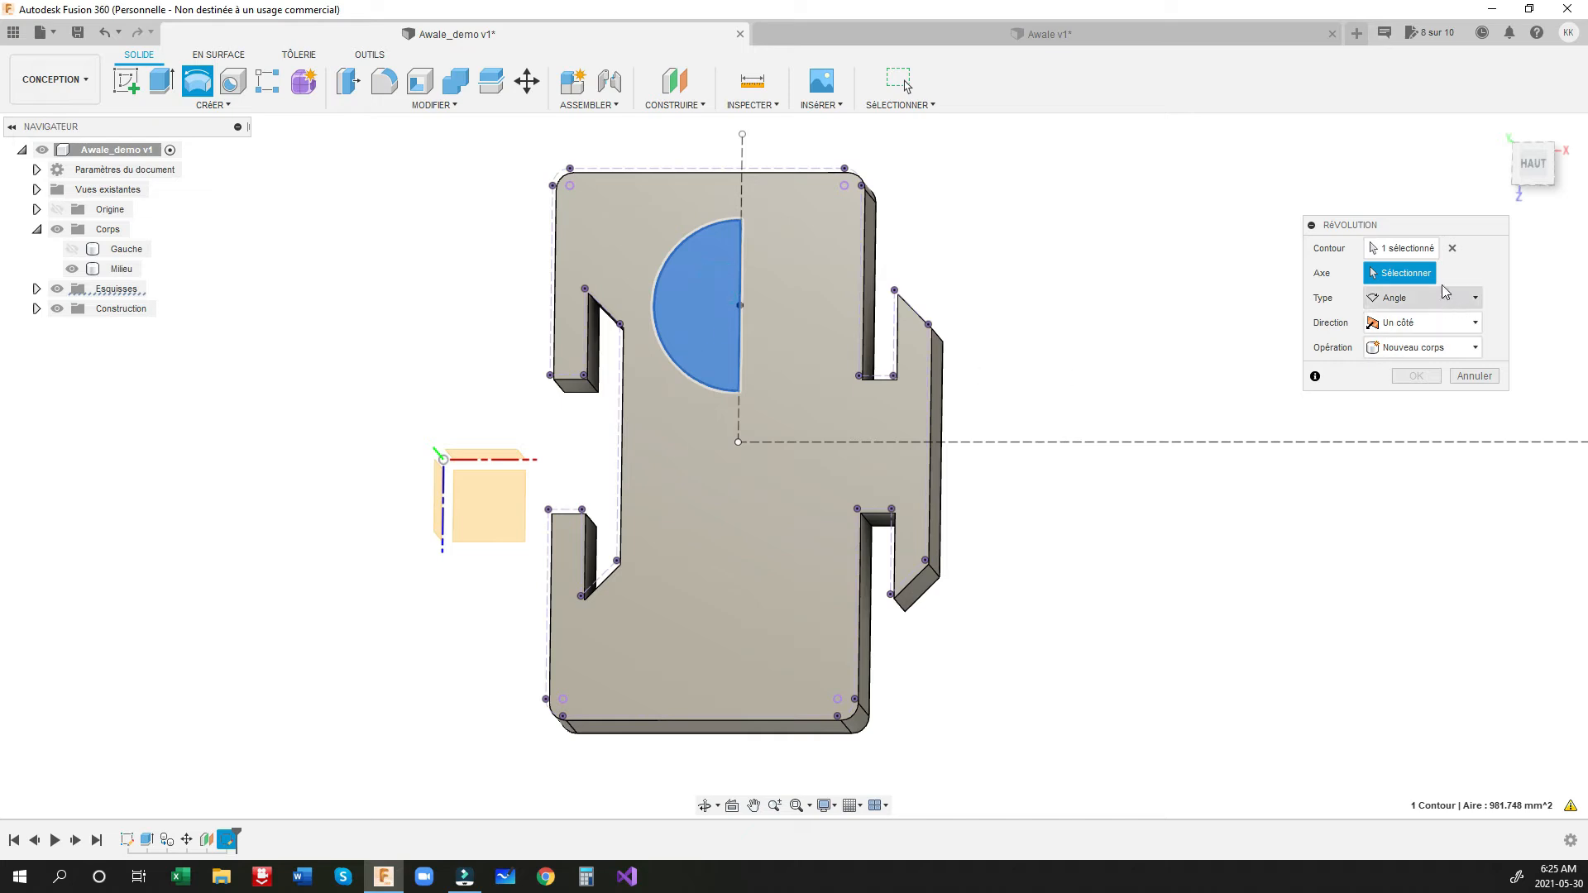
left_click(744, 188)
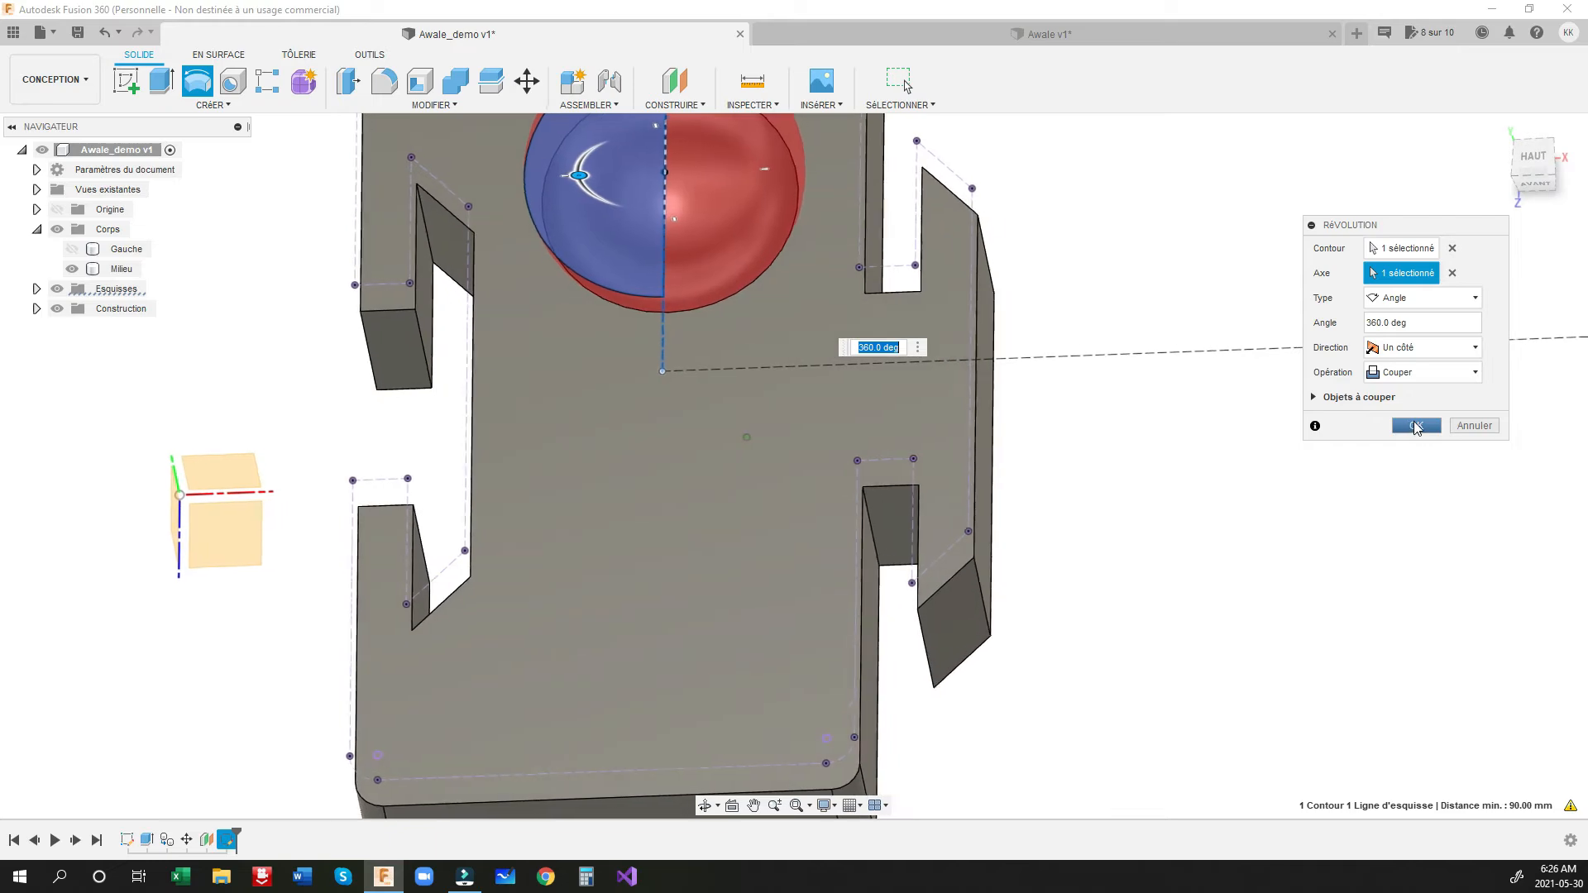
left_click(1415, 425)
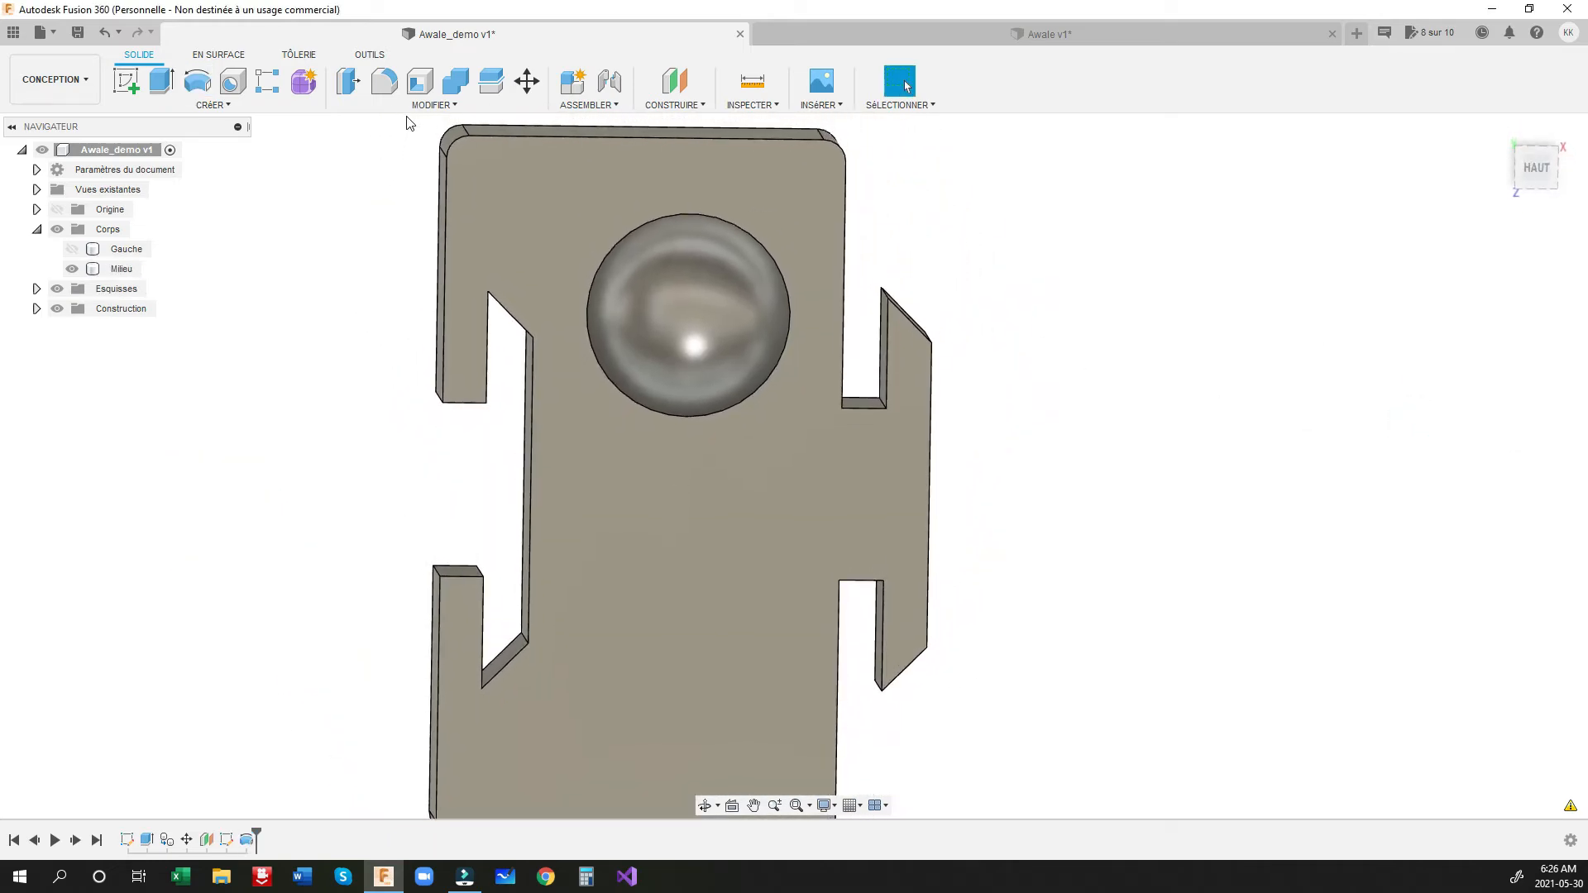
Step: Fillet the rim of the hemispherical cavity in the middle section with a 2 mm radius
left_click(385, 83)
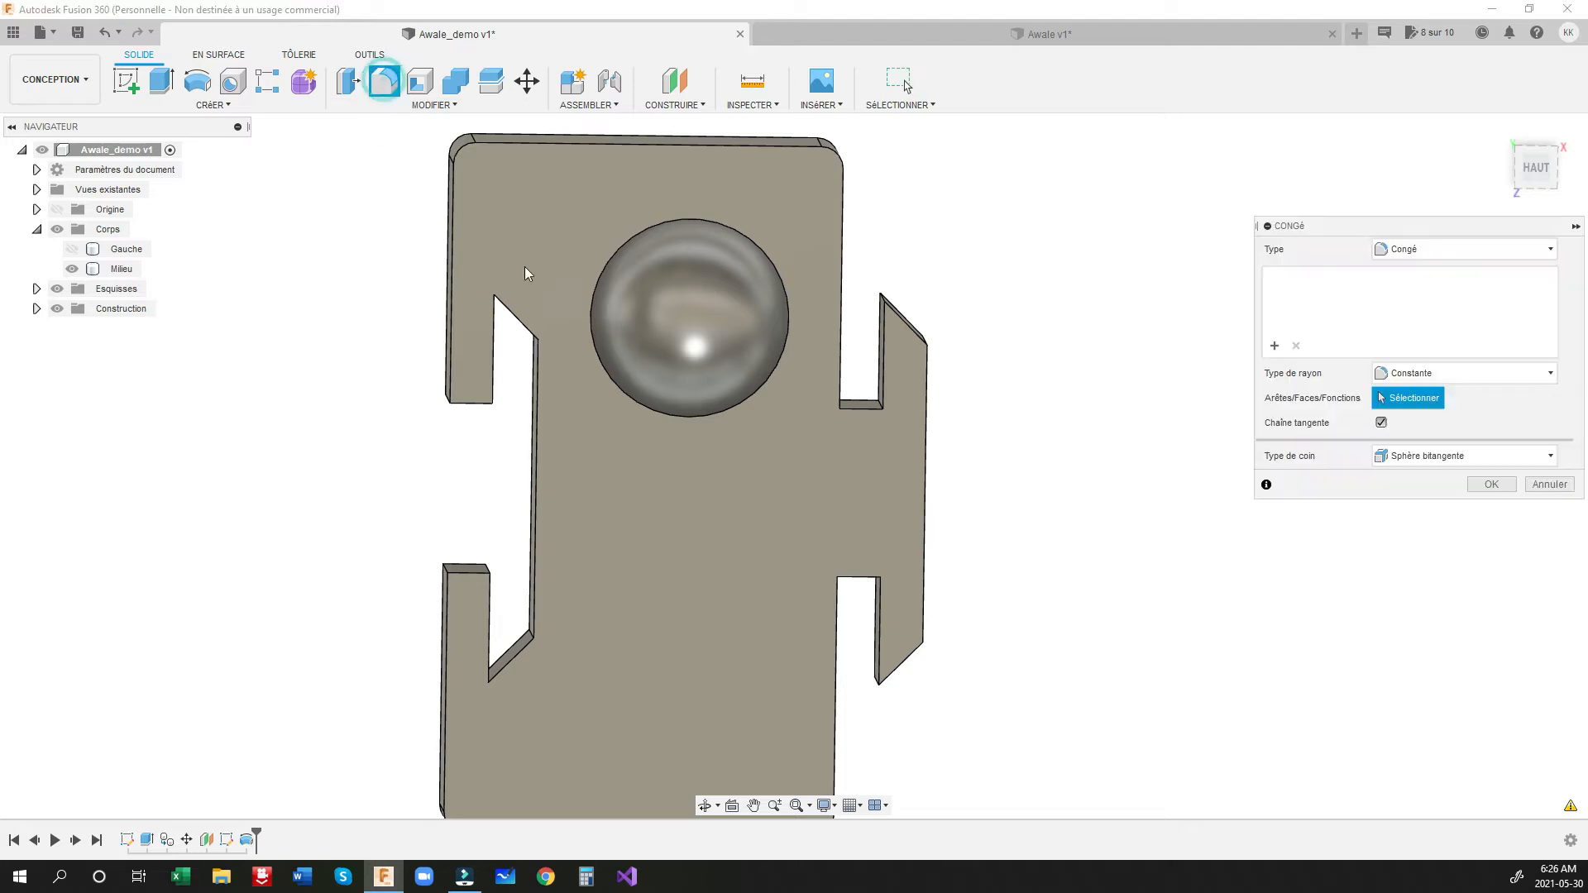
left_click(732, 322)
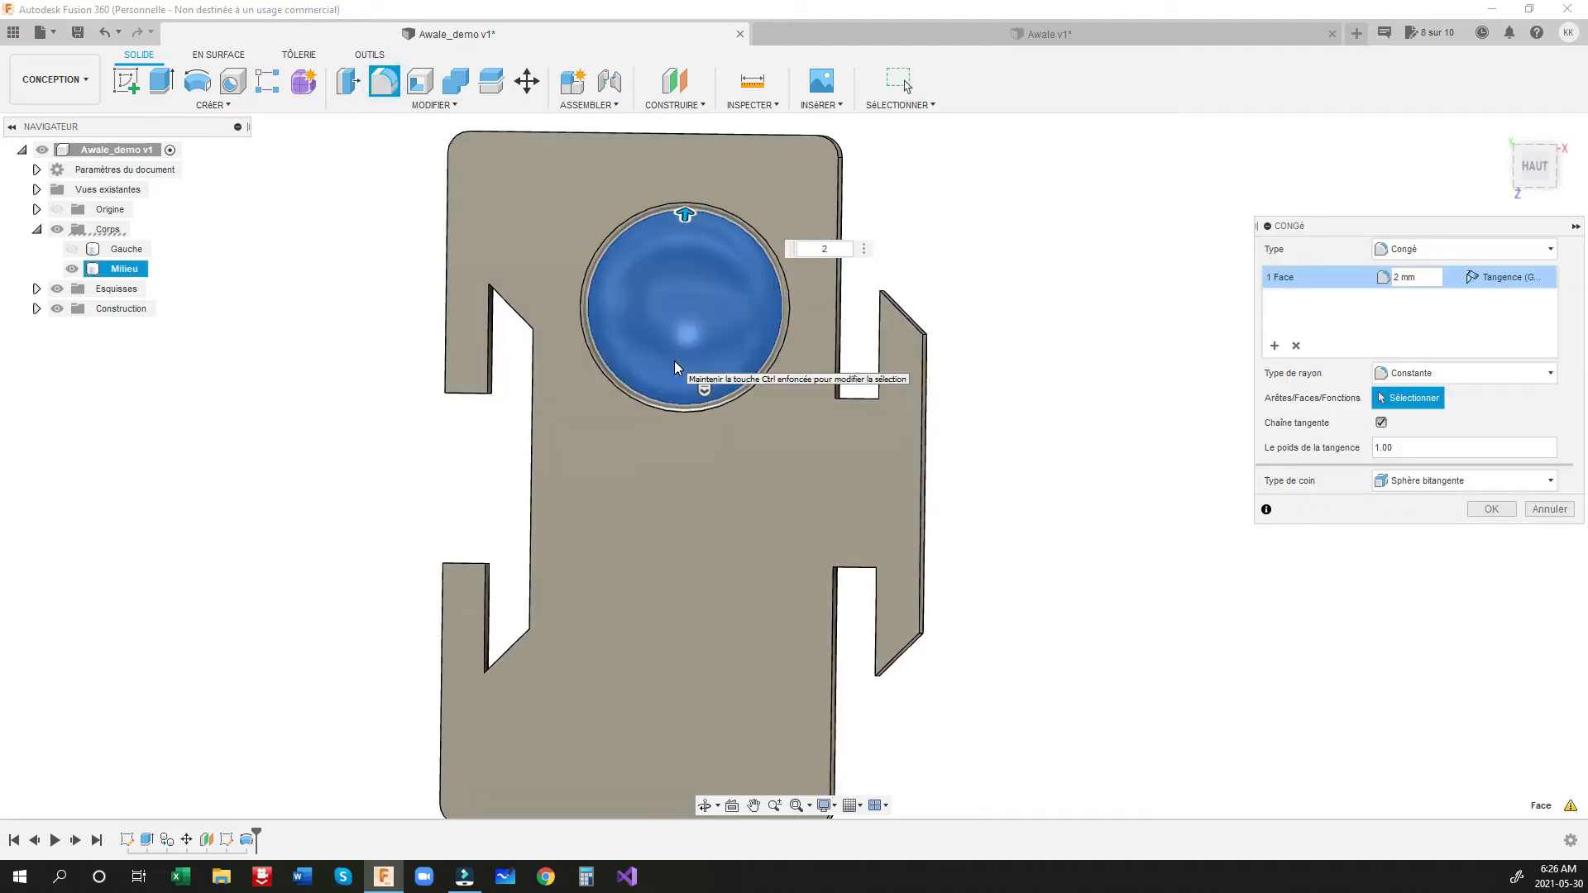
middle_click_drag(675, 368, 840, 347, "shift")
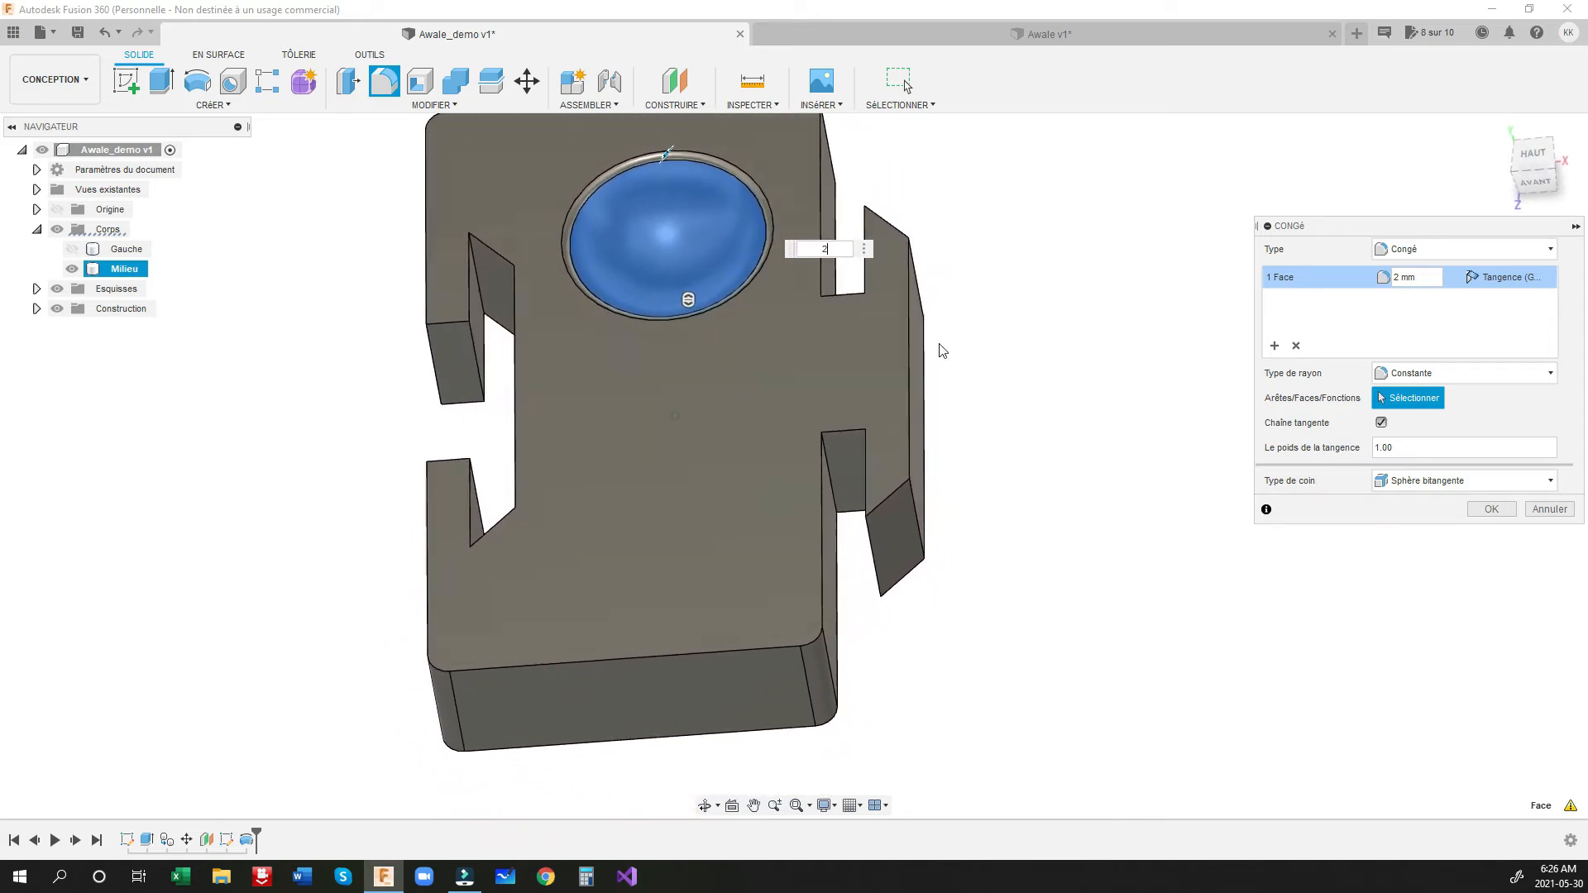
left_click(1493, 509)
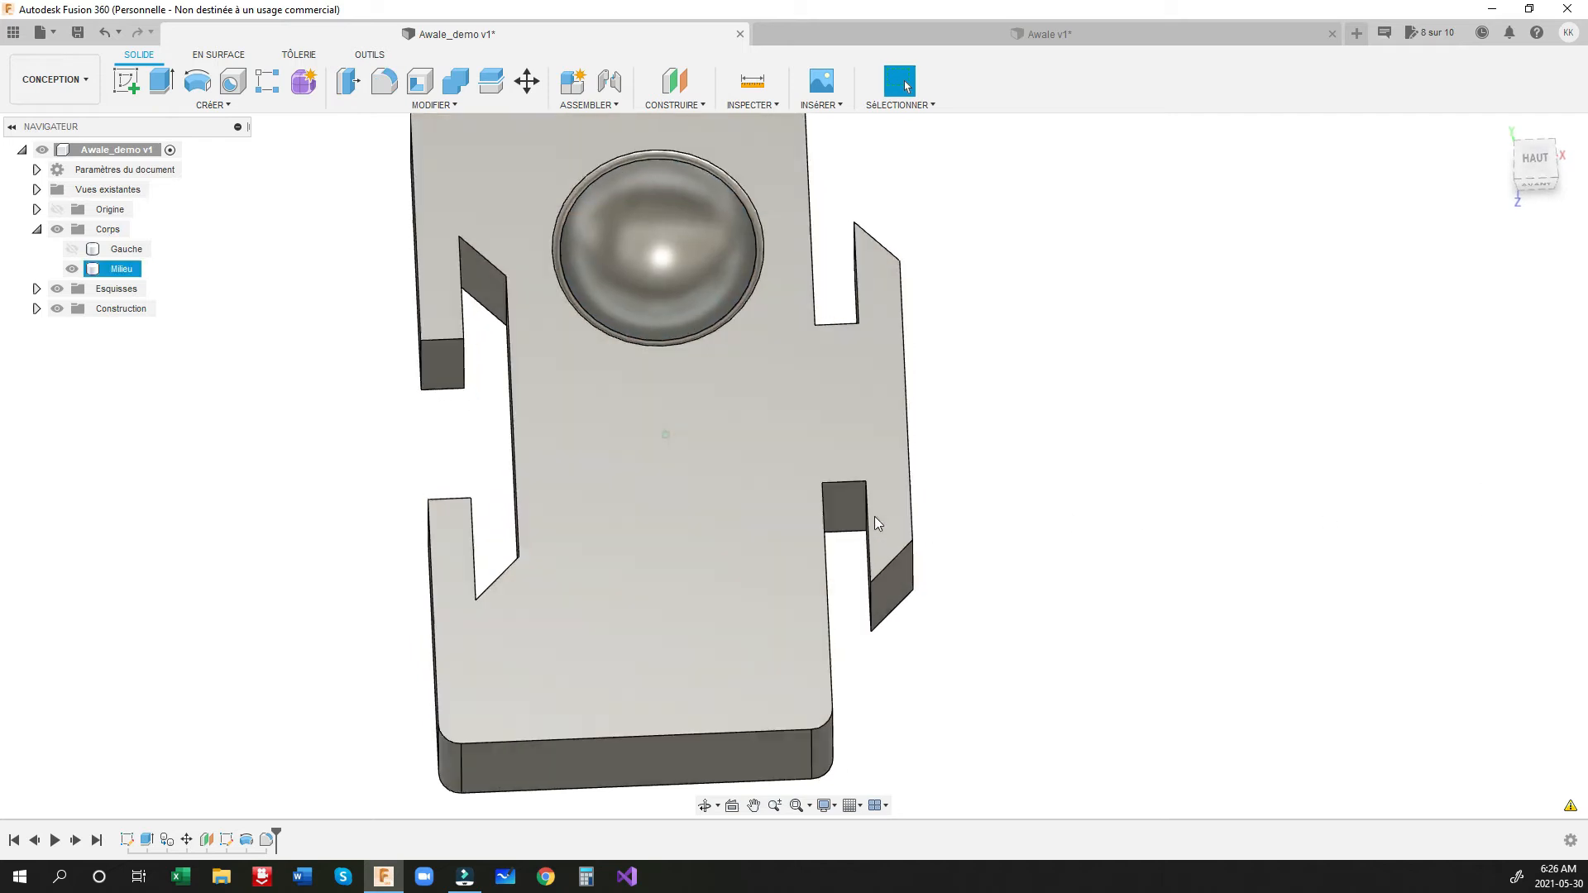
middle_click_drag(874, 516, 626, 348, "shift")
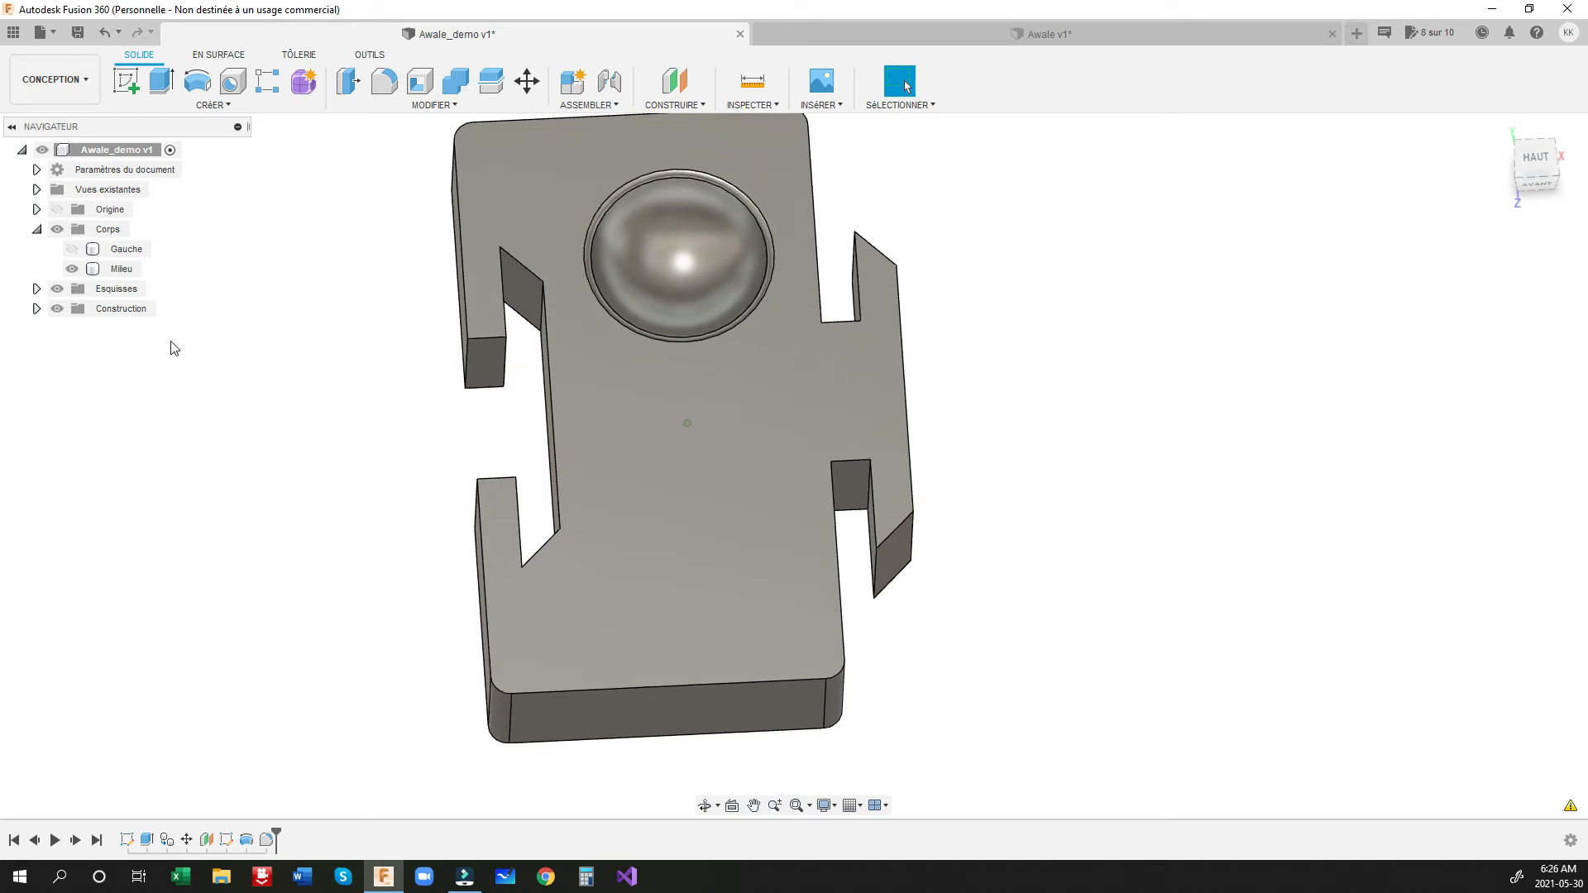
Step: Show the Gauche body beside the middle section and examine the interlocking joint between them
left_click(71, 250)
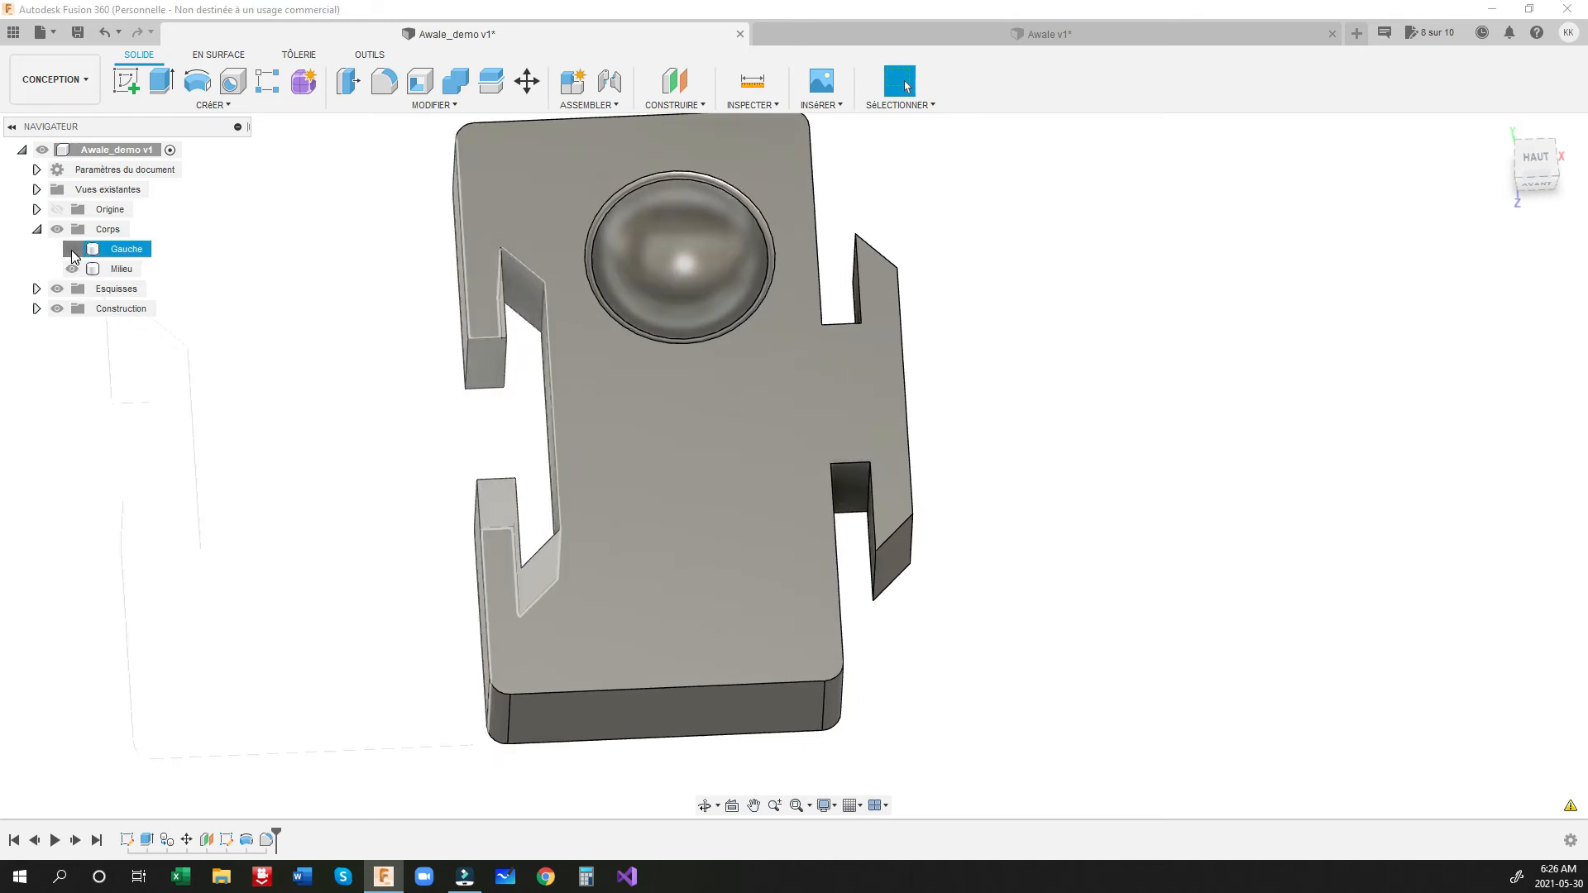
left_click(71, 249)
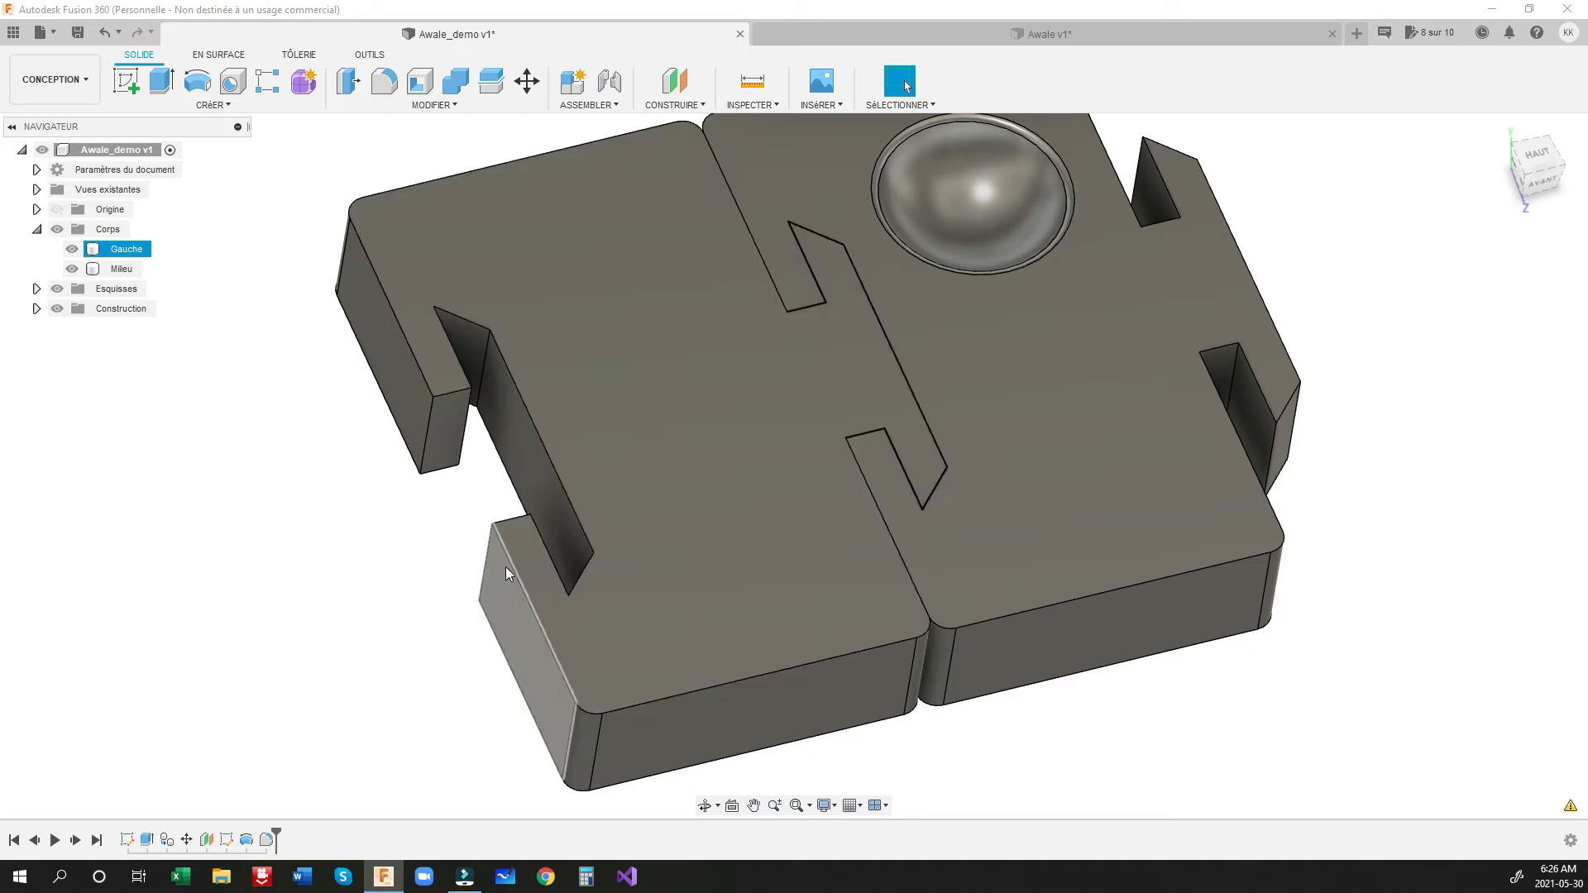
middle_click_drag(549, 598, 752, 126, "shift")
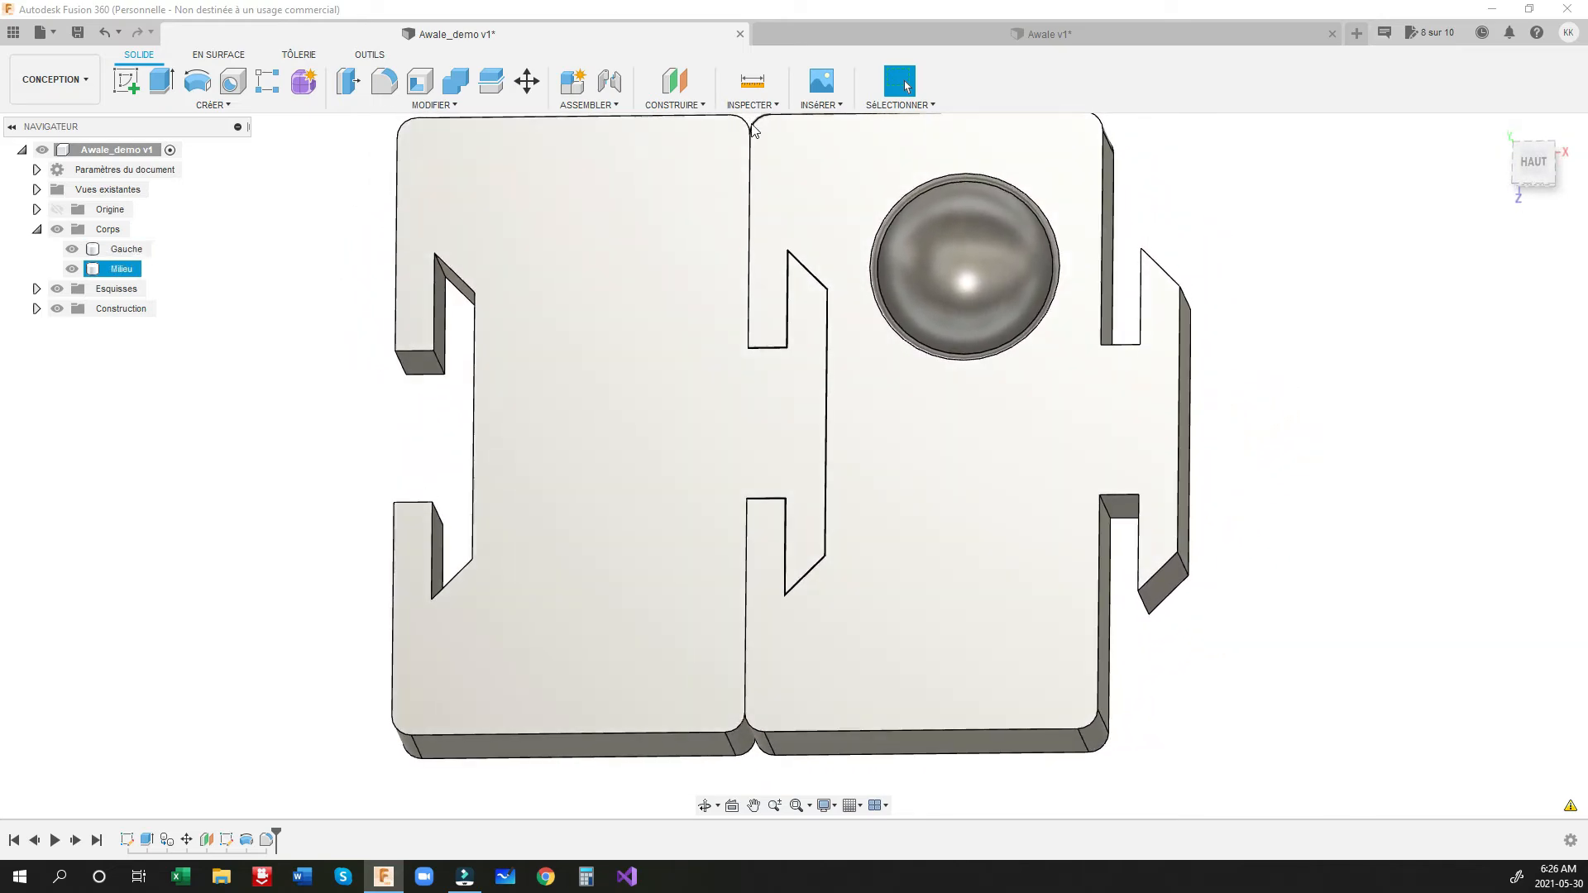
middle_click_drag(754, 239, 431, 361, "shift")
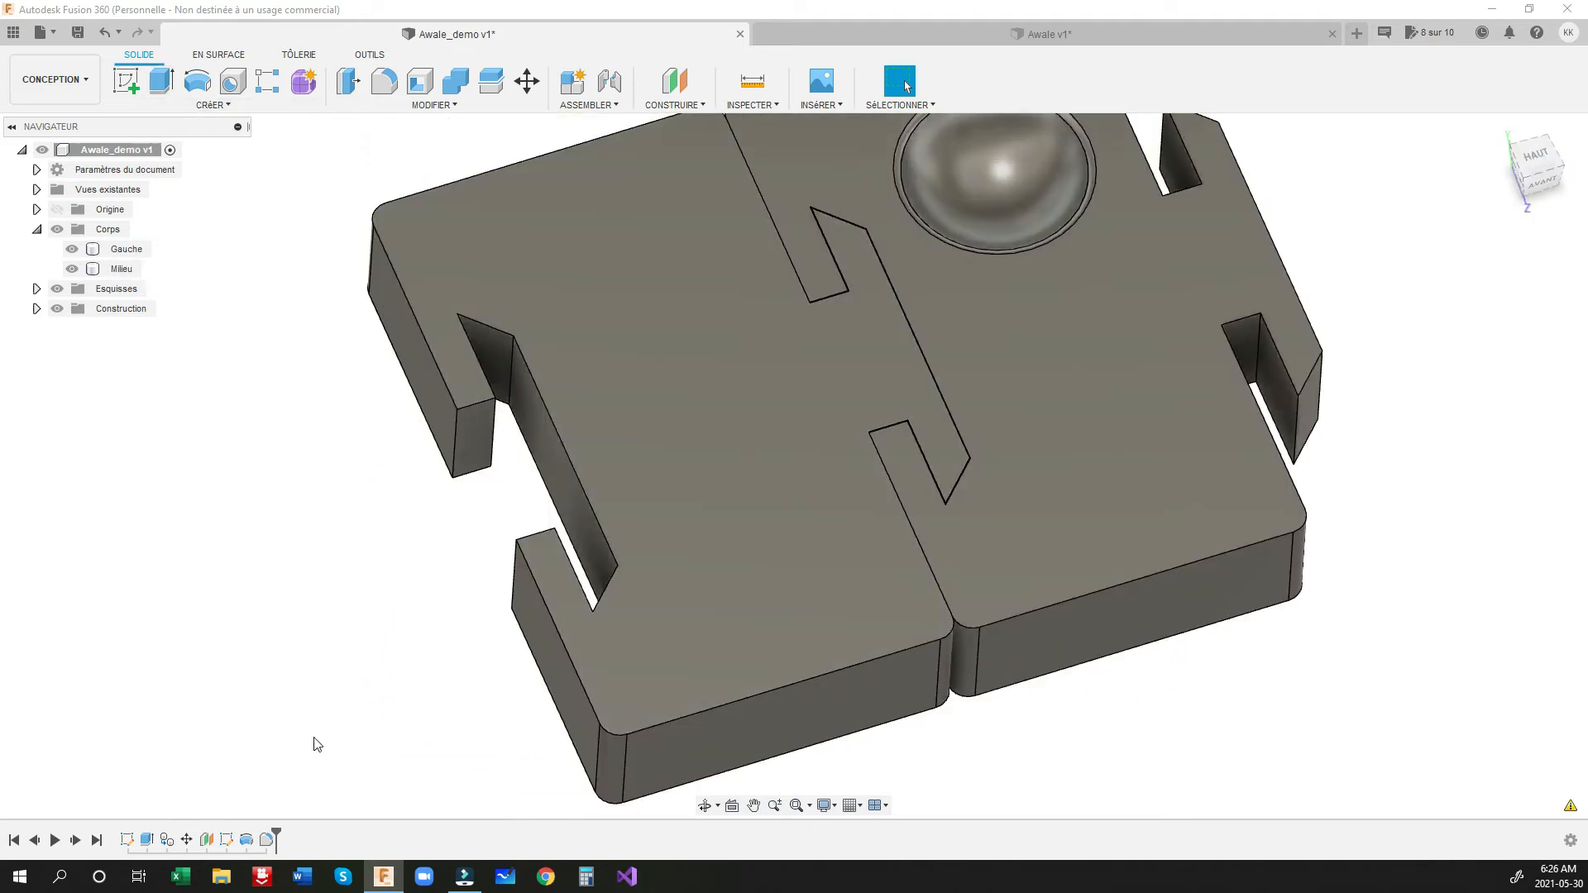
middle_click_drag(314, 744, 273, 832, "shift")
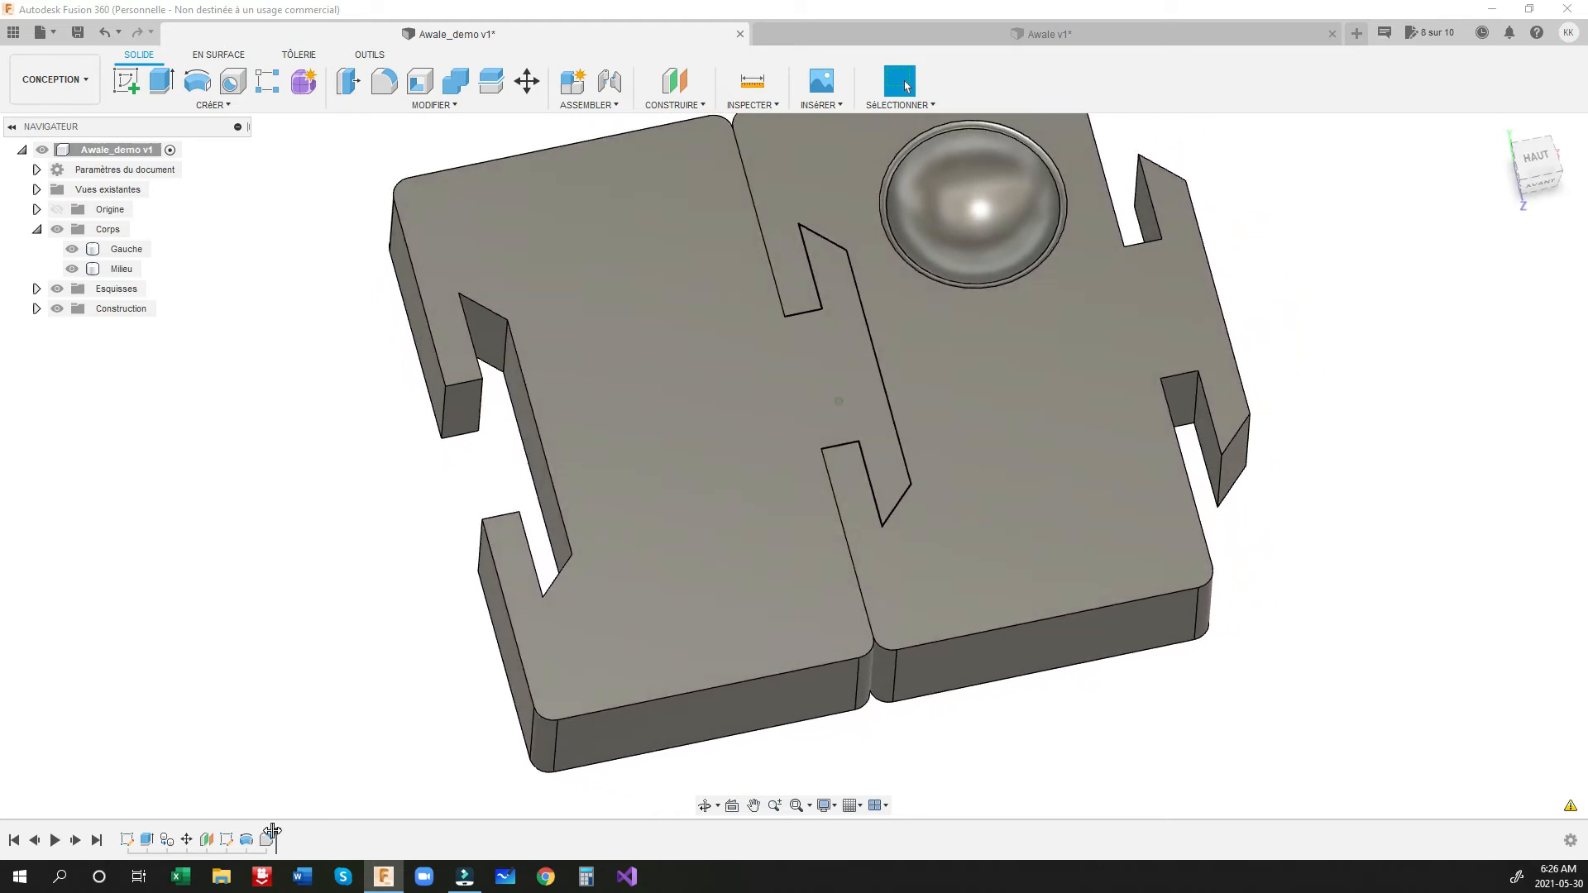
Step: Roll the design history back to before the body copy and cut the Gauche body's two outer side faces back with a -0.2 mm extrusion
left_click_drag(276, 835, 165, 844)
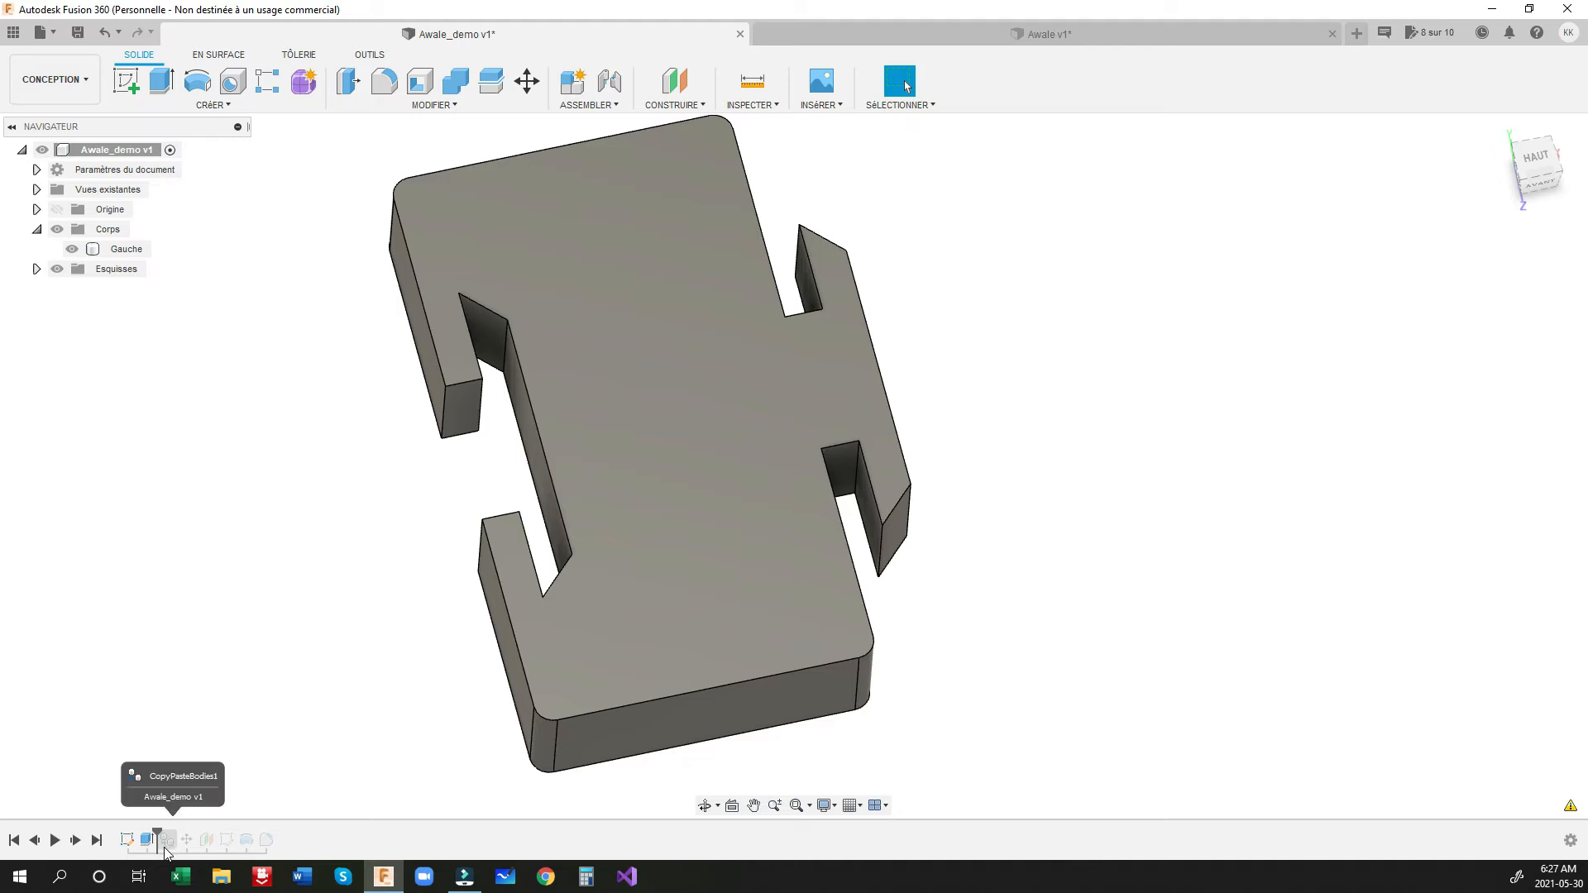
scroll(418, 428, "up", 2)
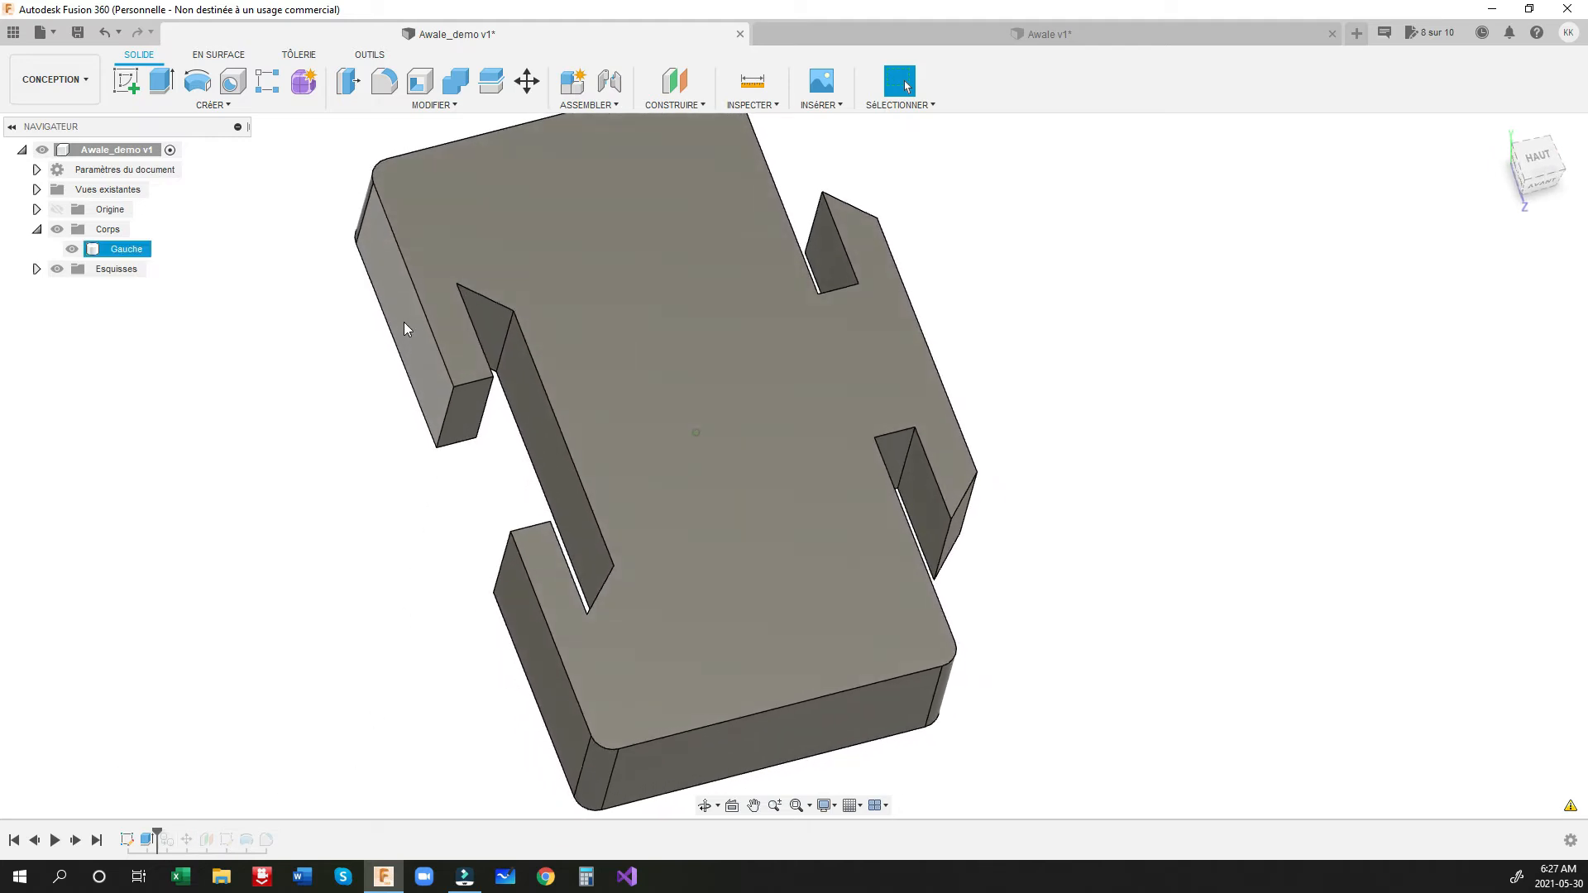
left_click(160, 81)
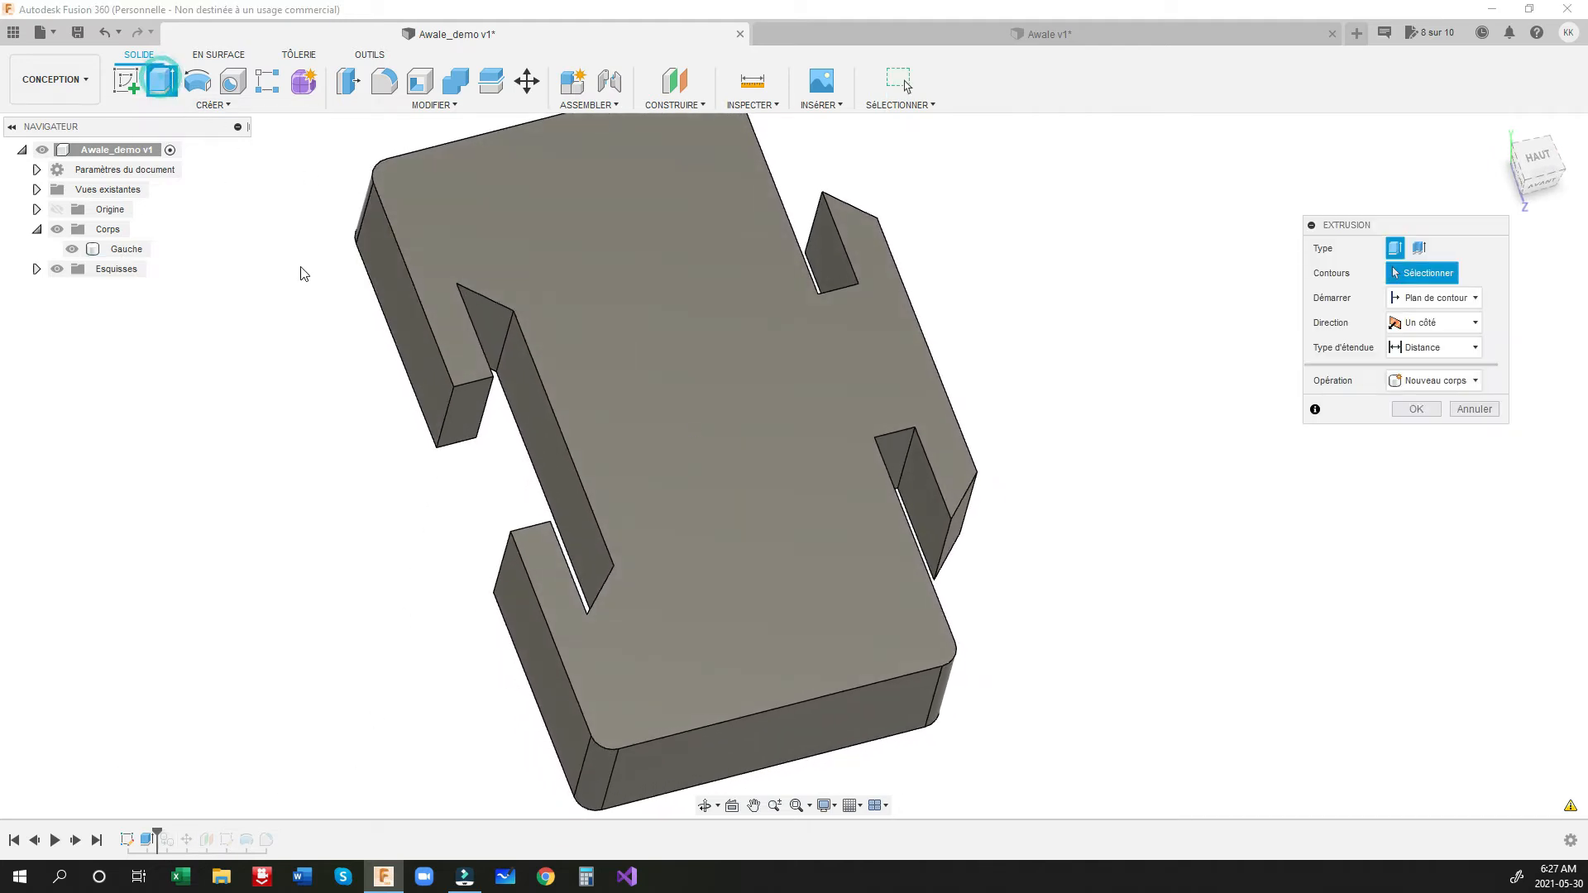
left_click(407, 328)
left_click(542, 613)
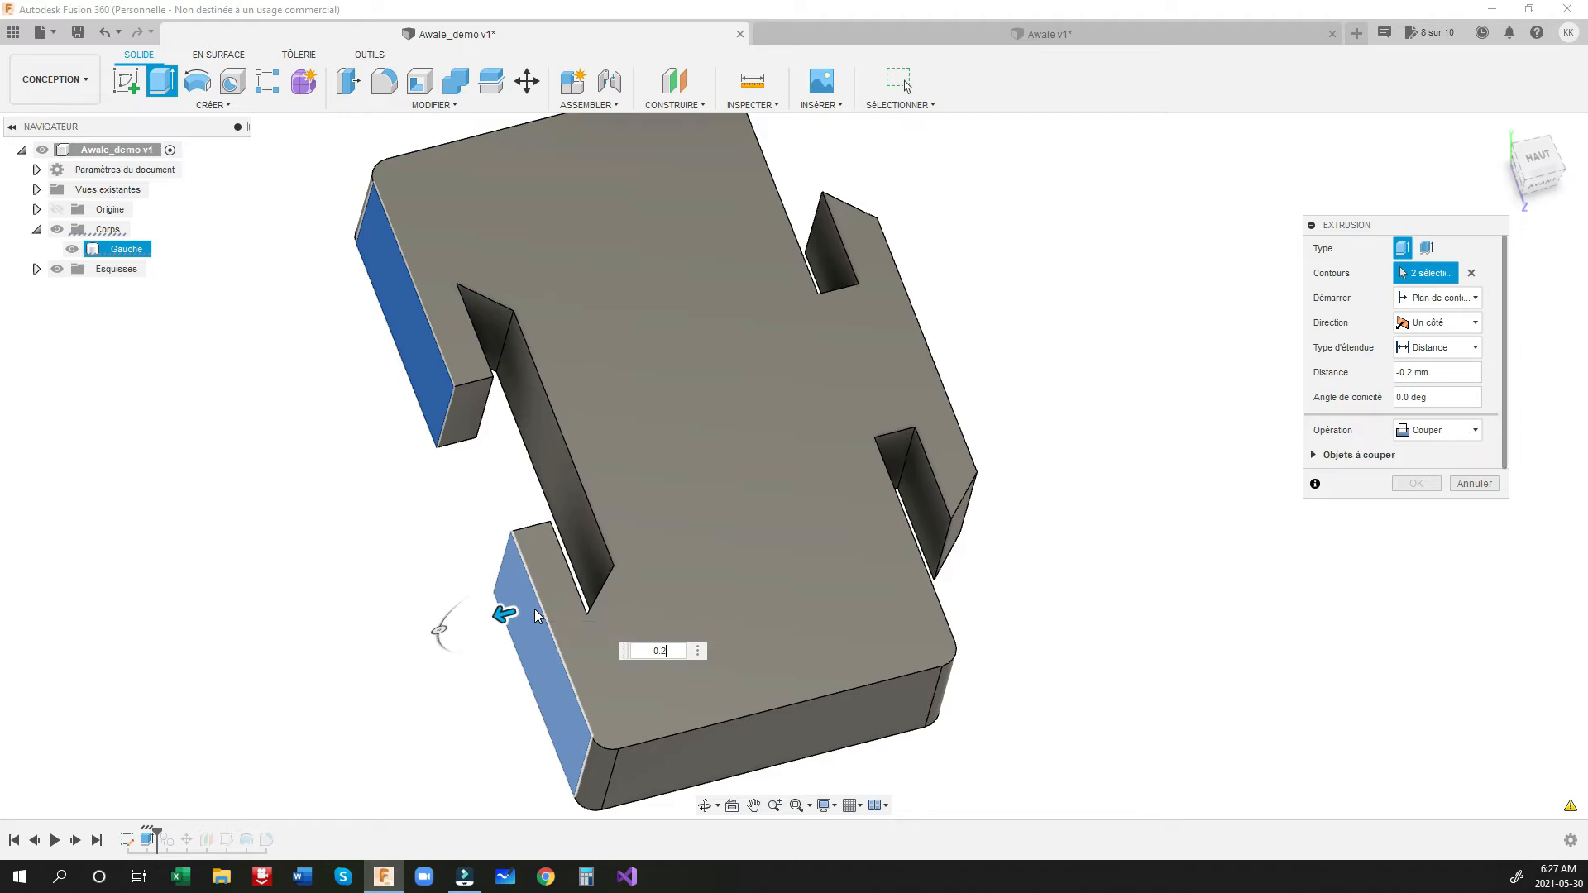
key("Return")
Step: Start a fillet on the vertical edge of the small step beside one rounded corner, with a 2 mm radius
scroll(822, 693, "up", 3)
middle_click_drag(534, 608, 919, 582, "shift")
scroll(919, 582, "up", 6)
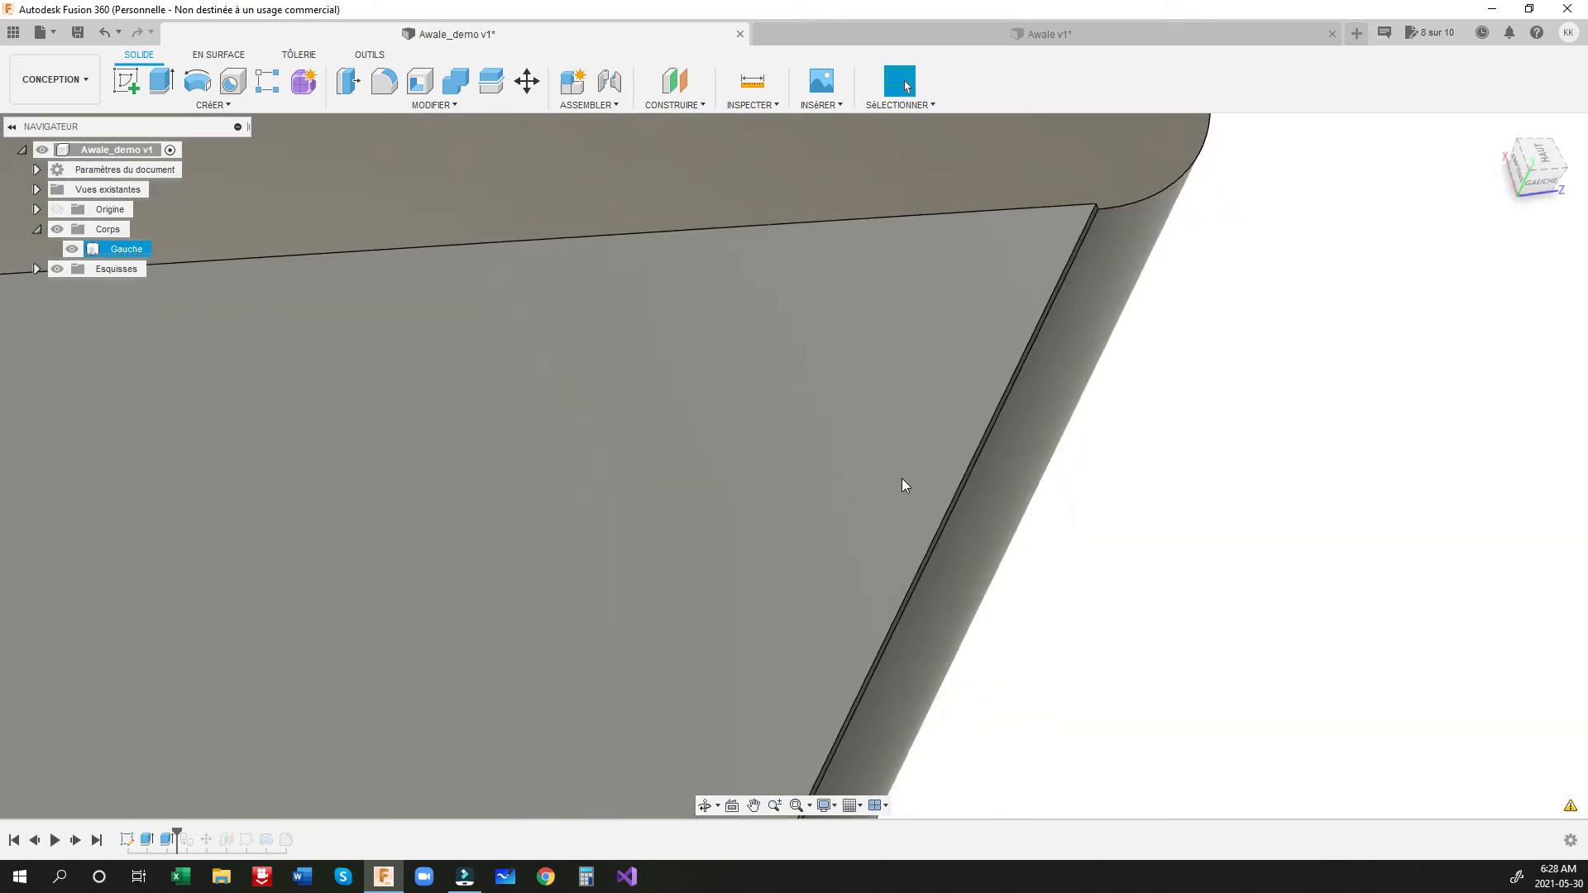
middle_click_drag(901, 478, 887, 467, "shift")
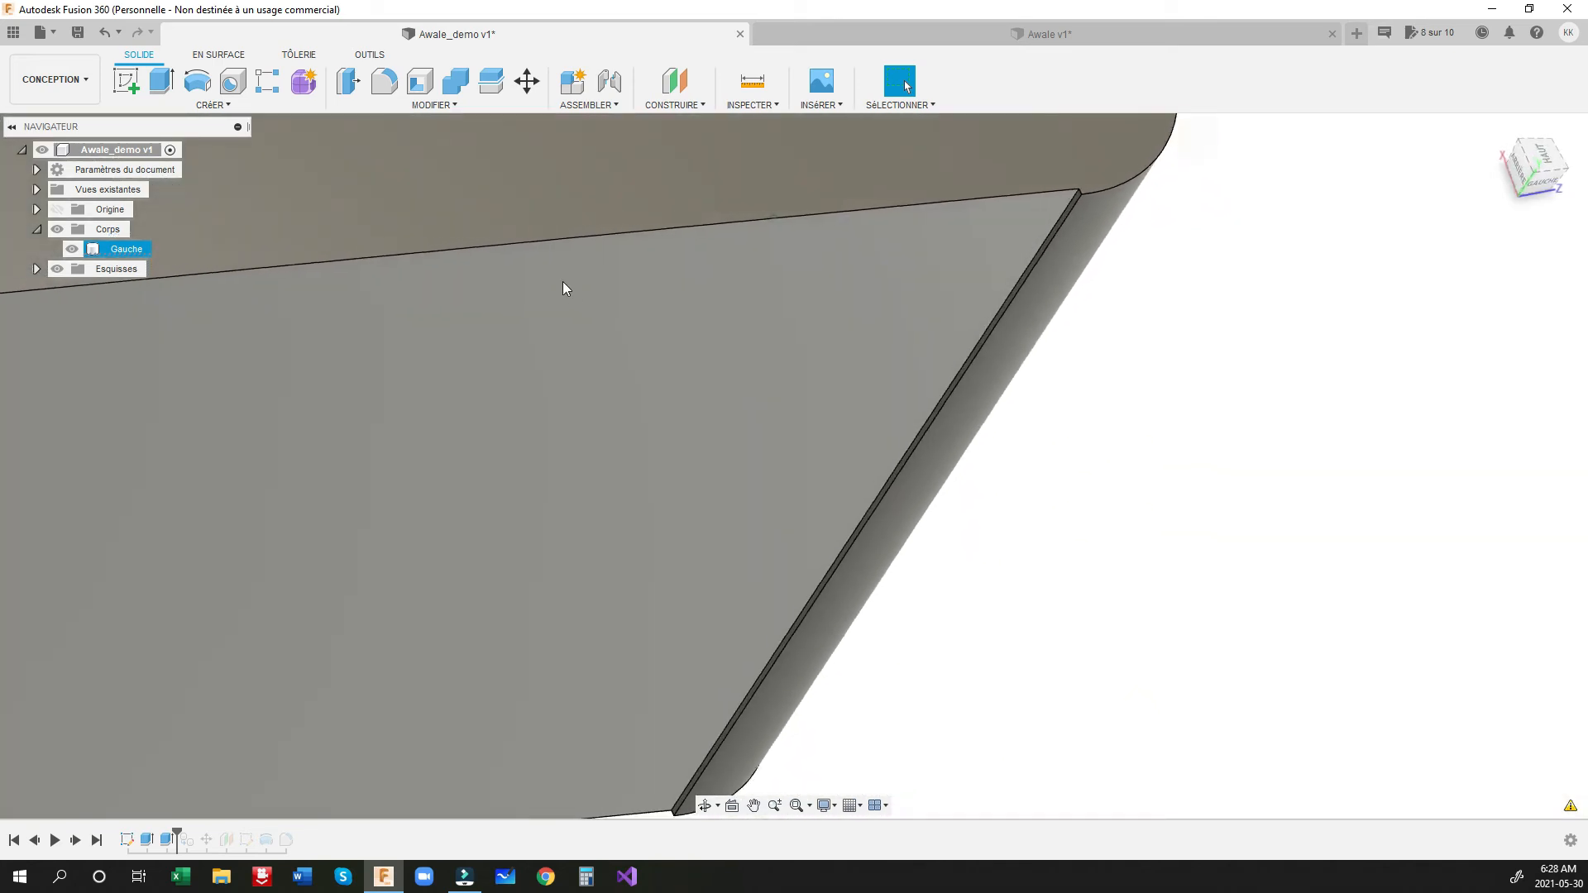
left_click(385, 85)
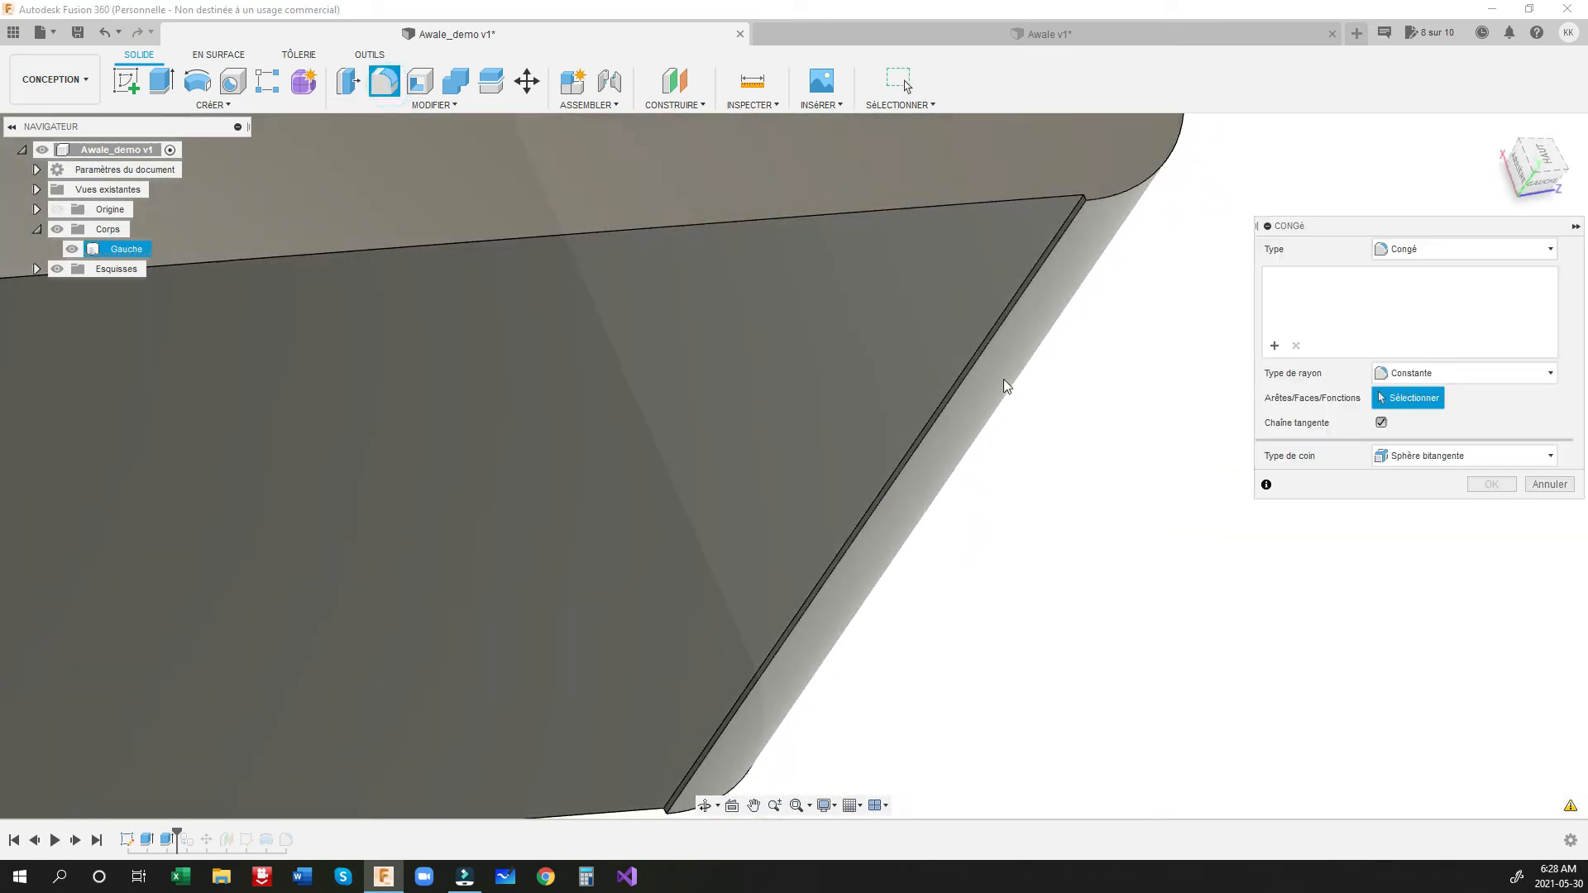
scroll(995, 372, "up", 1)
middle_click_drag(995, 372, 1028, 386, "shift")
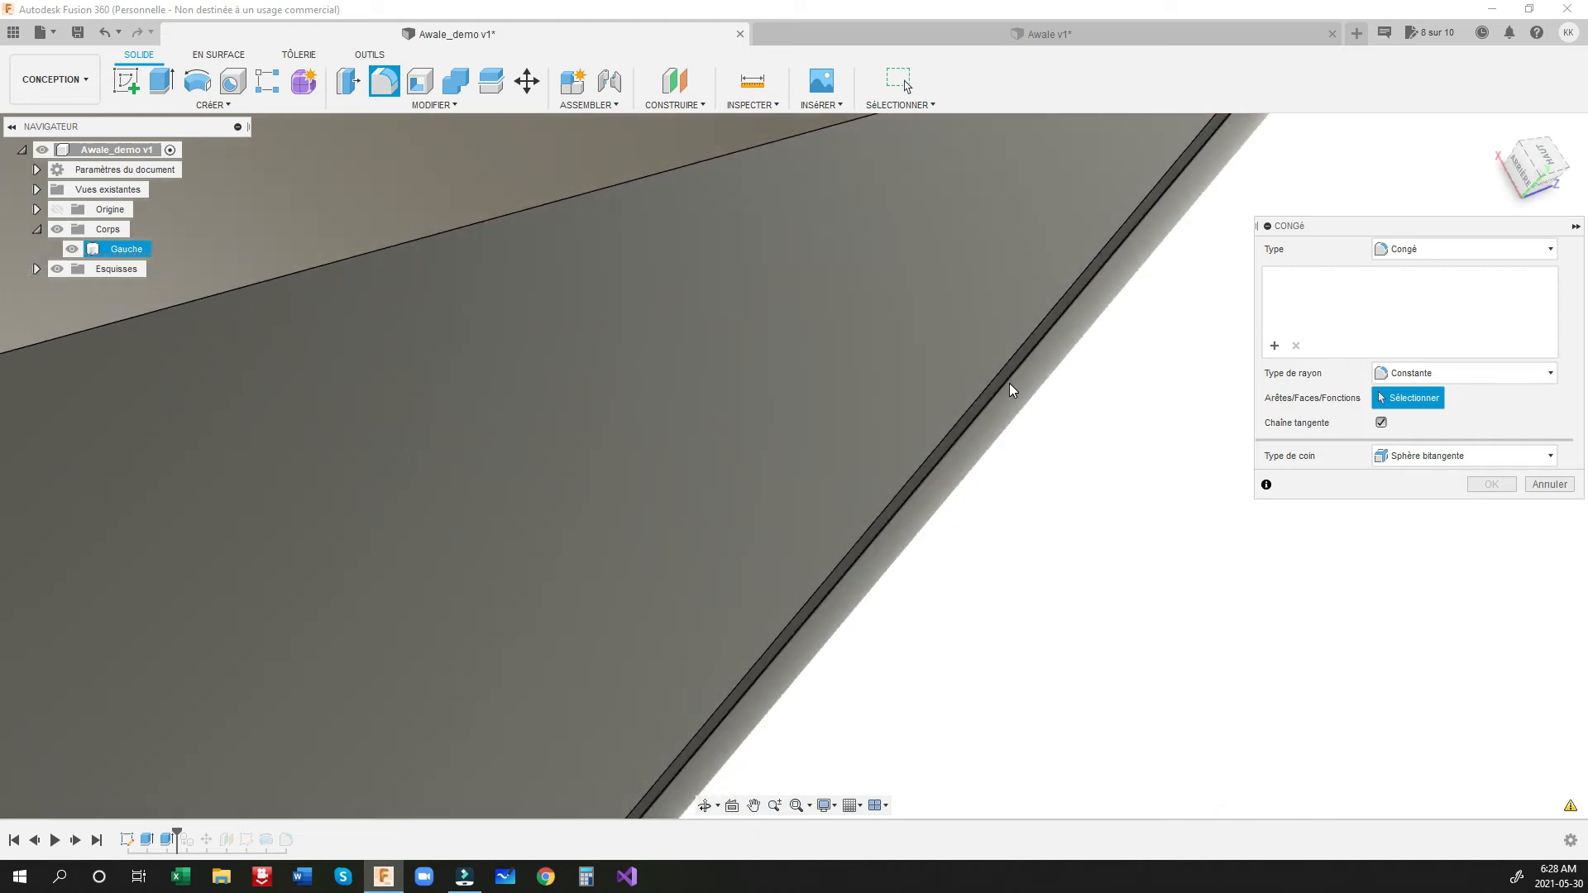
left_click(1007, 390)
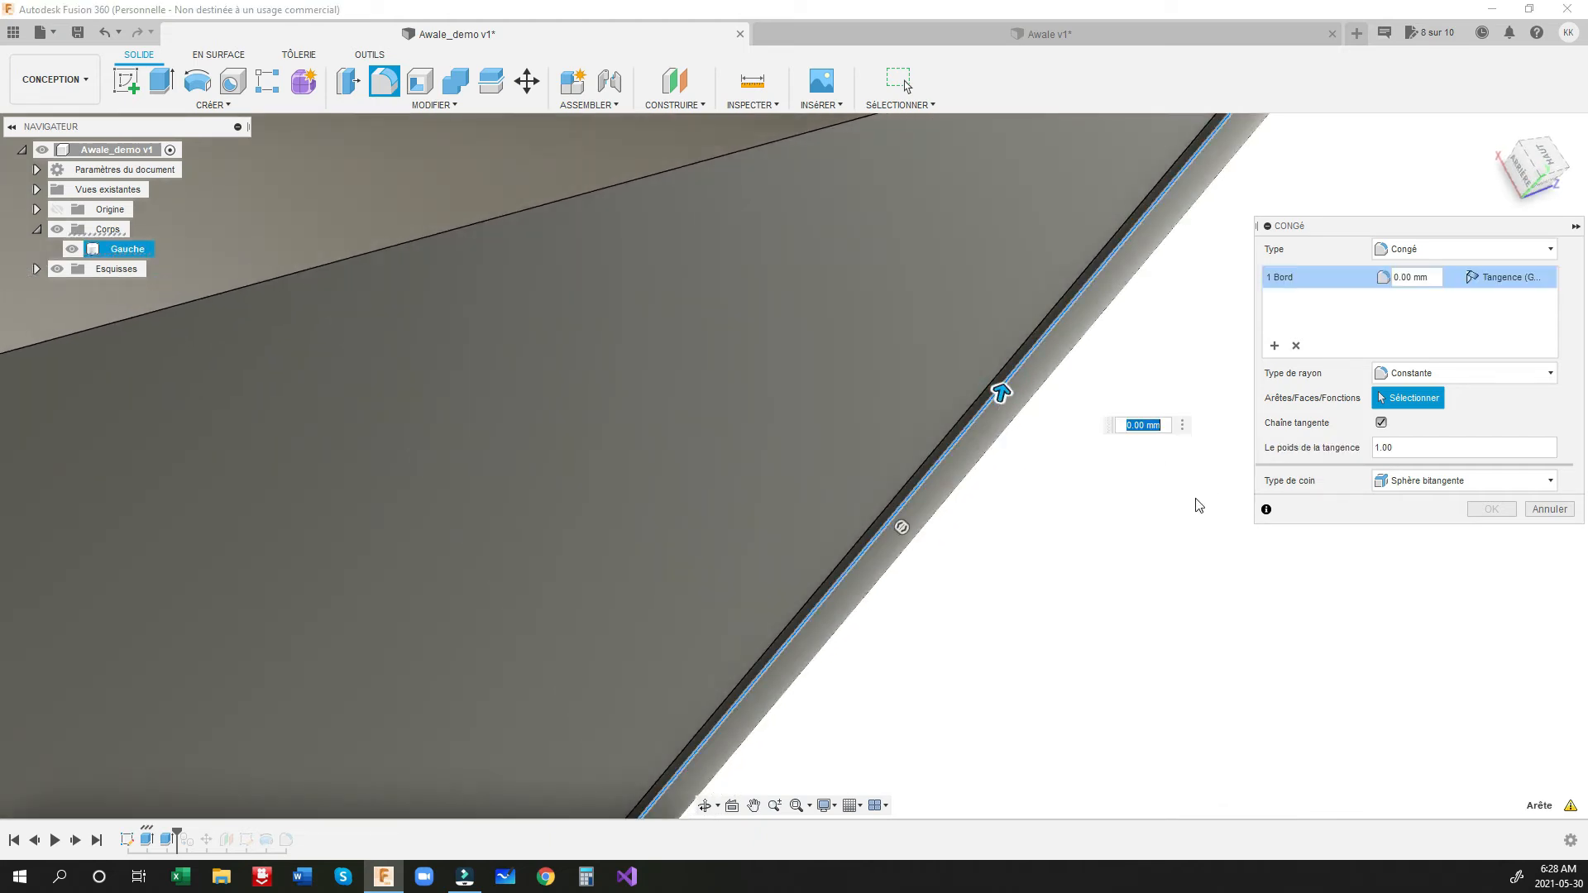
type("2")
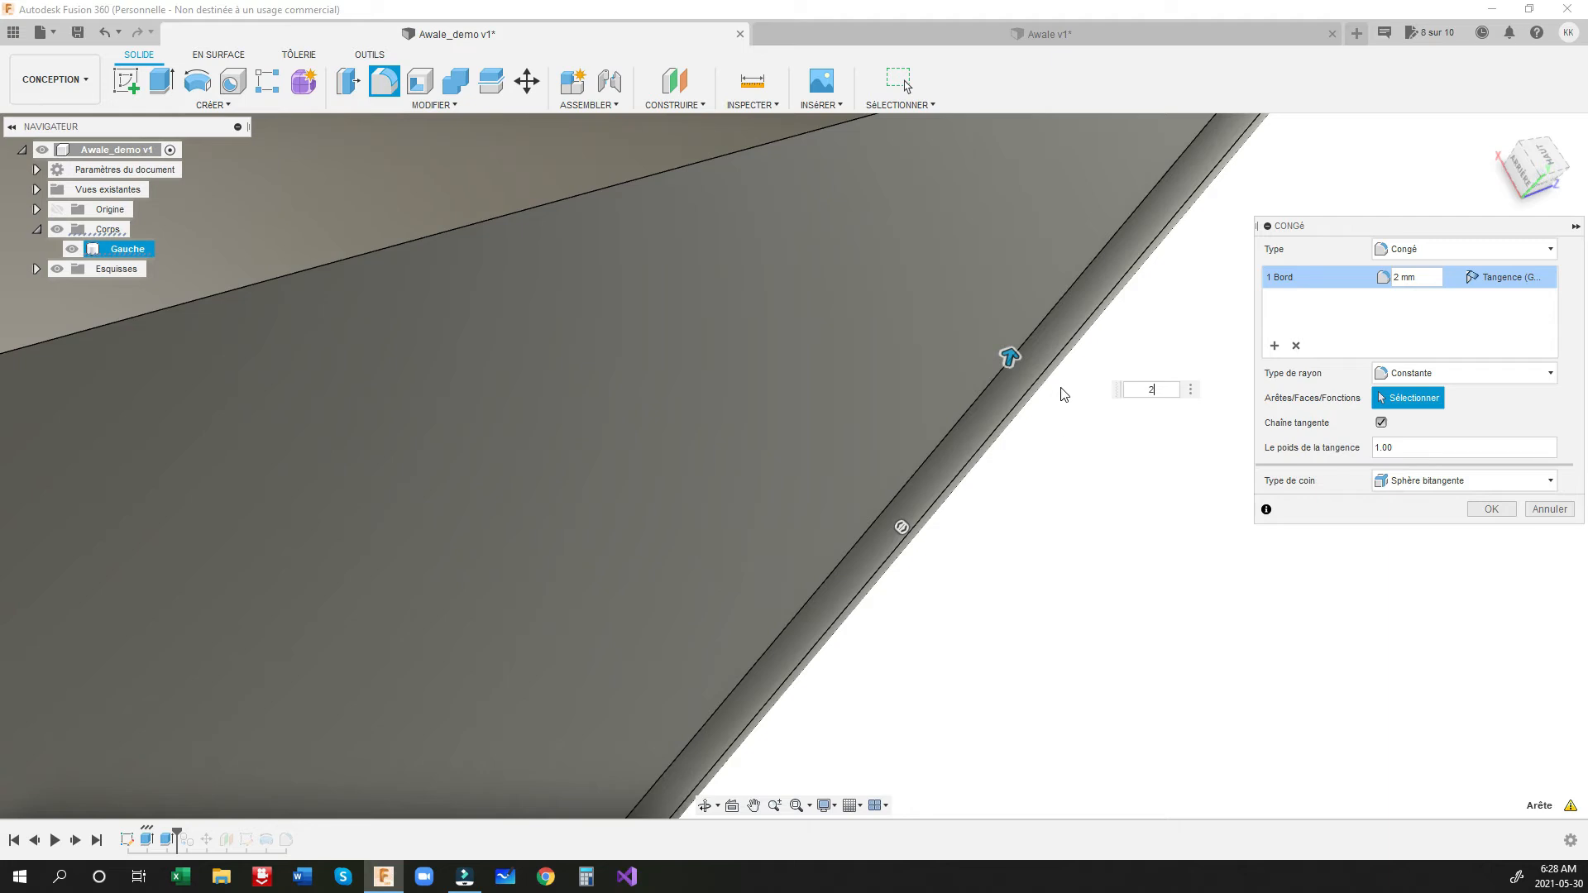
Step: Add the matching vertical step edge at the opposite rounded corner to the fillet with a 2 mm radius and complete it
middle_click_drag(1065, 394, 707, 417, "shift")
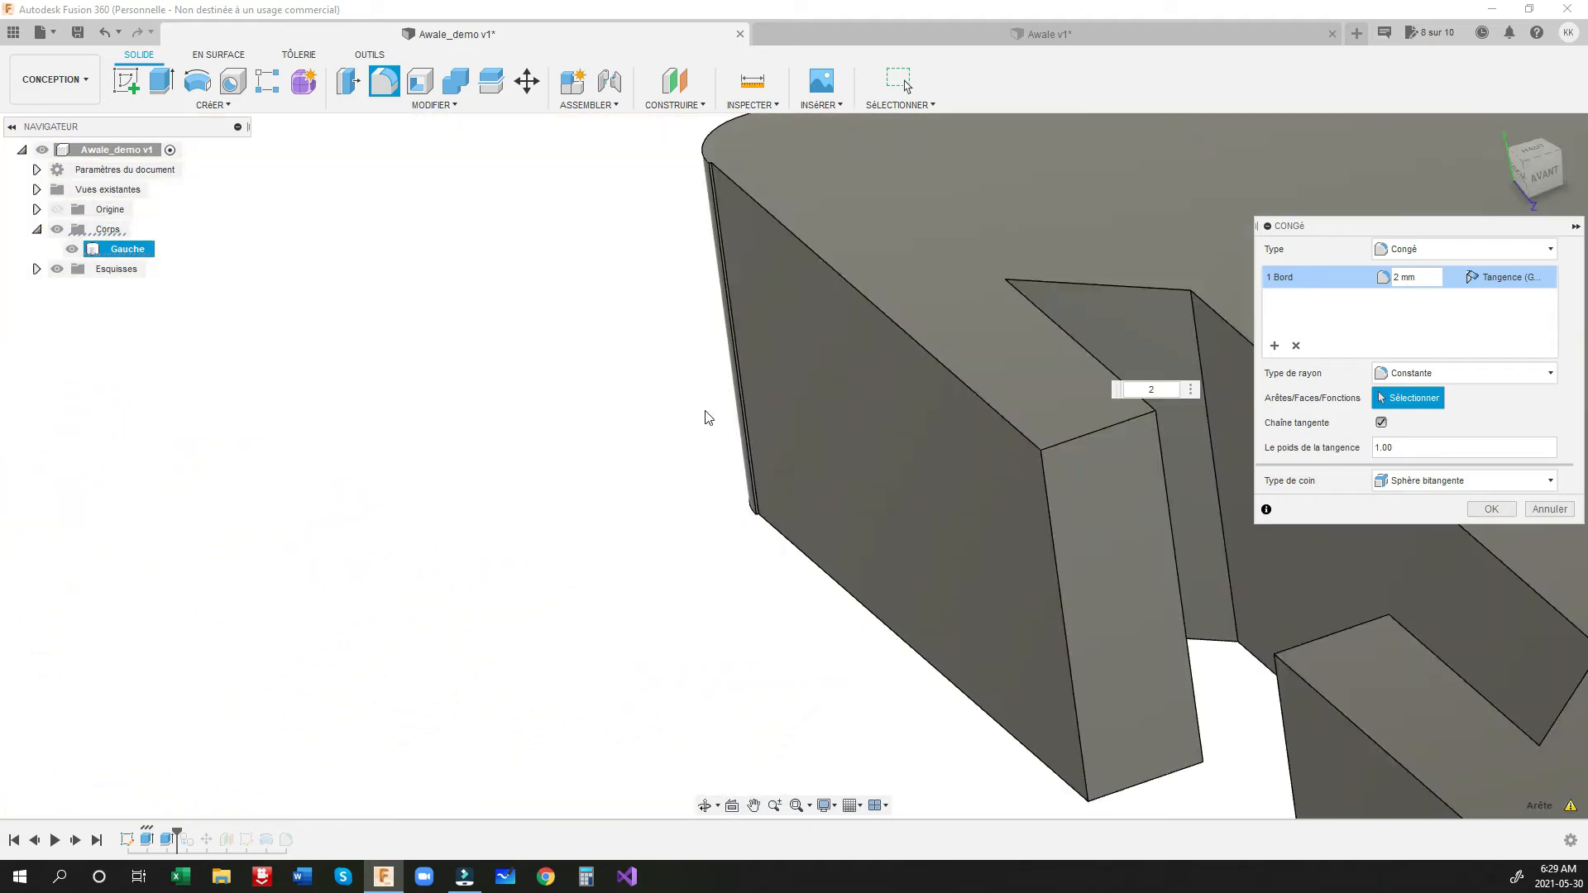
scroll(707, 418, "up", 8)
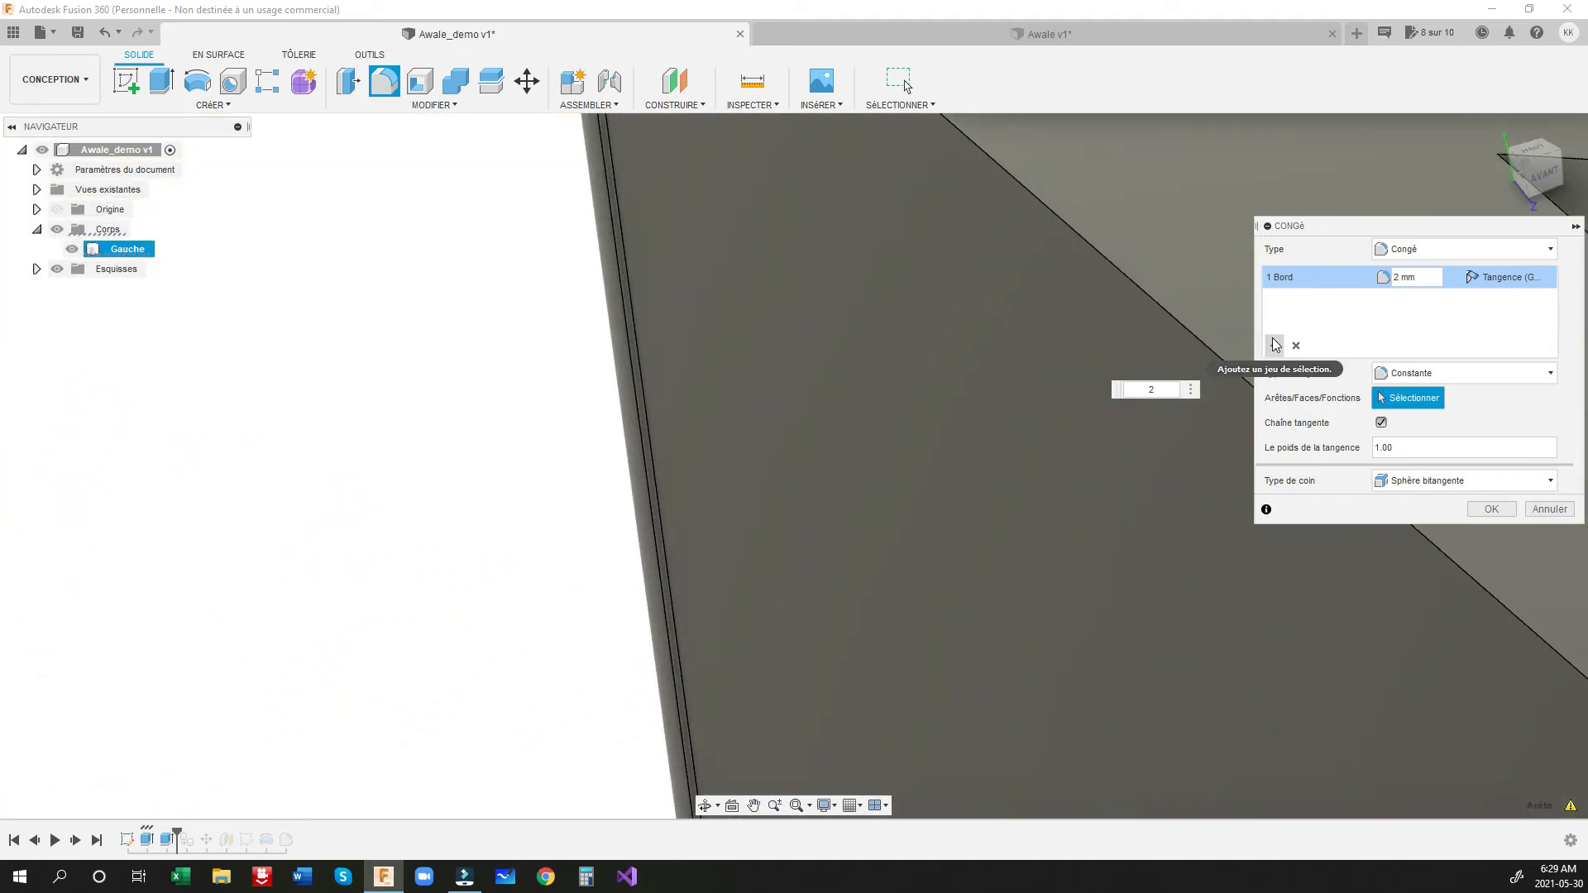
left_click(1275, 347)
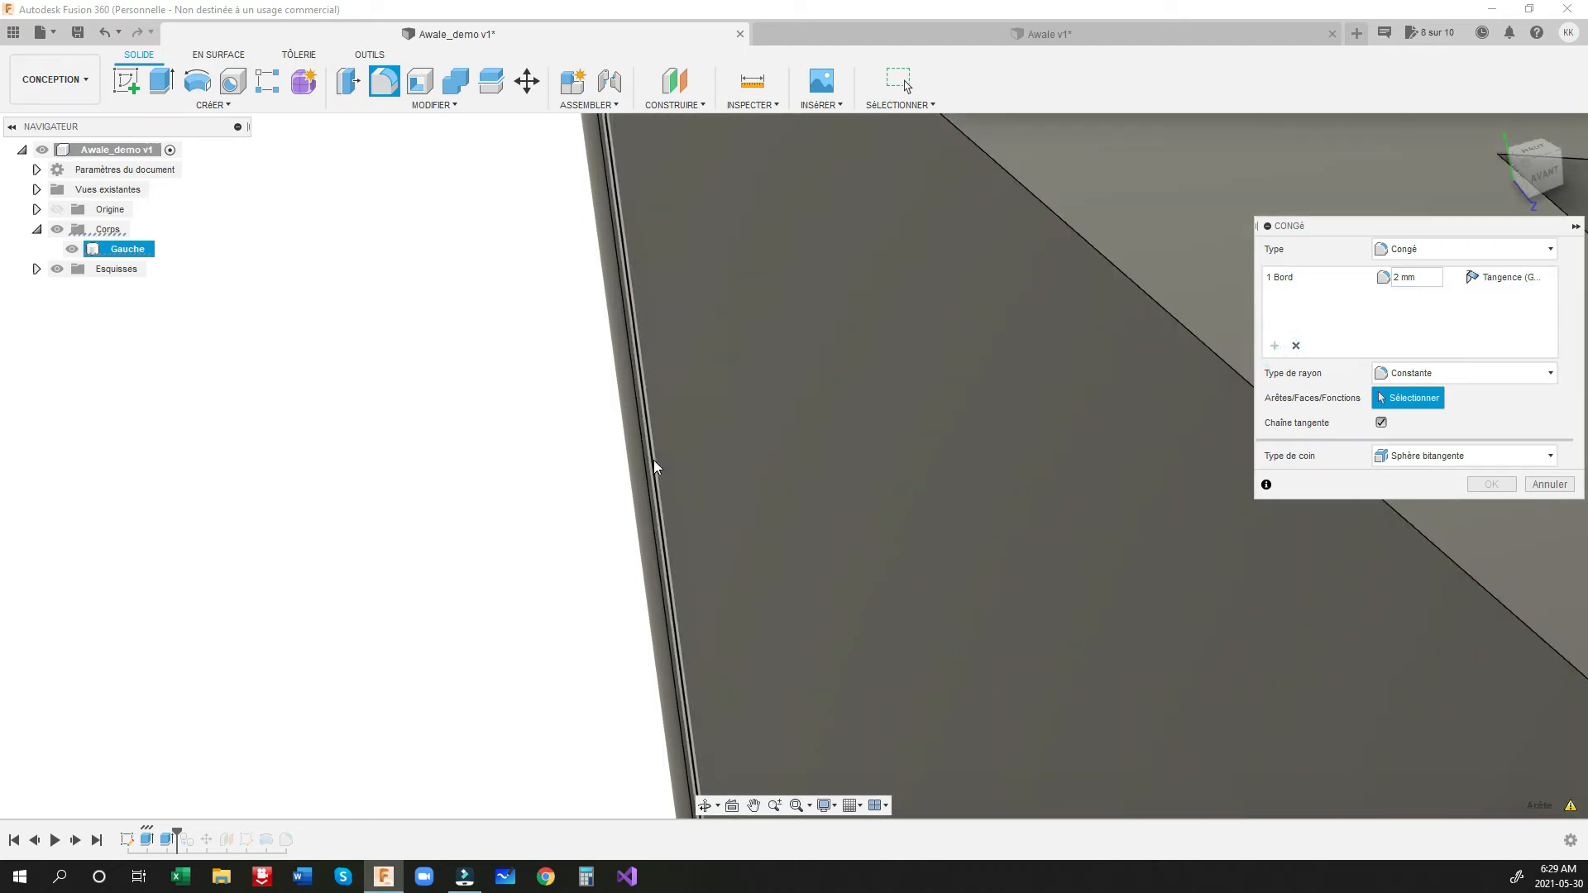
left_click(651, 468)
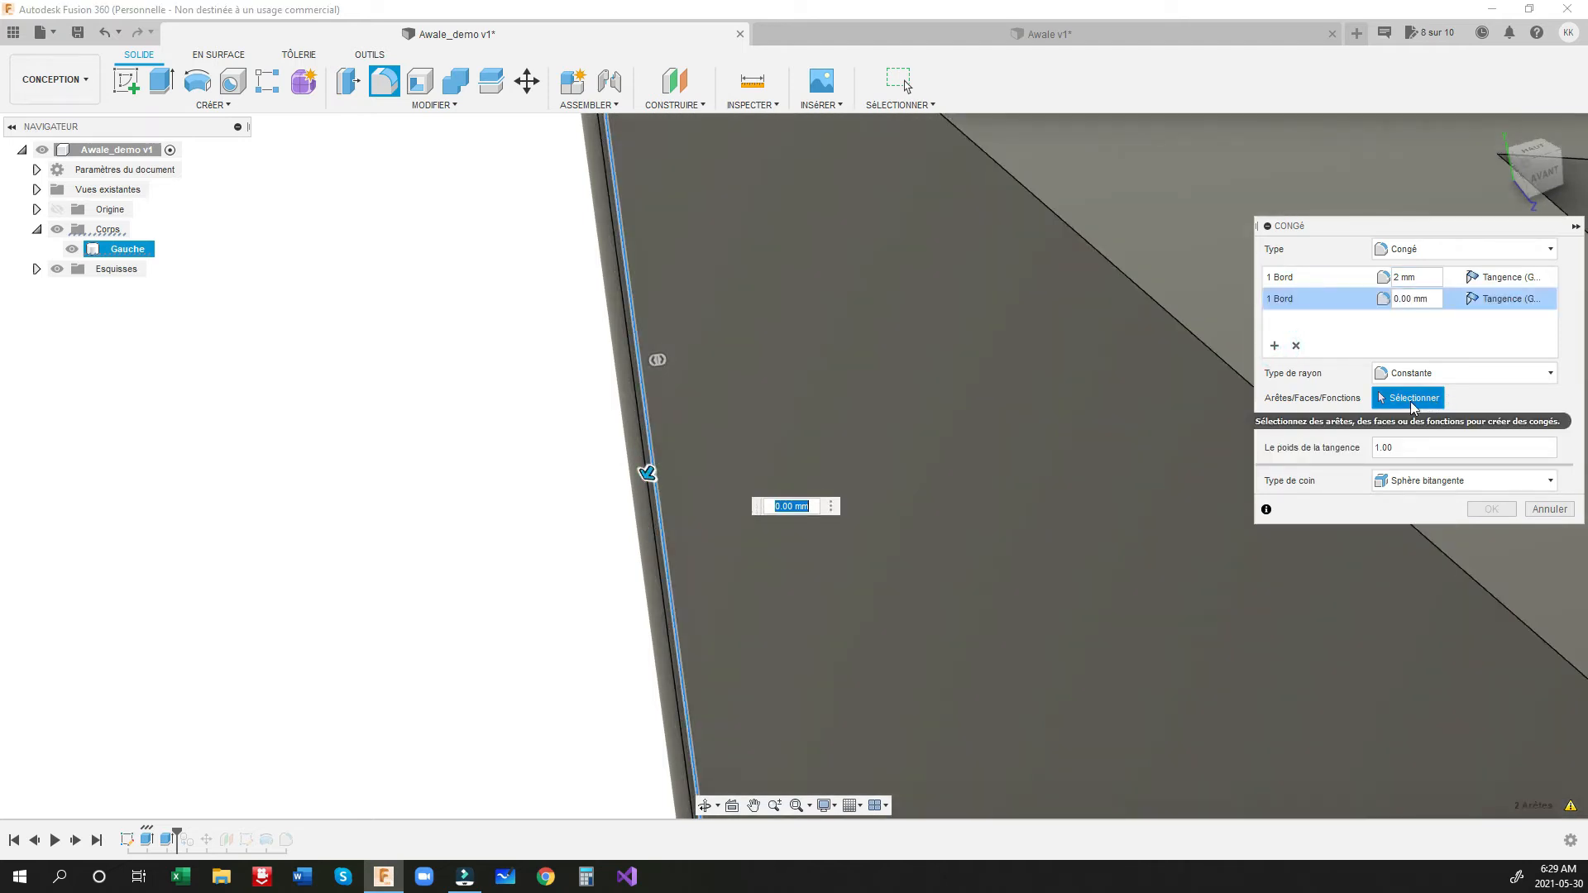
left_click(1291, 347)
left_click(1288, 348)
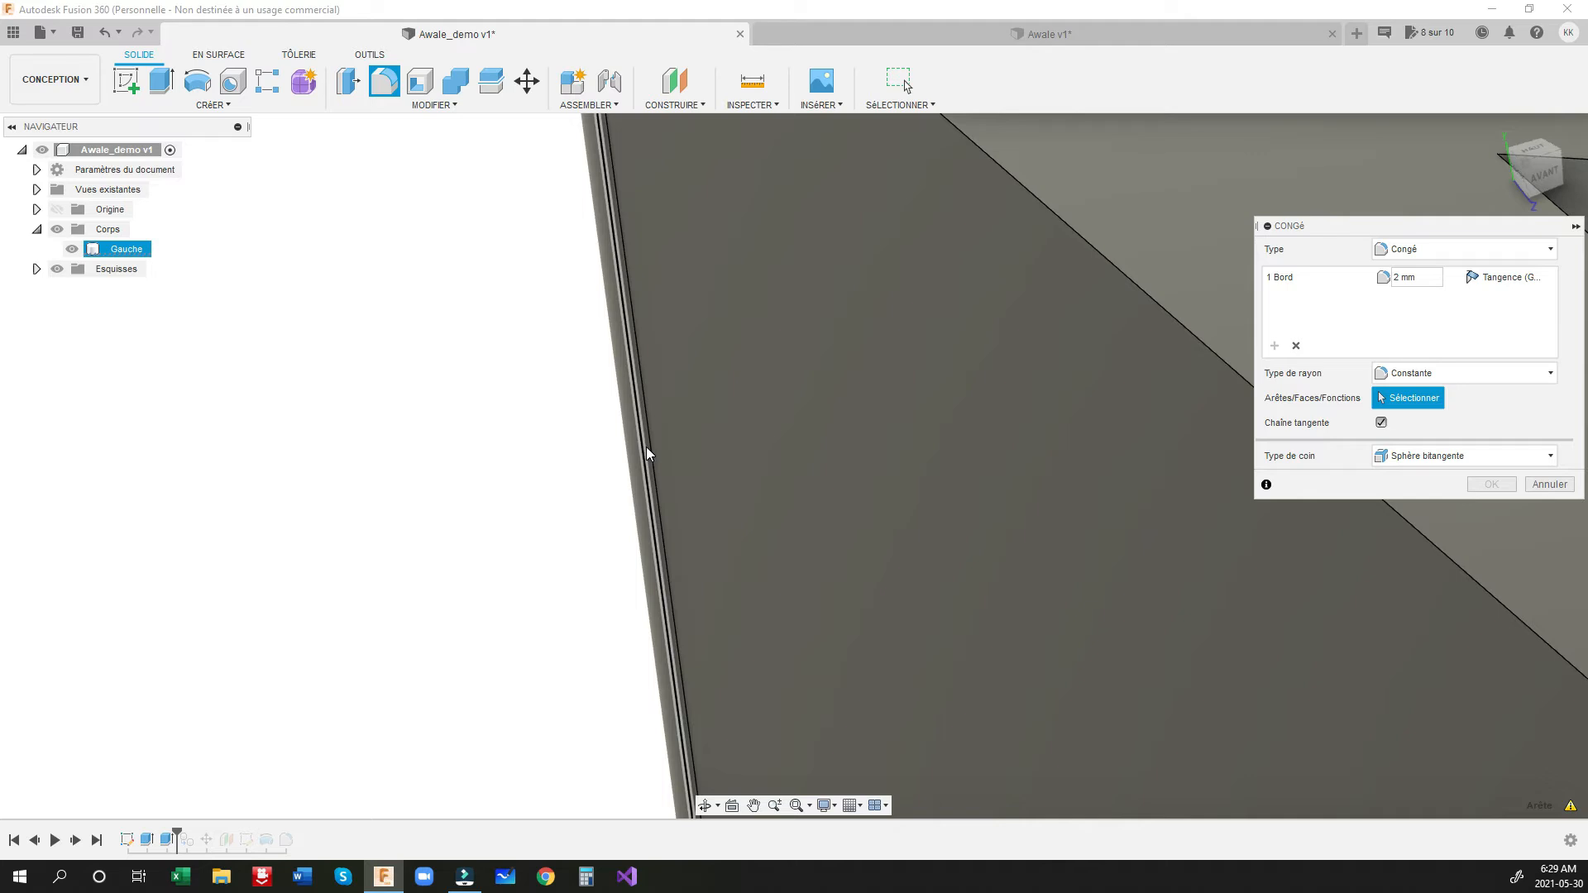
left_click(643, 453)
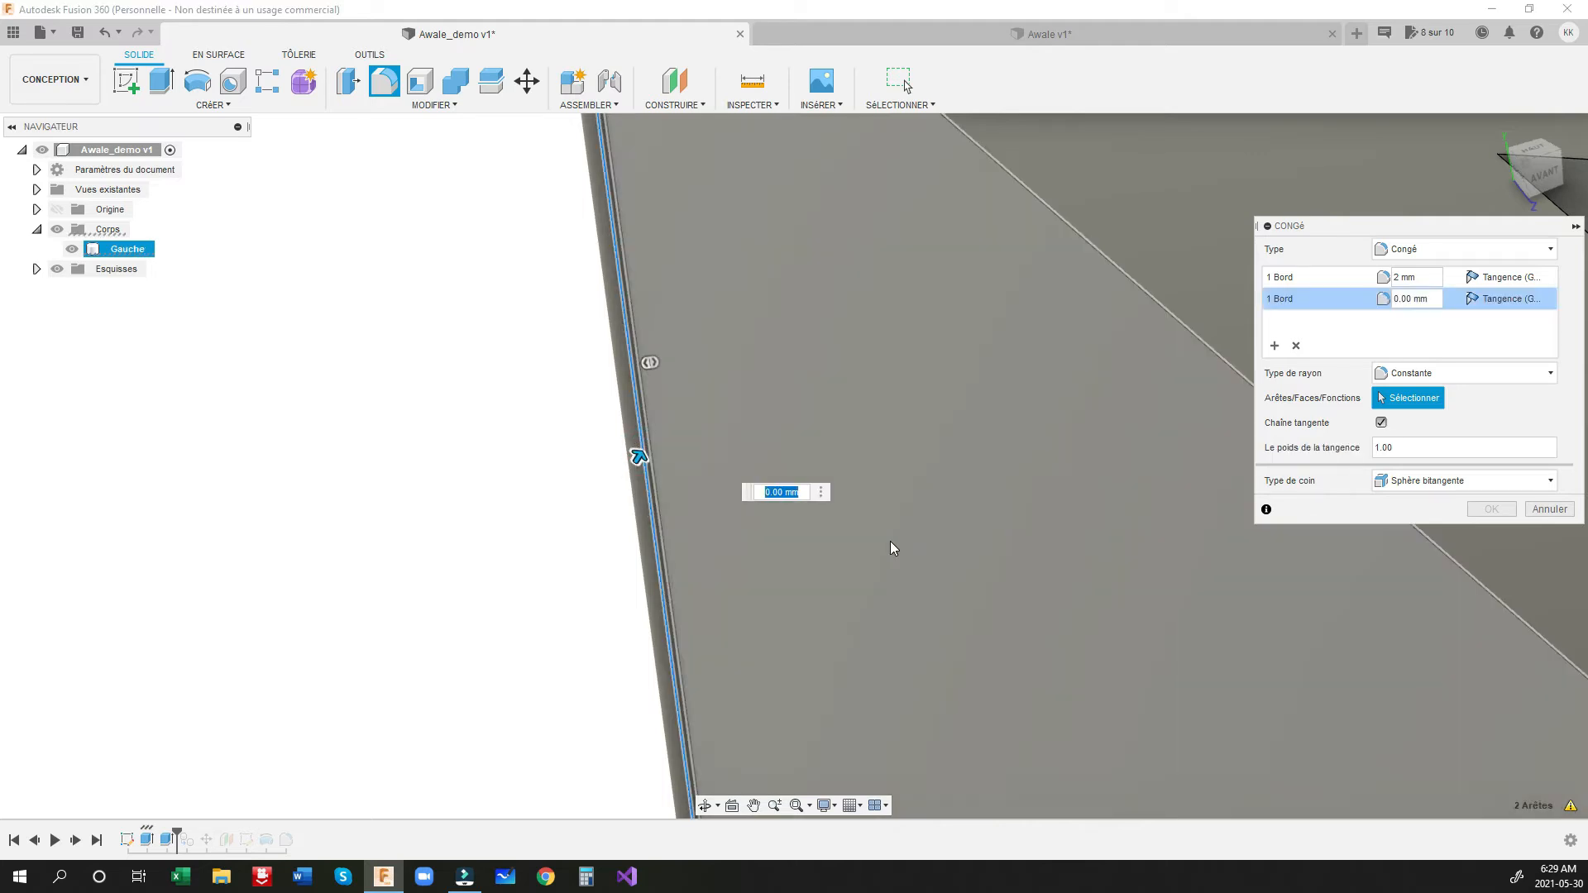
type("2")
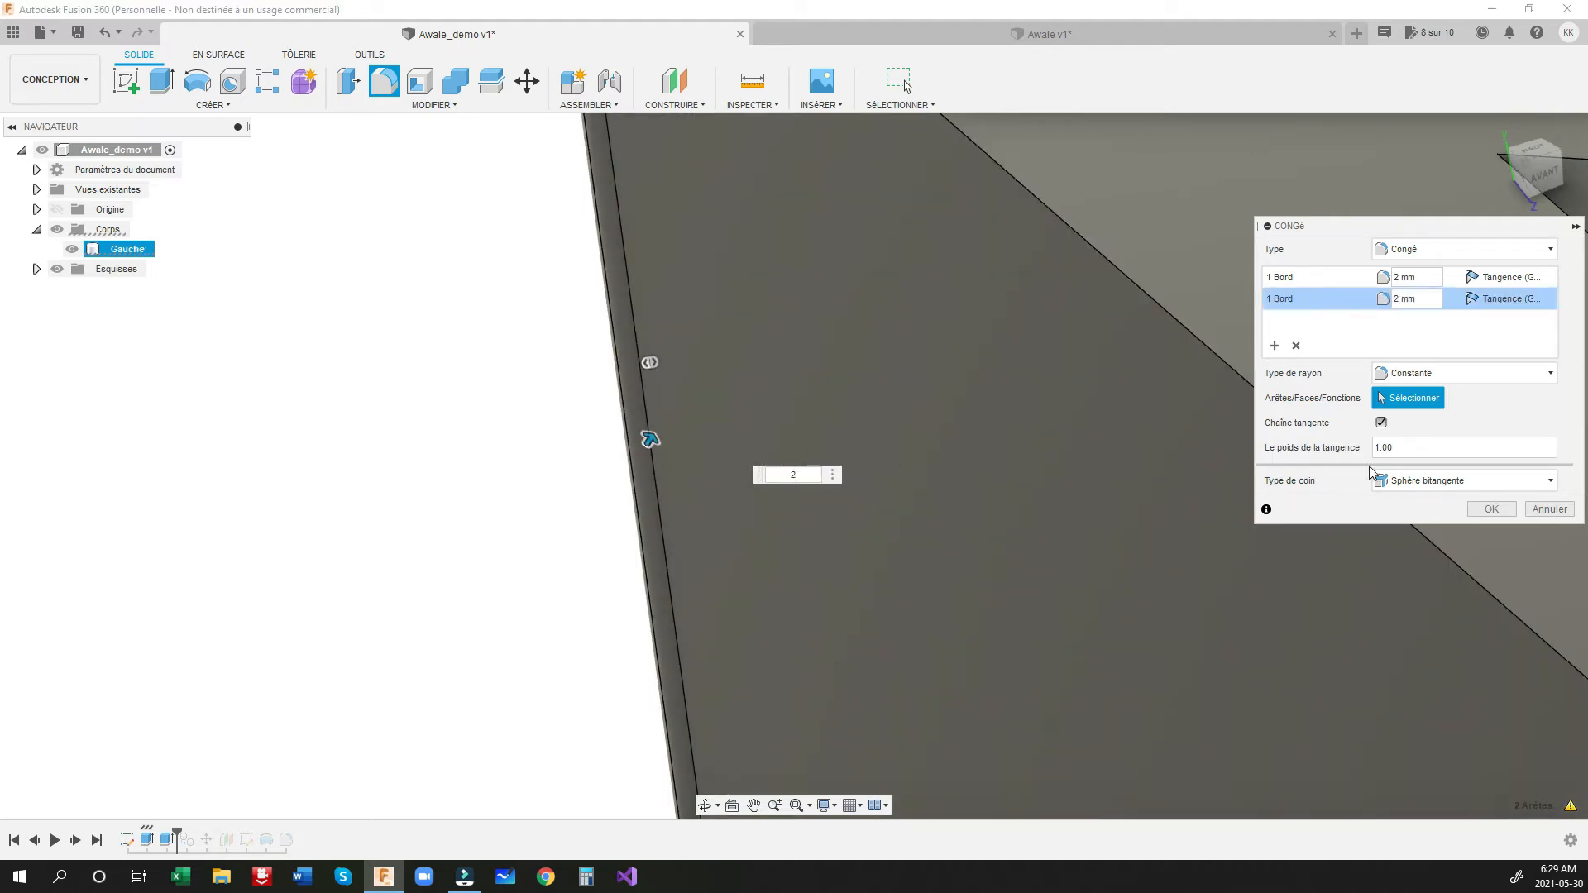
left_click(1491, 506)
Step: Roll the design history forward to its end and hide the Gauche body
scroll(602, 539, "down", 4)
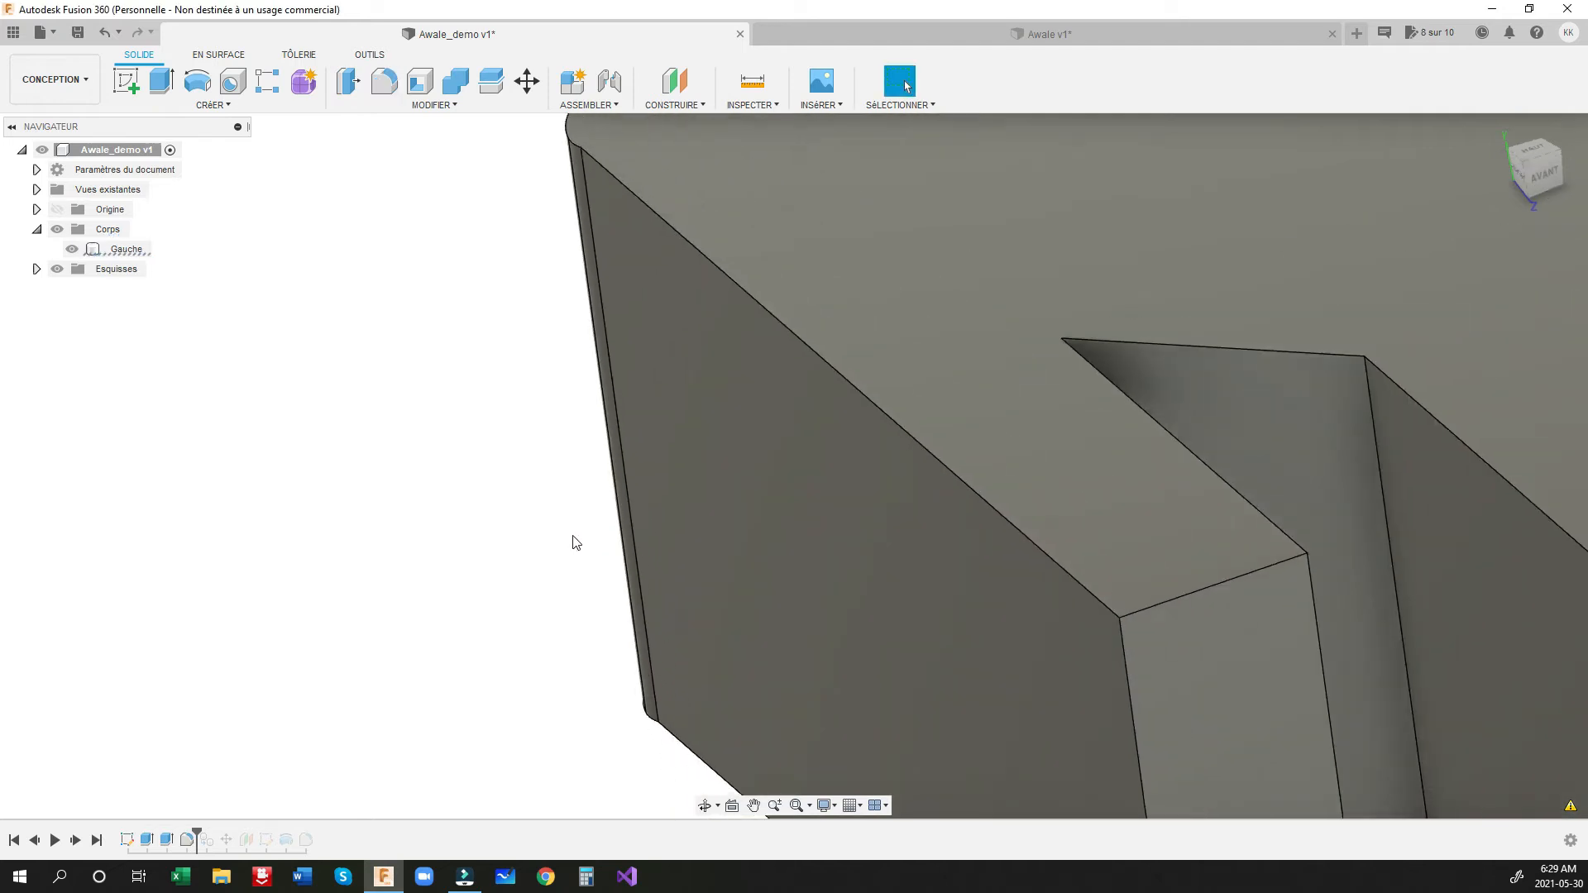
scroll(567, 468, "down", 5)
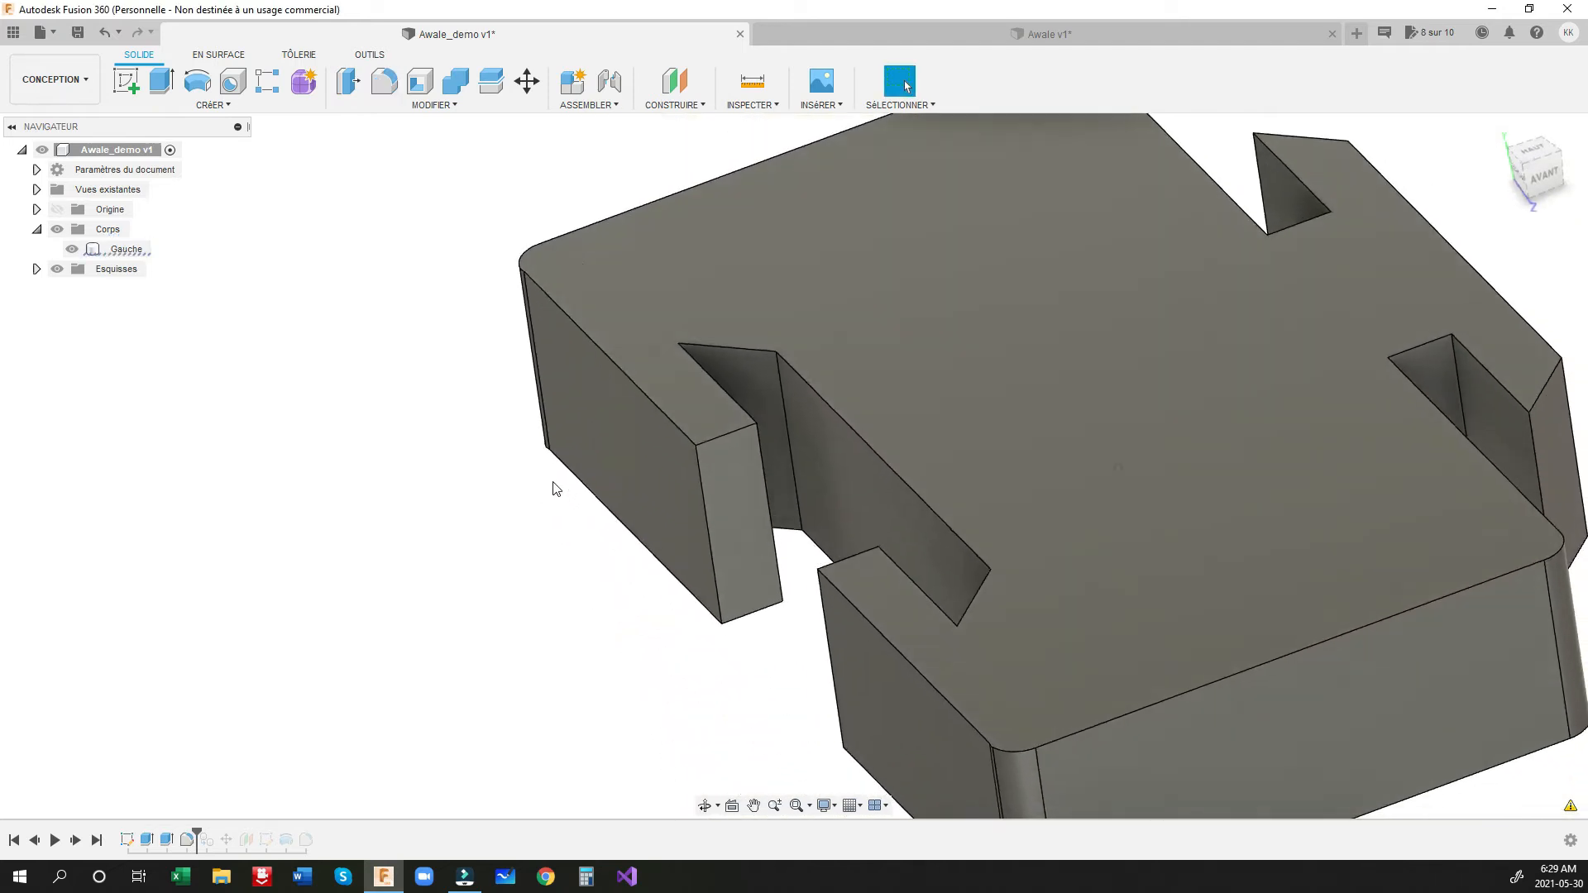
scroll(552, 493, "down", 3)
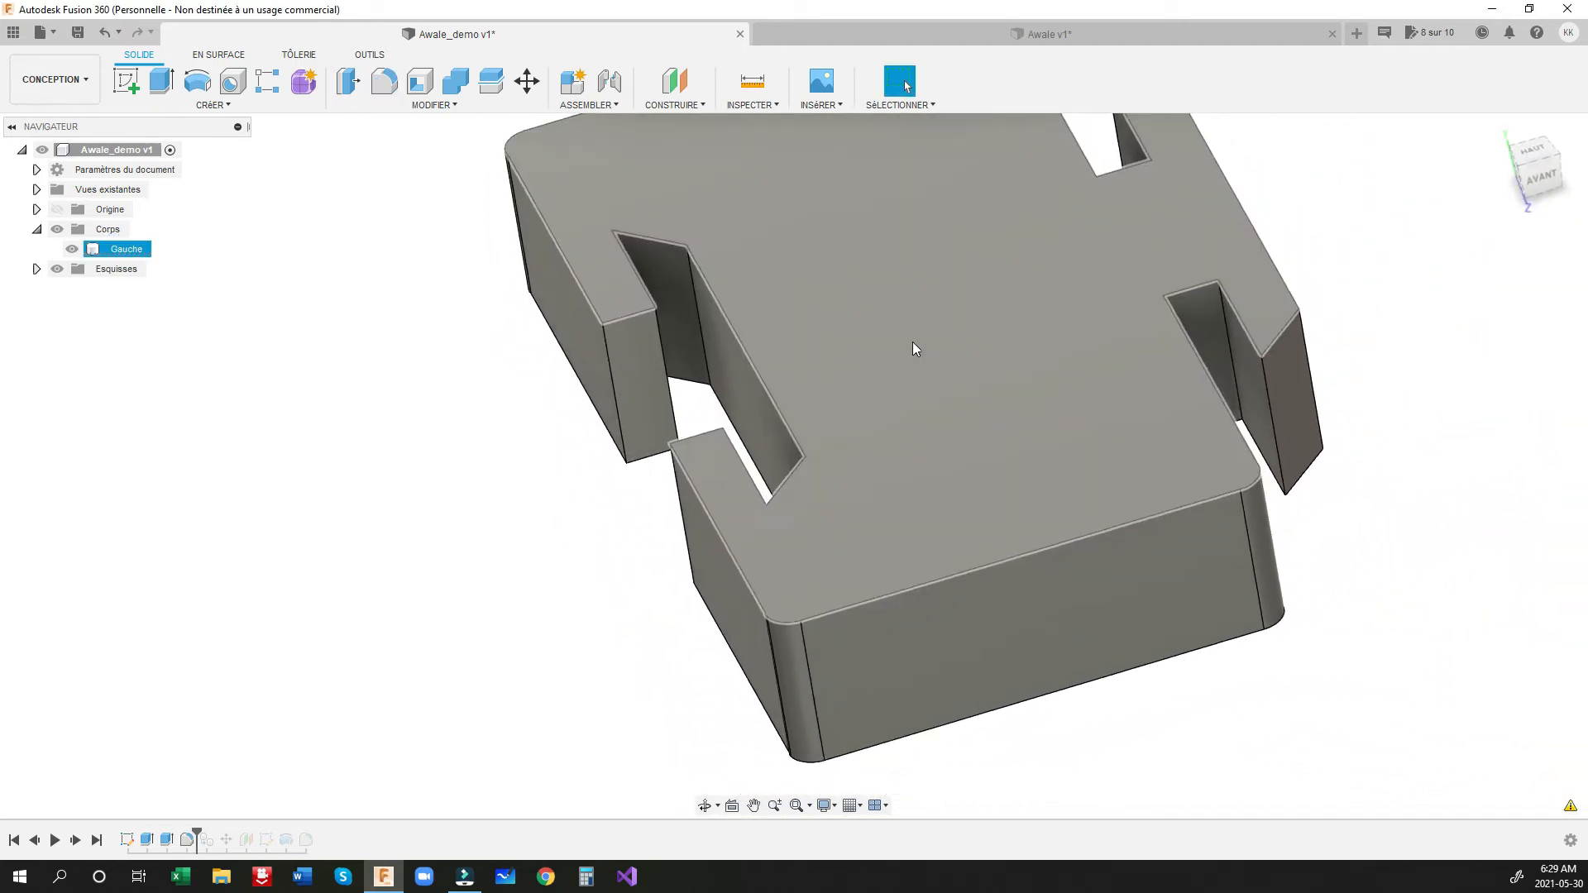
middle_click_drag(913, 345, 807, 529, "shift")
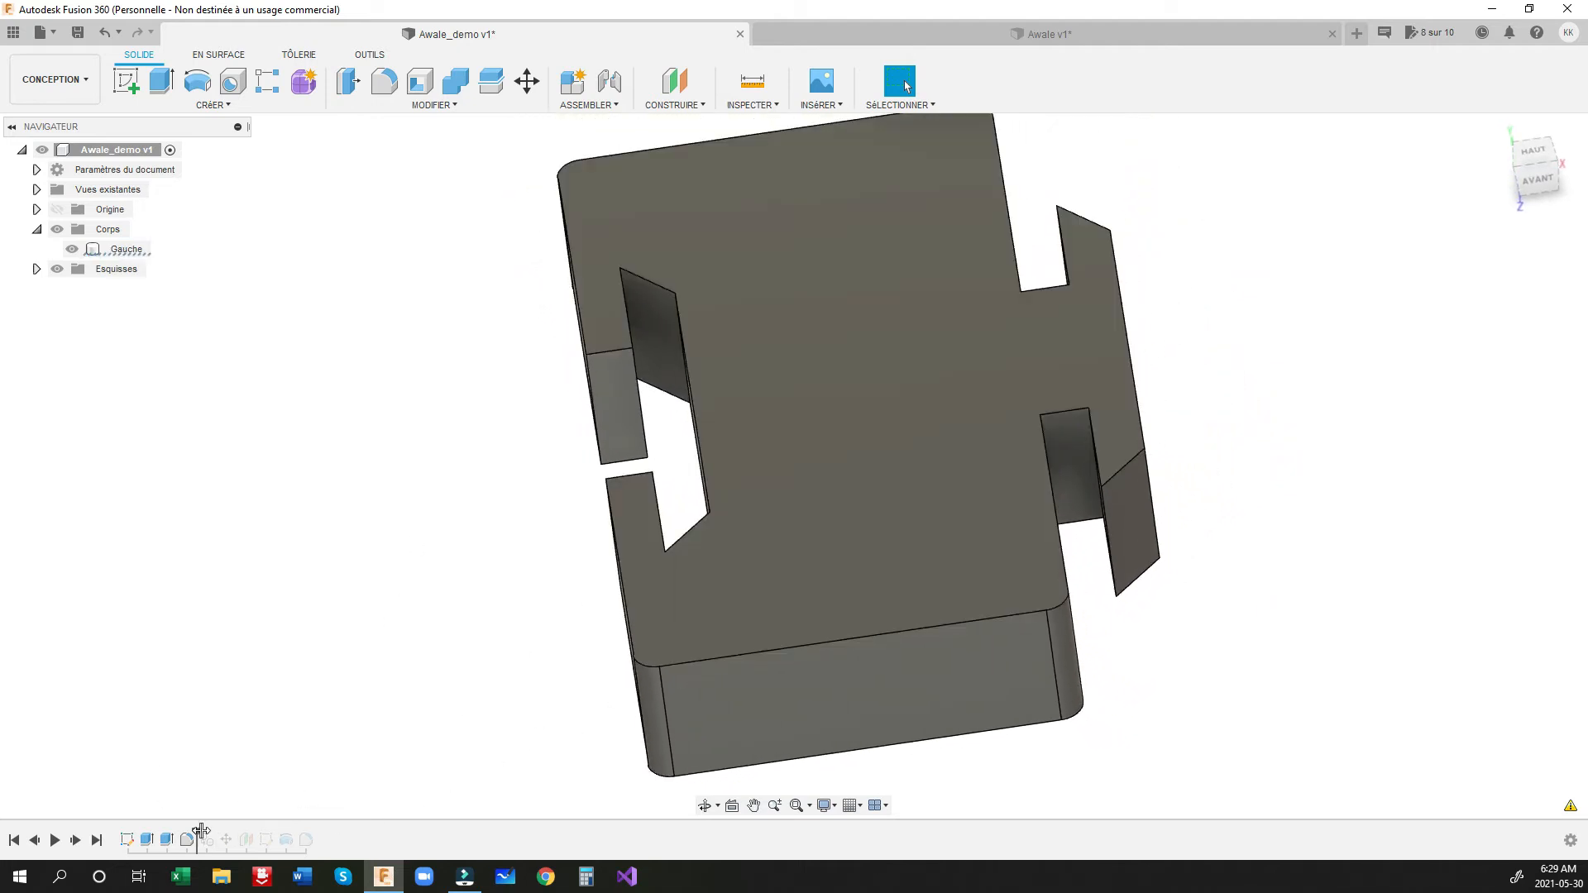
left_click_drag(199, 831, 316, 837)
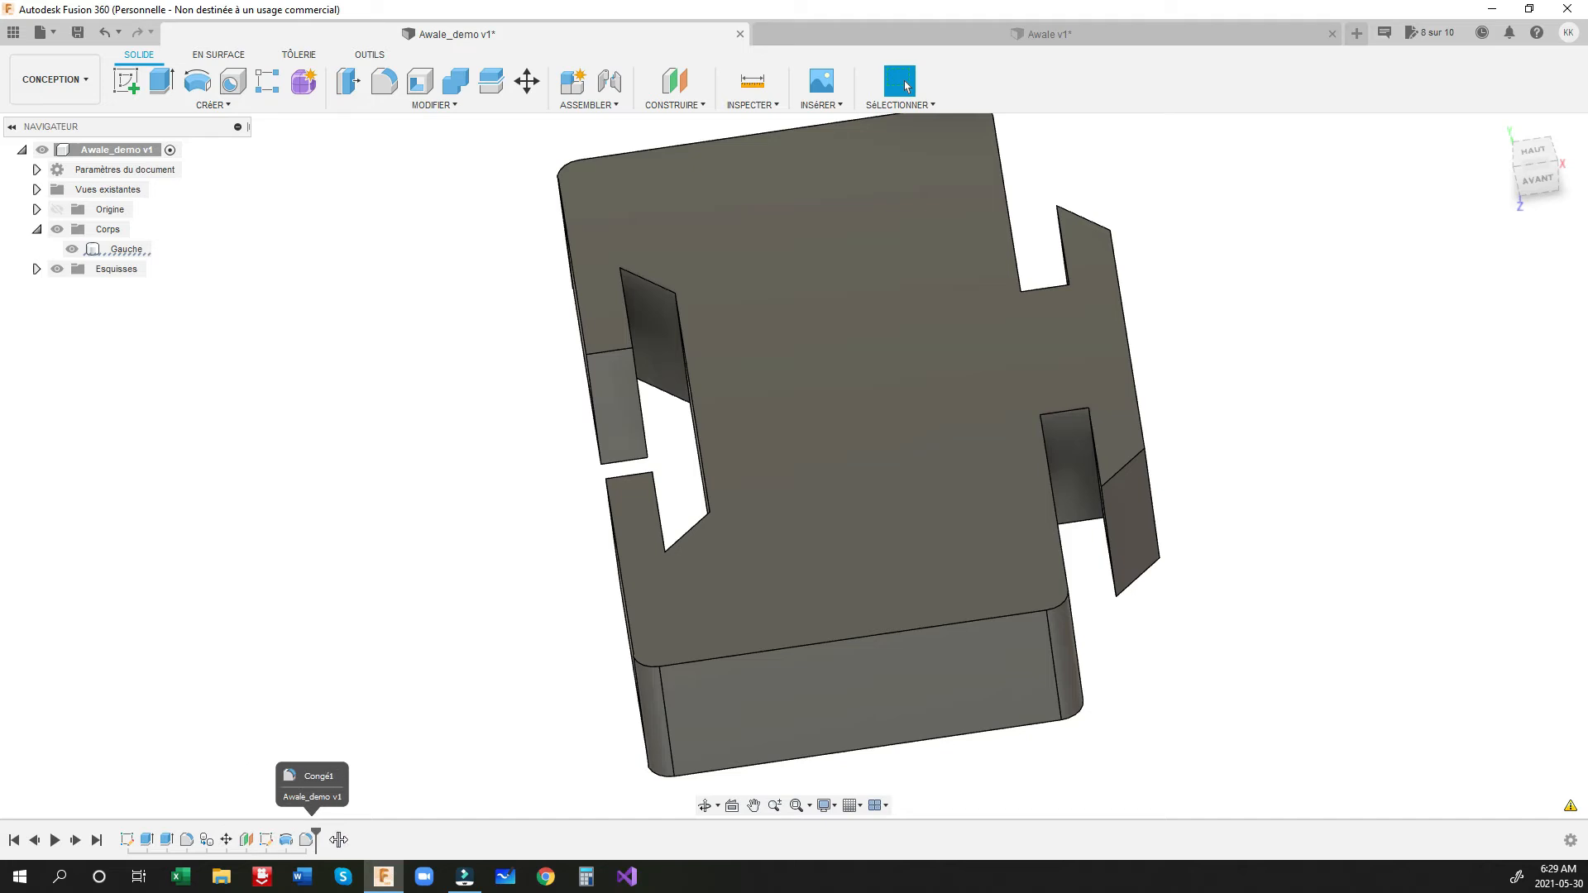
middle_click_drag(1154, 553, 1045, 577)
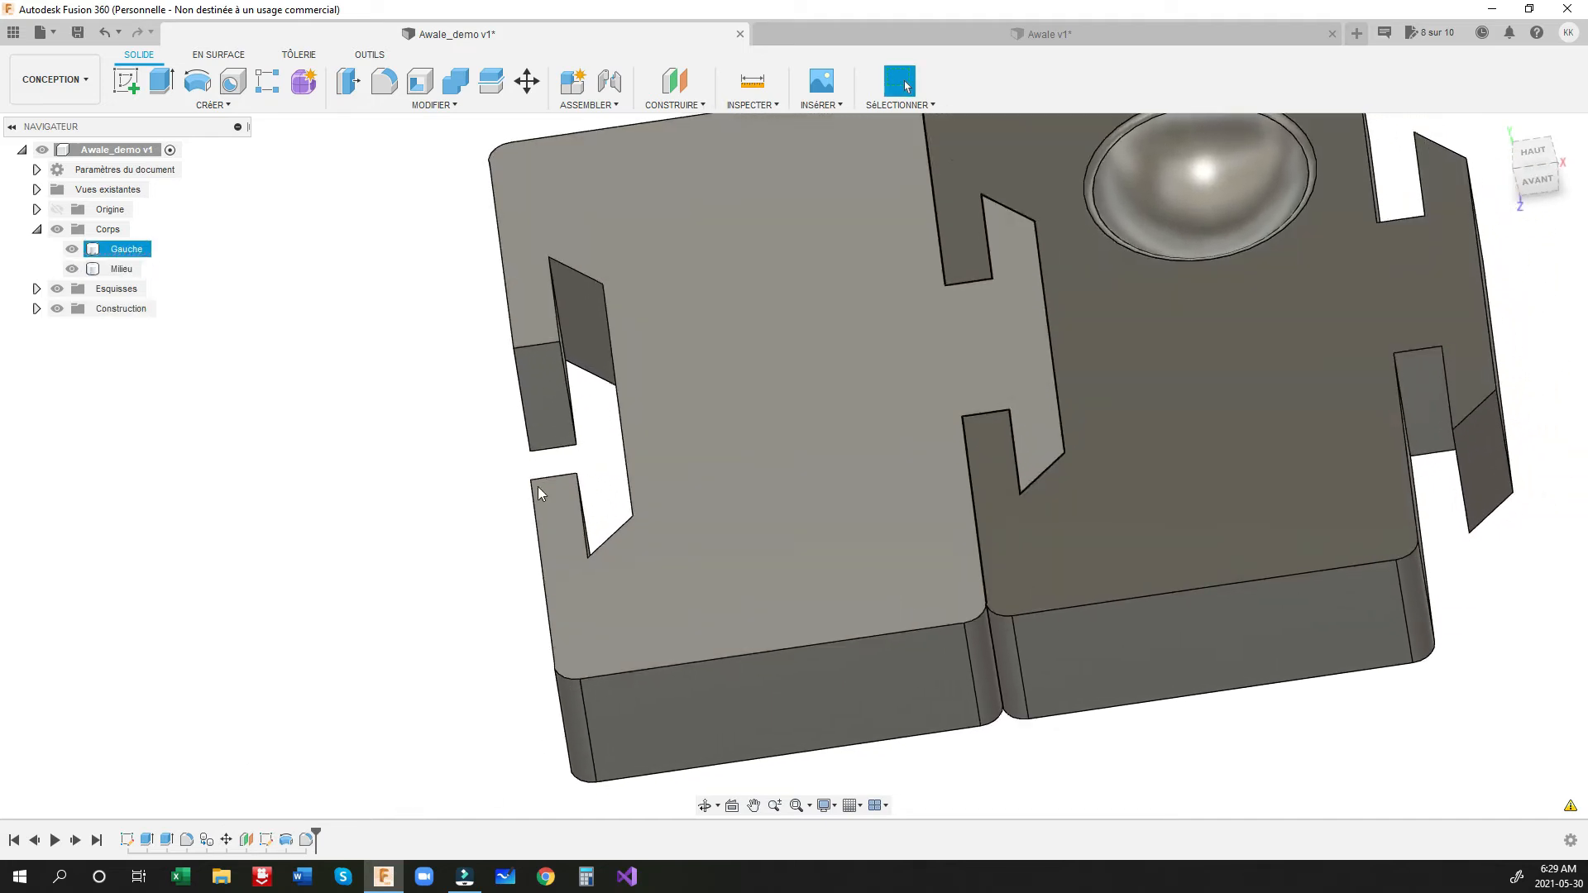
left_click(72, 249)
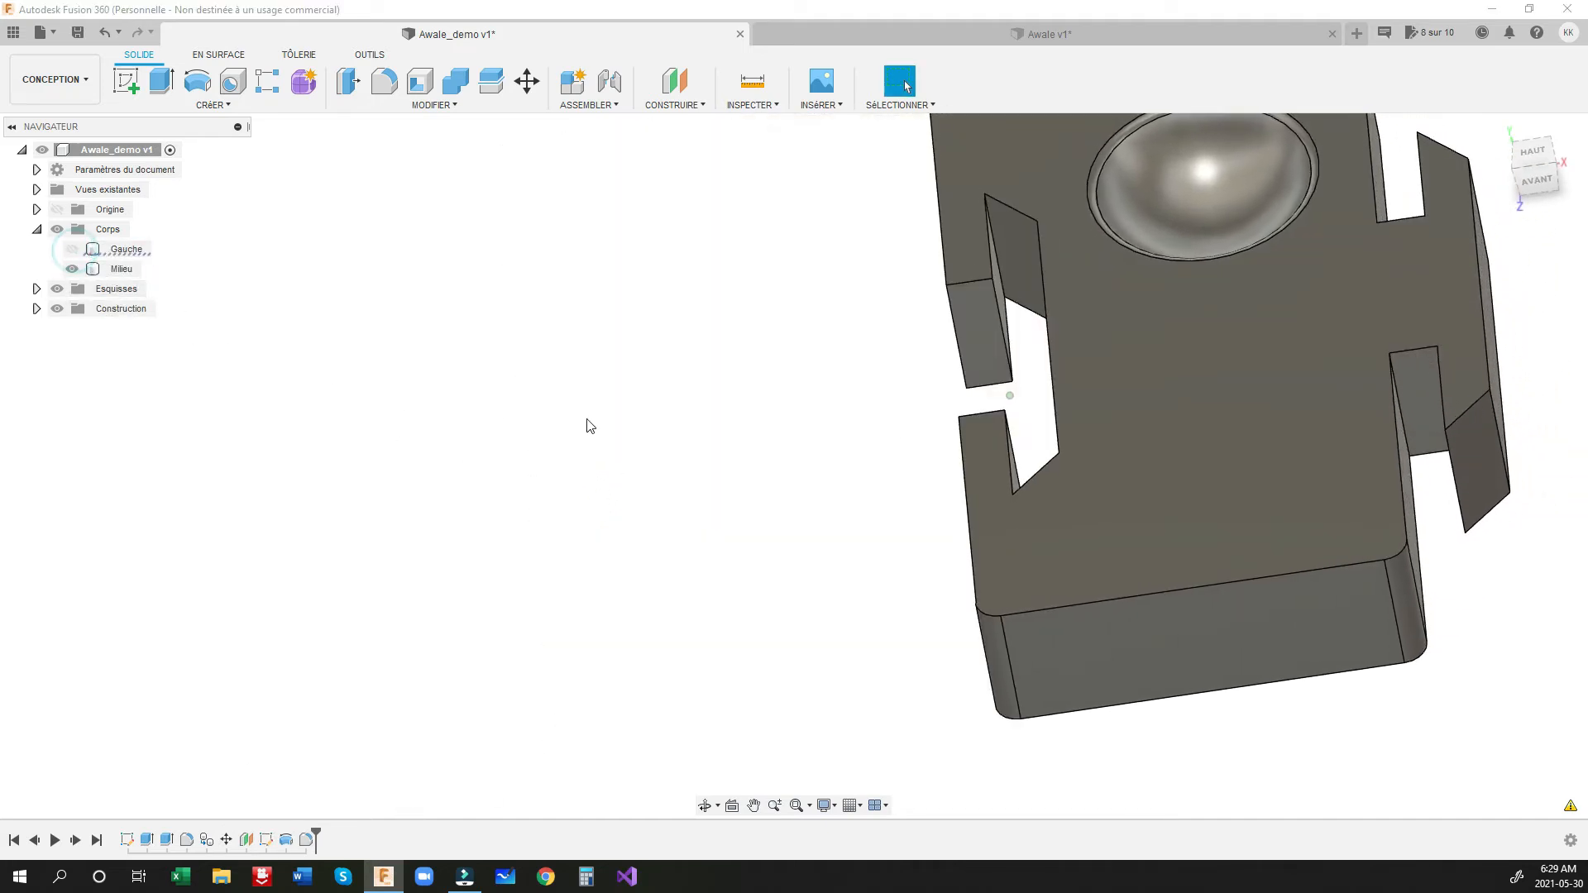
Step: Examine the corners of the Milieu body and compare it with and without the Gauche body shown
middle_click_drag(975, 453, 482, 389, "shift")
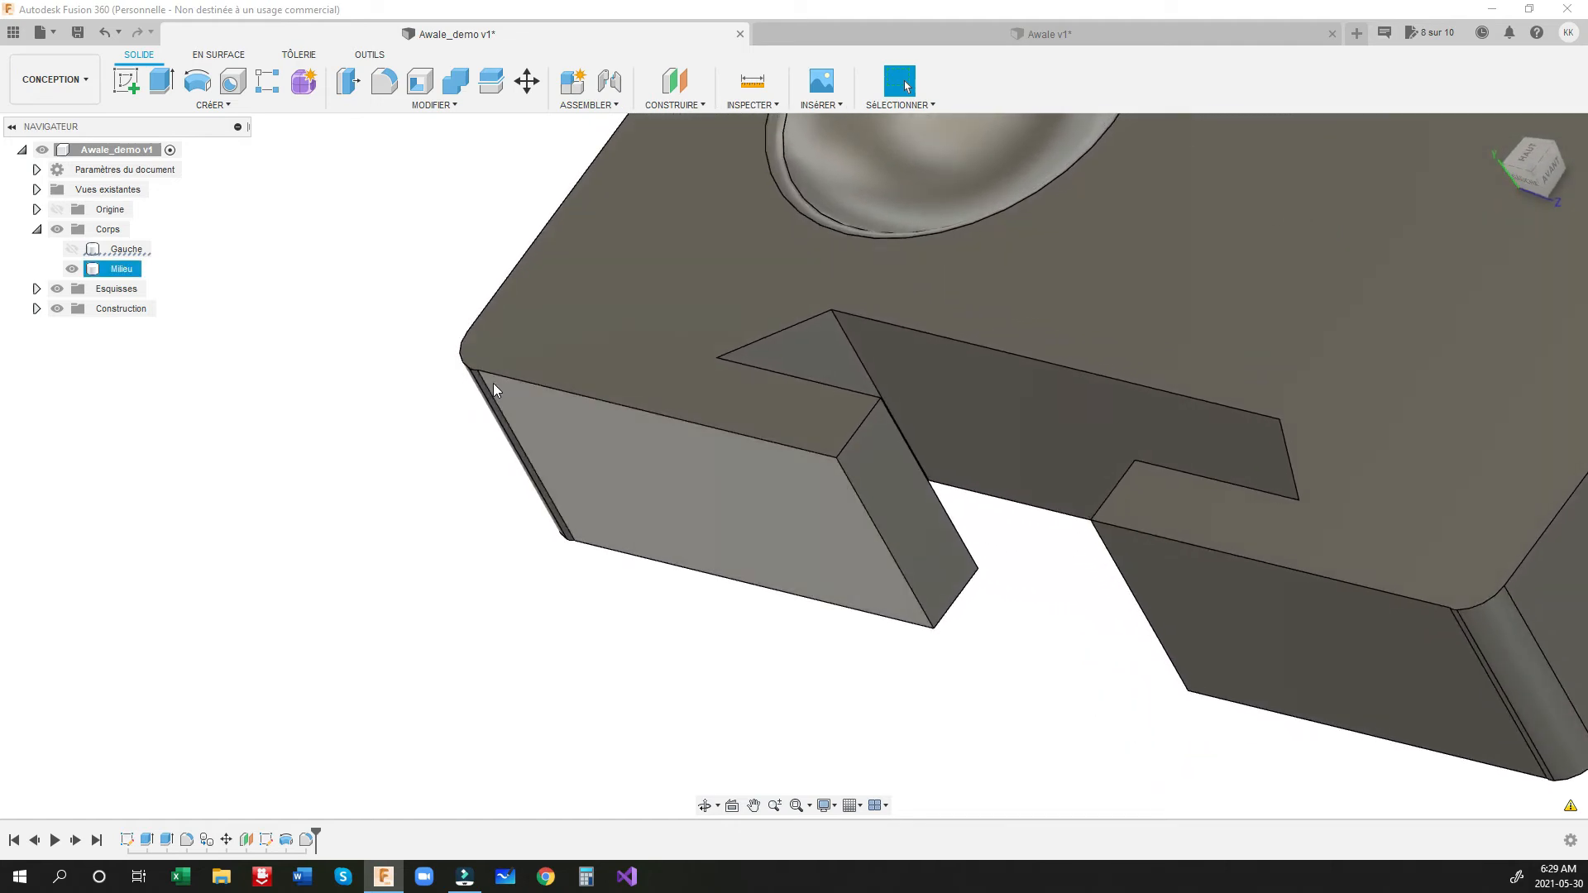
middle_click_drag(489, 390, 731, 413, "shift")
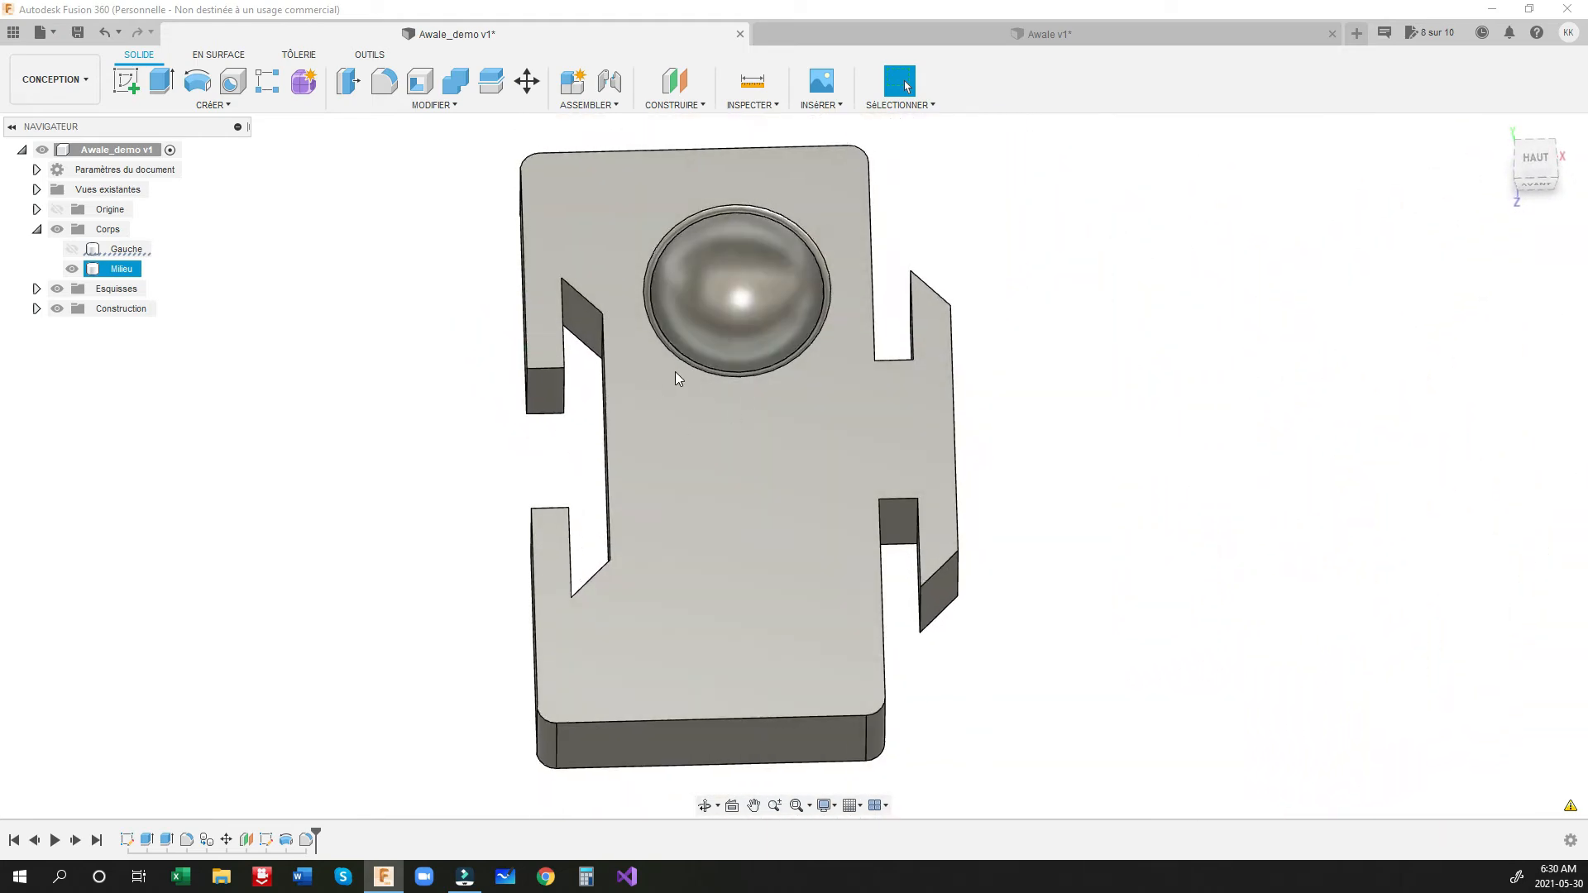
left_click(79, 250)
left_click(73, 250)
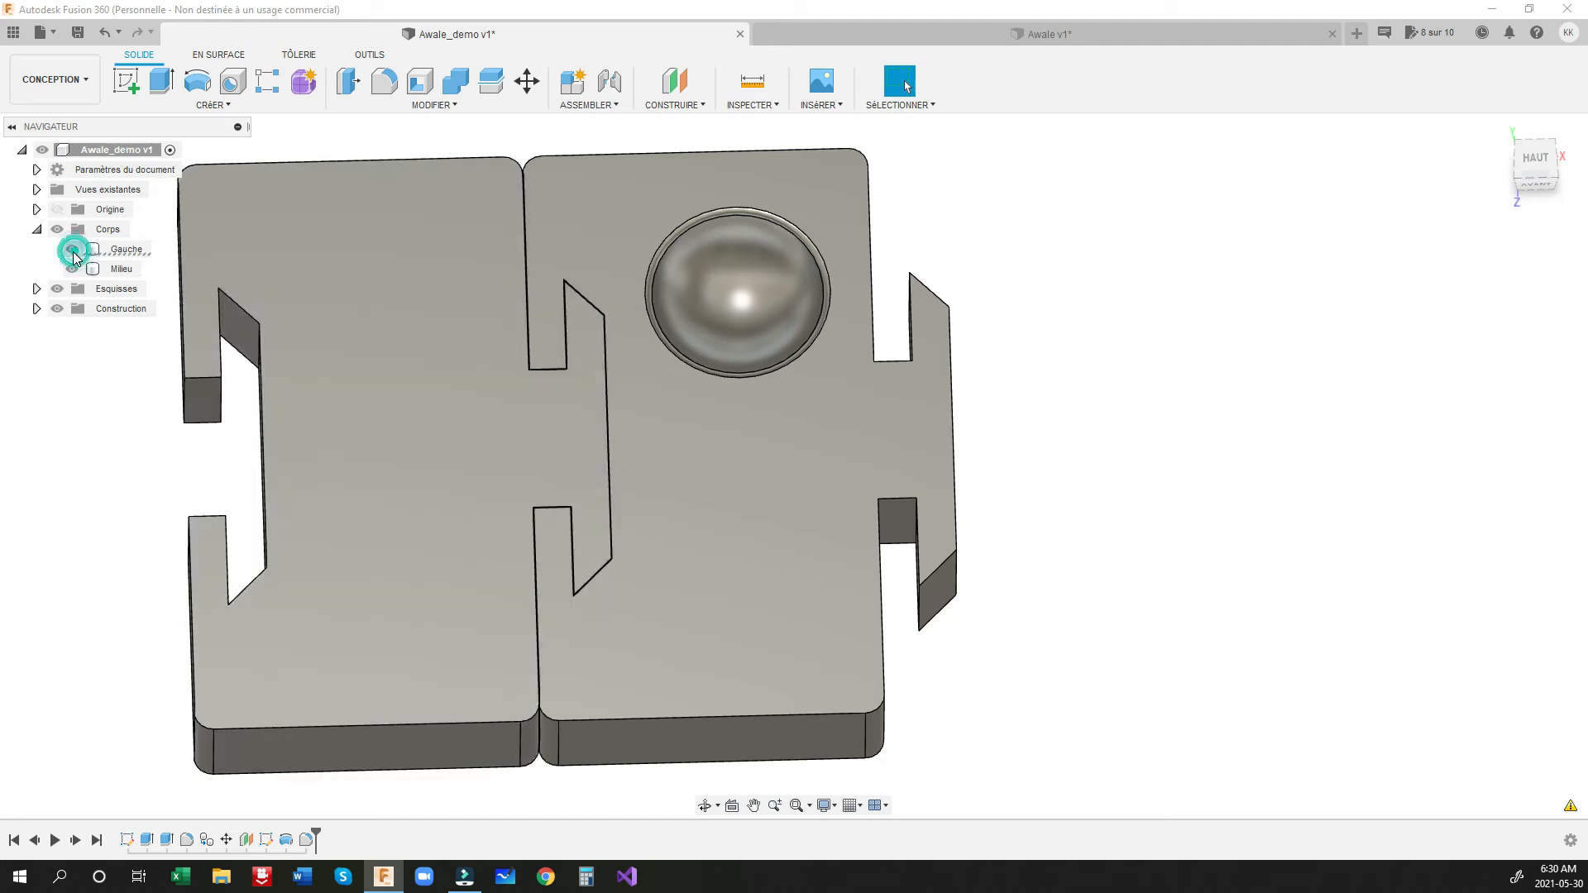
left_click(72, 249)
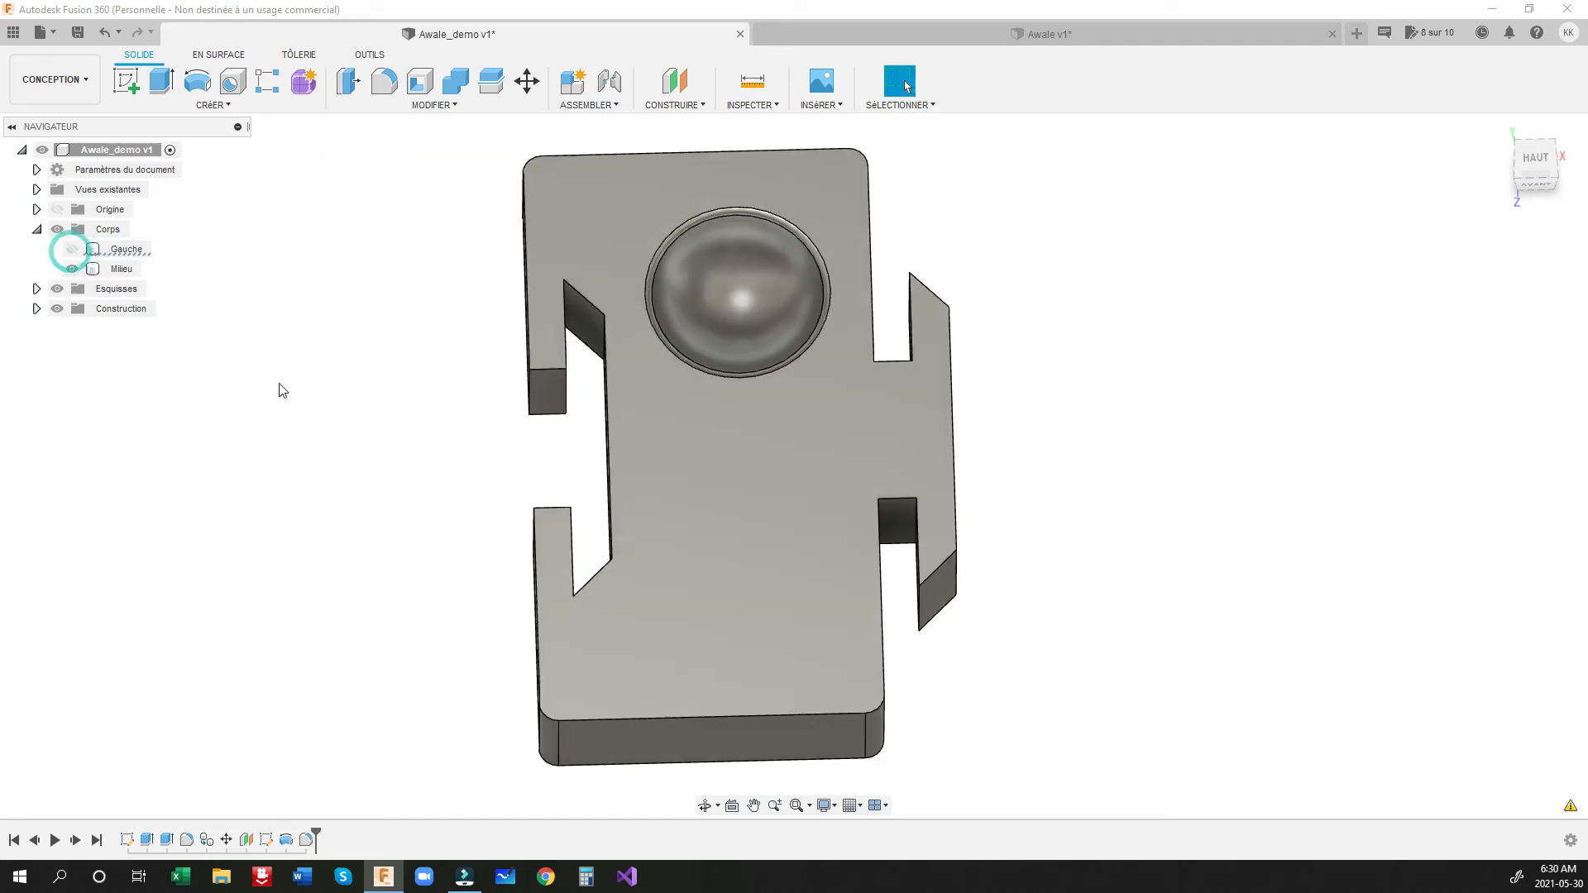
Step: Mirror the hemispherical cavity face of the Milieu body across the origin XY plane and hide the sketch Esquisse2
left_click(706, 301)
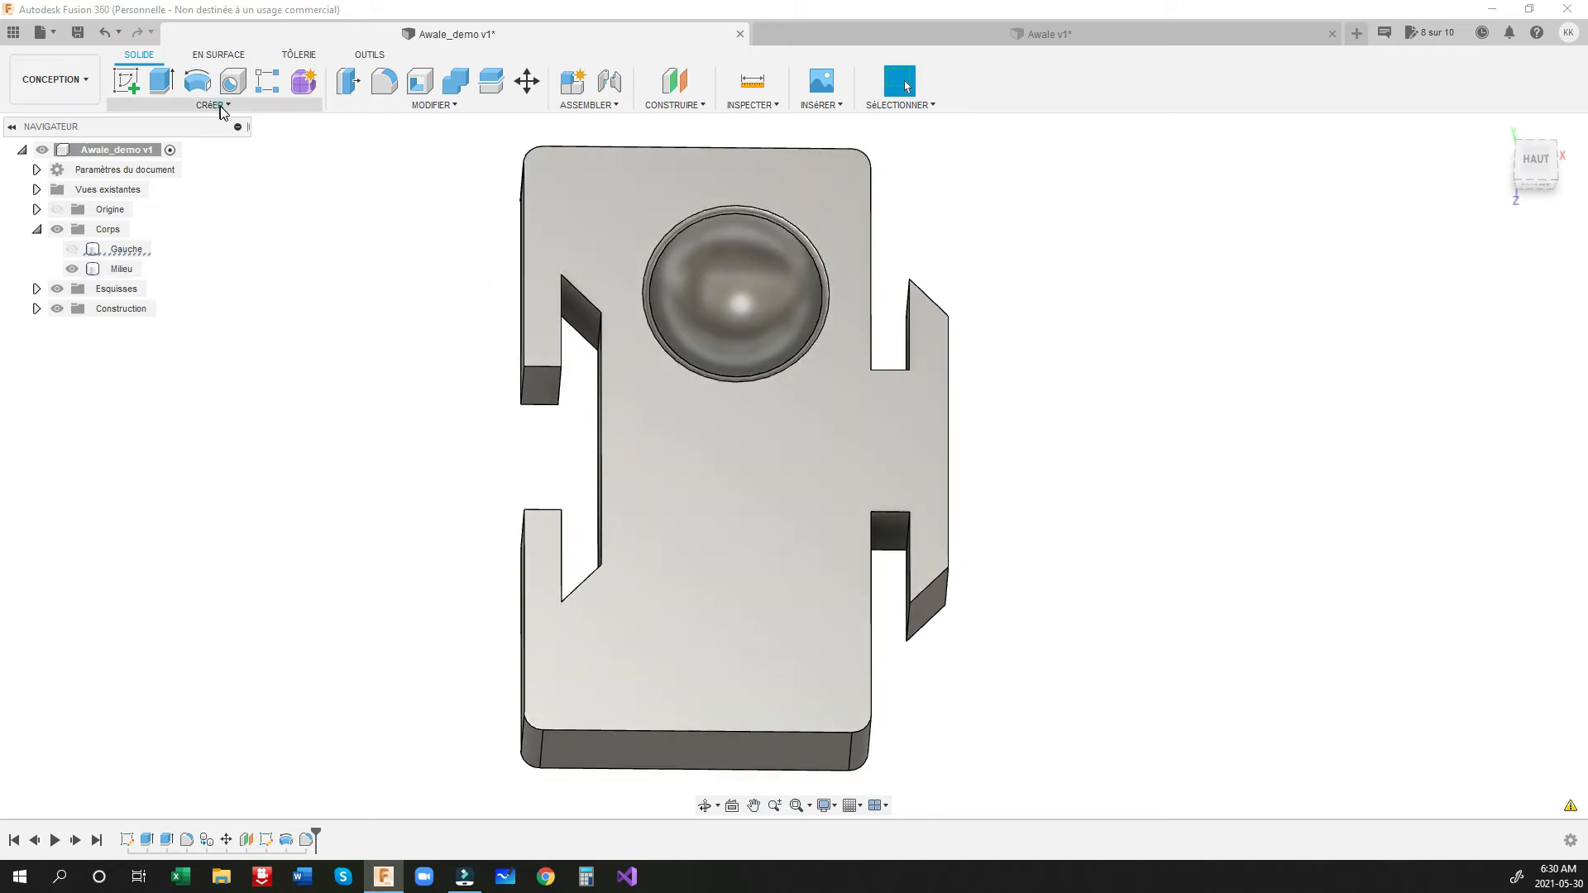
left_click(220, 107)
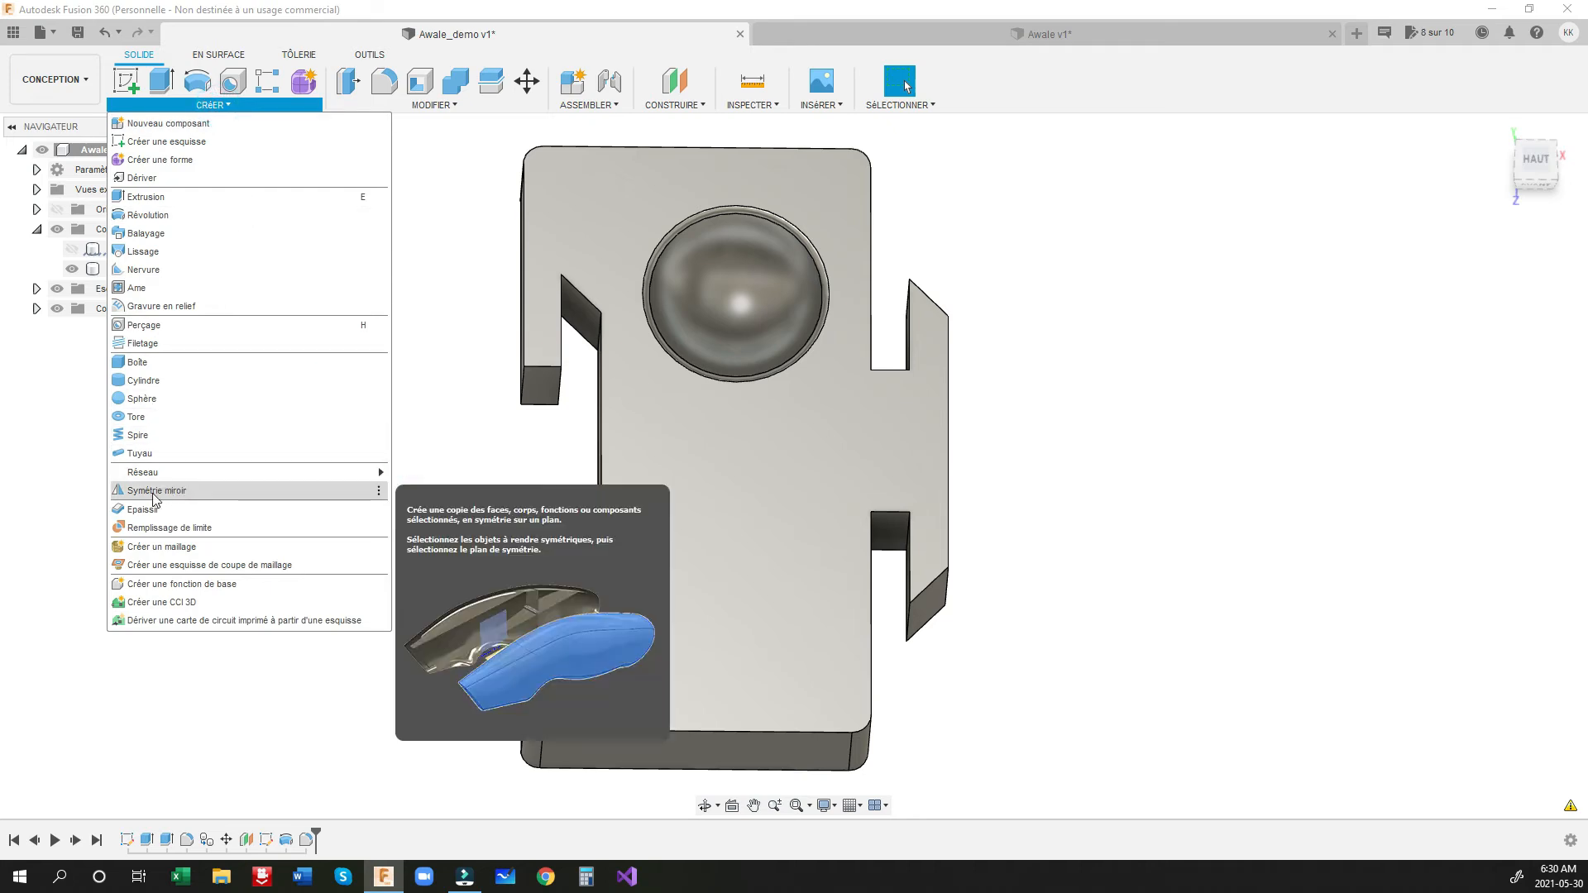
left_click(151, 493)
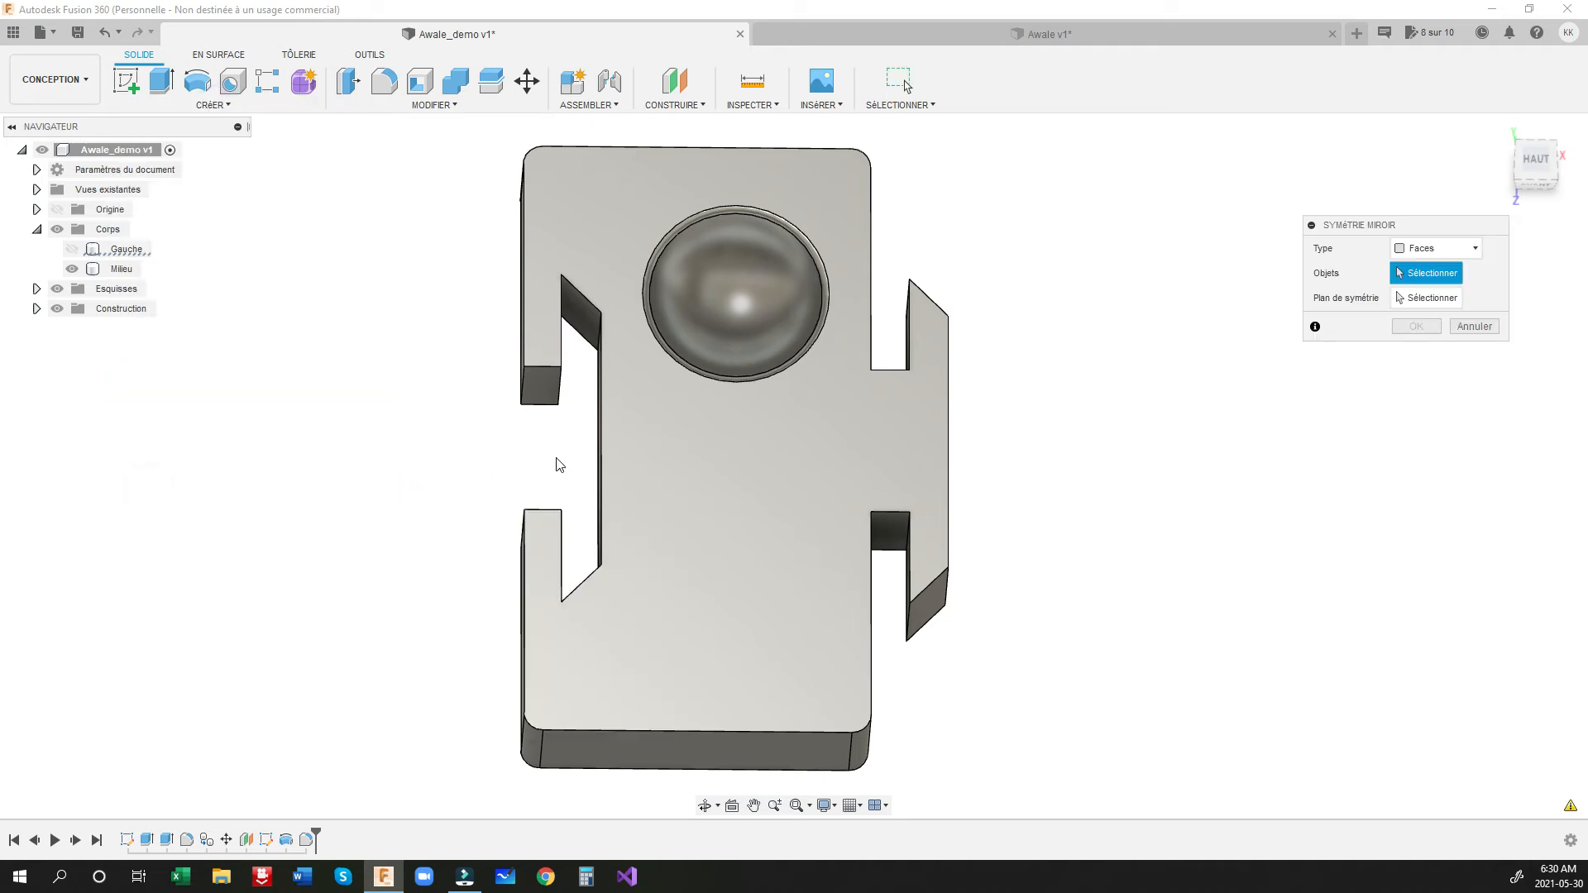
left_click(756, 310)
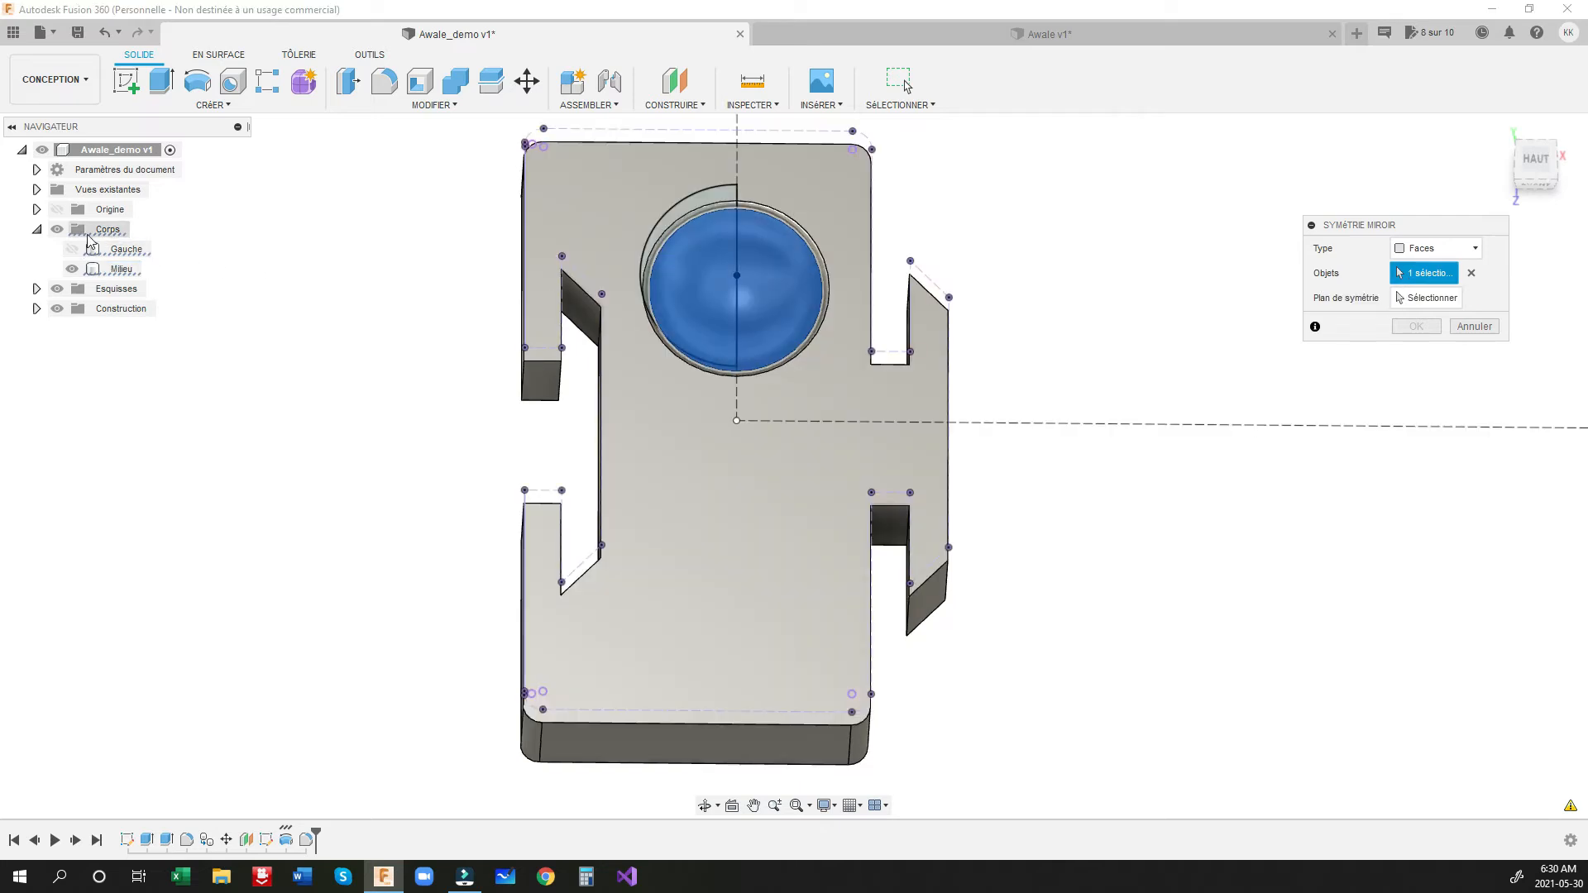
left_click(56, 210)
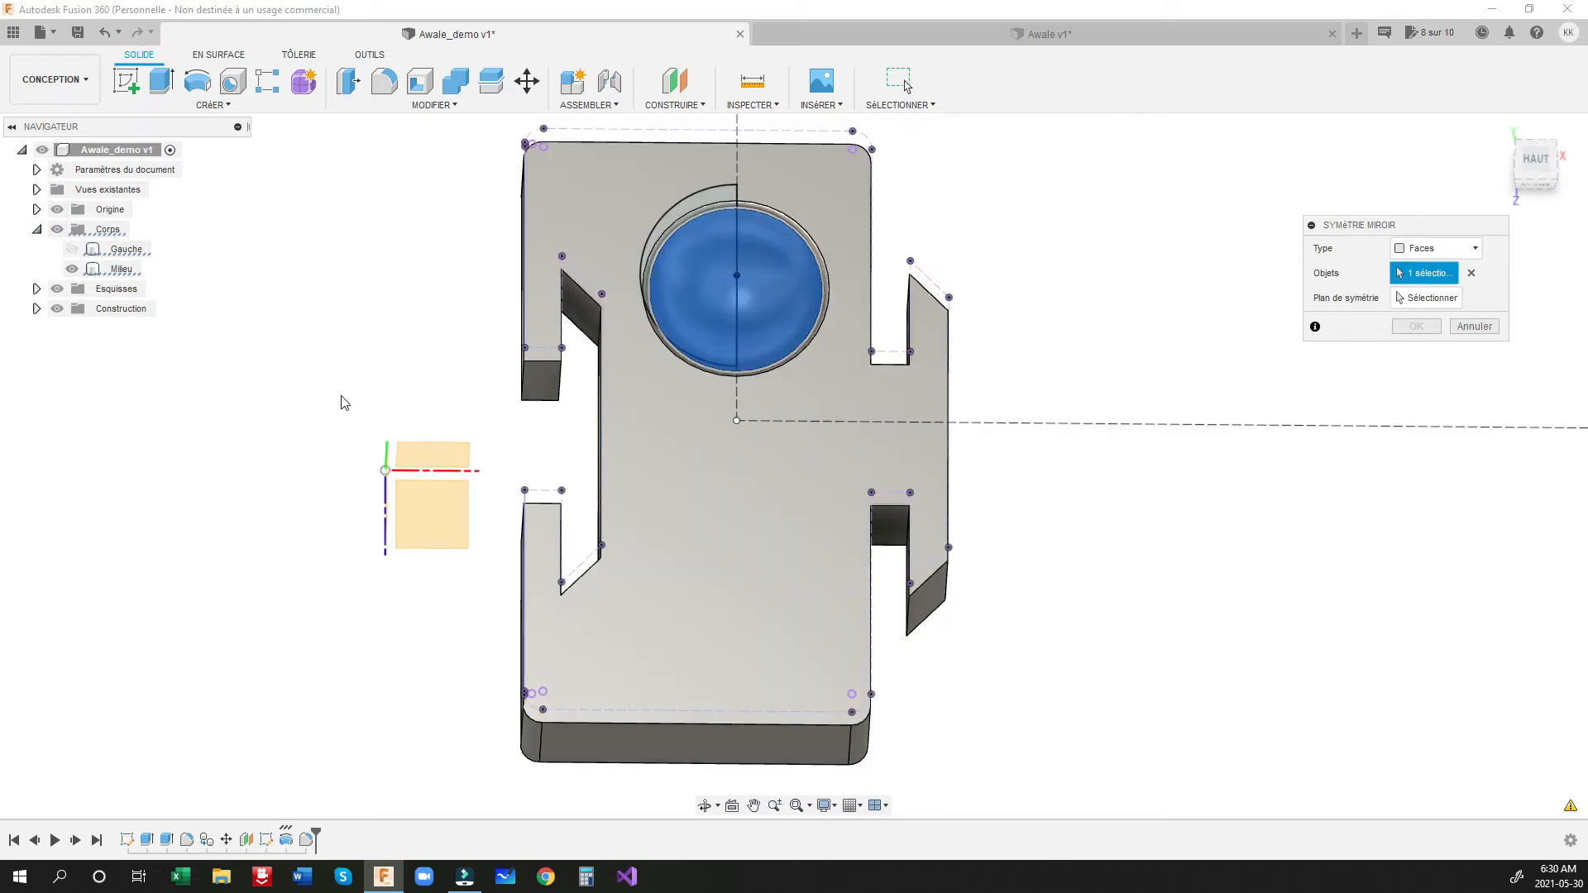
left_click(1420, 299)
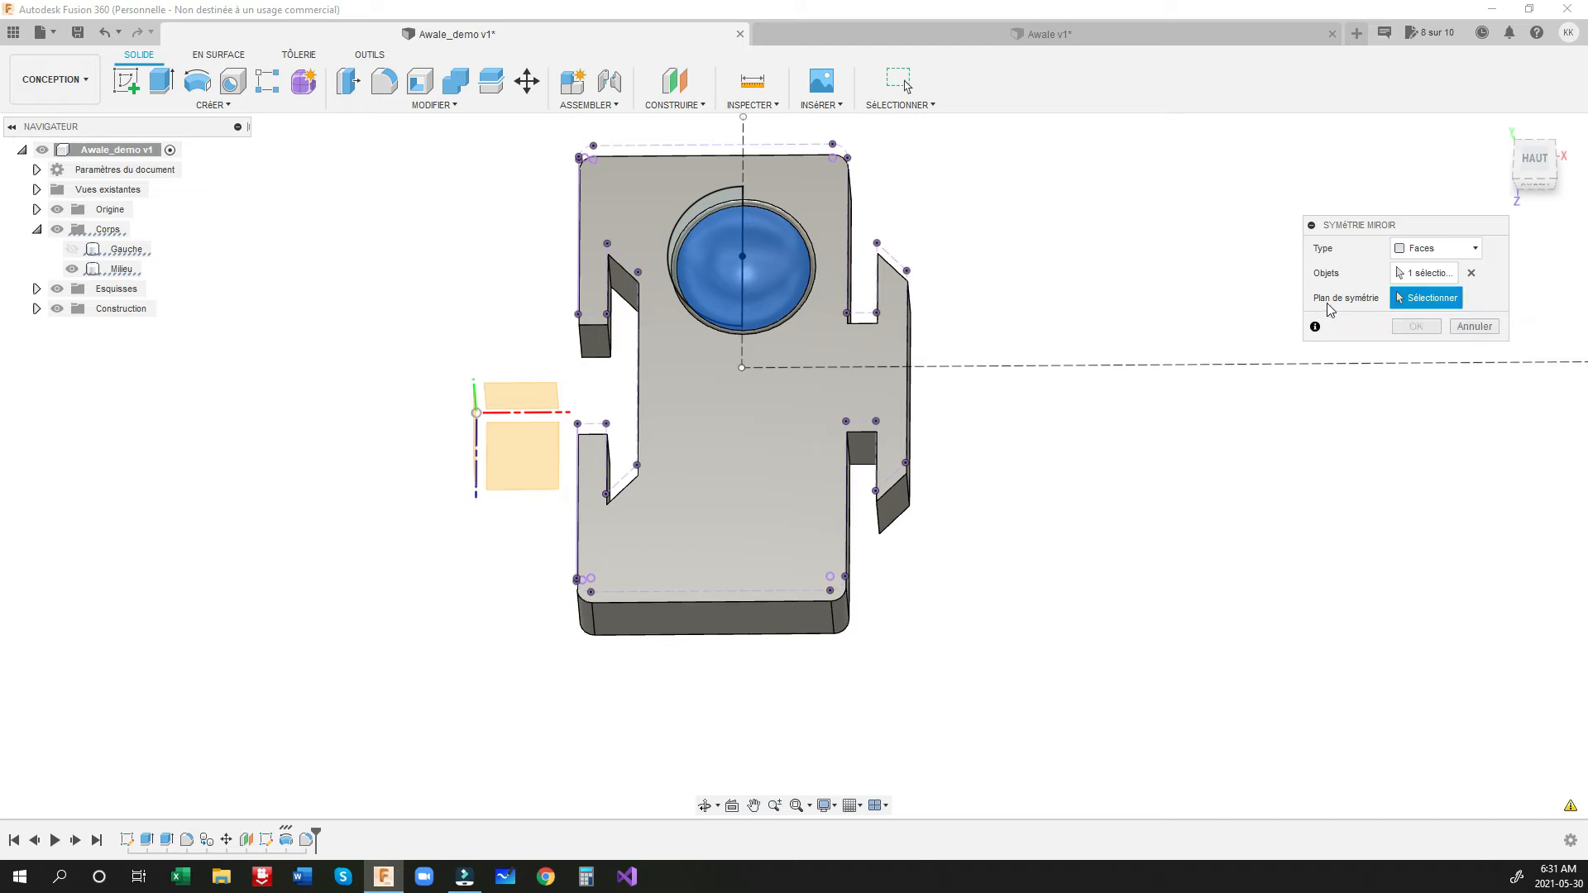
left_click(534, 397)
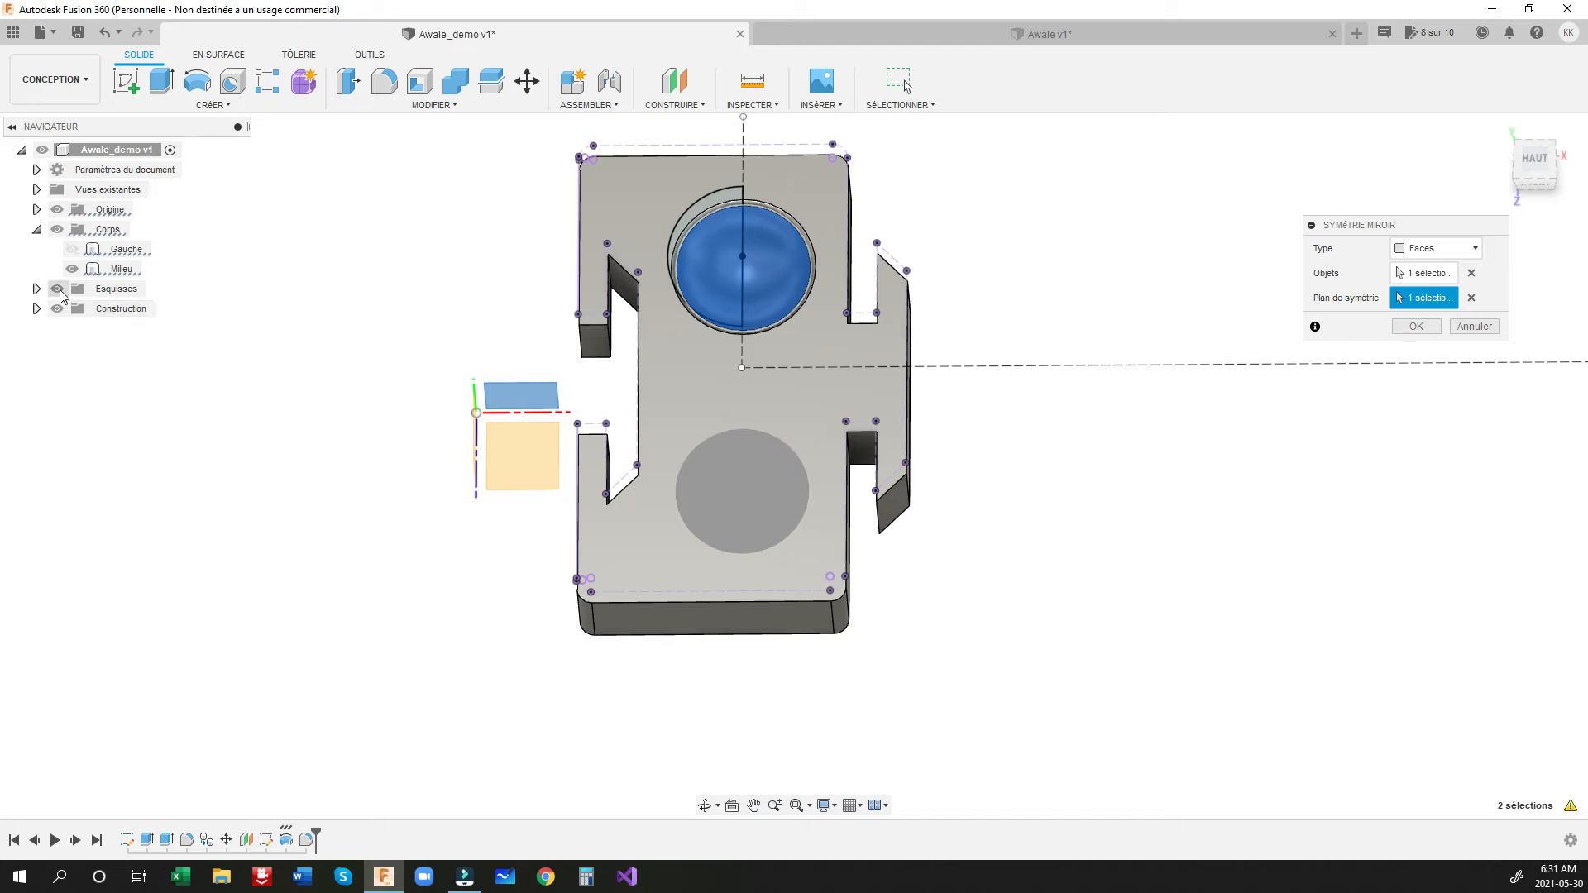
left_click(36, 289)
left_click(72, 328)
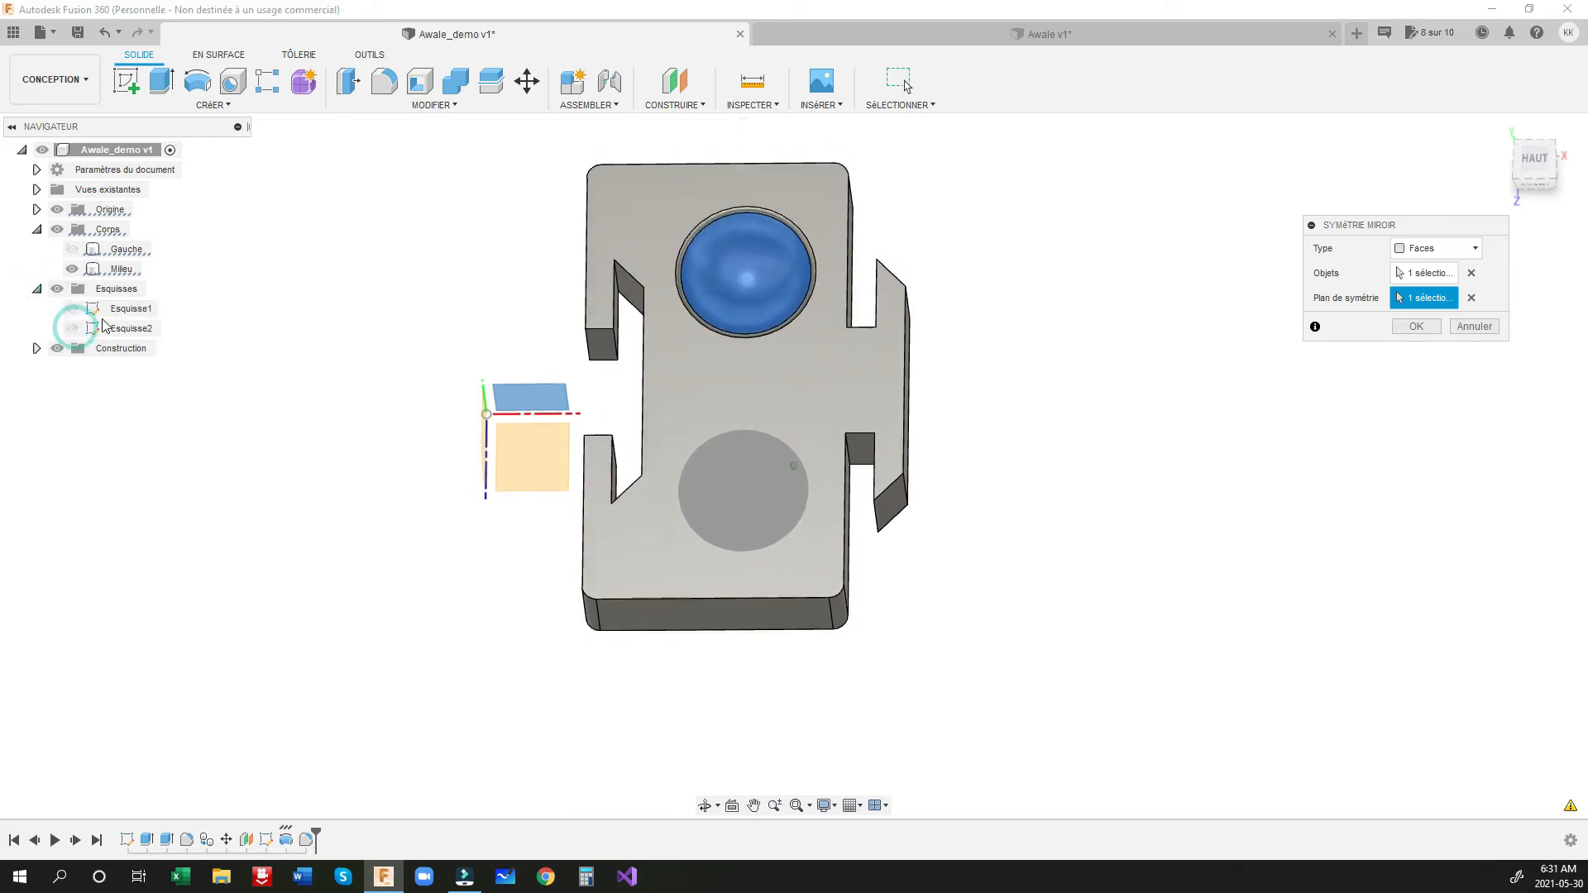
scroll(831, 439, "down", 1)
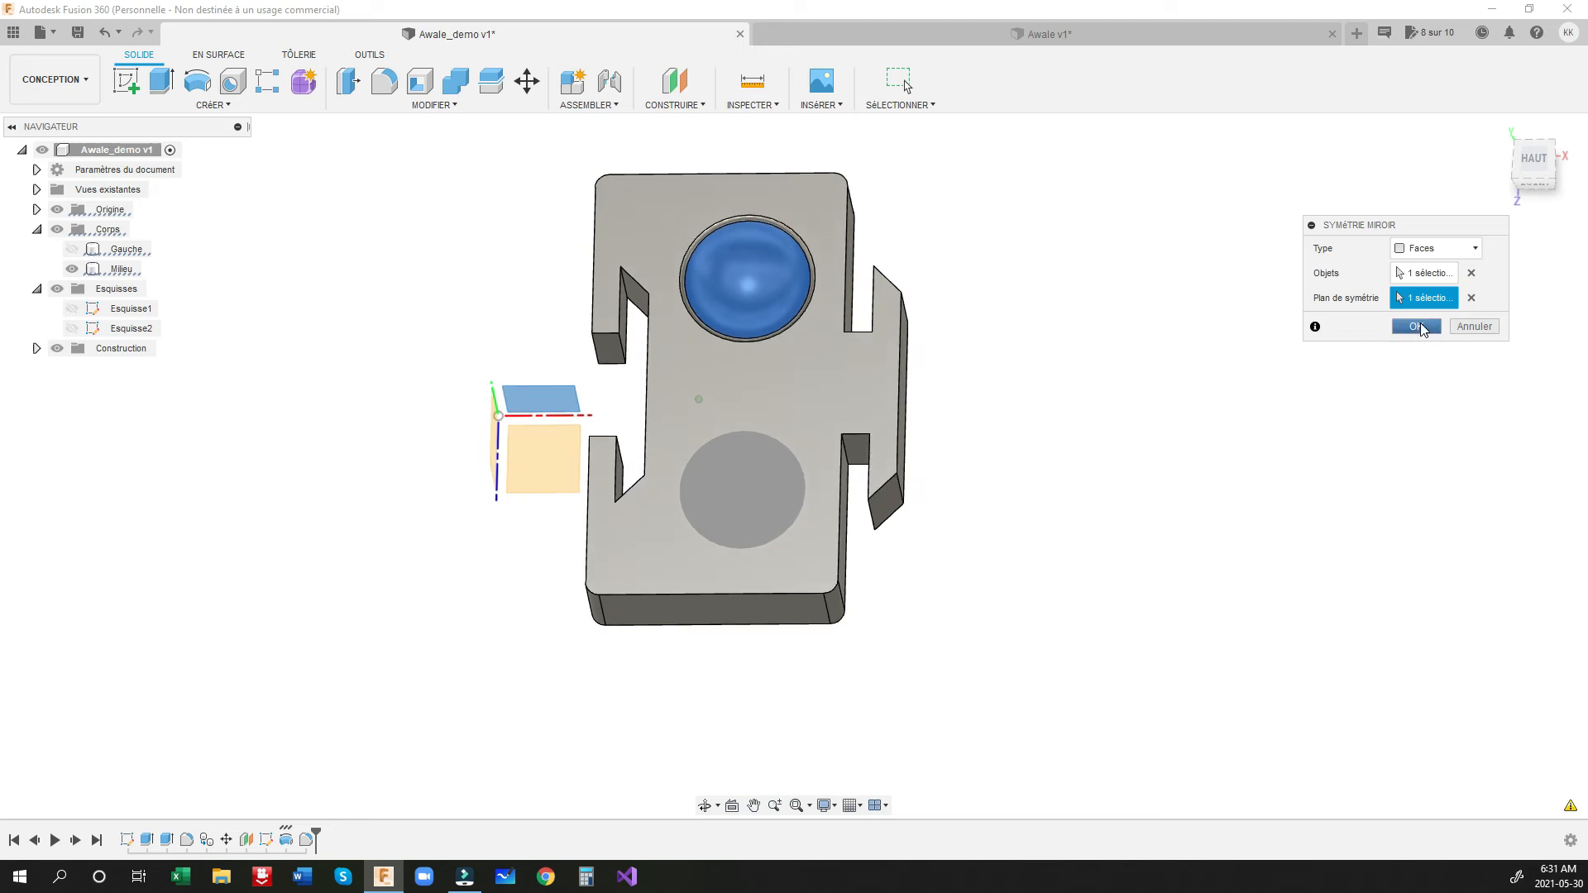
left_click(1416, 326)
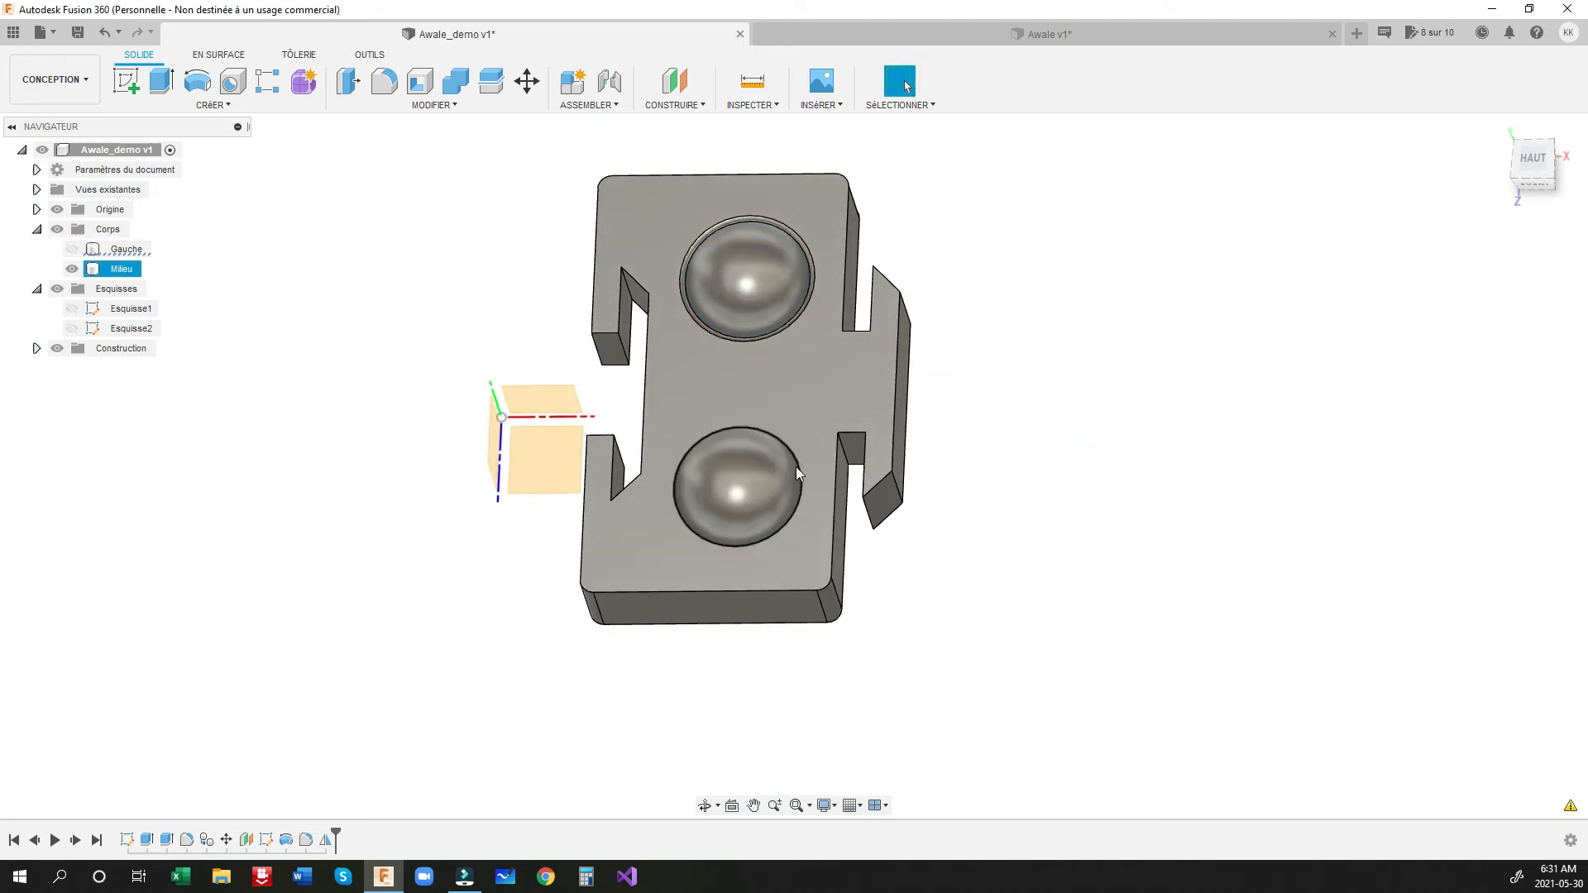
Step: Edit the cavity mirror to use features instead of faces, mirroring both the revolved cavity and its edge fillet across the XY plane
middle_click_drag(797, 471, 793, 465, "shift")
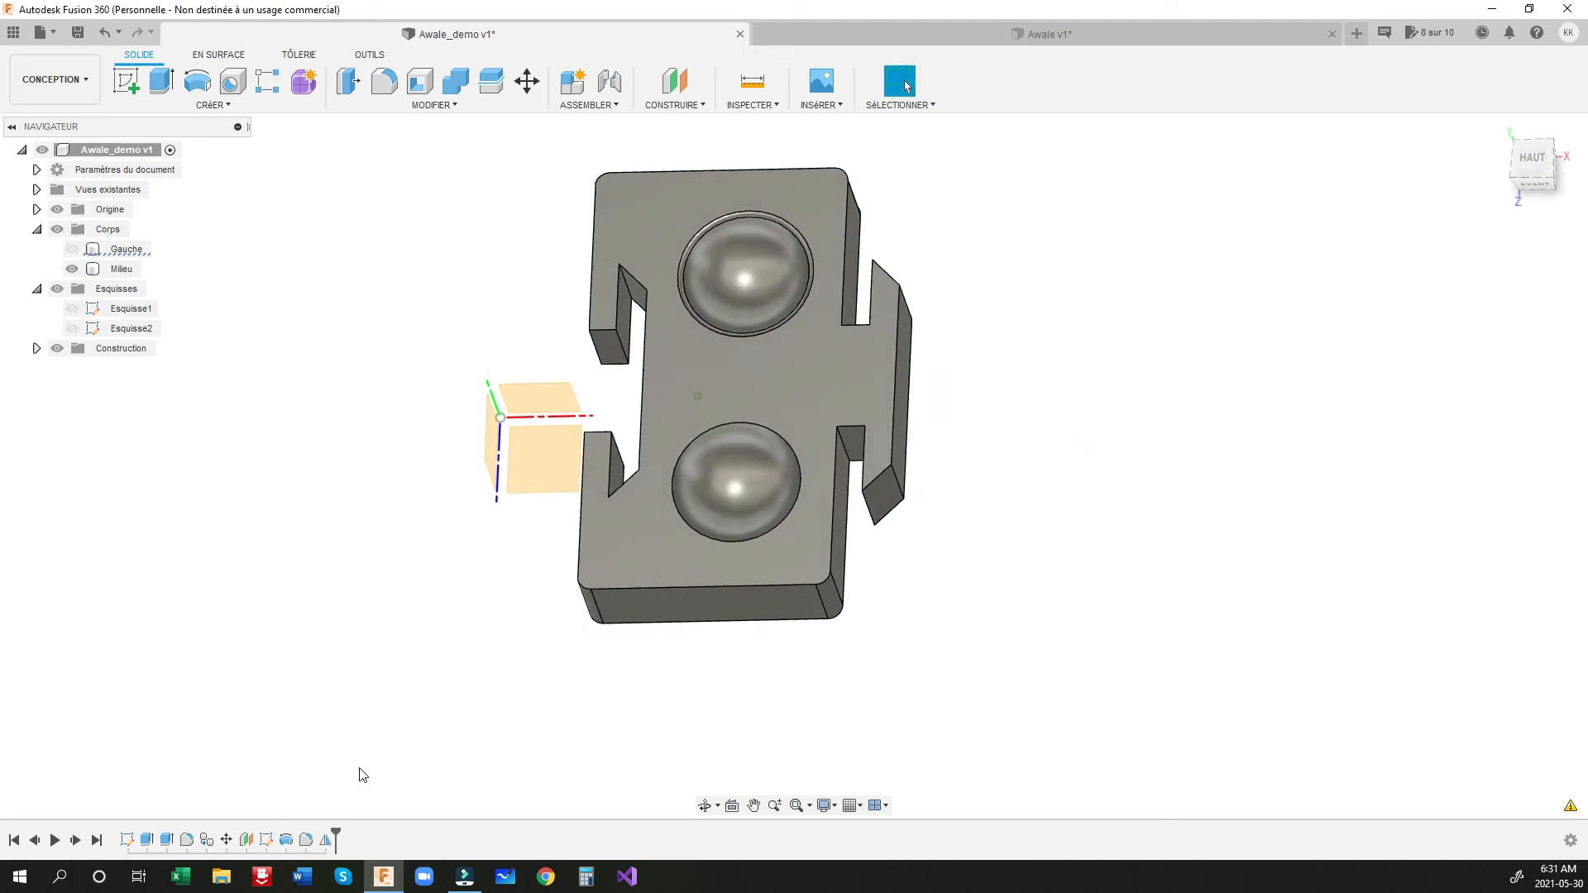
right_click(327, 839)
left_click(381, 696)
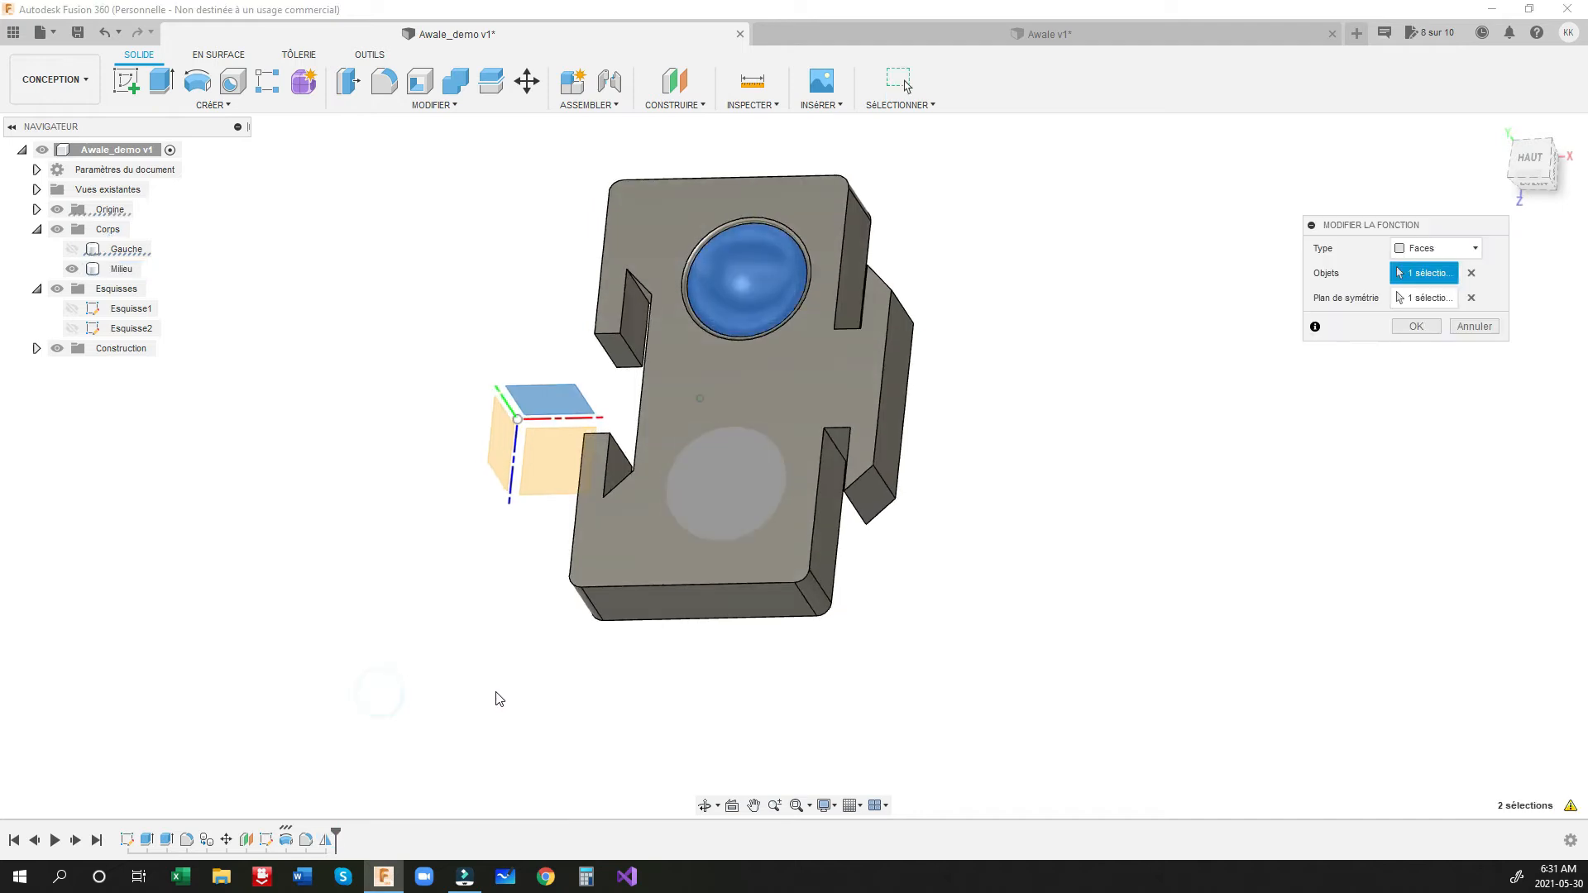
left_click(1475, 250)
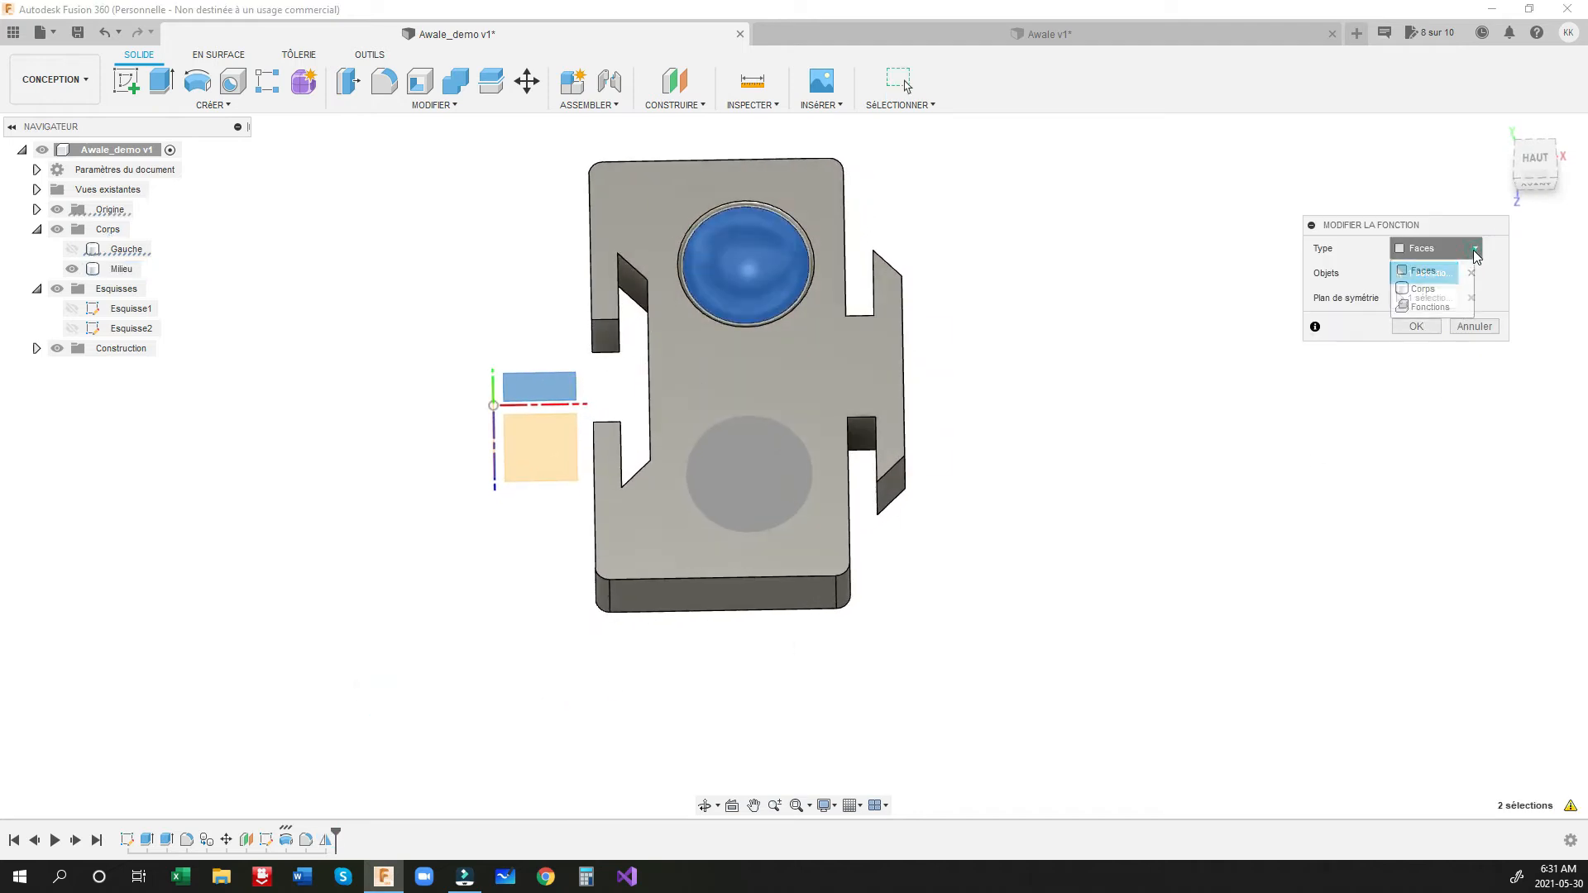
left_click(1432, 307)
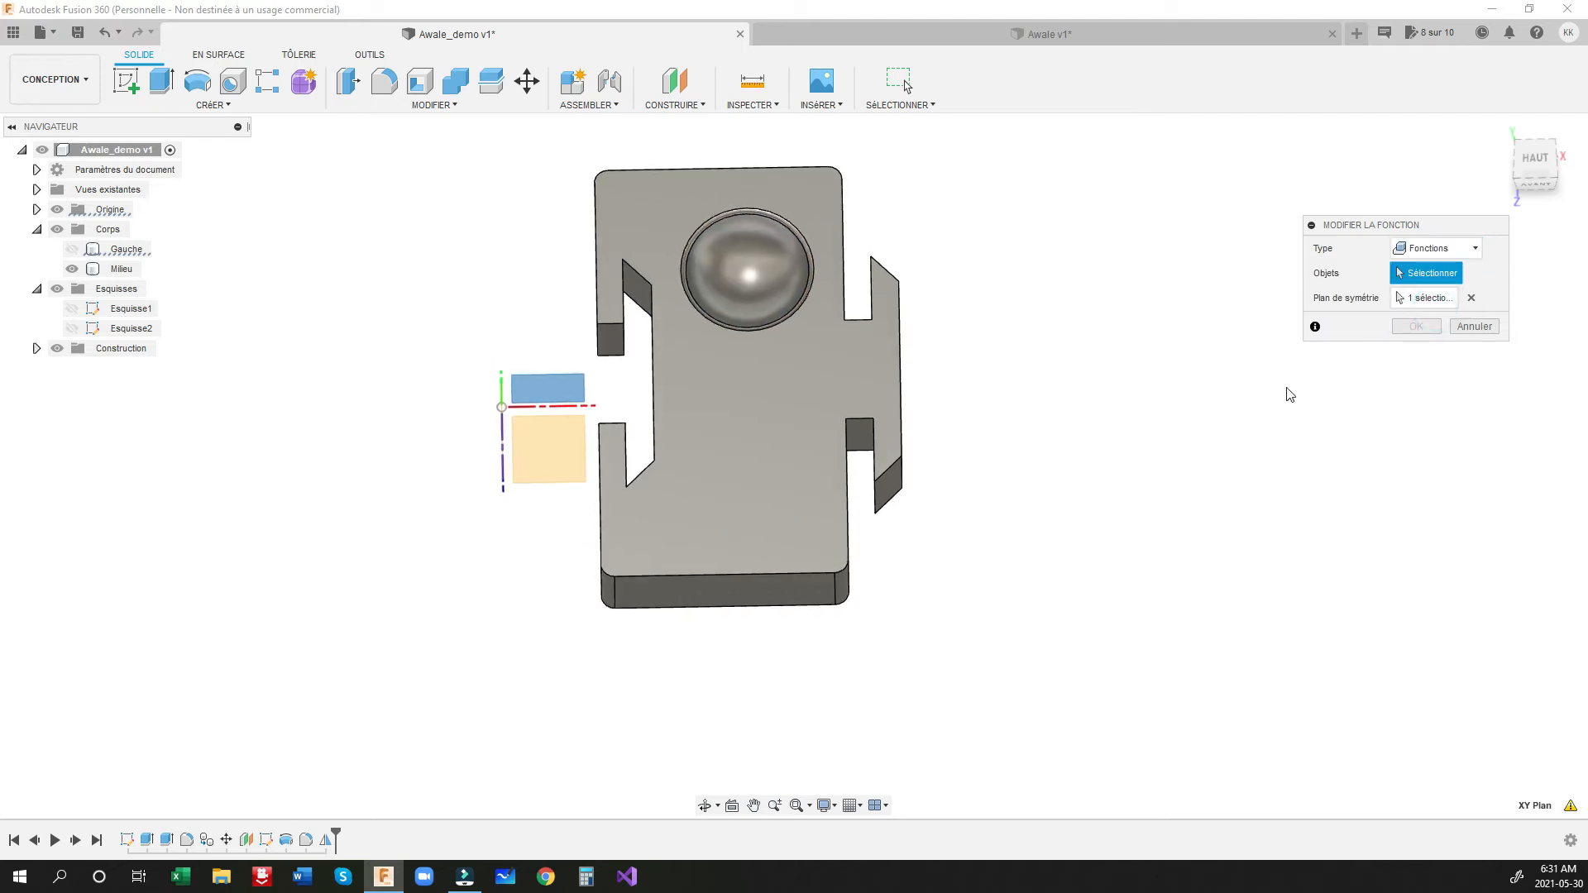
left_click(287, 846)
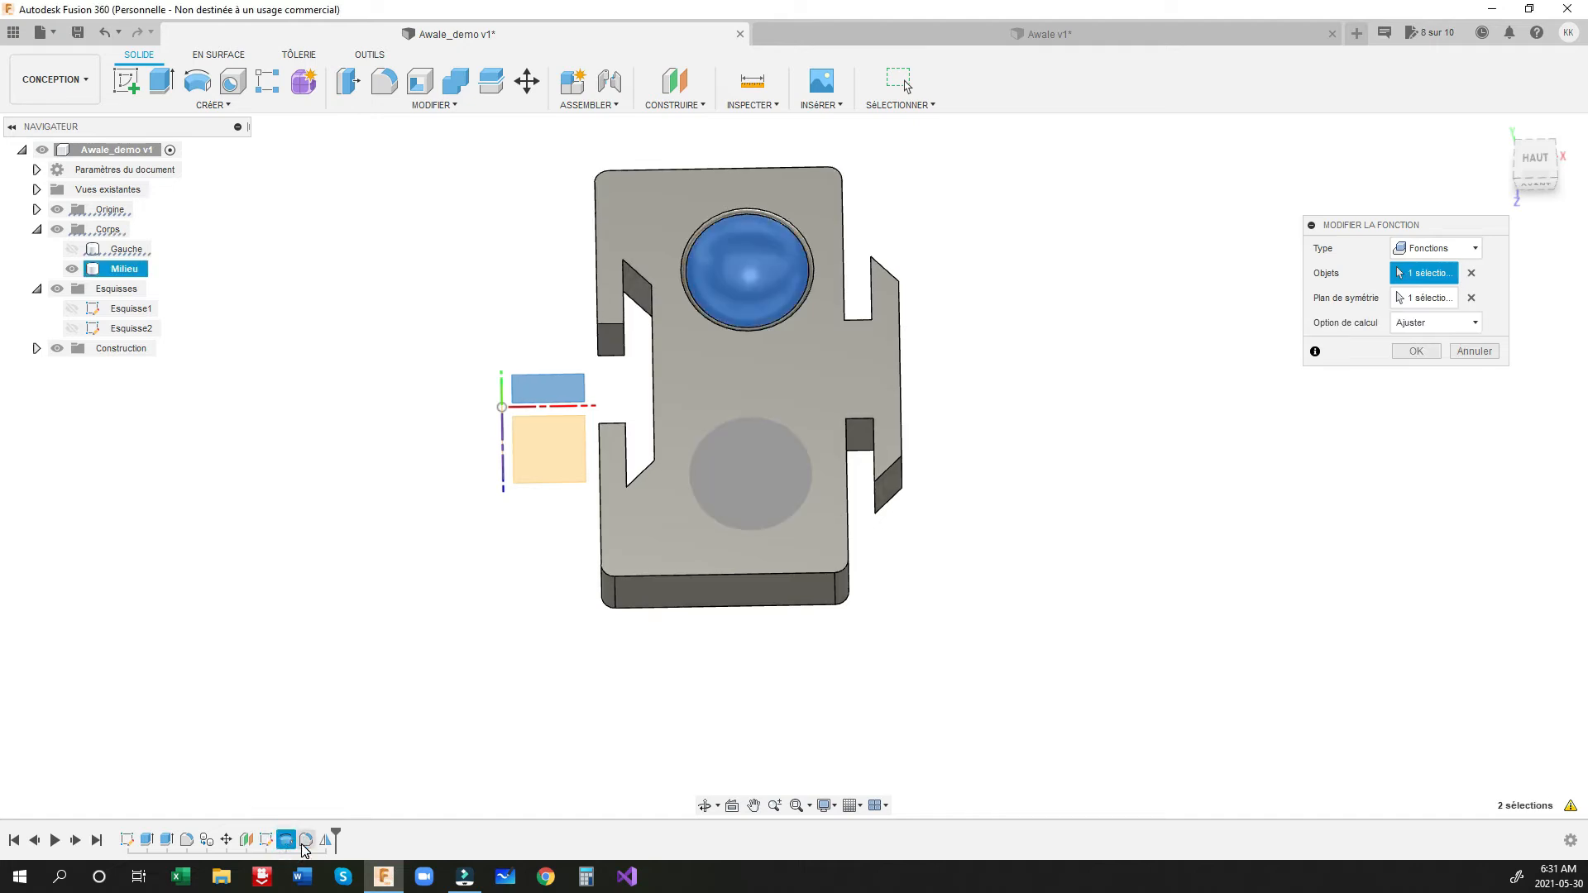
left_click(306, 841)
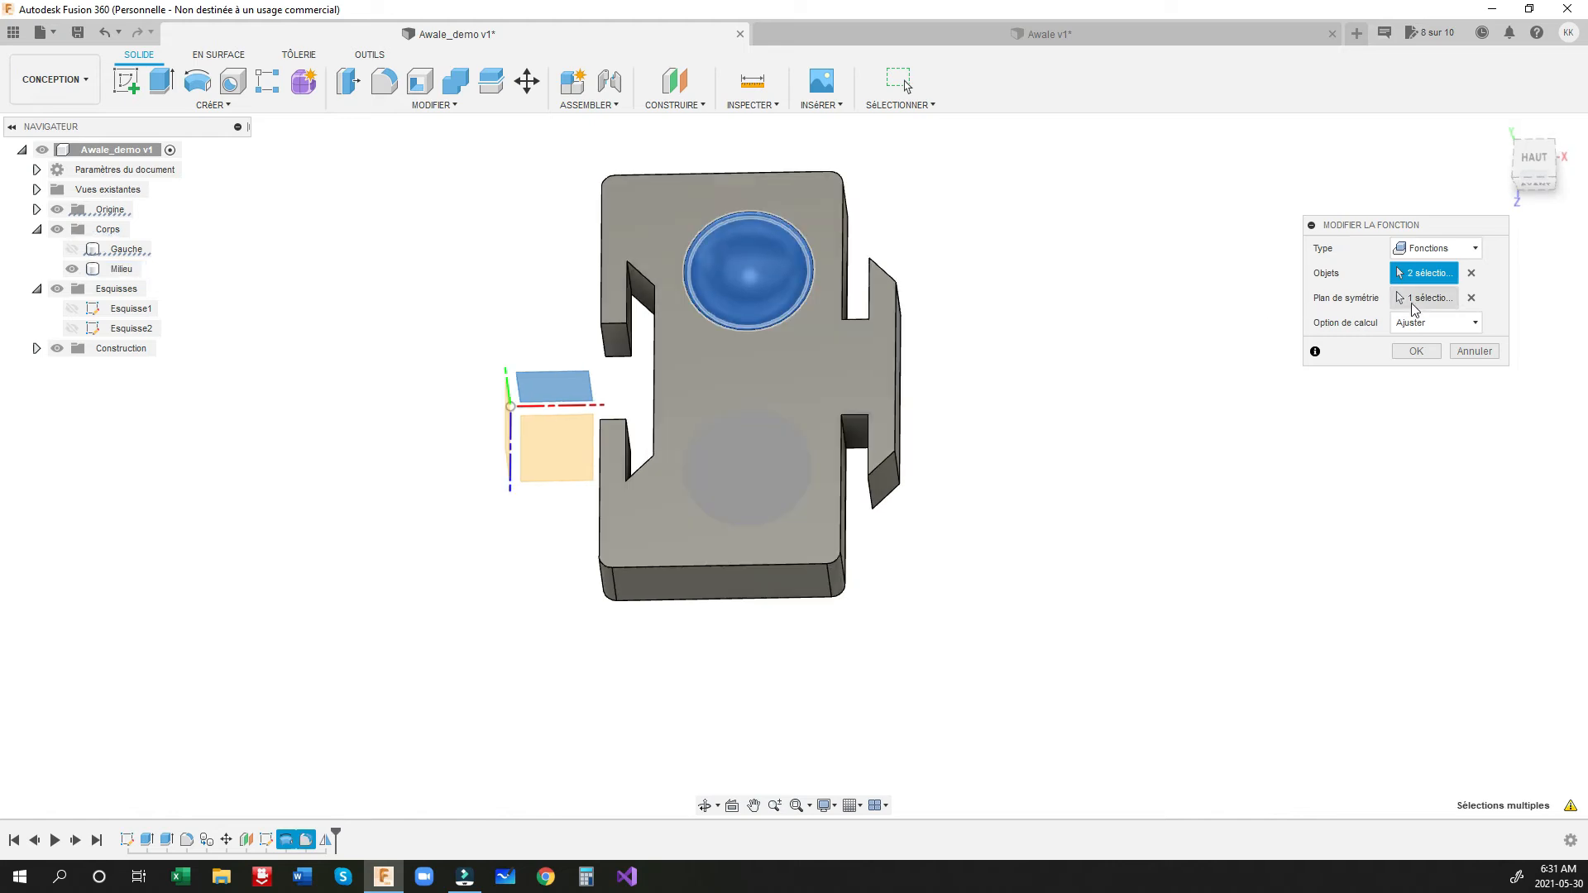
left_click(1433, 302)
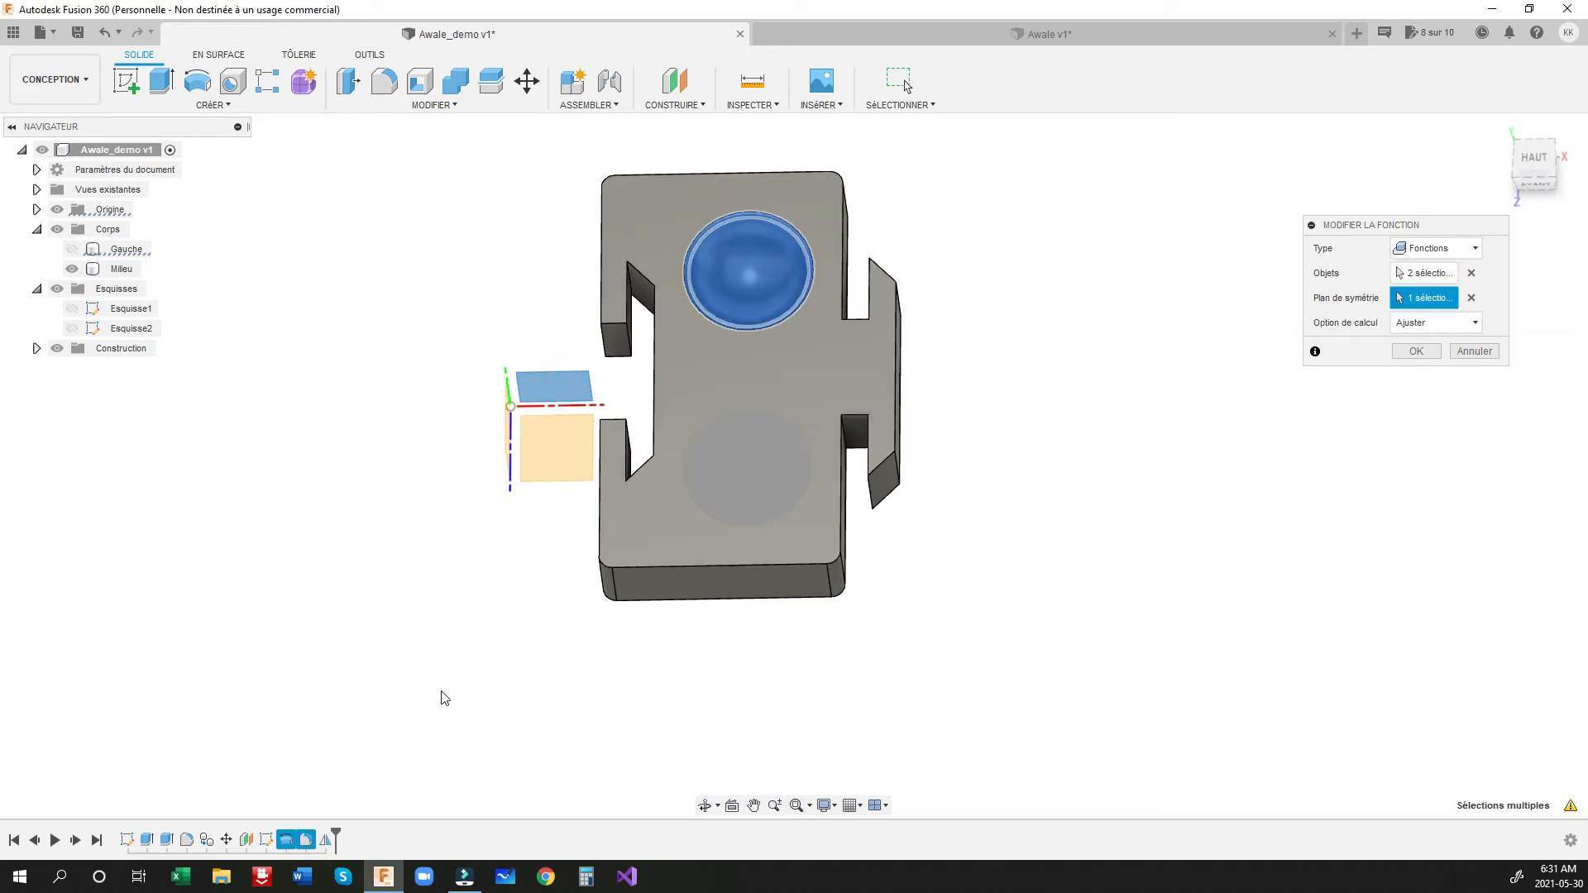
left_click(1416, 352)
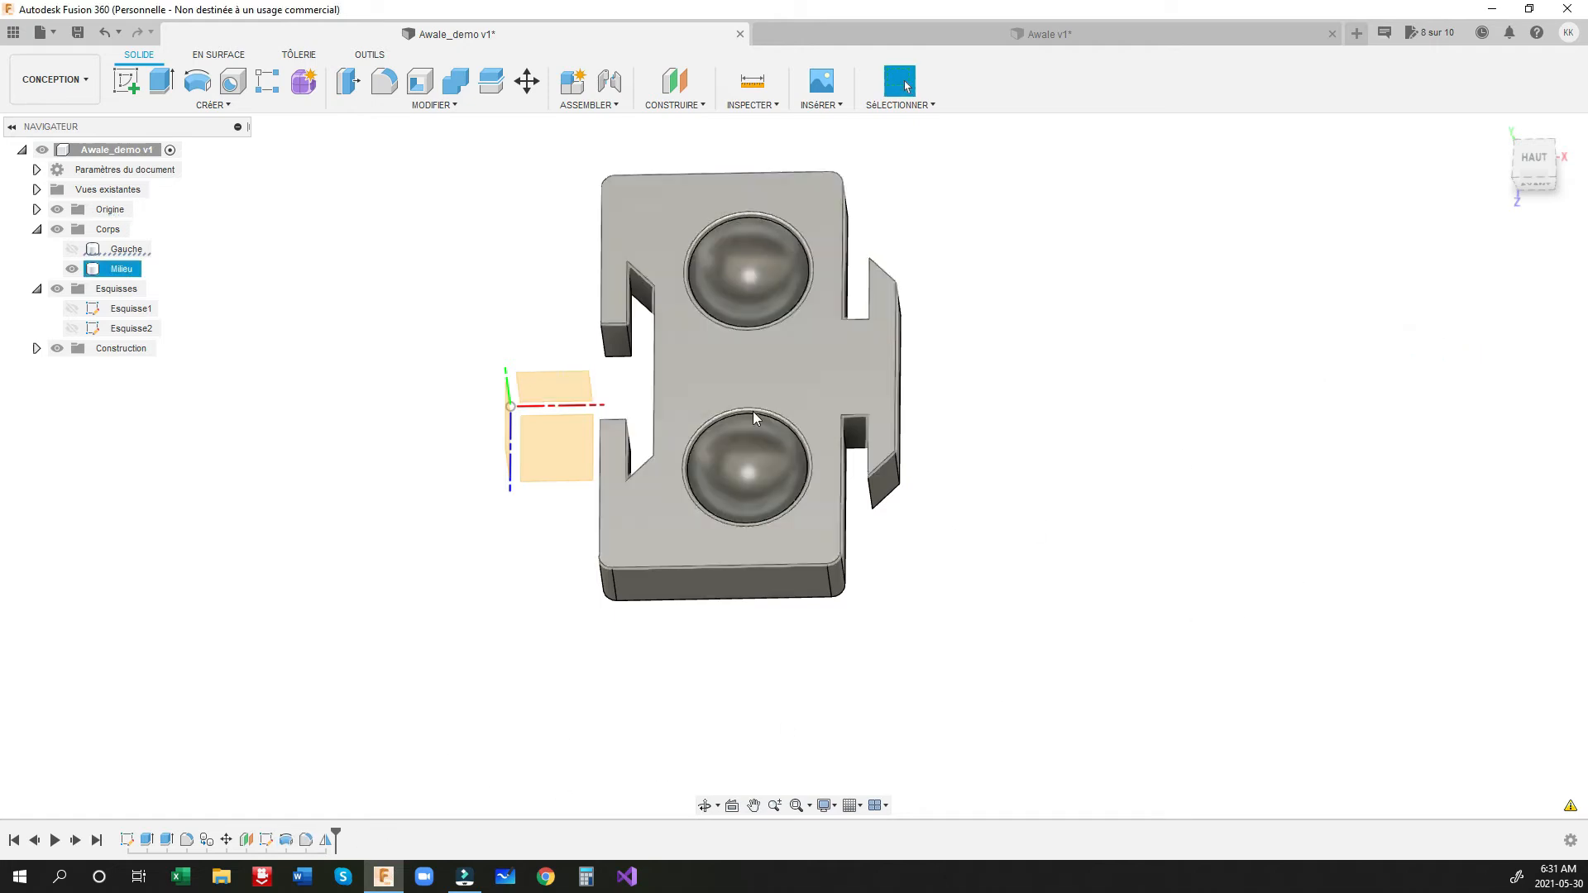
Step: Set up a path pattern of the Milieu body along the long horizontal construction line of Esquisse2
scroll(789, 479, "up", 1)
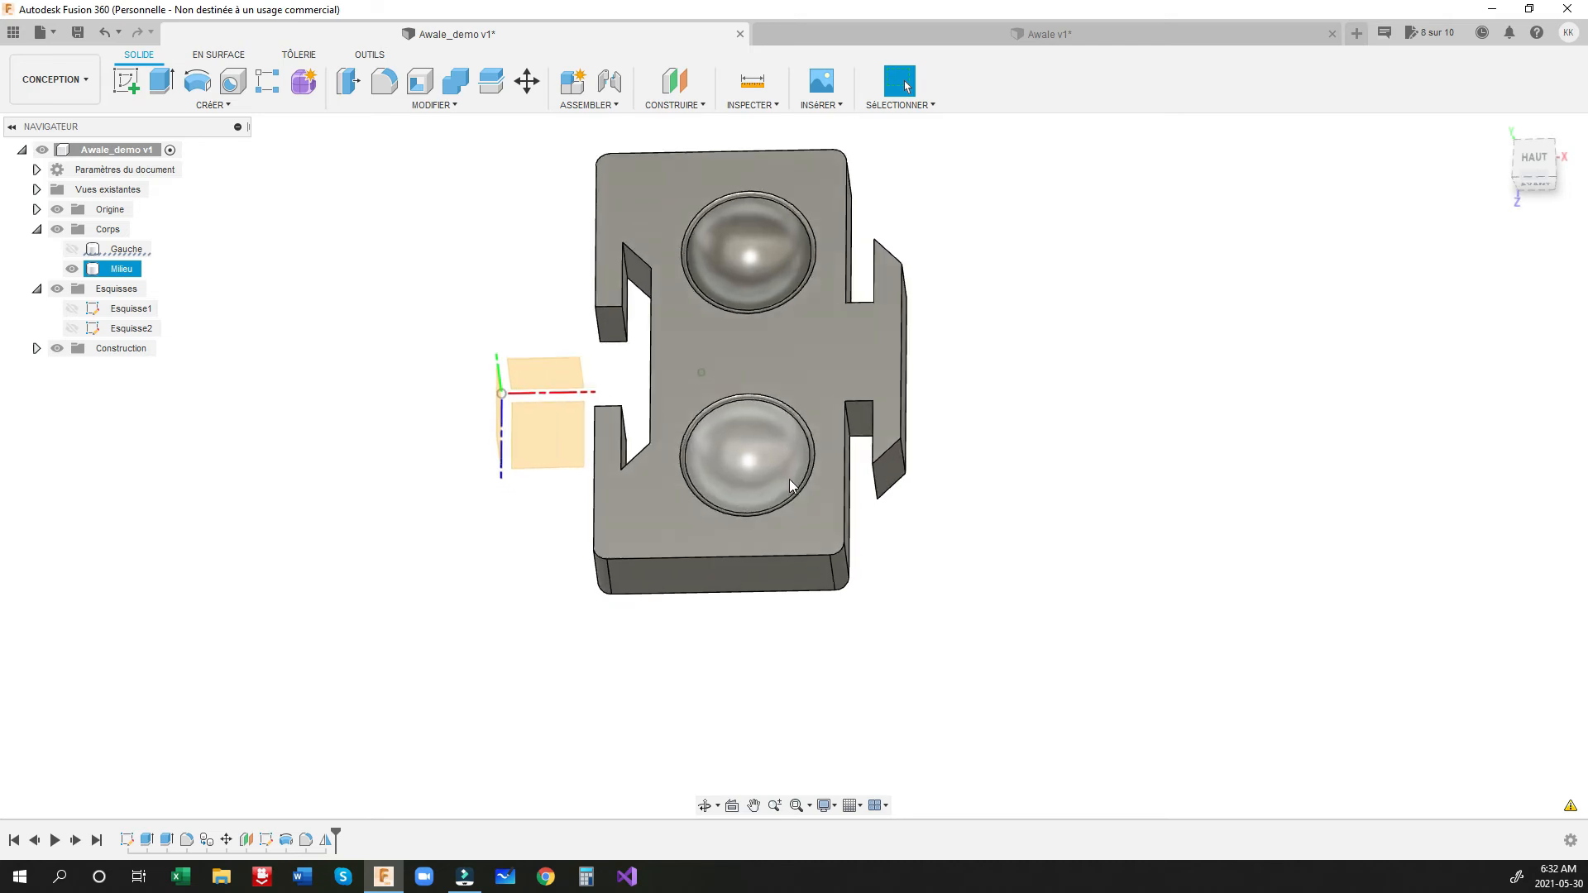
middle_click_drag(789, 478, 805, 435, "shift")
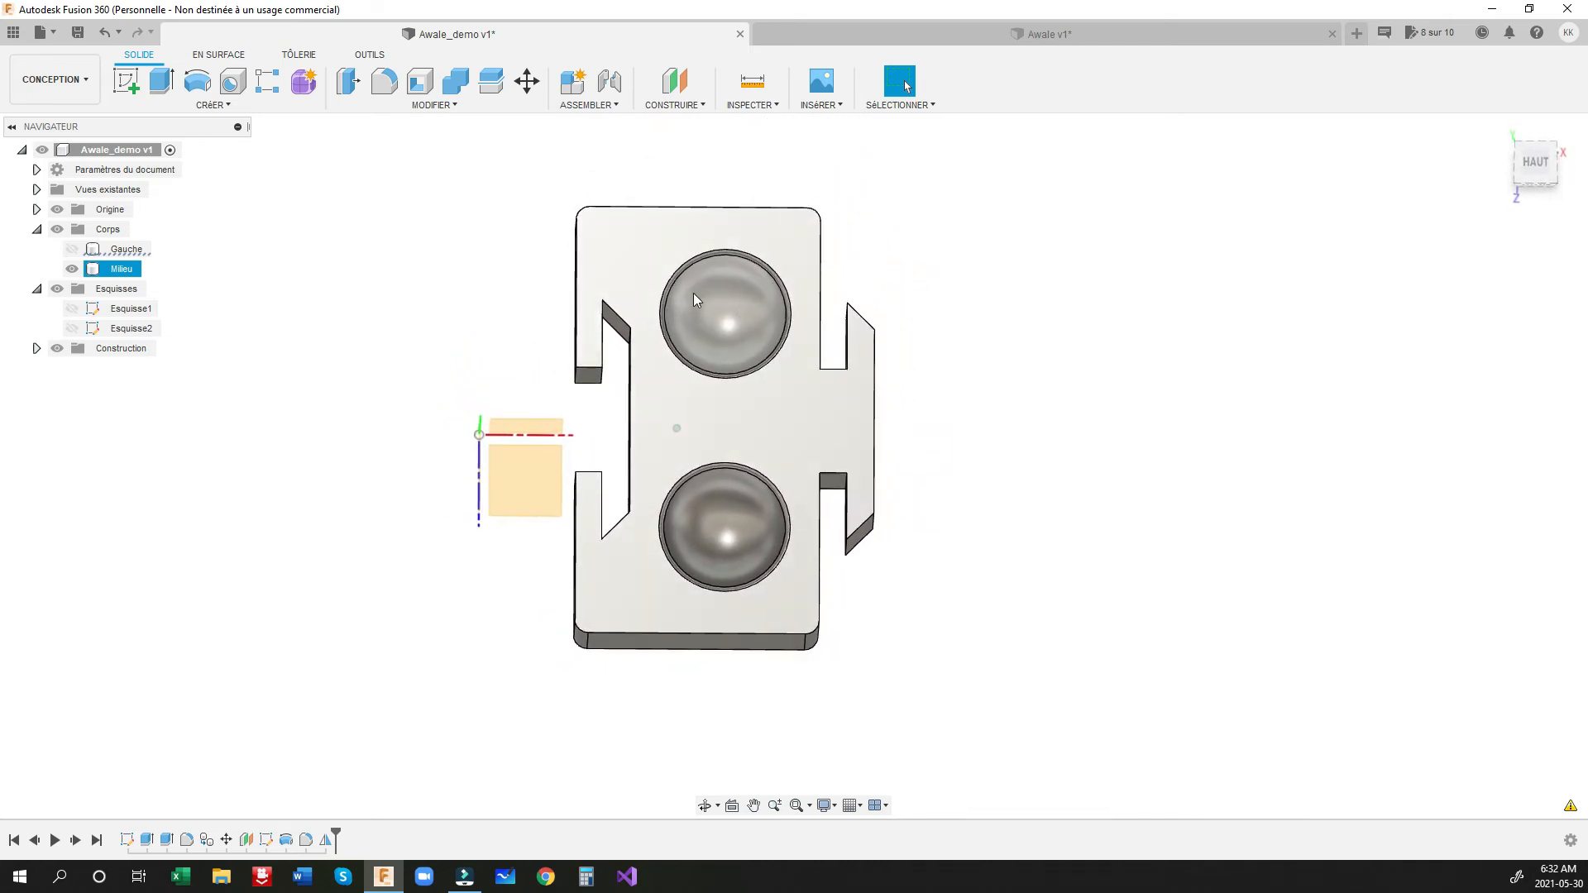
middle_click_drag(693, 293, 724, 382, "shift")
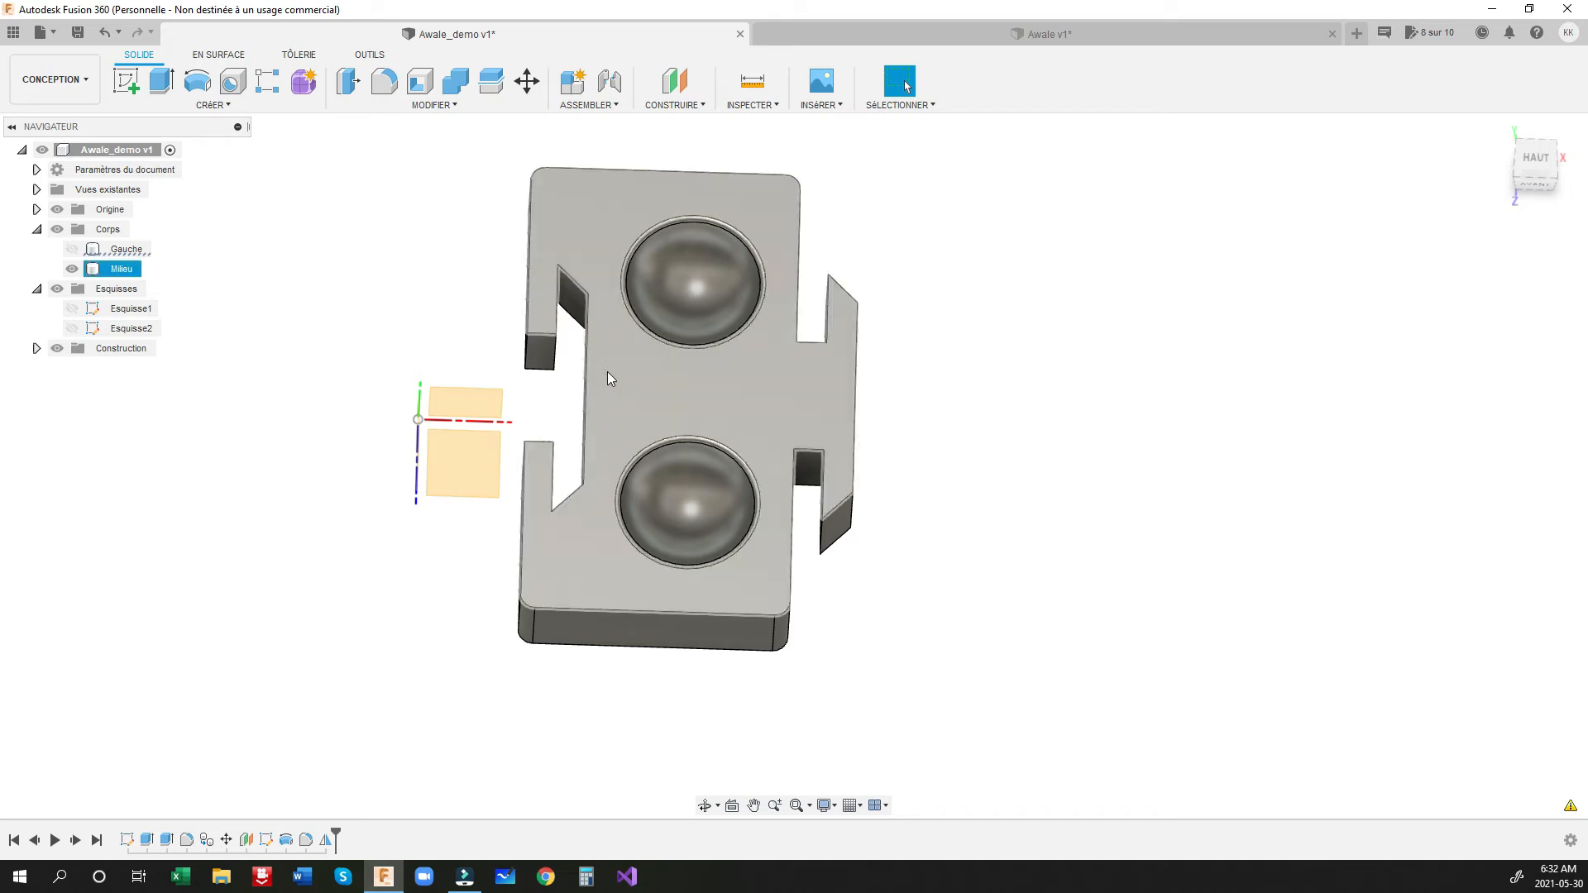
left_click(213, 105)
mouse_move(157, 474)
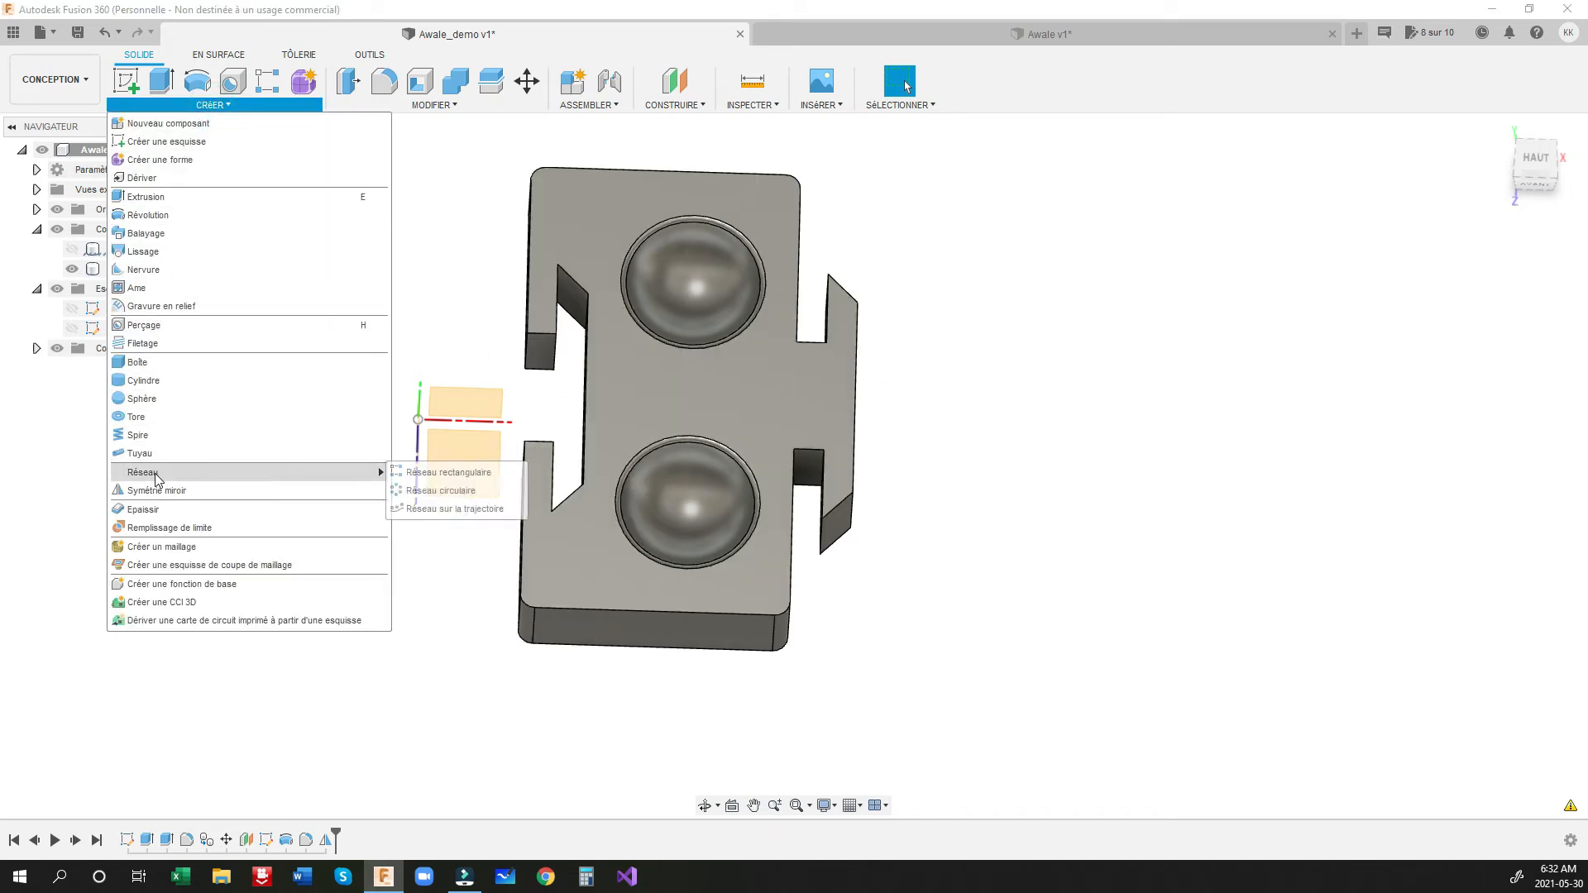
left_click(431, 508)
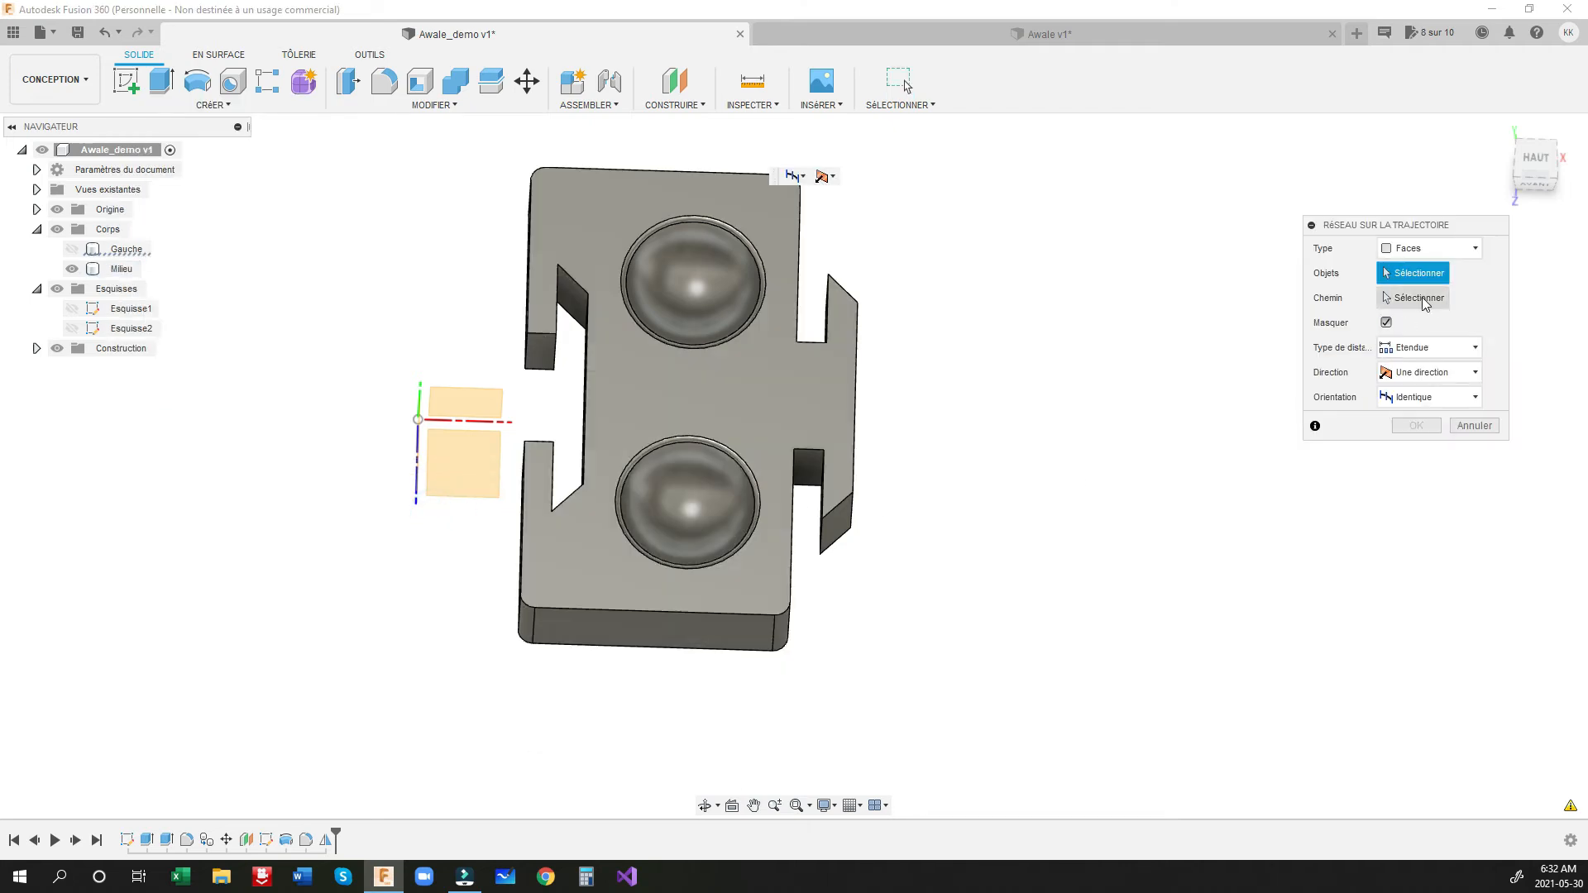
left_click(1477, 250)
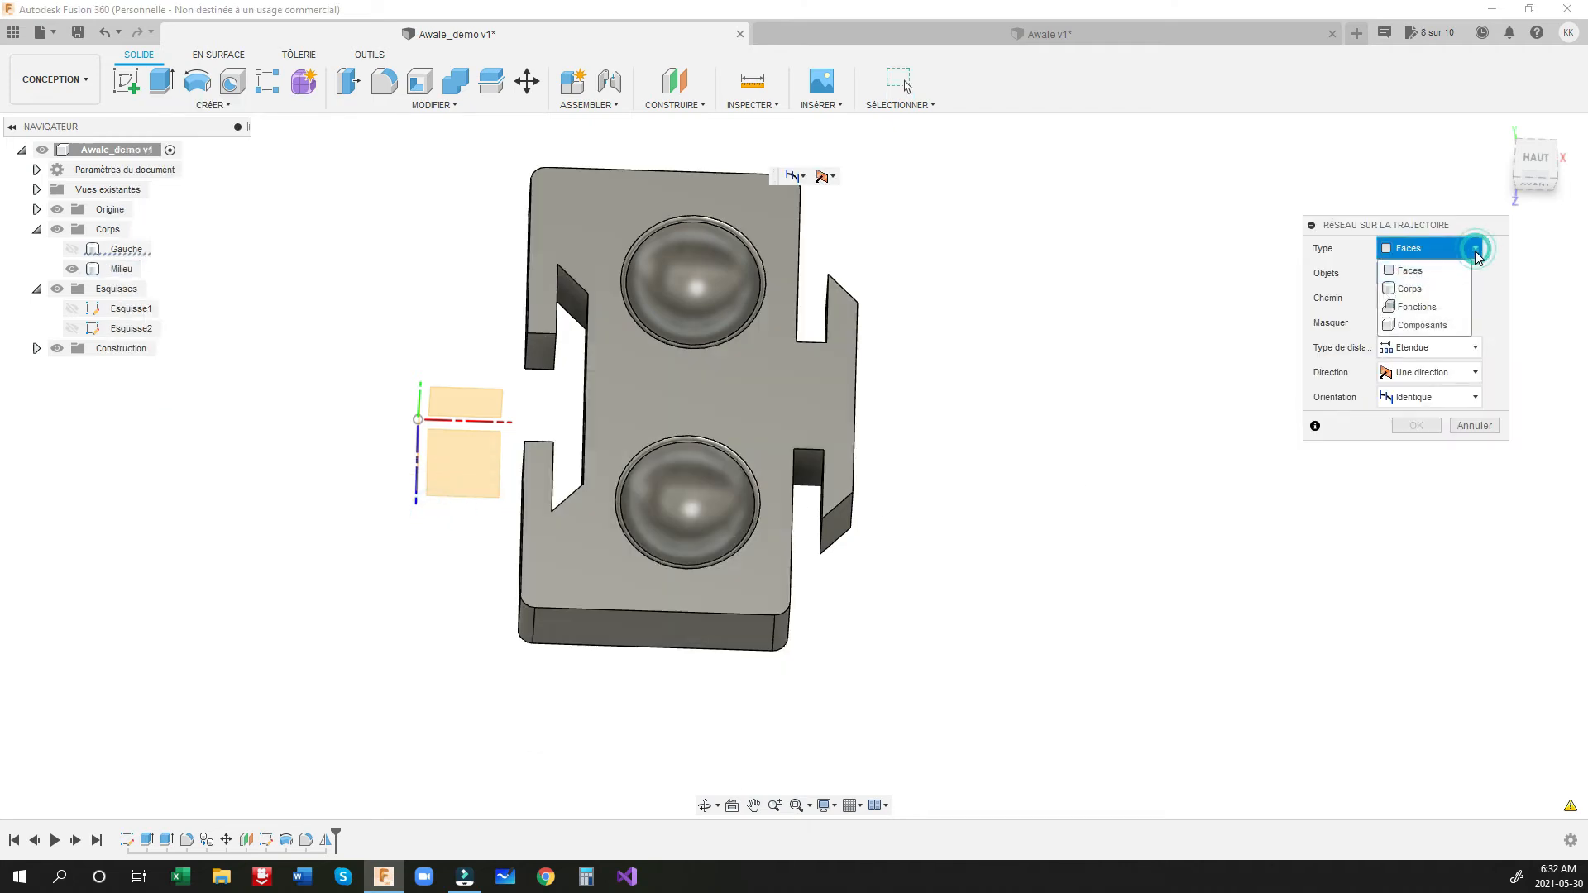
left_click(1411, 288)
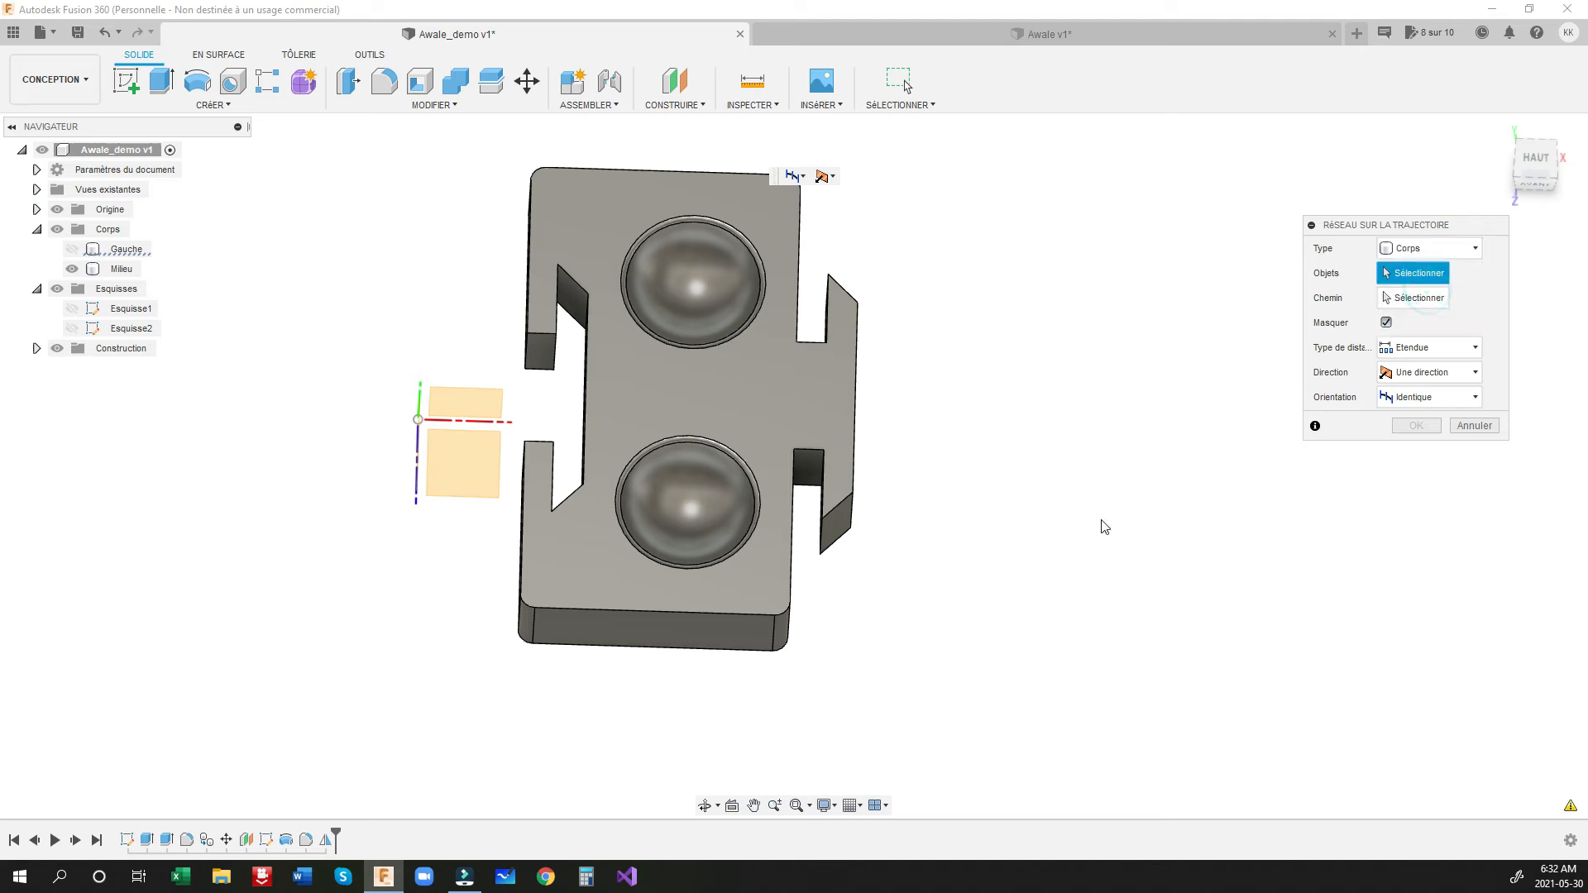
left_click(693, 608)
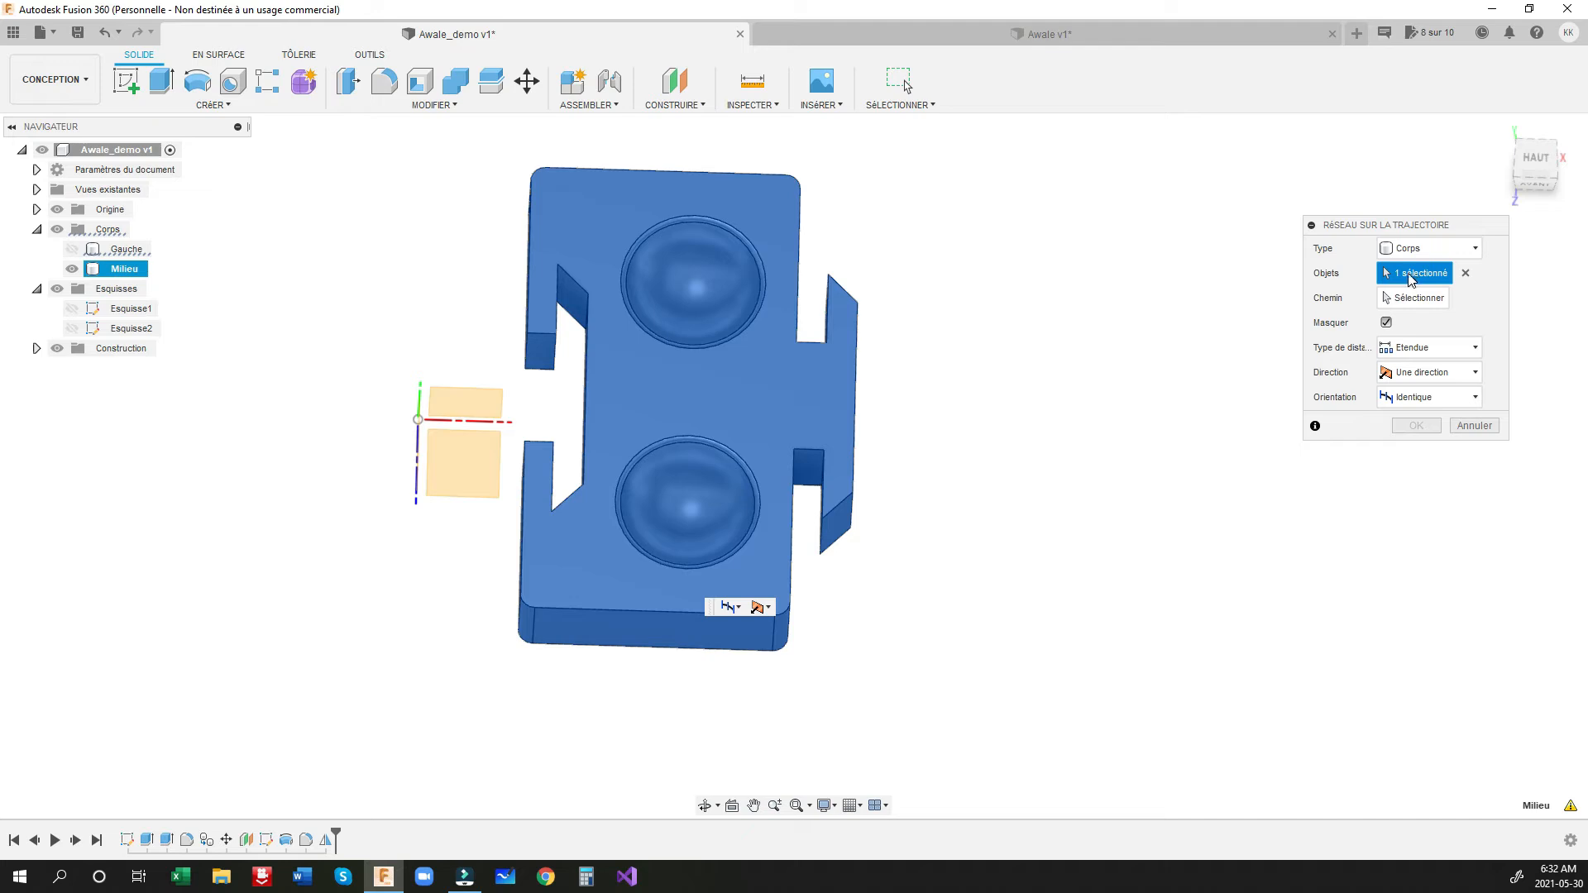
left_click(1412, 299)
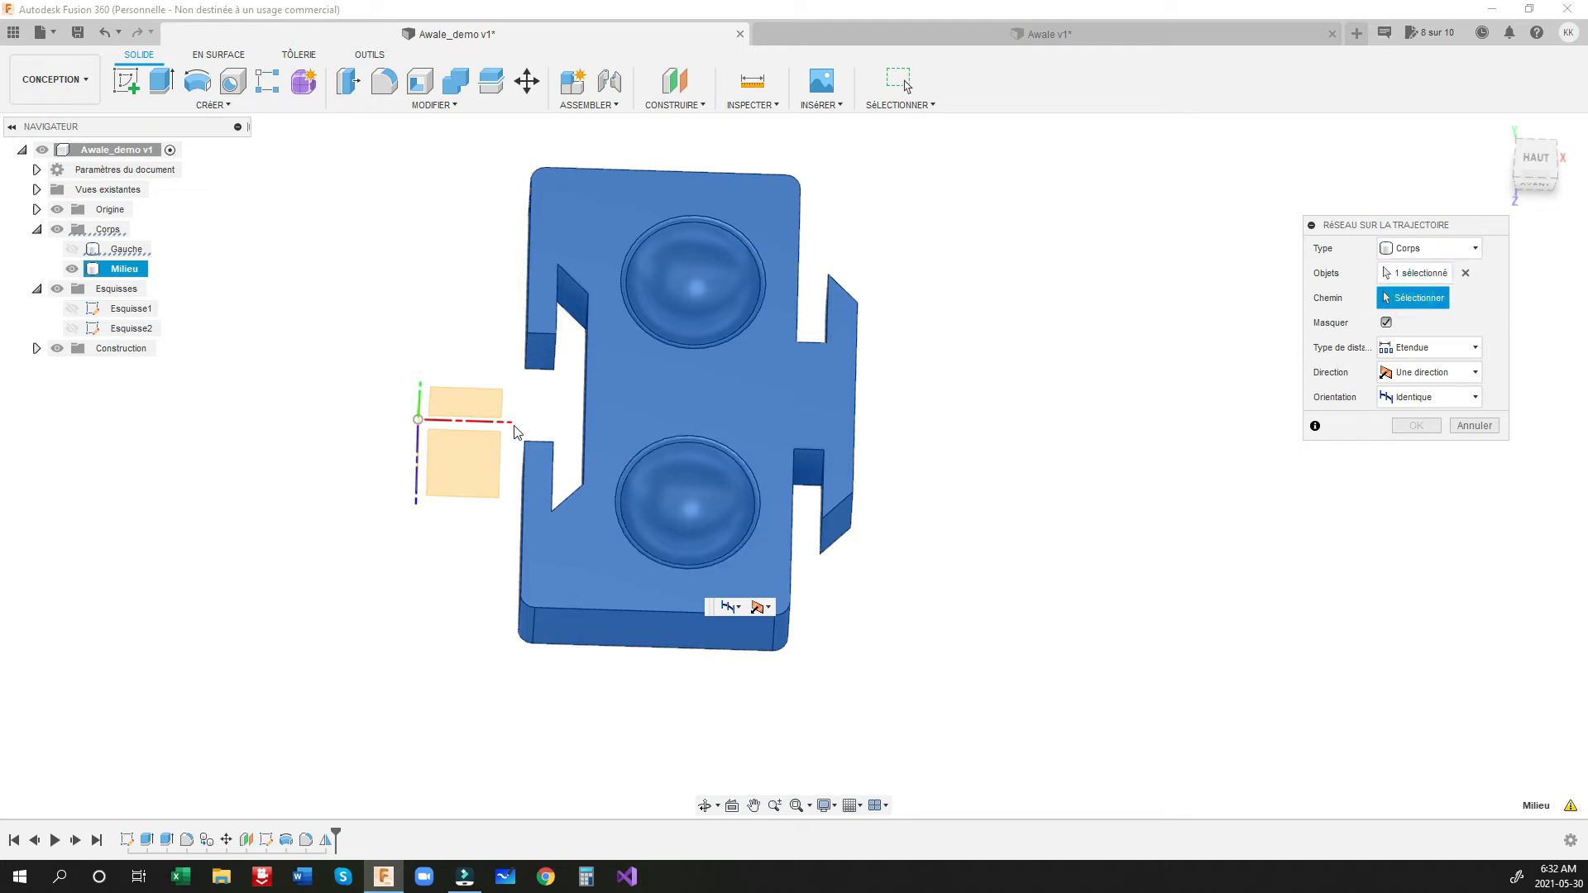
left_click(73, 329)
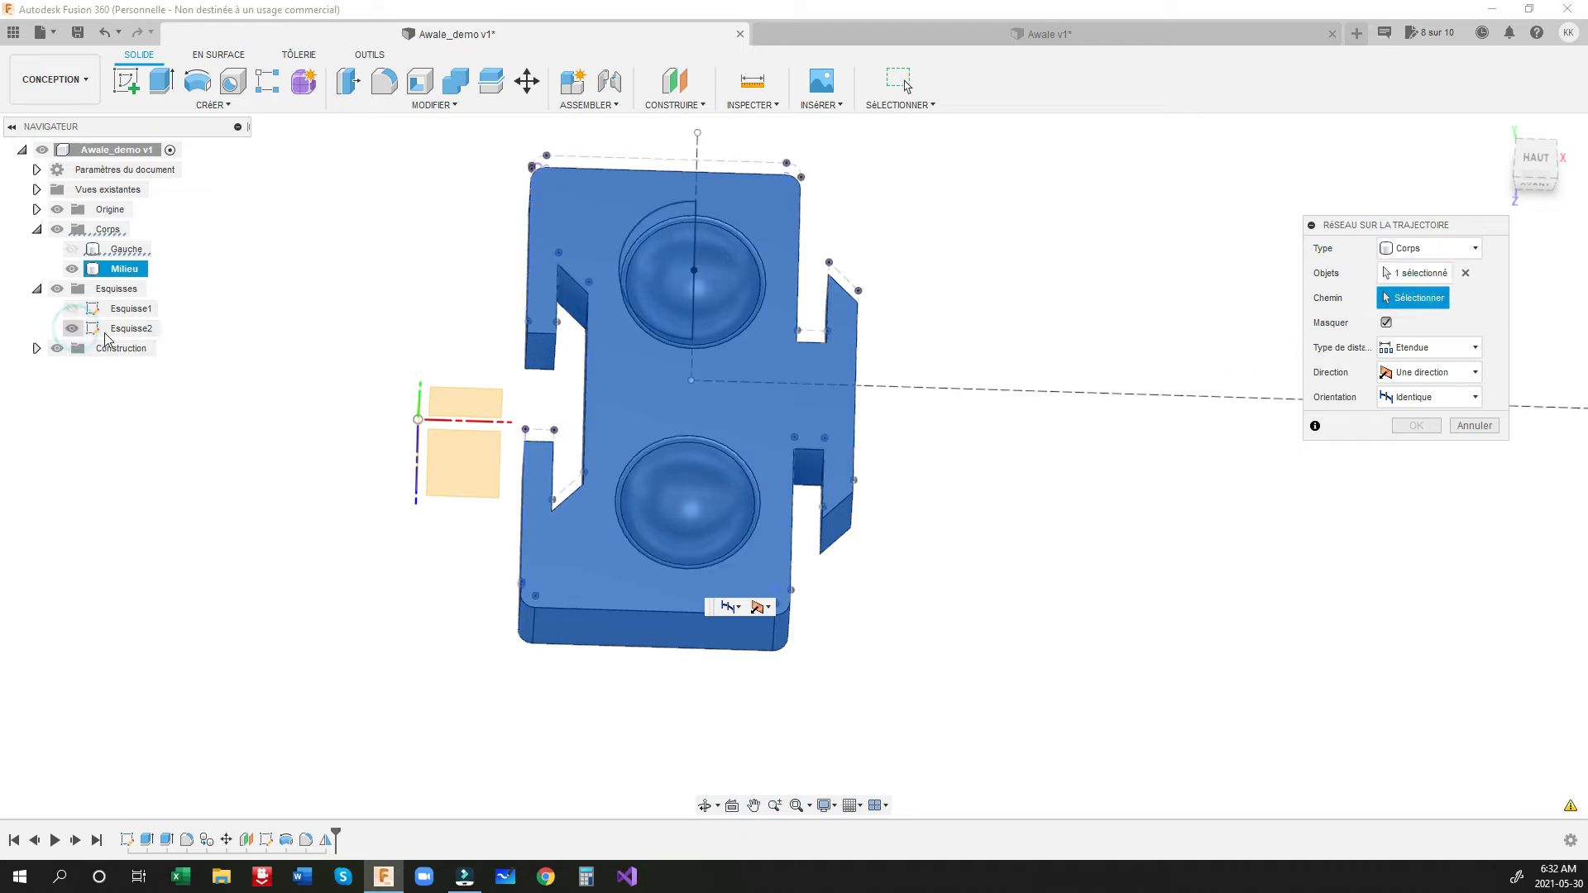
left_click(953, 396)
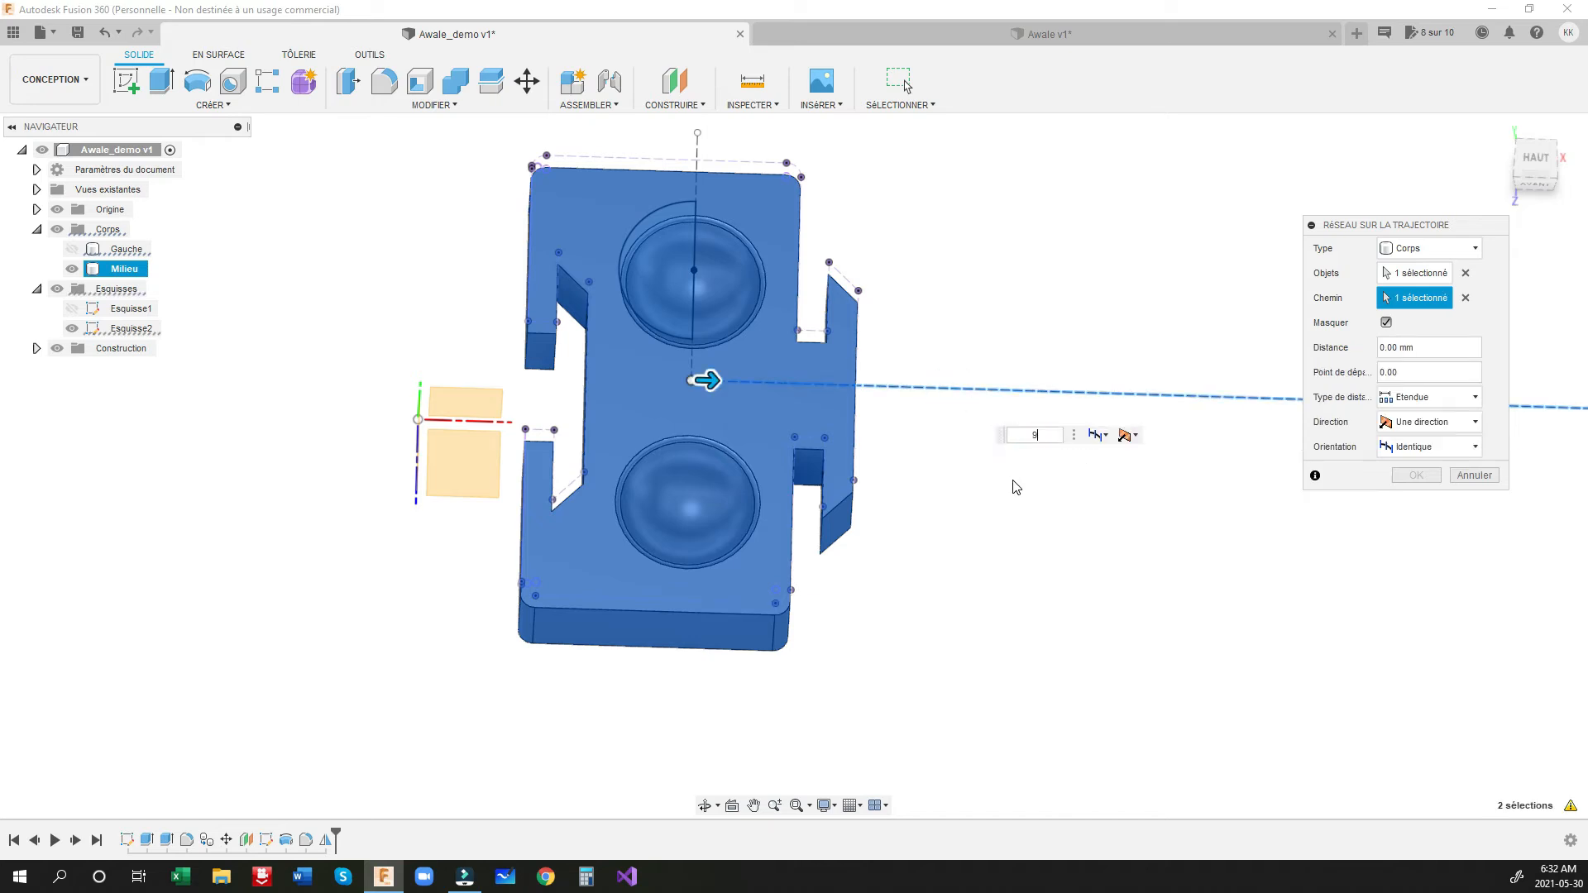
Step: Set the pattern distance to 90 * 5 mm and the quantity to 6, and complete the pattern
type("90")
key("Return")
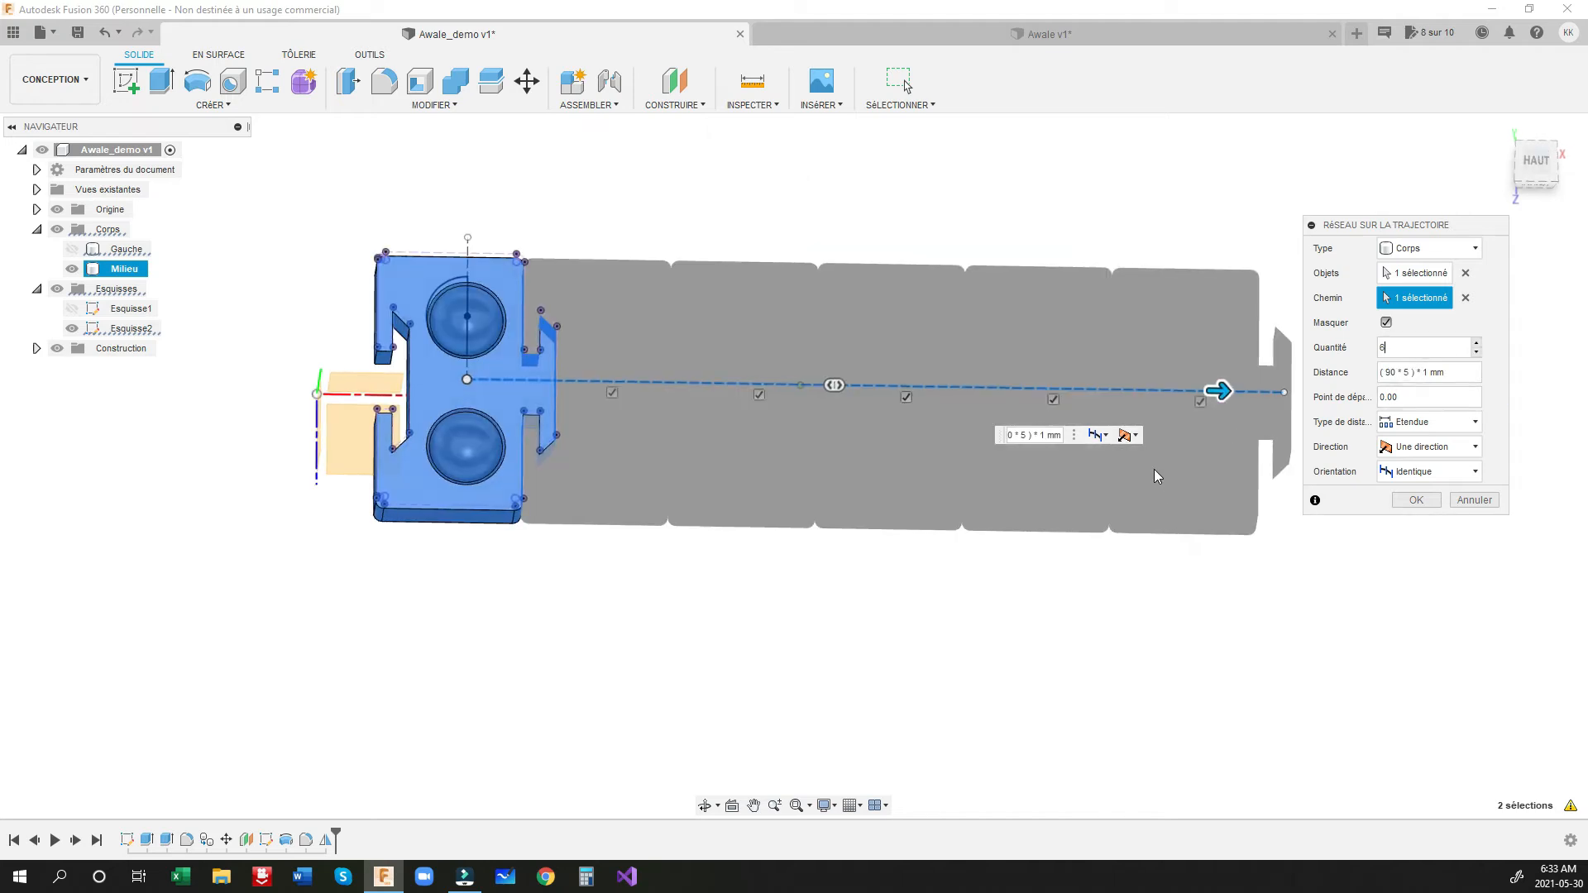
middle_click_drag(1152, 467, 1158, 434, "shift")
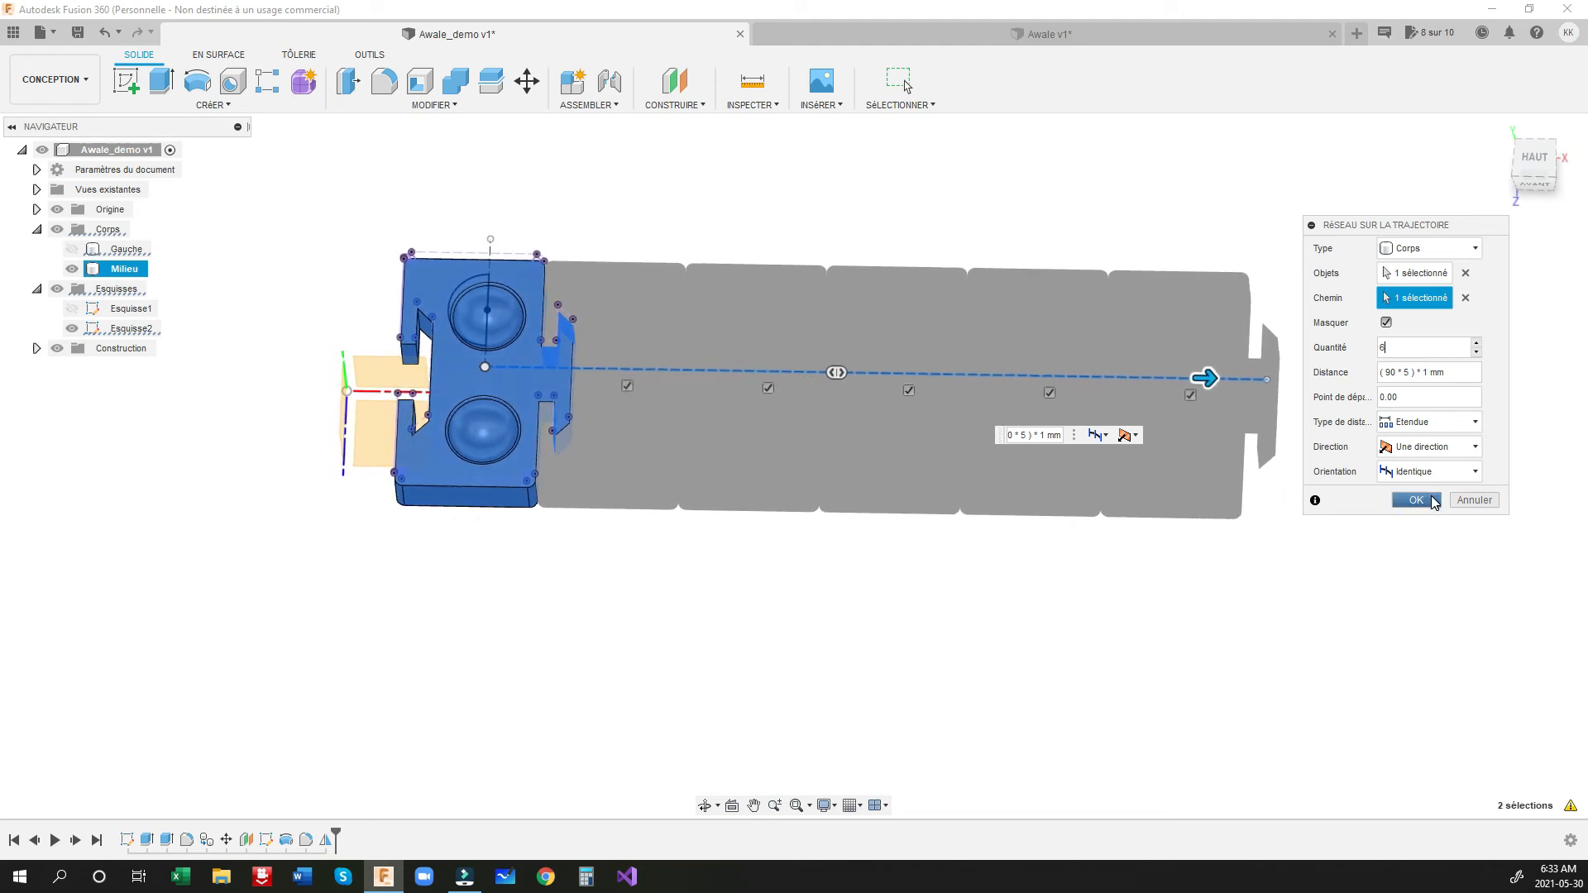
left_click(1416, 500)
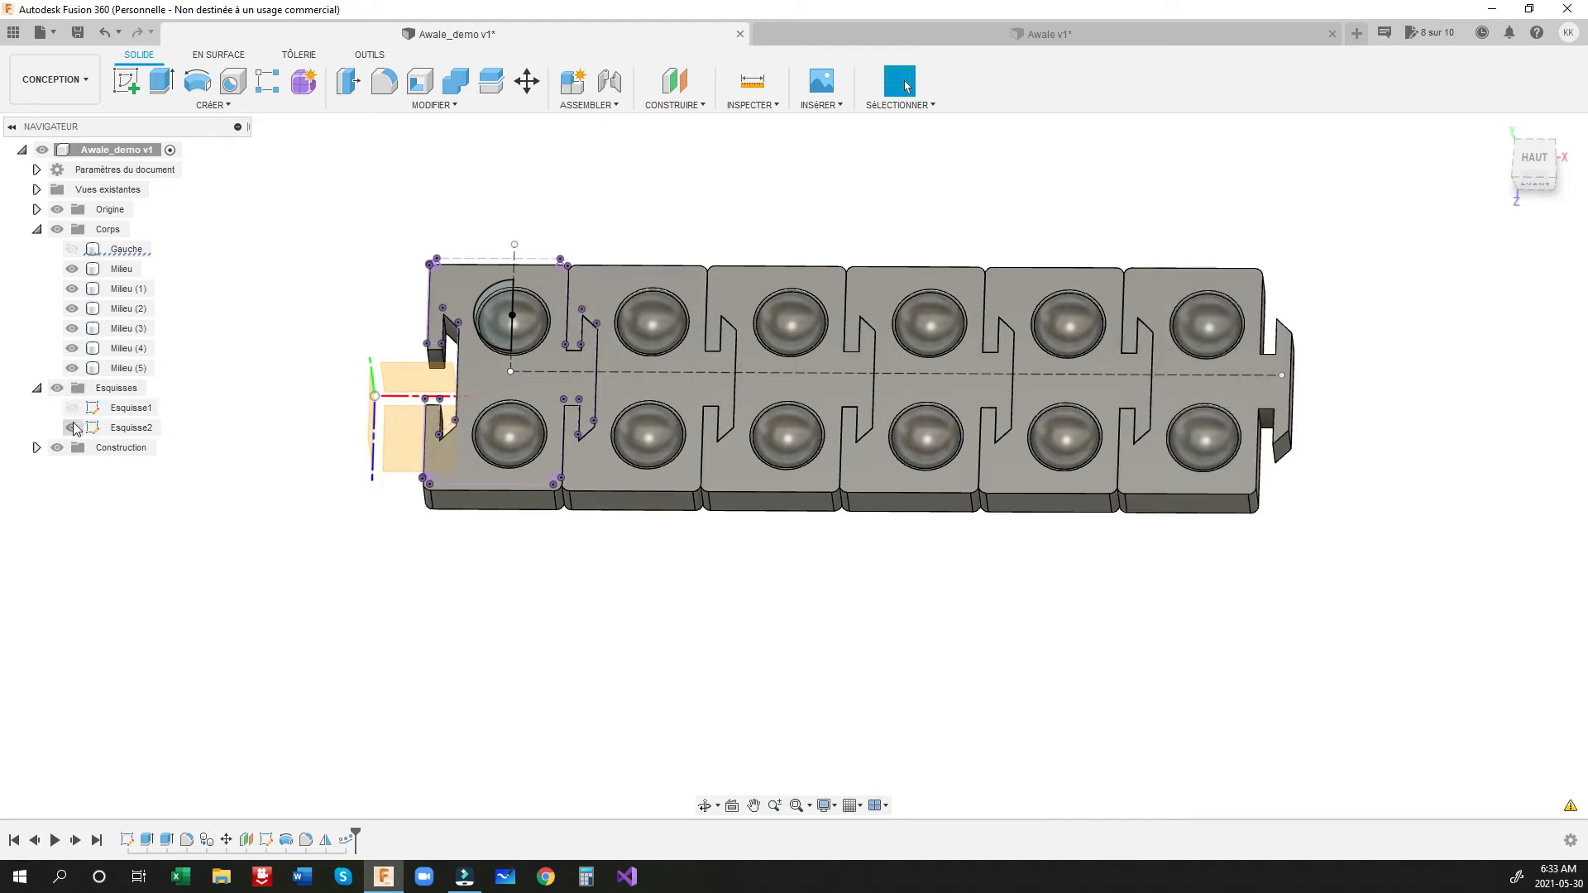
Step: Hide all sketches, show the Gauche body and start a new sketch on its upper face
left_click(71, 407)
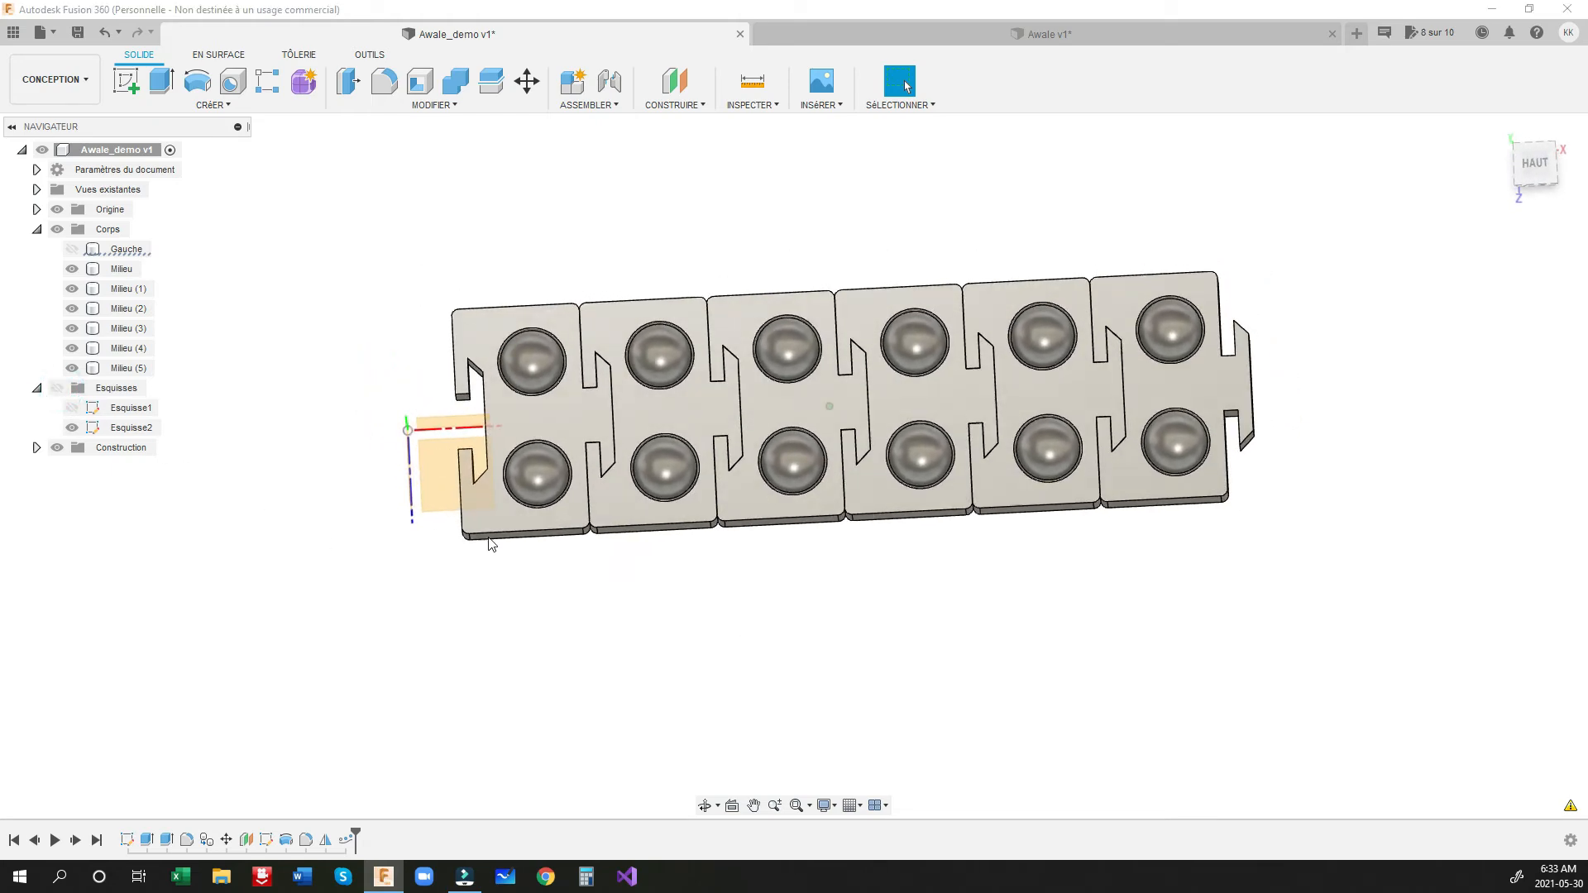
left_click(72, 248)
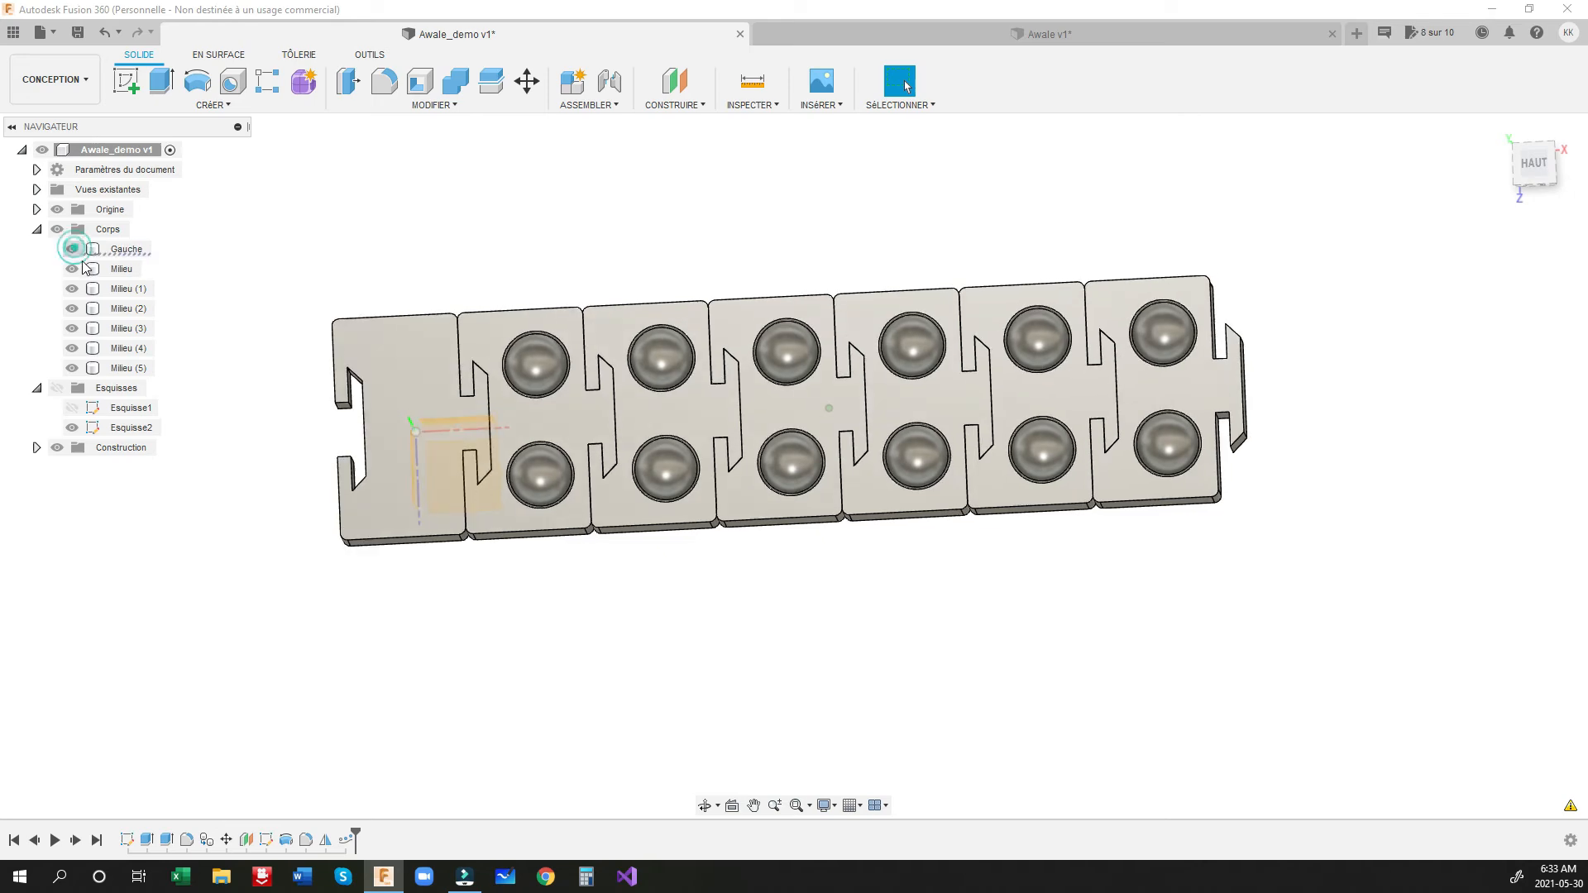
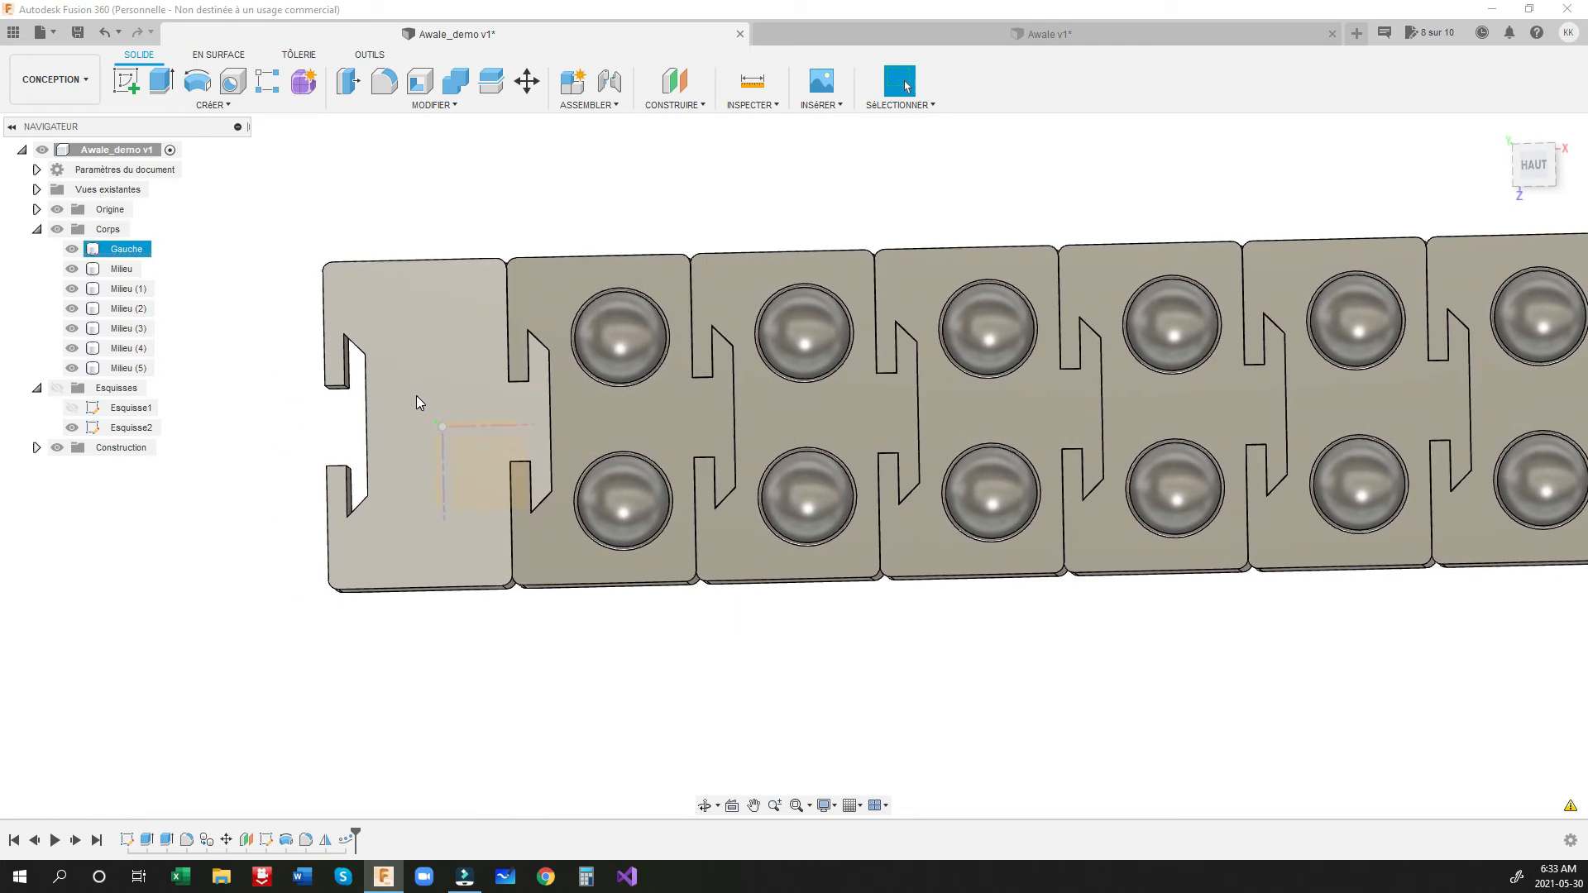
left_click(126, 80)
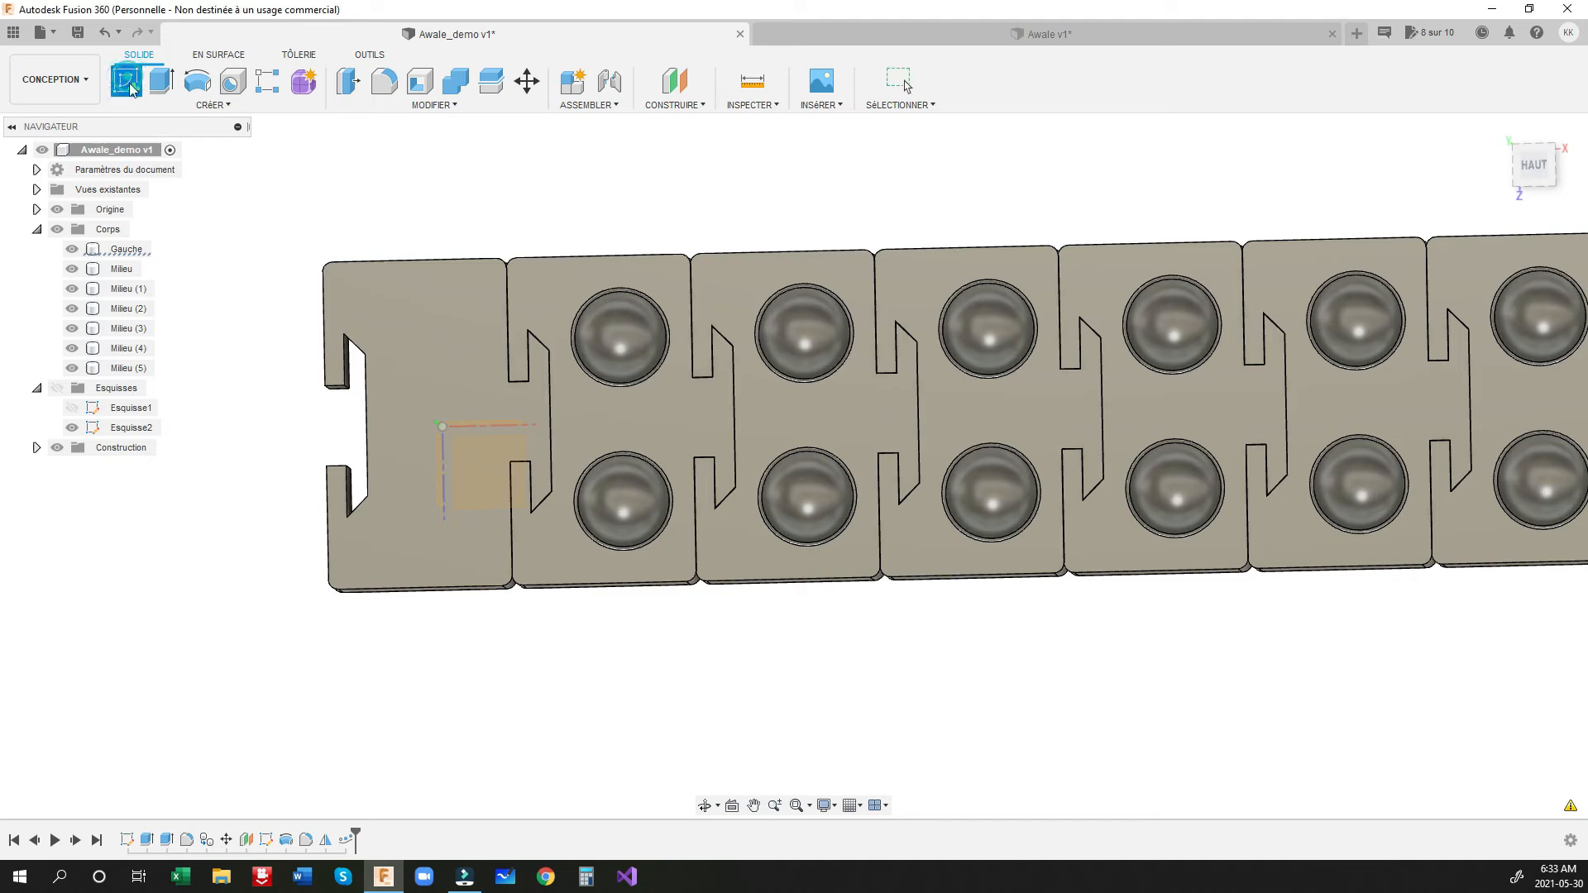
left_click(392, 357)
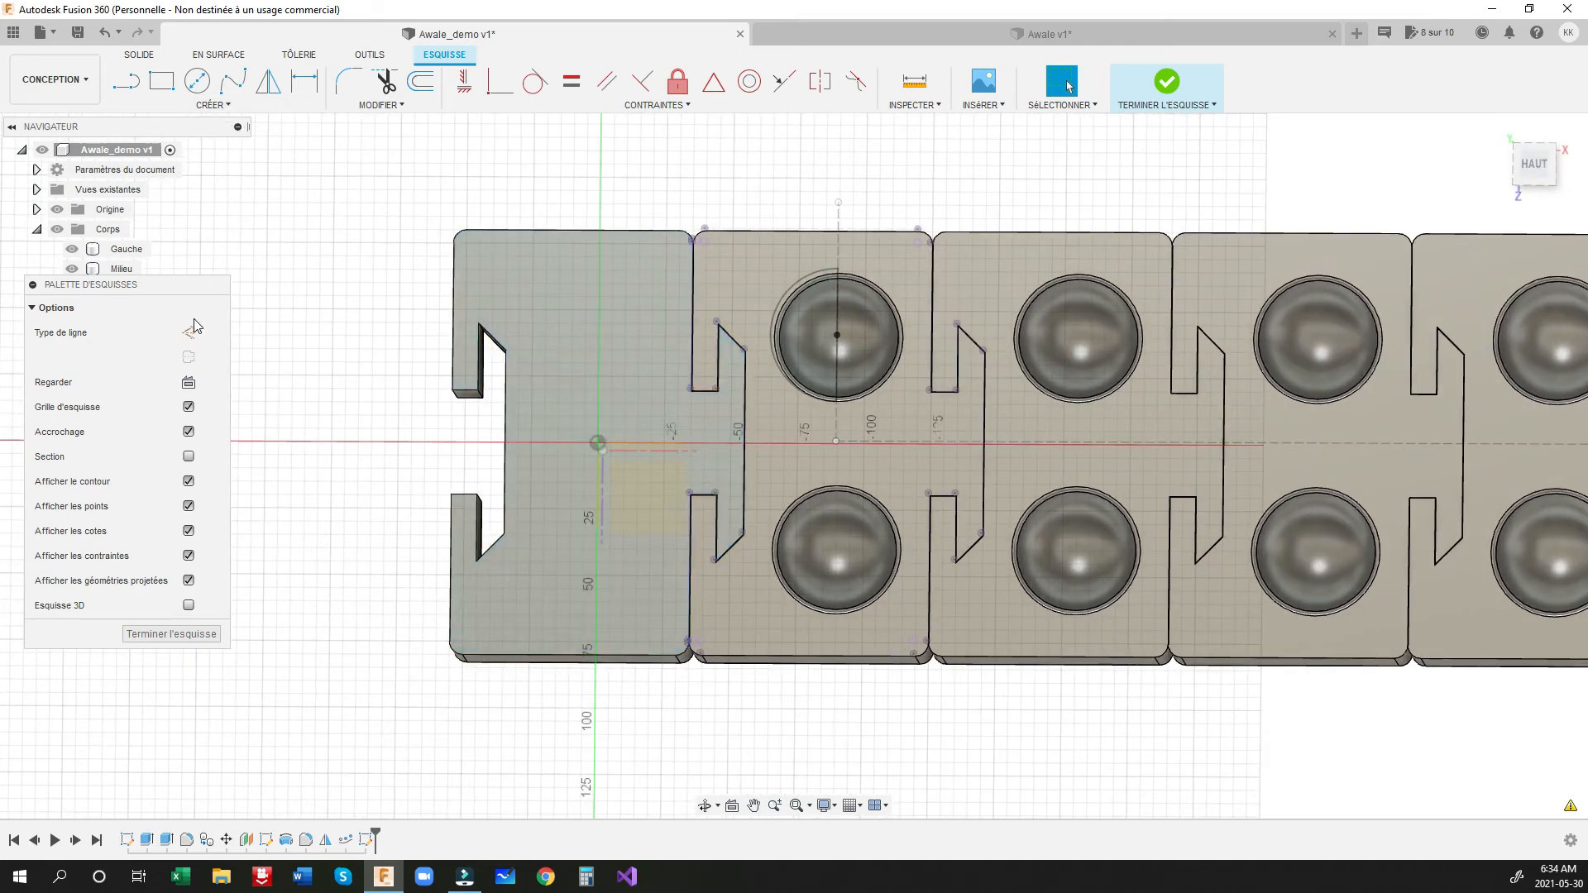
Step: Draw a center rectangle 40 mm wide and 80 mm high on the sketch origin
left_click(216, 105)
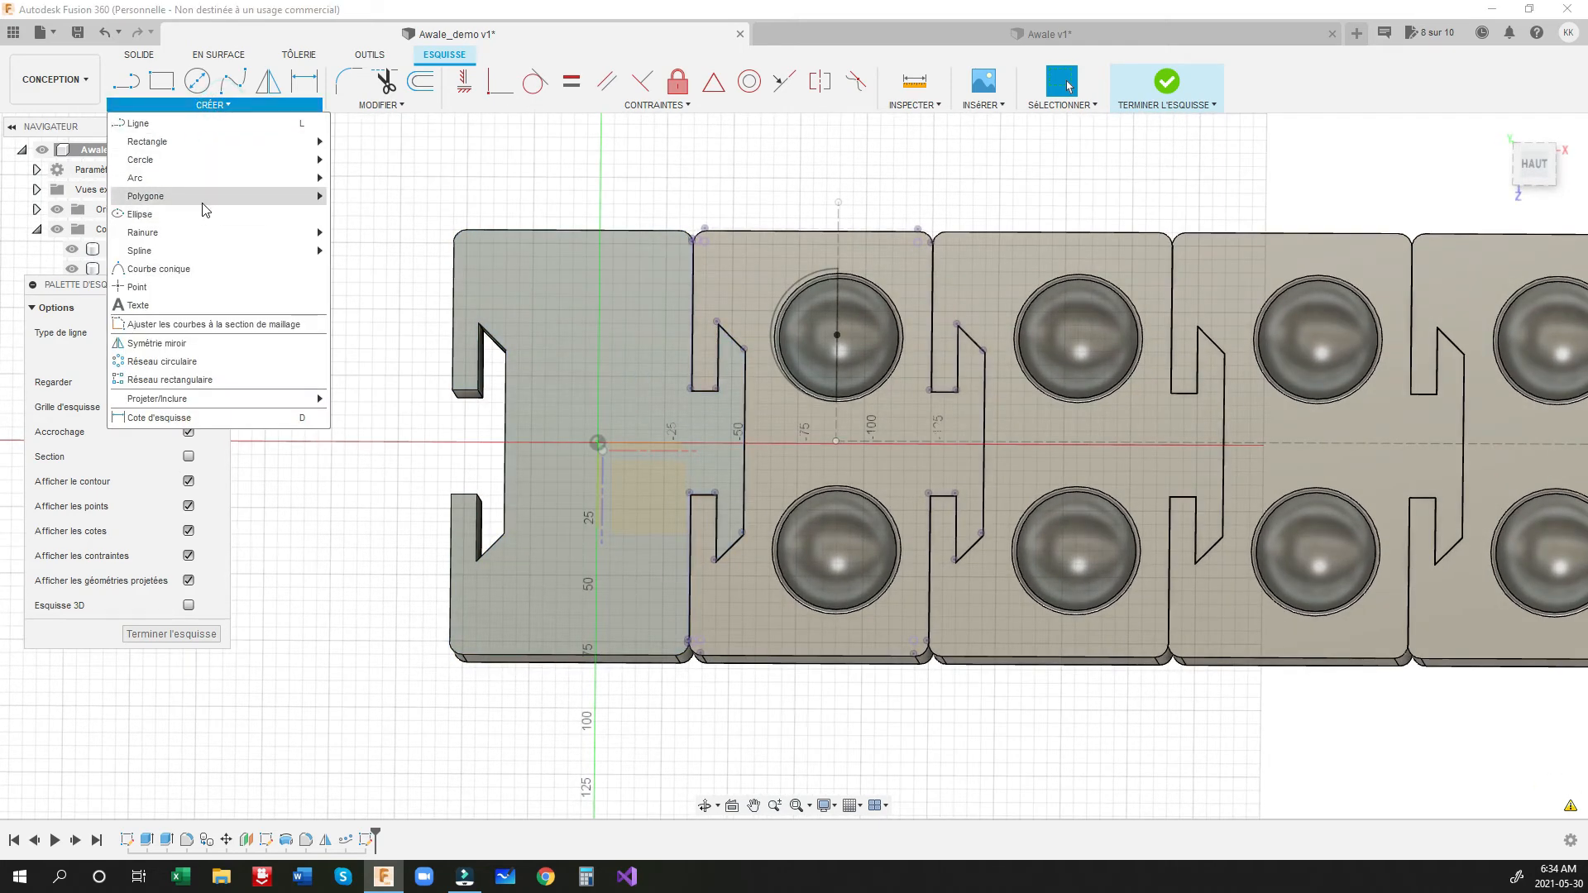
mouse_move(281, 142)
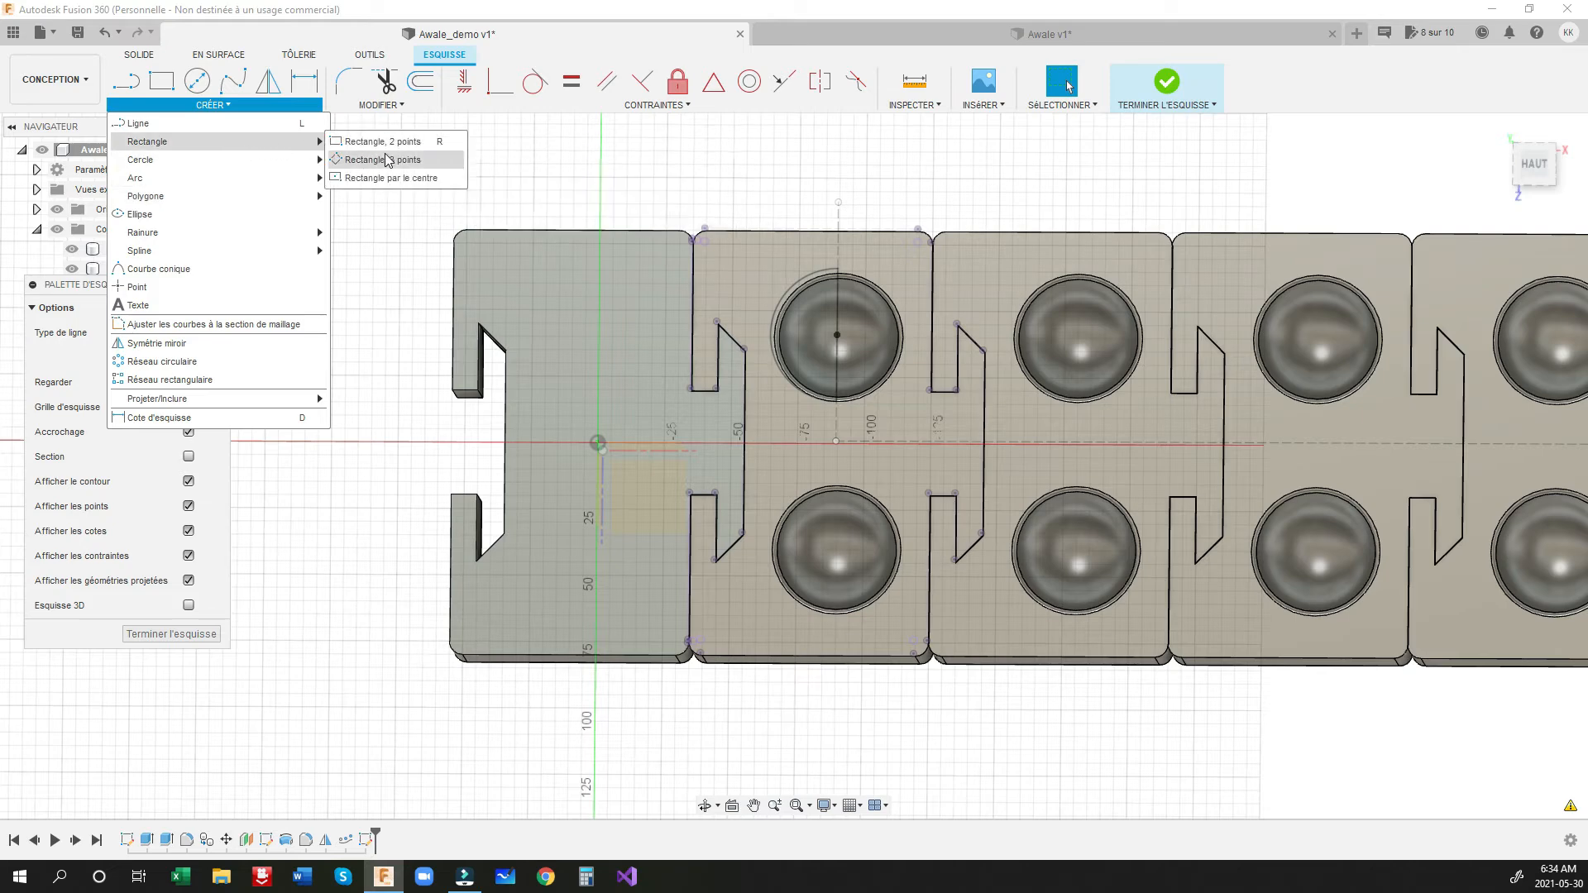
left_click(398, 180)
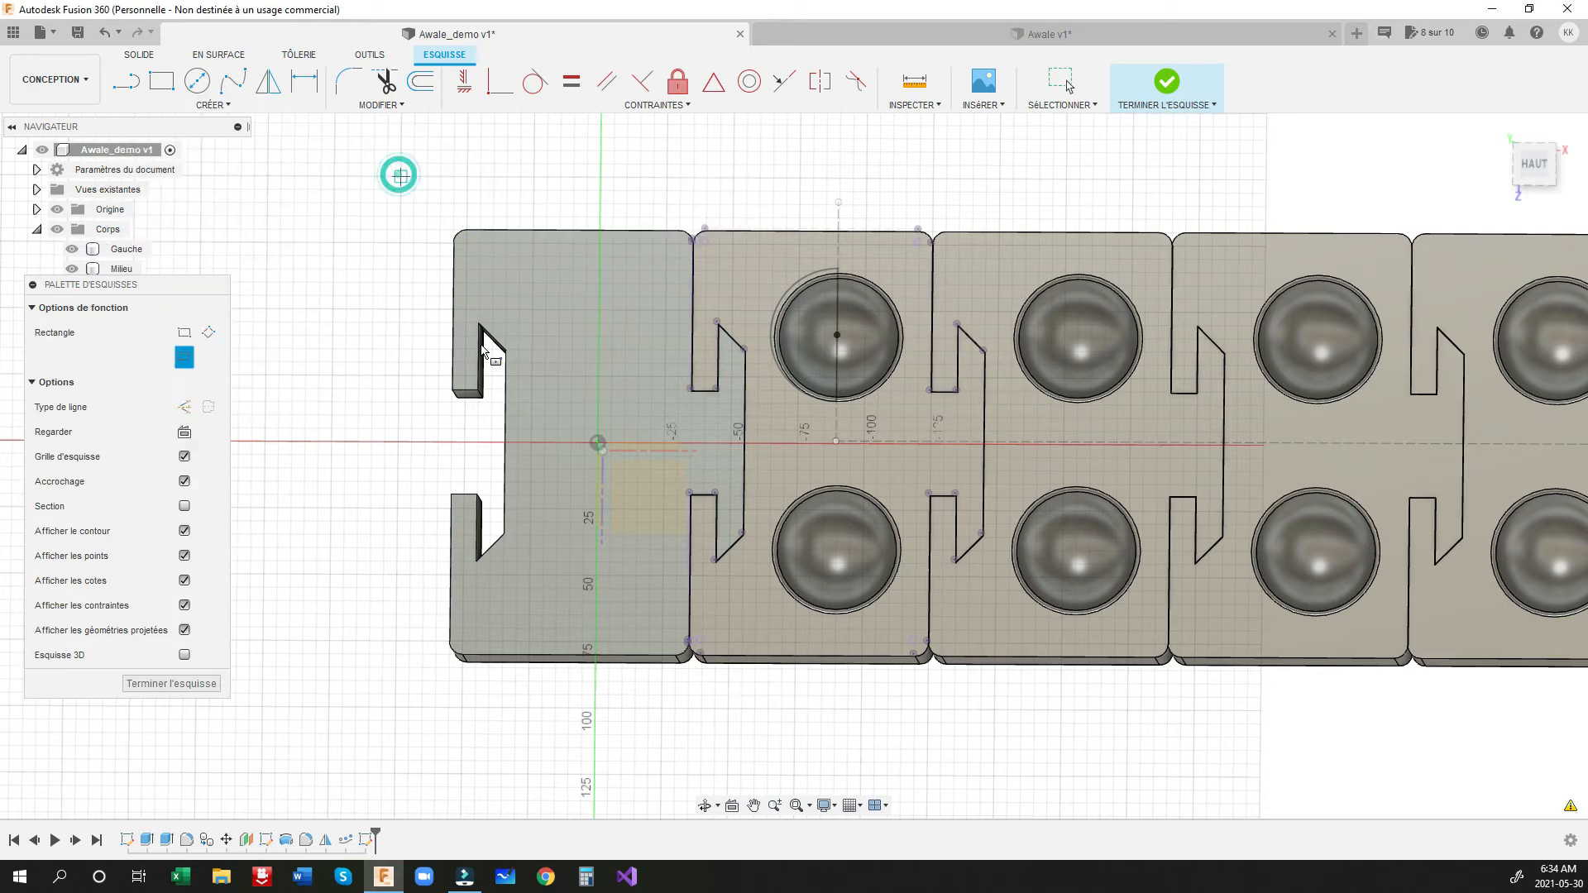
left_click(588, 431)
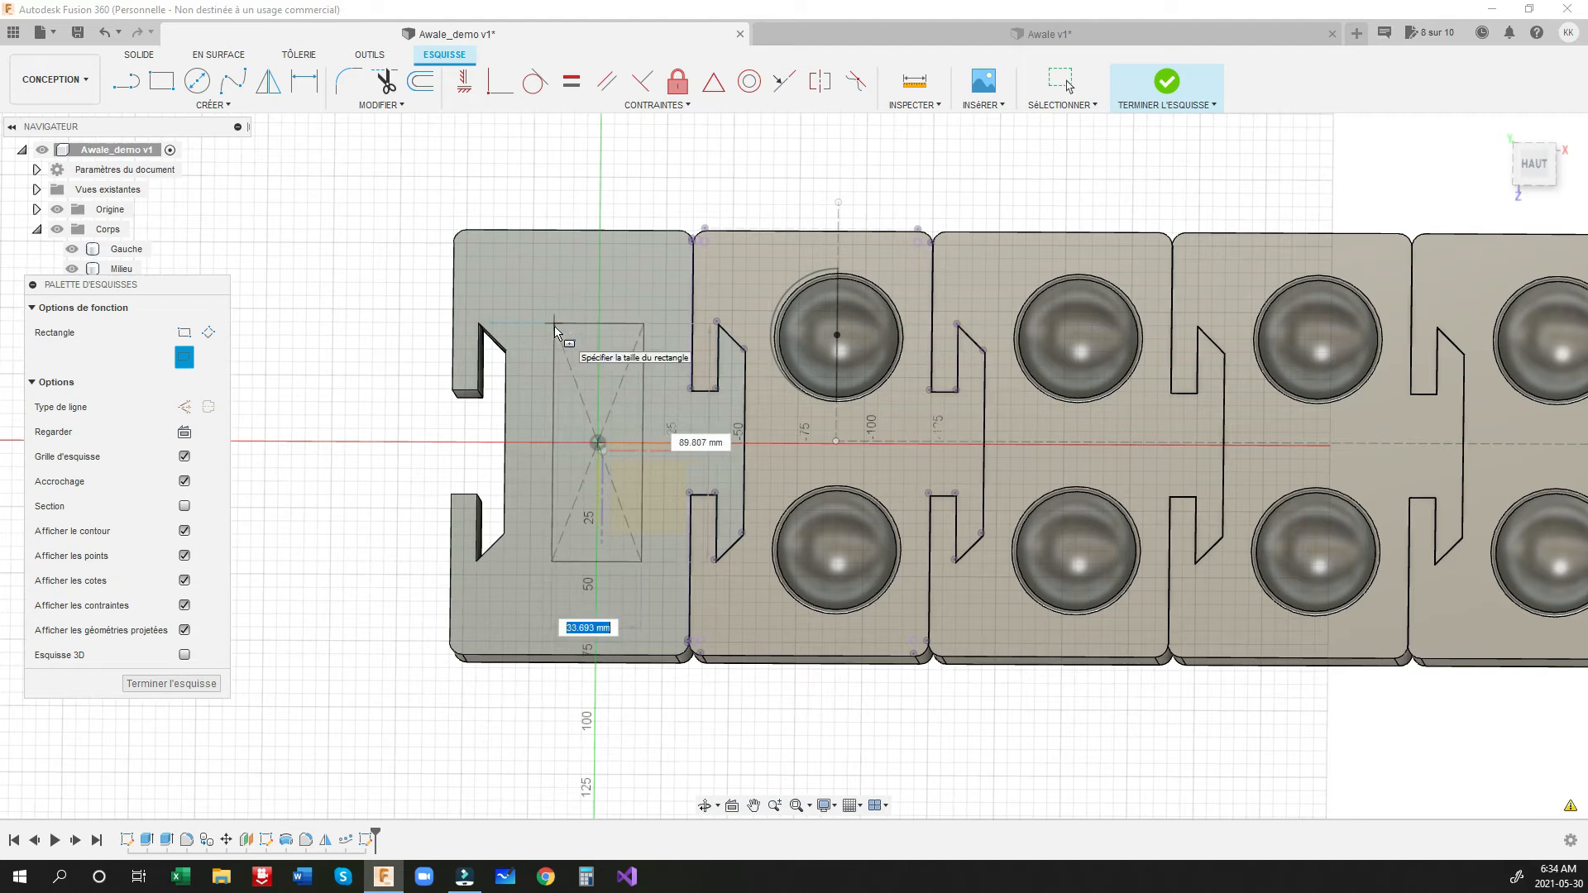
type("40")
key("Tab")
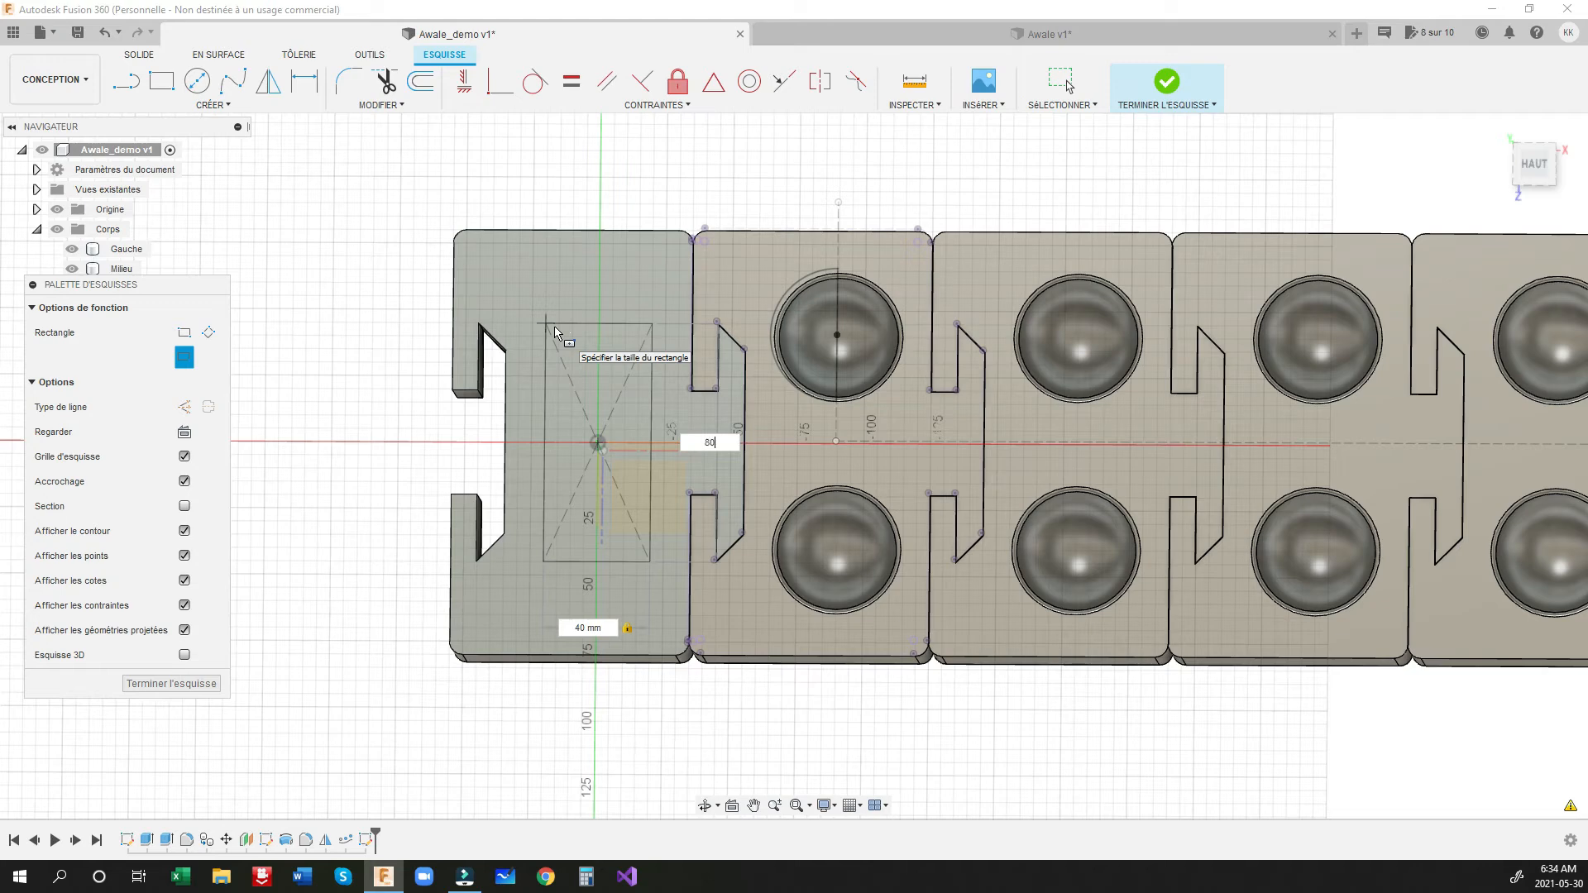
type("80")
key("Tab")
key("Return")
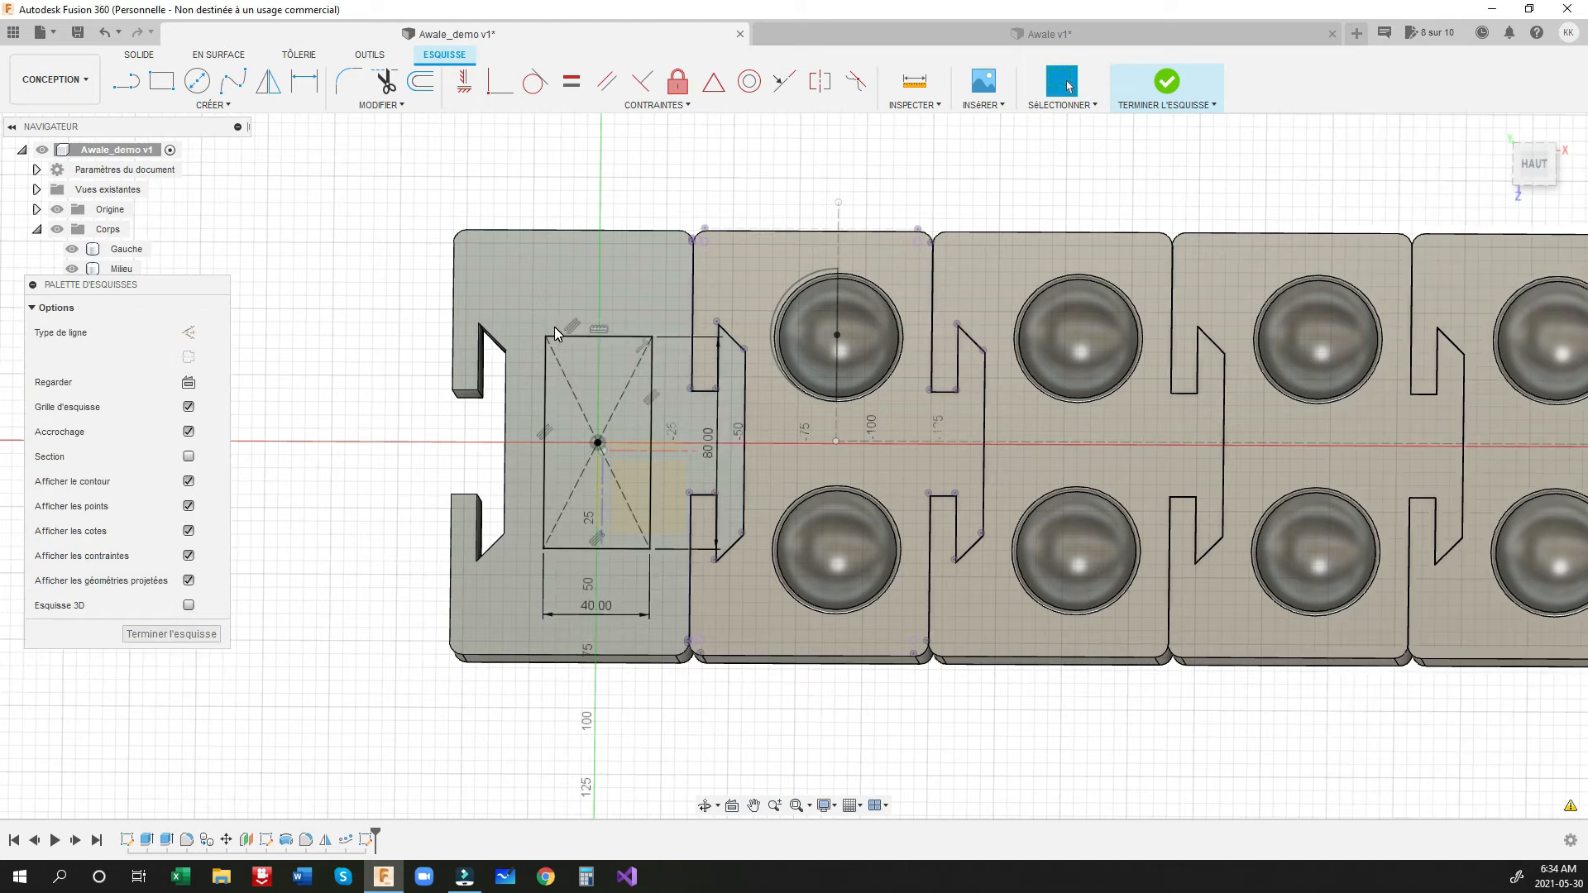
Step: Cap both short ends of the rectangle with outward semicircular arcs and draw a vertical centre line joining the arcs' midpoints
left_click(126, 80)
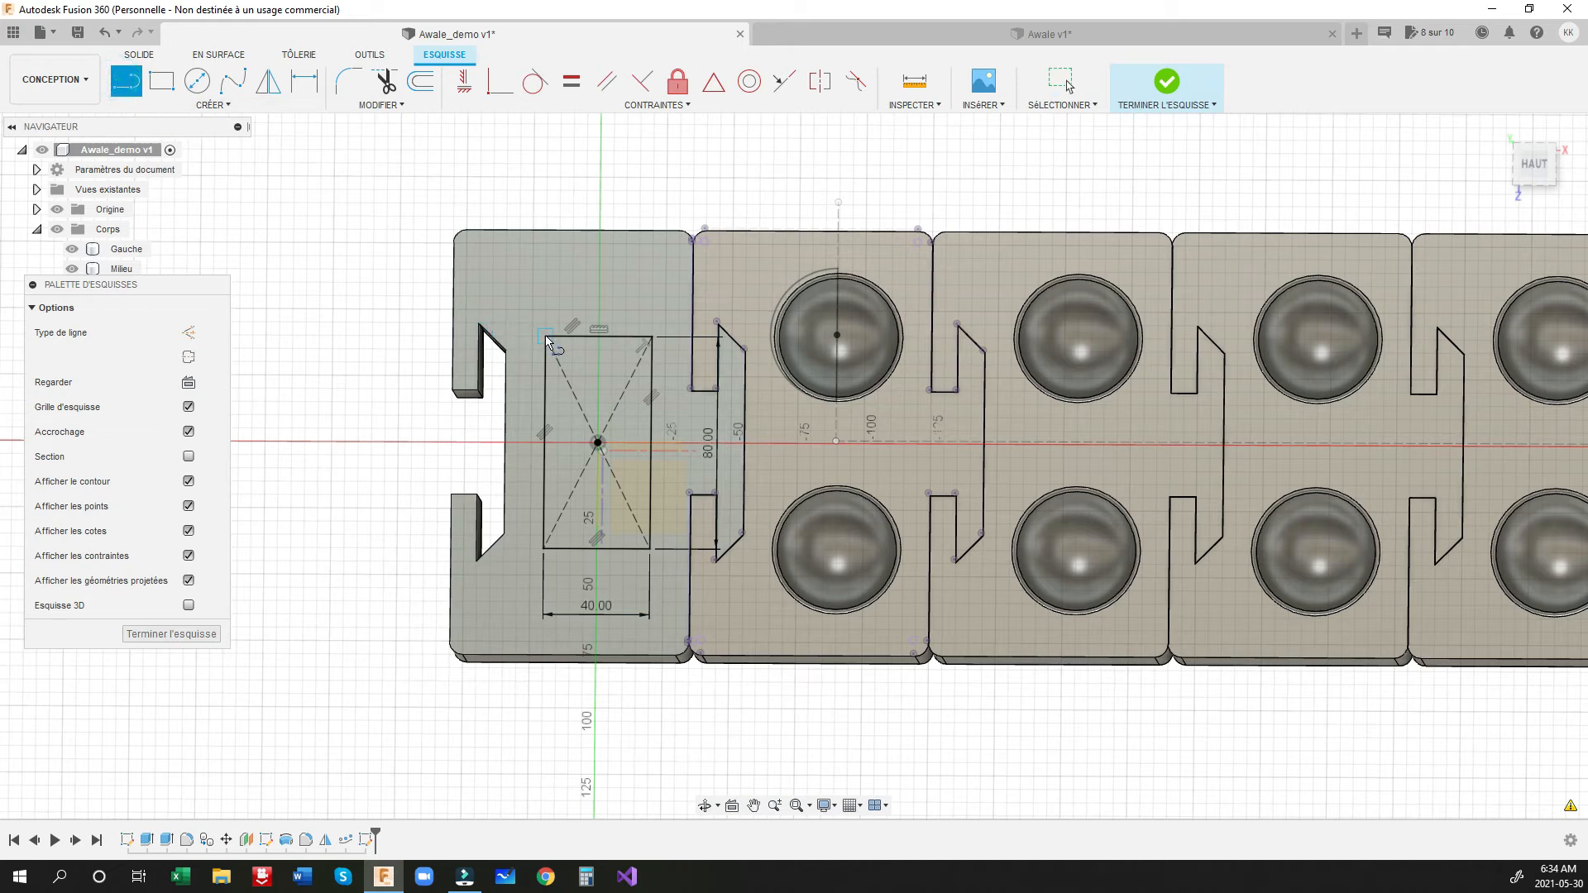
left_click_drag(545, 339, 653, 339)
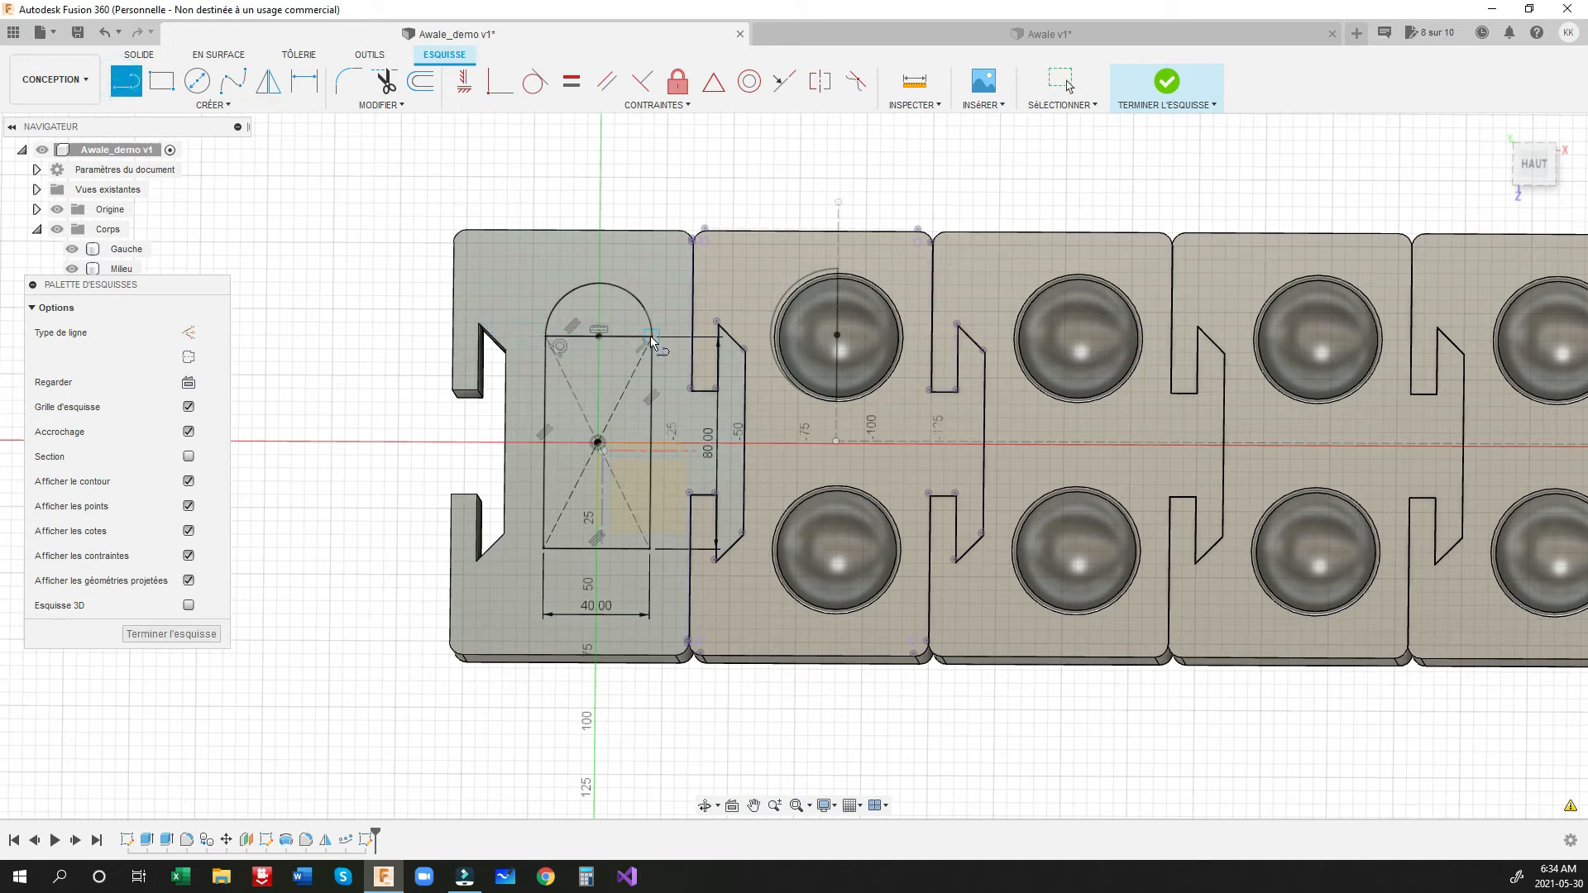
left_click_drag(541, 552, 652, 560)
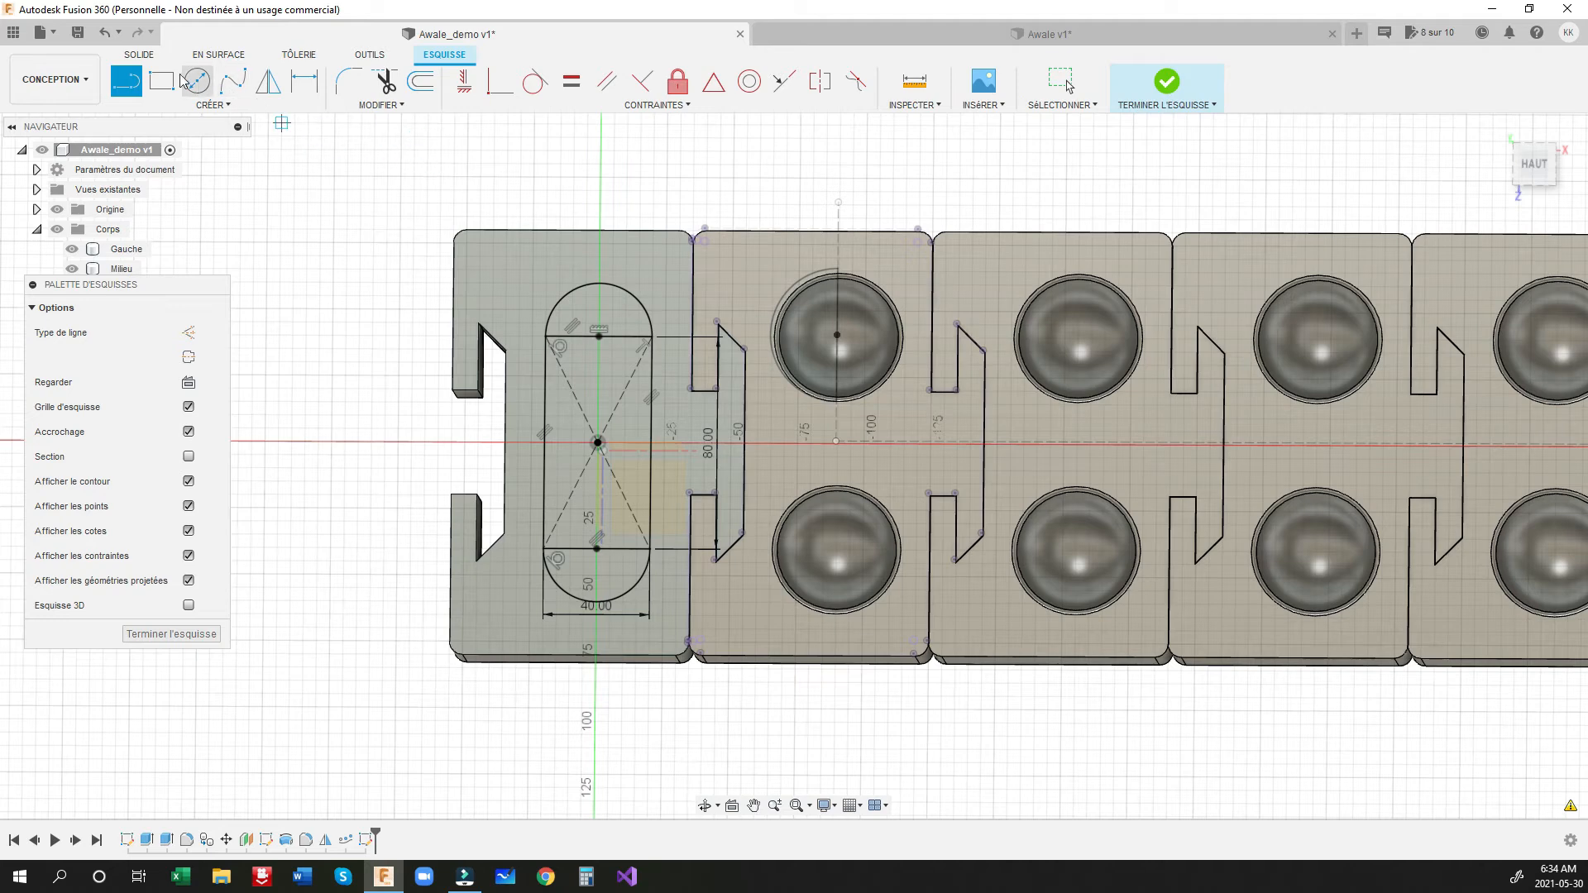
left_click(600, 285)
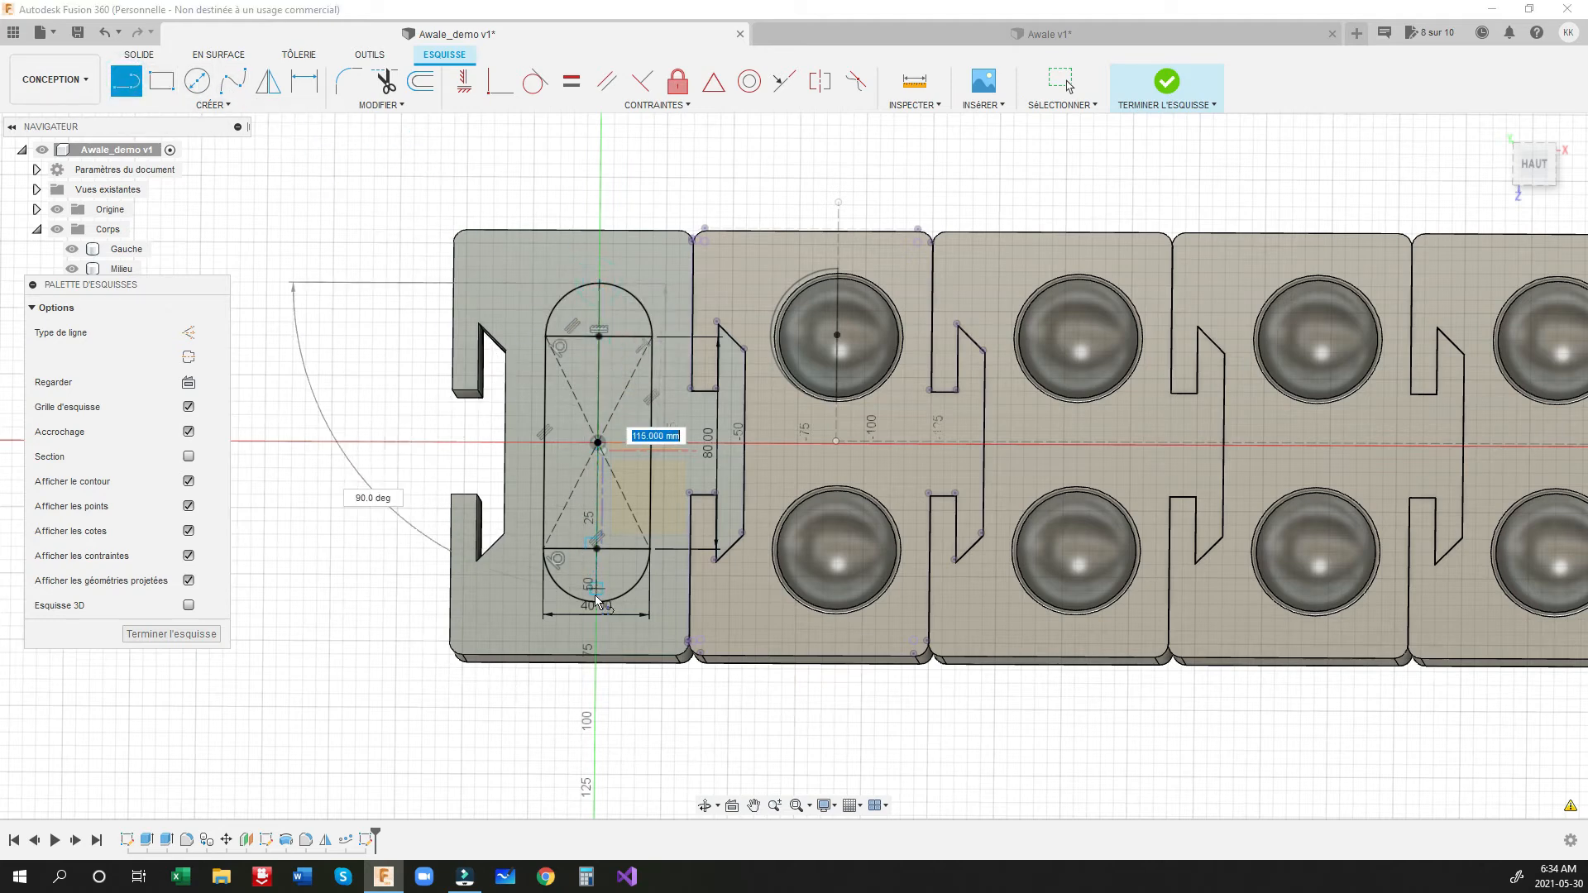
key("Escape")
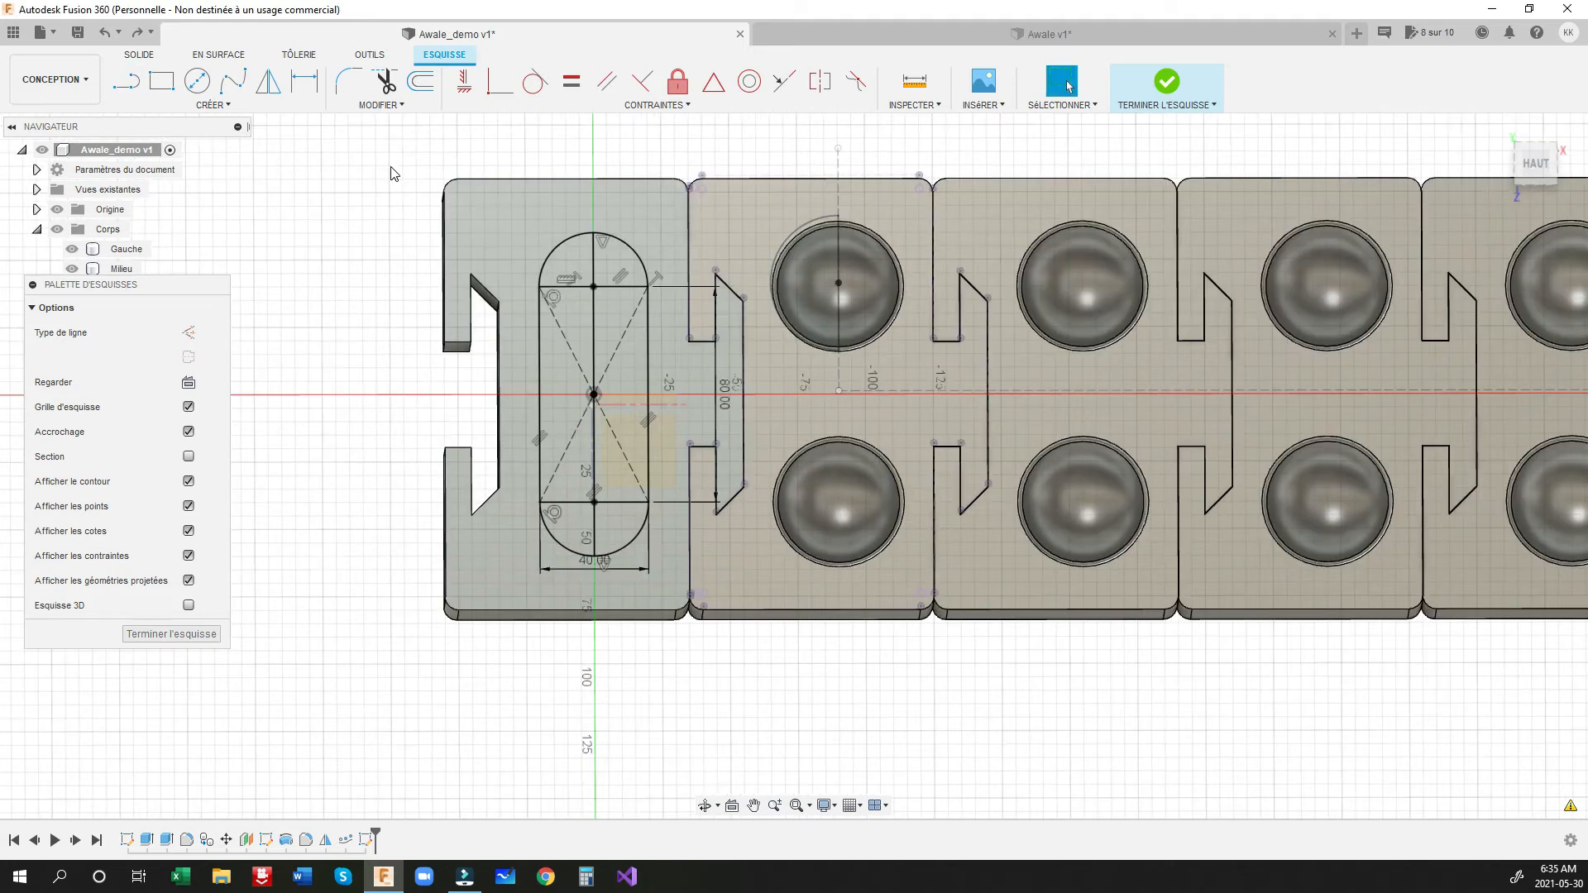
Step: Split the upper and lower arcs at the vertical centre line with the Break (Couper) tool
left_click(381, 105)
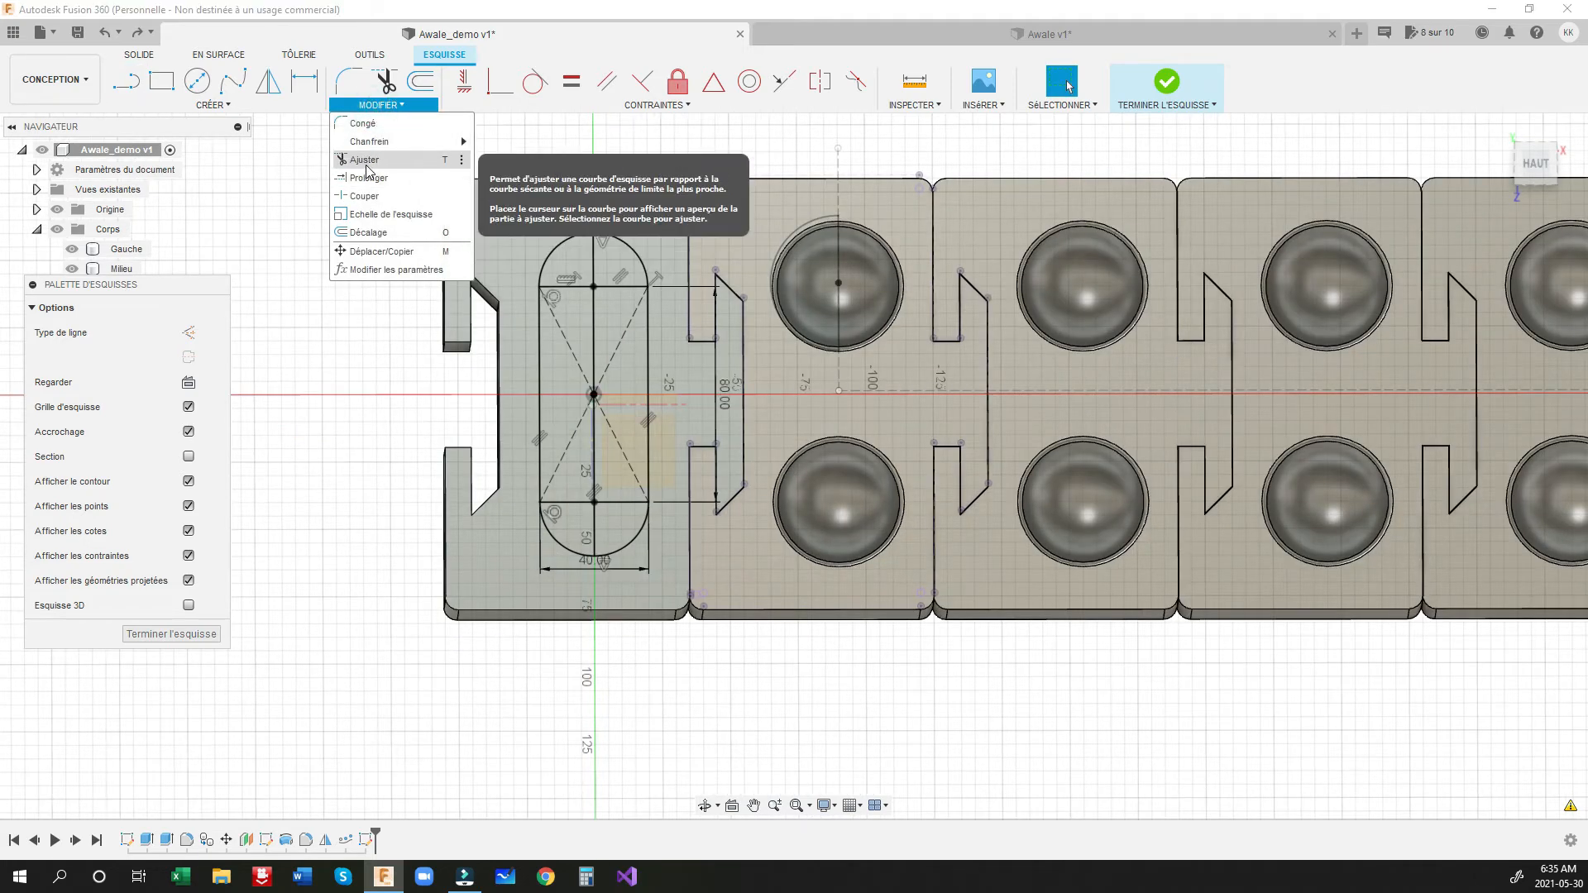
left_click(365, 196)
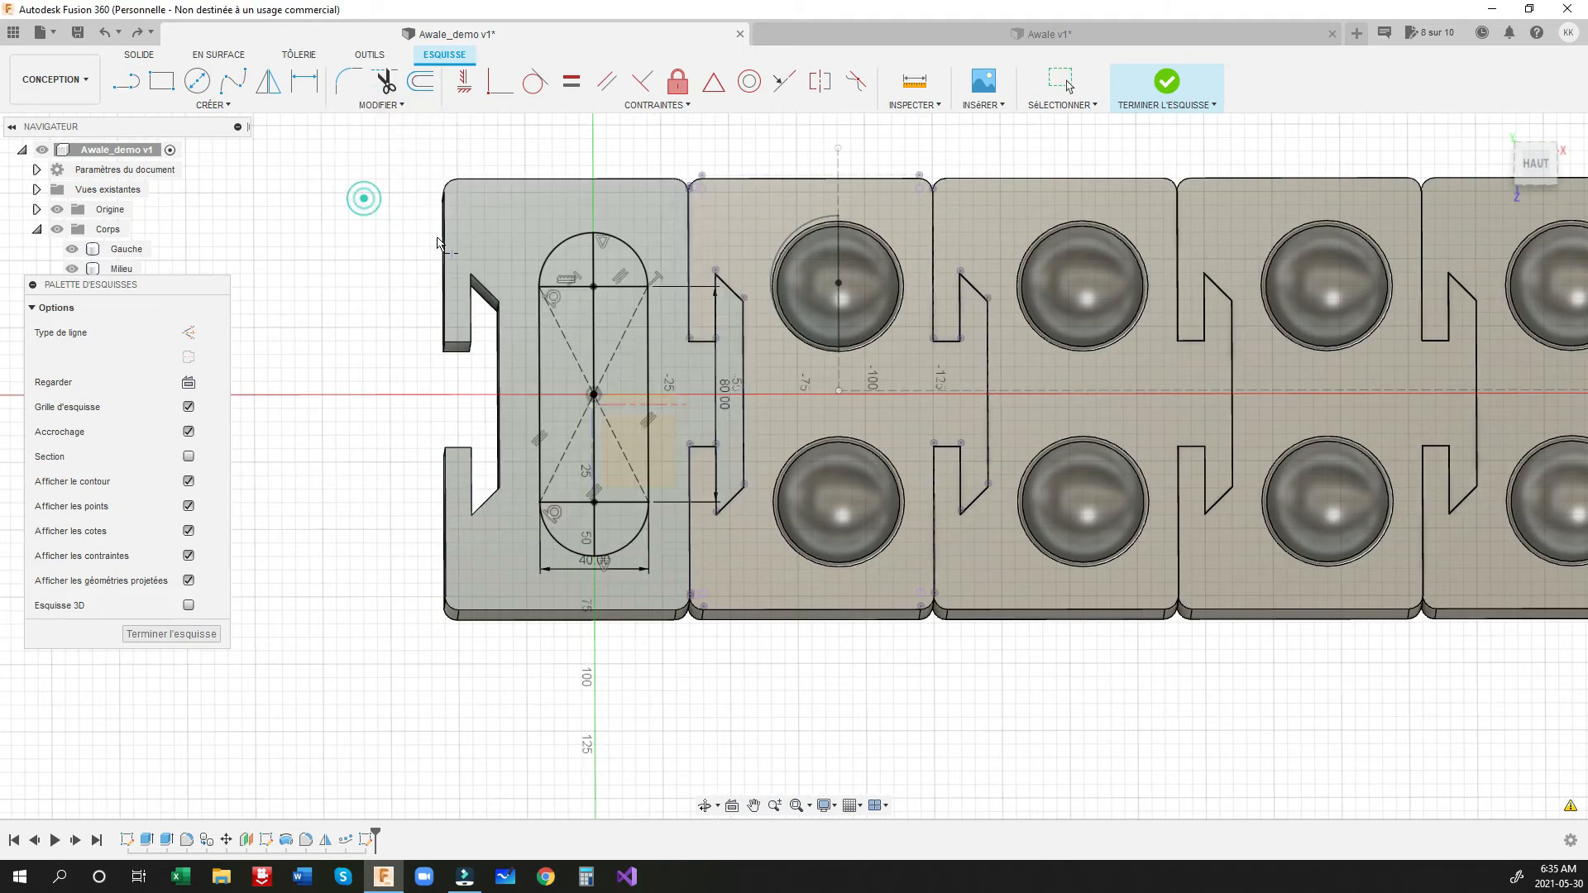
left_click(612, 236)
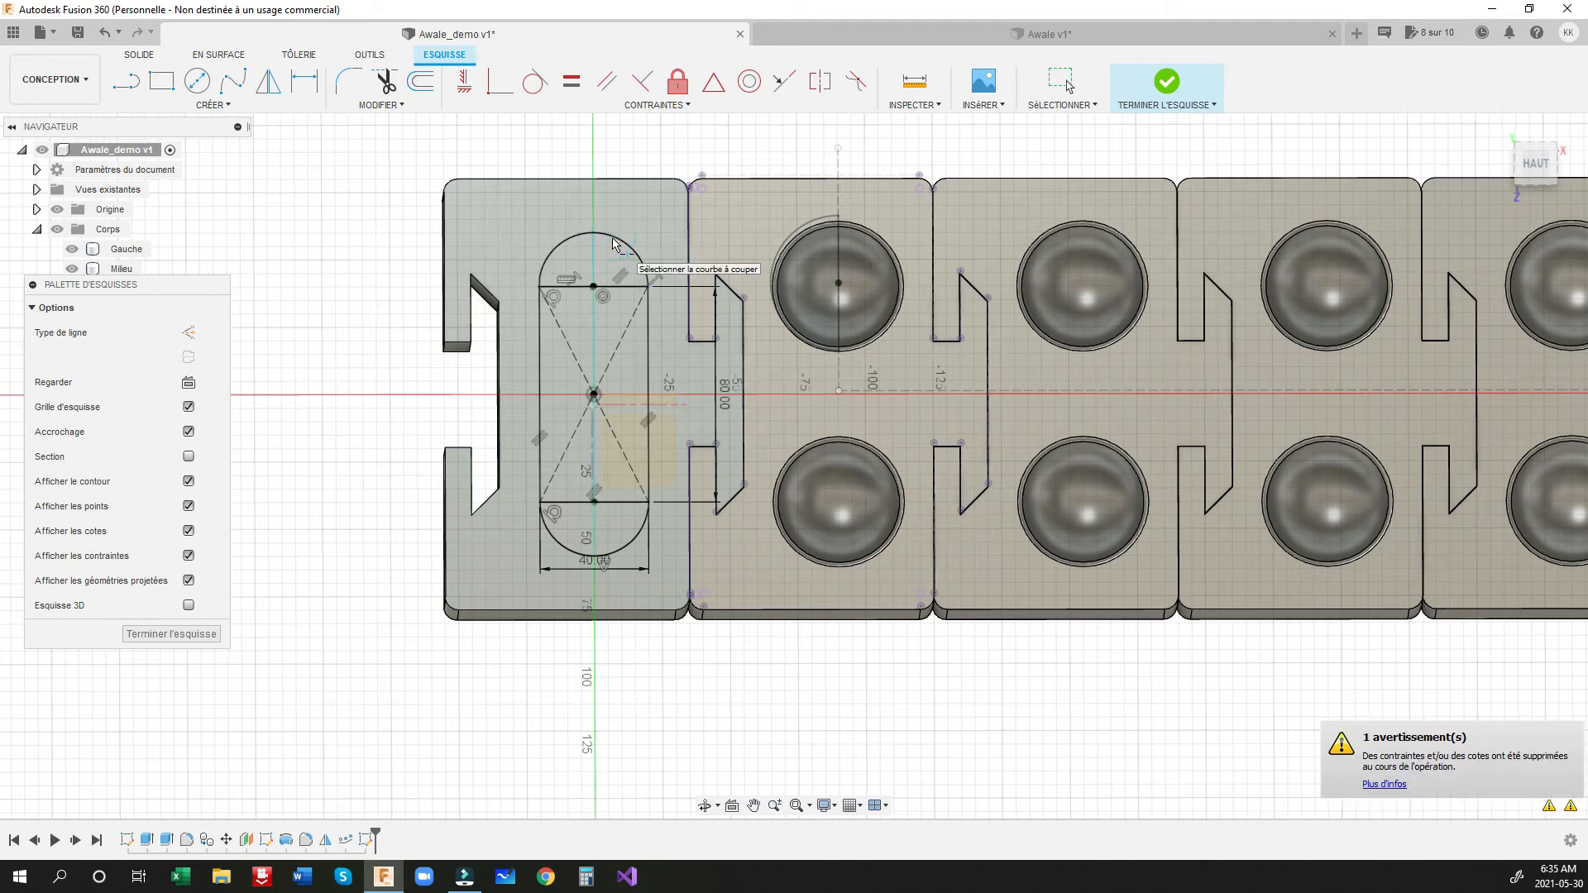
left_click(615, 556)
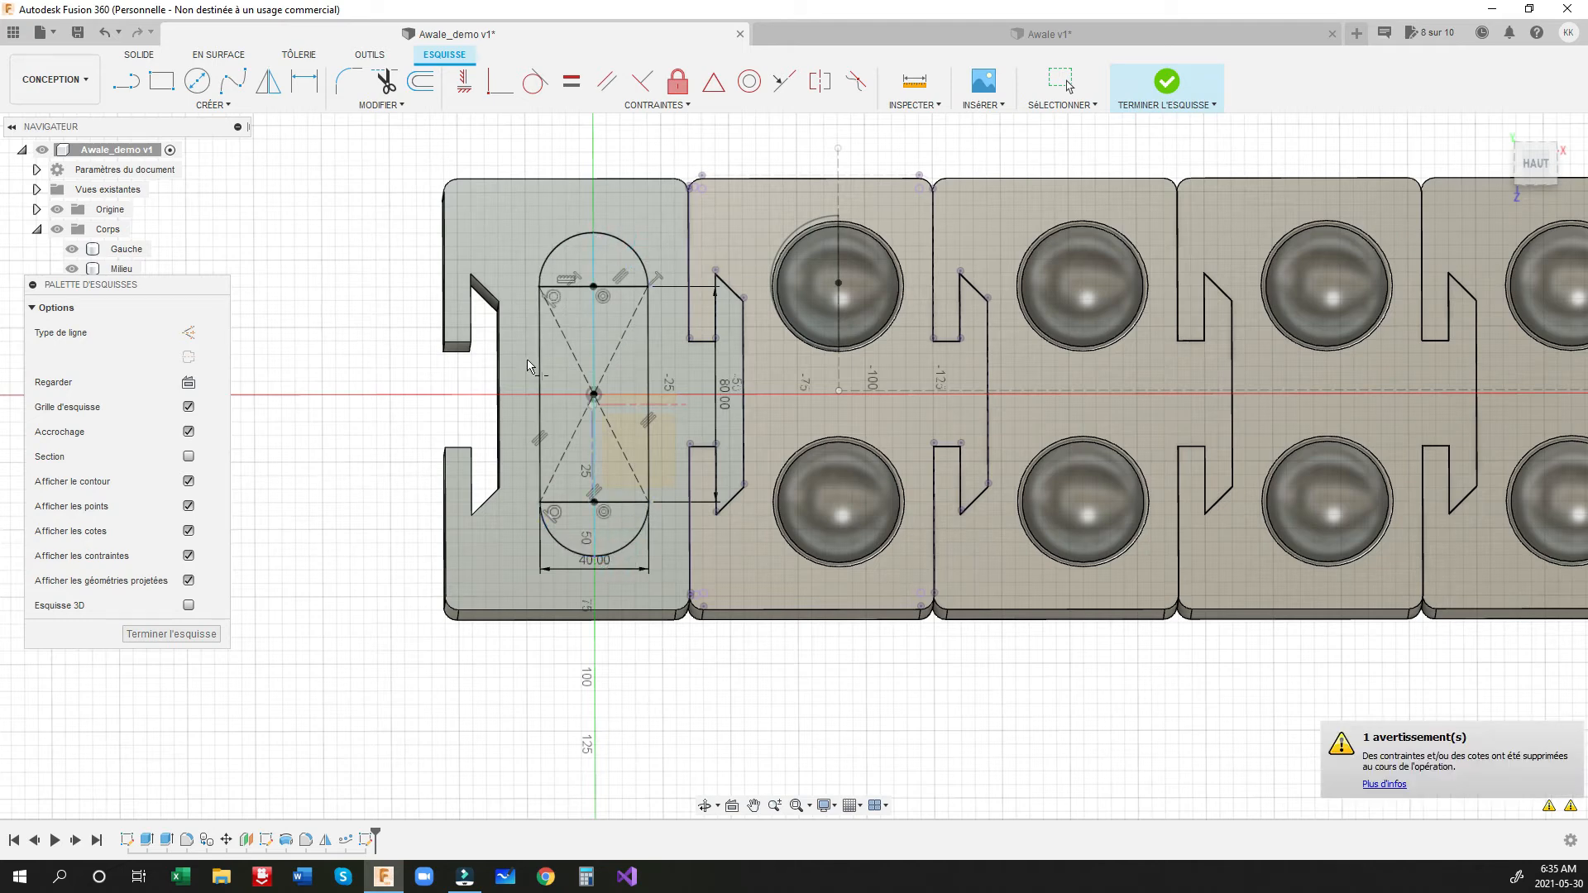
key("Escape")
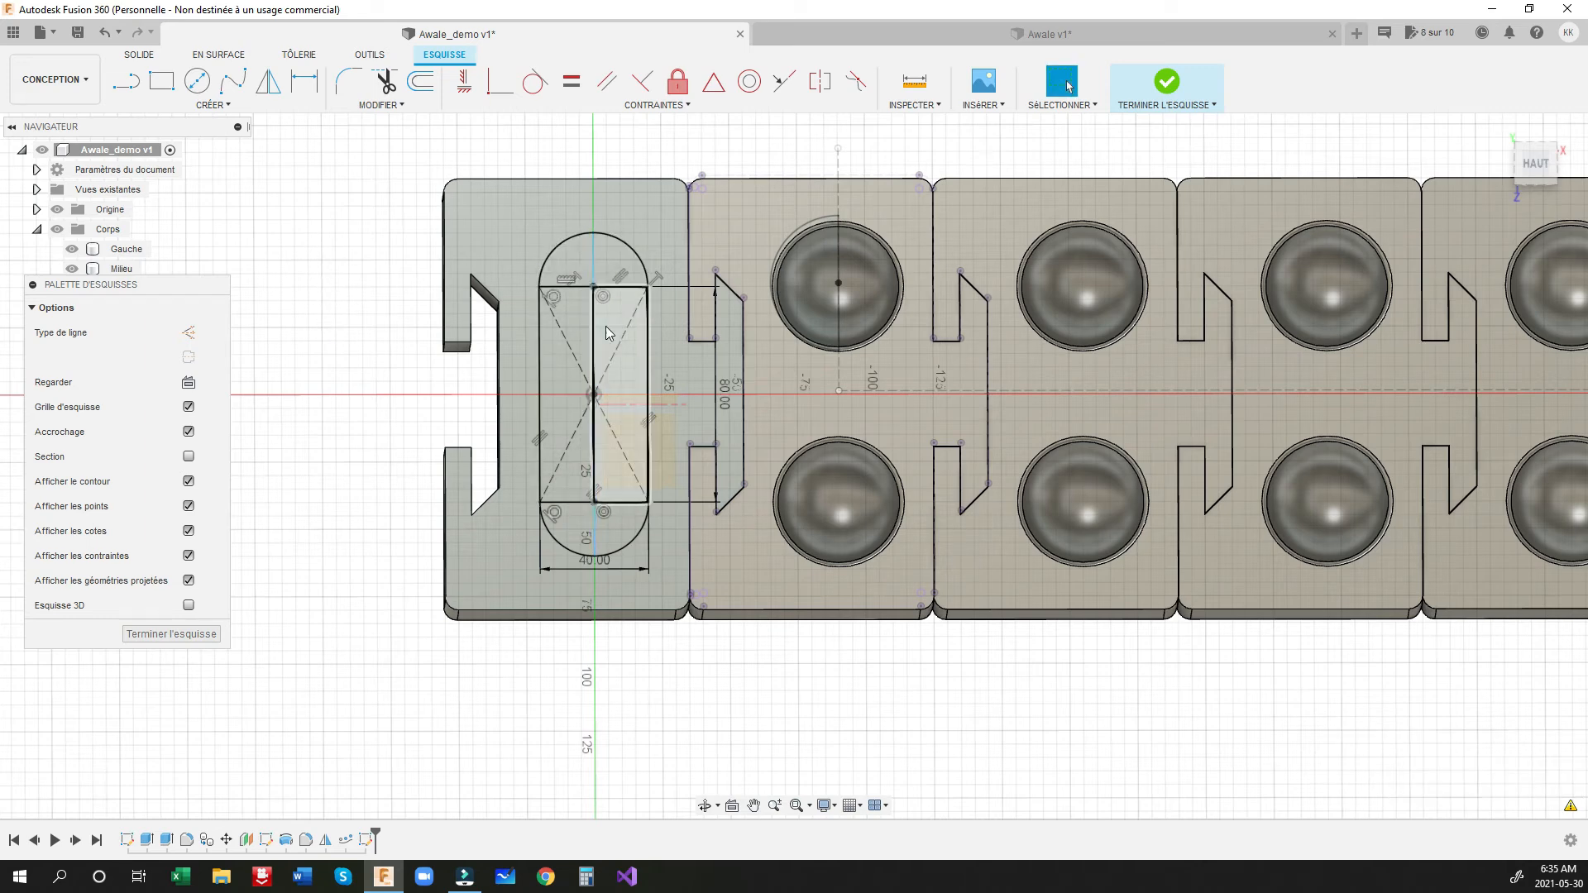
Step: Convert the right halves of both arcs and the rectangle's upper, right and lower lines to construction geometry
left_click(623, 249)
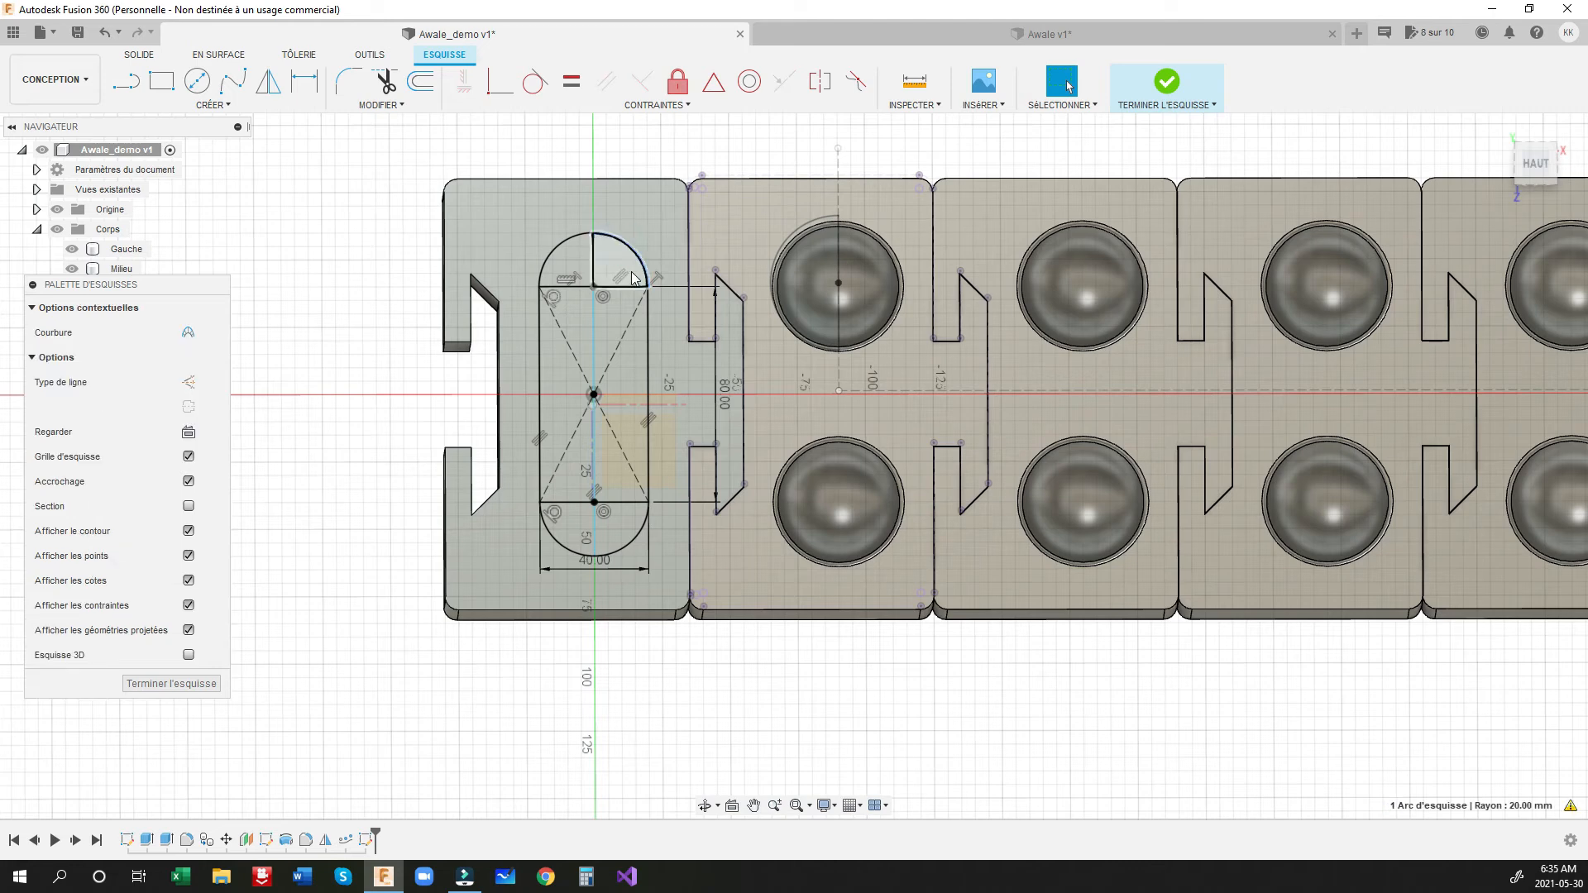
left_click(583, 286)
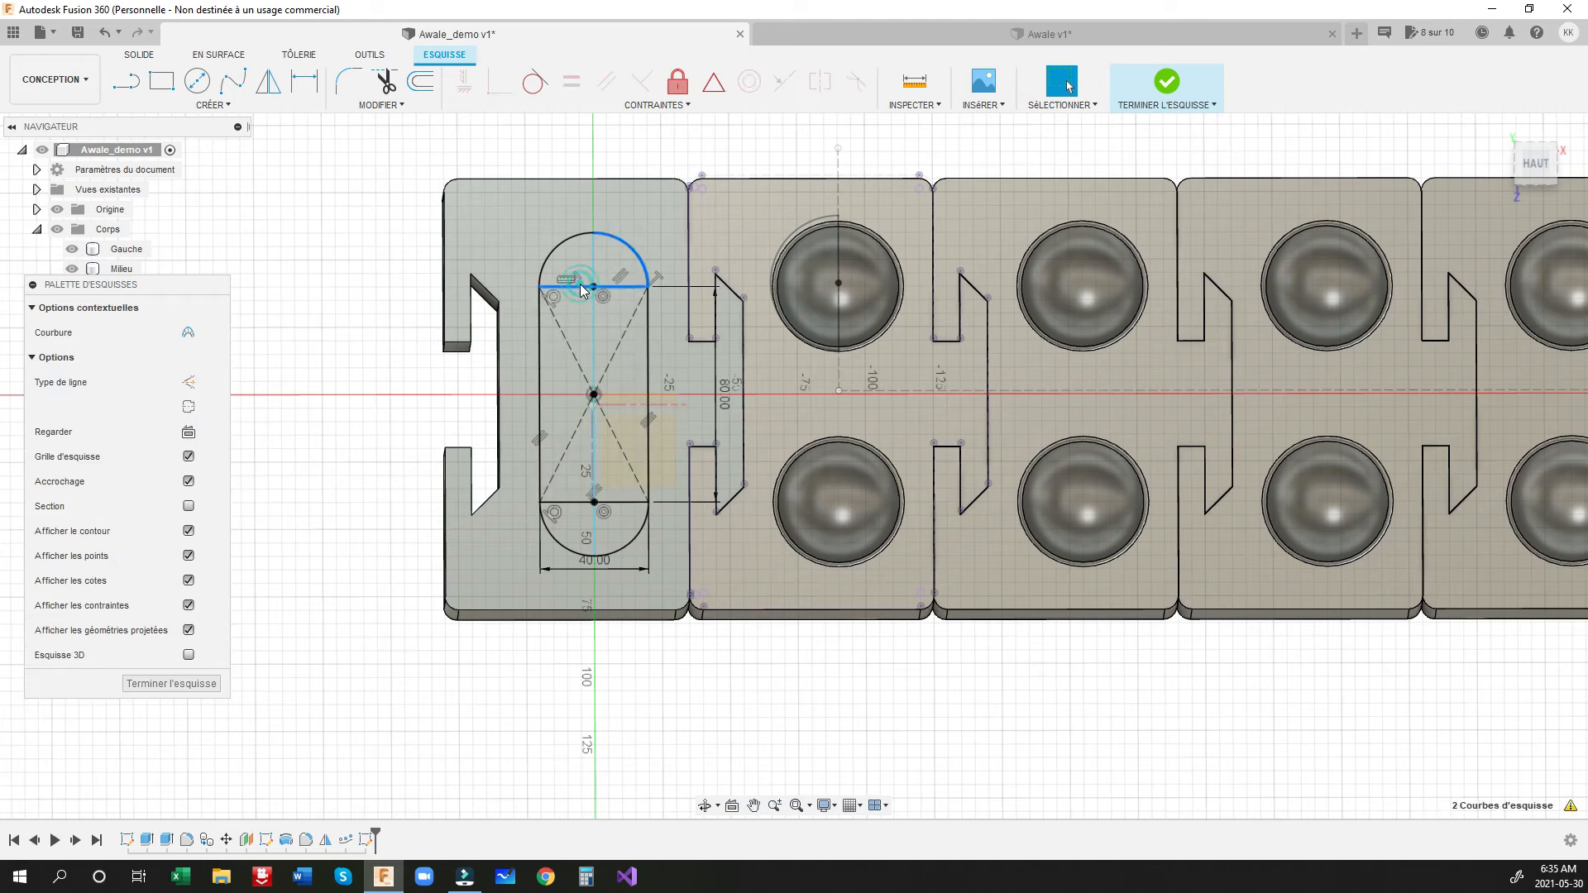
left_click(648, 351)
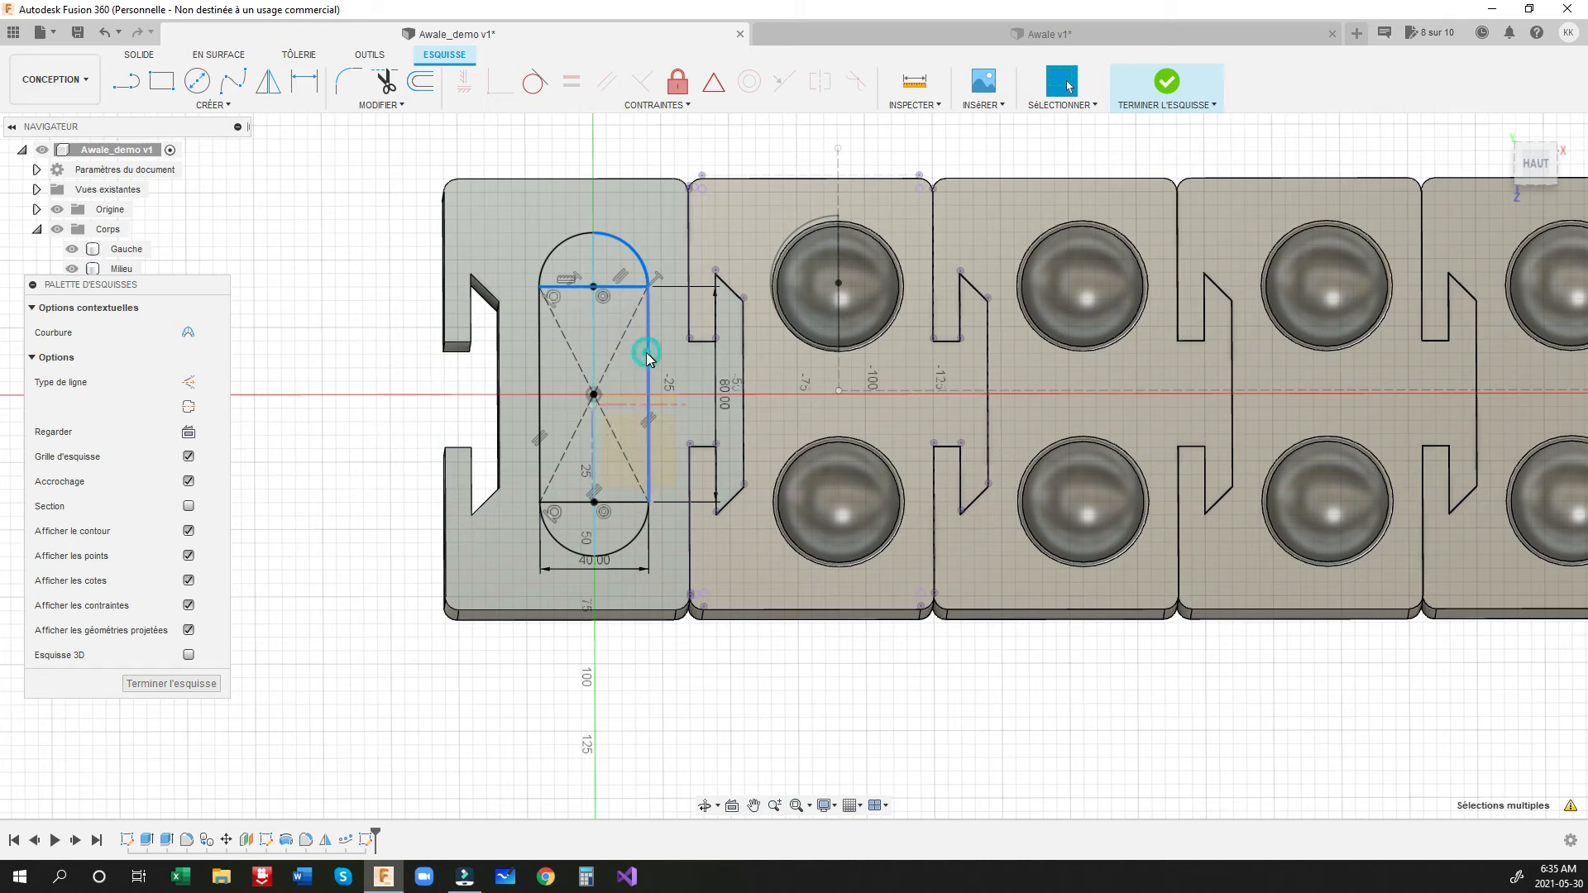
left_click(619, 502)
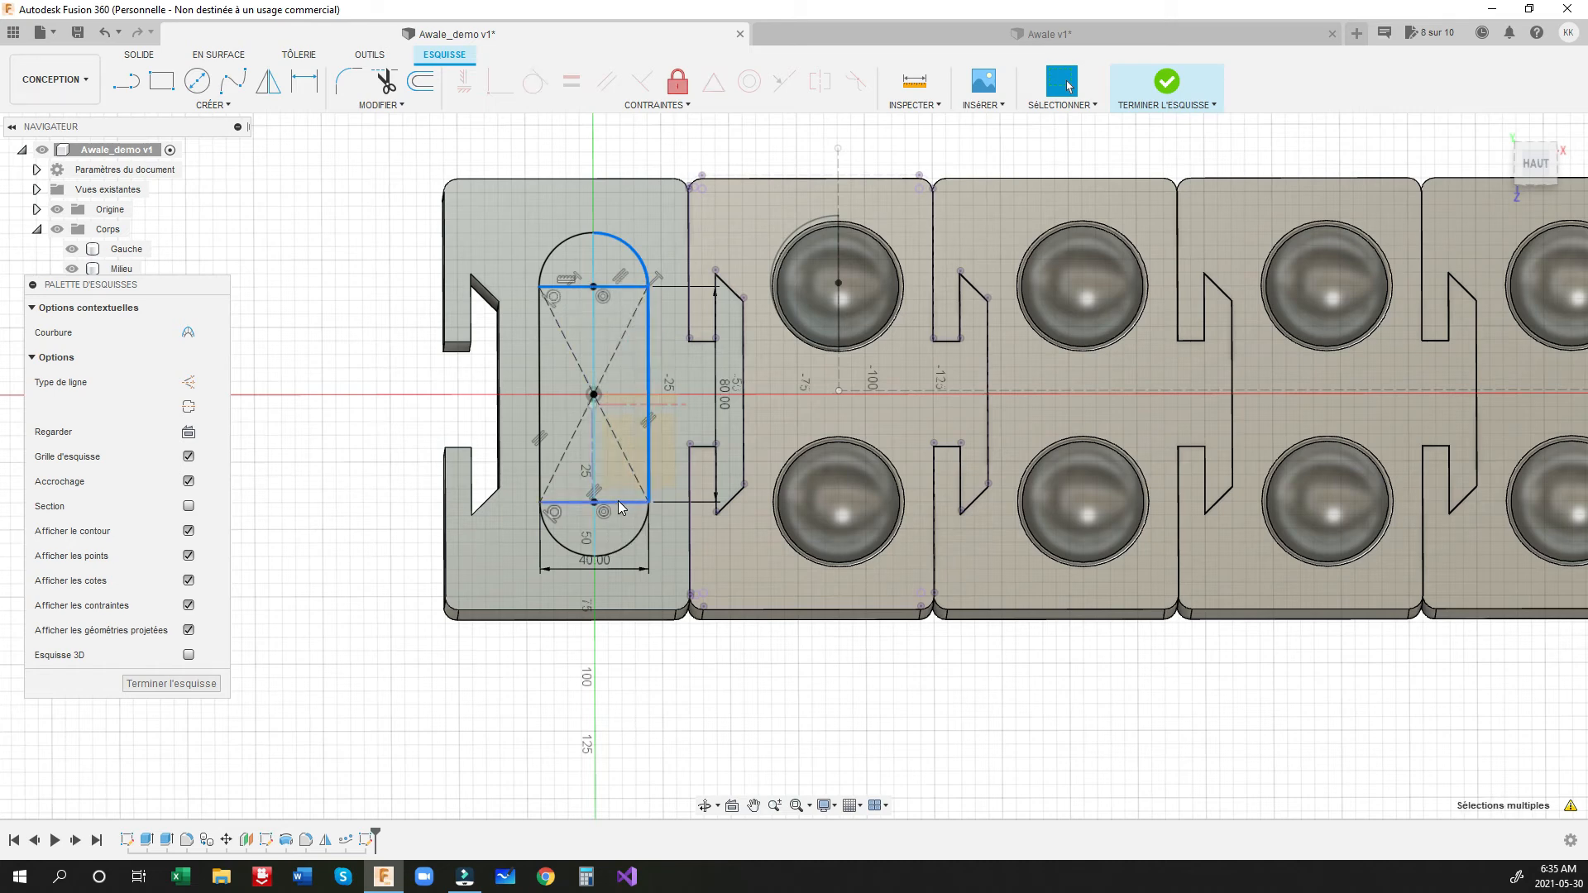
left_click(637, 541)
key("x")
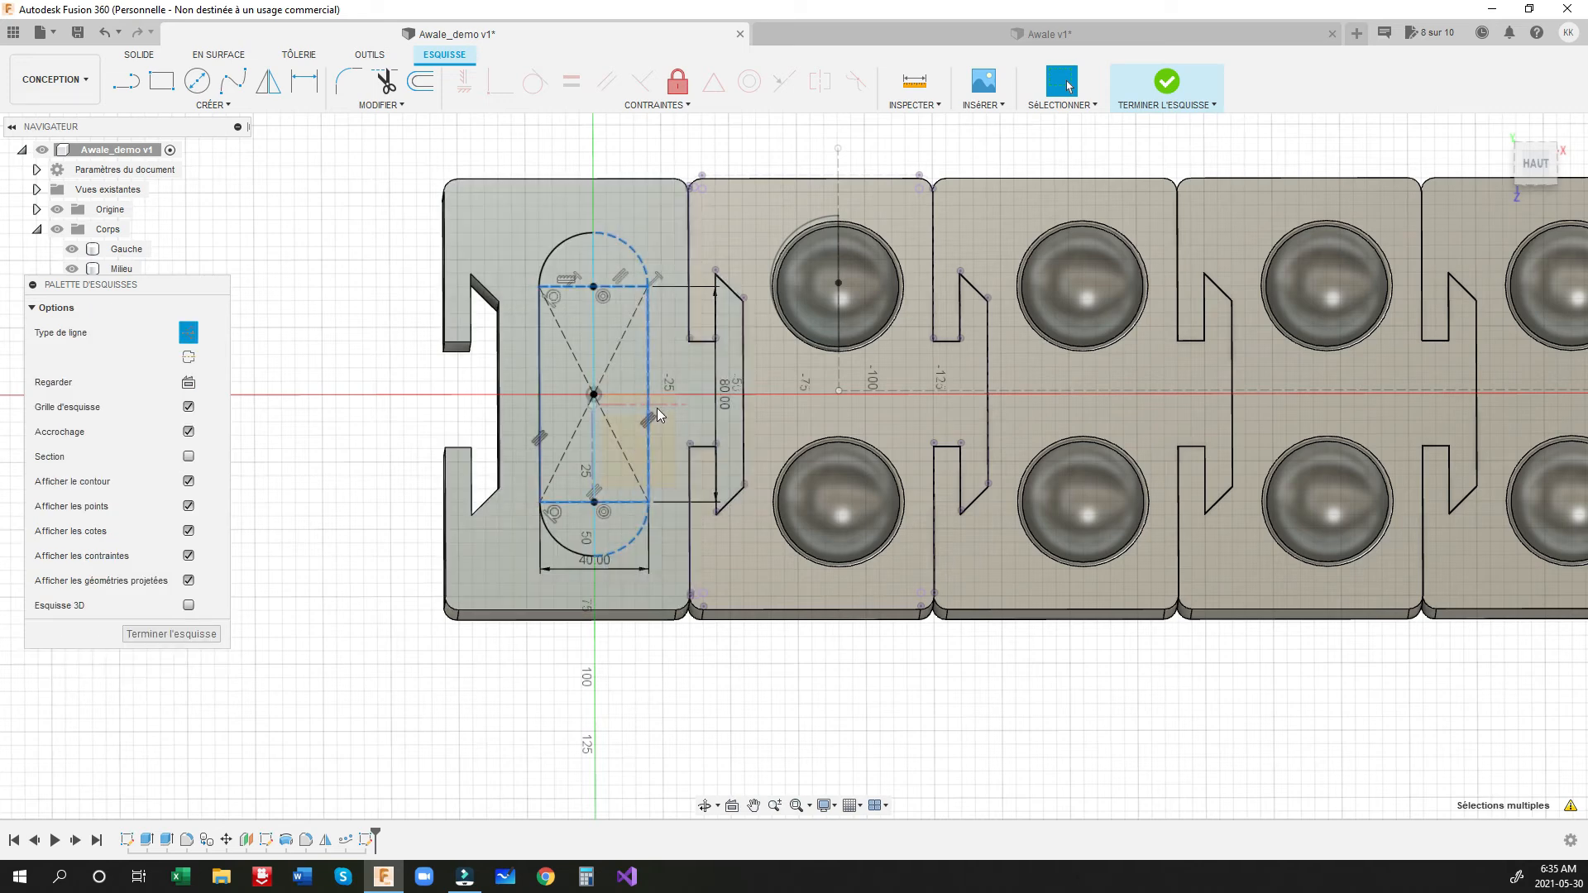
left_click(348, 364)
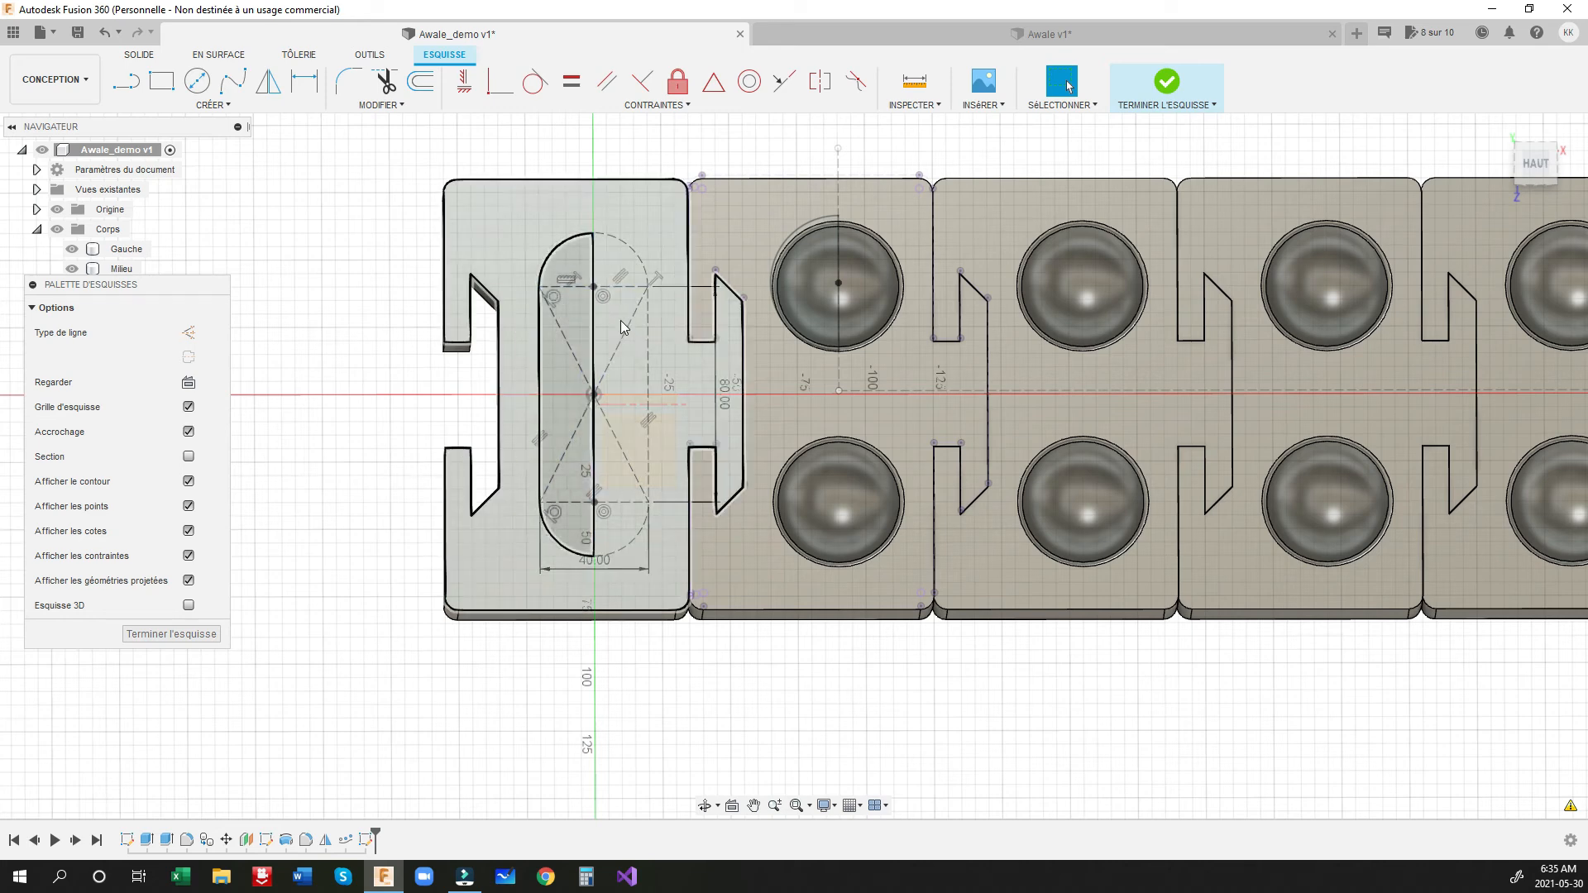
Step: Finish the sketch and revolve the left half-slot profile 360 degrees about the vertical centre line as a cut in the Gauche body
scroll(504, 448, "down", 2)
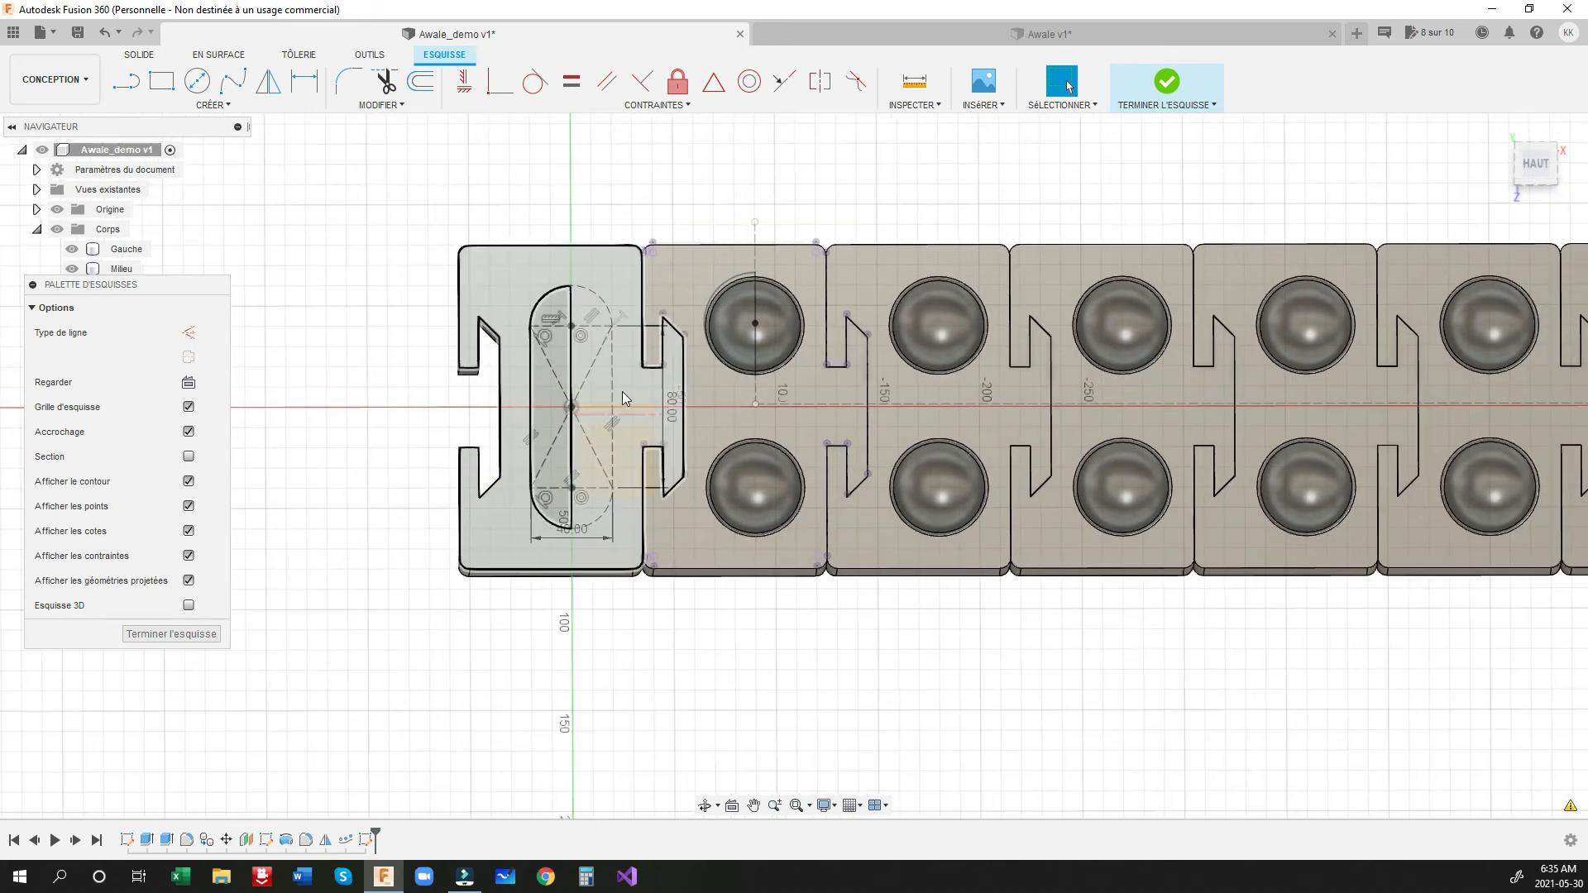
left_click(697, 347)
left_click(568, 315)
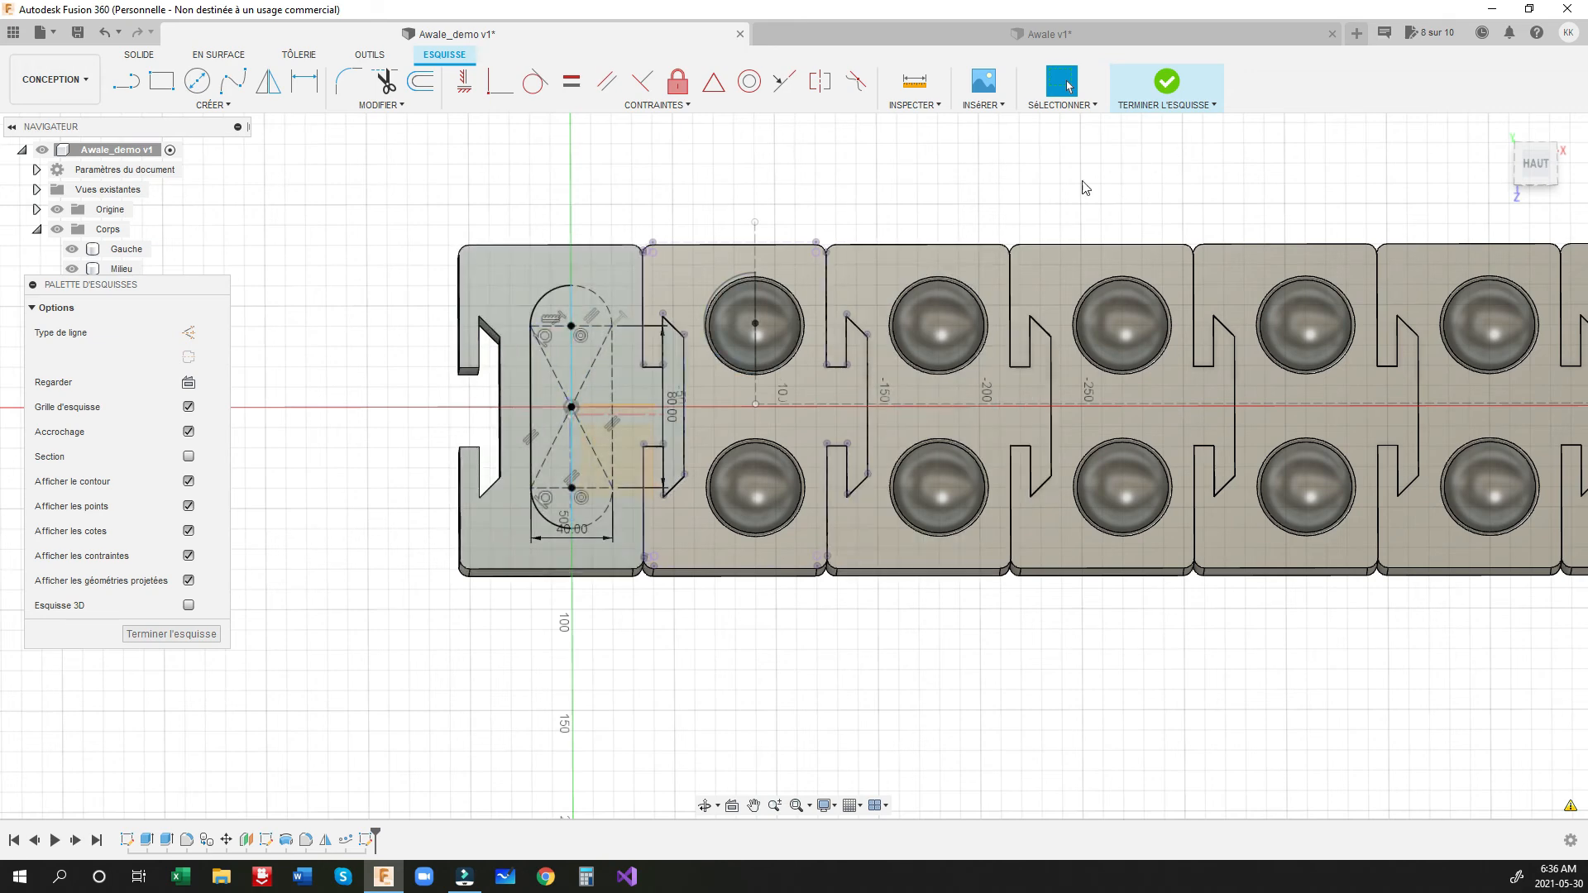
left_click(1196, 105)
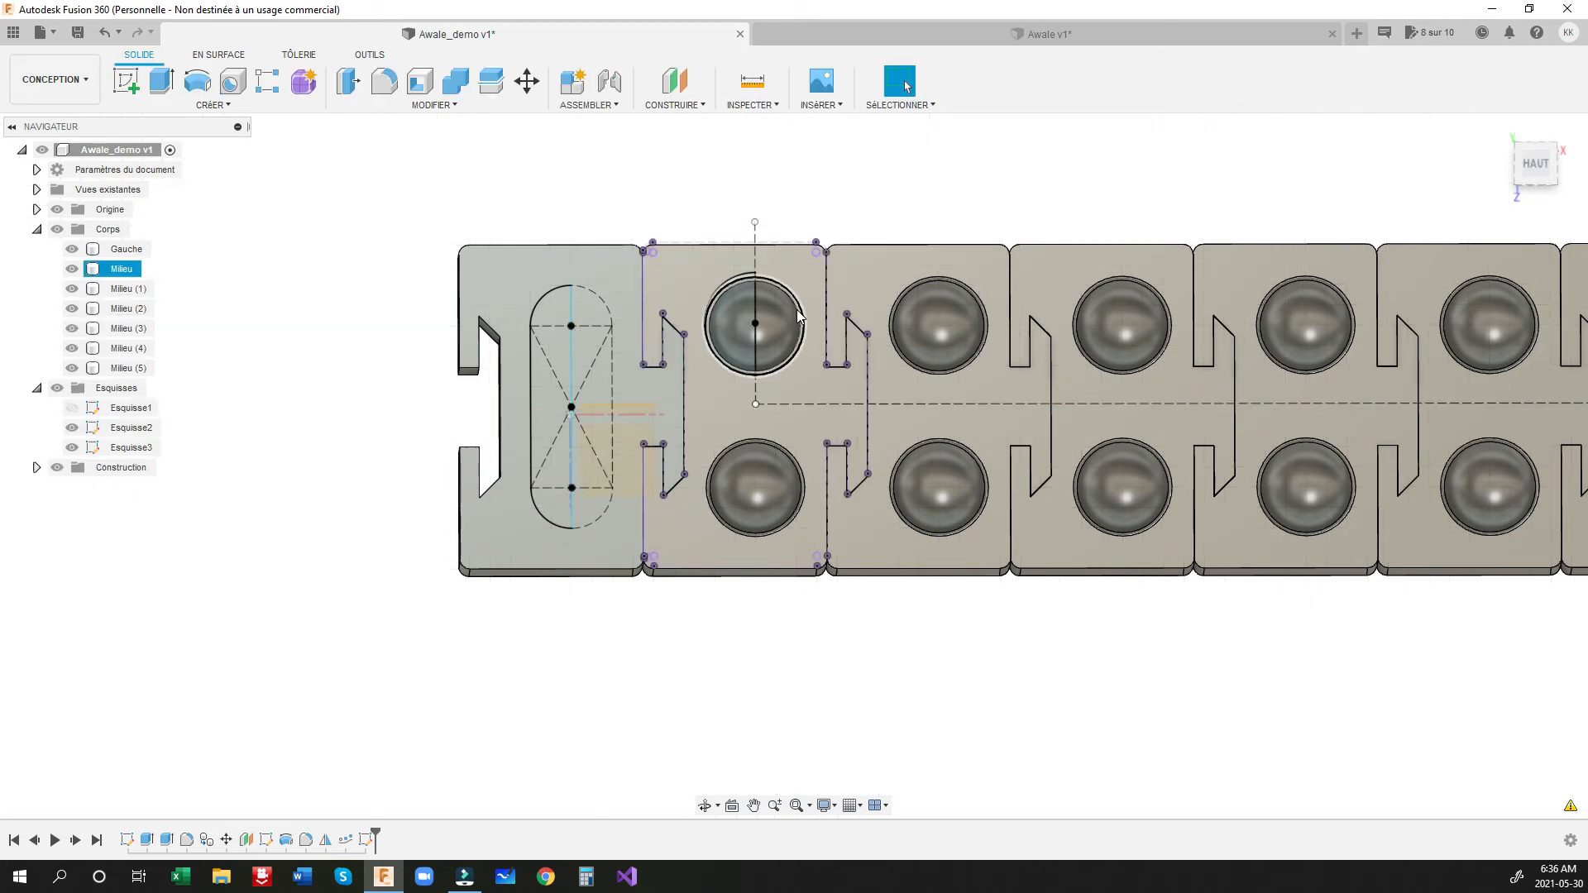
left_click(197, 83)
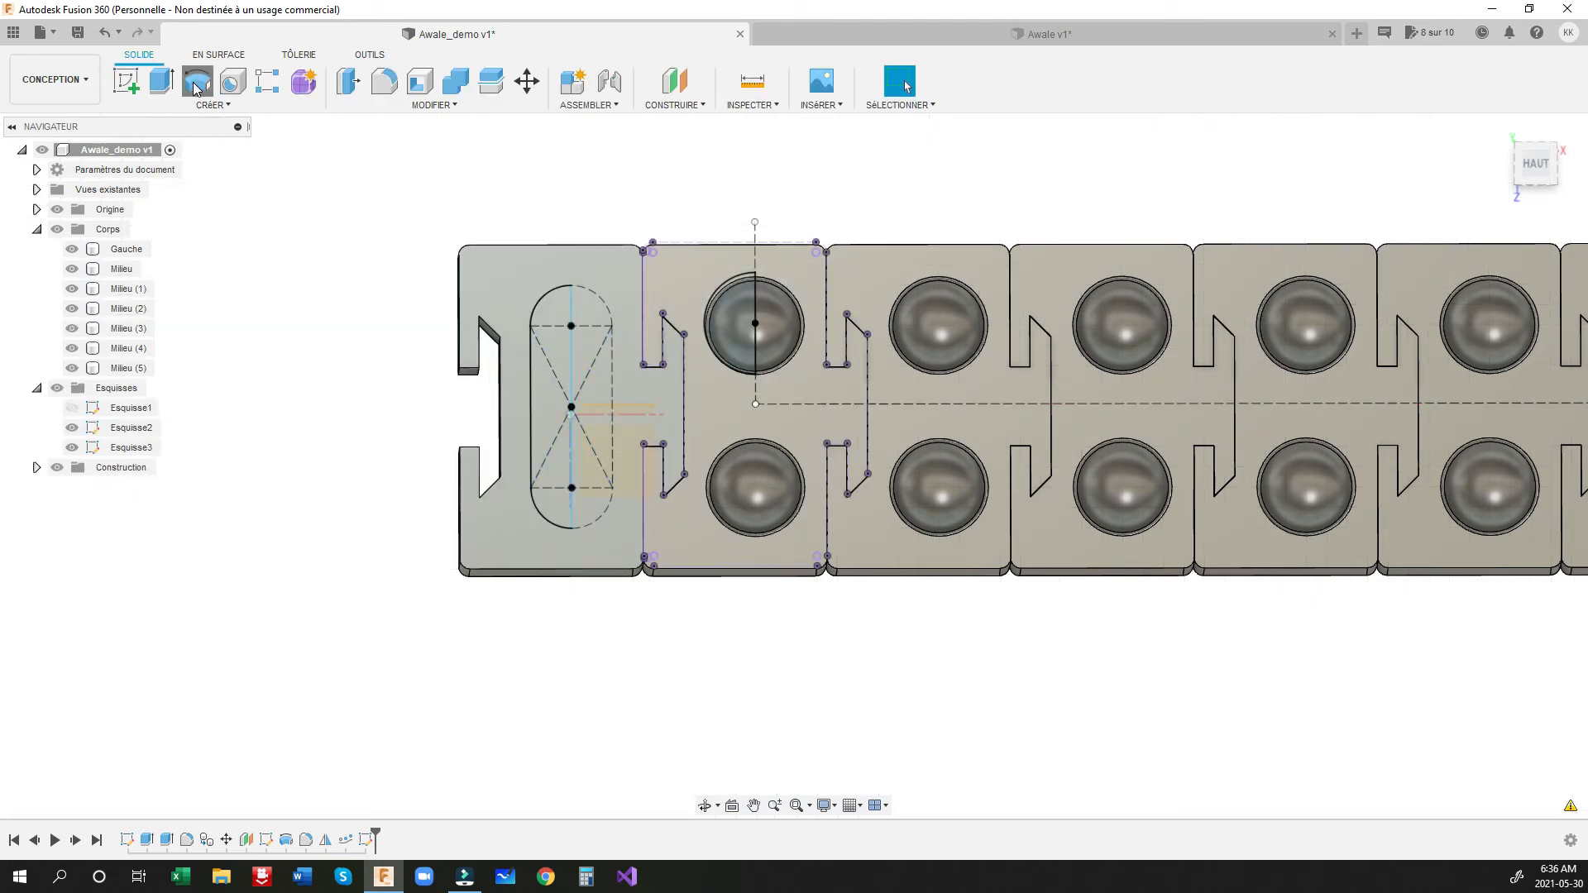
left_click(526, 420)
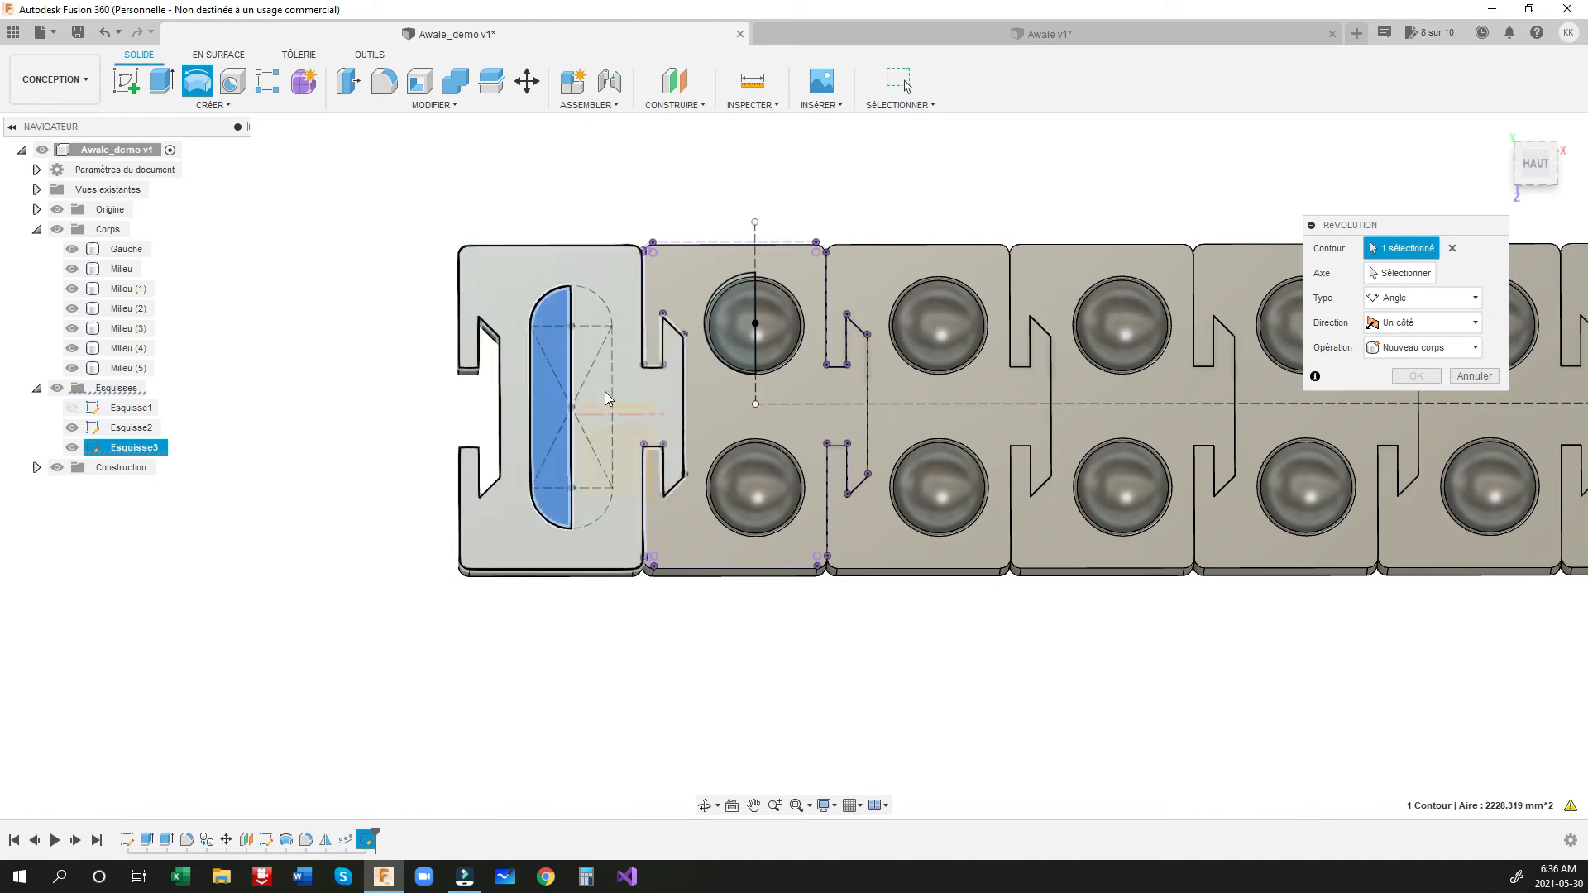
left_click(1399, 271)
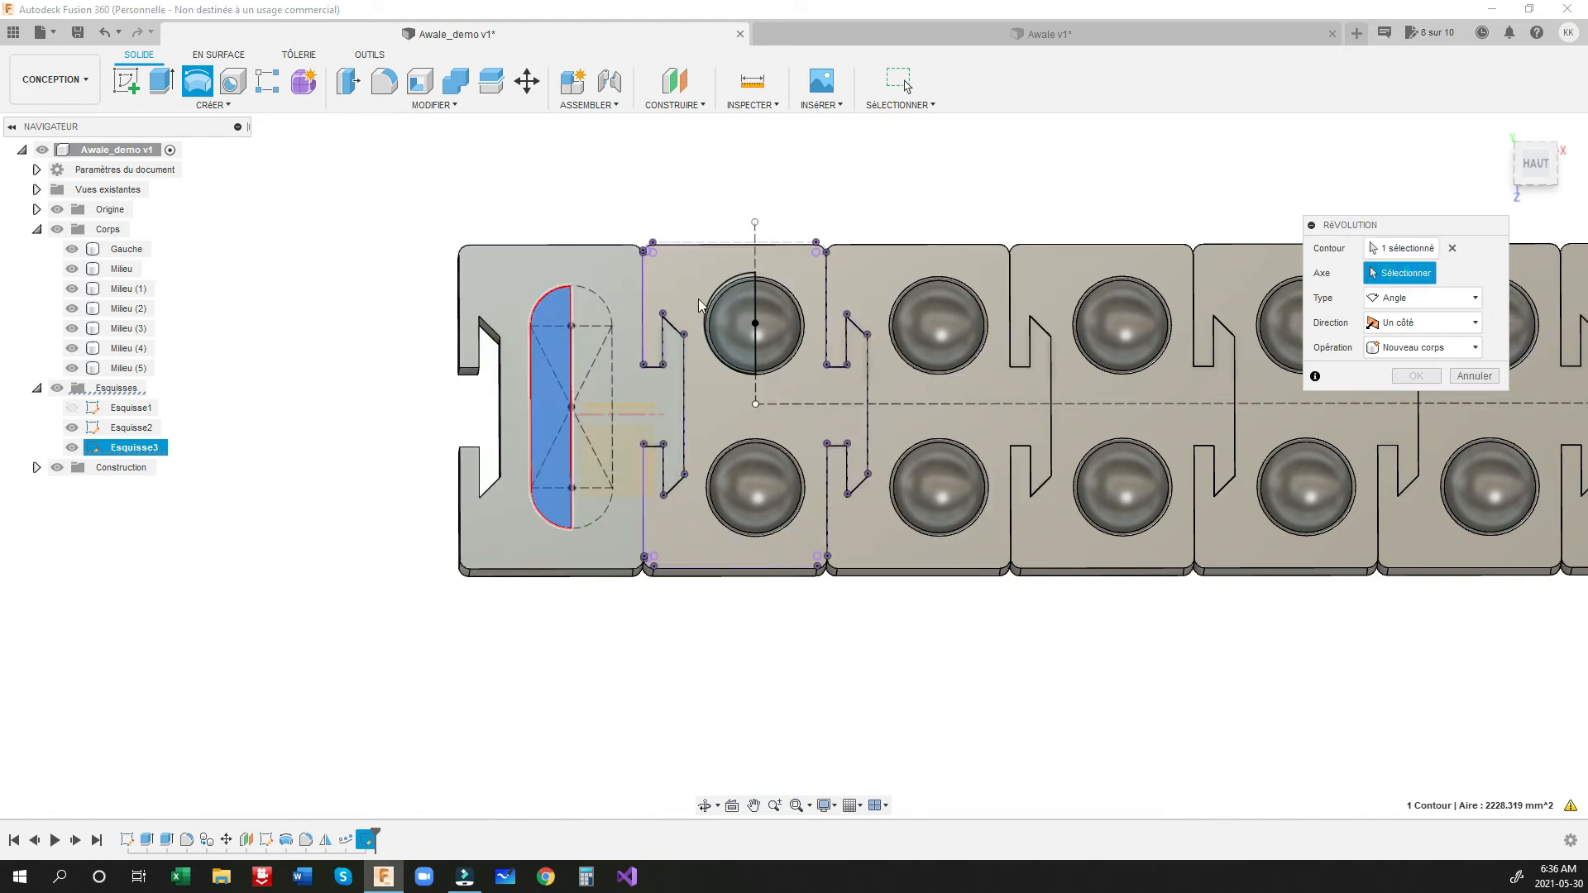
left_click(571, 304)
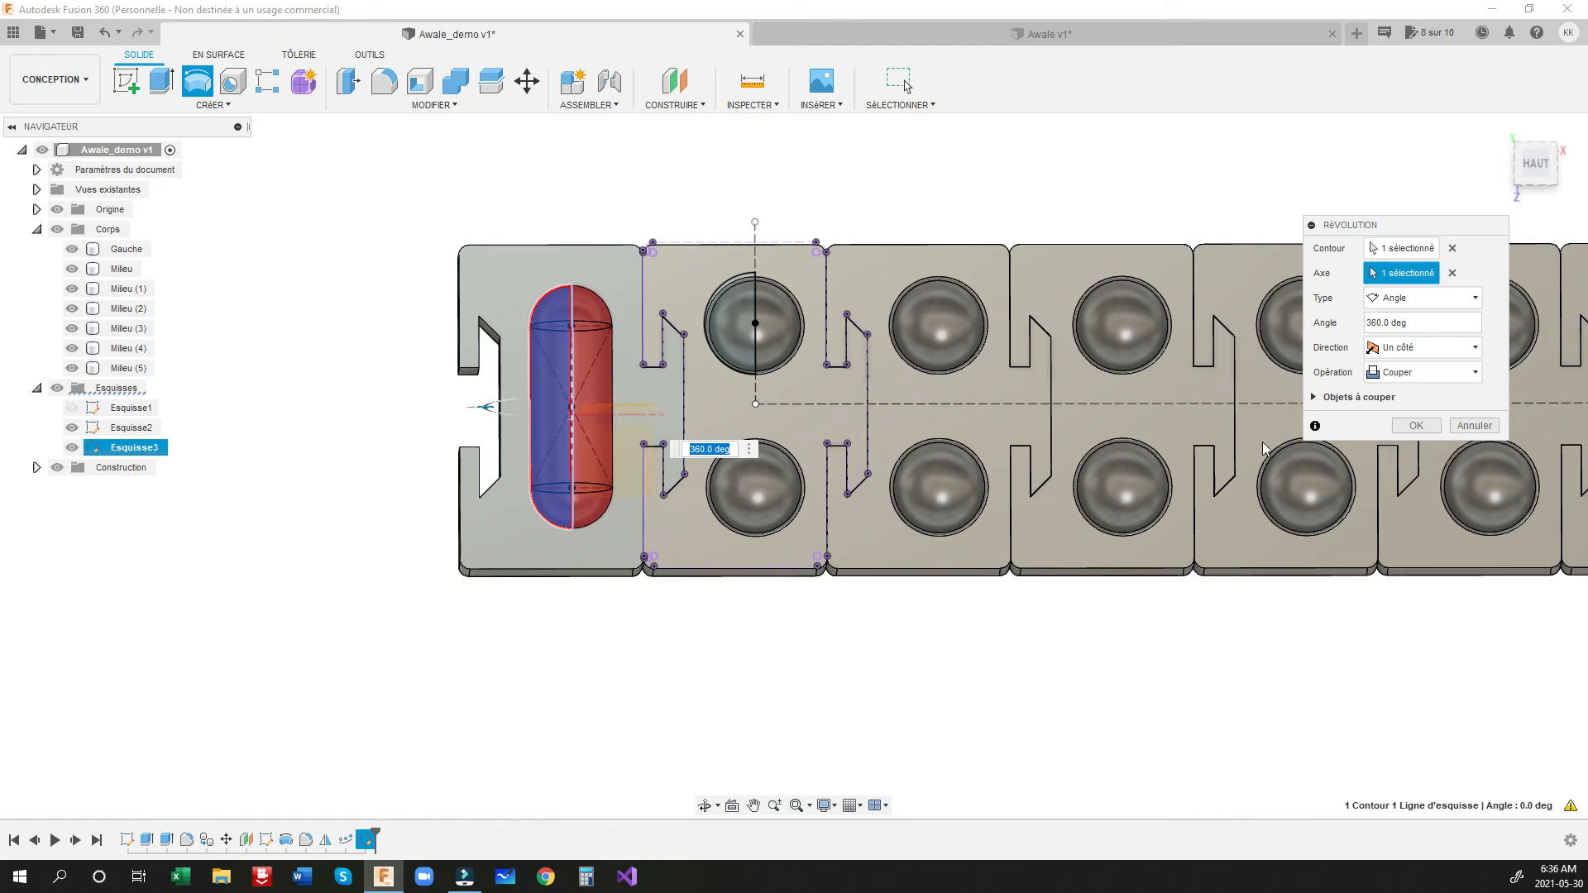
left_click(1418, 427)
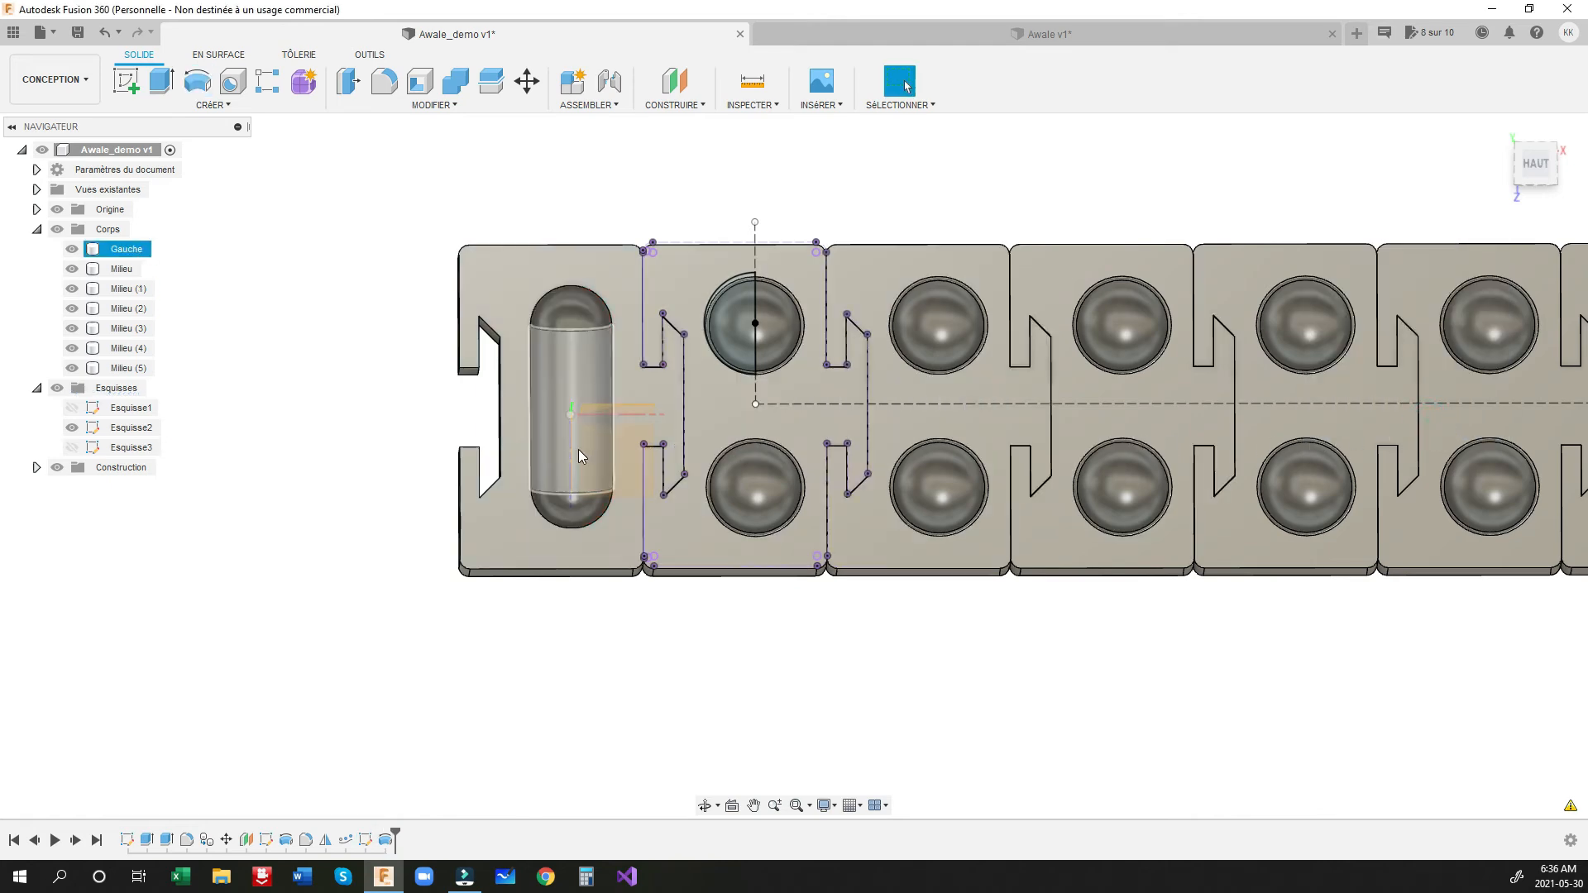
Step: Fillet the edges of the rounded pocket in the Gauche body with a 2 mm radius by selecting its faces
middle_click_drag(593, 521, 572, 434, "shift")
left_click(529, 368)
left_click(521, 156)
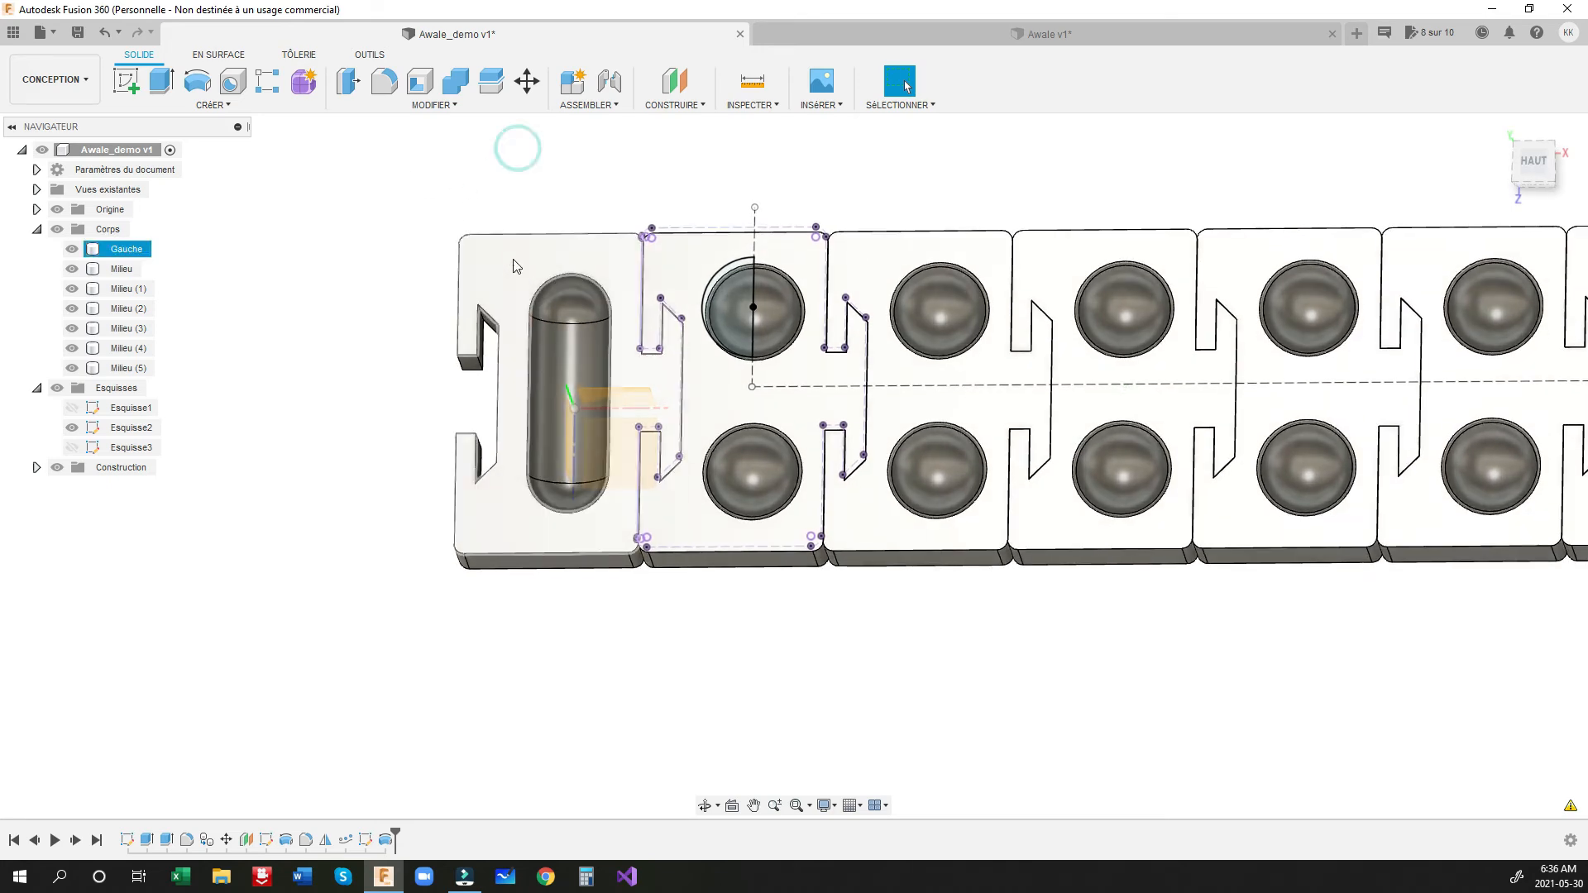
left_click(386, 82)
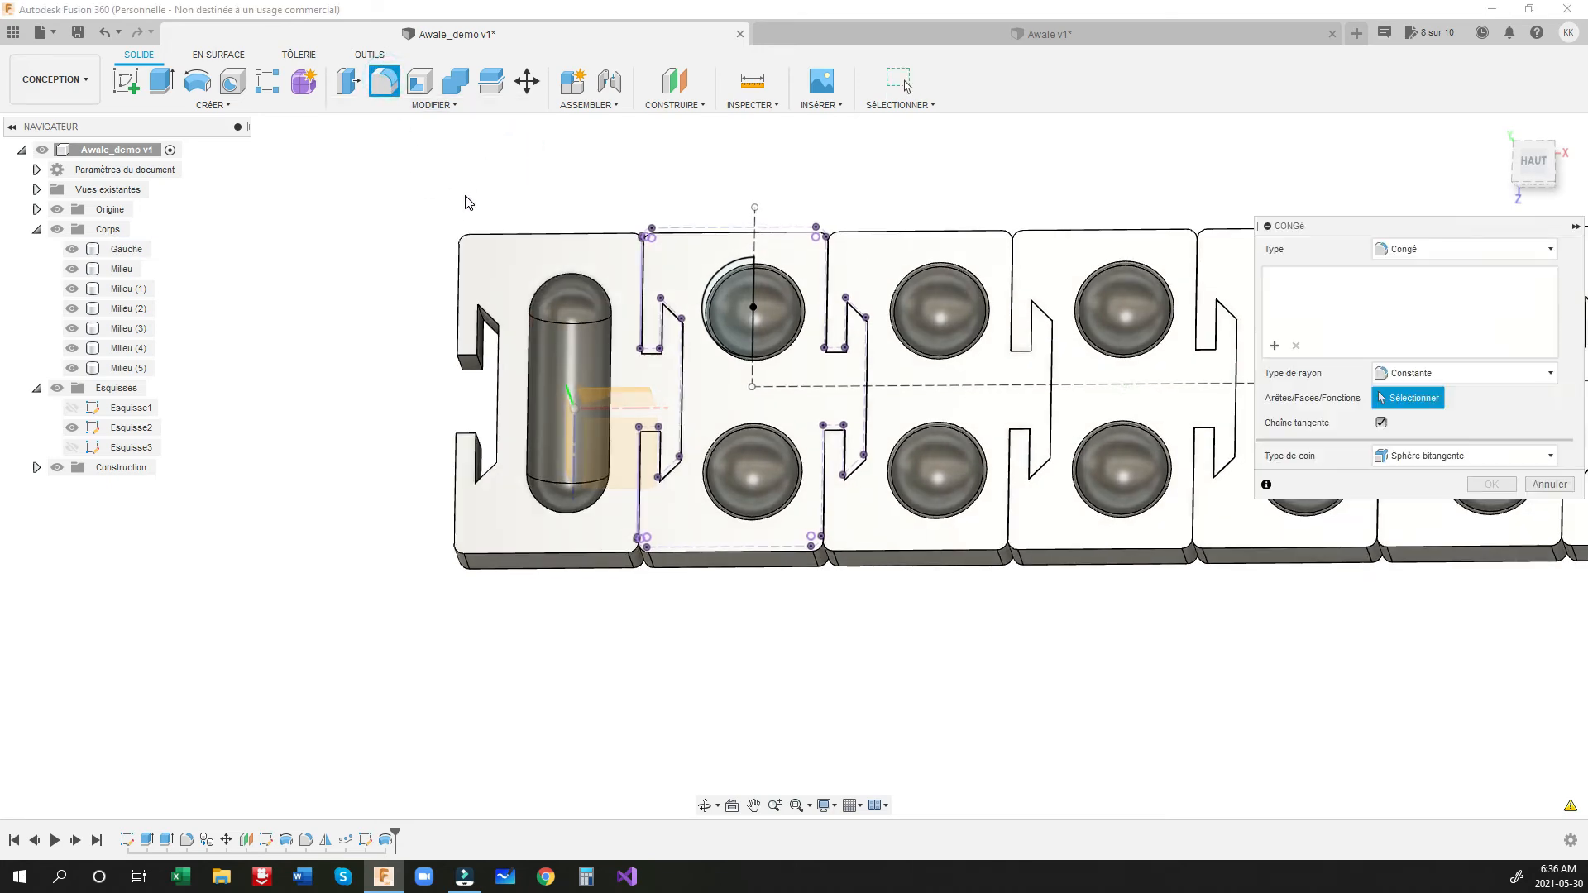
left_click(575, 385)
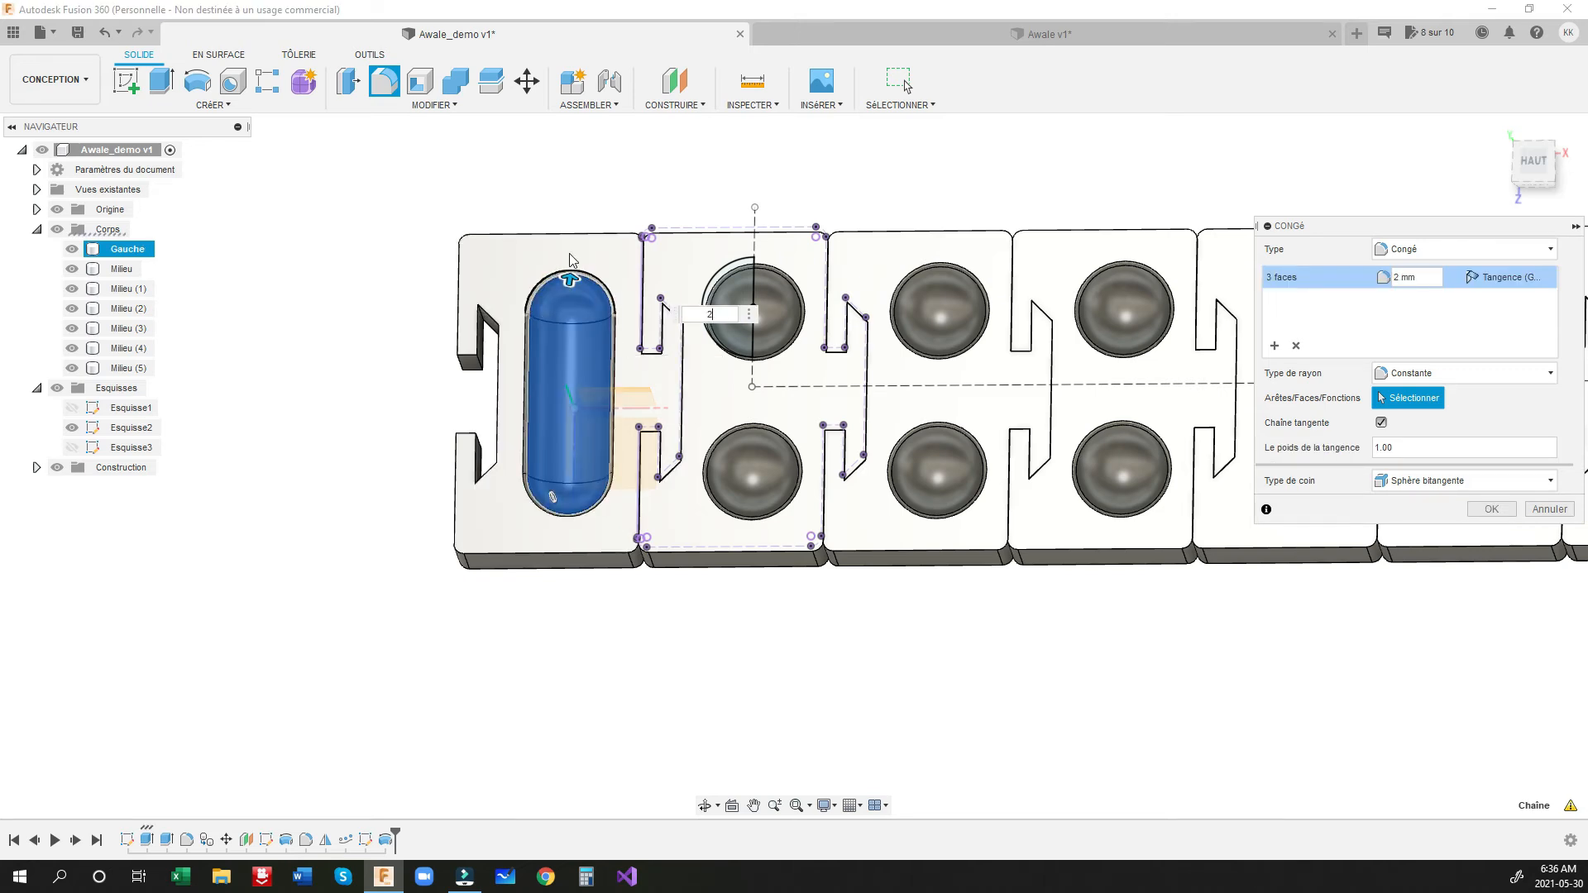
left_click(1493, 510)
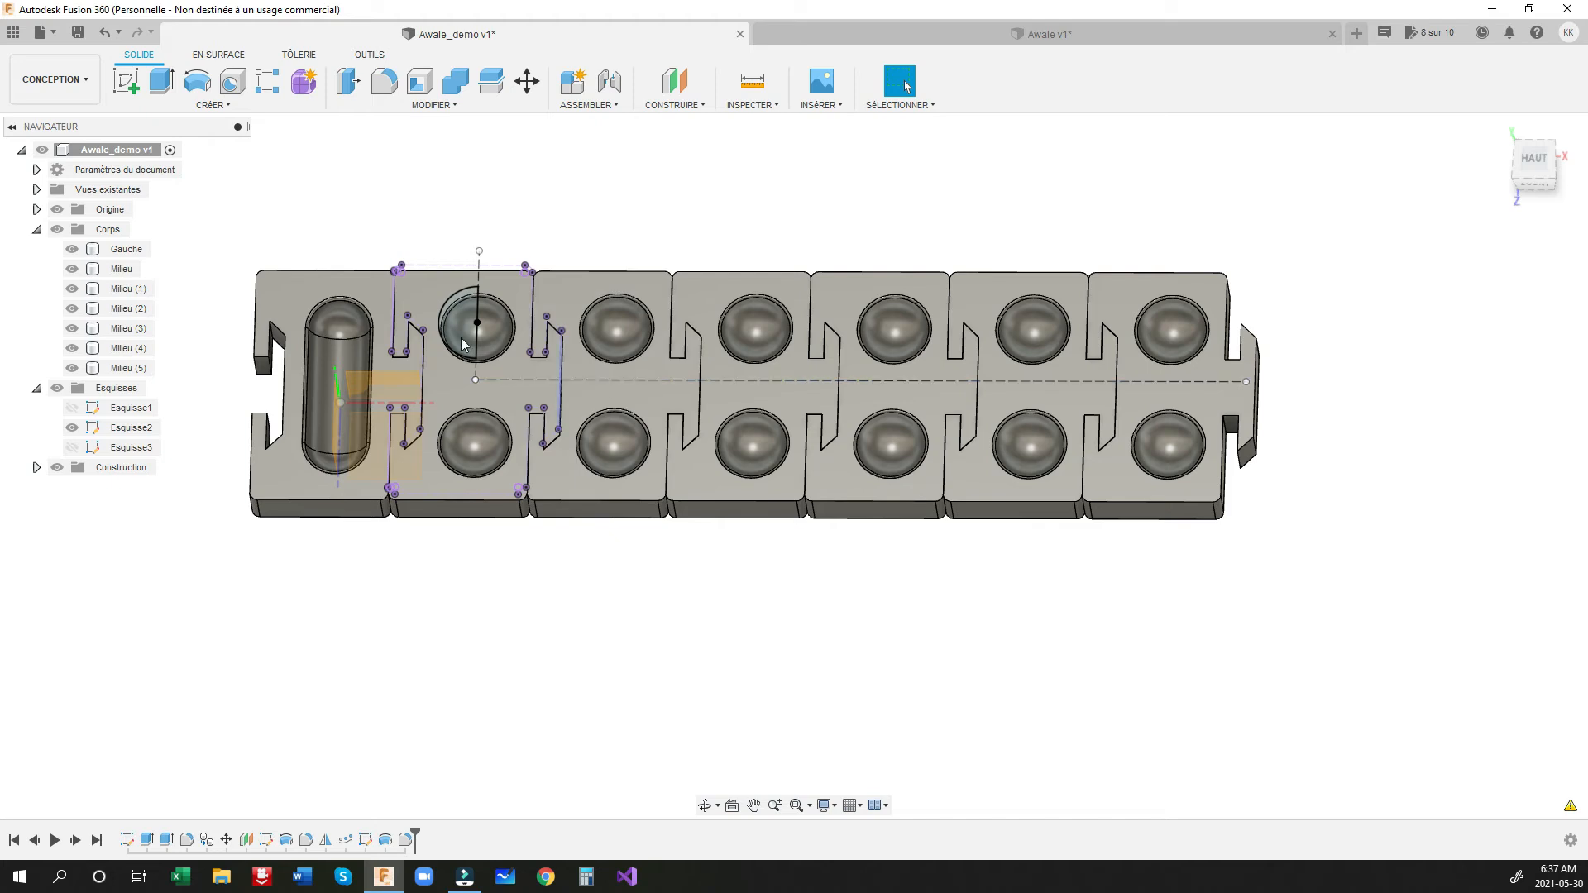
Step: Copy the Gauche body and paste a duplicate of it into the design
left_click(294, 299)
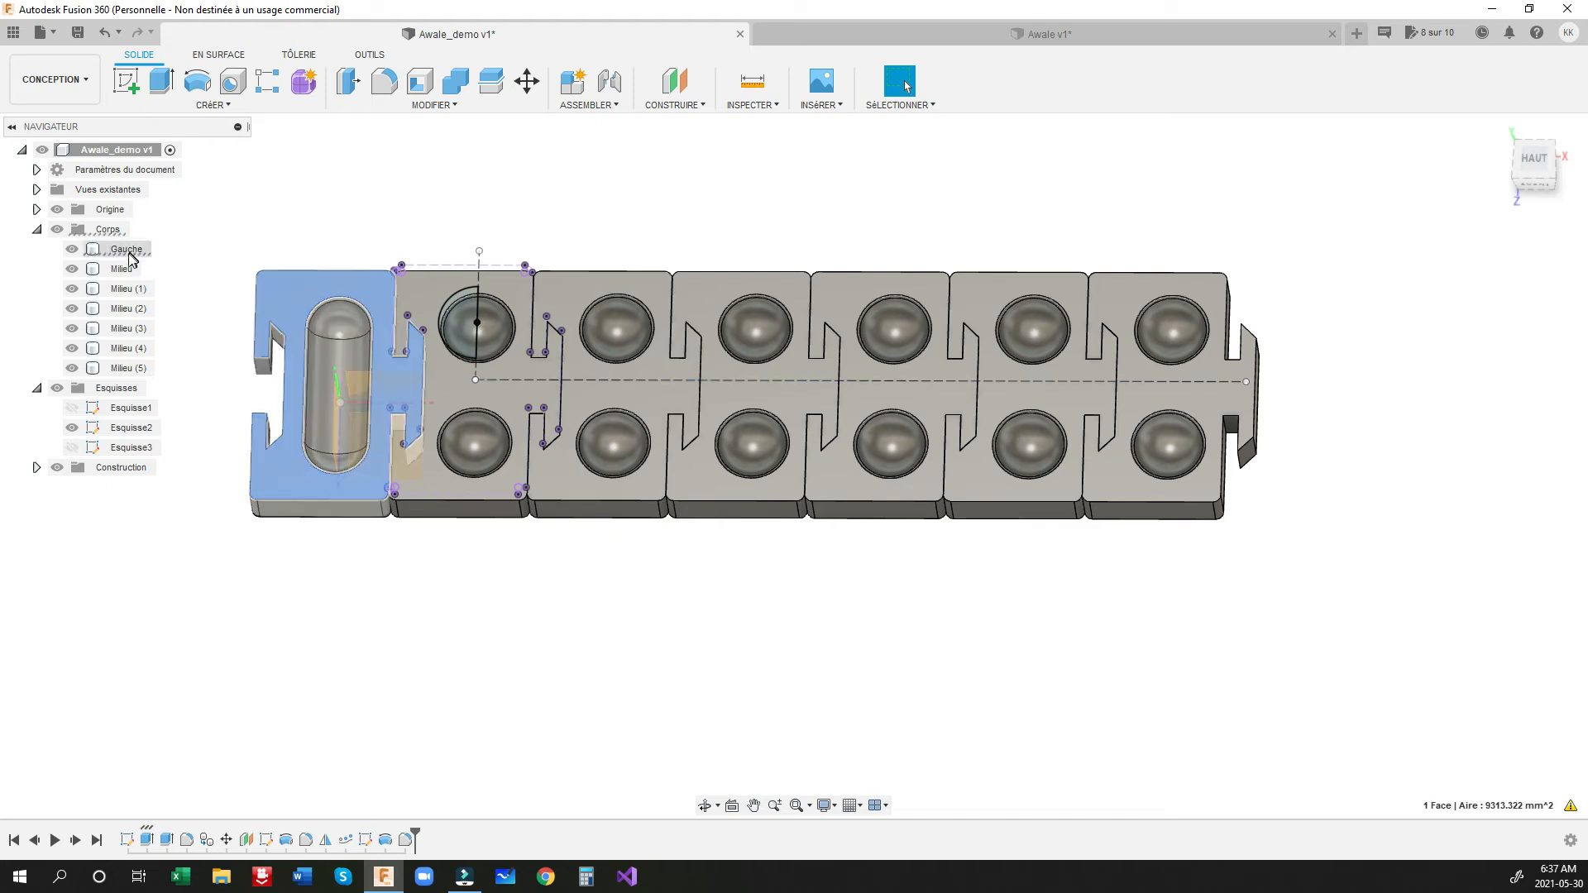
left_click(127, 252)
right_click(122, 253)
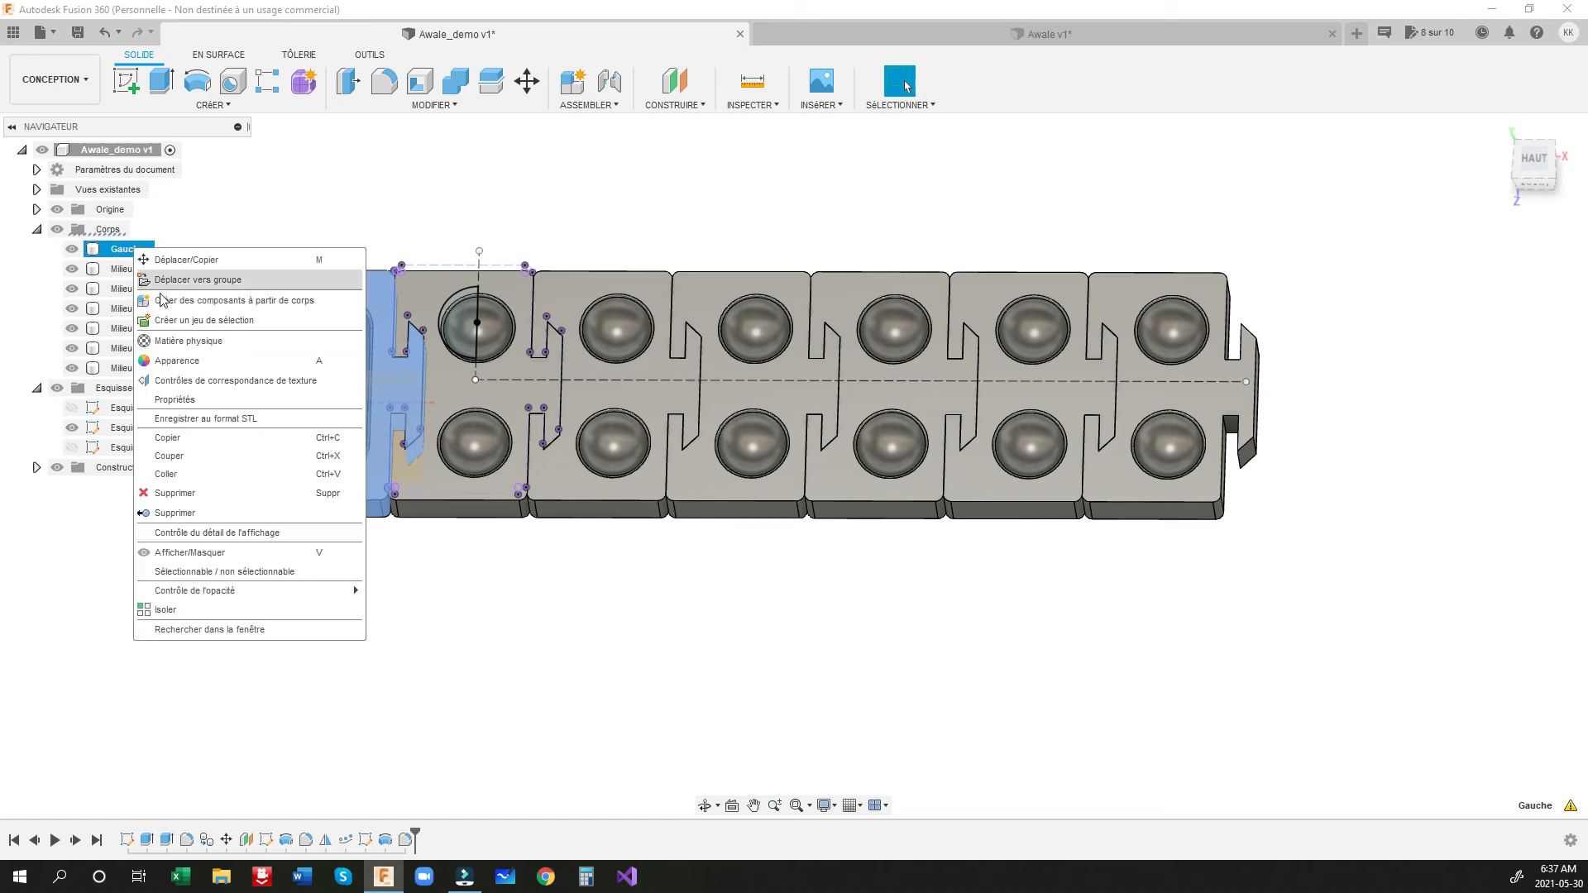
left_click(172, 439)
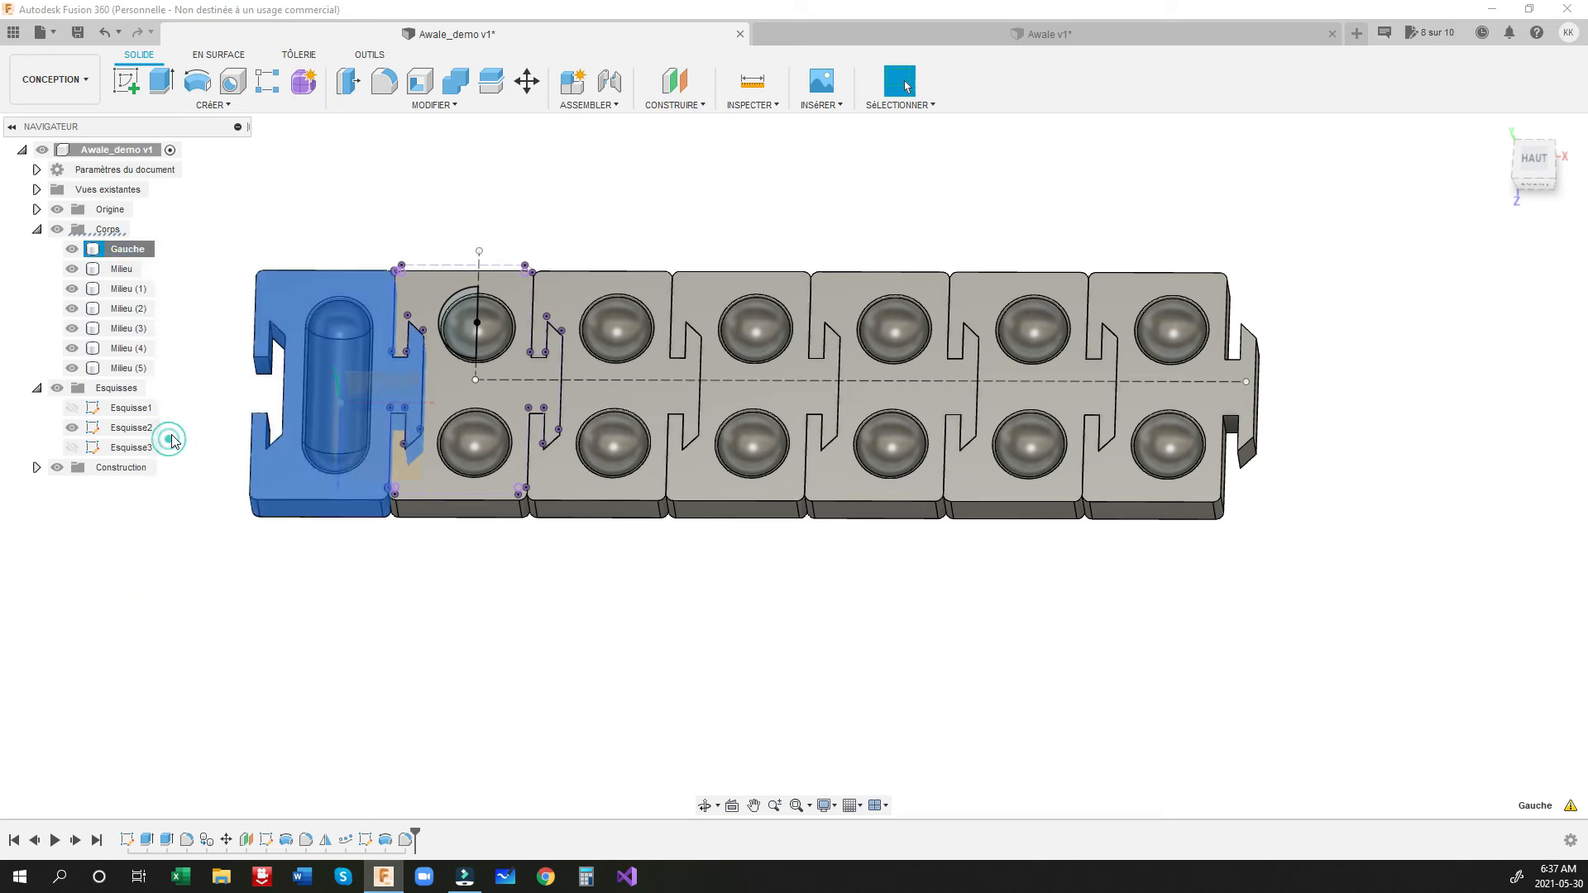
right_click(120, 250)
left_click(153, 473)
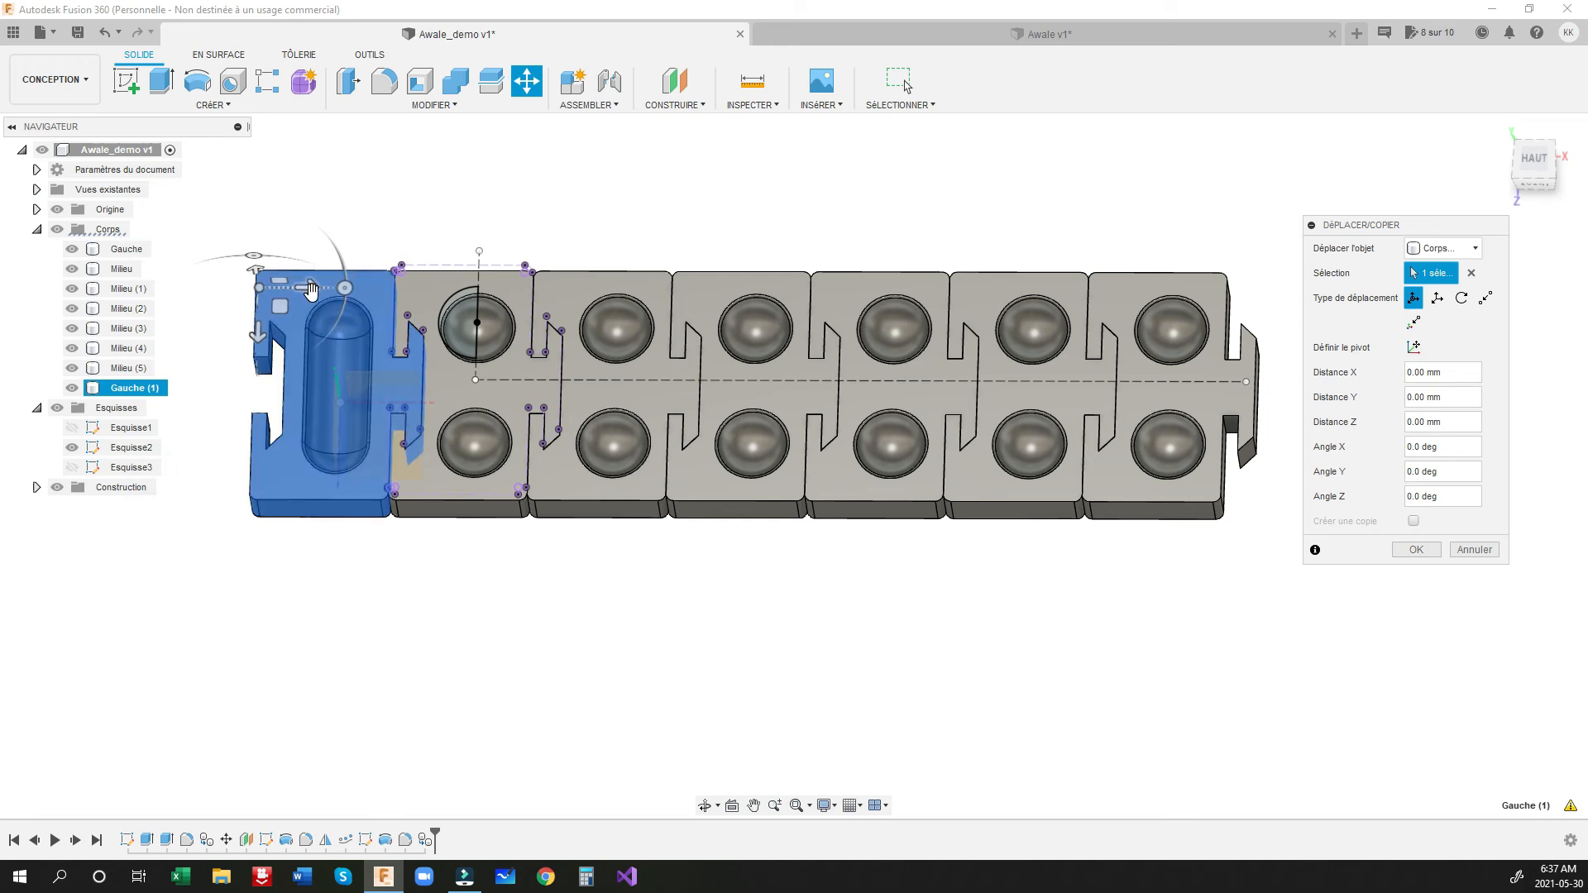
Step: Move the pasted Gauche copy 630 mm along X to the far end of the board and hide Esquisse2
left_click_drag(308, 288, 1276, 401)
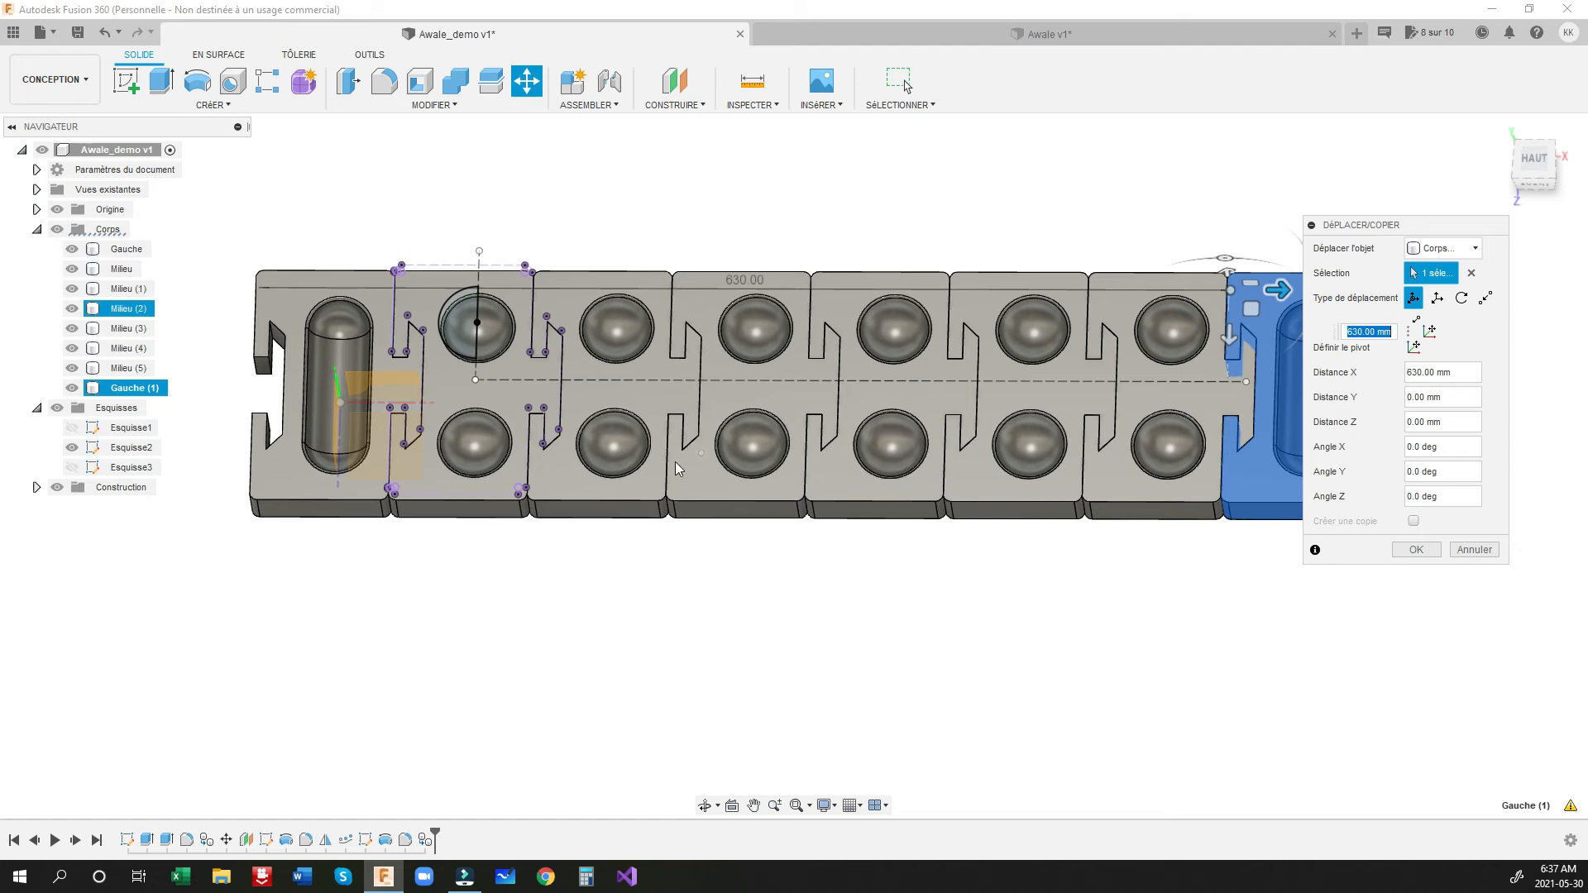
left_click(1416, 549)
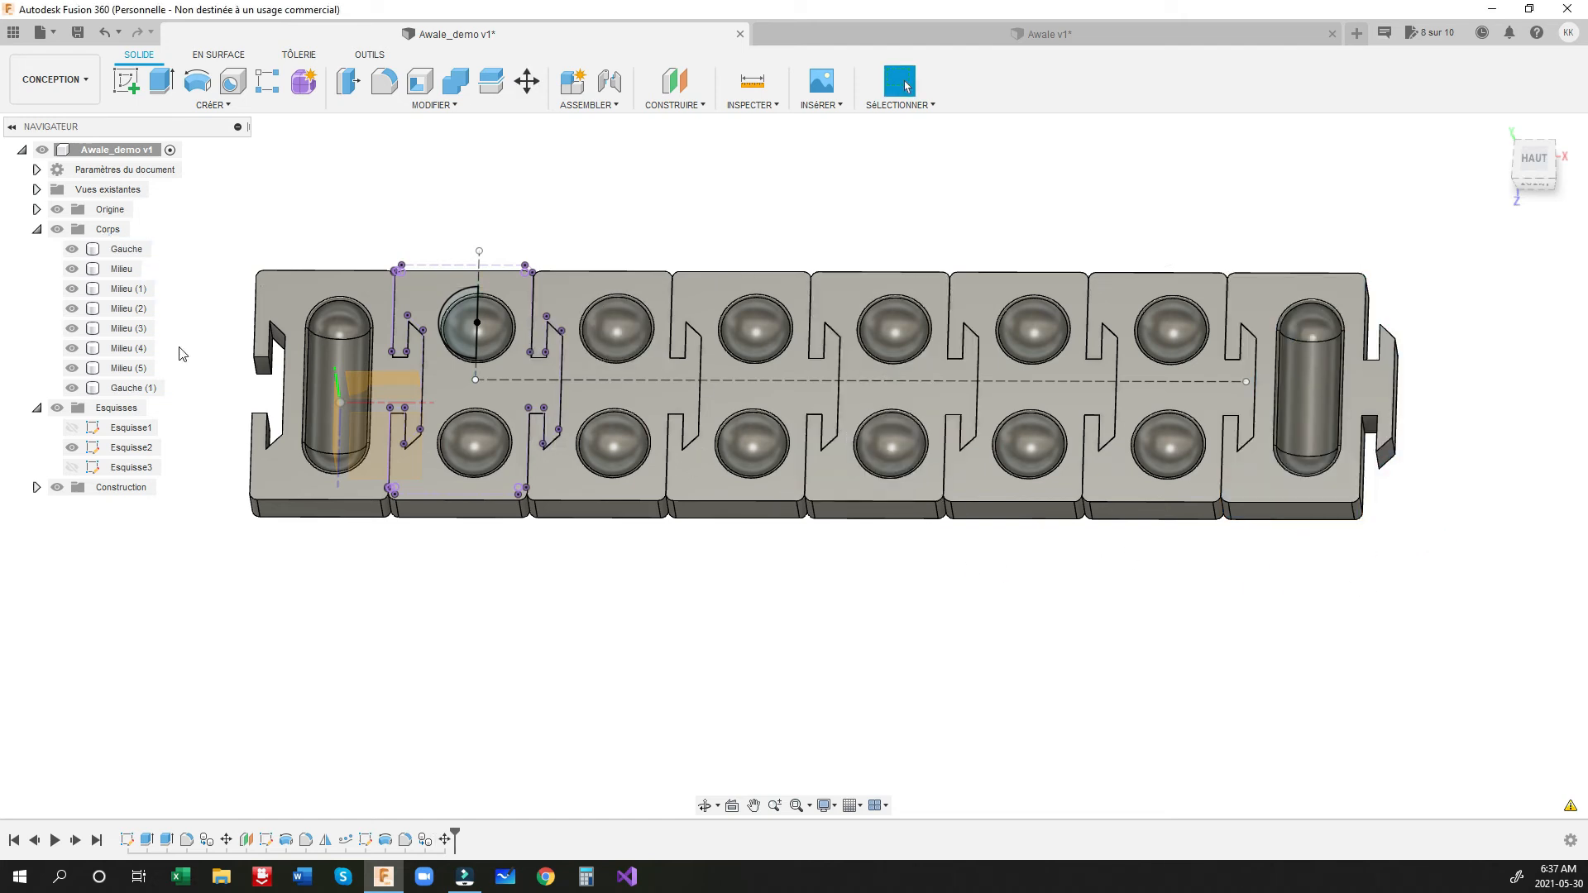
left_click(72, 448)
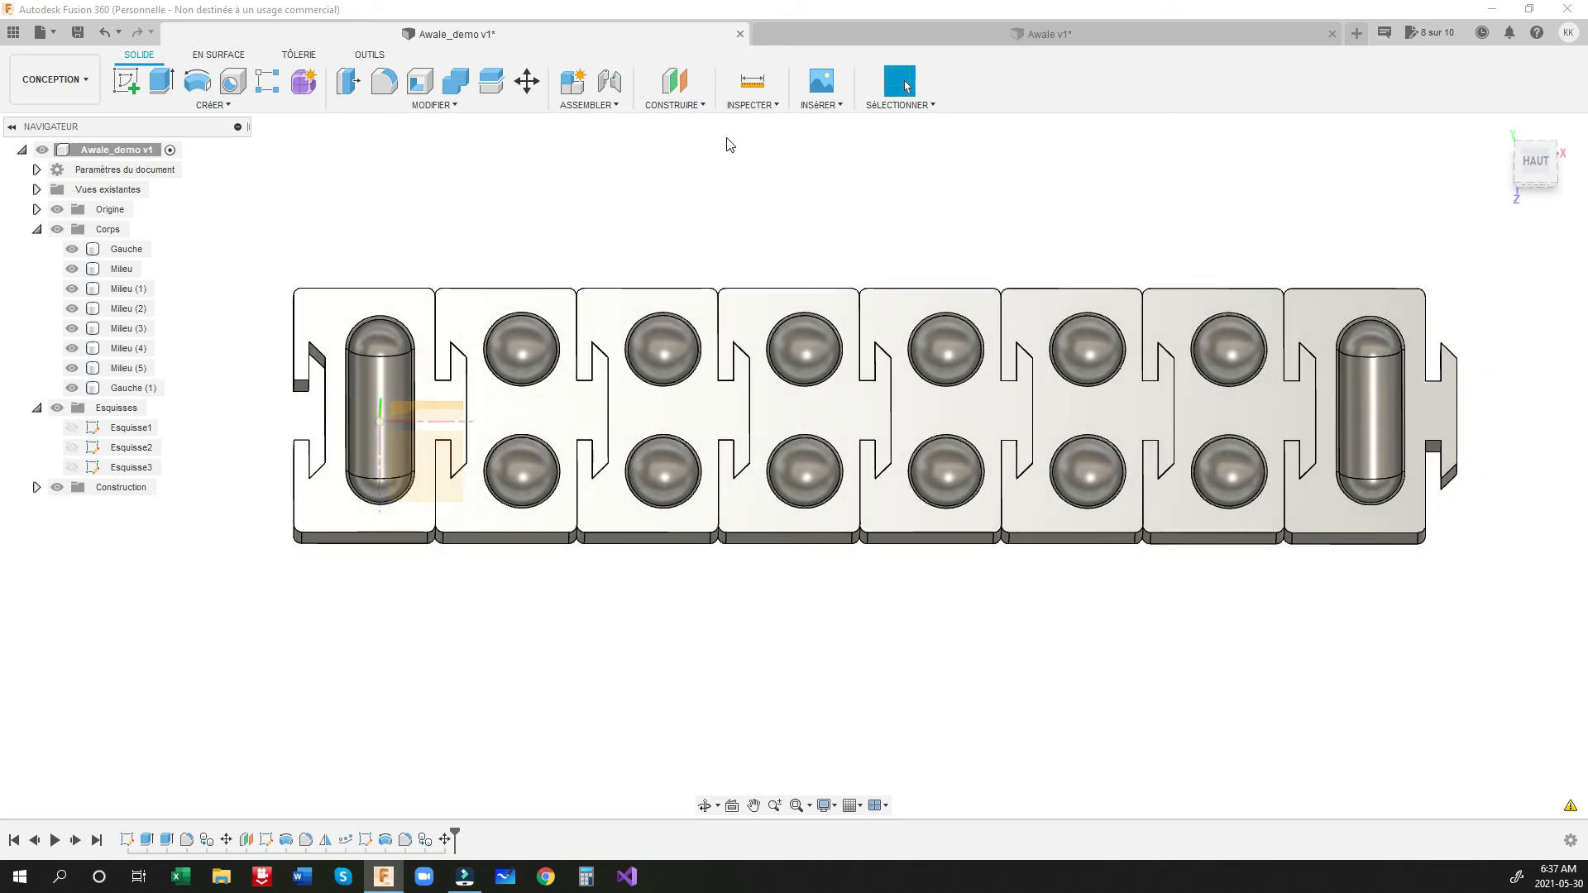
Step: Create an angle construction plane at 90 degrees through the inner top edge of the Gauche body's open connector notch
left_click(705, 107)
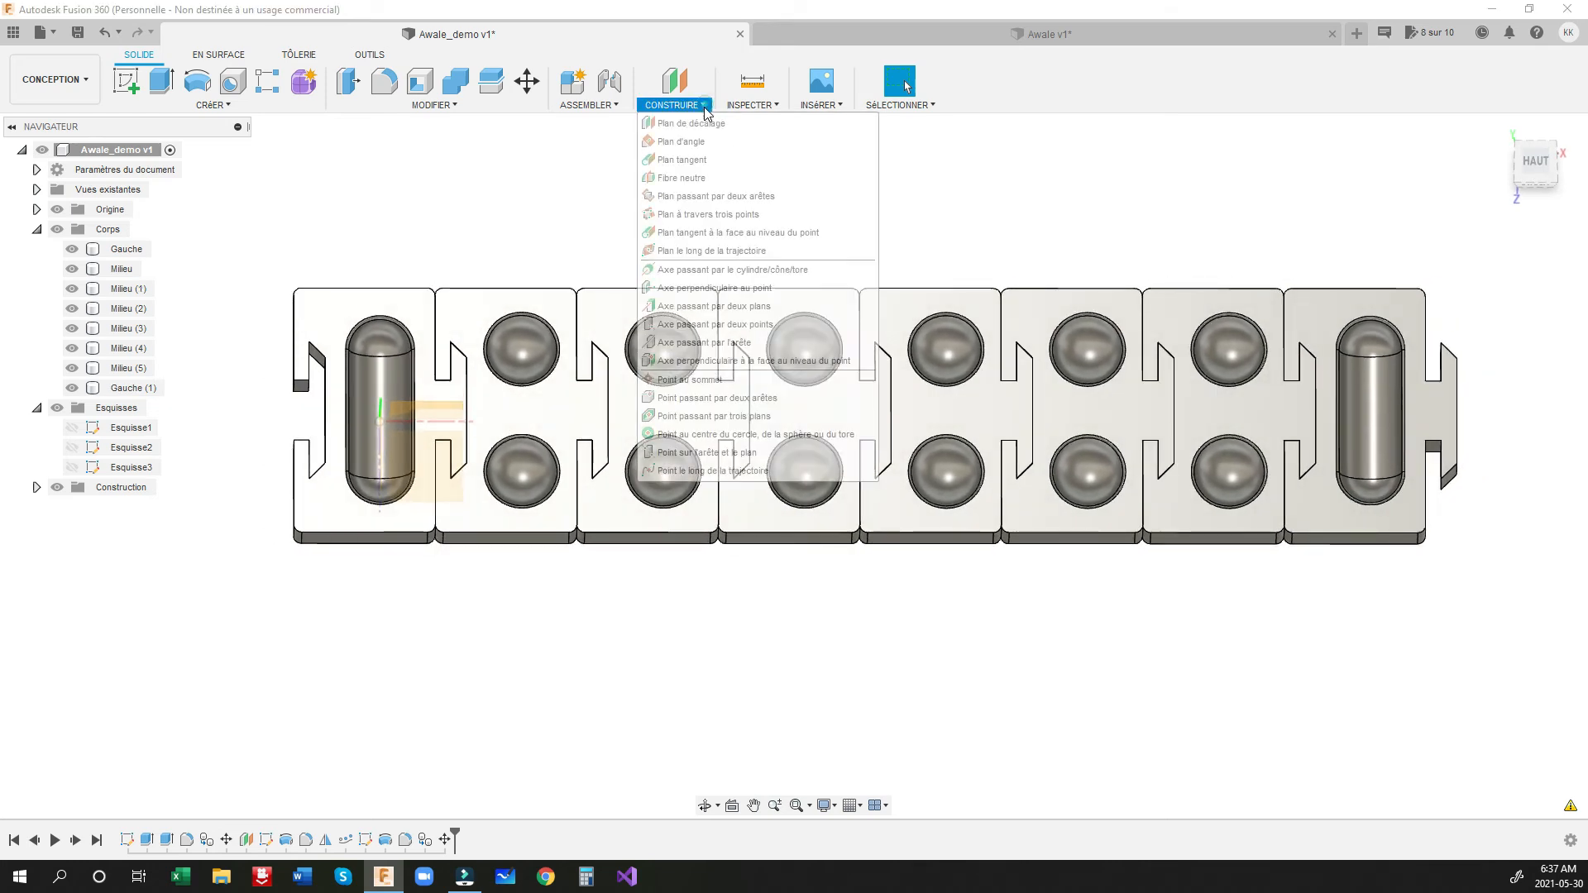
left_click(681, 143)
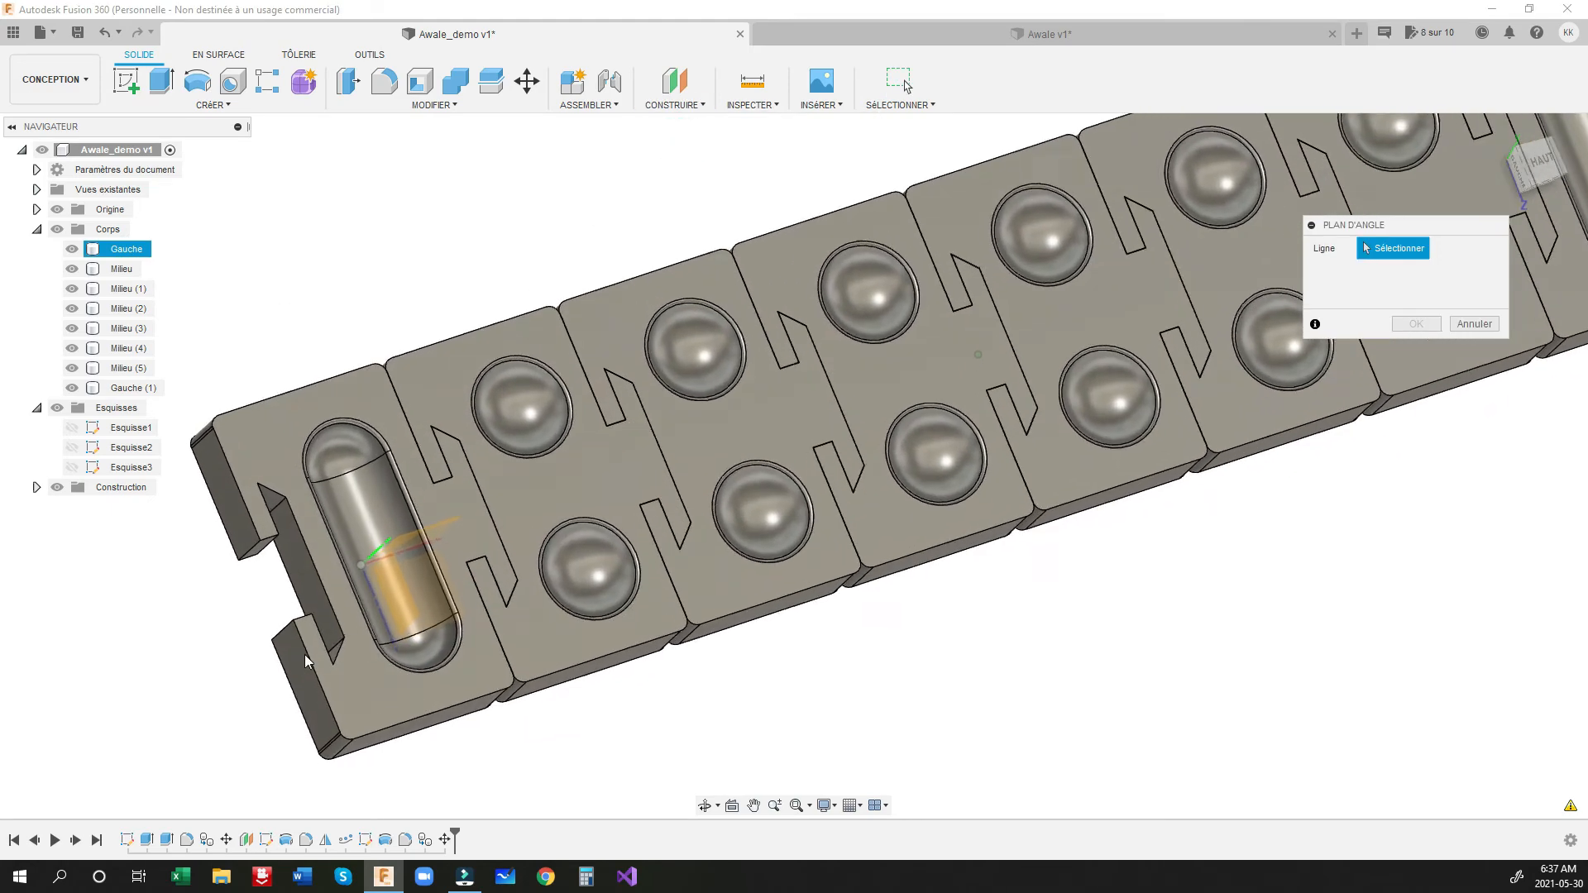
scroll(318, 629, "up", 5)
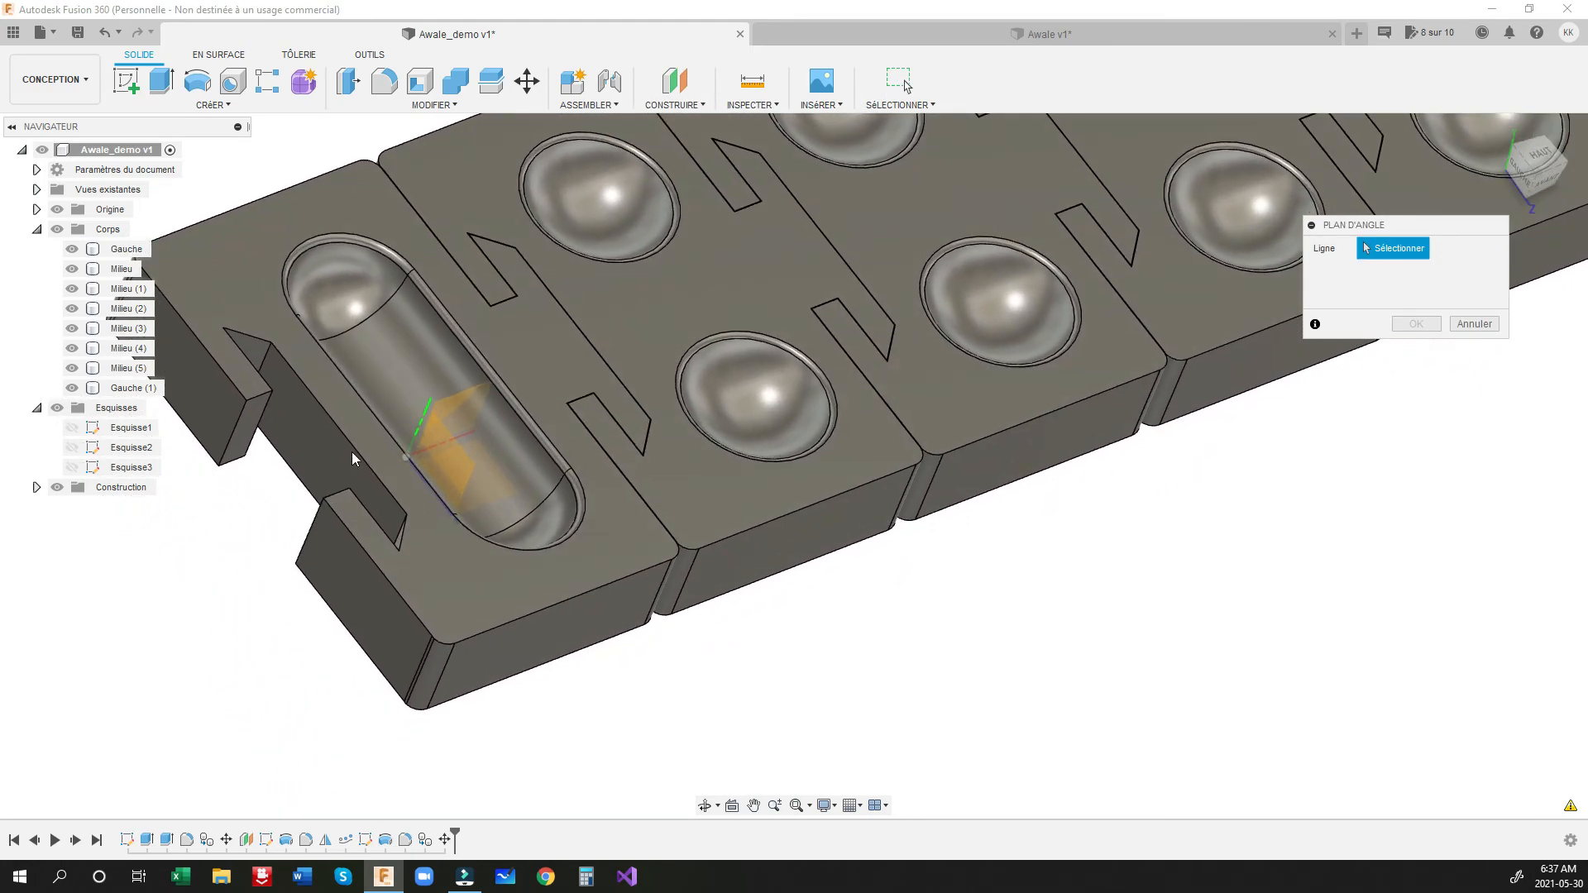
left_click(355, 453)
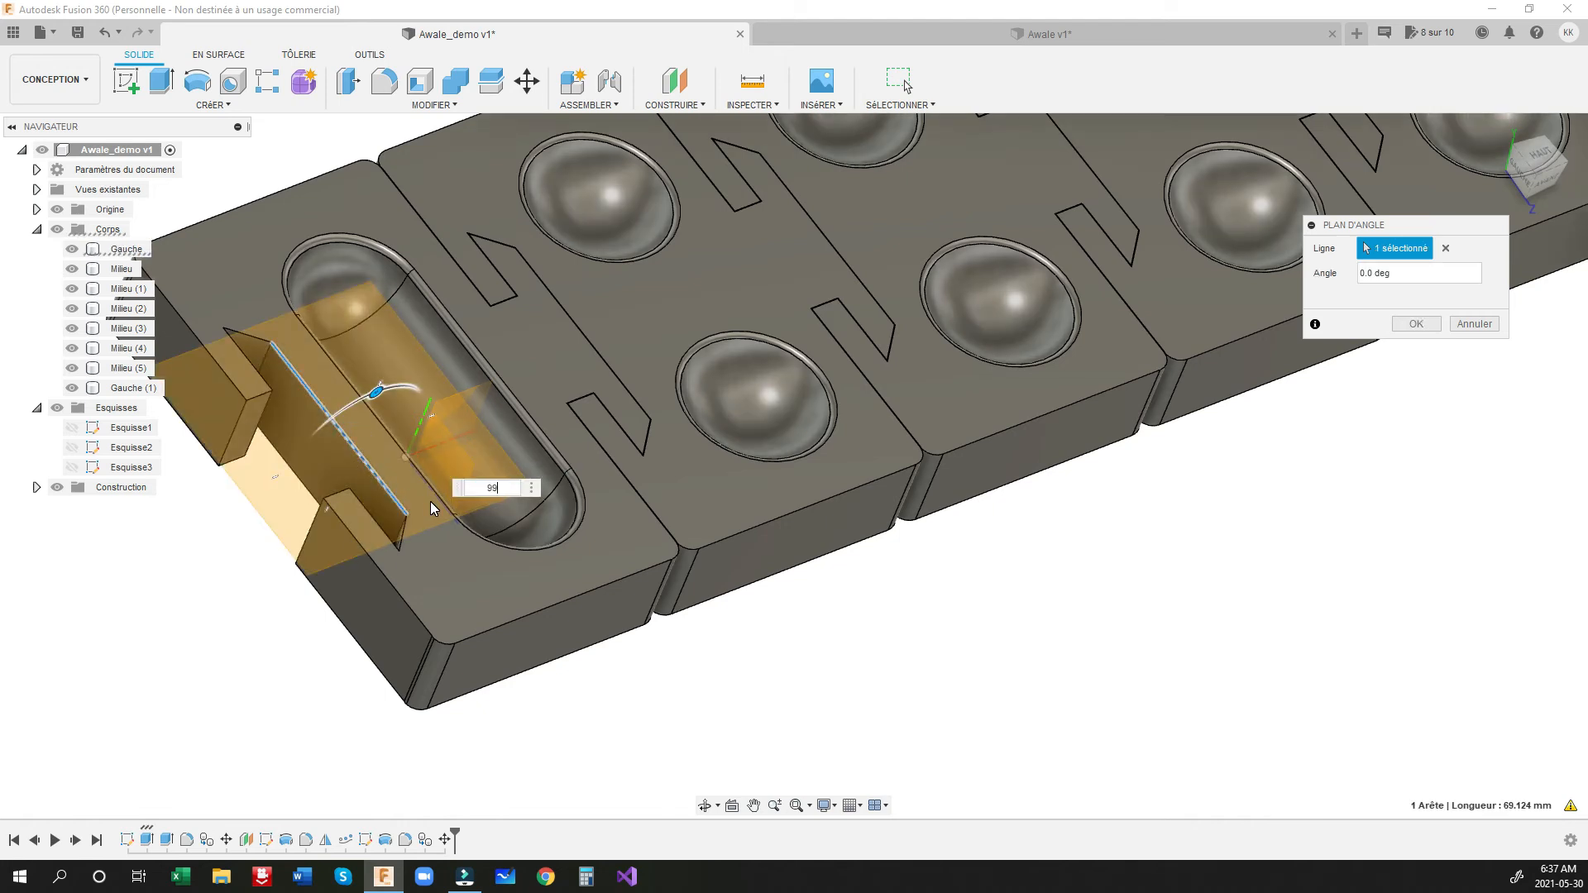
type("0")
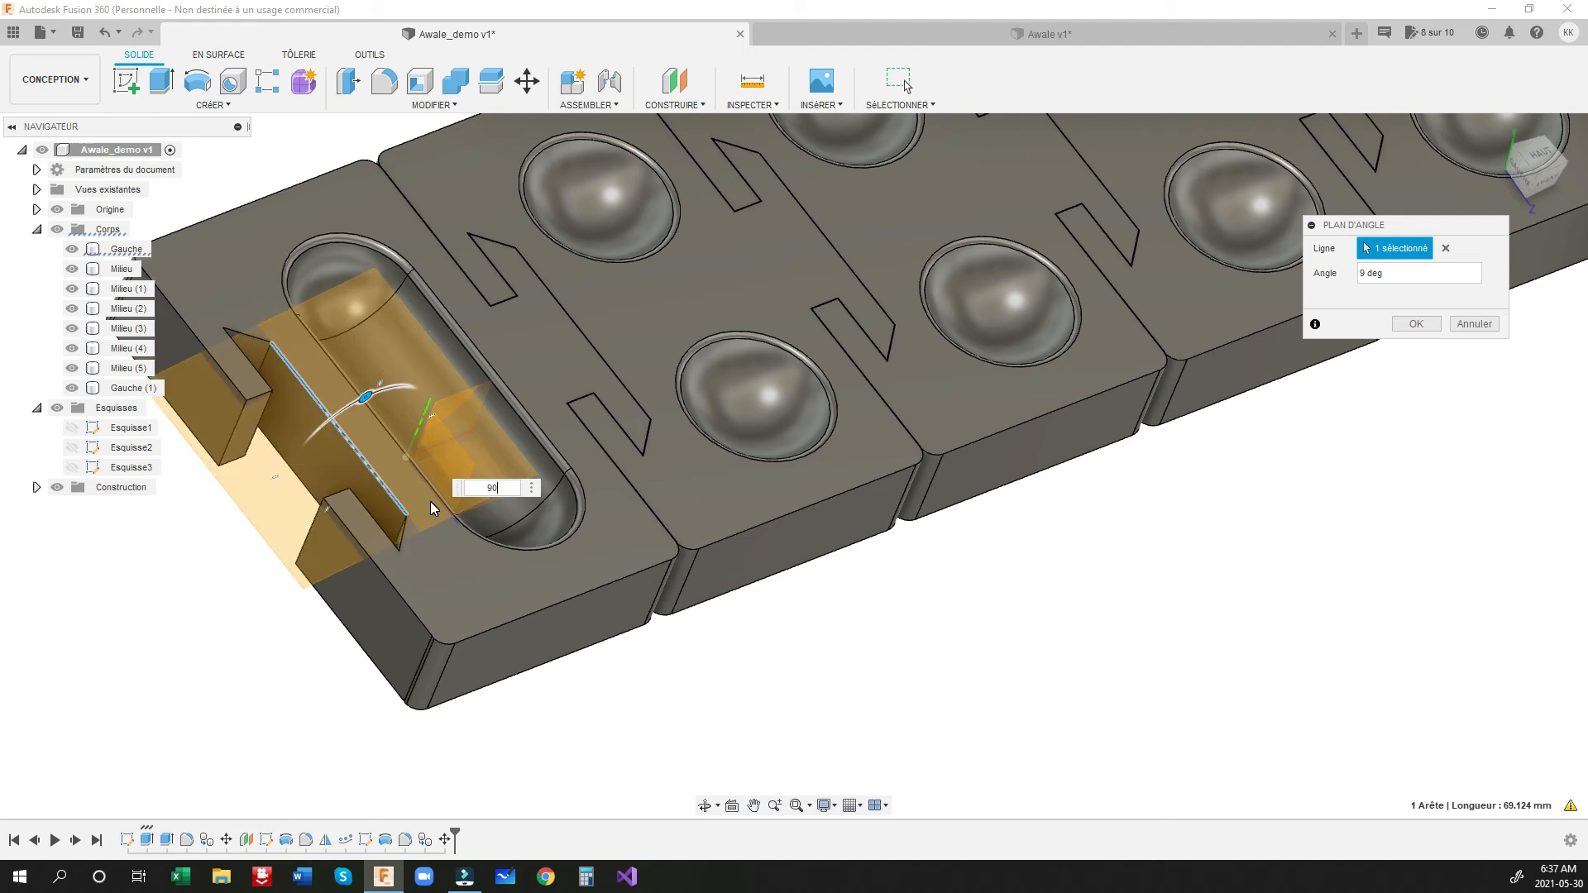
key("Return")
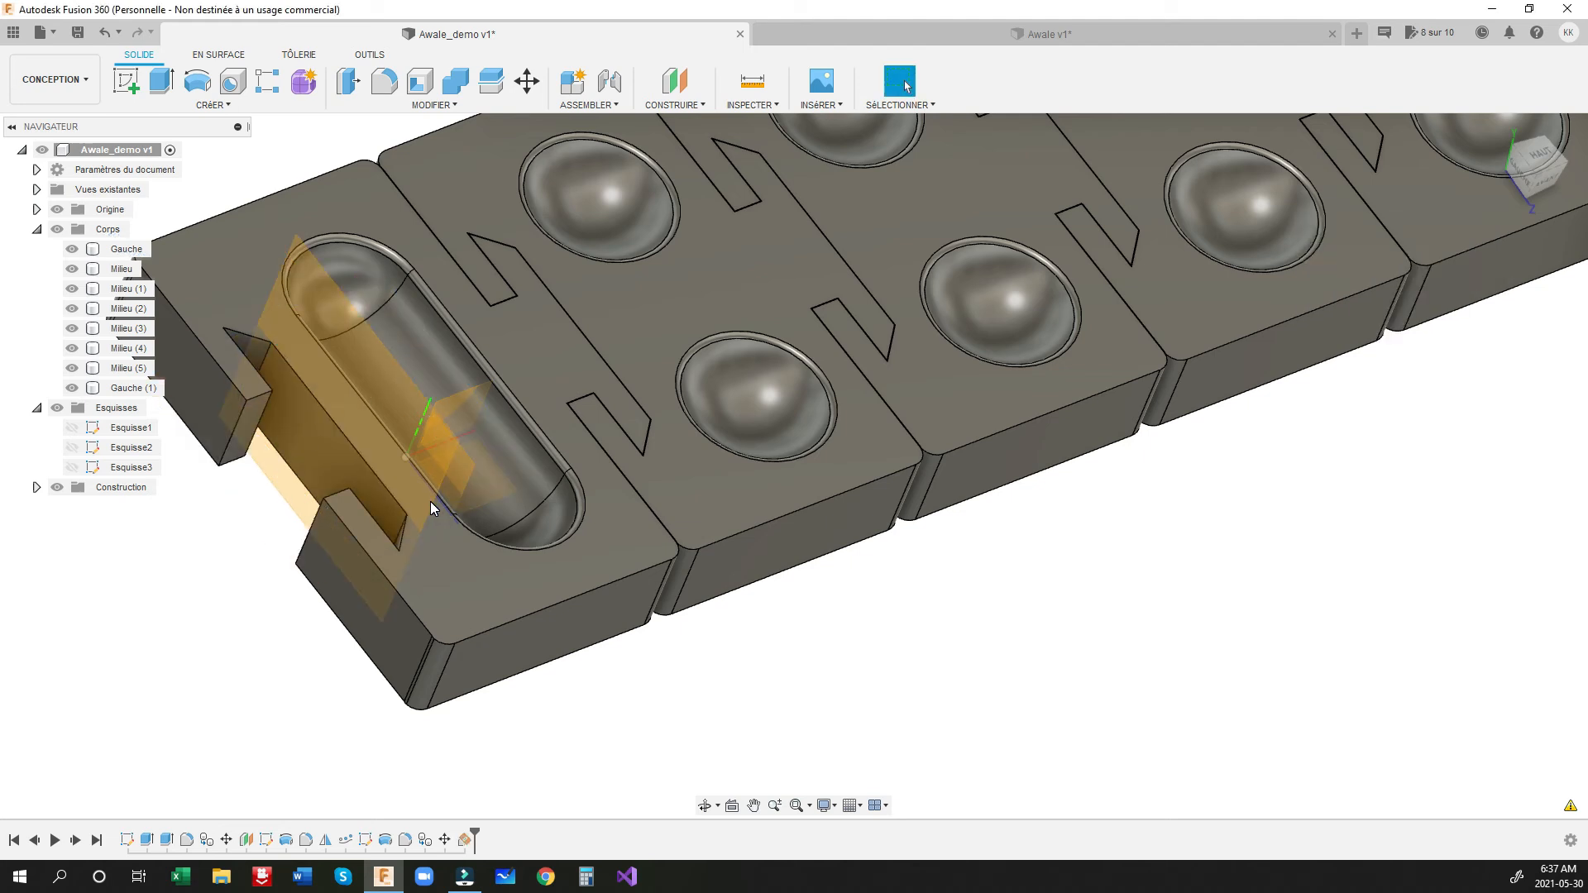
Step: Split the Gauche body with the upright construction plane through its connector notch
left_click(435, 105)
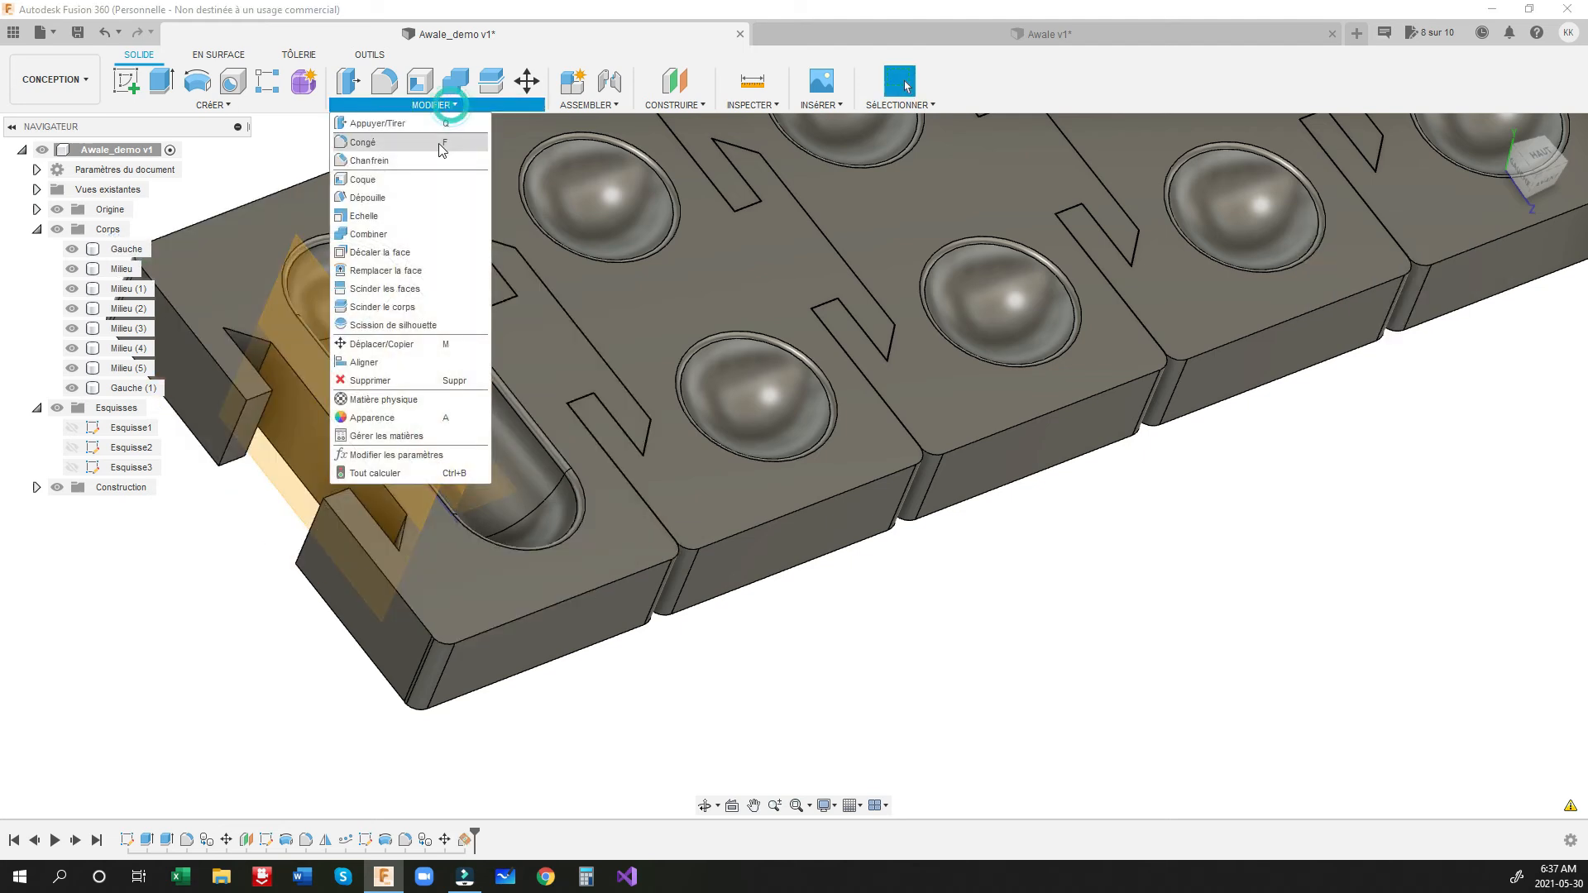
left_click(381, 307)
left_click(240, 288)
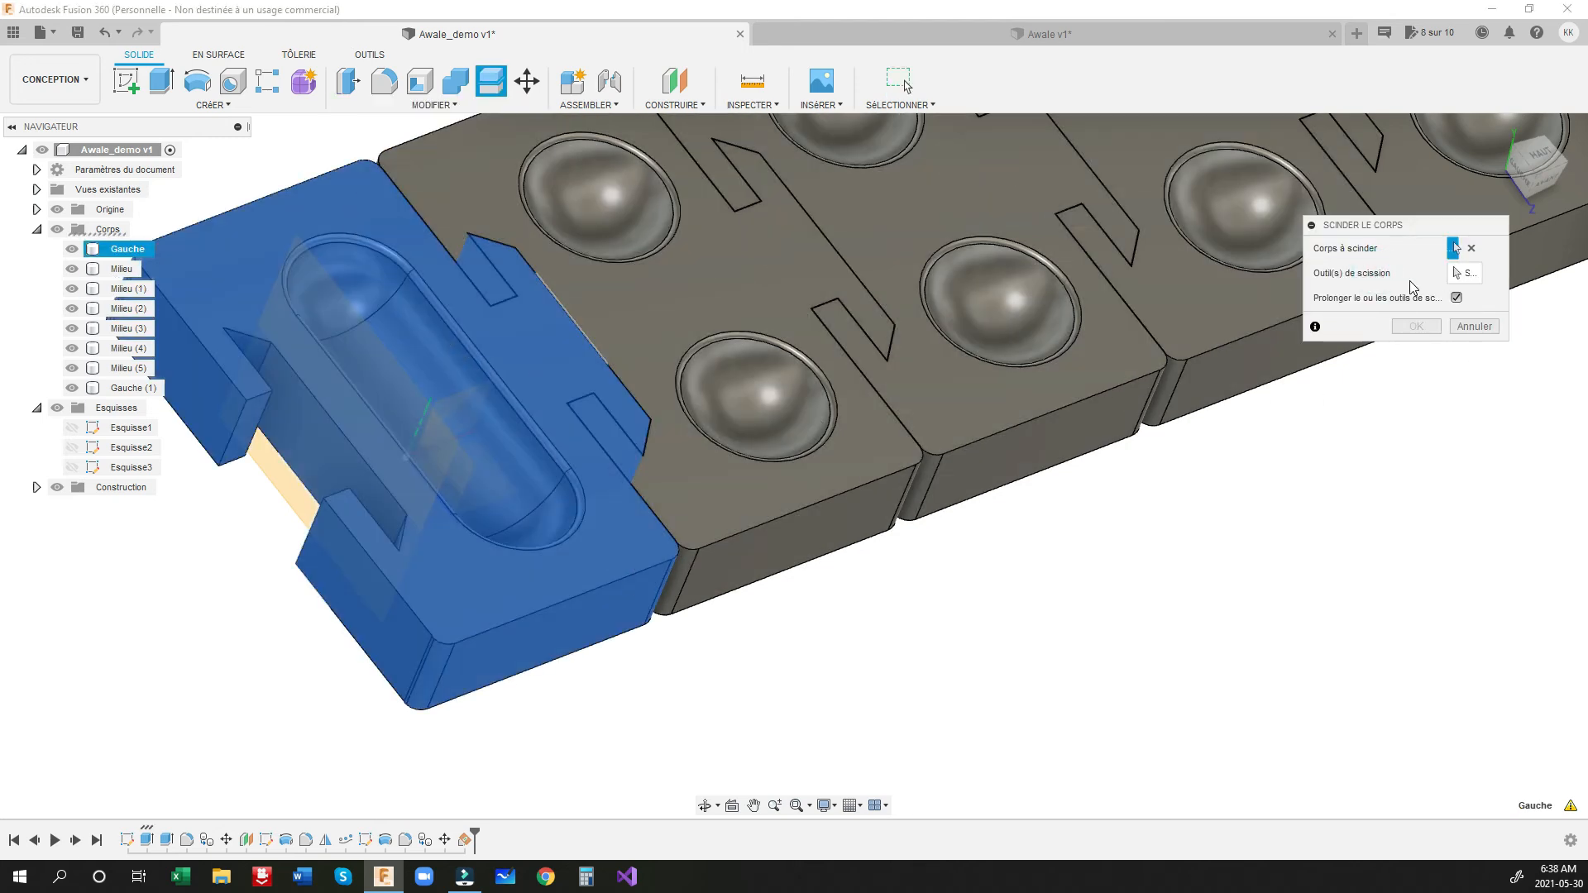
left_click(1462, 275)
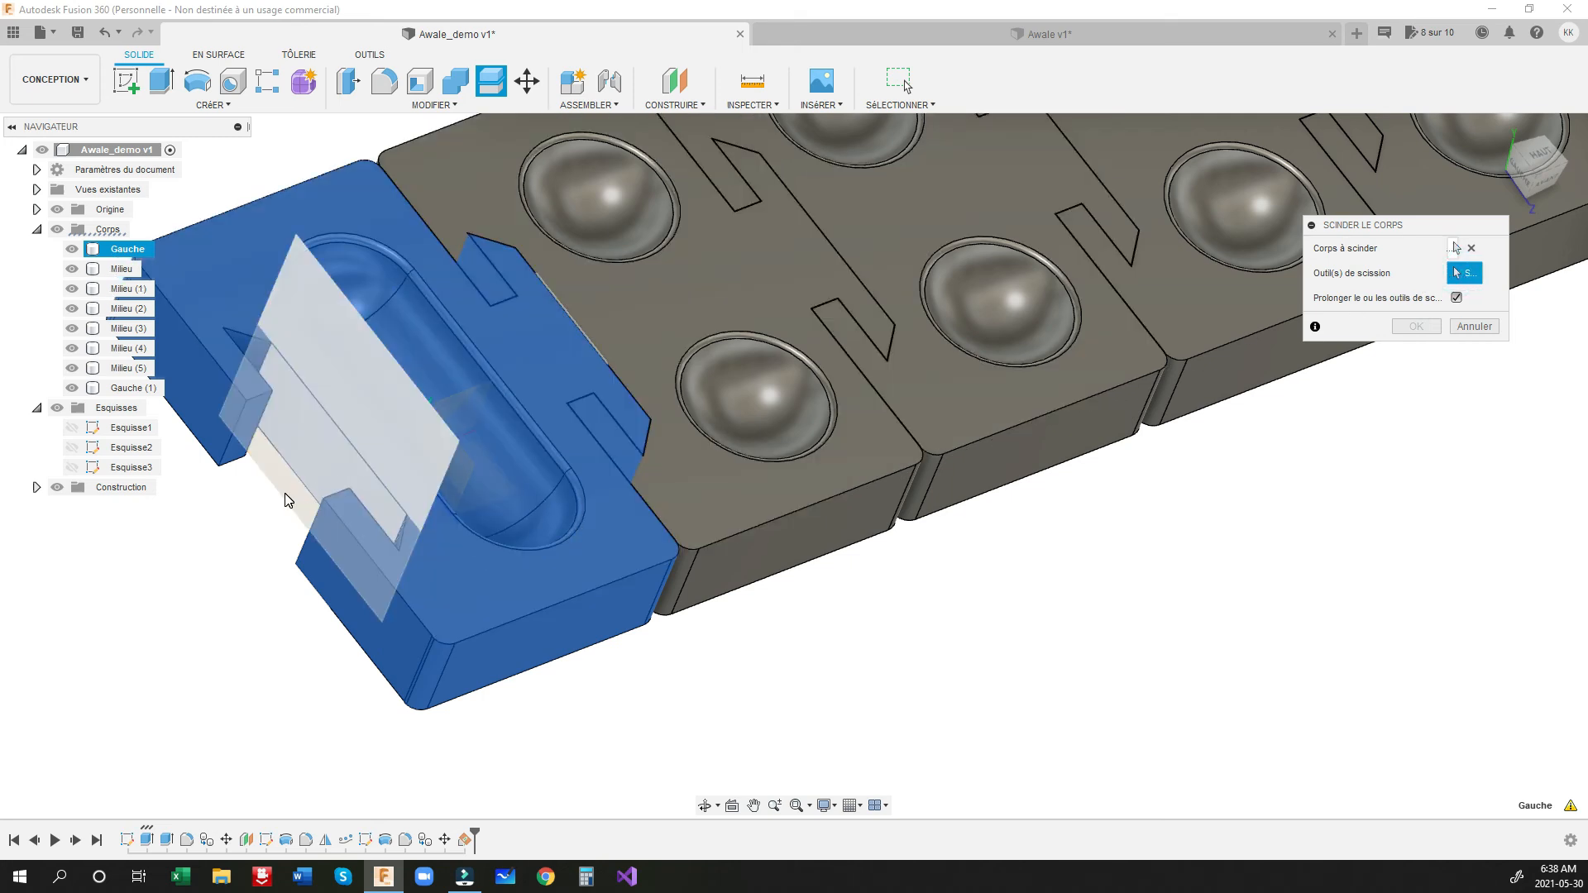
left_click(287, 496)
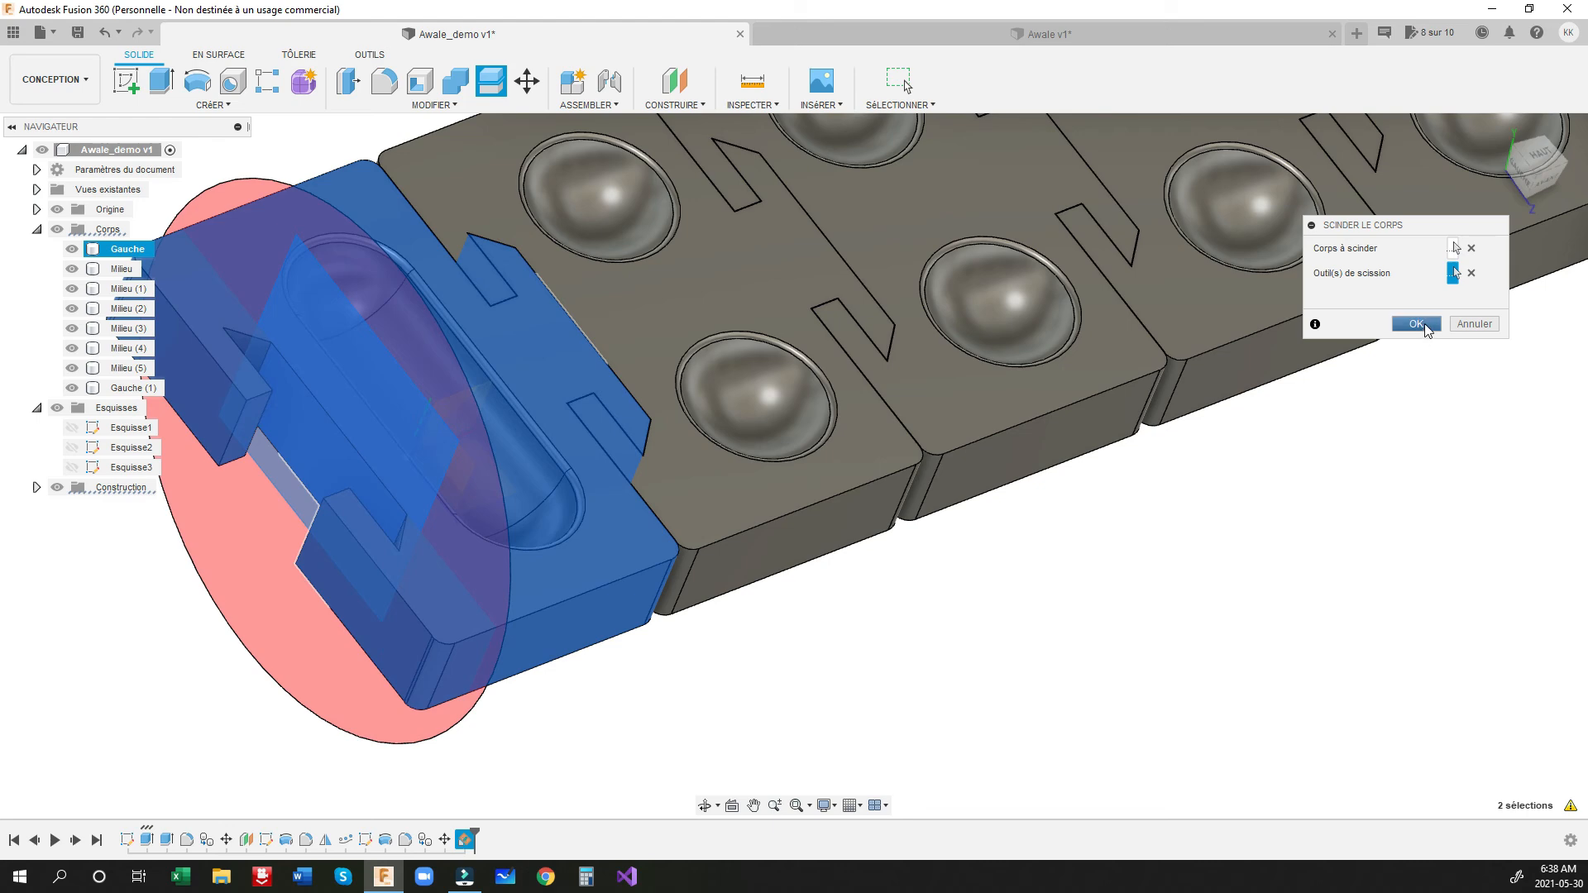
left_click(1415, 325)
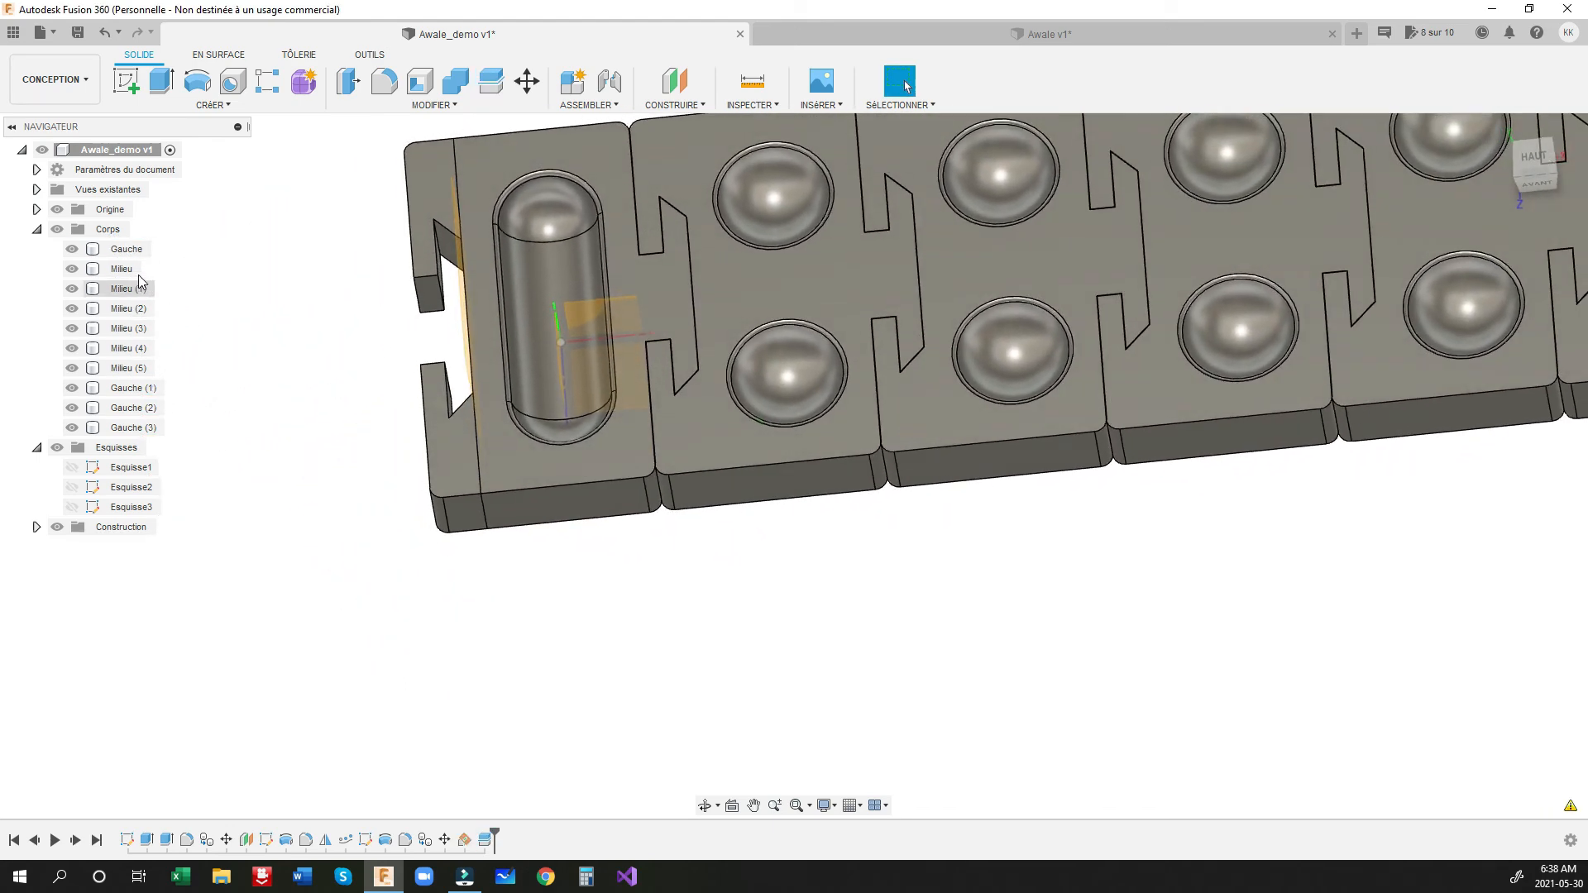
Step: Hide the two cut-off end pieces, Gauche (2) and Gauche (3)
left_click(73, 407)
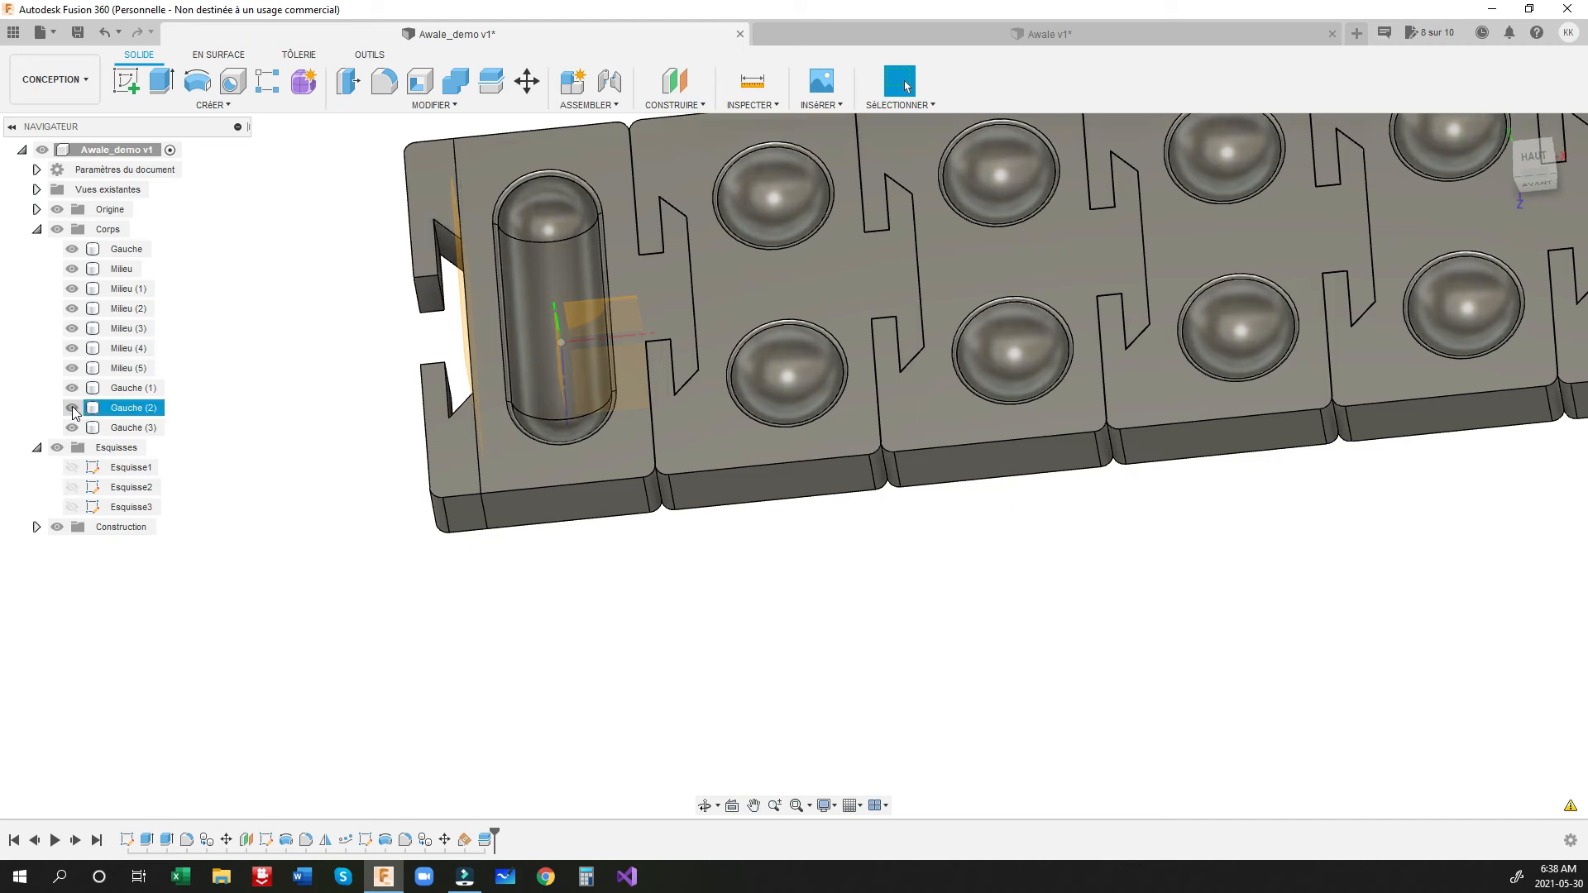
left_click(71, 406)
left_click(72, 428)
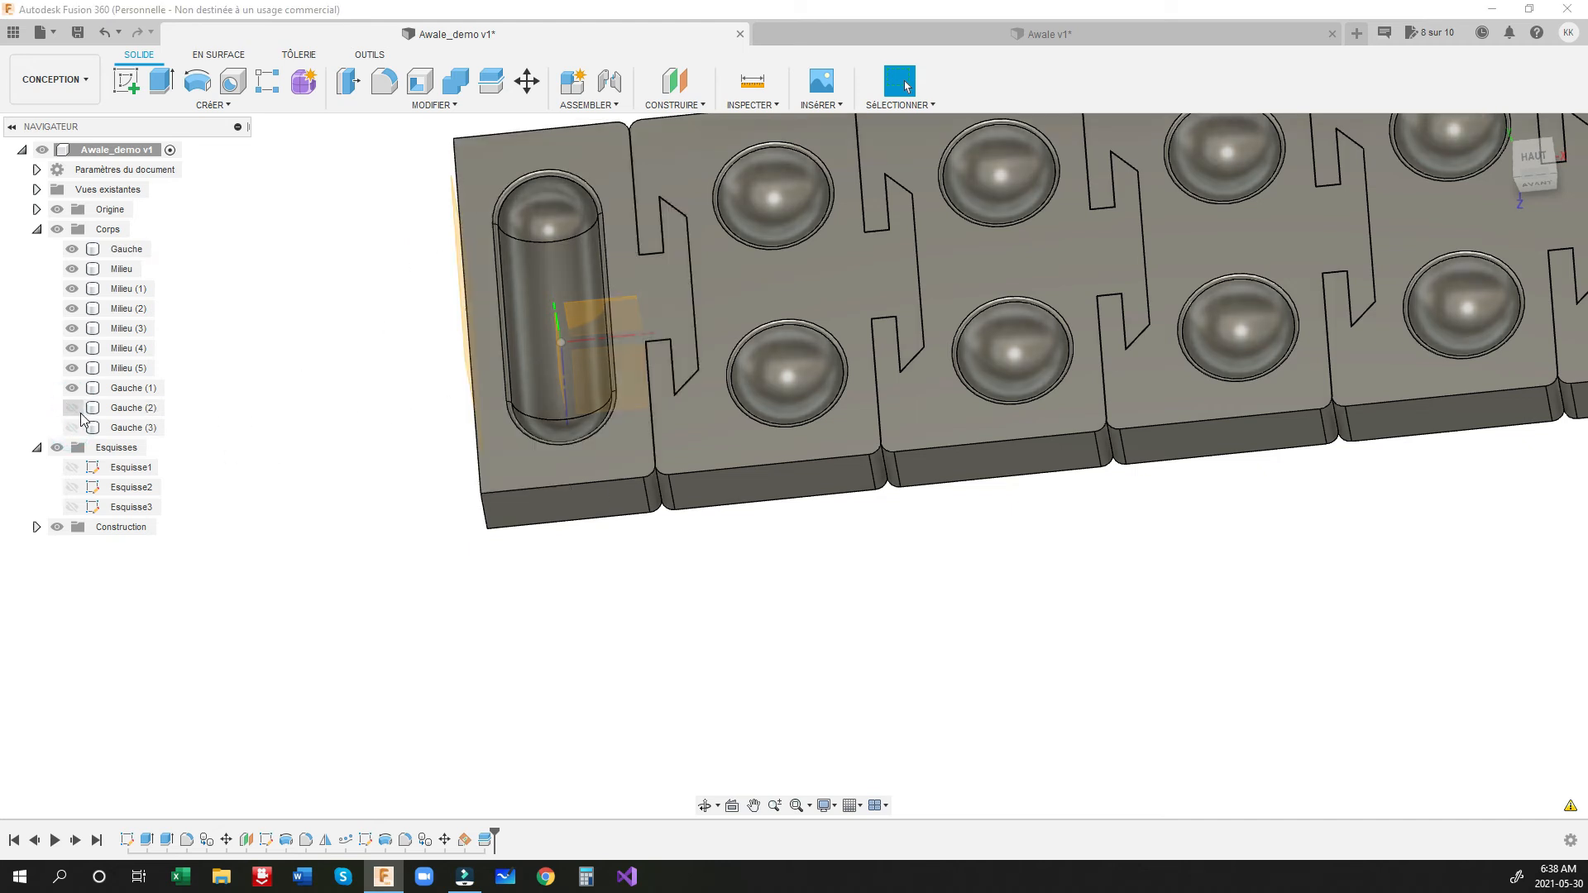
Step: Rename the hidden cut-off body Gauche (2) as rebut1
left_click(142, 408)
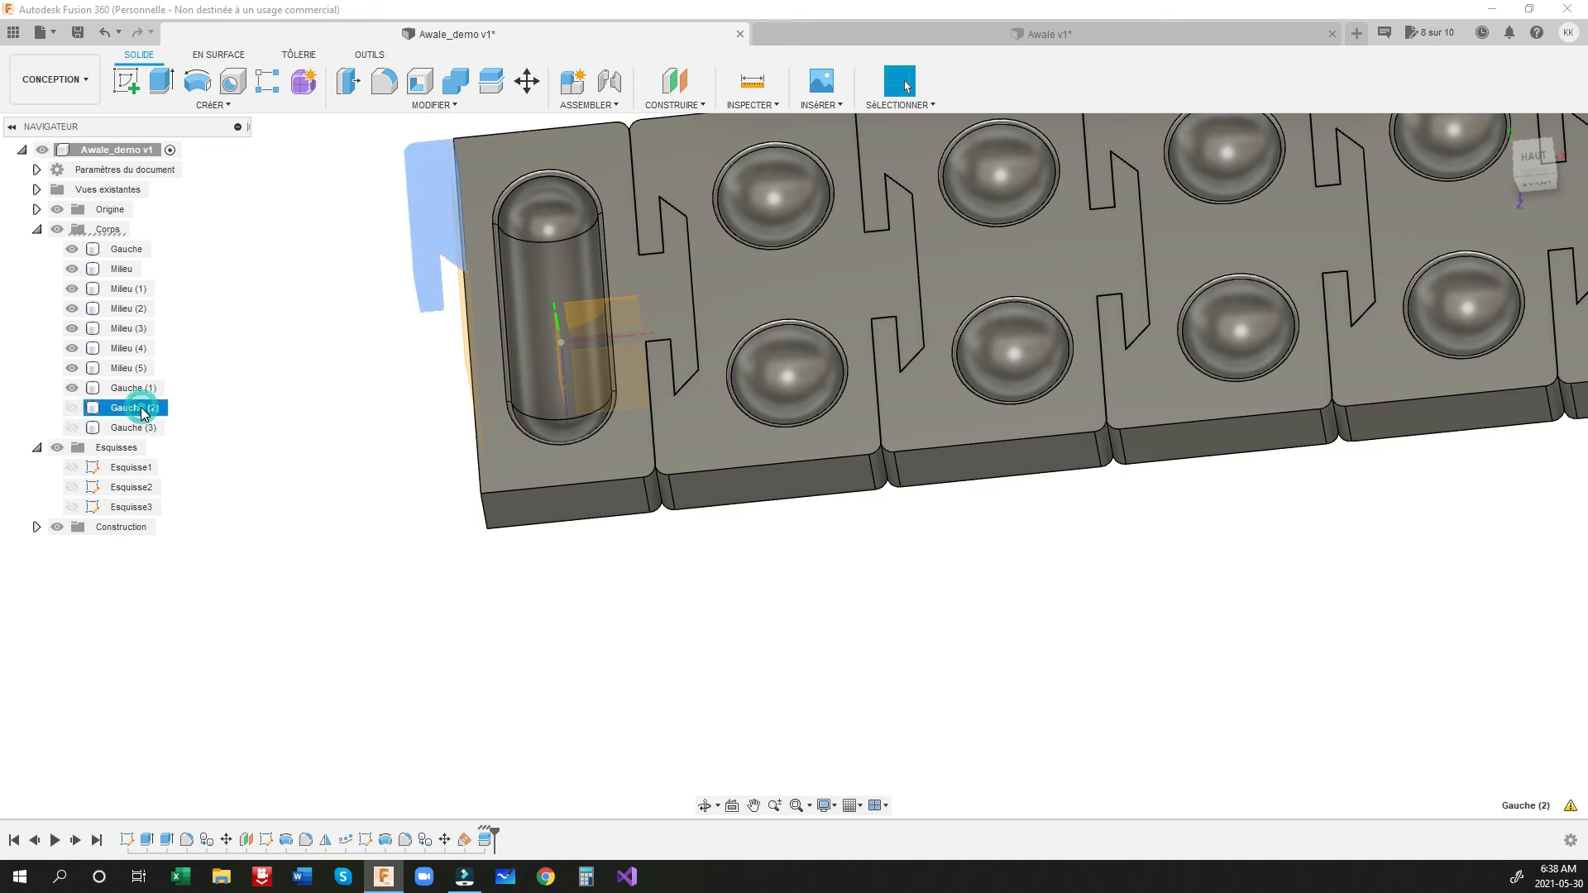
left_click(141, 409)
type("rebut1")
key("Return")
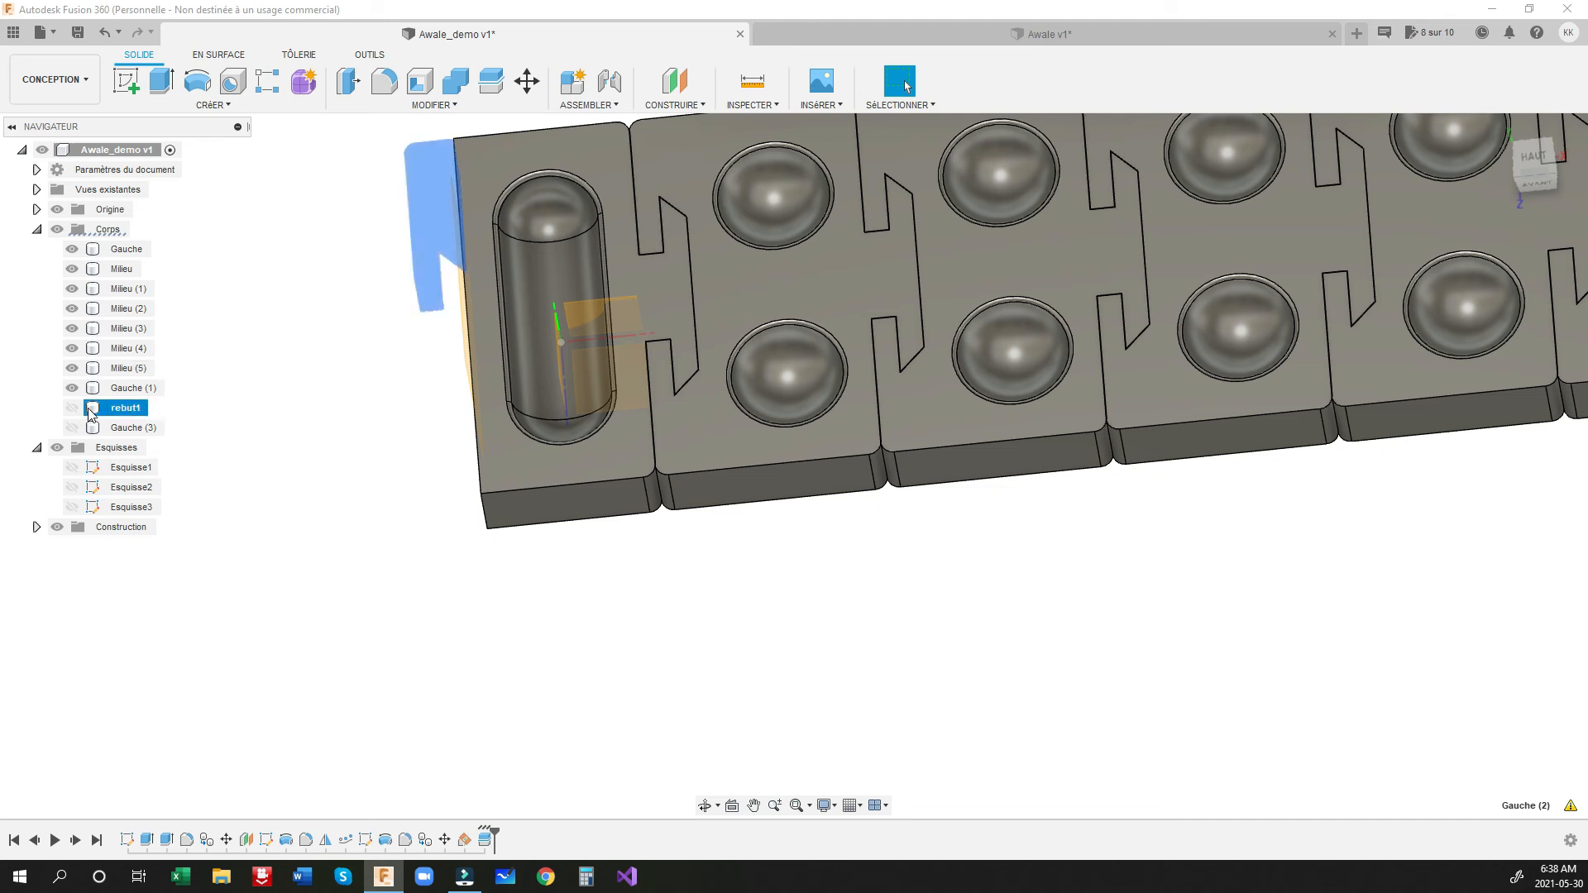
Step: Rename the hidden cut-off body Gauche (3) as rebut2
double_click(130, 430)
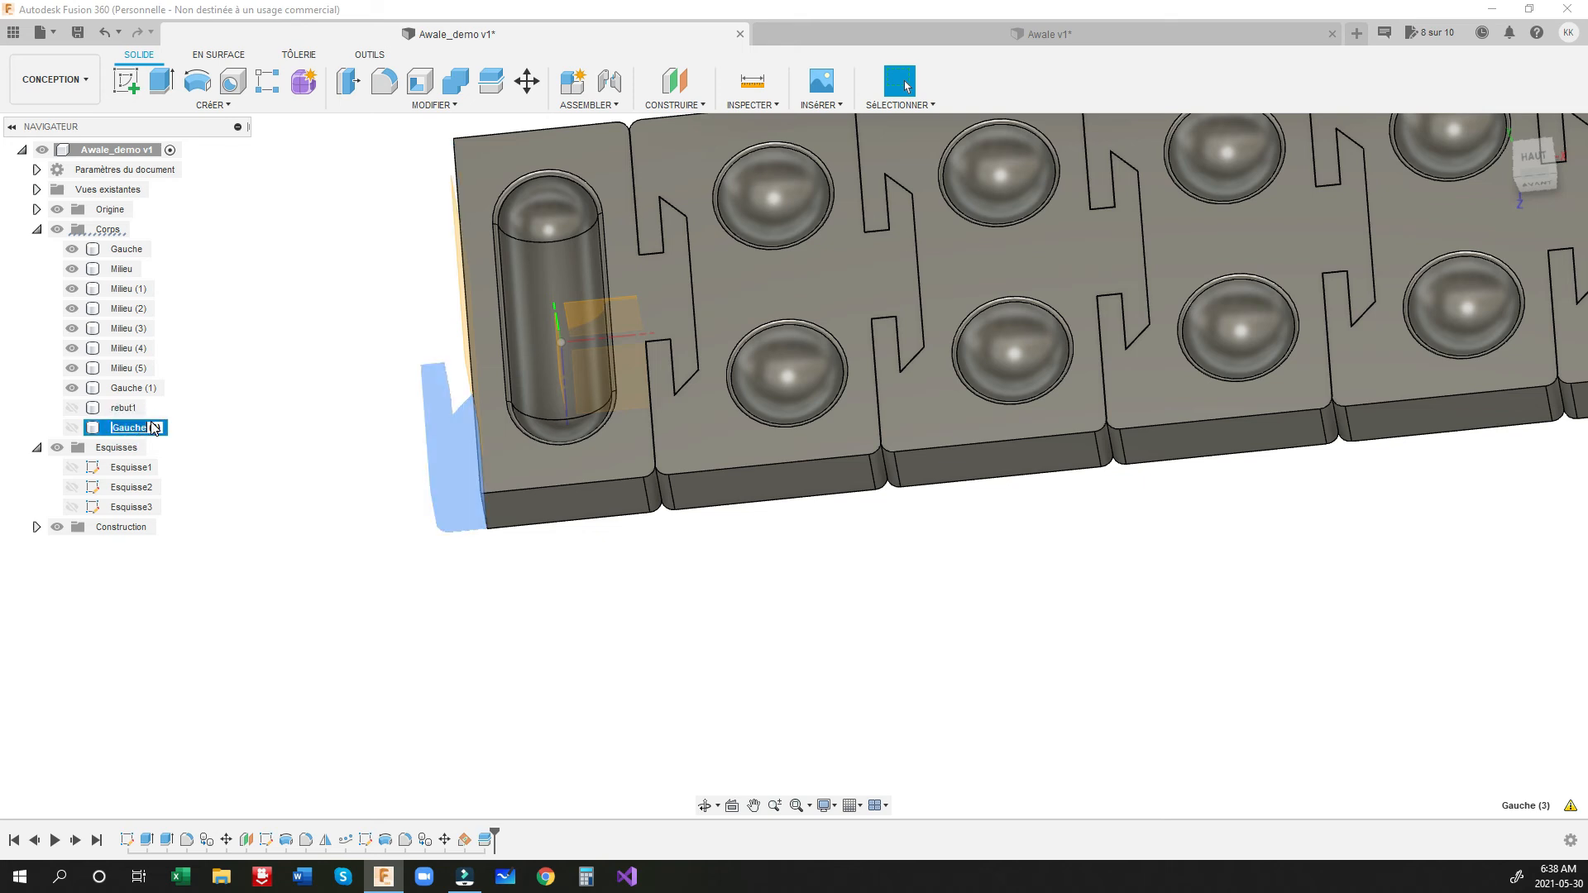
type("rebut")
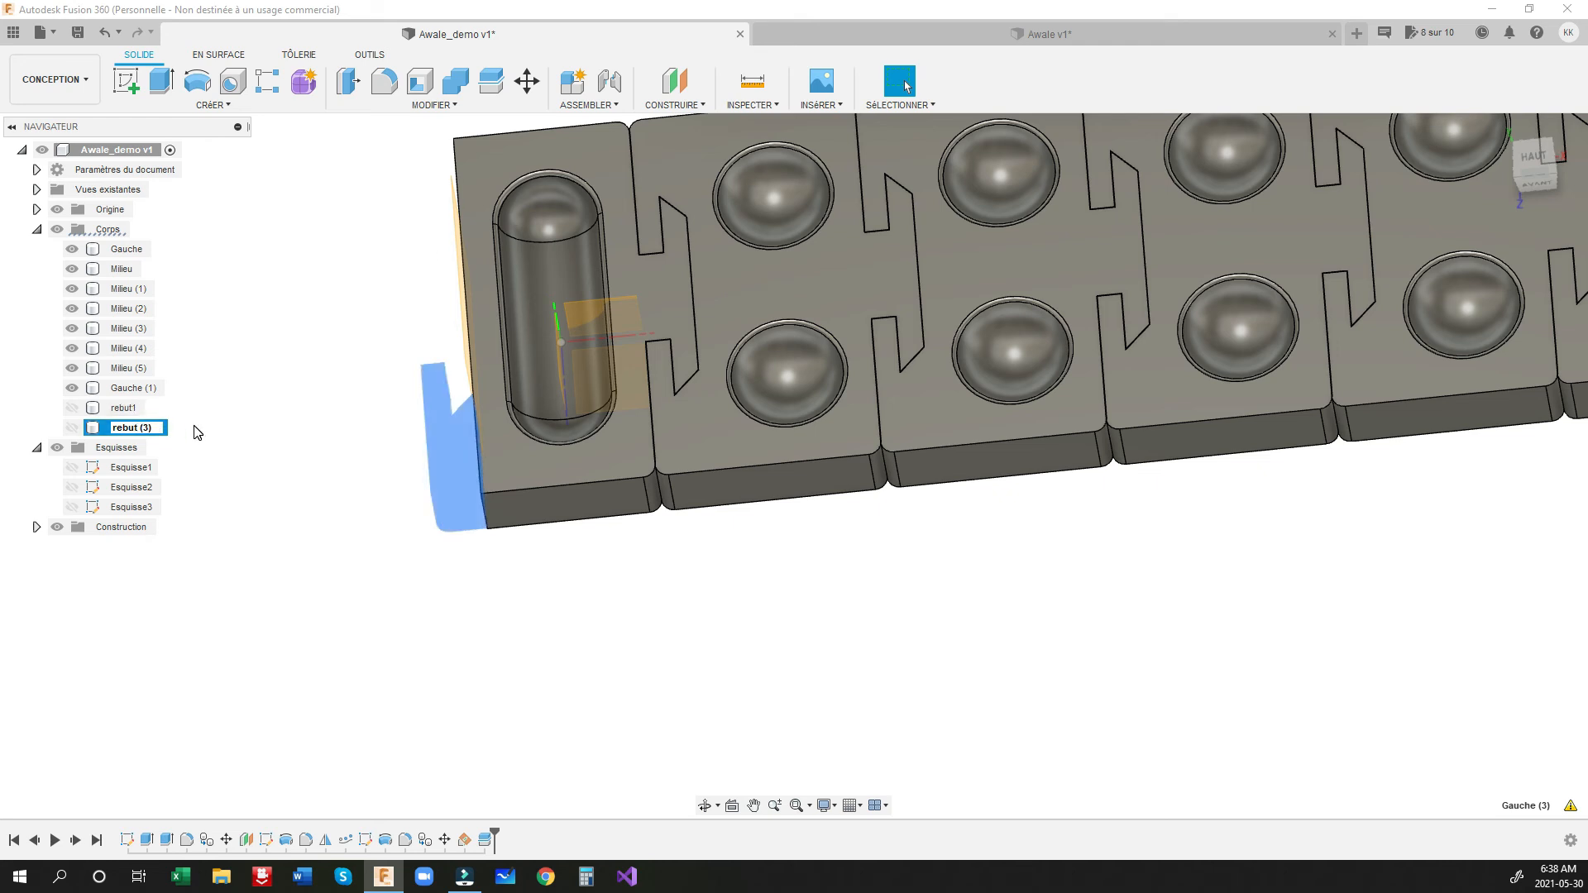
key("Return")
double_click(151, 428)
left_click(151, 426)
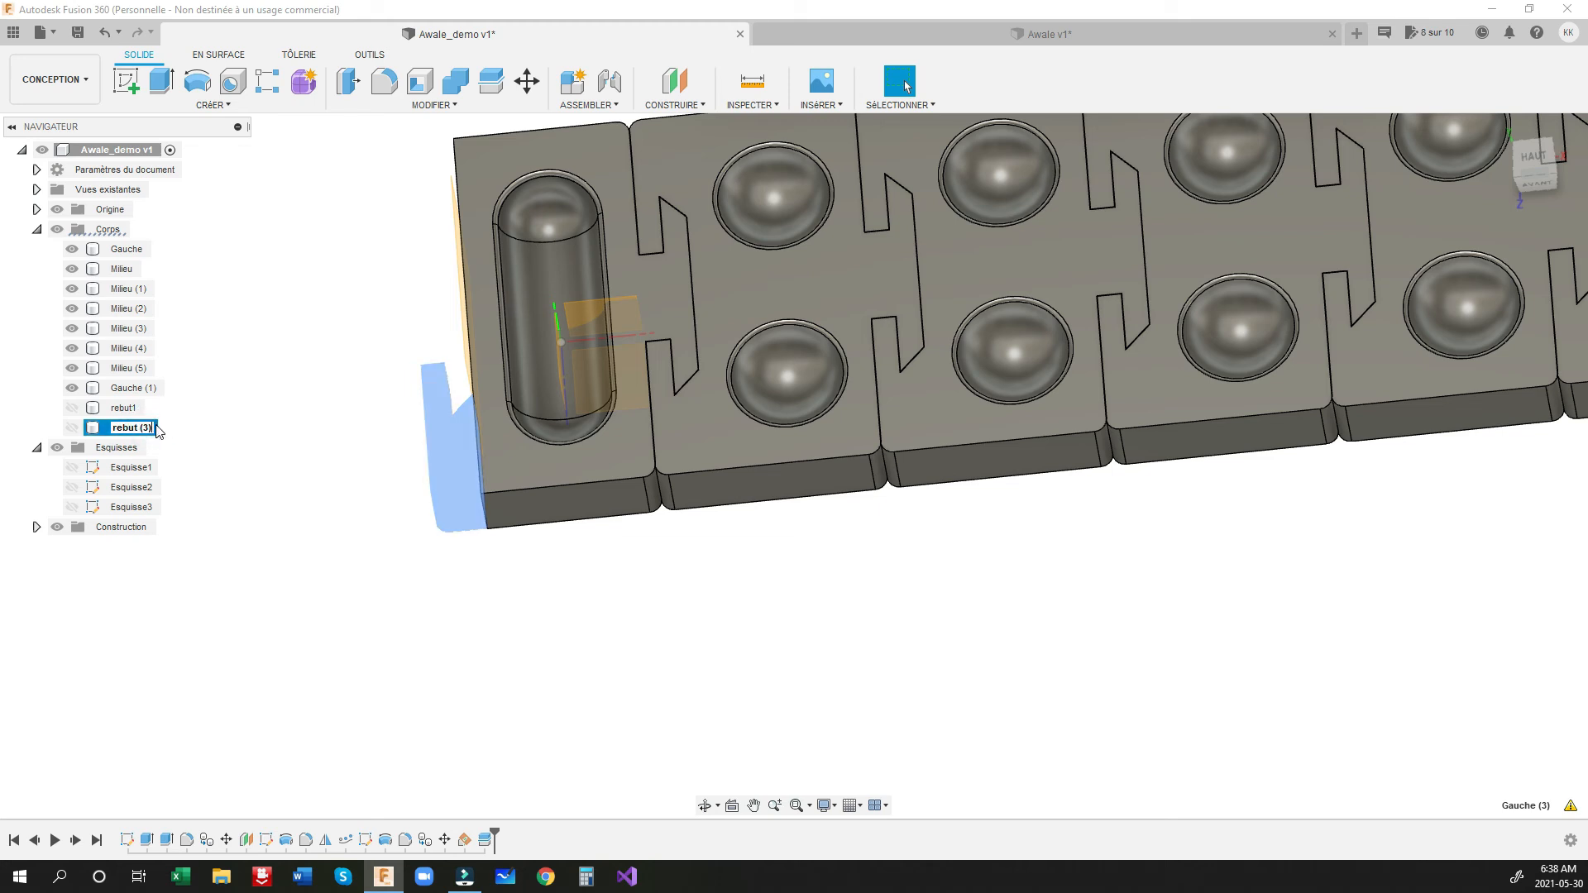
key("BackSpace")
key("BackSpace")
key("BackSpace")
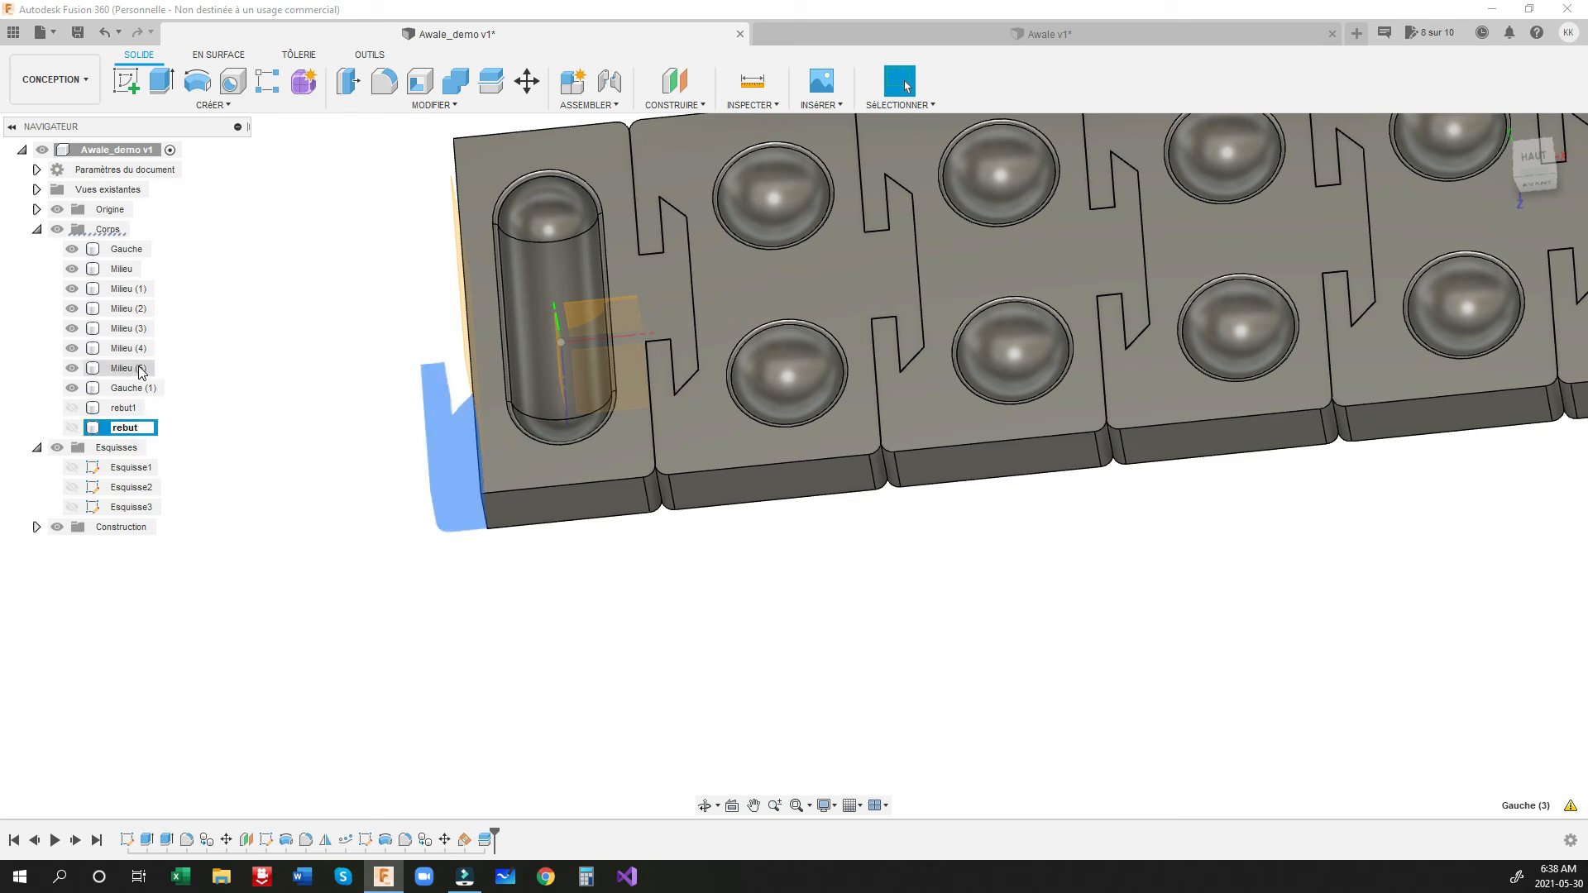
type("2")
key("Return")
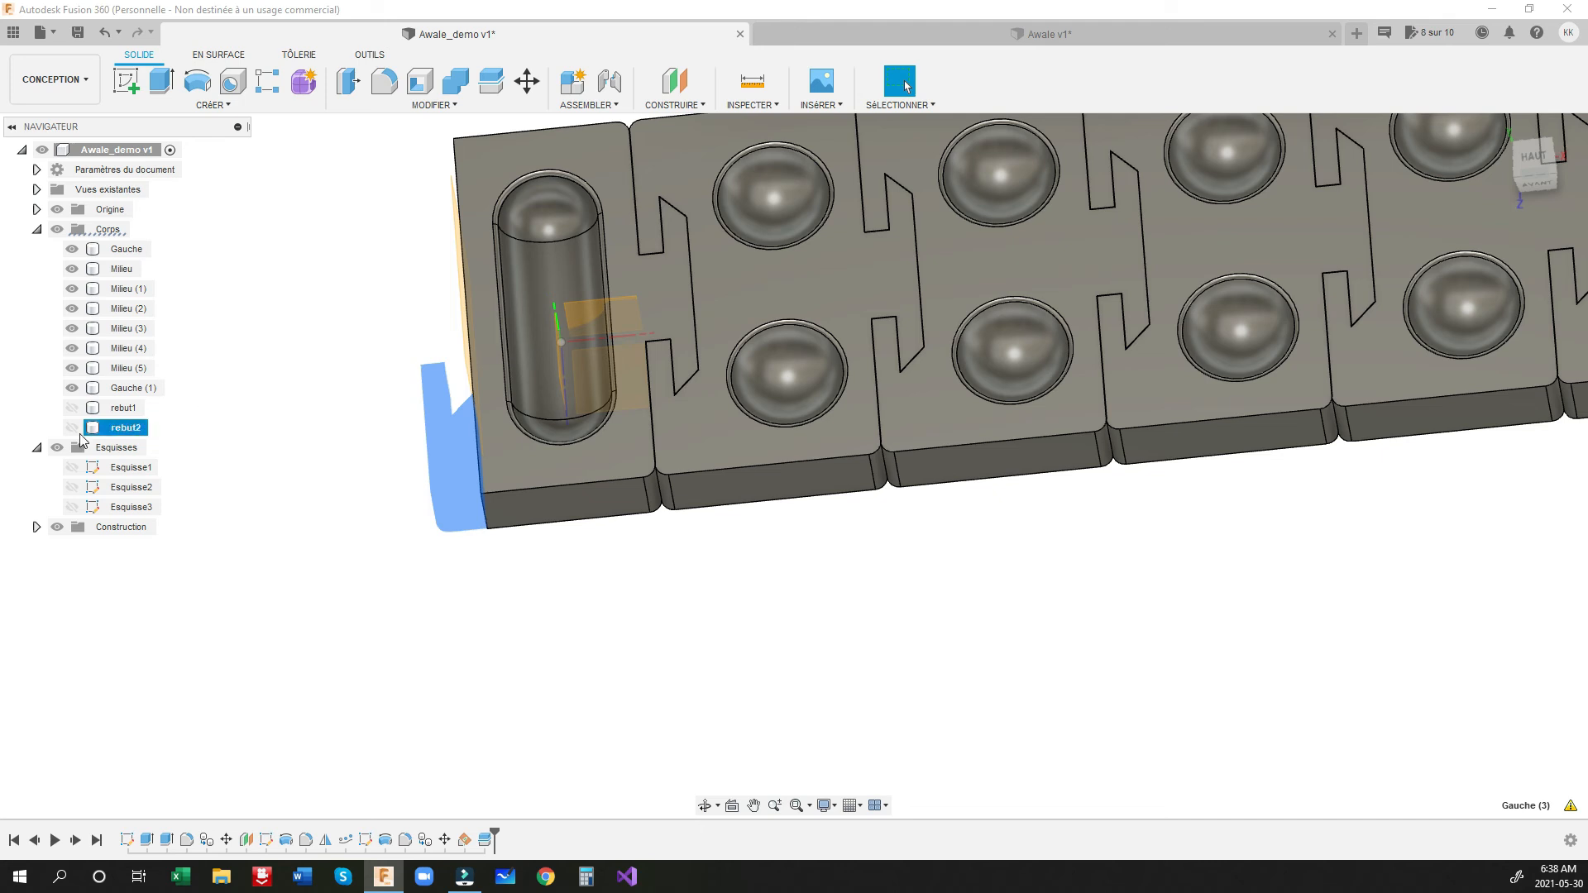
left_click(218, 484)
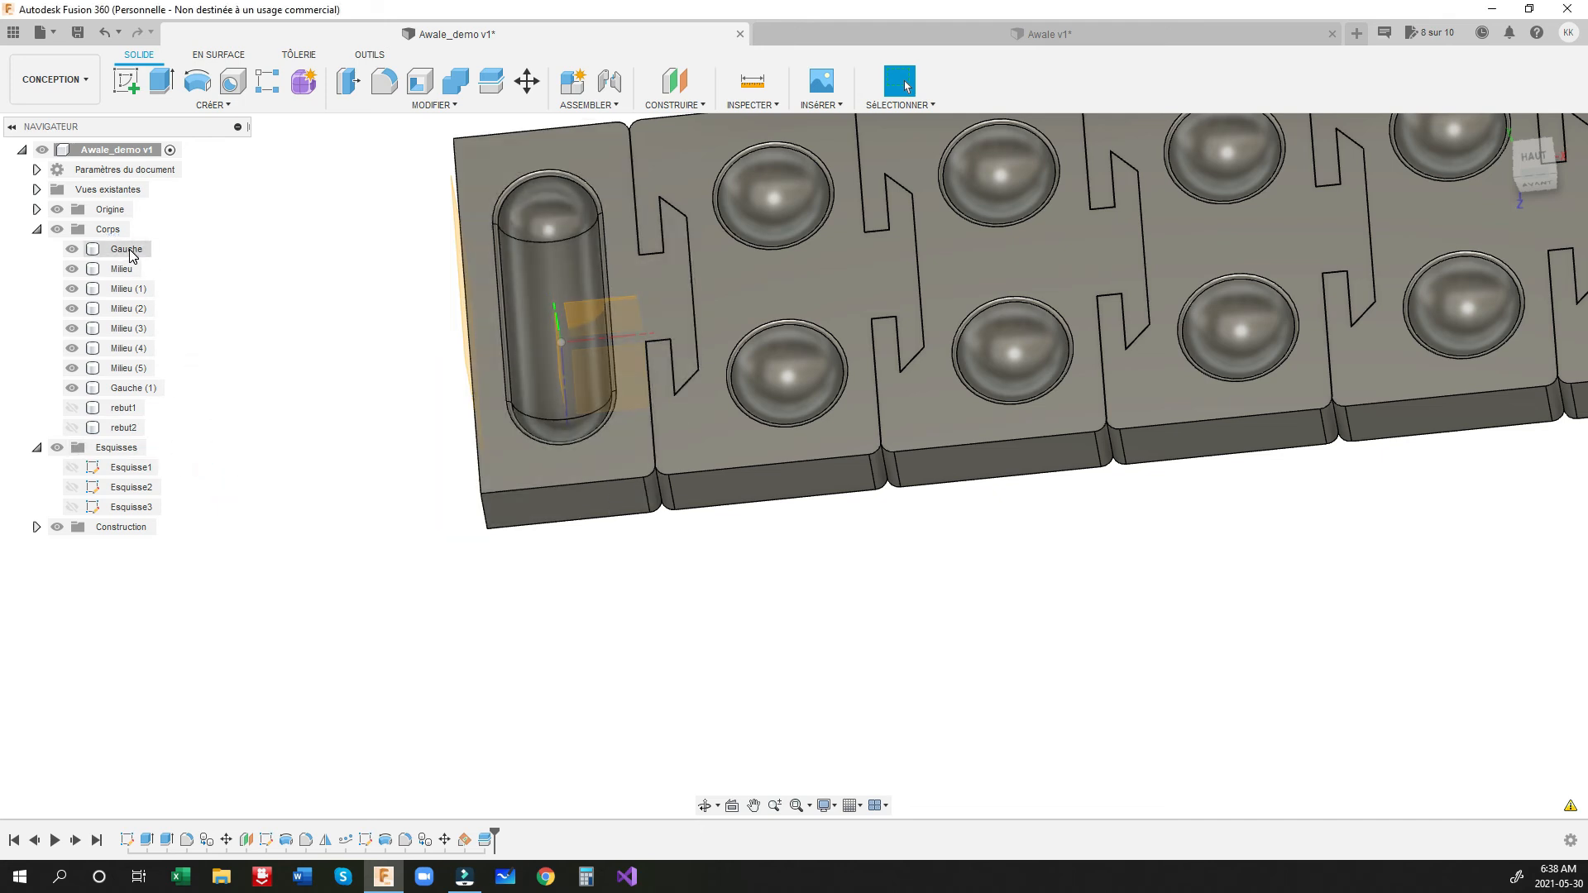
Step: Rename the body Gauche (1) at the far end of the board as Droite
left_click(141, 393)
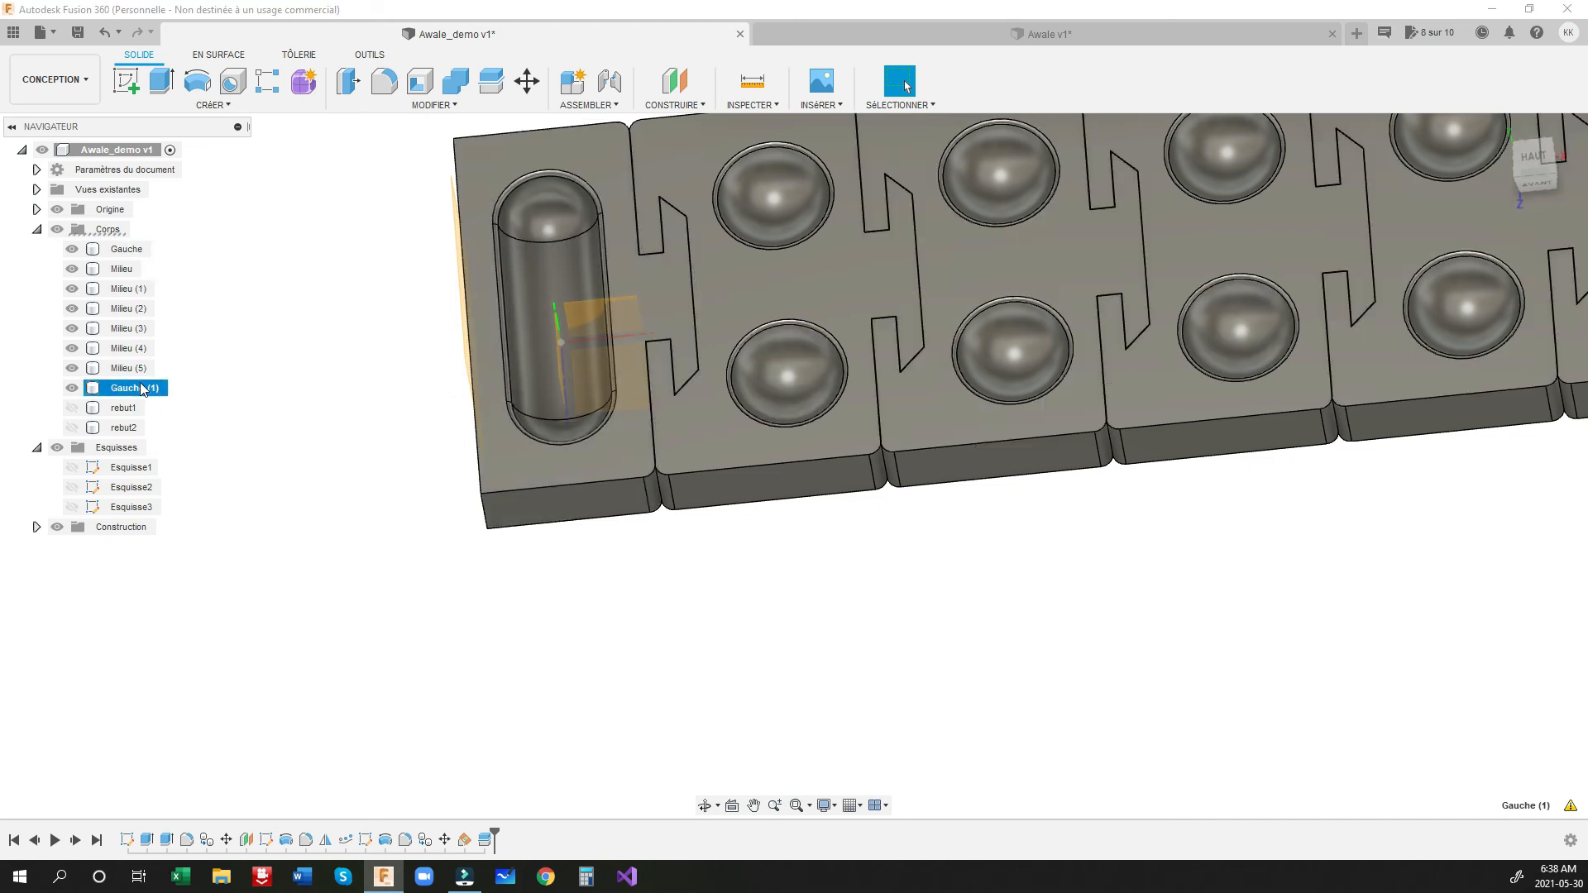
double_click(142, 388)
left_click_drag(161, 392, 74, 391)
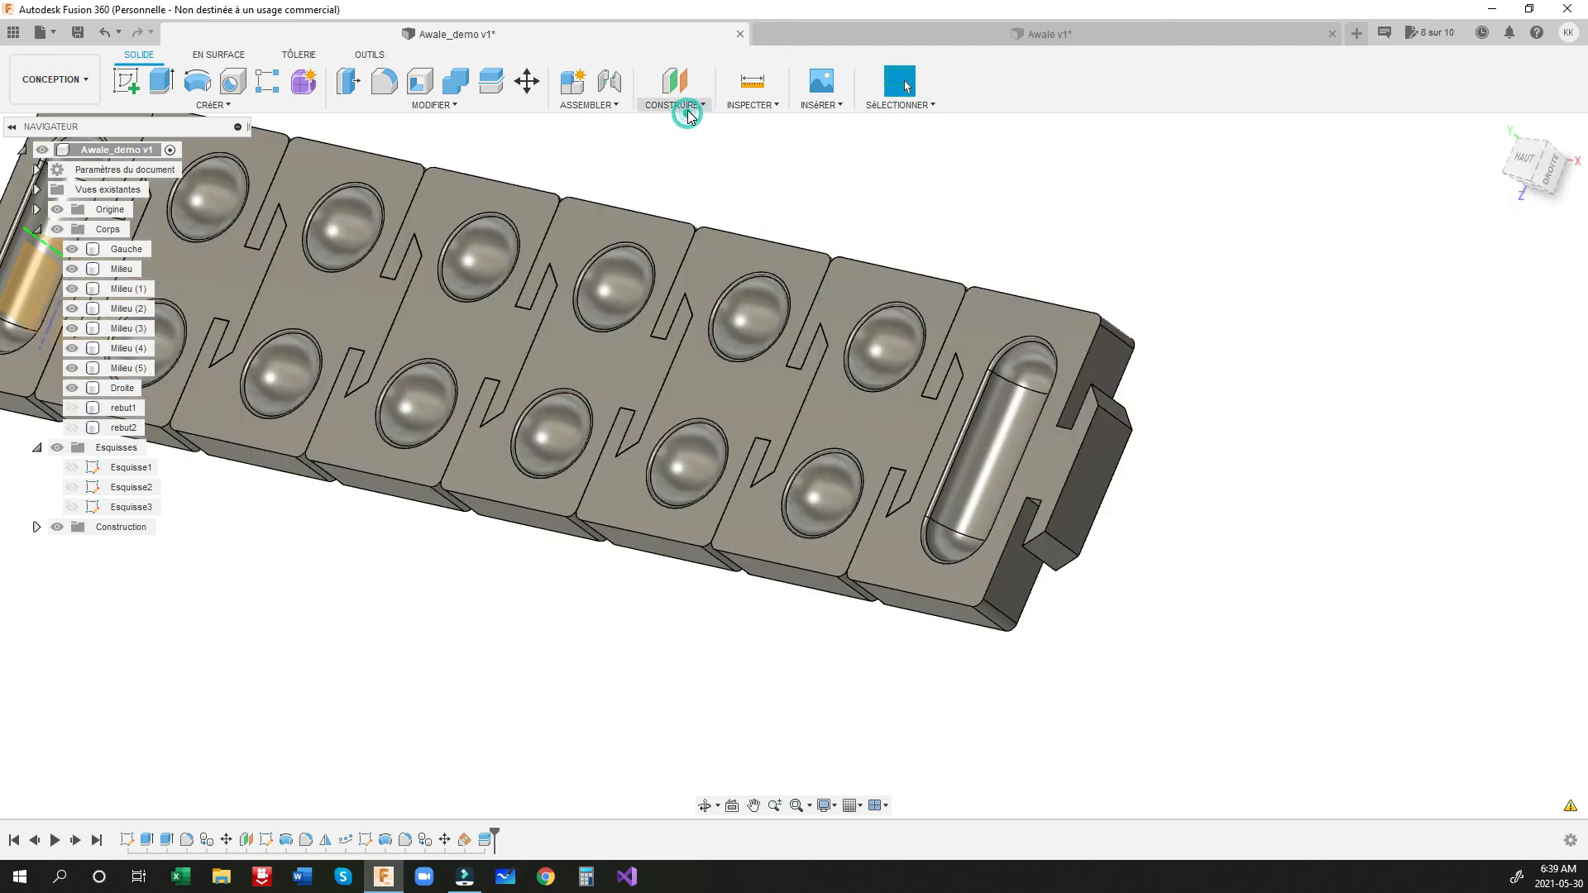
Step: Create an upright angle construction plane through the outer top edge of the Droite body beside its protruding connector
left_click(674, 105)
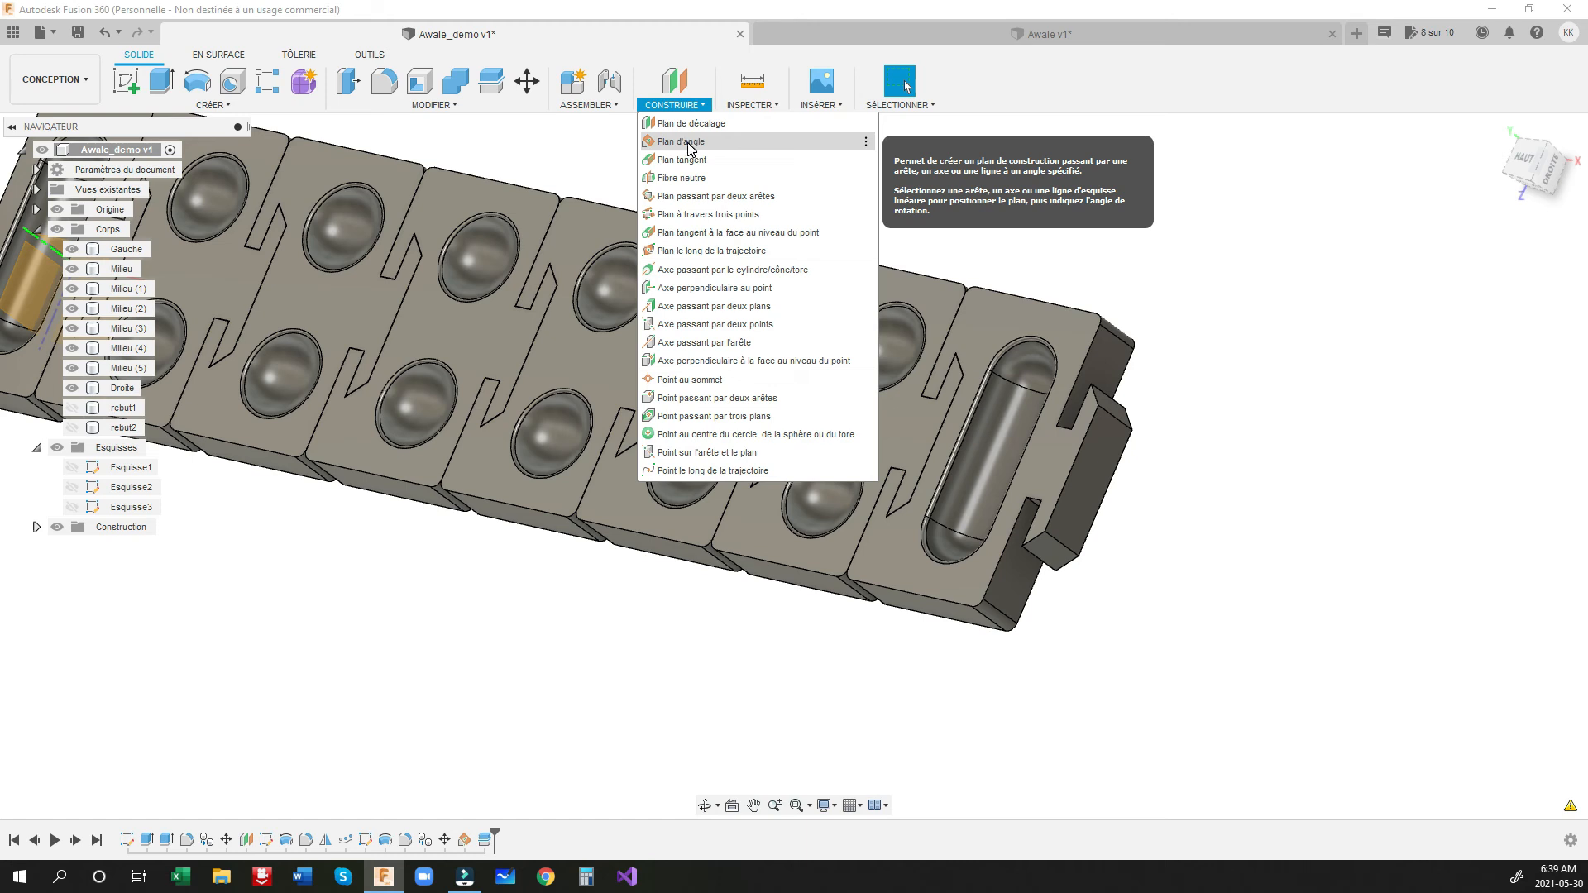
left_click(687, 142)
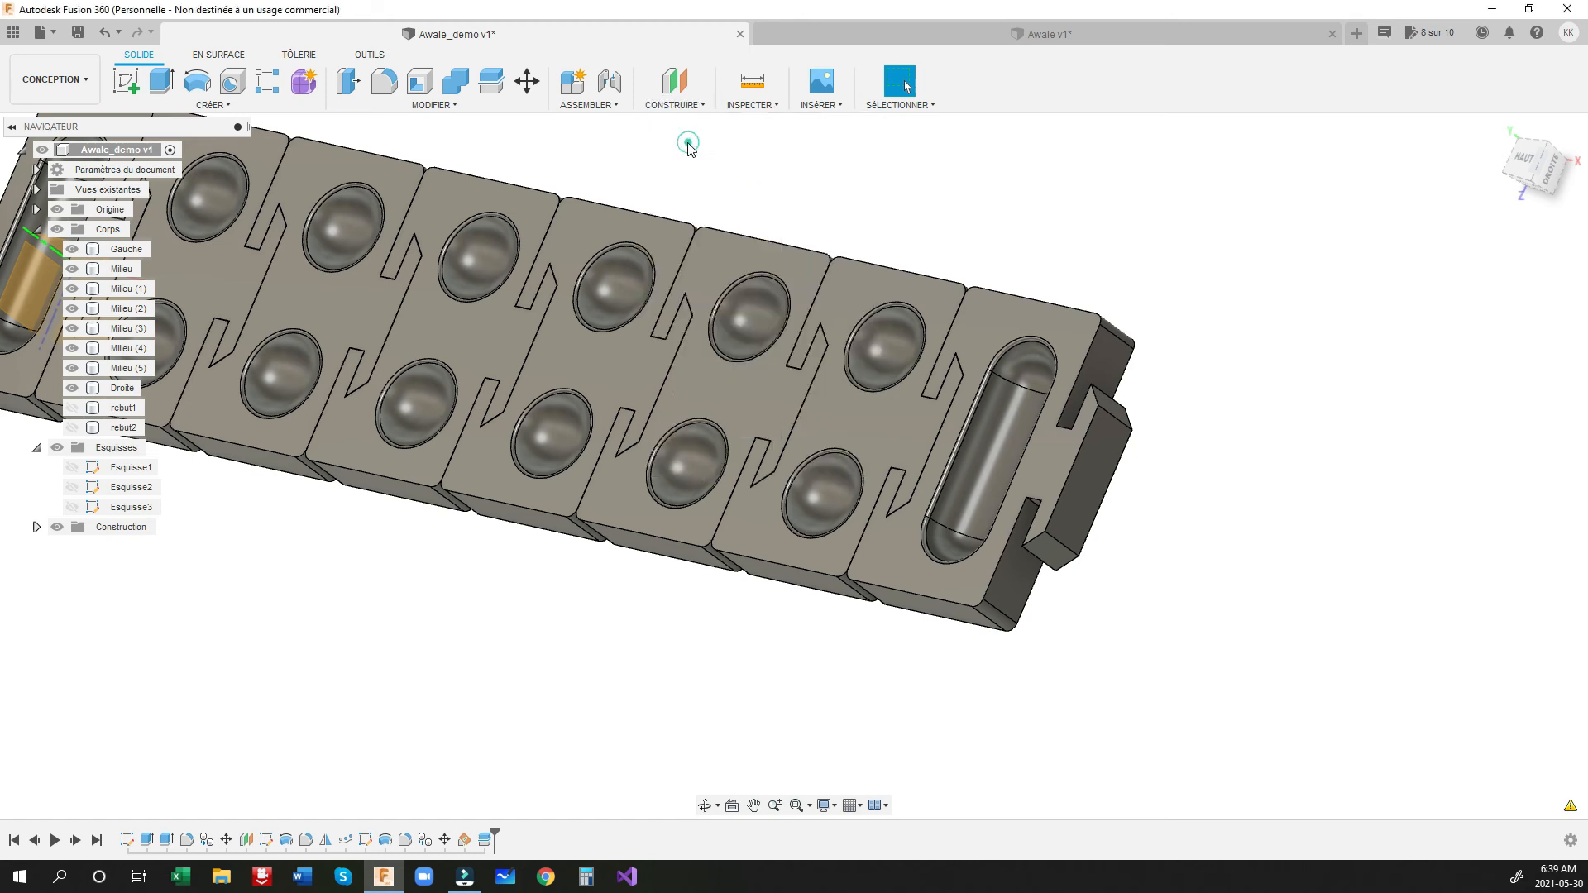
left_click(1082, 377)
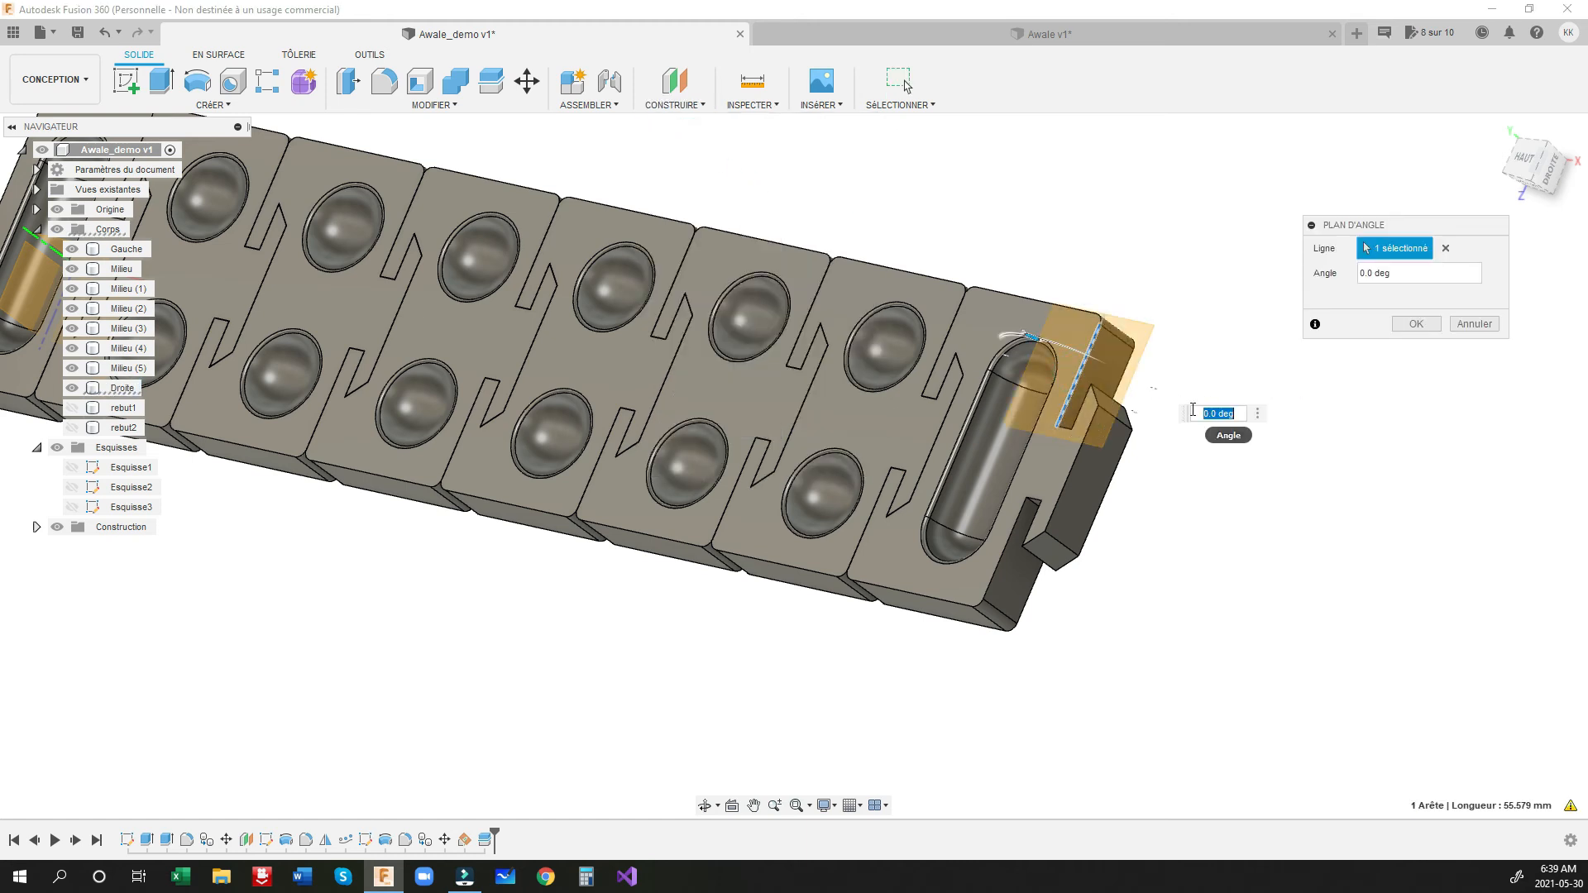
key("Return")
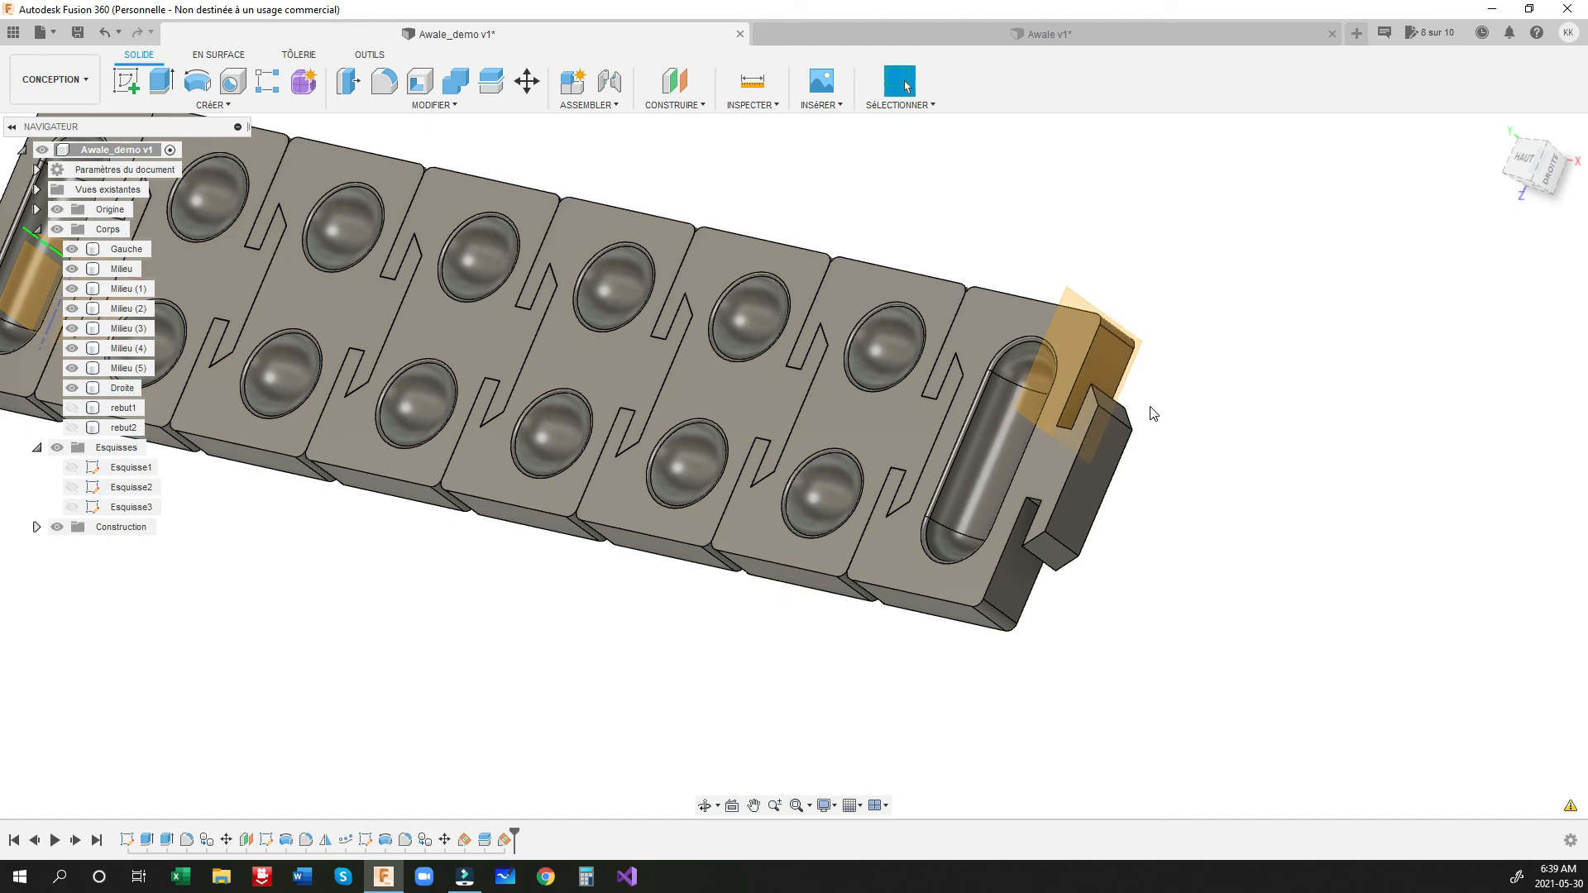
Step: Split the Droite body with the construction plane at the base of its protruding connector
left_click(436, 105)
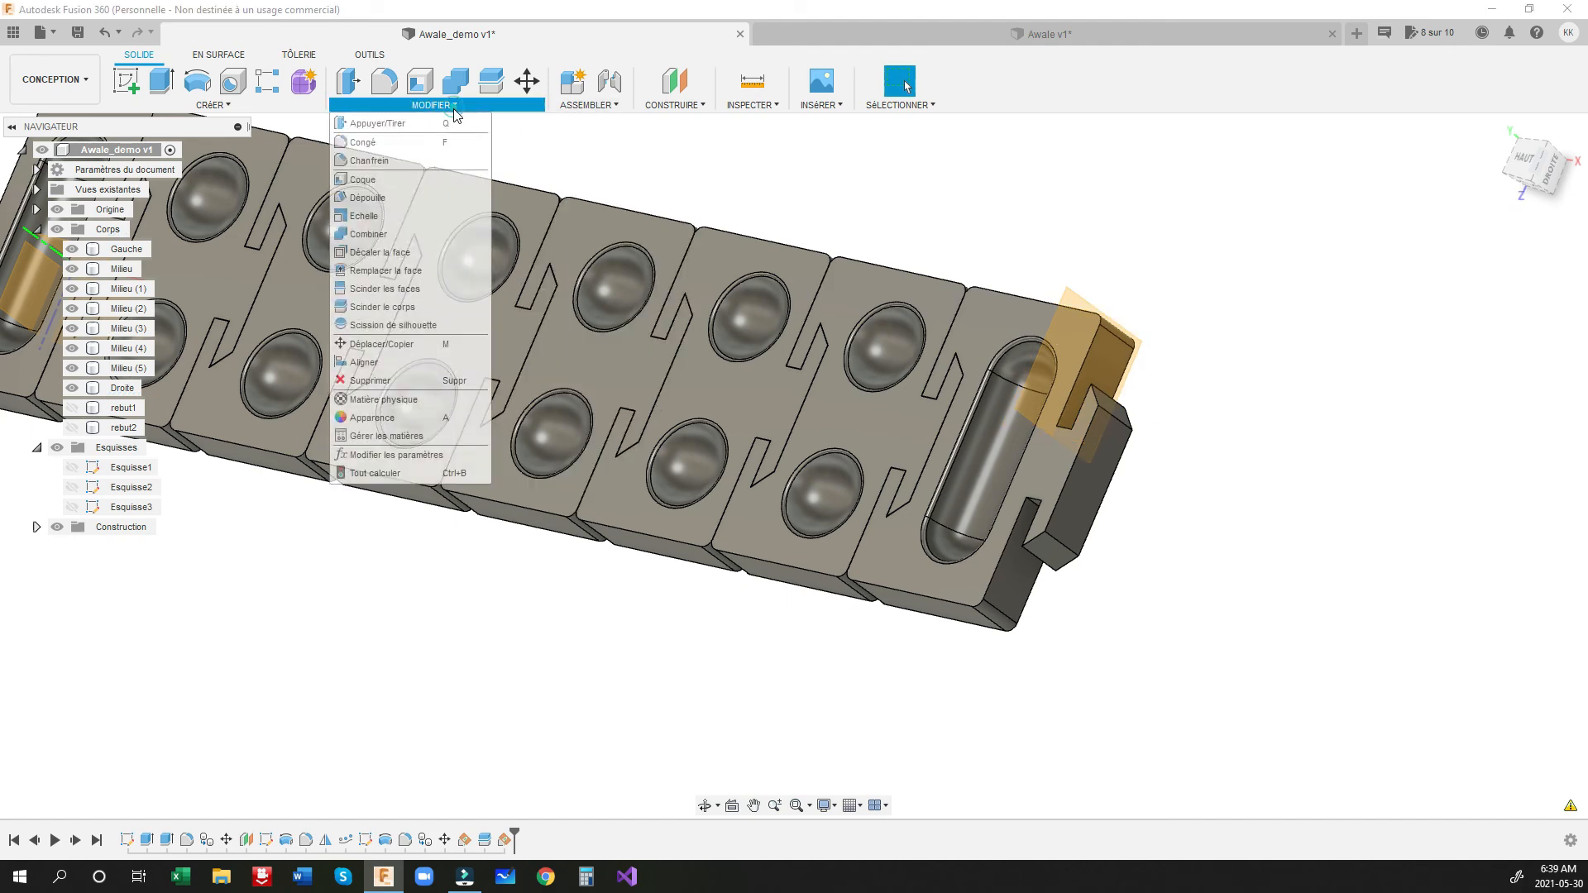
left_click(378, 305)
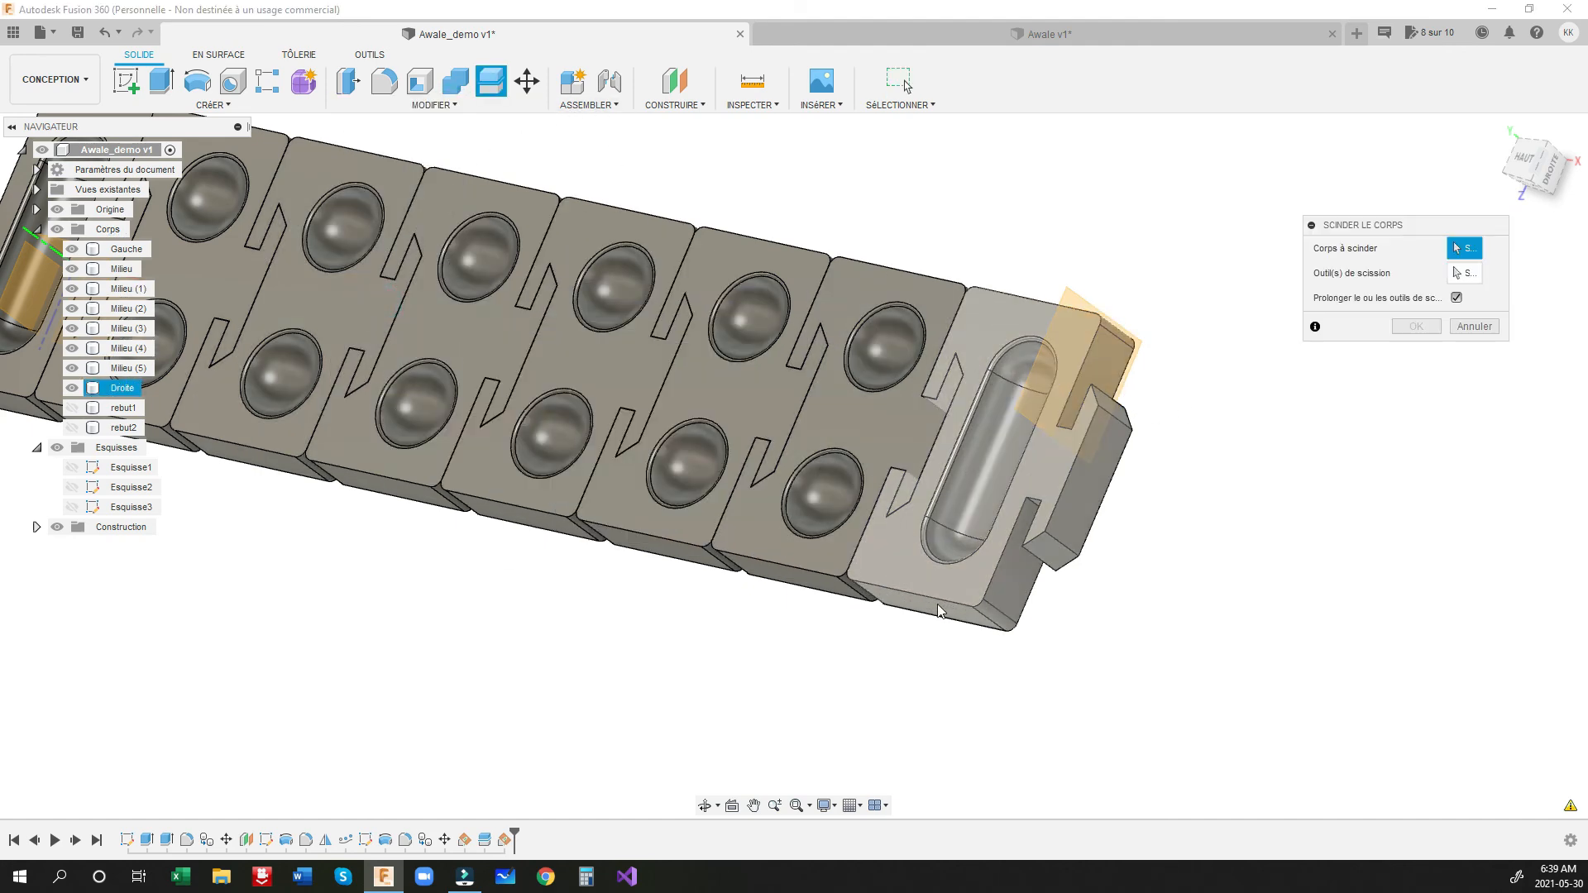
left_click(918, 582)
left_click(1463, 273)
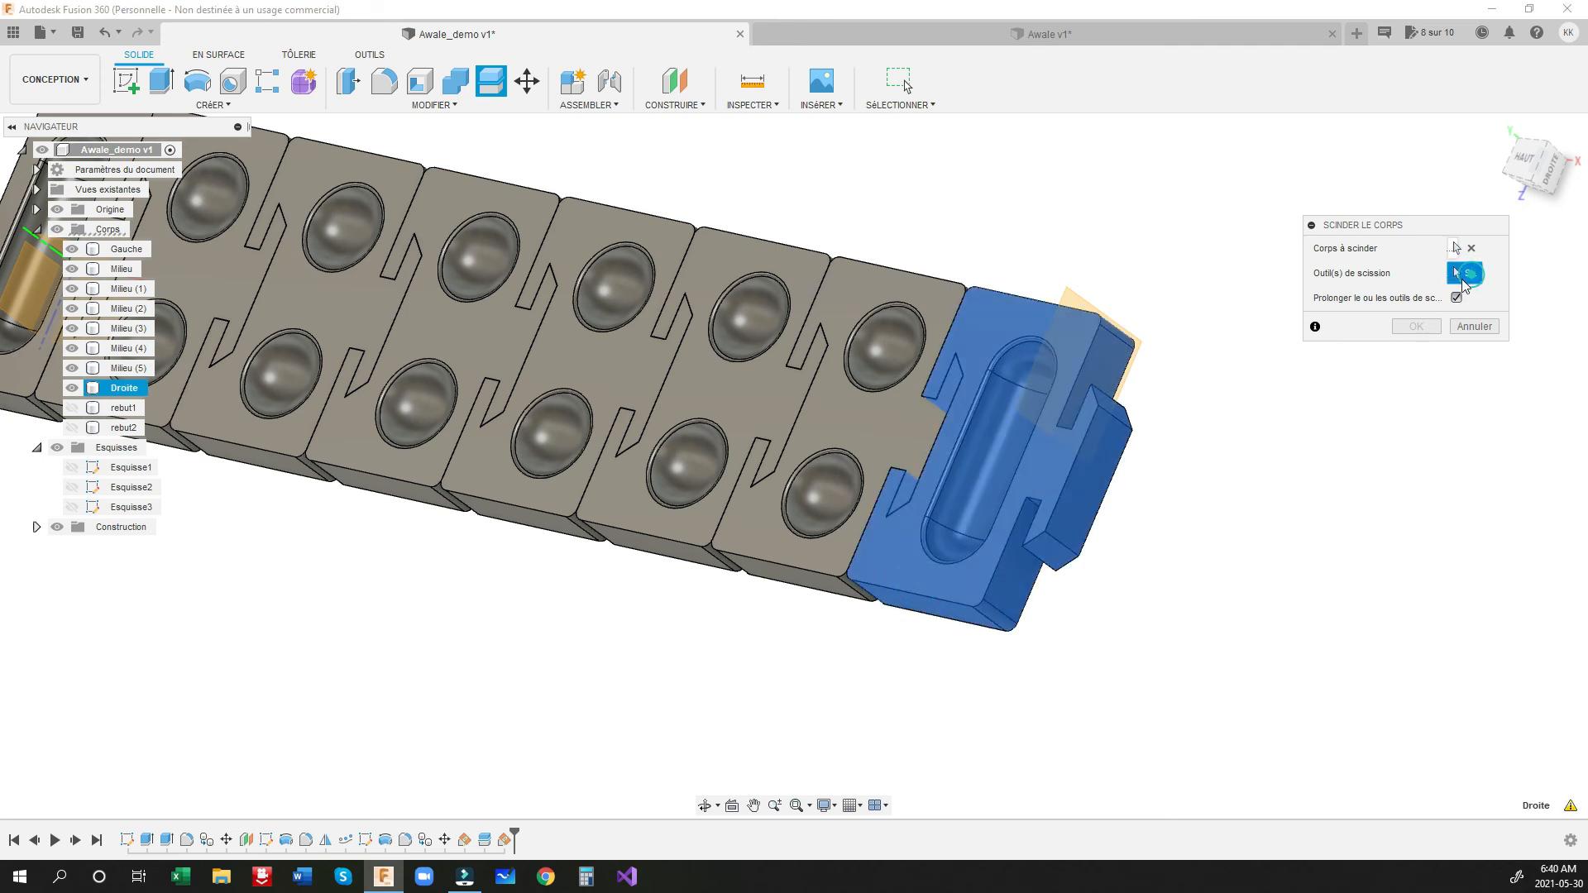
left_click(1079, 311)
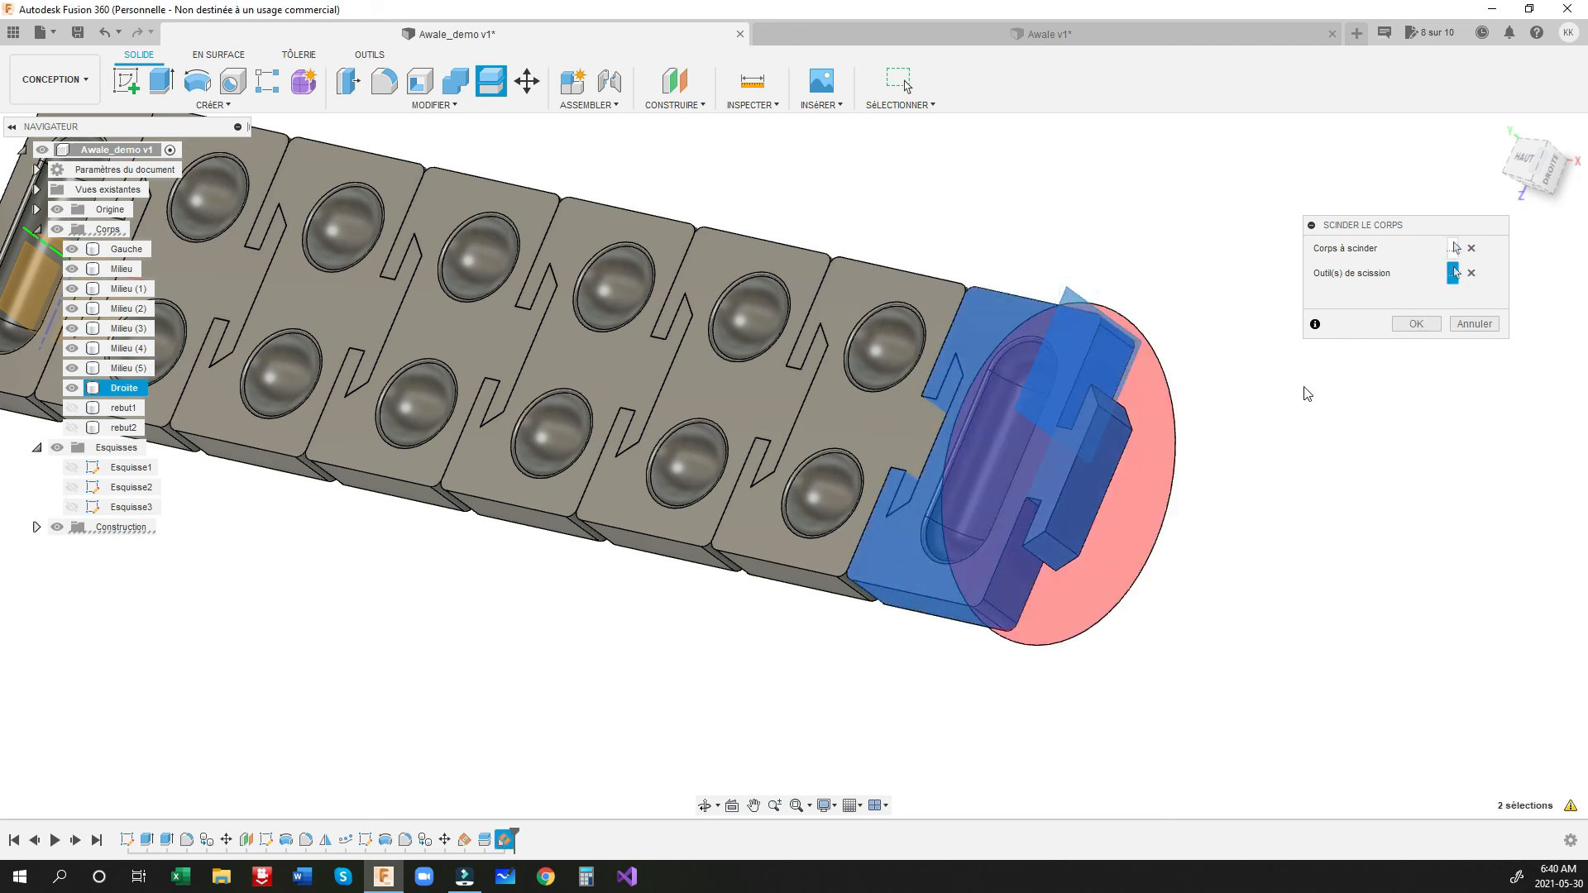
left_click(1416, 326)
Step: Hide all construction planes and collapse the sketches folder in the browser
middle_click_drag(1141, 523, 1075, 460, "shift")
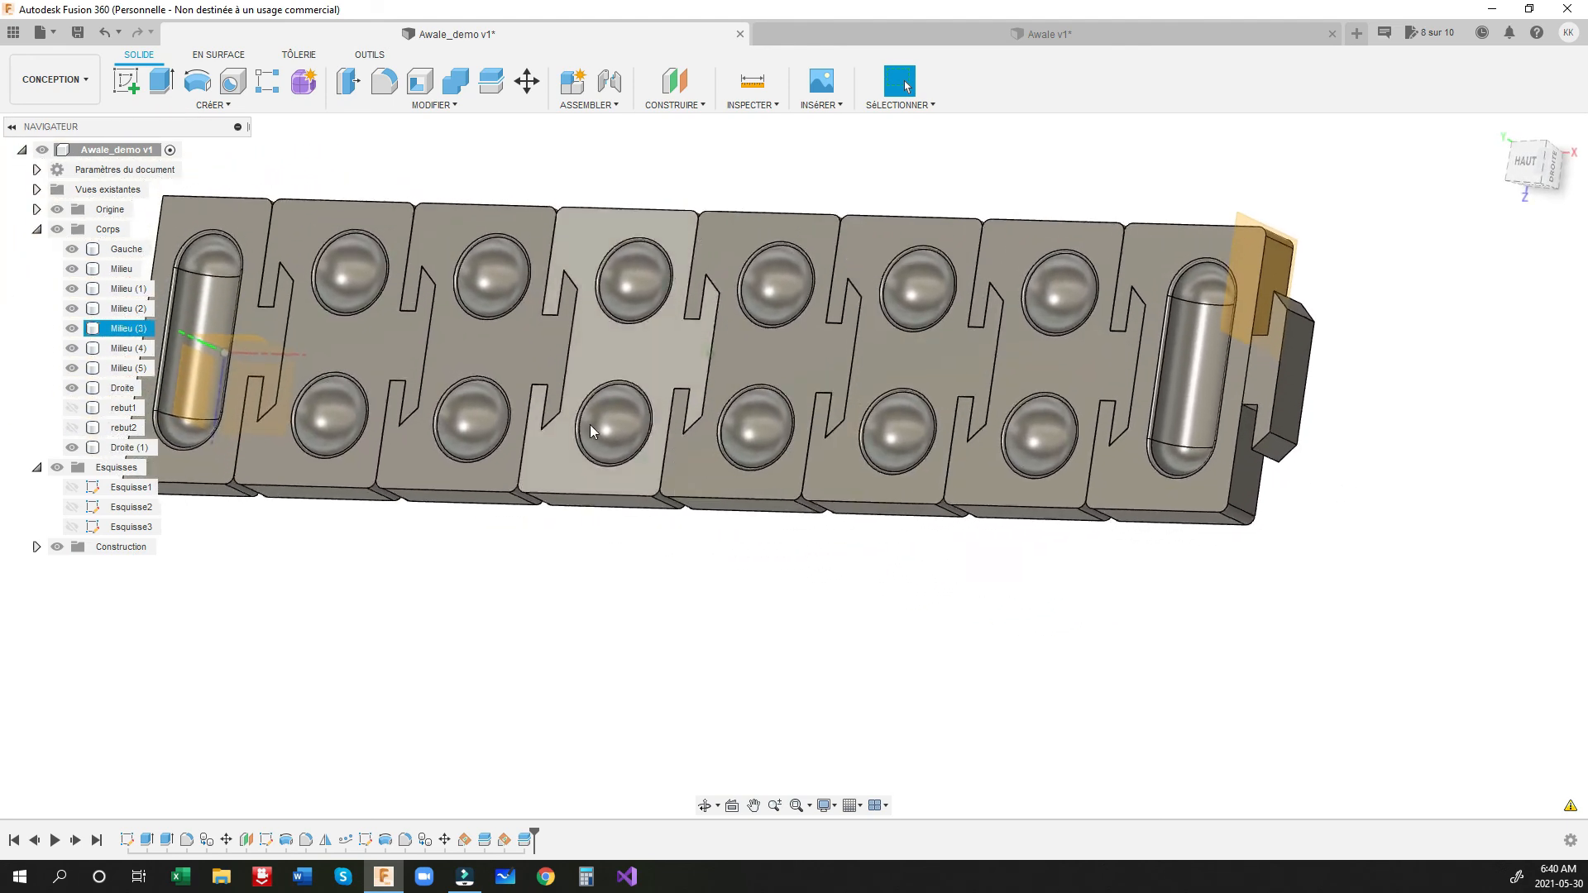
left_click(57, 547)
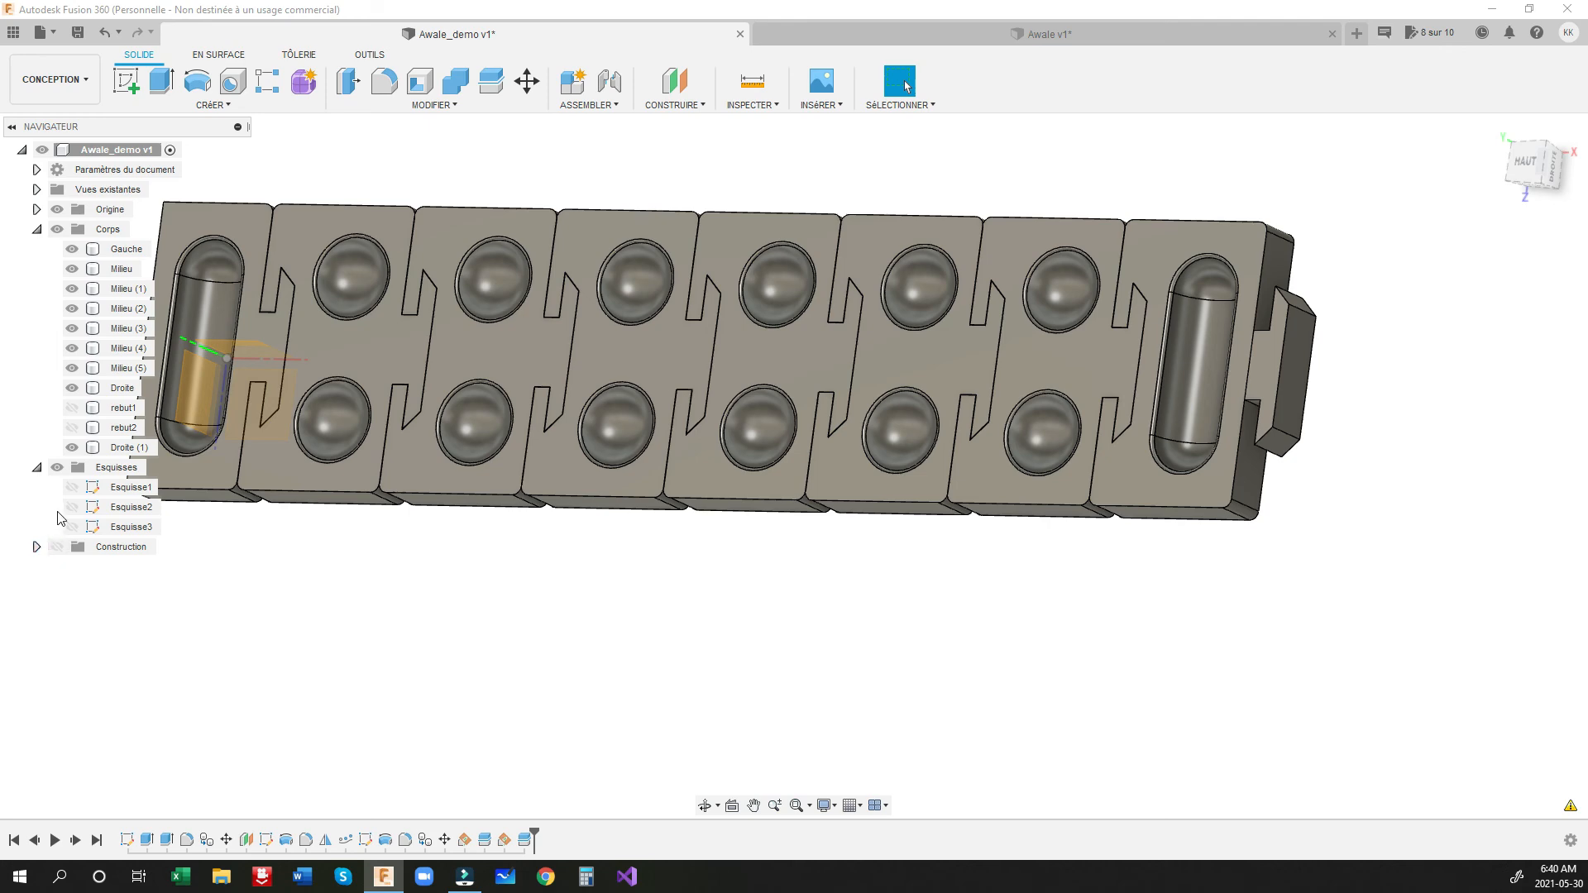
left_click(36, 468)
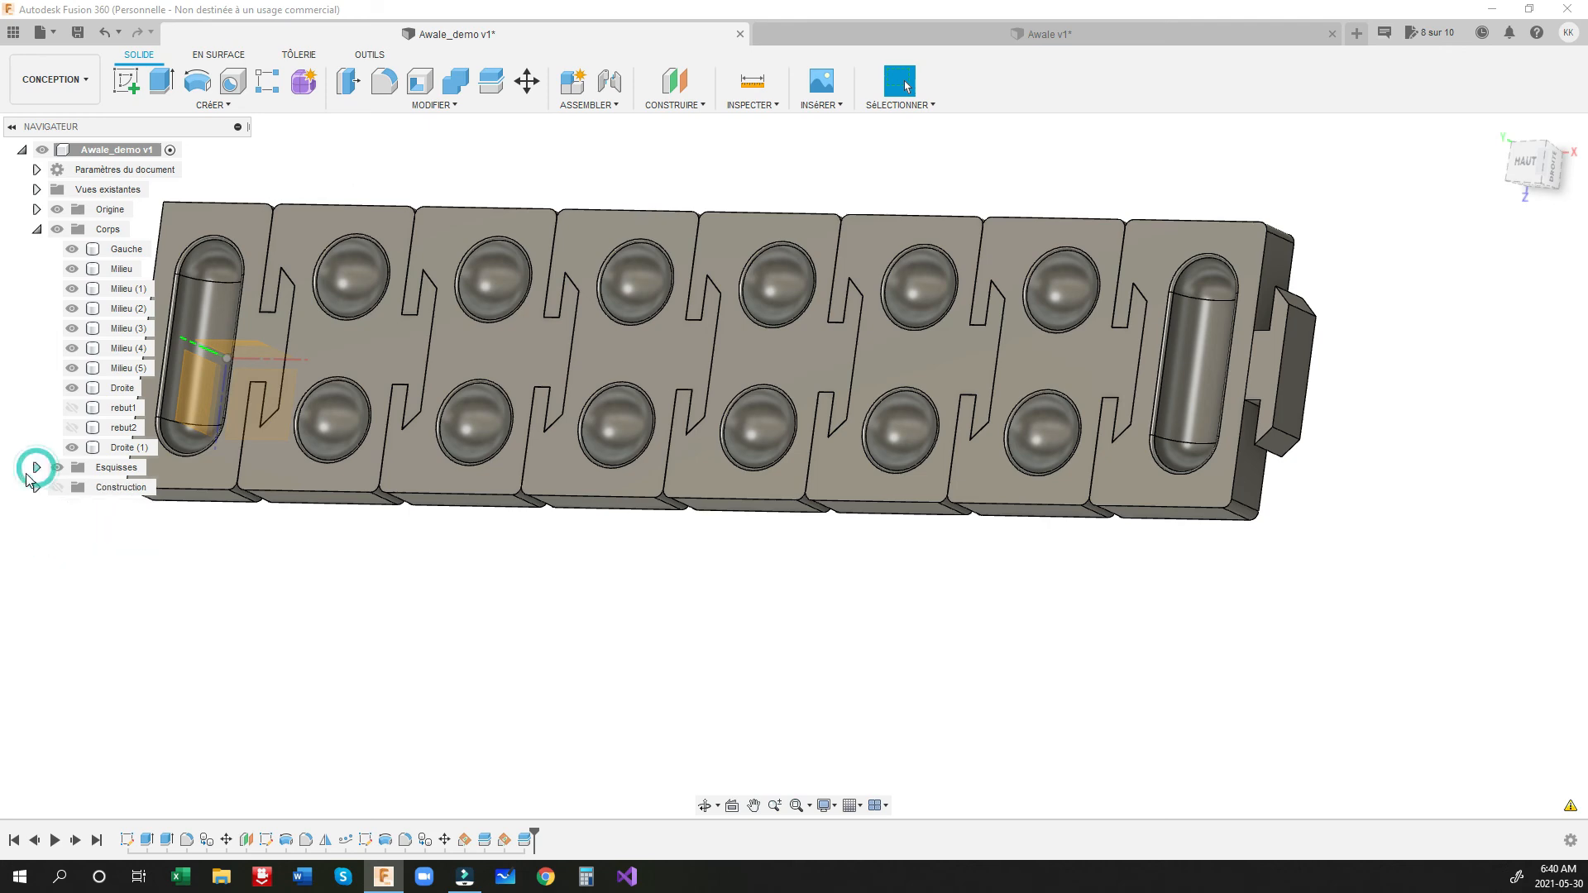
middle_click_drag(389, 470, 485, 468)
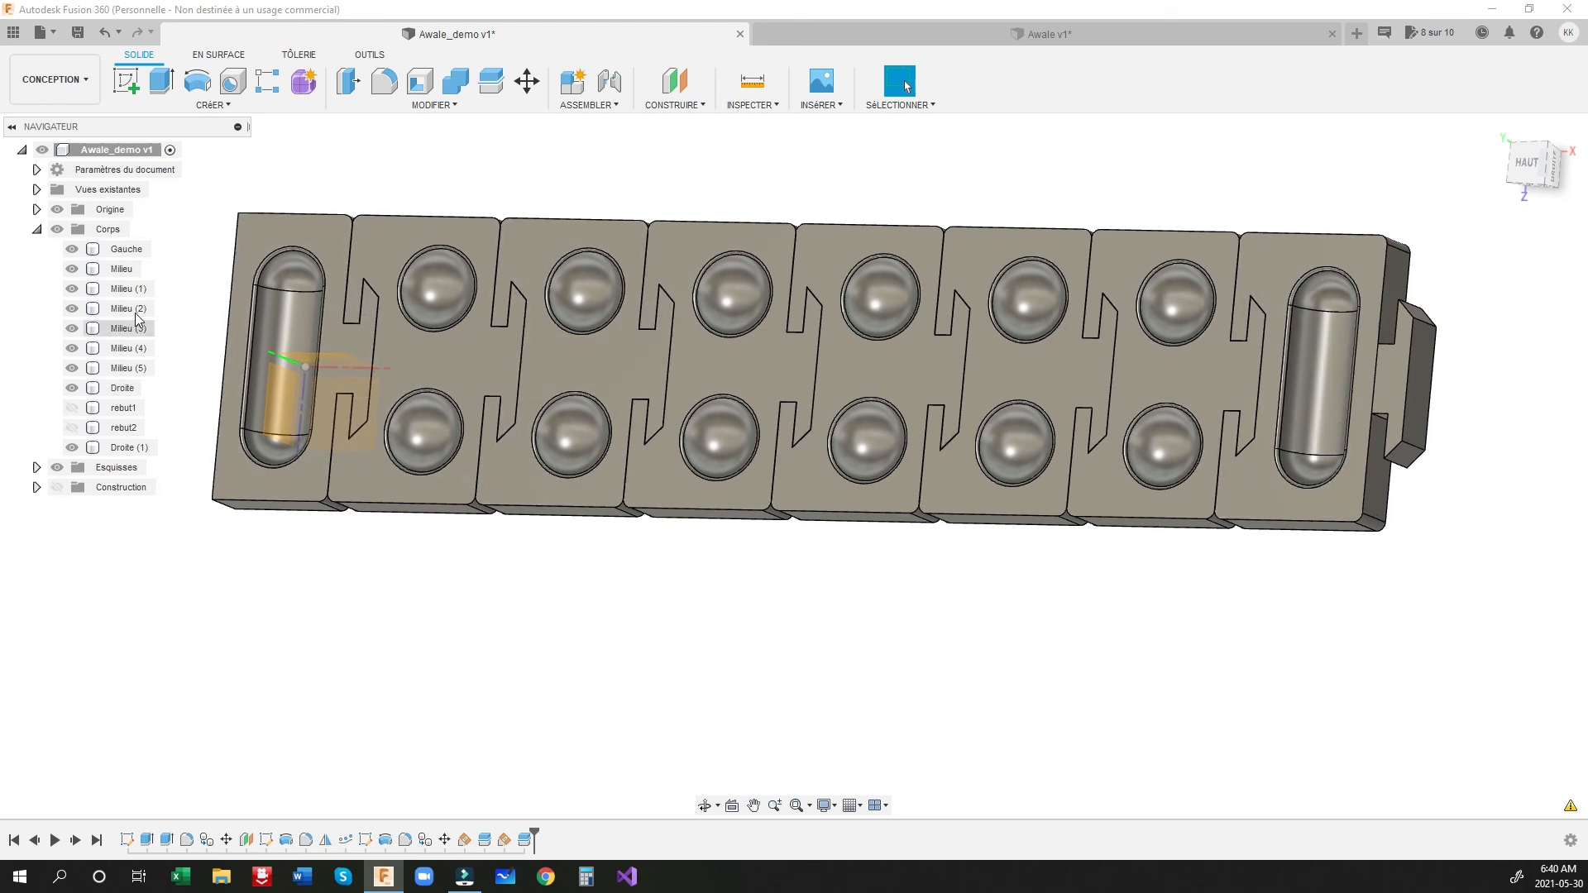
Step: Rename the cut-off connector body Droite (1) as rebut3 and hide it
left_click(134, 452)
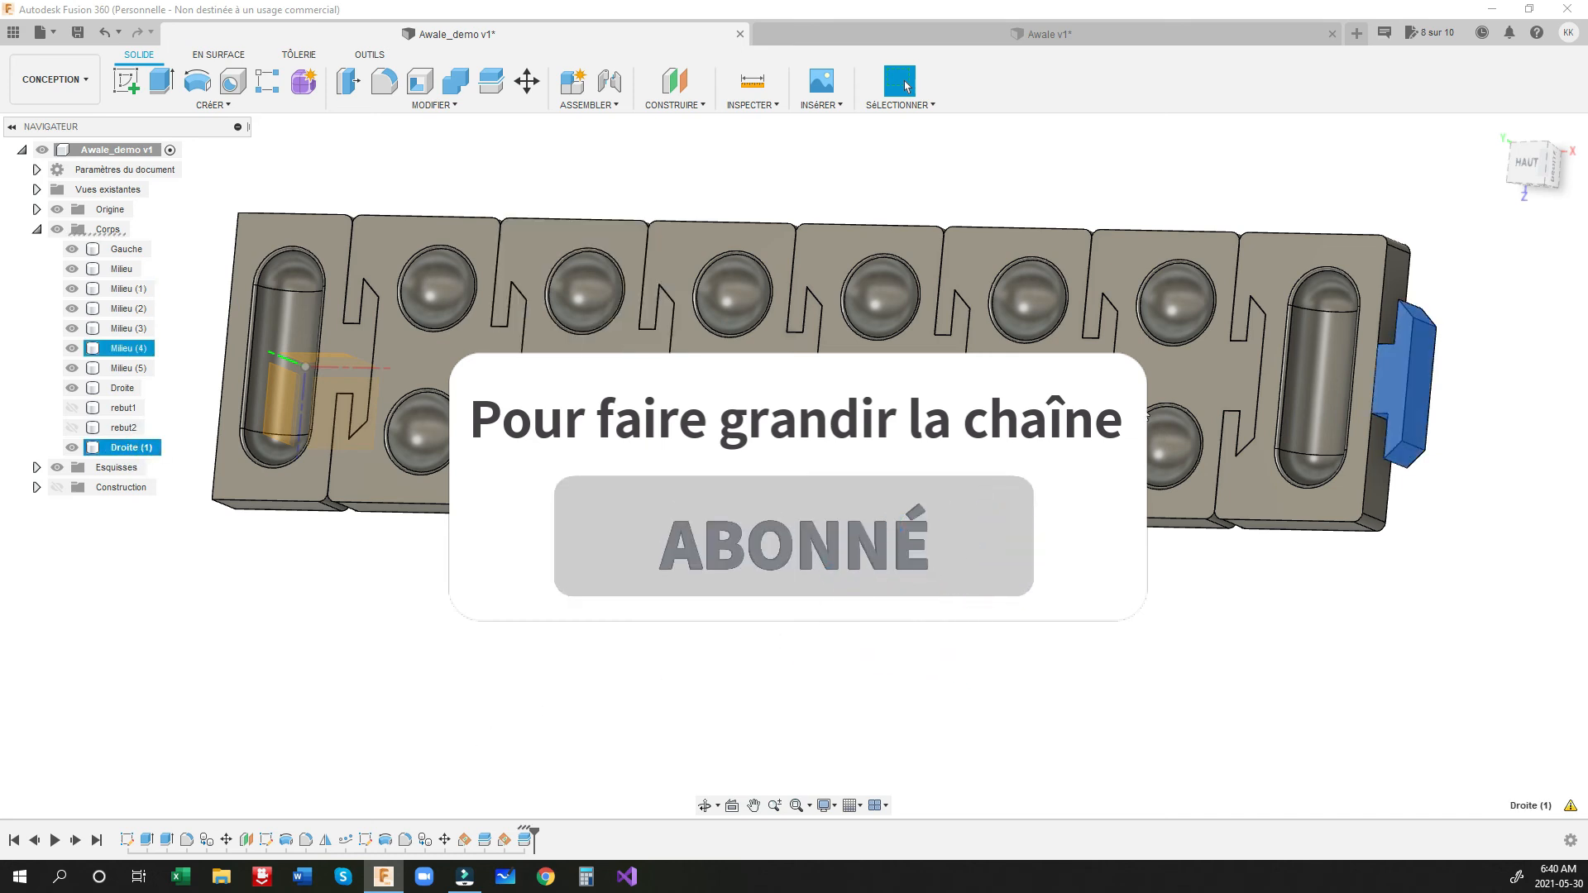
double_click(154, 446)
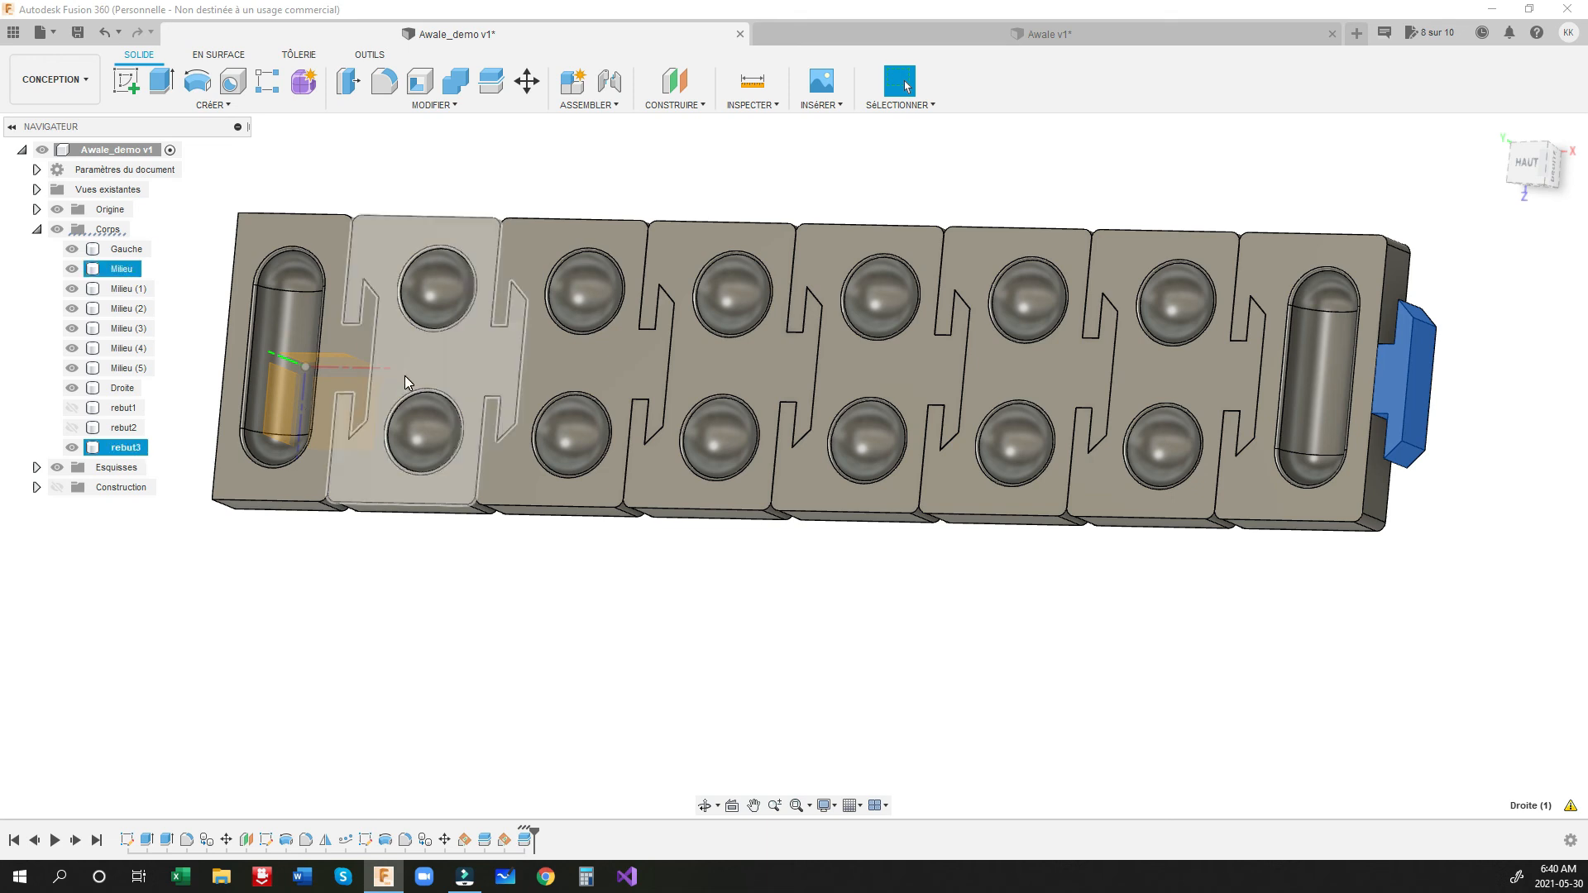
left_click(71, 447)
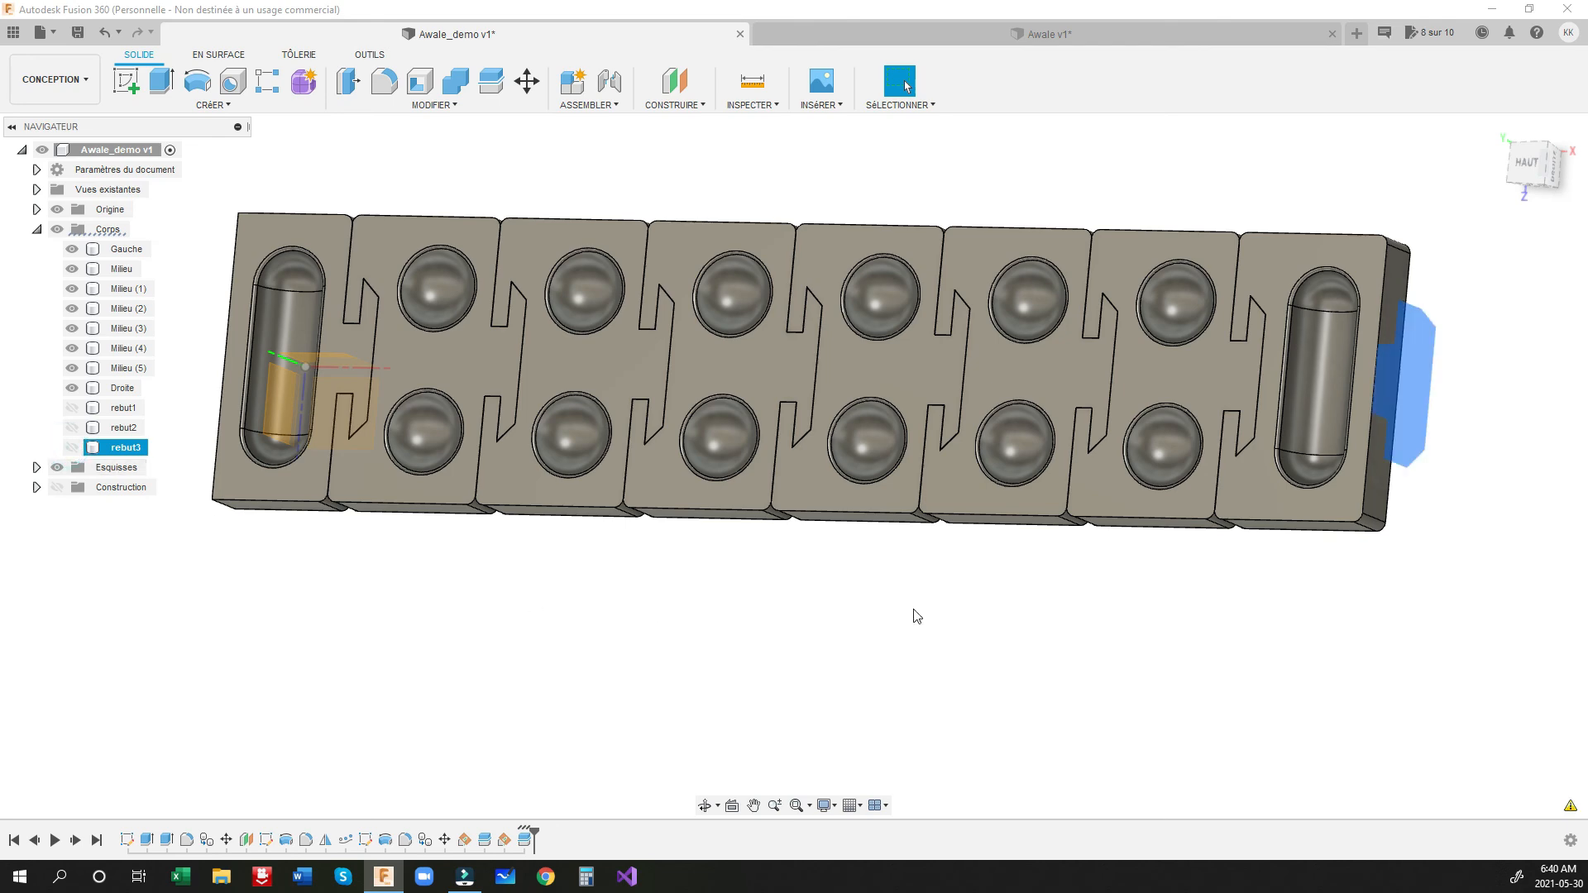
left_click(669, 686)
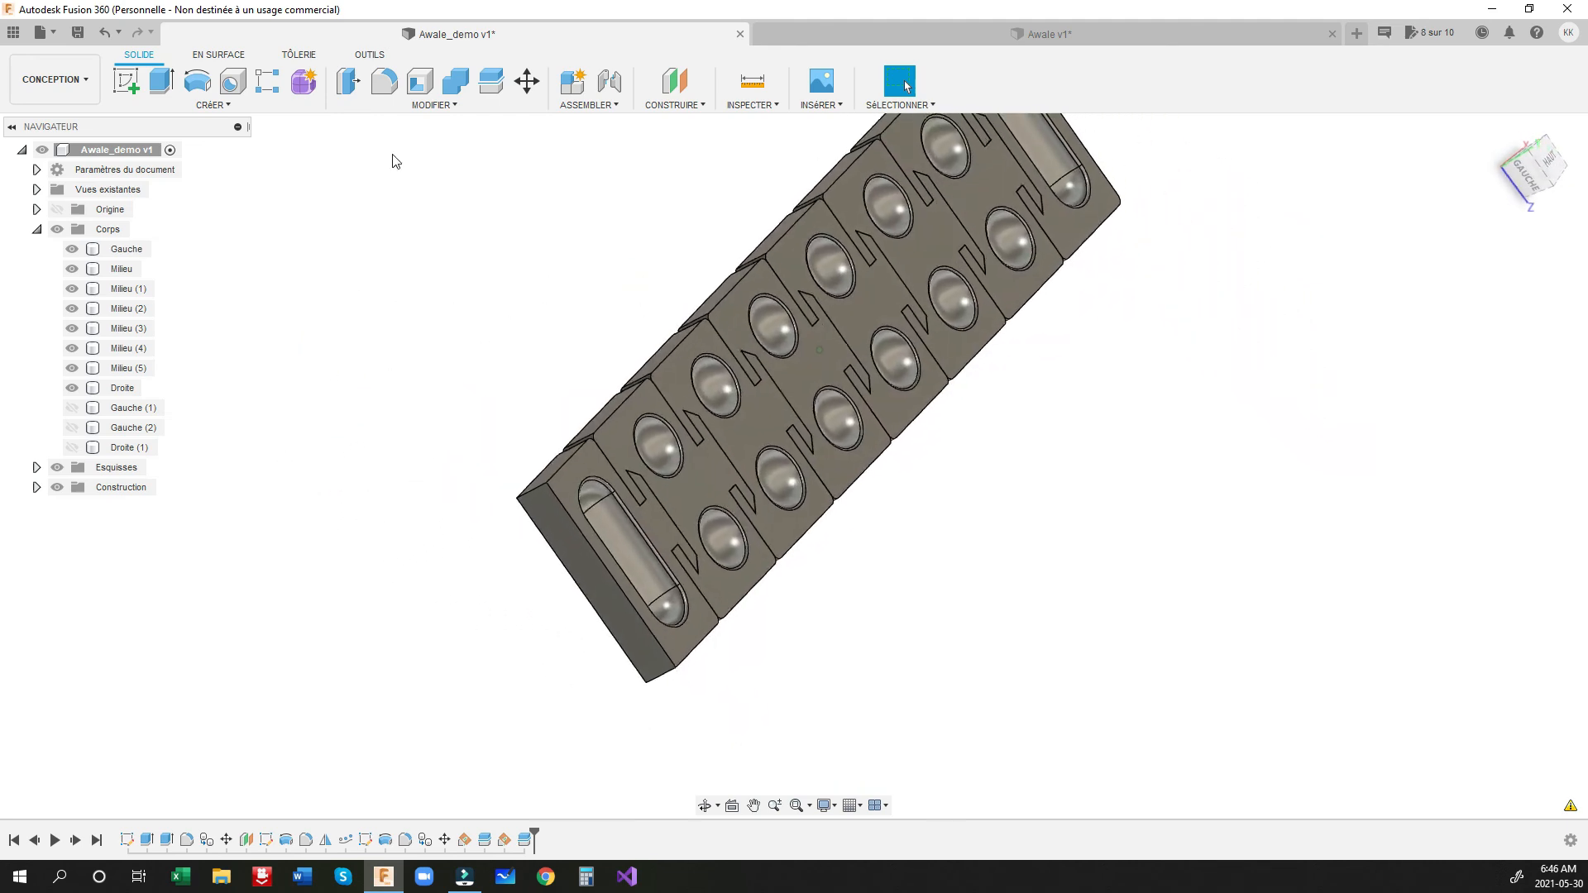
Step: Fillet the two outer vertical corner edges of the Gauche section with a 5 mm constant radius
left_click(385, 81)
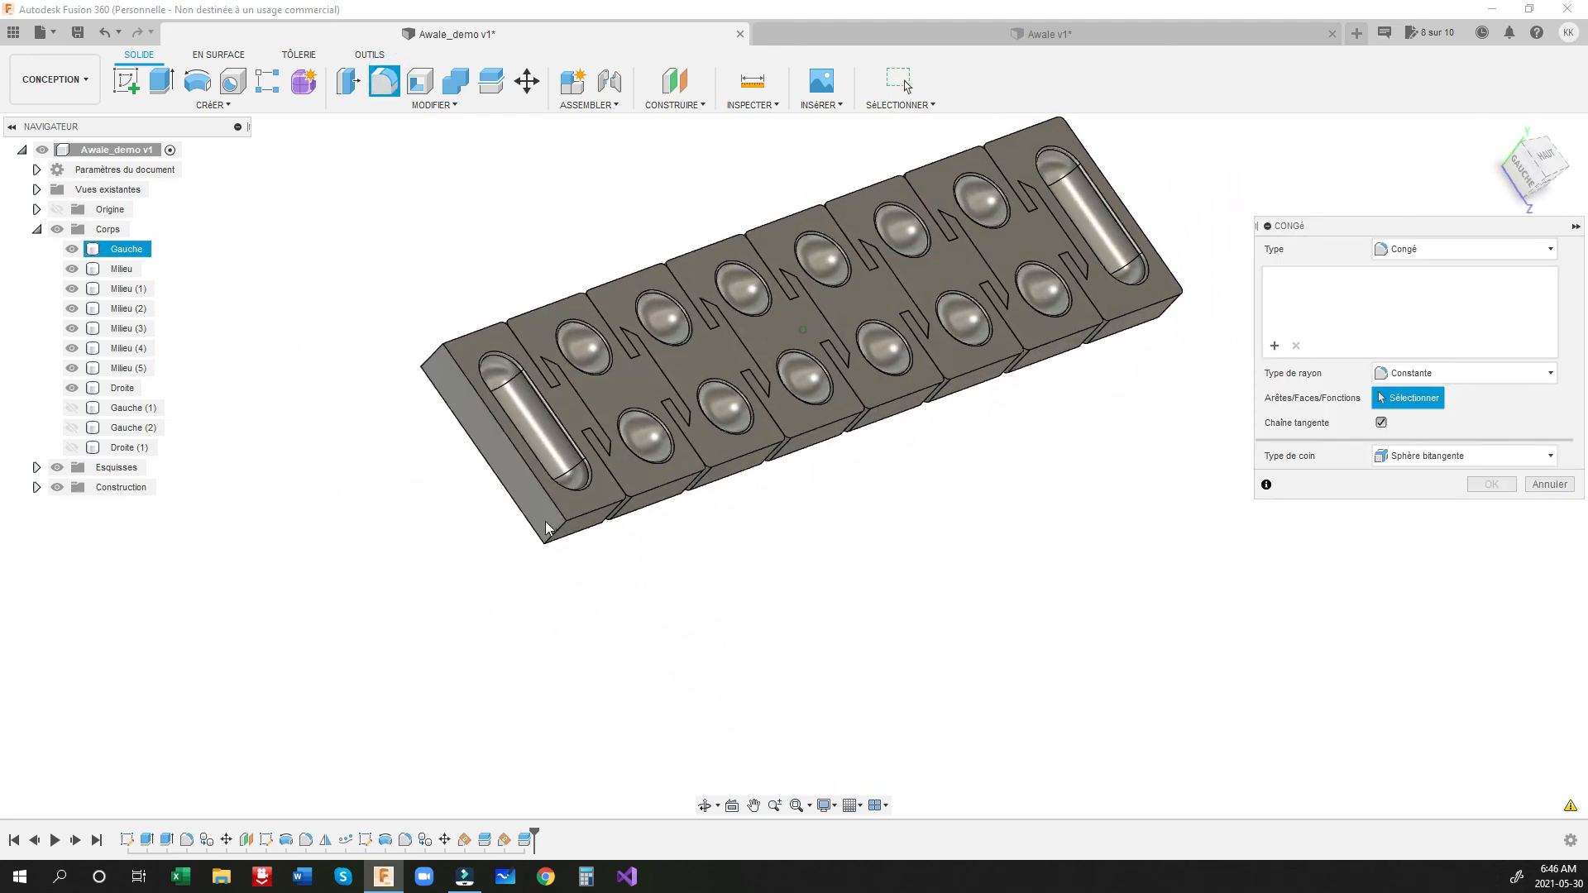
left_click(547, 533)
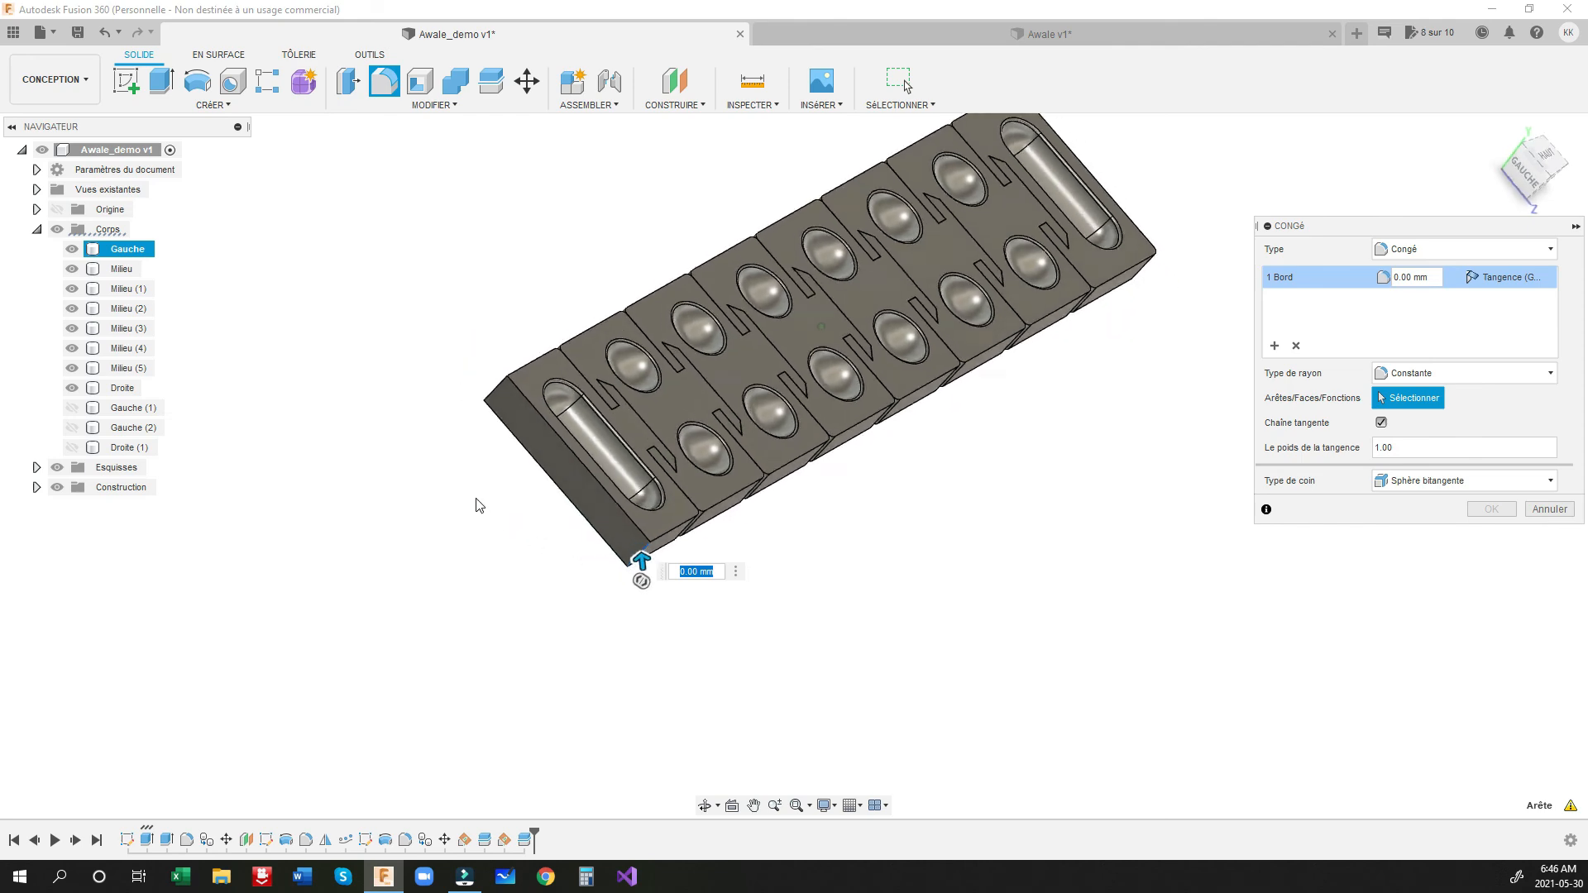
middle_click_drag(608, 478, 904, 497, "shift")
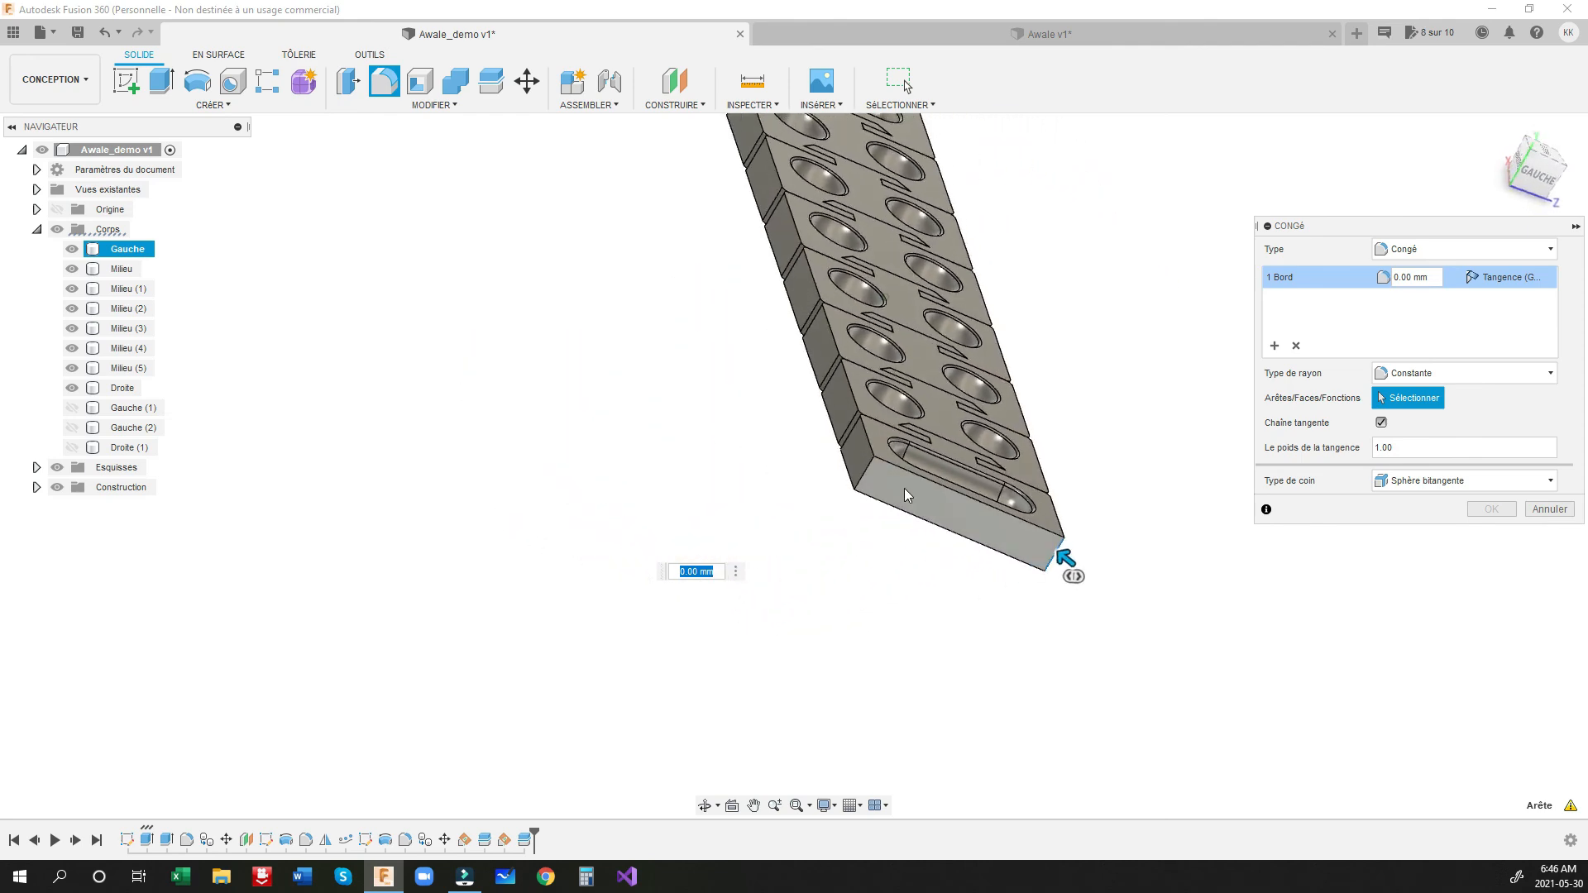
left_click(866, 483)
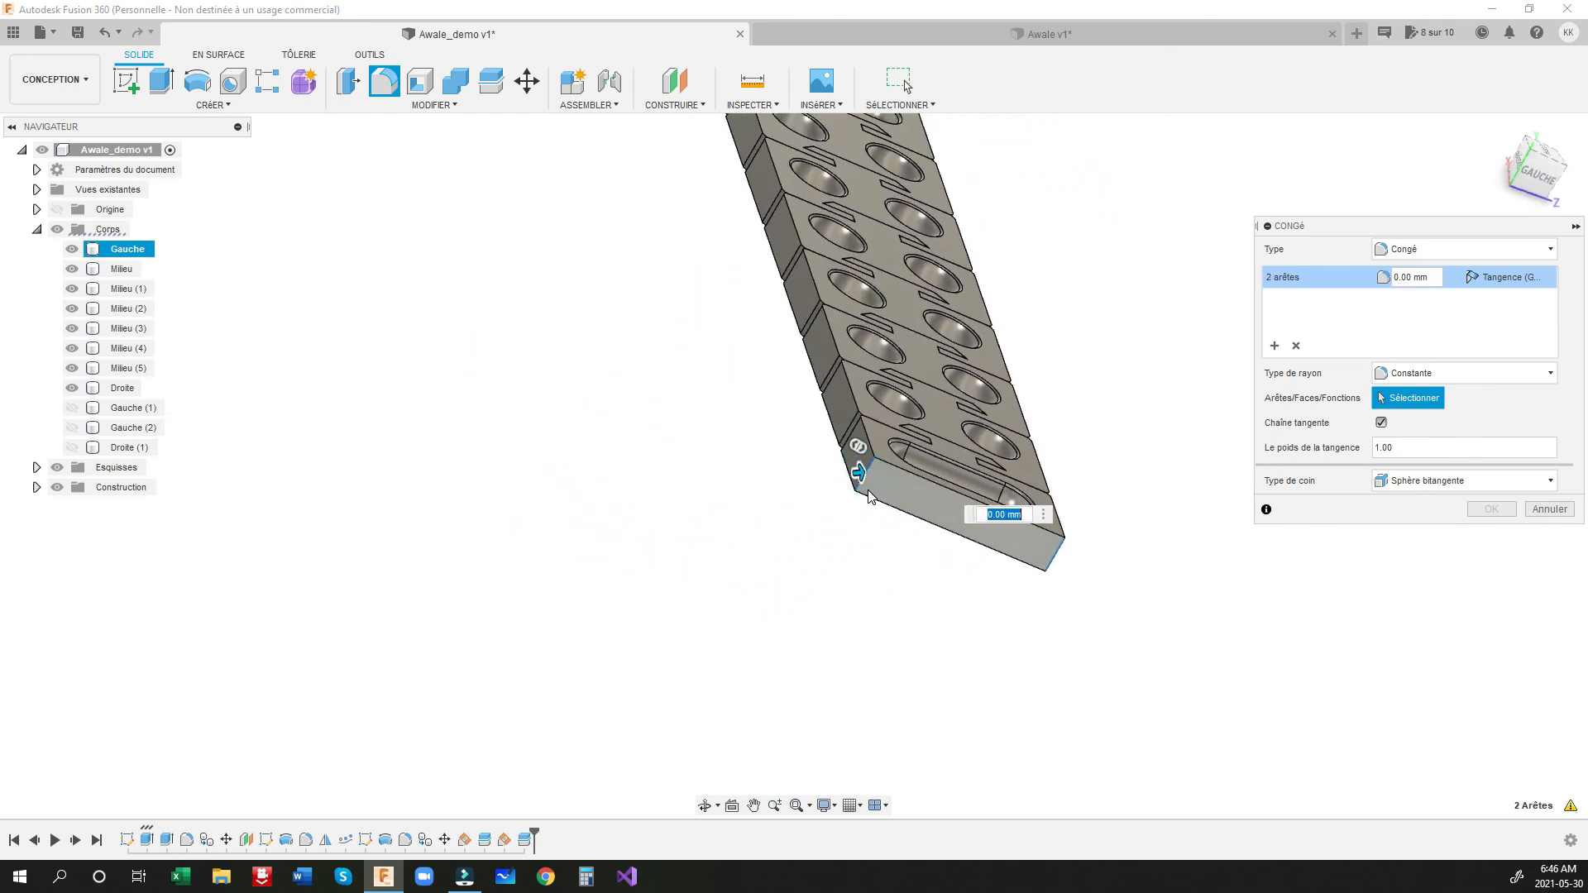
key("Return")
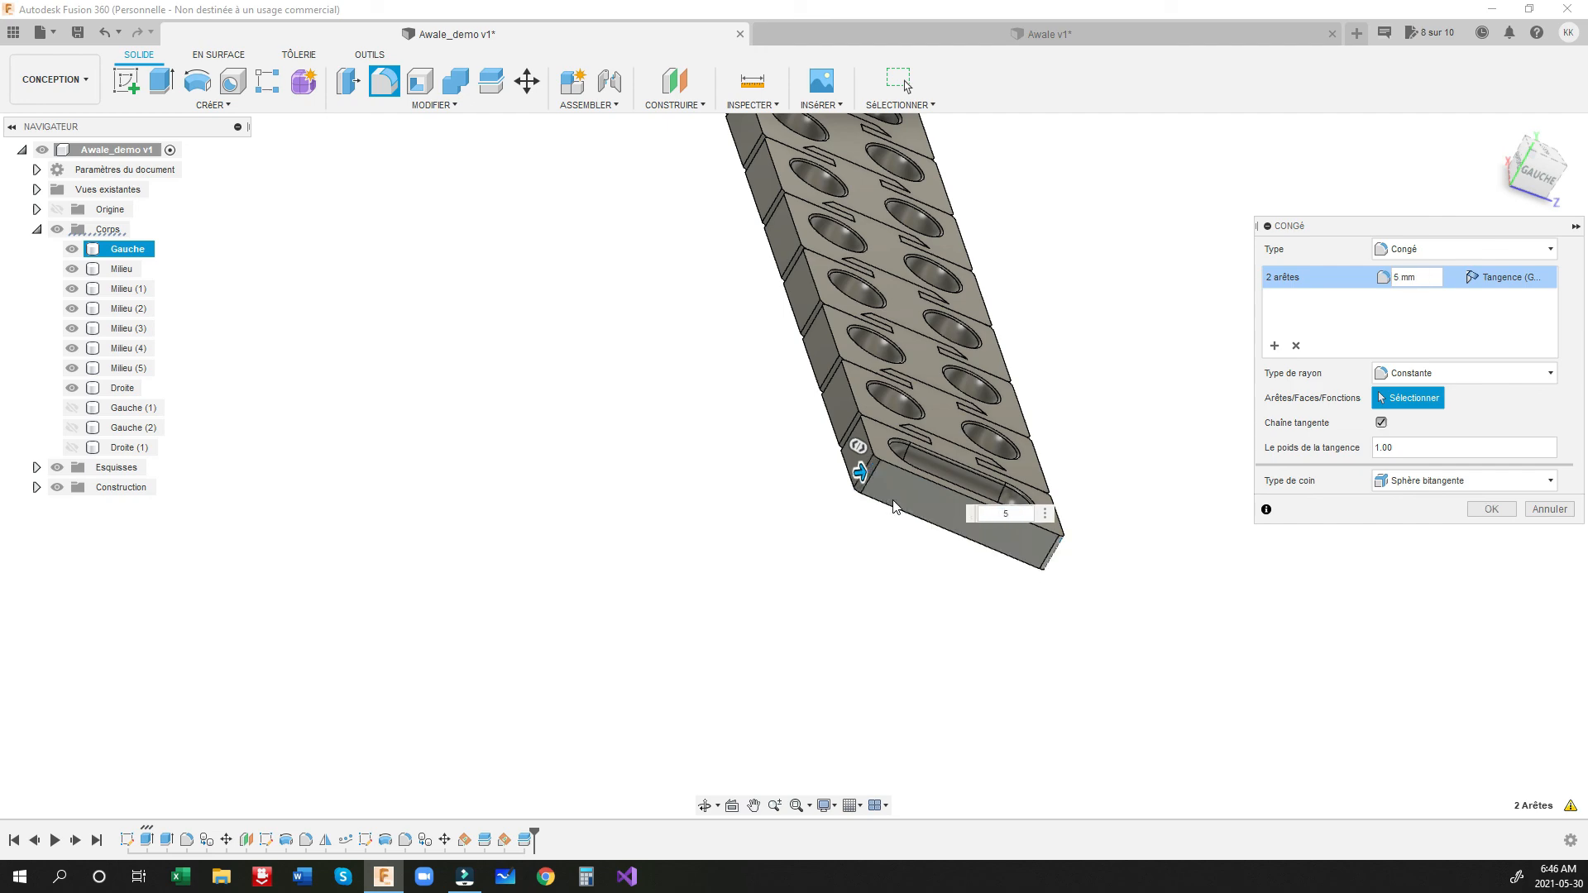
mouse_move(907, 484)
middle_mouse_down("shift")
mouse_move(728, 547)
mouse_move(546, 550)
mouse_move(447, 488)
mouse_move(484, 445)
mouse_move(925, 465)
middle_mouse_up("shift")
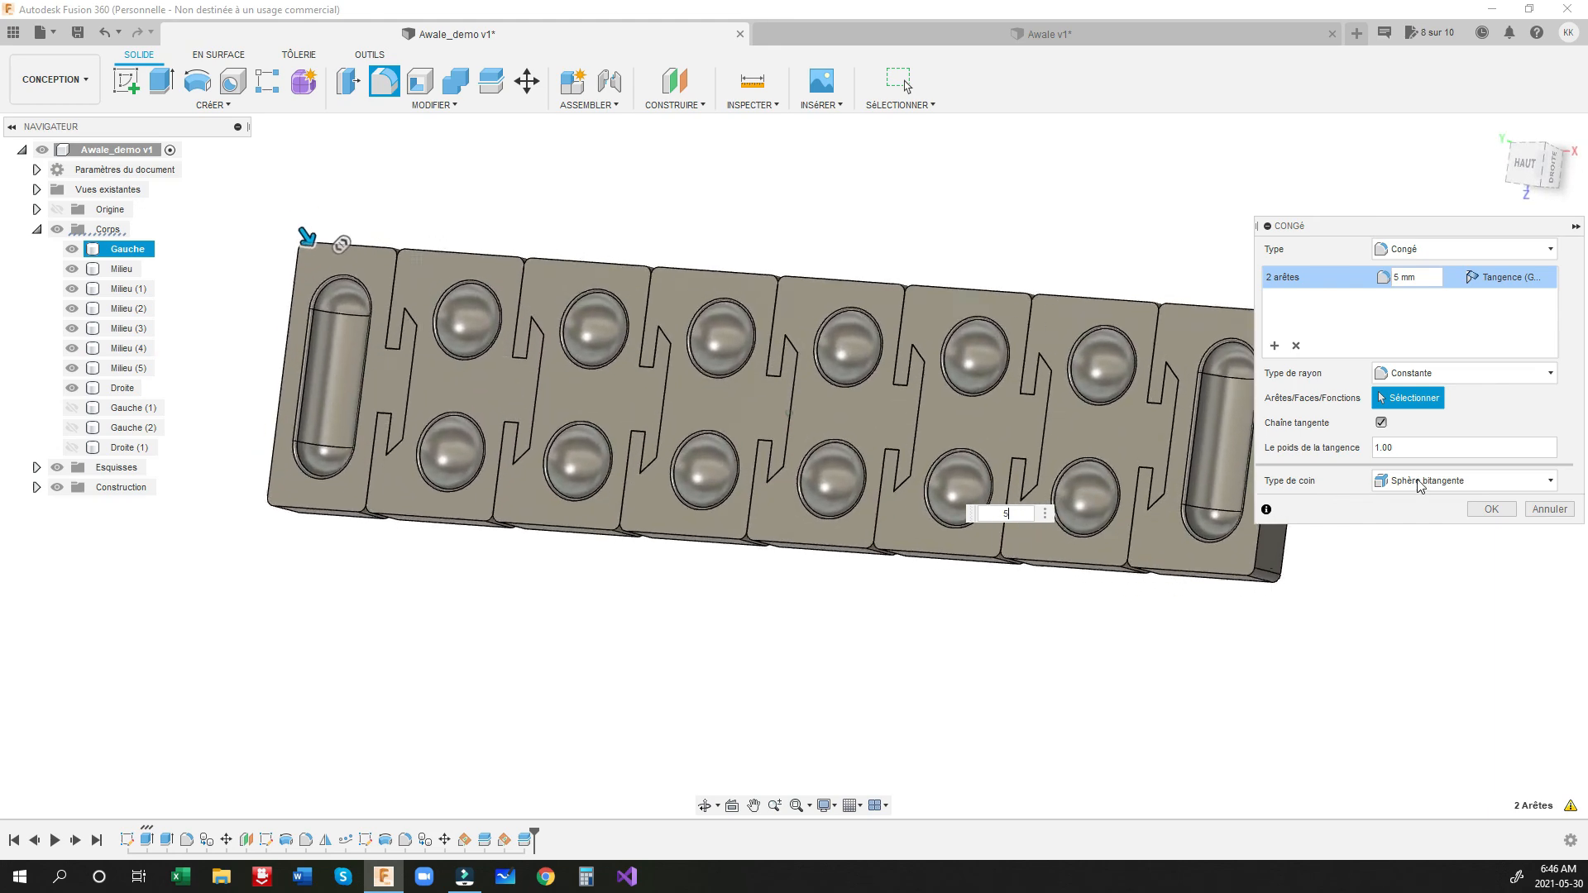
left_click(1491, 504)
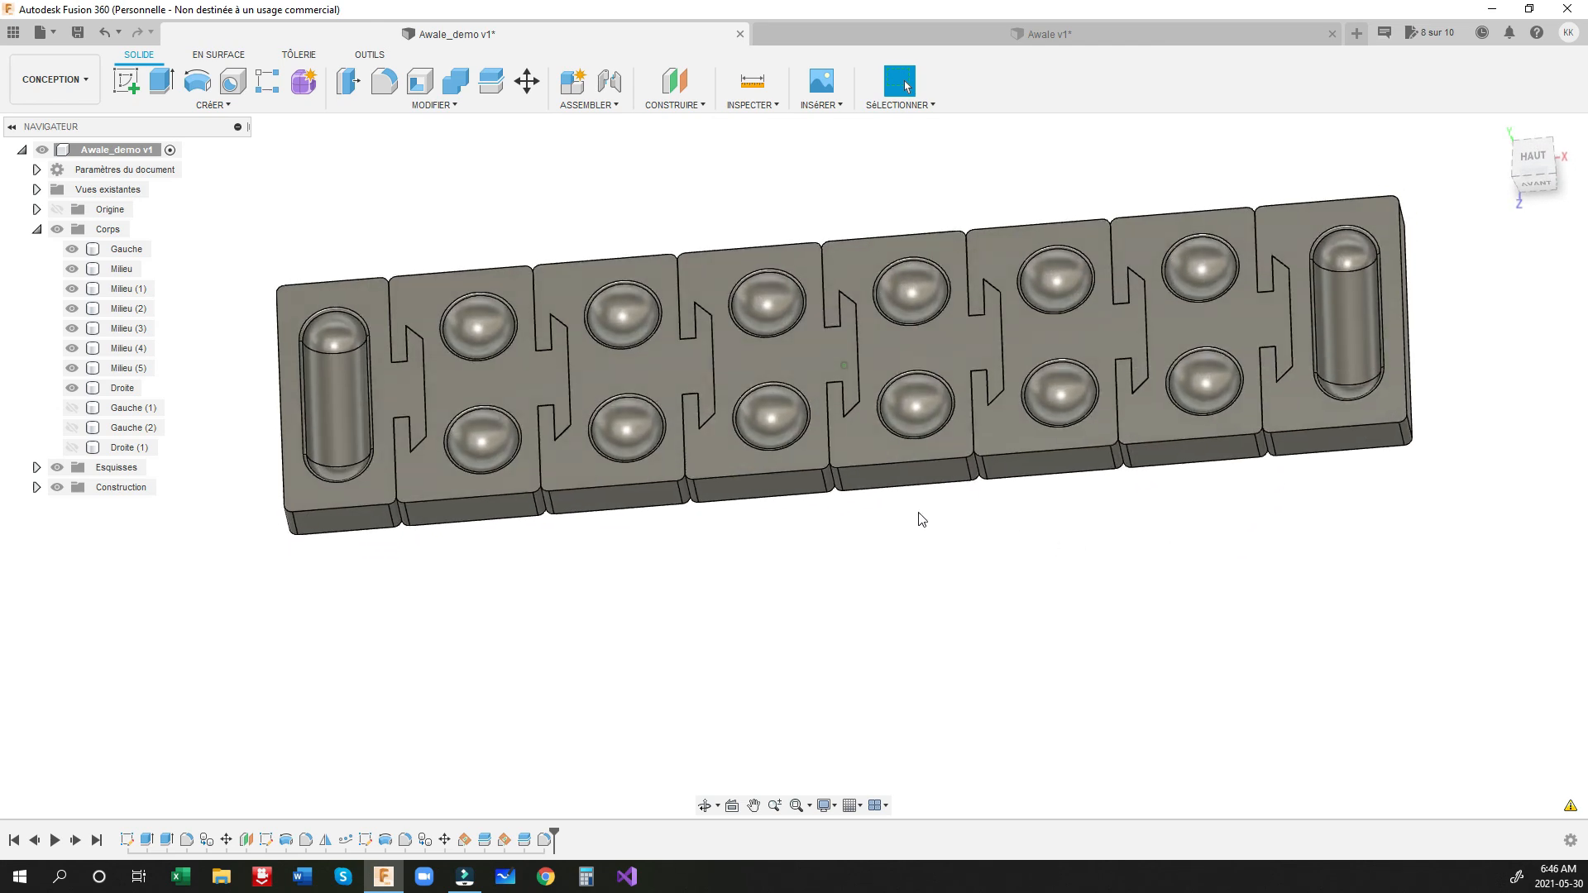
Step: Inspect how the sections interlock by briefly hiding and reshowing the Gauche, Droite and Milieu (1) bodies
left_click(71, 249)
left_click(72, 249)
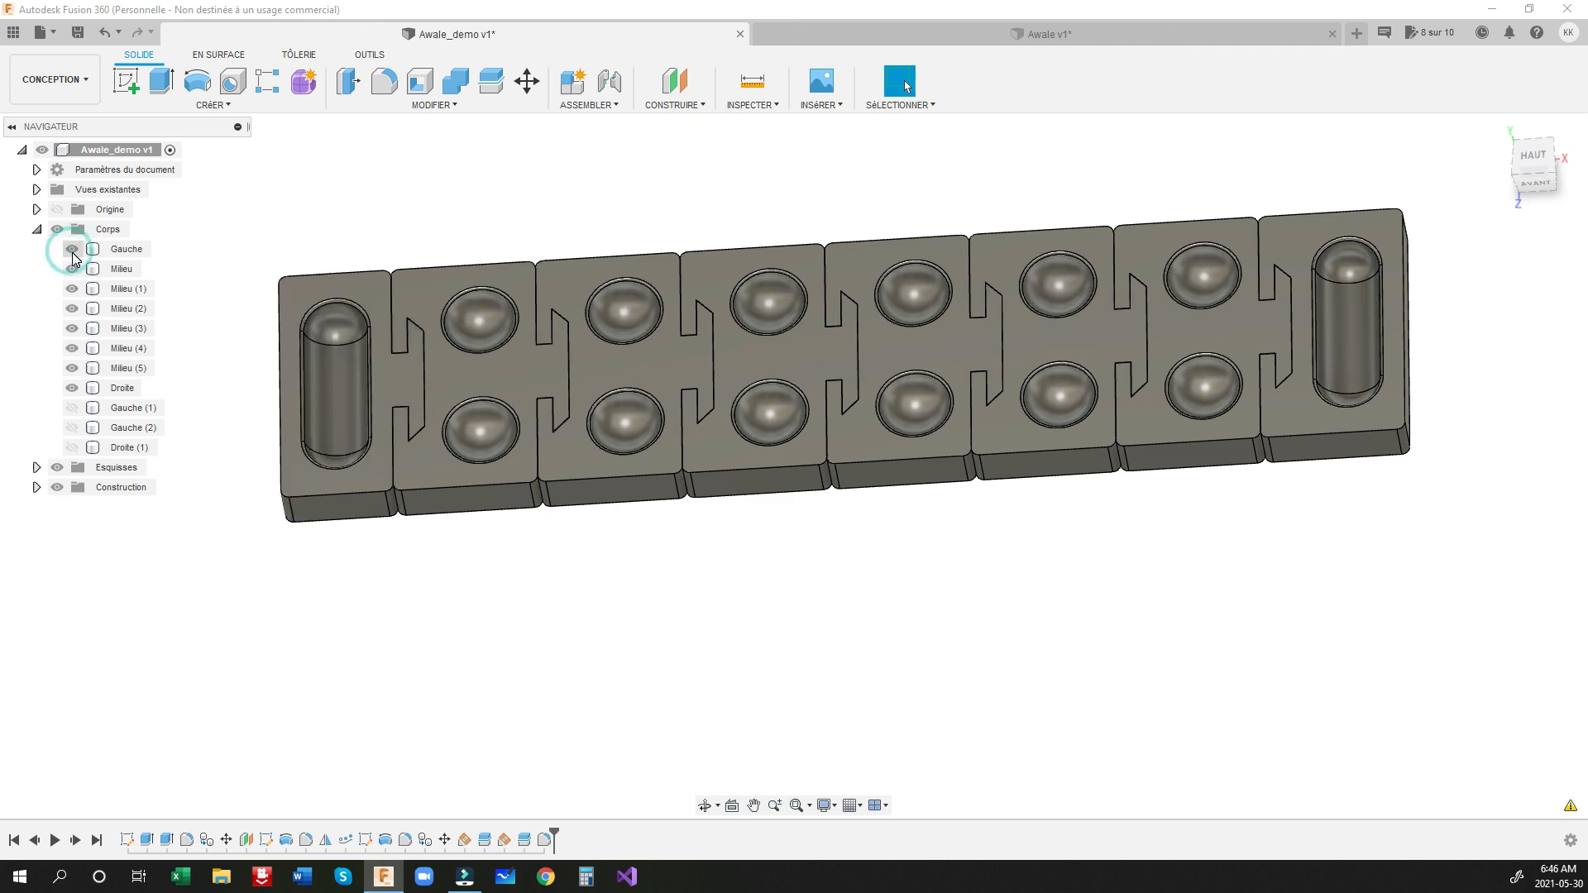
left_click(73, 389)
left_click(73, 389)
left_click(73, 290)
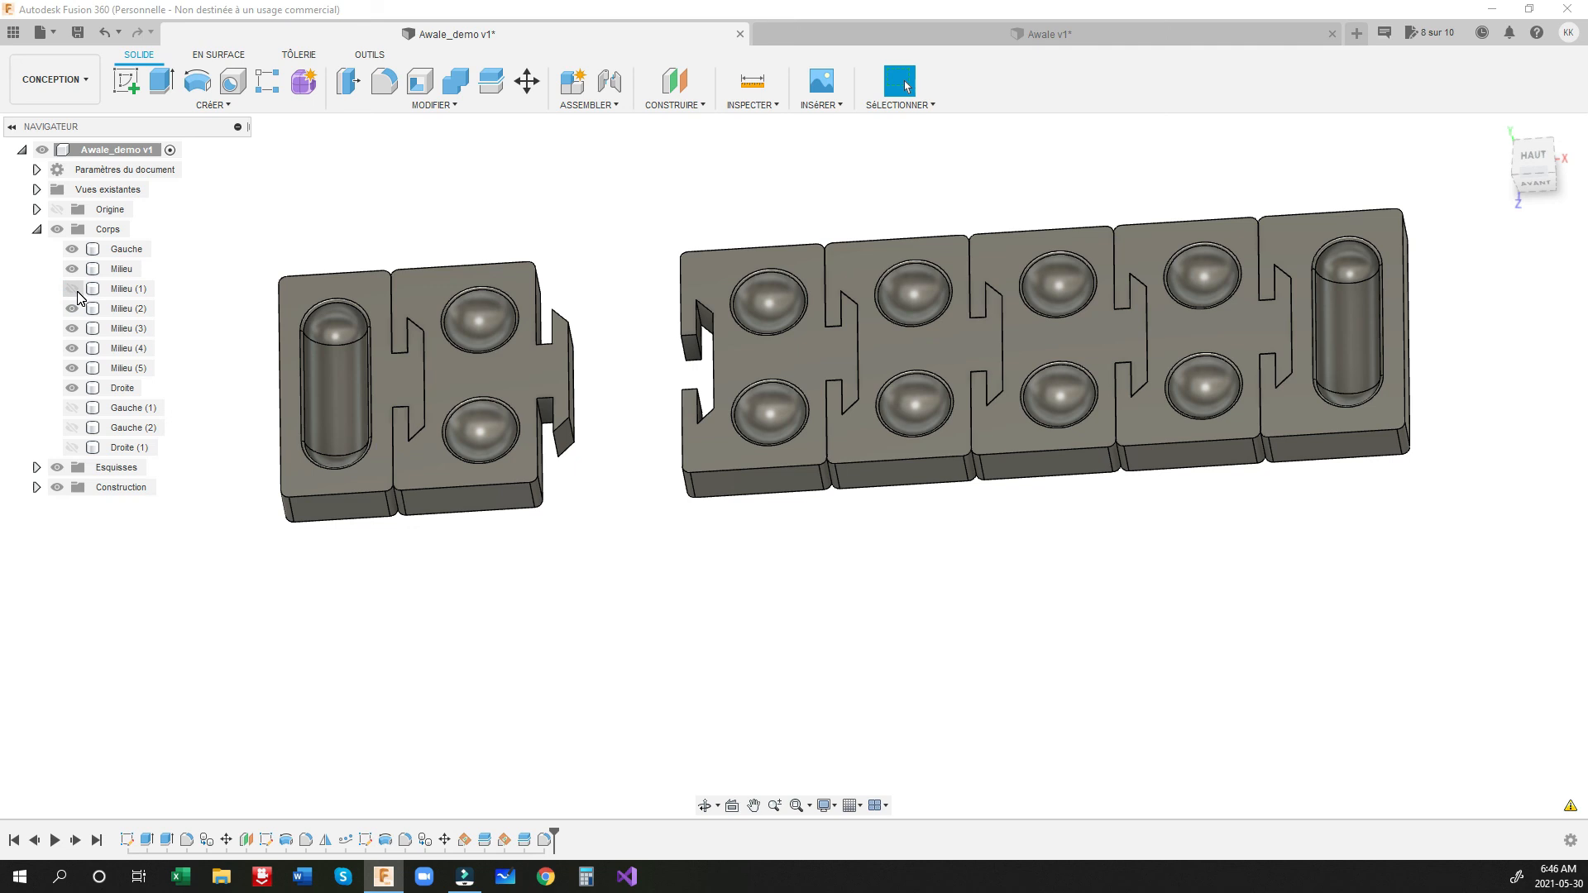
left_click(76, 294)
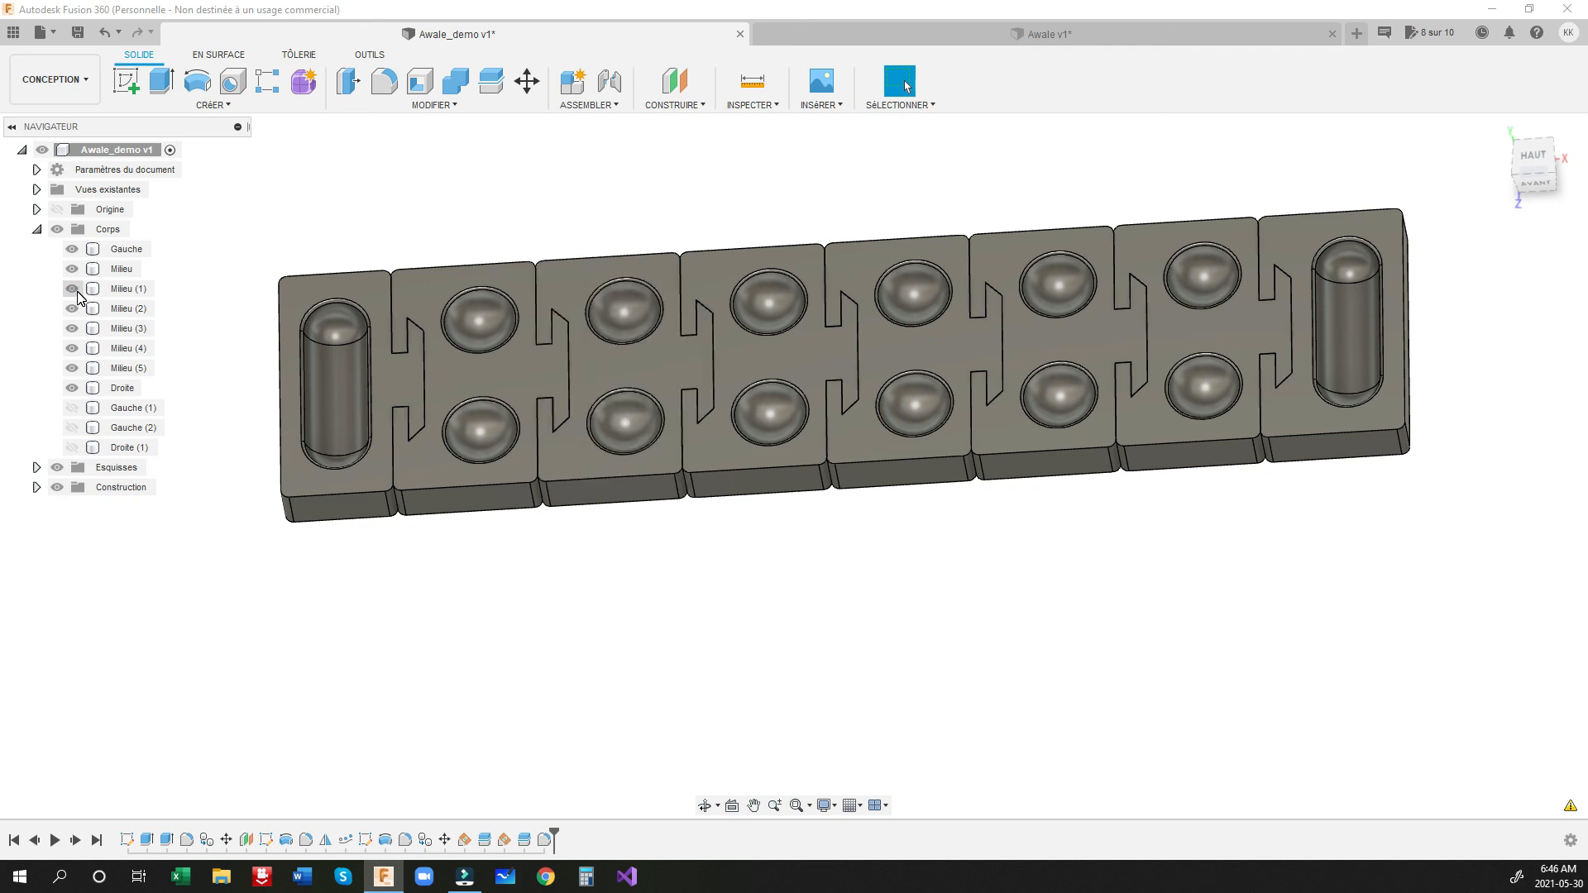
left_click(77, 294)
left_click(74, 291)
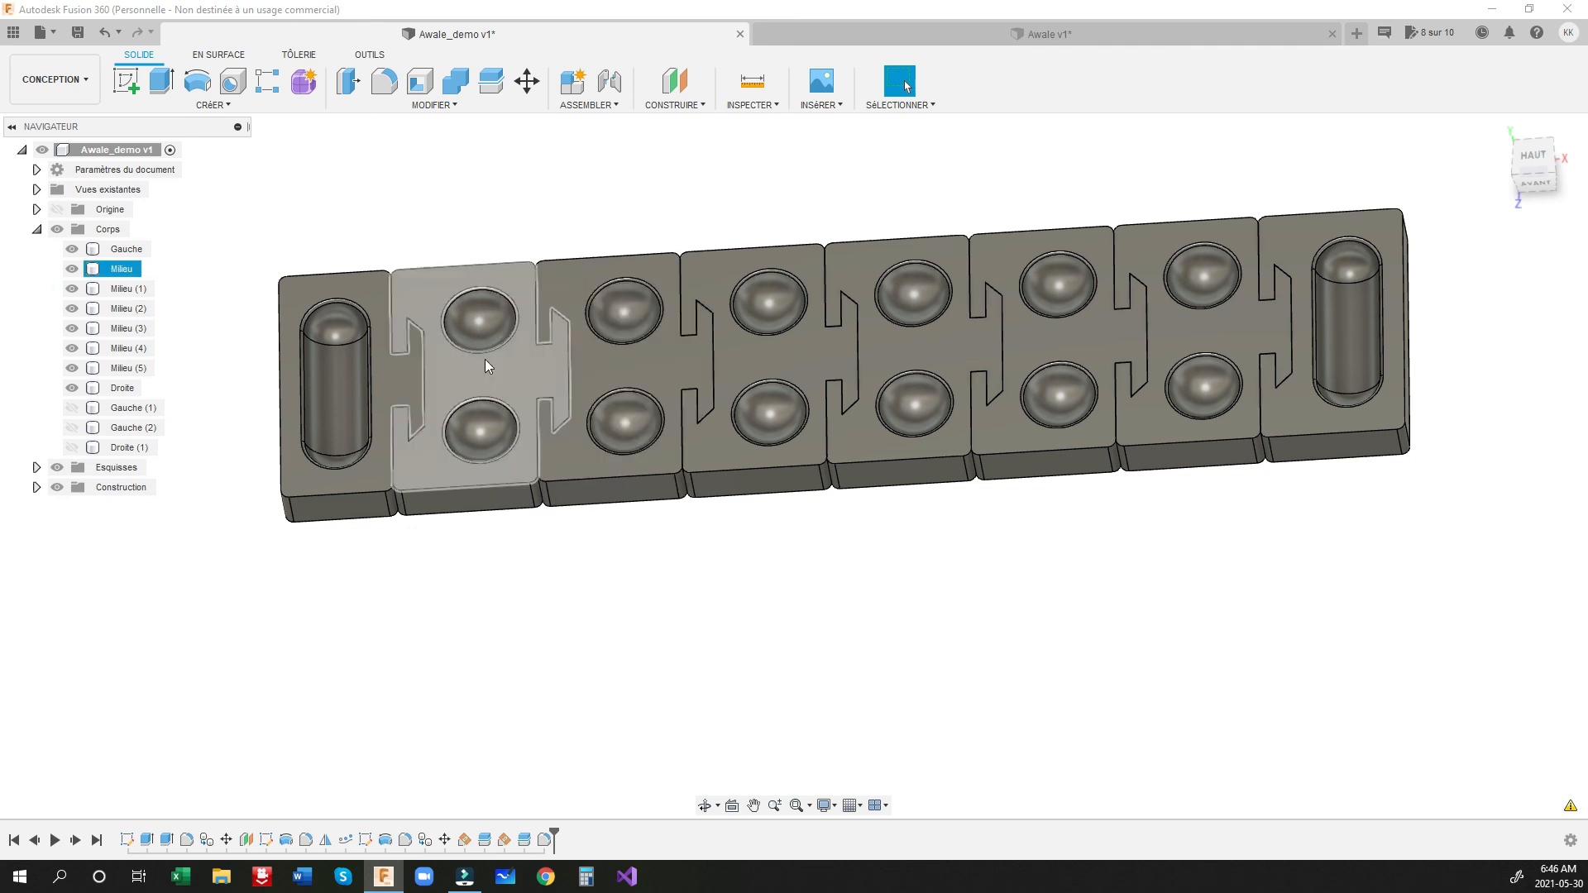
middle_click_drag(1219, 387, 1201, 521, "shift")
middle_click_drag(1279, 461, 1019, 205, "shift")
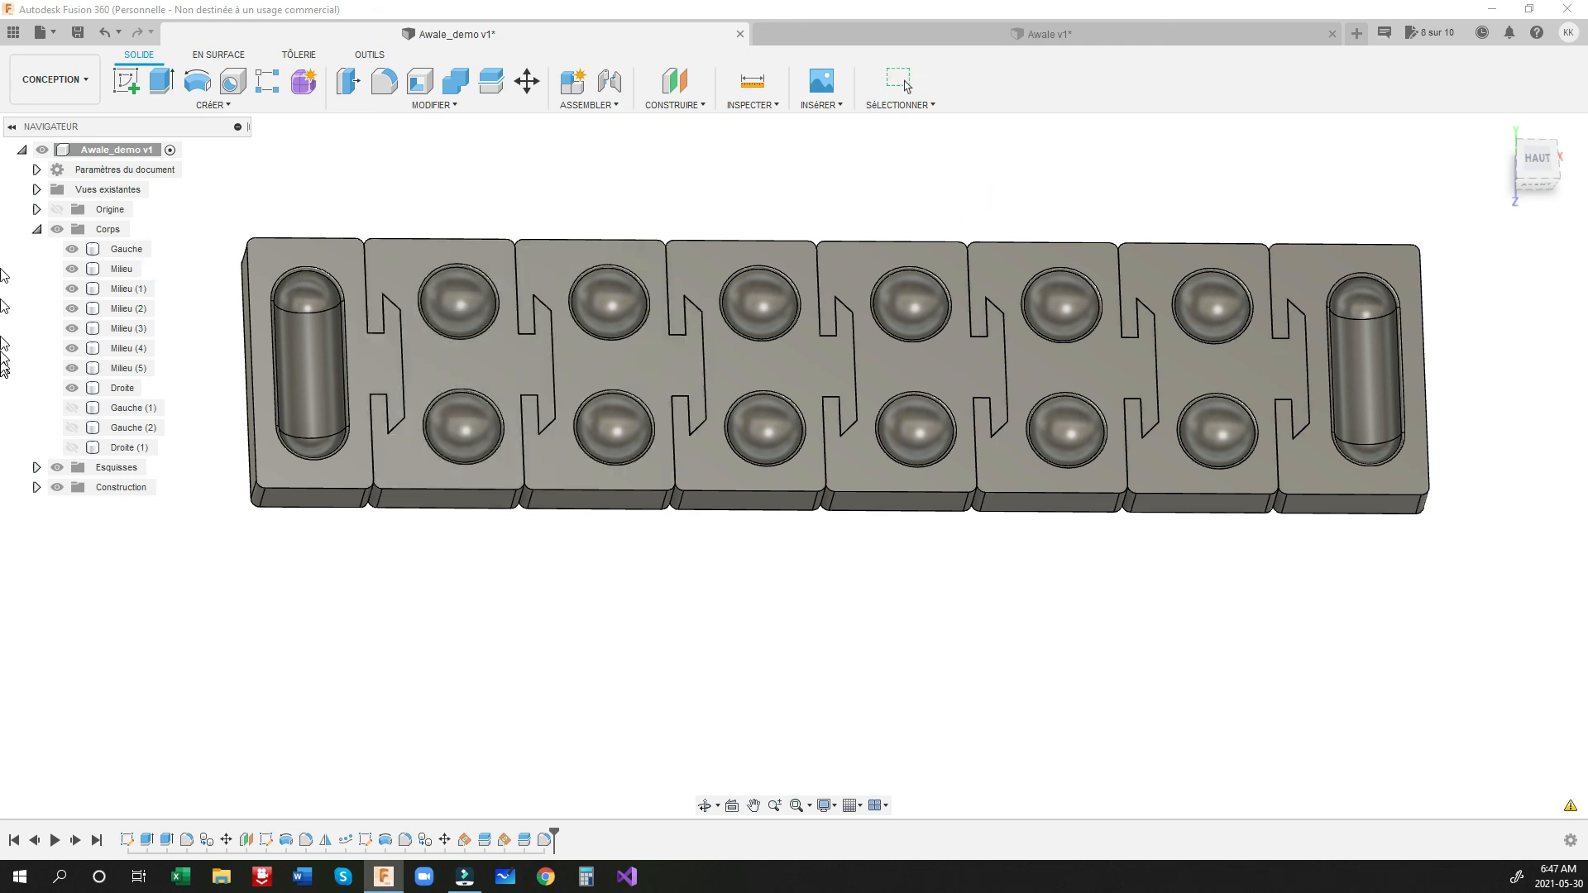
Step: Apply the Cerise wood appearance to all eight board sections, from Gauche through the Milieu bodies to Droite
key("a")
left_click_drag(612, 235, 221, 171)
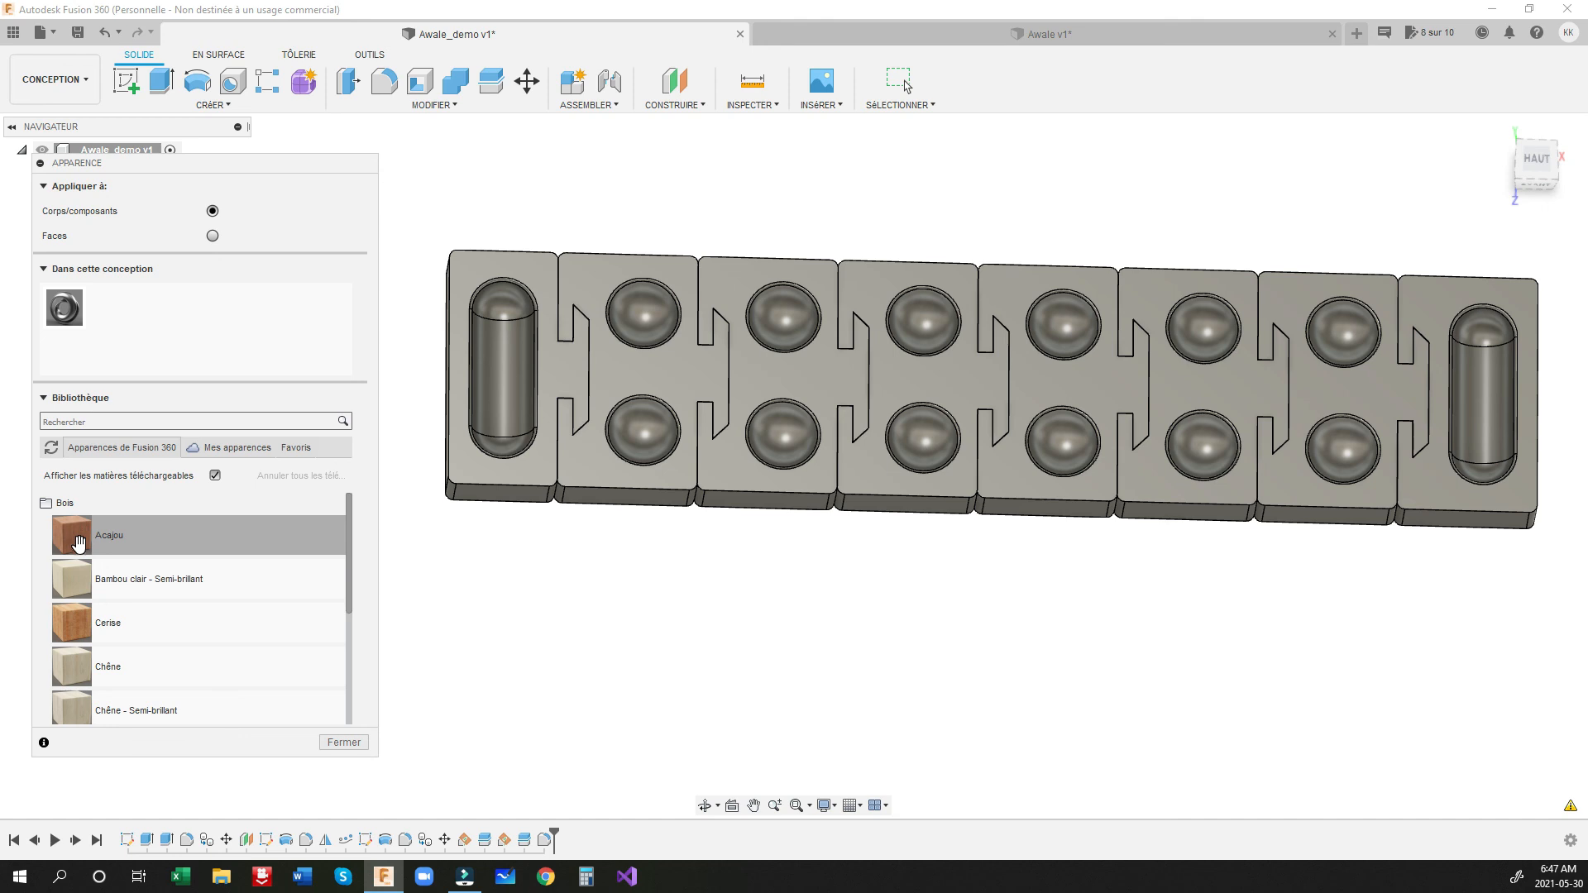
left_click_drag(82, 632, 117, 521)
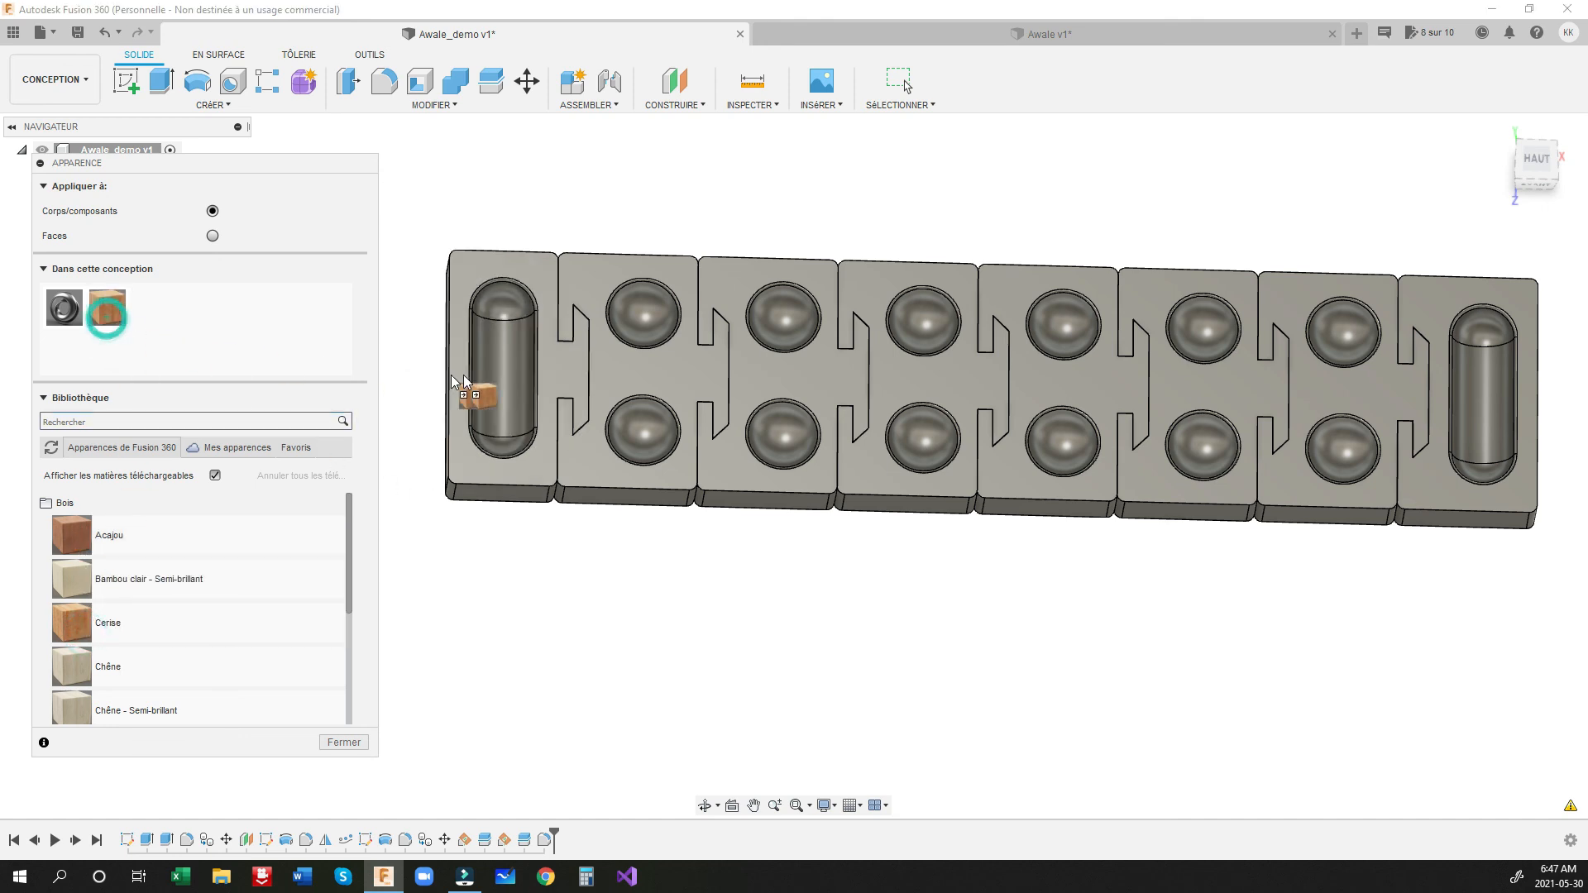
left_click_drag(454, 382, 521, 404)
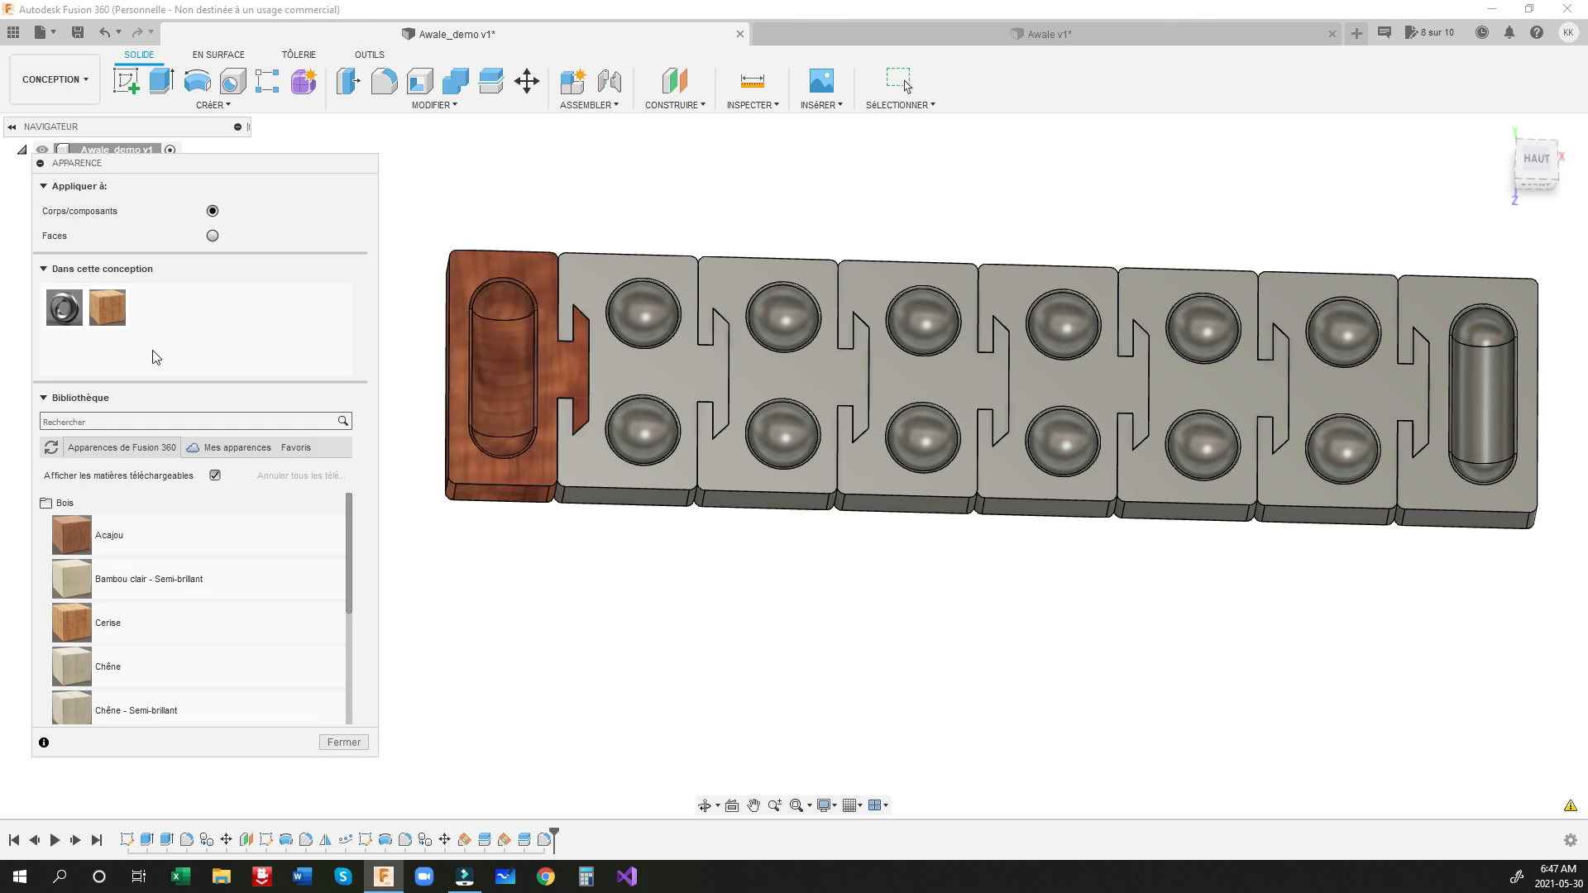
left_click_drag(615, 390, 1460, 422)
left_click(344, 742)
middle_click_drag(291, 563, 889, 609, "shift")
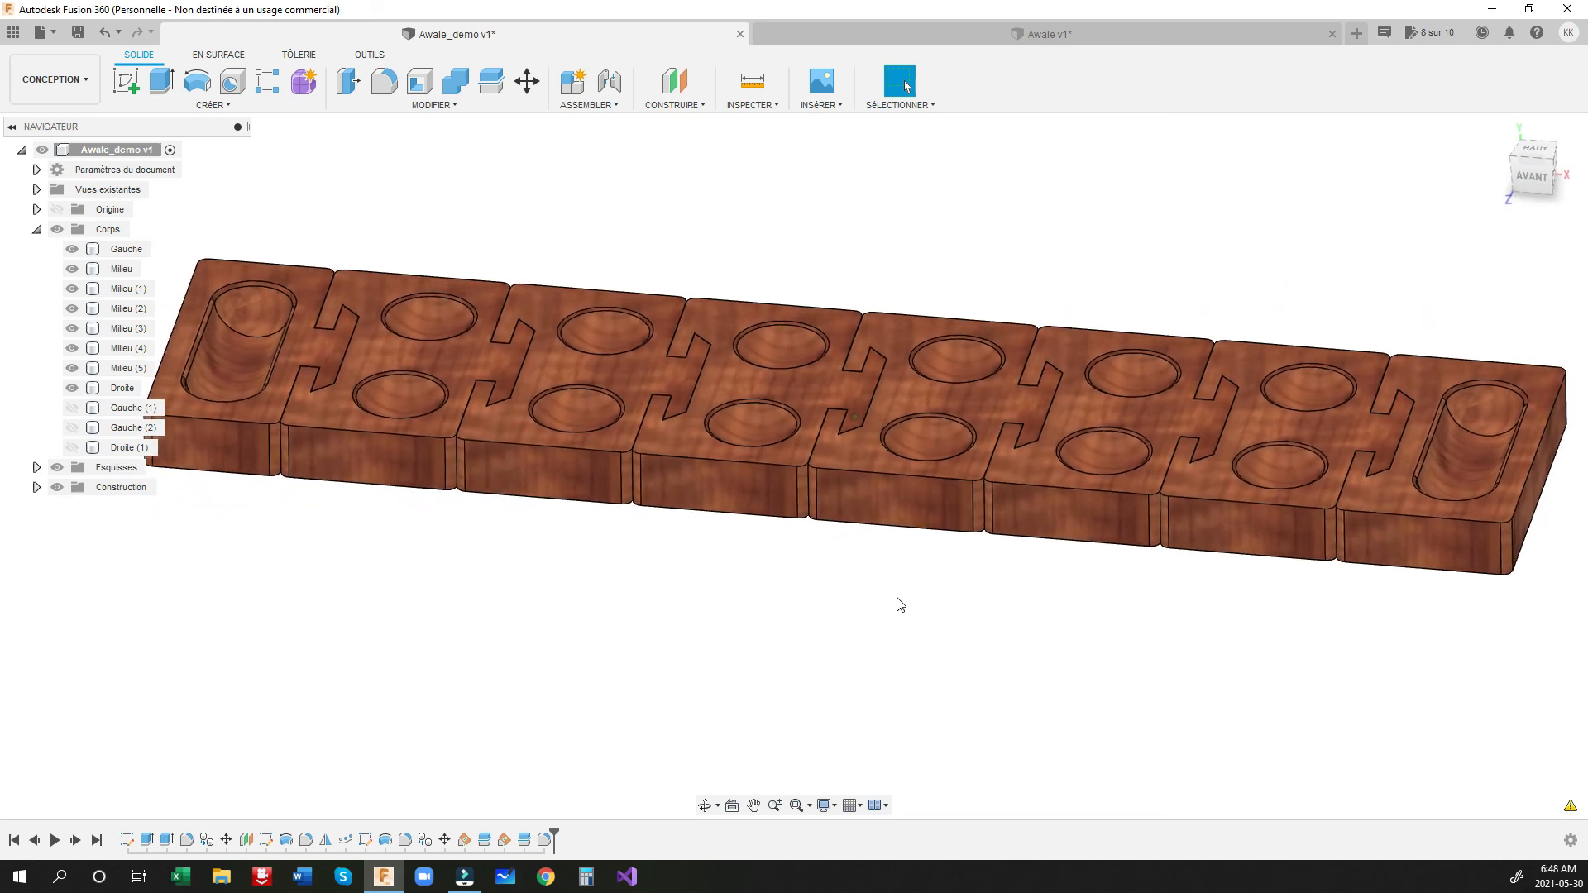